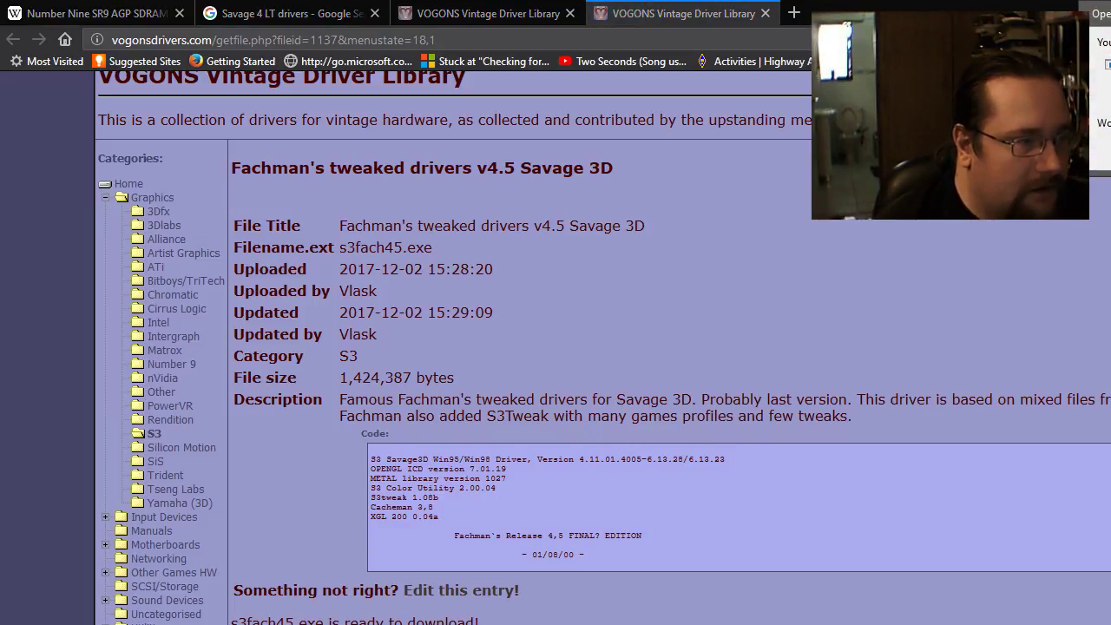
Step: Save the s3fach45.exe driver download, and create a folder named Drivers in the root of USB Drive (H:)
{"action": "key", "text": "Return"}
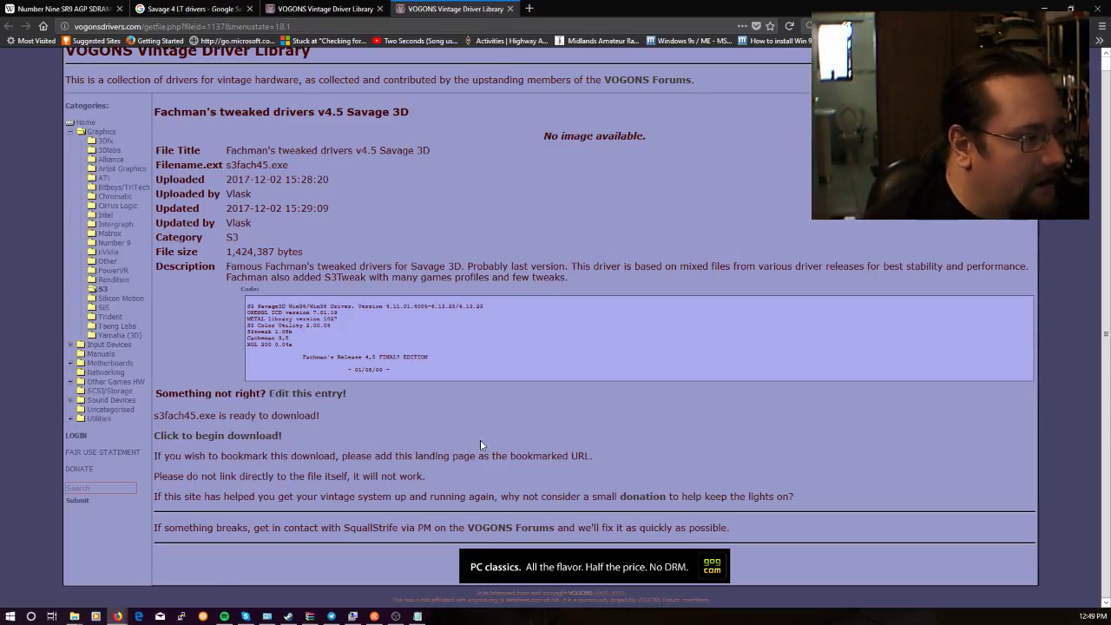
{"action": "mouse_move", "coordinate": [73, 617]}
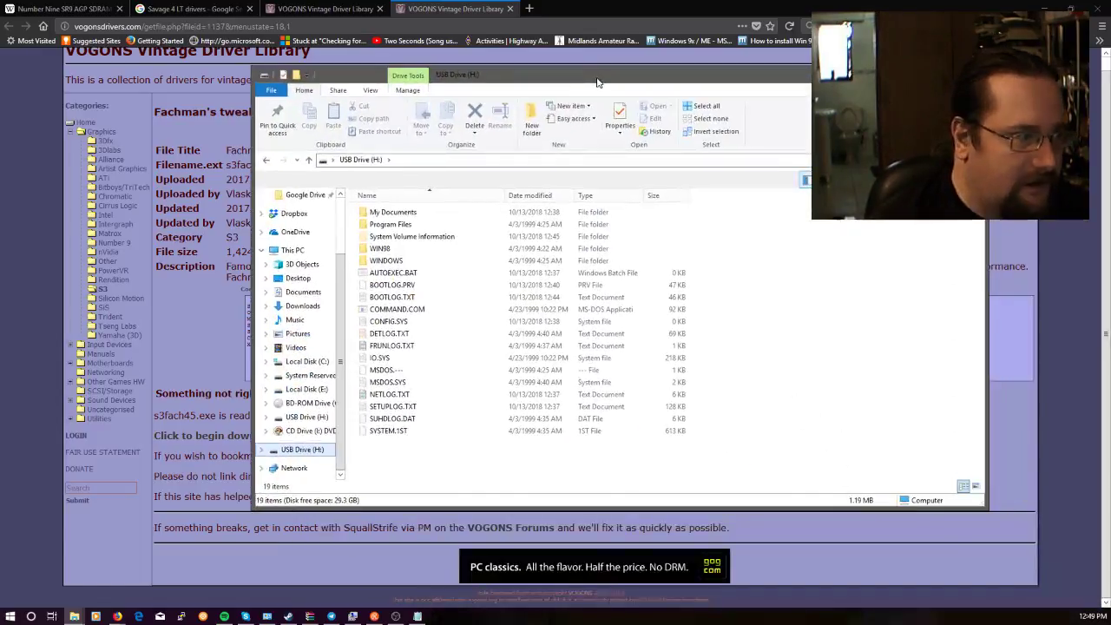
{"action": "right_click", "coordinate": [572, 465]}
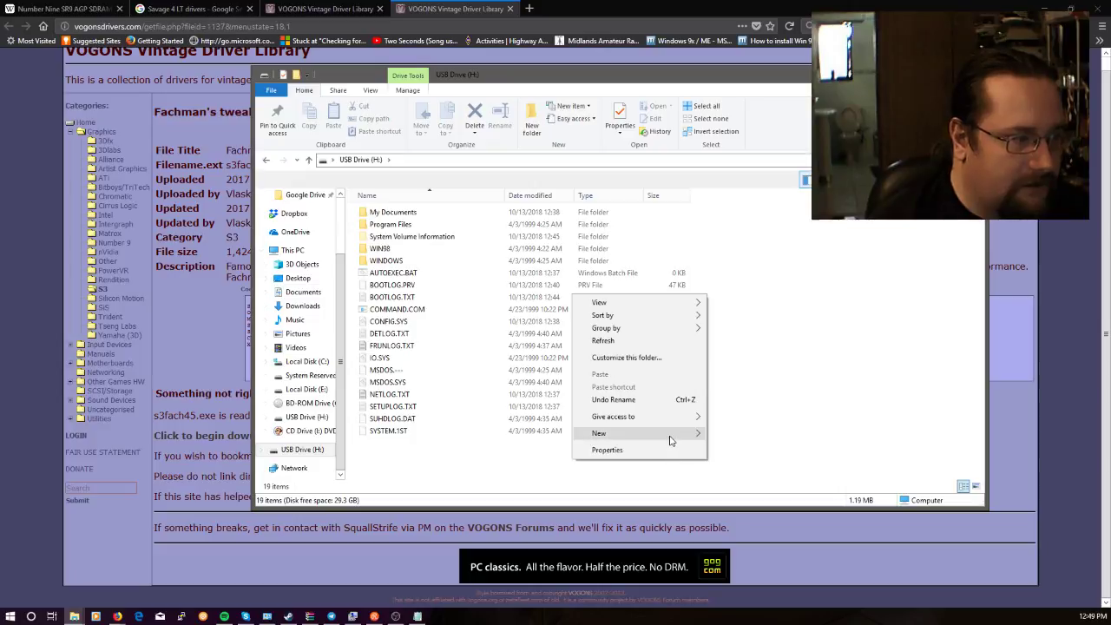
{"action": "mouse_move", "coordinate": [673, 436]}
{"action": "left_click", "coordinate": [796, 436]}
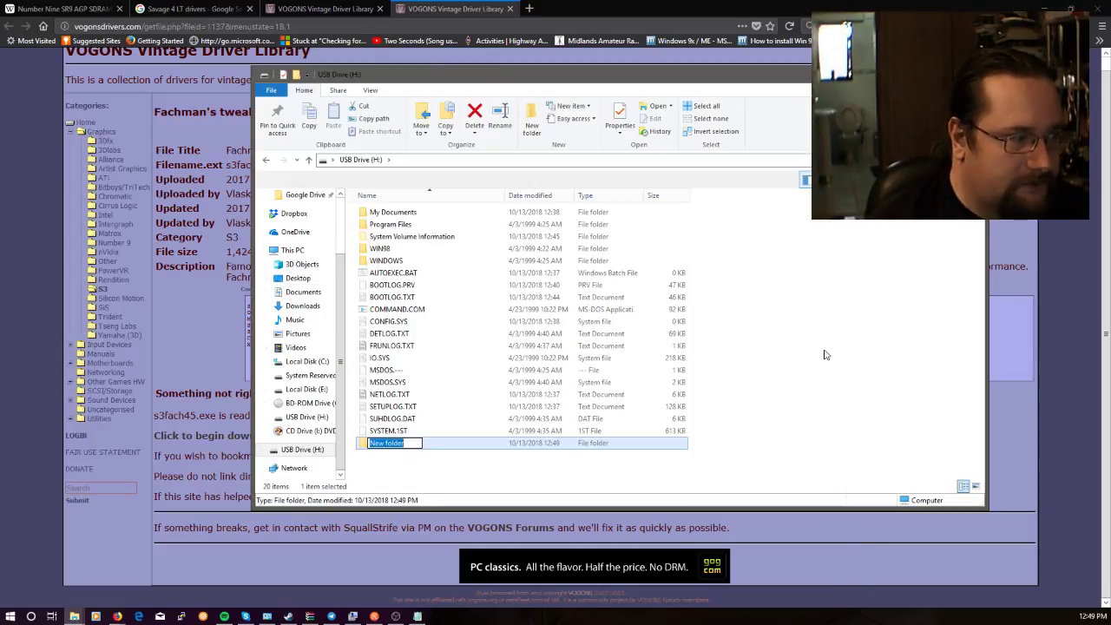
{"action": "type", "text": "S"}
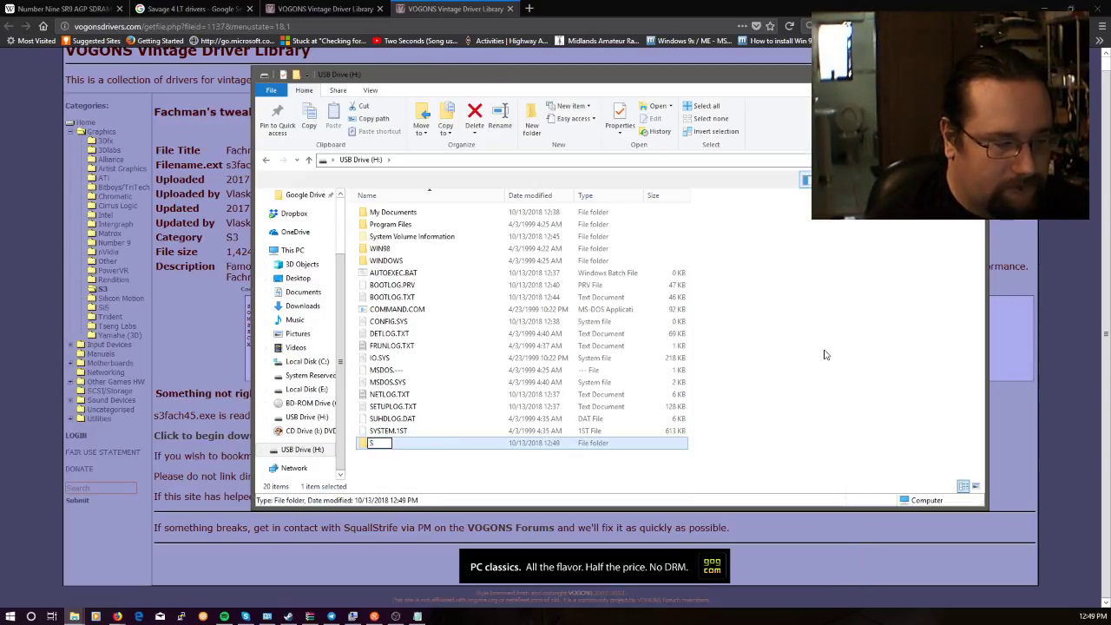
{"action": "key", "text": "BackSpace"}
{"action": "key", "text": "BackSpace"}
{"action": "key", "text": "BackSpace"}
{"action": "key", "text": "BackSpace"}
{"action": "type", "text": "Drive"}
{"action": "key", "text": "Return"}
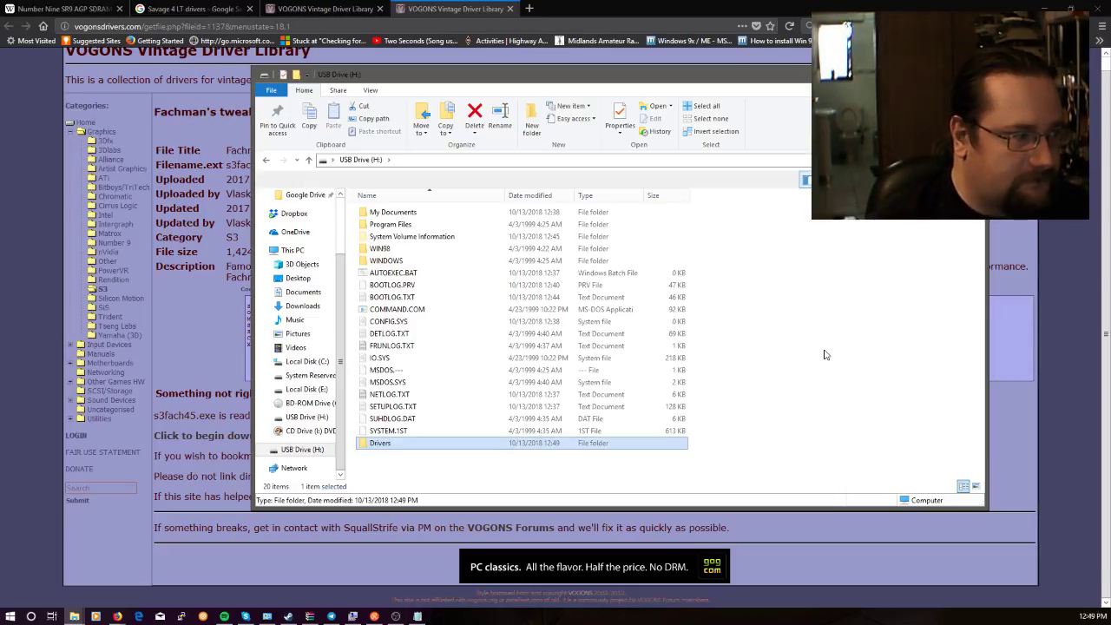
Step: Bring up another File Explorer window and move it onto the adjacent monitor, keeping the USB Drive (H:) window in view
{"action": "right_click", "coordinate": [445, 477]}
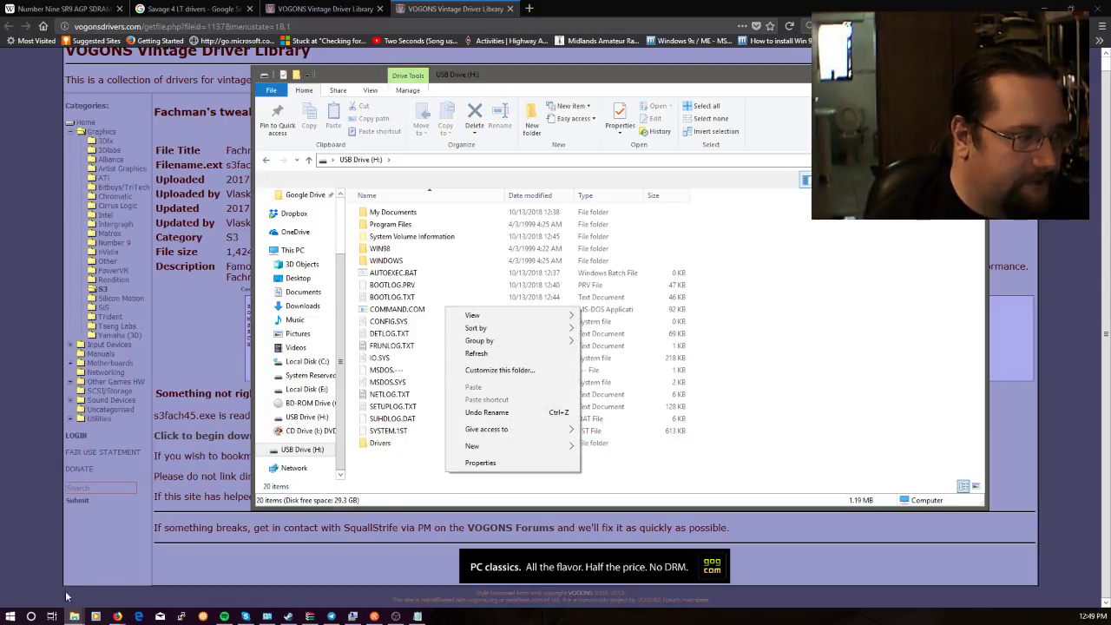
{"action": "key", "text": "super"}
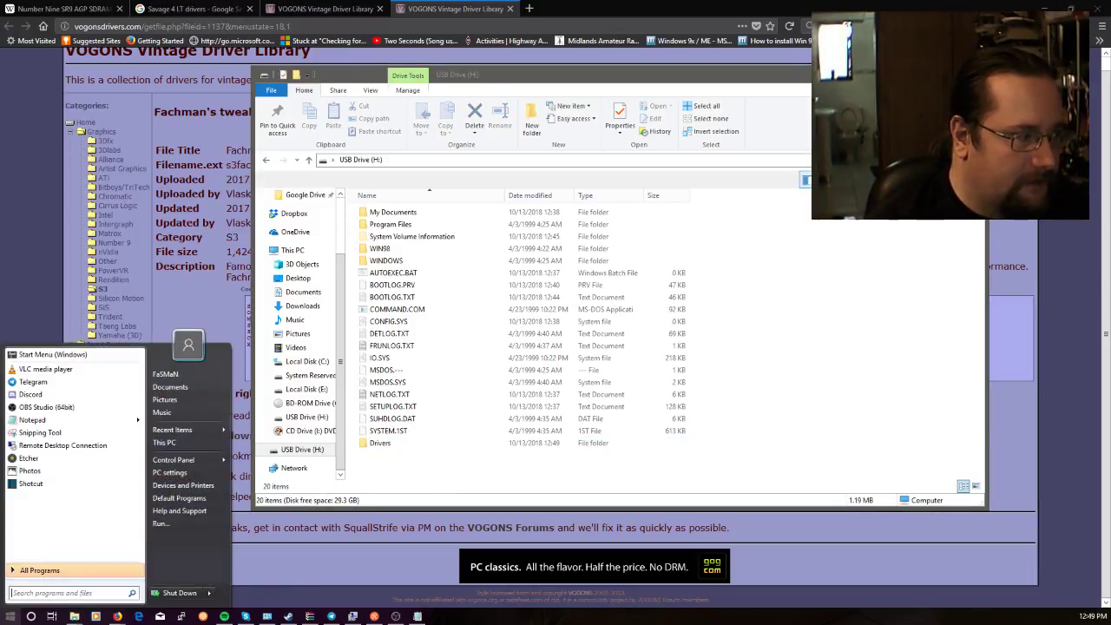
{"action": "key", "text": "Escape"}
{"action": "left_click", "coordinate": [74, 616]}
{"action": "left_click_drag", "start_coordinate": [531, 82], "coordinate": [1110, 87]}
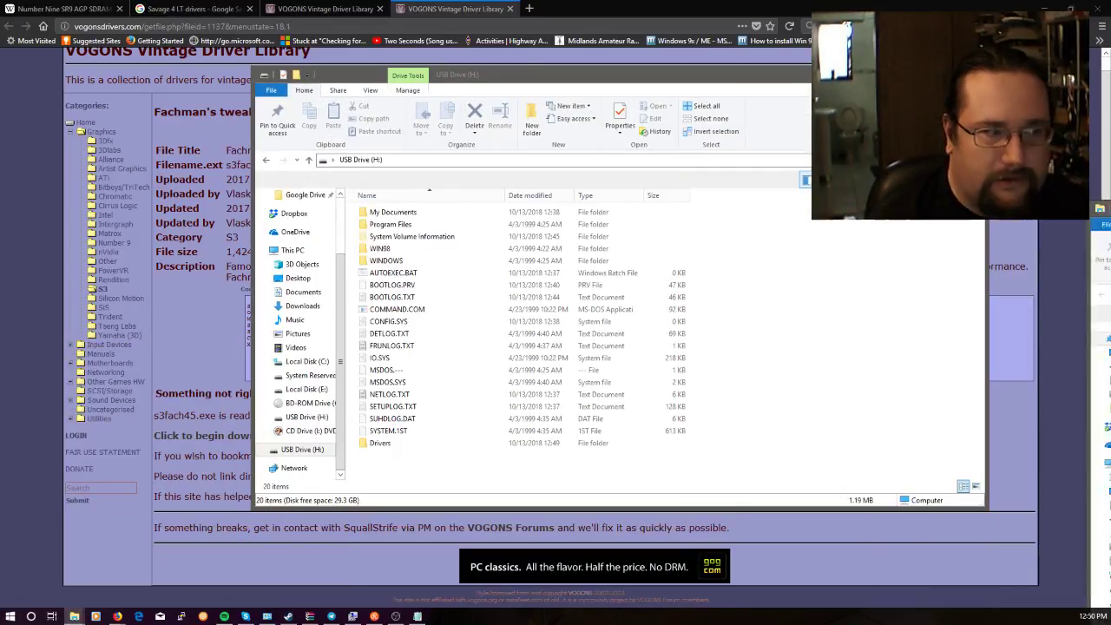
Step: Create a folder named Games in the root of USB Drive (H:)
{"action": "right_click", "coordinate": [416, 467]}
{"action": "mouse_move", "coordinate": [516, 440]}
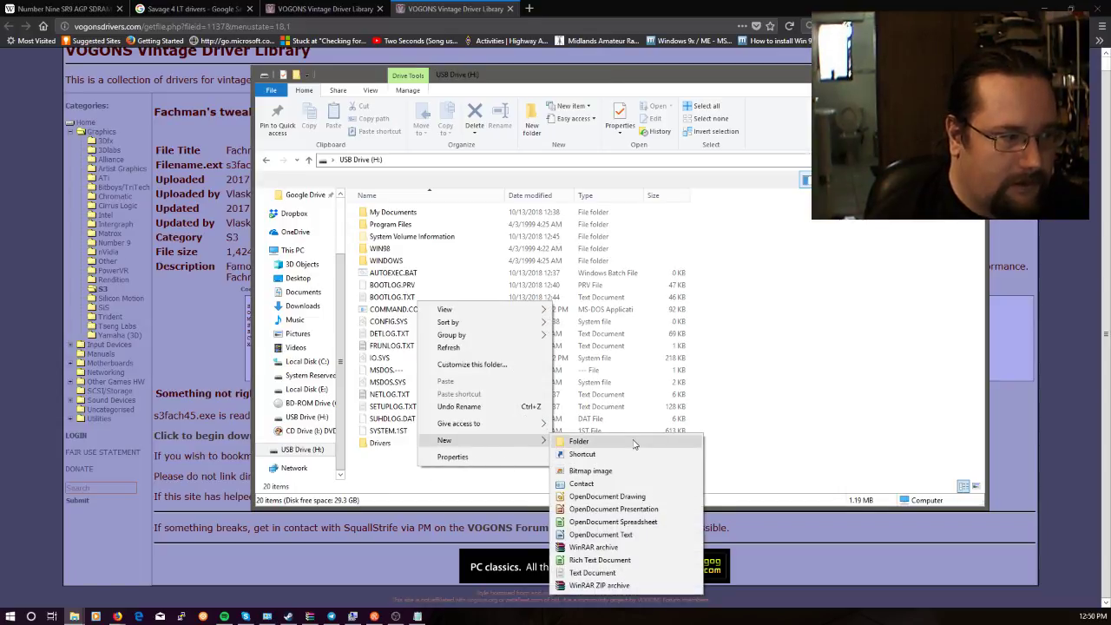
{"action": "left_click", "coordinate": [637, 453]}
{"action": "type", "text": "Gam"}
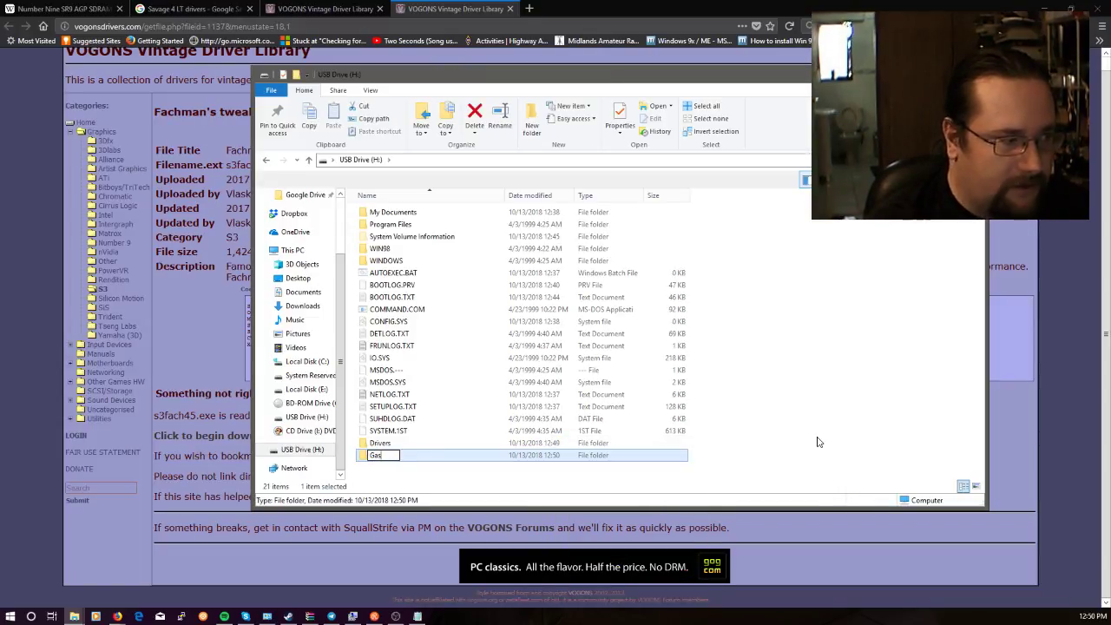
{"action": "type", "text": "es"}
{"action": "key", "text": "Return"}
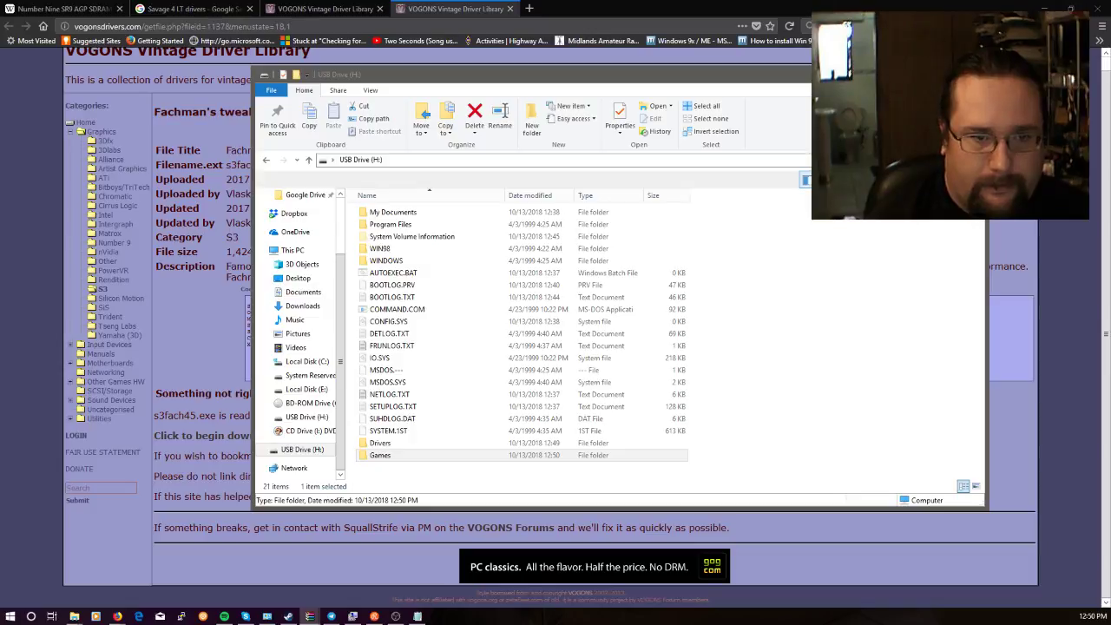
Step: Move the game files from the opened archive into the Games folder on USB Drive (H:) and monitor the transfer
{"action": "left_click_drag", "start_coordinate": [771, 384], "coordinate": [396, 456]}
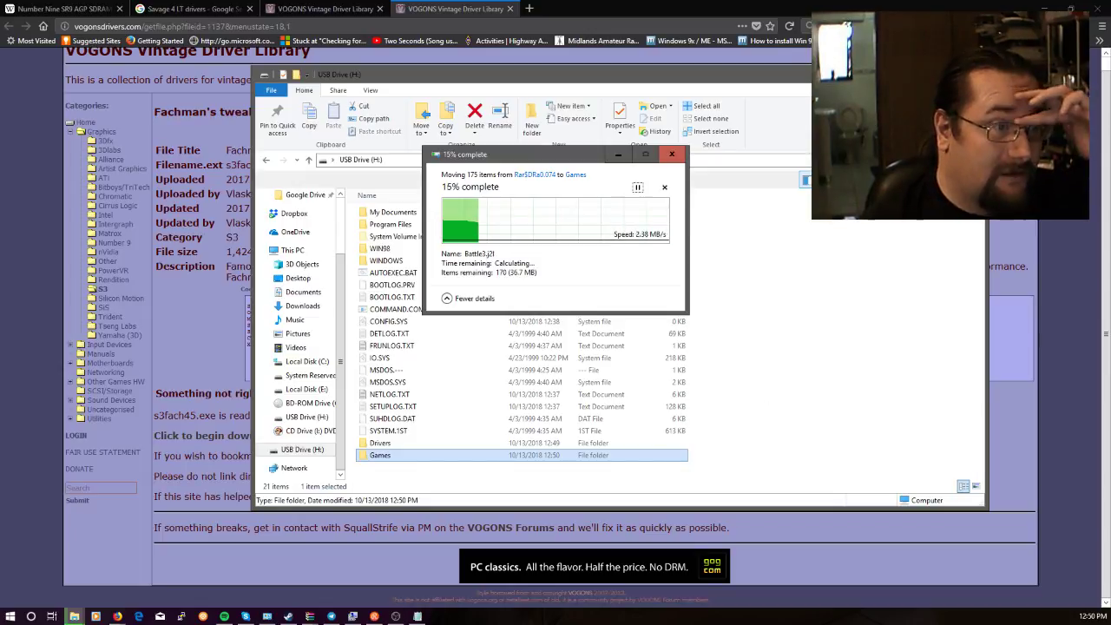
{"action": "key", "text": "alt+Tab"}
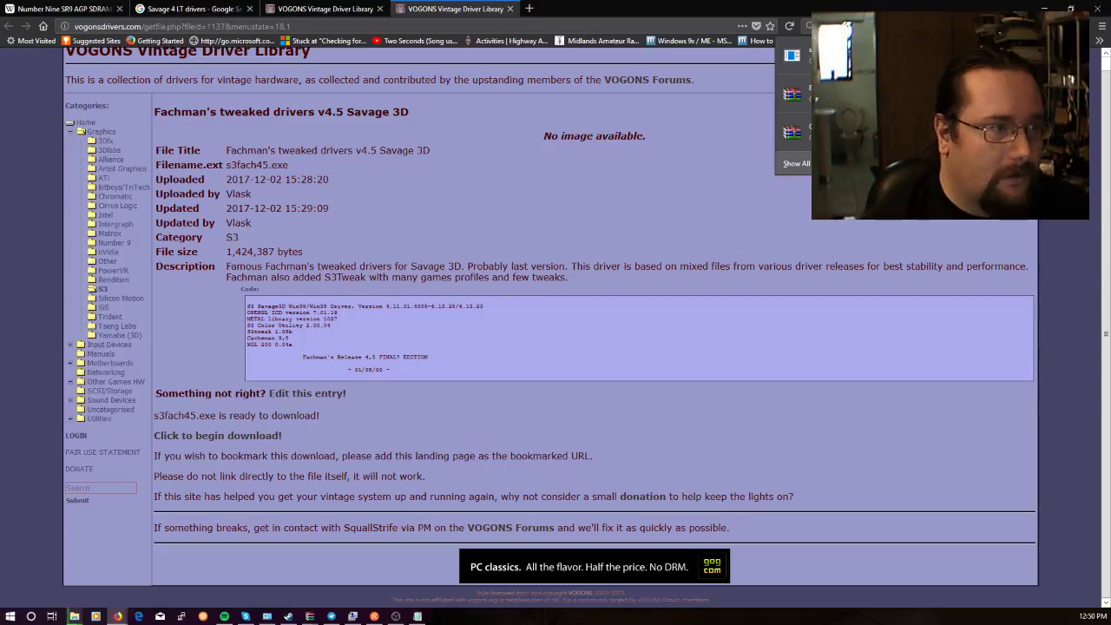
{"action": "key", "text": "alt+Tab"}
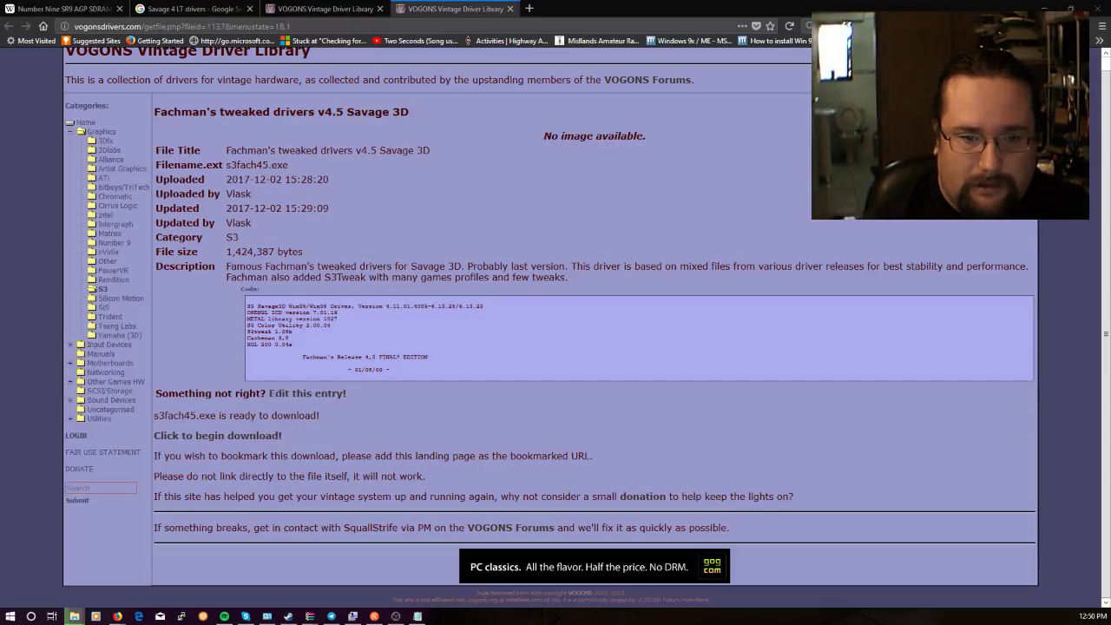
{"action": "left_click", "coordinate": [75, 617]}
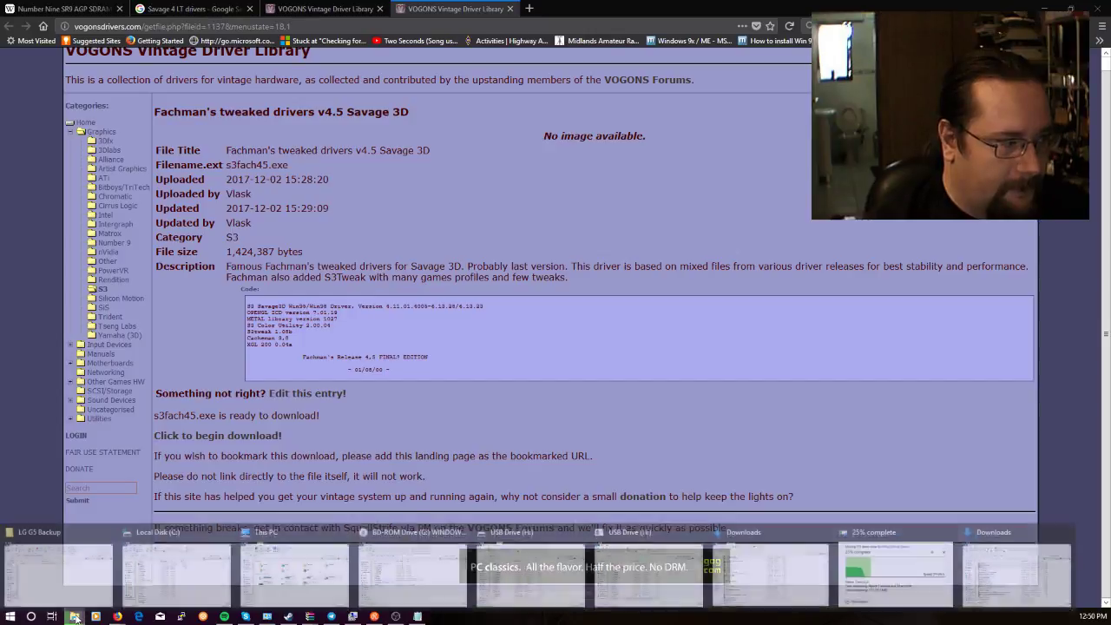
{"action": "left_click", "coordinate": [899, 588]}
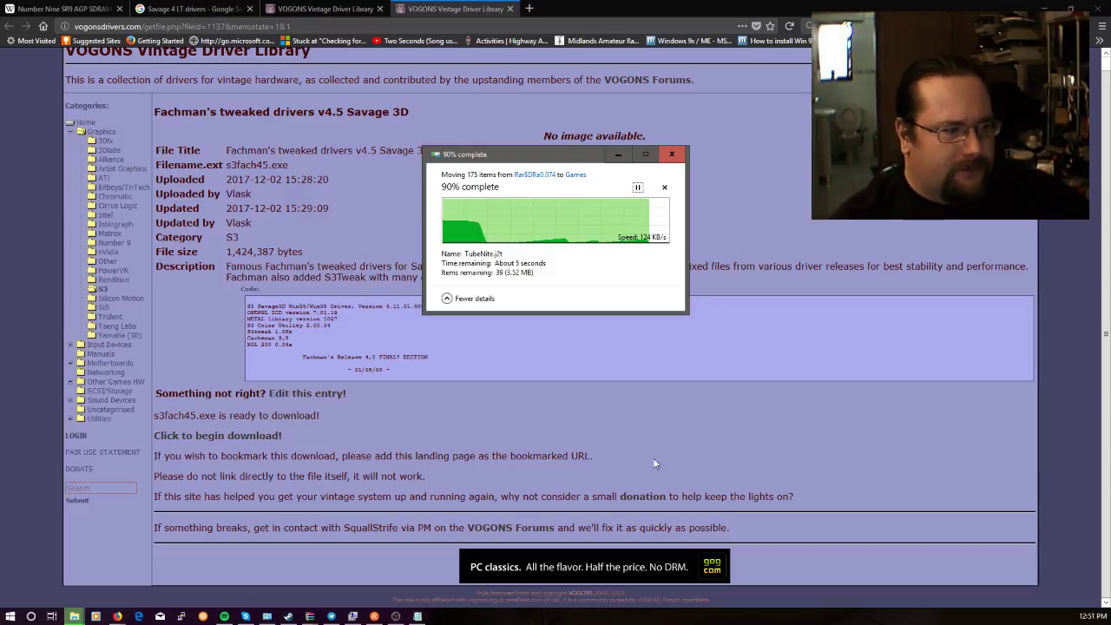
{"action": "left_click", "coordinate": [374, 616]}
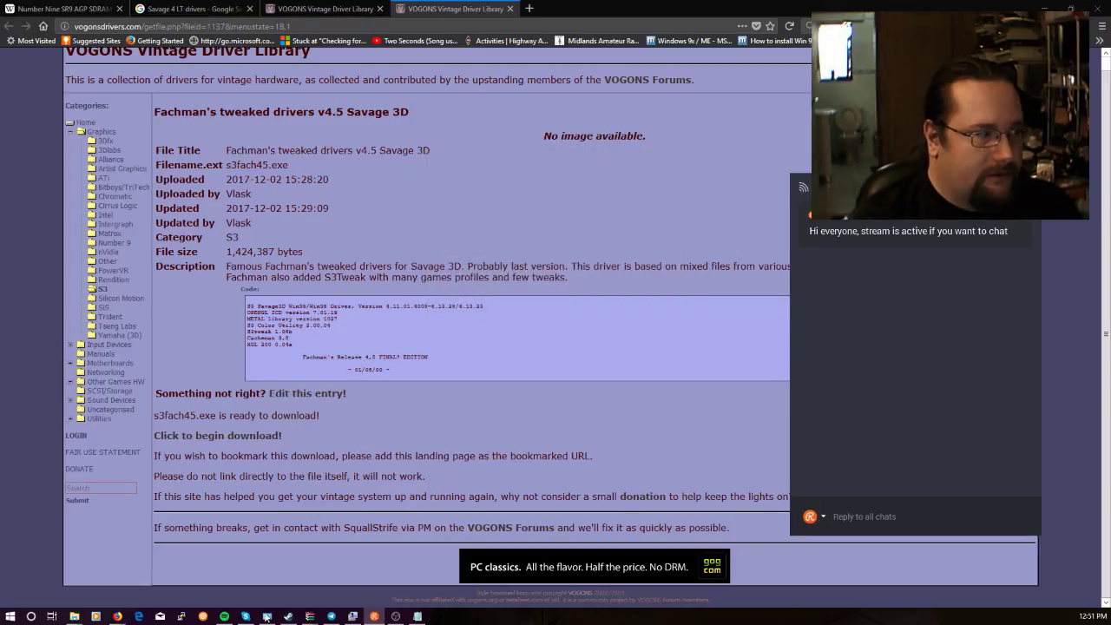
Step: Paste the copied files 82031w9xrowlogo.zip, CMI-8330.rar and s3fach45.exe into the Drivers folder on USB Drive (H:)
{"action": "mouse_move", "coordinate": [75, 616]}
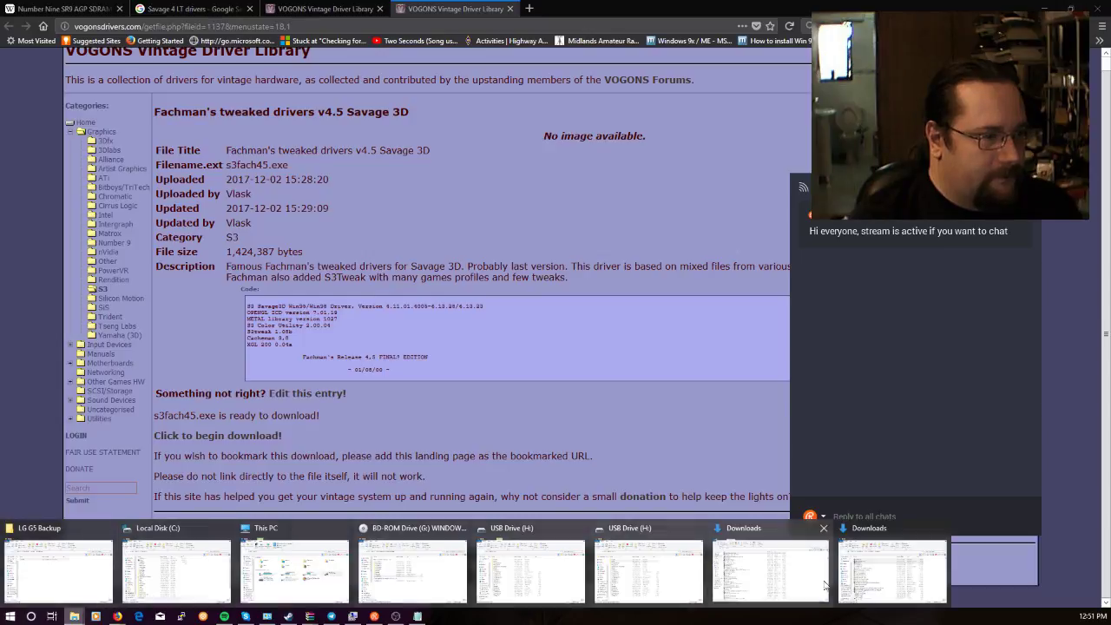
{"action": "mouse_move", "coordinate": [539, 547]}
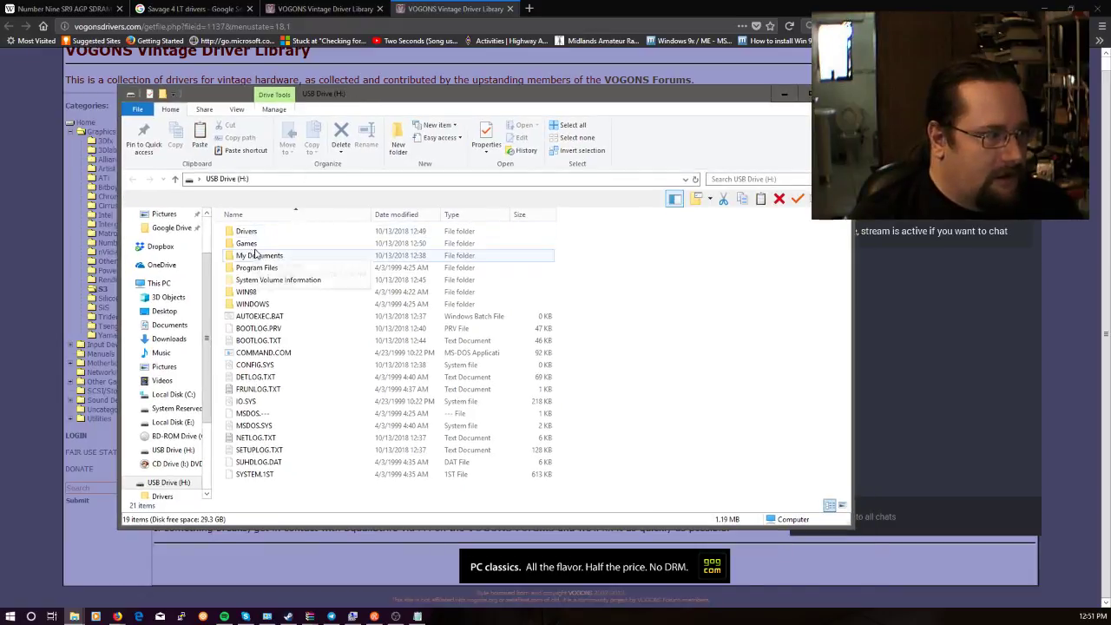
{"action": "left_click", "coordinate": [258, 243]}
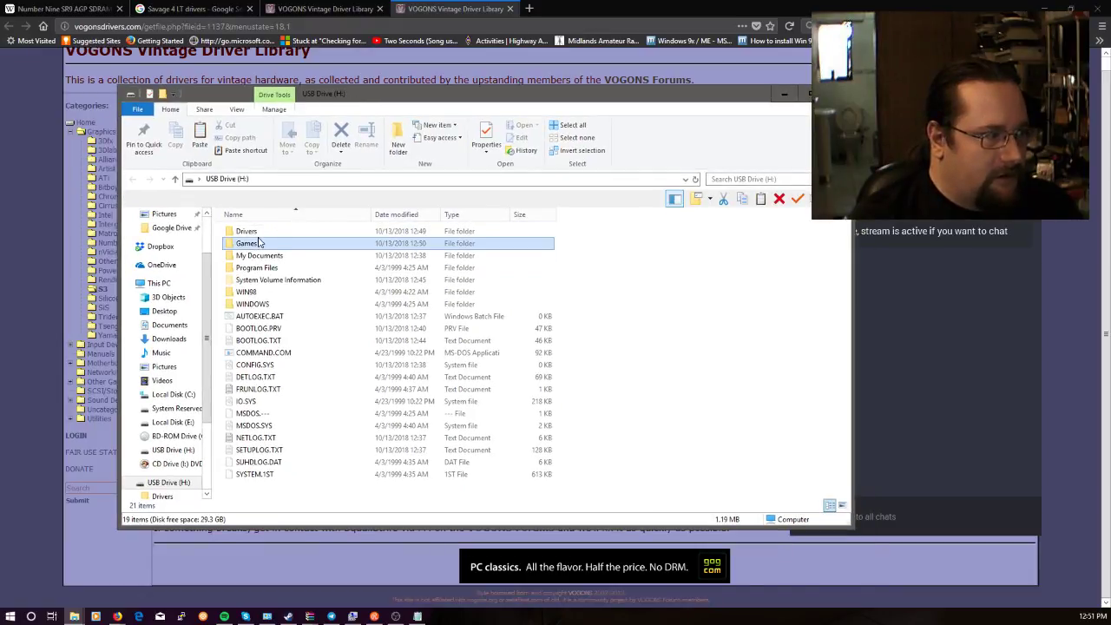
{"action": "double_click", "coordinate": [246, 231]}
{"action": "right_click", "coordinate": [622, 265]}
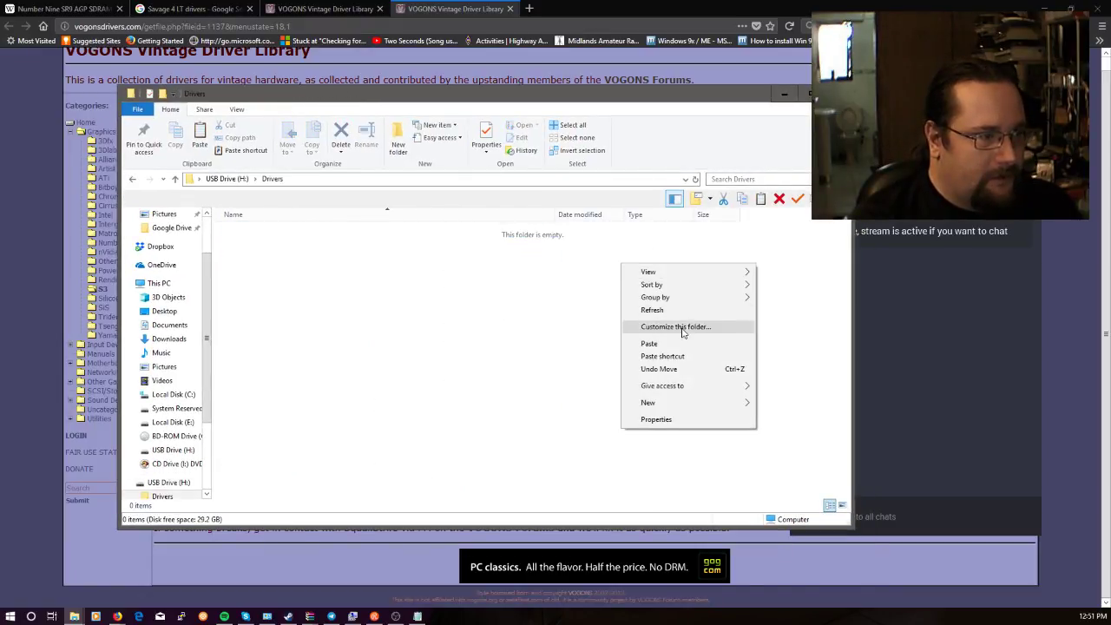
{"action": "left_click", "coordinate": [647, 344]}
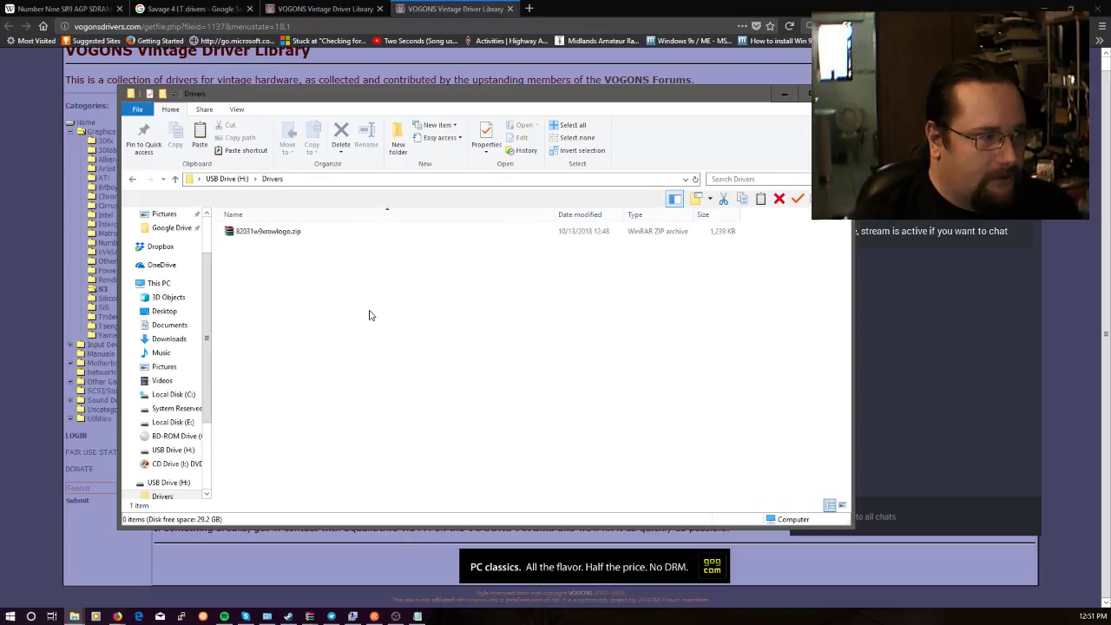
Step: Extract 82031w9xrowlogo.zip and CMI-8330.rar into subfolders of Drivers named after each archive
{"action": "left_click", "coordinate": [262, 232]}
{"action": "right_click", "coordinate": [269, 230]}
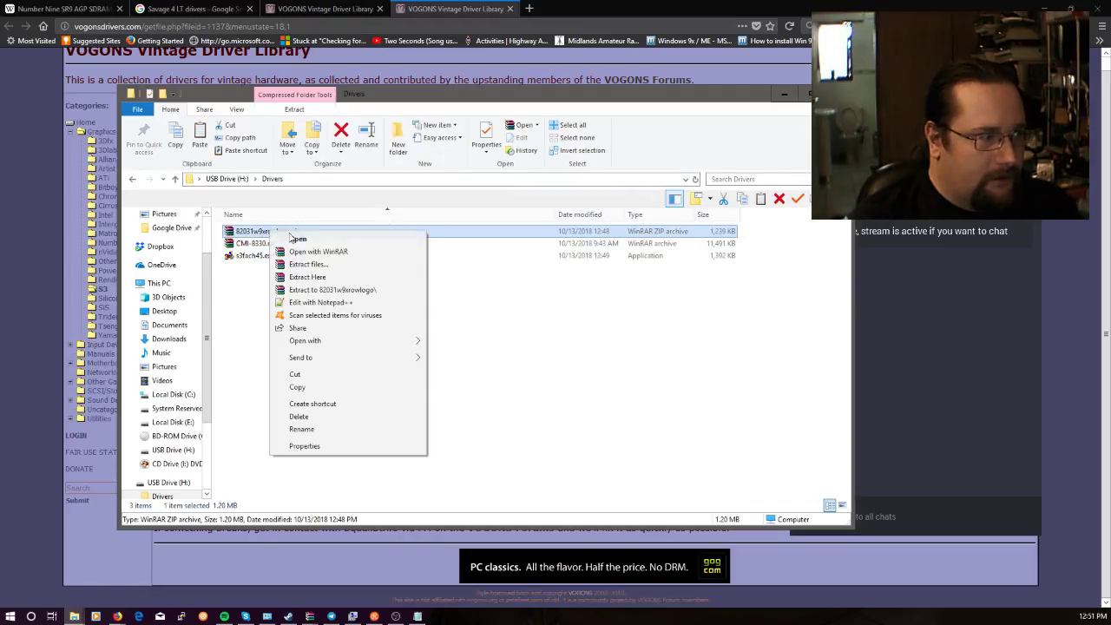
{"action": "left_click", "coordinate": [369, 292]}
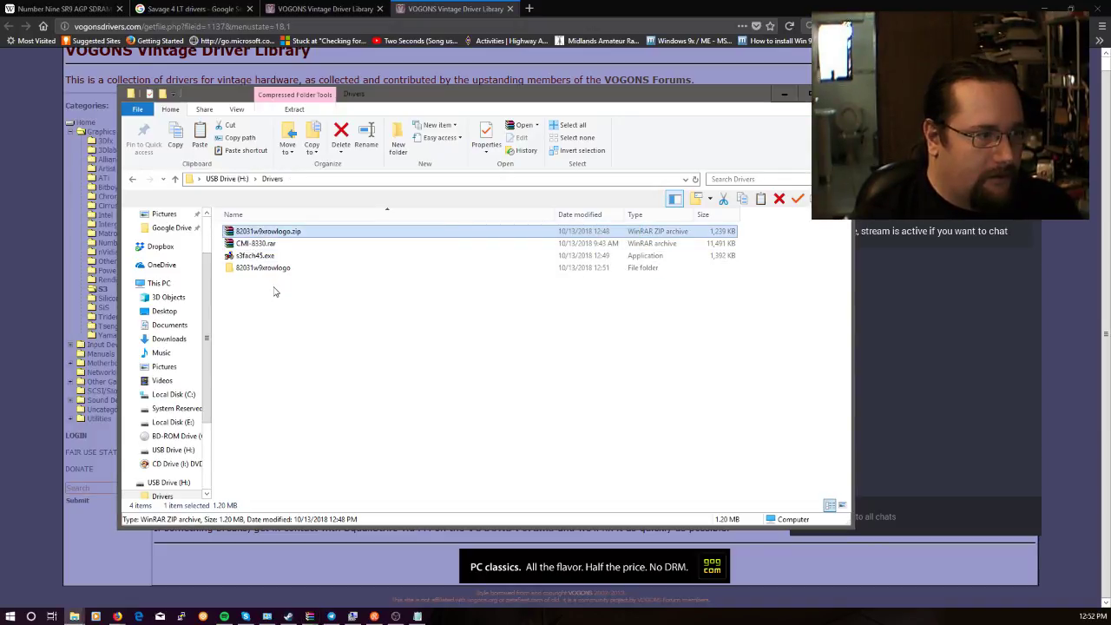
{"action": "right_click", "coordinate": [252, 248]}
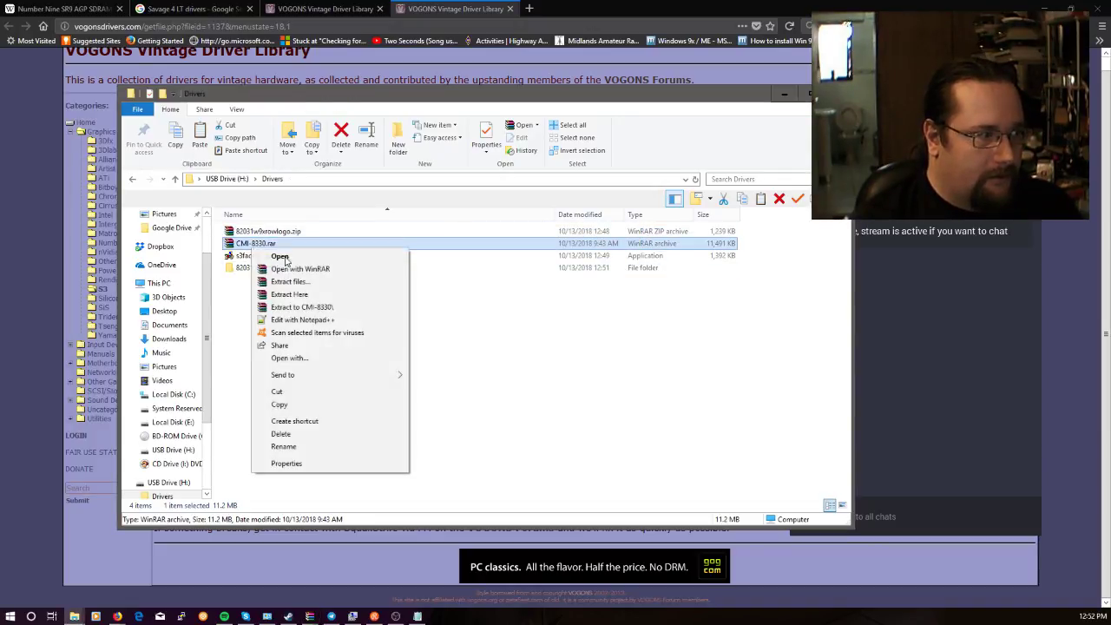
{"action": "left_click", "coordinate": [347, 310]}
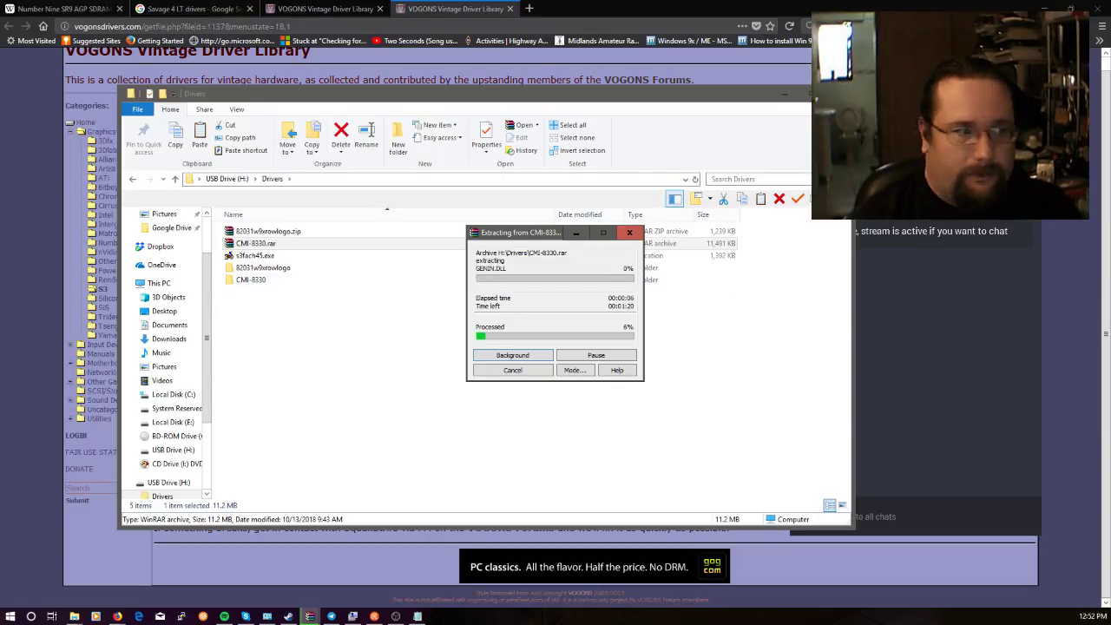
Step: Search the web for "doom shareware download" in a new browser tab and open archive.org's DOOM (Shareware Episode) page
{"action": "left_click", "coordinate": [529, 8]}
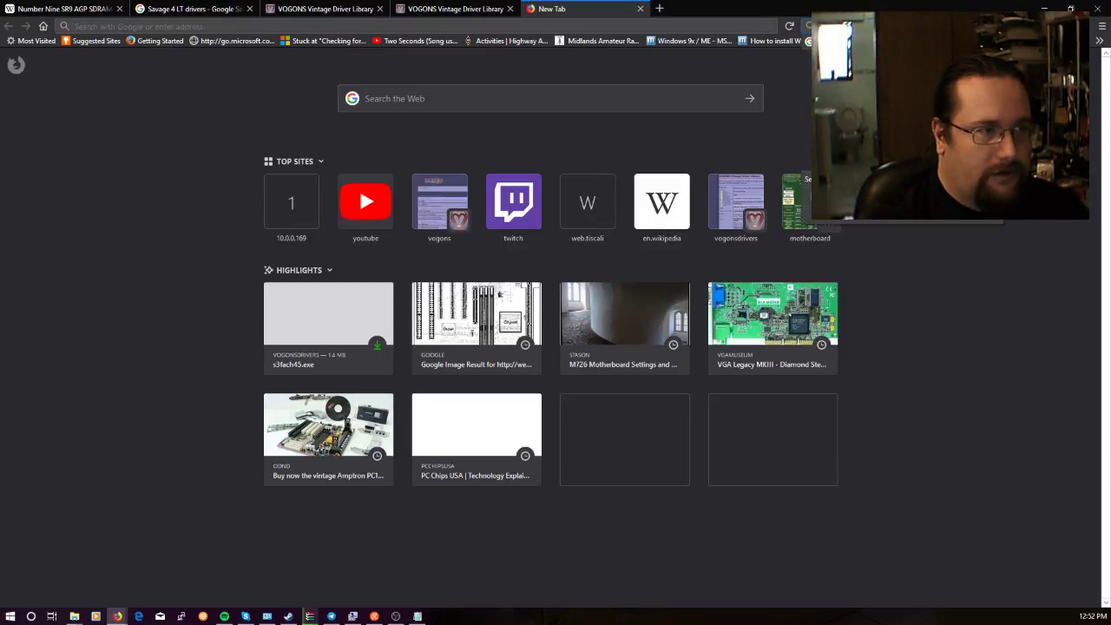
{"action": "type", "text": "doom shareware download"}
{"action": "key", "text": "Return"}
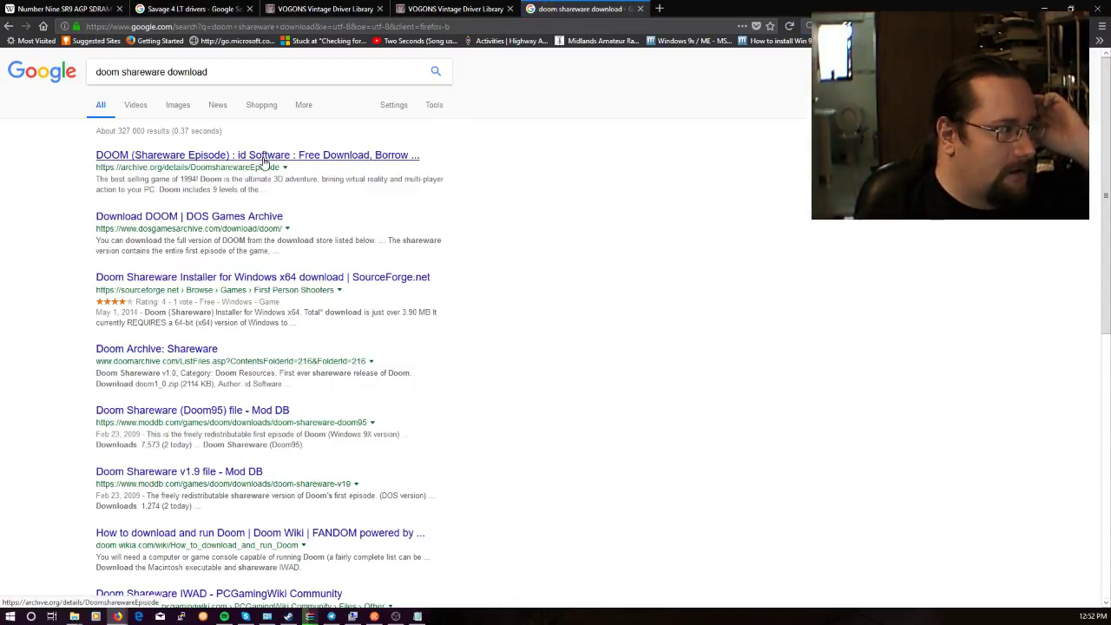
{"action": "left_click", "coordinate": [265, 157]}
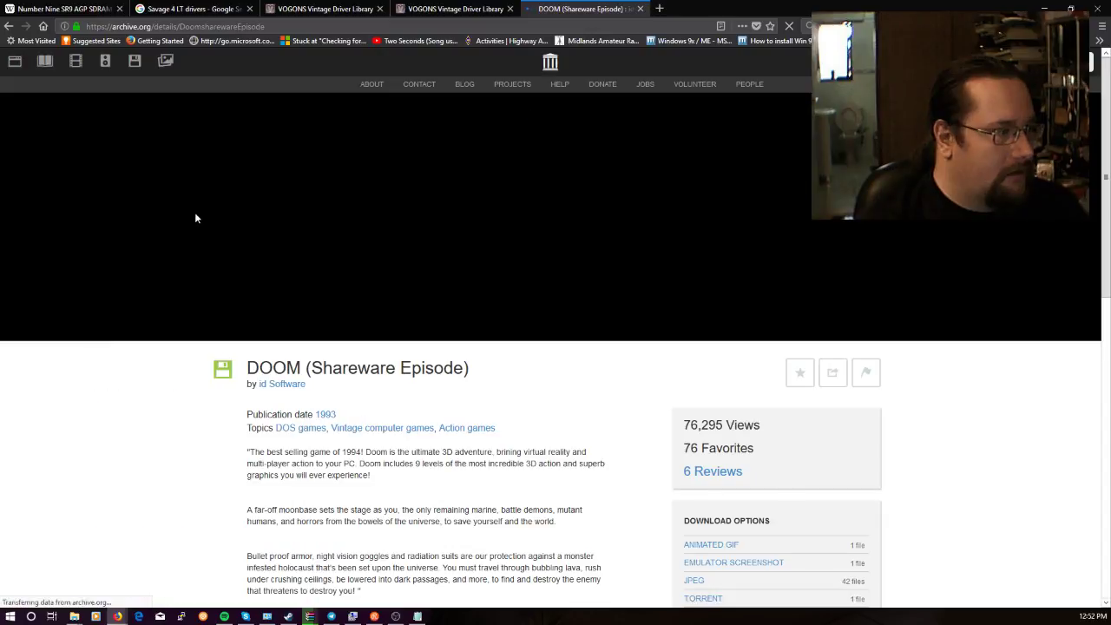
Step: List the DOOM page's ZIP files and save the DOOM v1.1 (Installer) [SW] (1993) archive
{"action": "scroll", "coordinate": [477, 434], "scroll_direction": "down", "scroll_amount": 3}
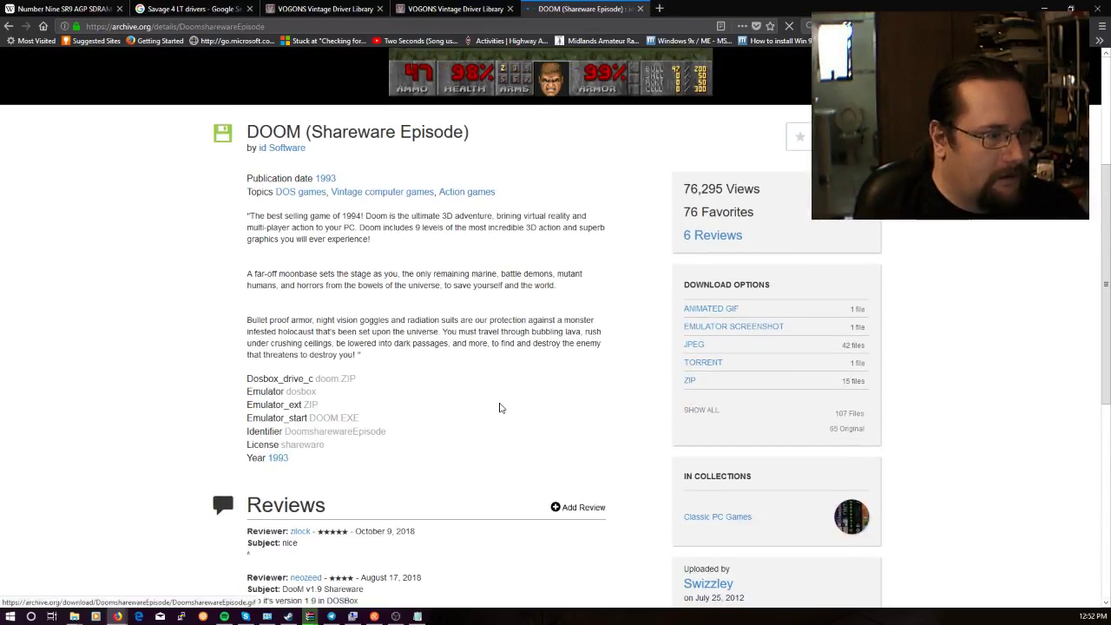
{"action": "scroll", "coordinate": [498, 405], "scroll_direction": "down", "scroll_amount": 3}
{"action": "scroll", "coordinate": [499, 402], "scroll_direction": "up", "scroll_amount": 4}
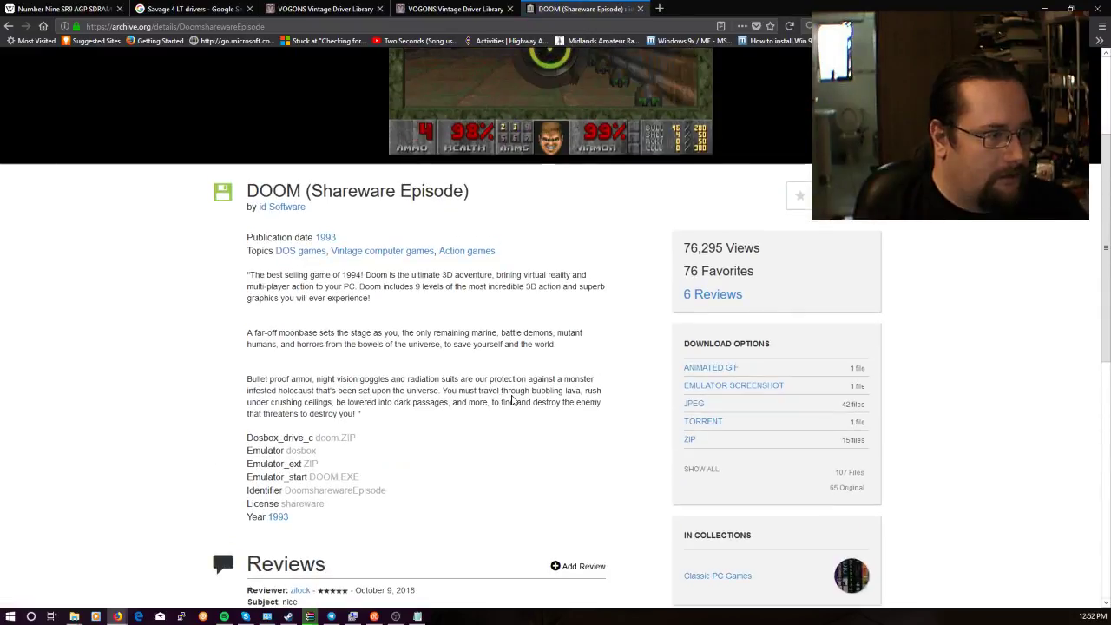
{"action": "left_click", "coordinate": [691, 441]}
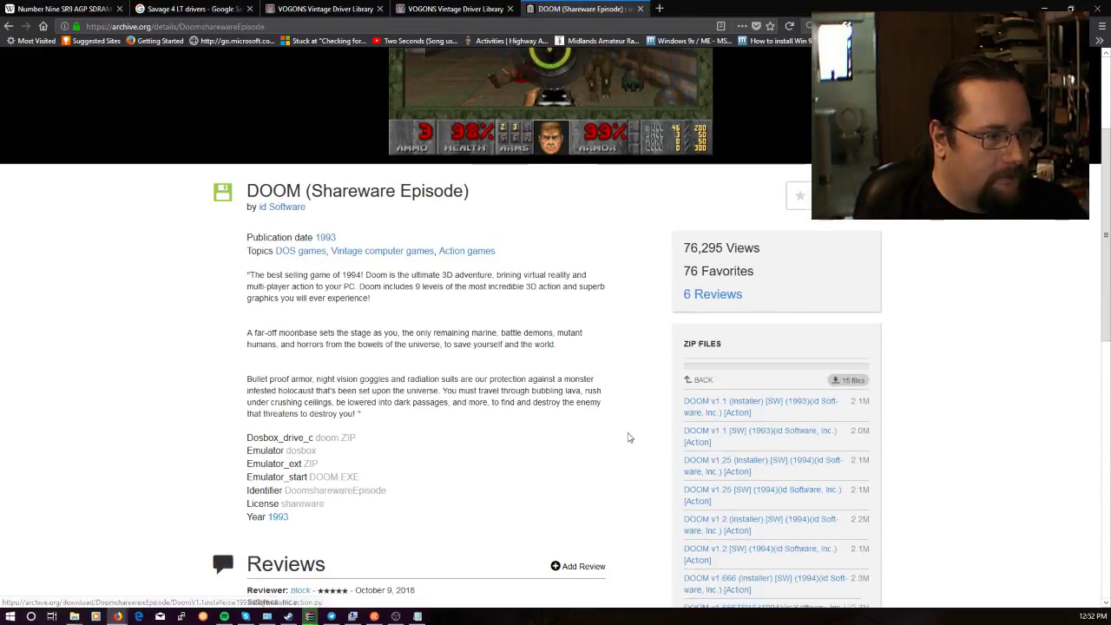
{"action": "scroll", "coordinate": [615, 434], "scroll_direction": "down", "scroll_amount": 2}
{"action": "scroll", "coordinate": [615, 434], "scroll_direction": "down", "scroll_amount": 2}
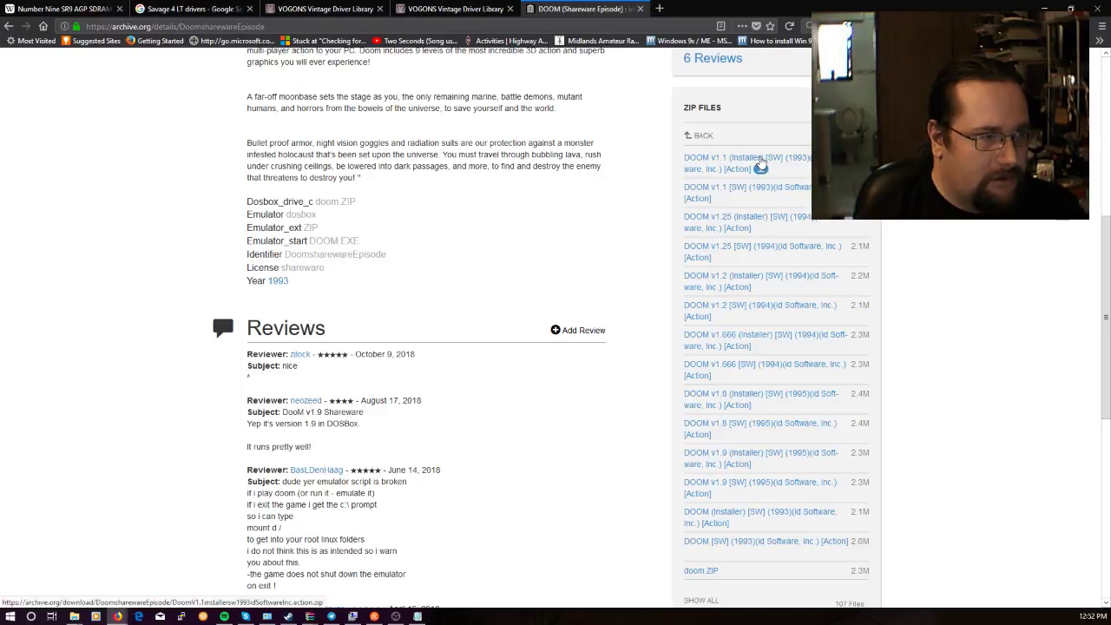
{"action": "left_click", "coordinate": [761, 163]}
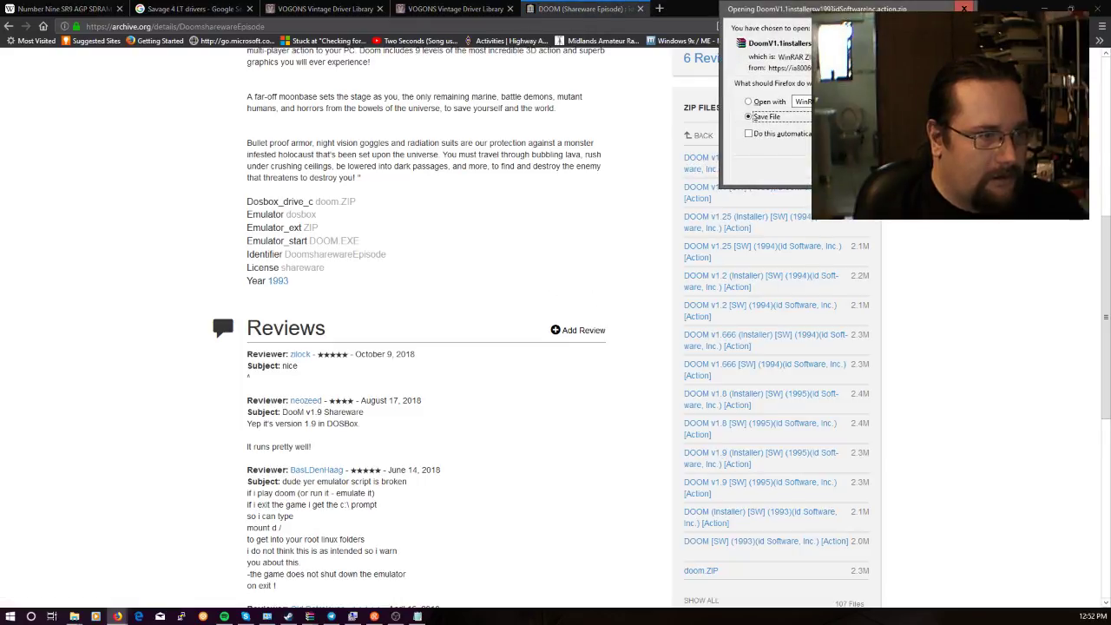
{"action": "key", "text": "Return"}
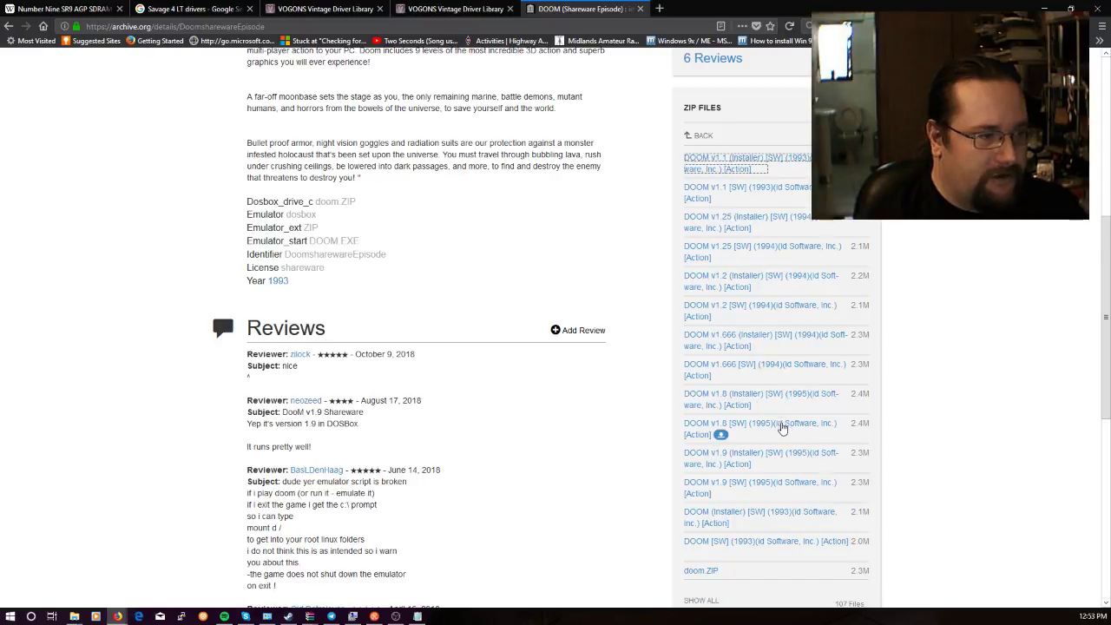
Step: Save the DOOM v1.9 [SW] (1995) archive from the ZIP file list
{"action": "left_click", "coordinate": [800, 490]}
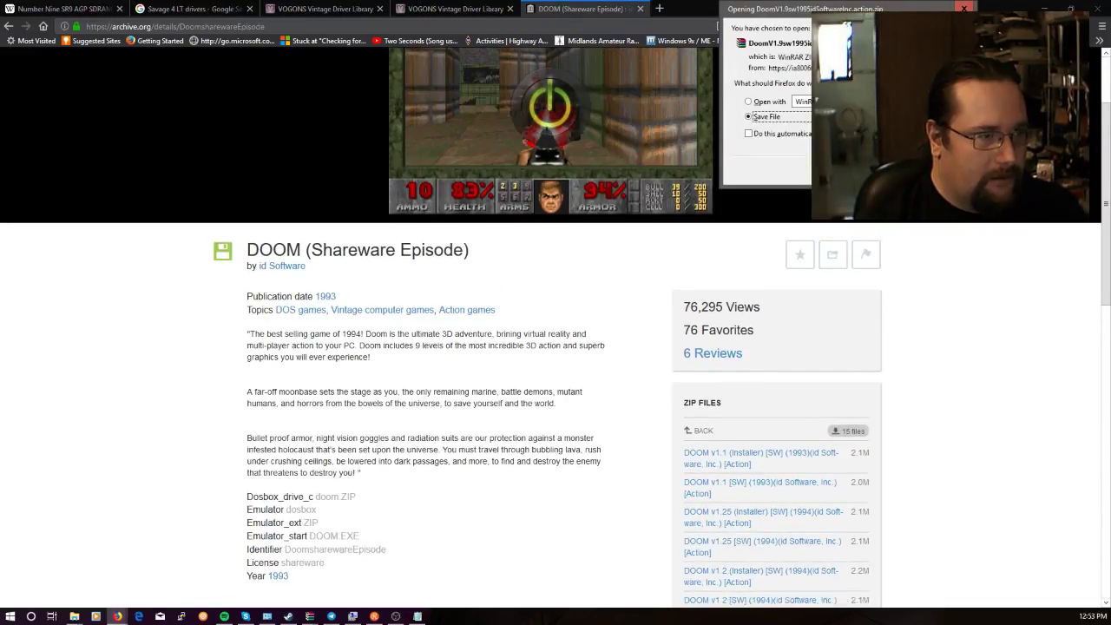
{"action": "key", "text": "Return"}
{"action": "scroll", "coordinate": [496, 272], "scroll_direction": "up", "scroll_amount": 3}
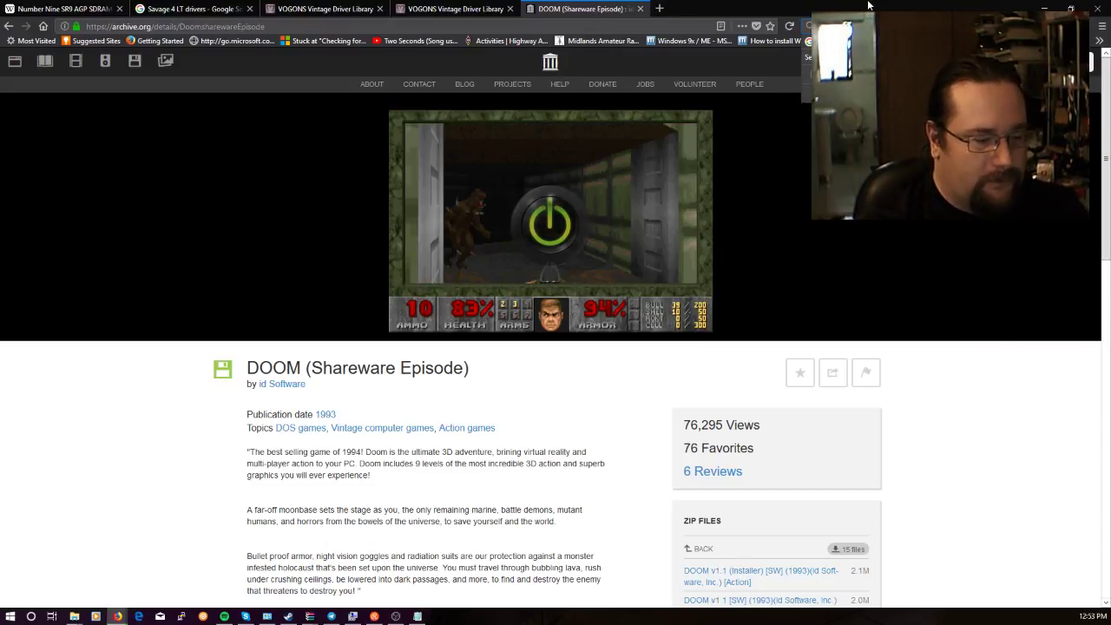
Step: Search the web for "keen 4 shareware download" and save keen4.zip from the Commander Keen fan site's downloads
{"action": "key", "text": "Return"}
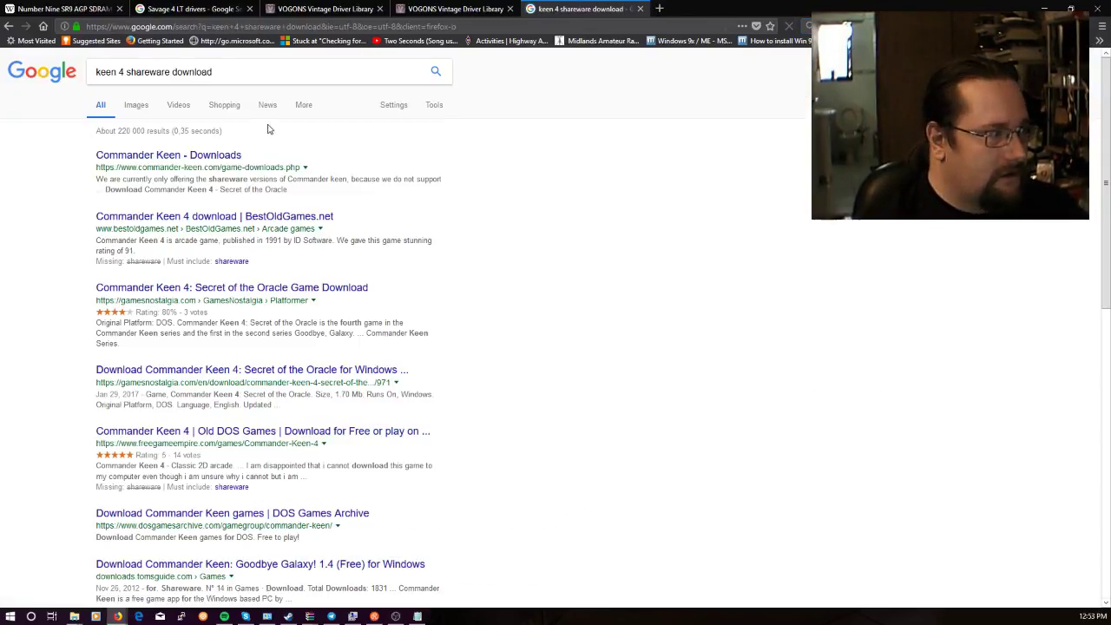
{"action": "left_click", "coordinate": [193, 161]}
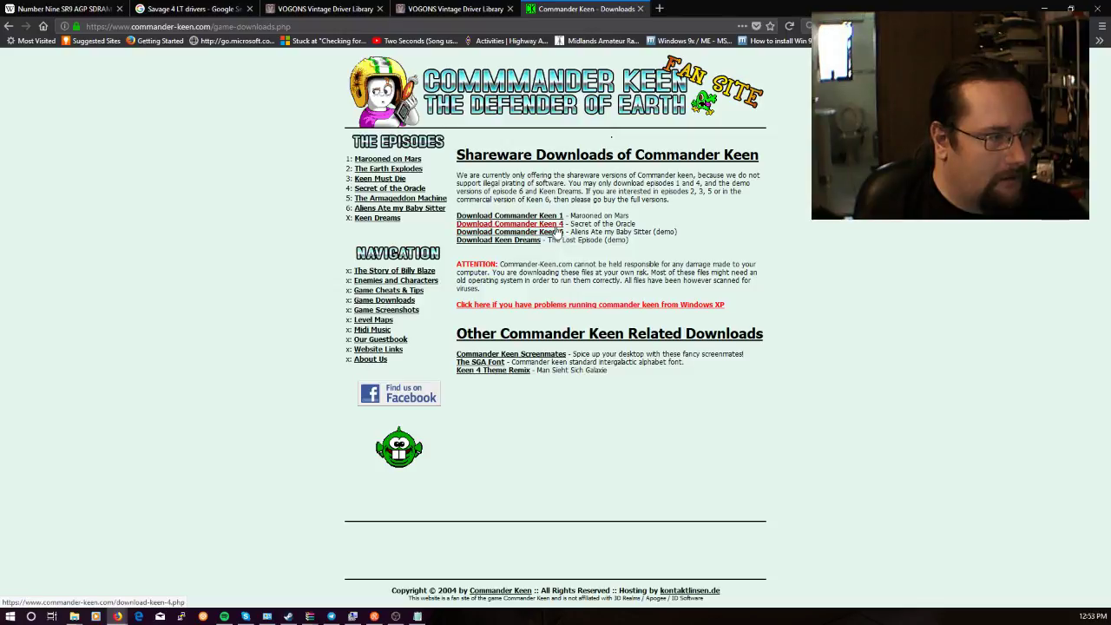
{"action": "left_click", "coordinate": [556, 225]}
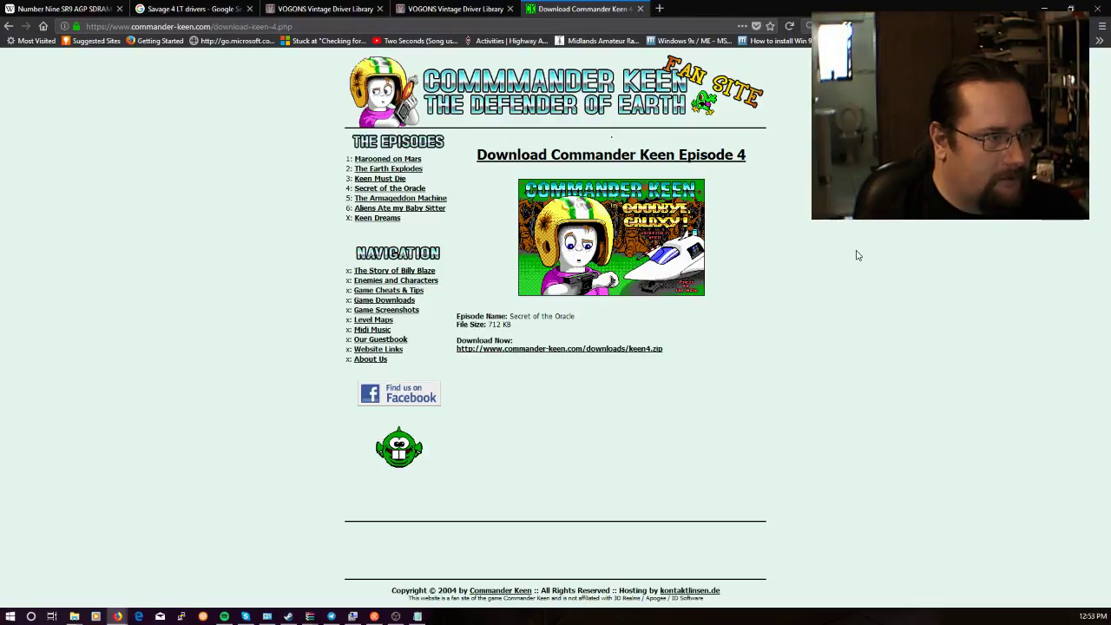
{"action": "left_click", "coordinate": [596, 349]}
{"action": "key", "text": "Return"}
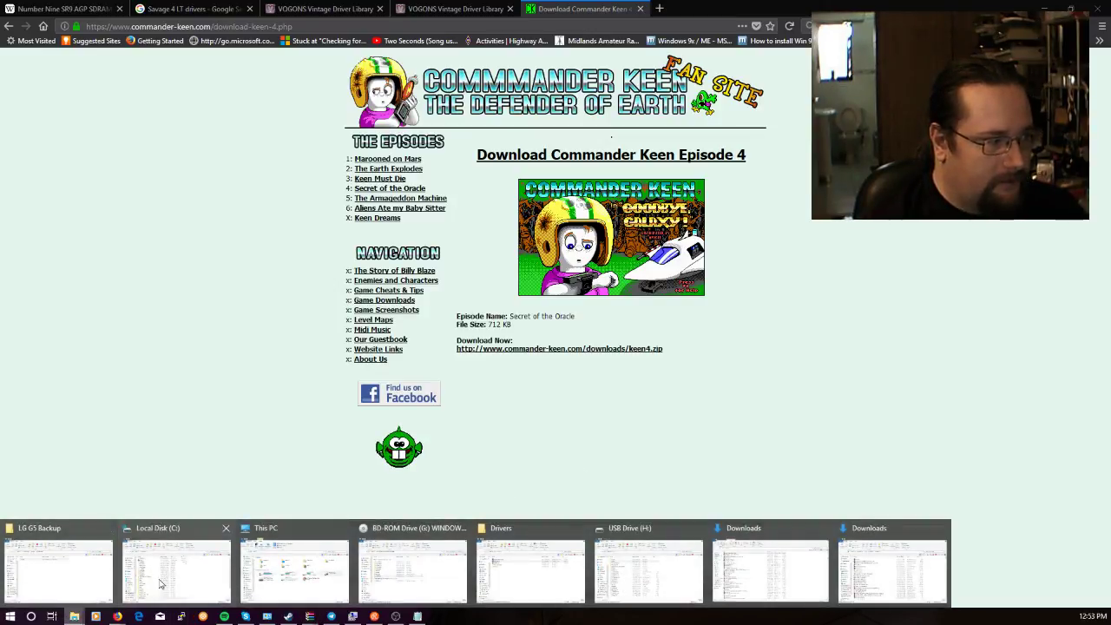
Step: Switch to the USB Drive (H:) Explorer window and create a folder named Keen4 inside Games
{"action": "left_click", "coordinate": [194, 571]}
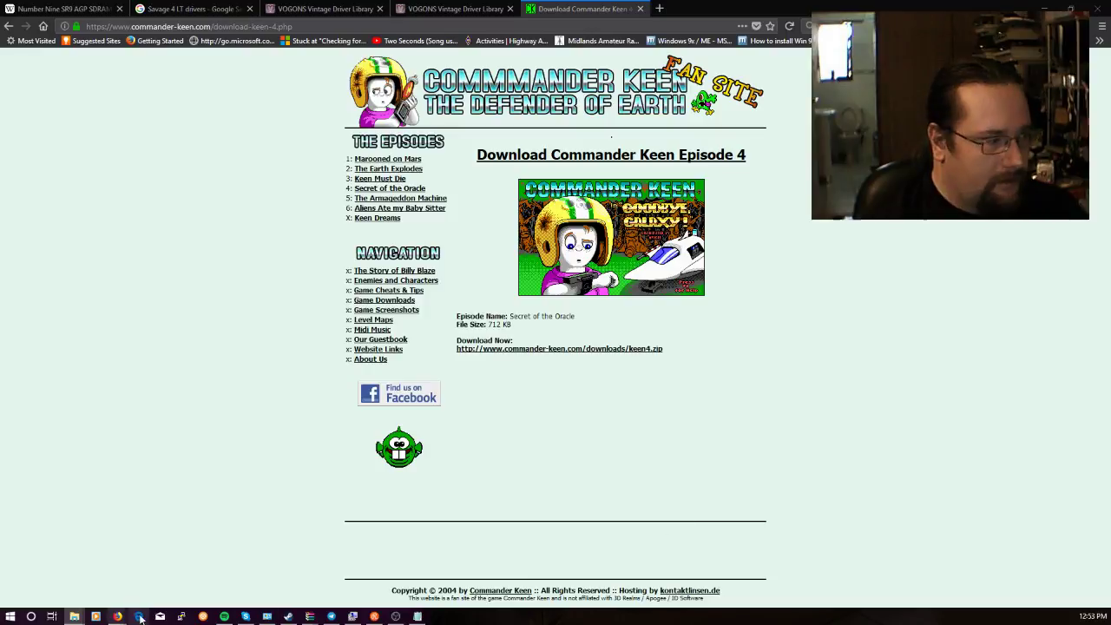
{"action": "mouse_move", "coordinate": [75, 616]}
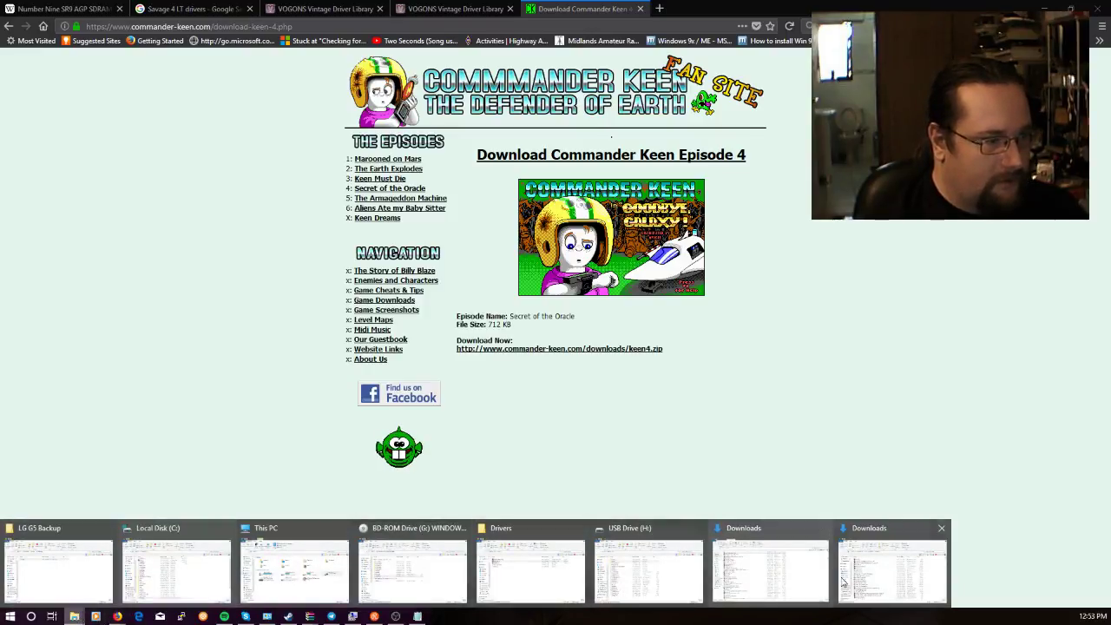
{"action": "mouse_move", "coordinate": [527, 566]}
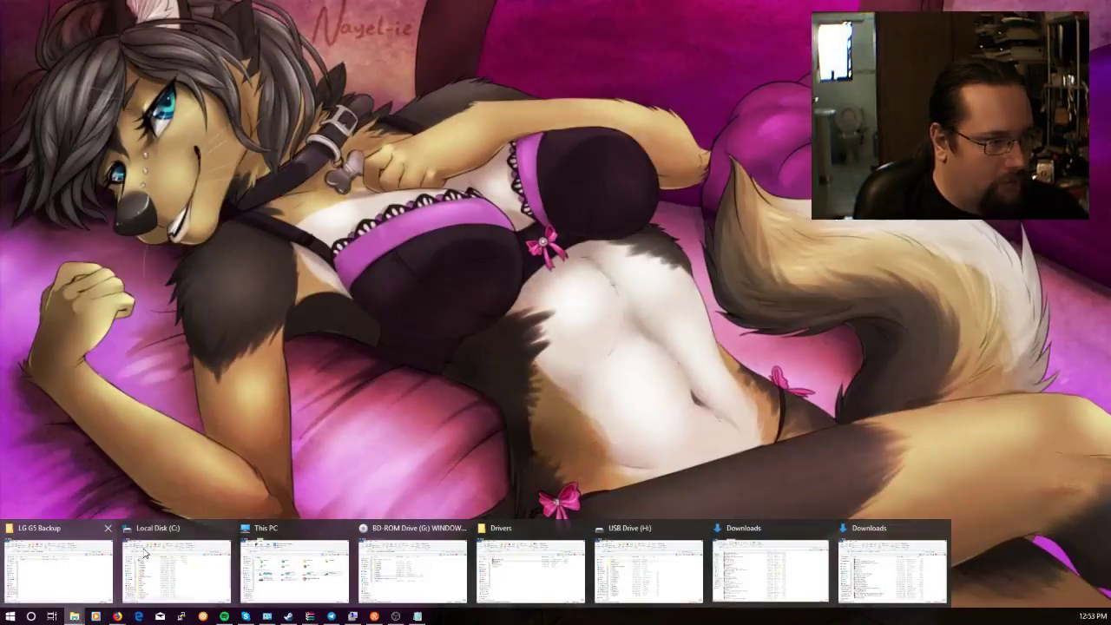
{"action": "left_click", "coordinate": [655, 563]}
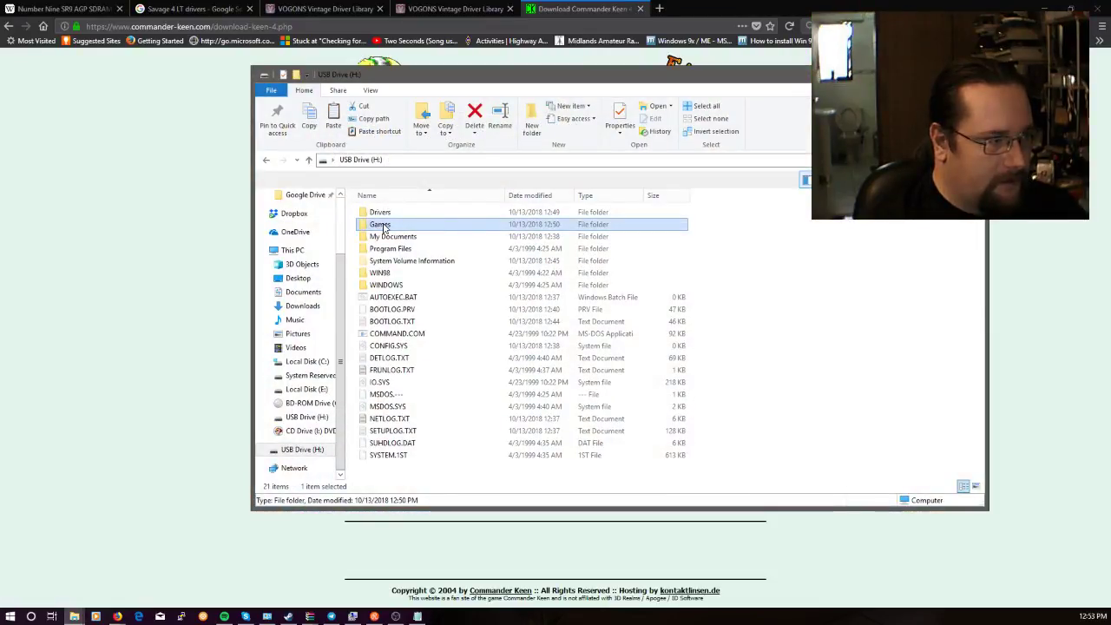
{"action": "double_click", "coordinate": [386, 227]}
{"action": "right_click", "coordinate": [392, 246]}
{"action": "mouse_move", "coordinate": [451, 385]}
{"action": "left_click", "coordinate": [542, 390]}
{"action": "type", "text": "Keen"}
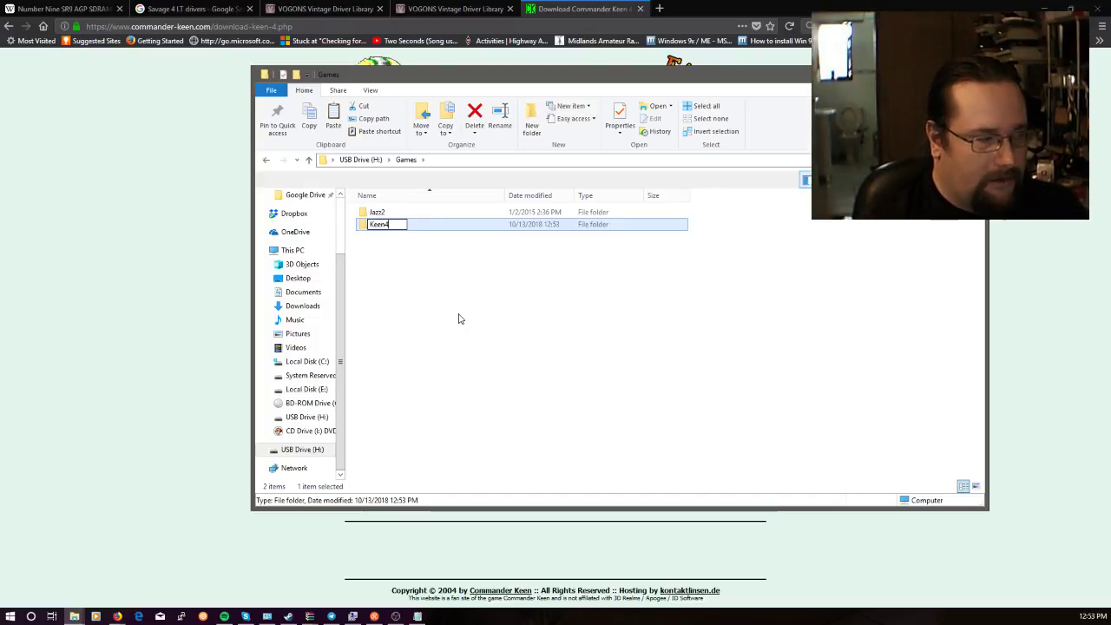
{"action": "type", "text": "4"}
{"action": "key", "text": "Return"}
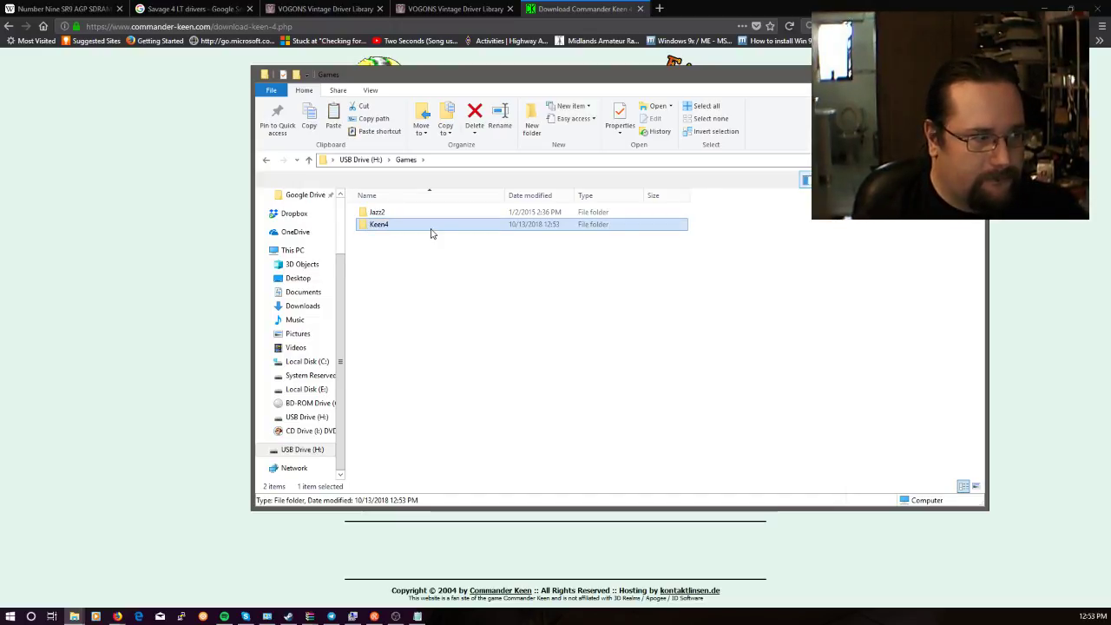
Step: Open the Keen4 folder and move the game files from the opened Keen 4 archive into it
{"action": "double_click", "coordinate": [429, 227]}
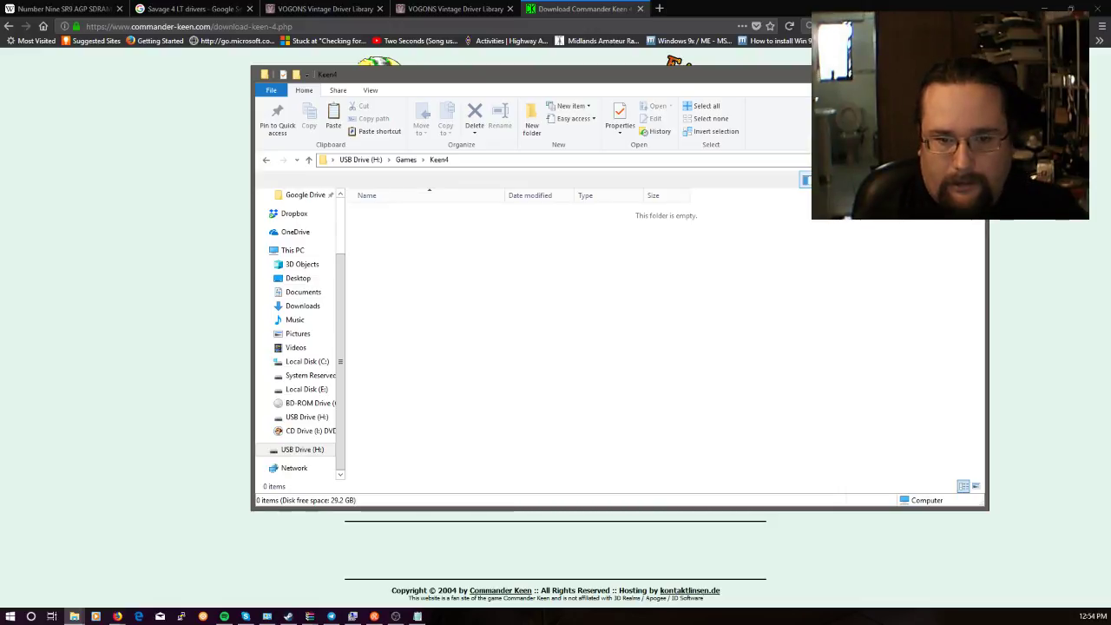
{"action": "key", "text": "alt+Tab"}
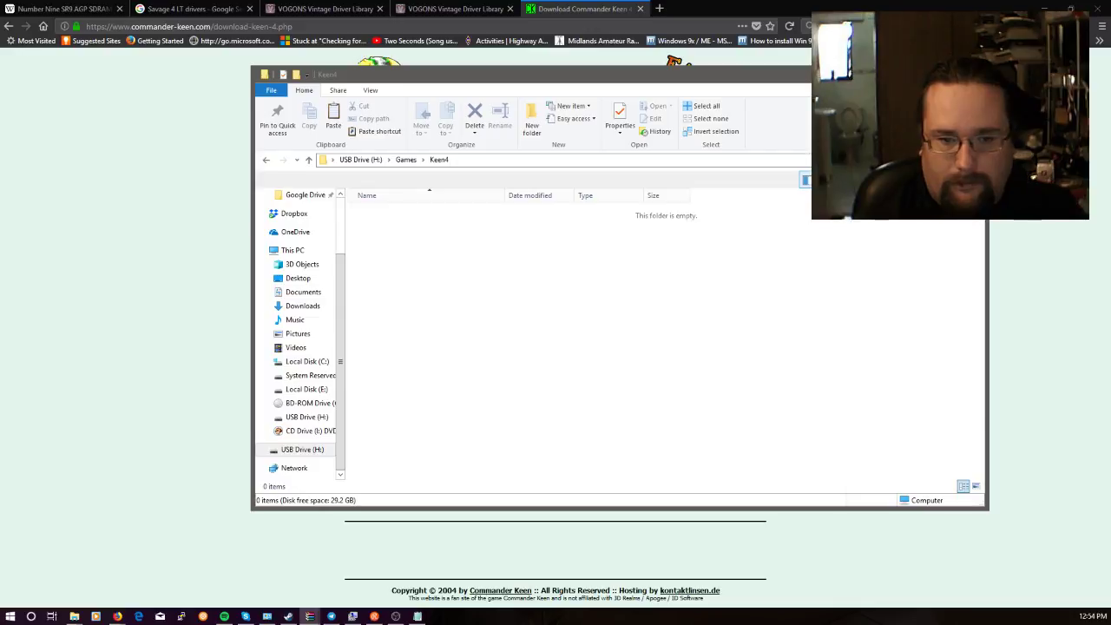
{"action": "left_click_drag", "start_coordinate": [650, 339], "coordinate": [801, 283]}
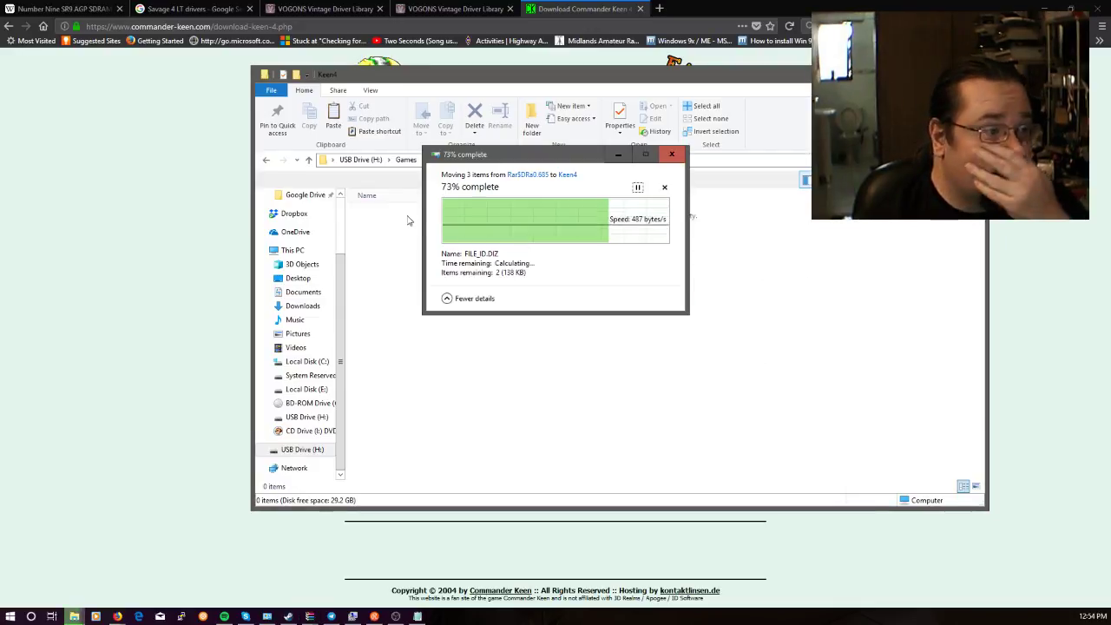
Step: Return to the Games folder and create a new folder named Doom
{"action": "left_click", "coordinate": [267, 161]}
{"action": "right_click", "coordinate": [453, 260]}
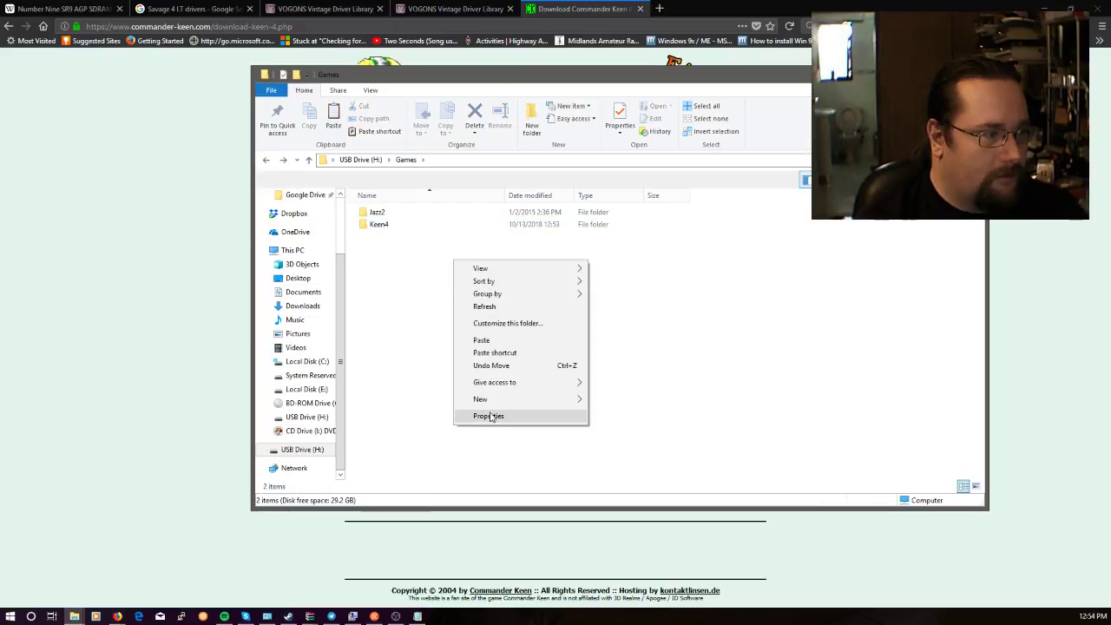
{"action": "mouse_move", "coordinate": [501, 403]}
{"action": "left_click", "coordinate": [634, 405]}
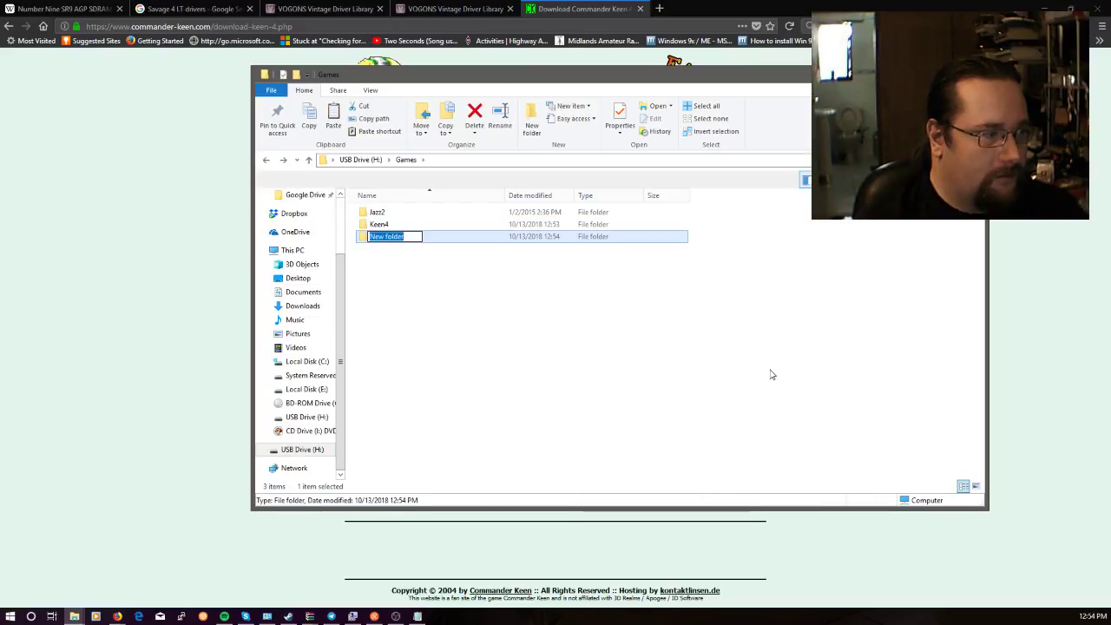
{"action": "type", "text": "Doom"}
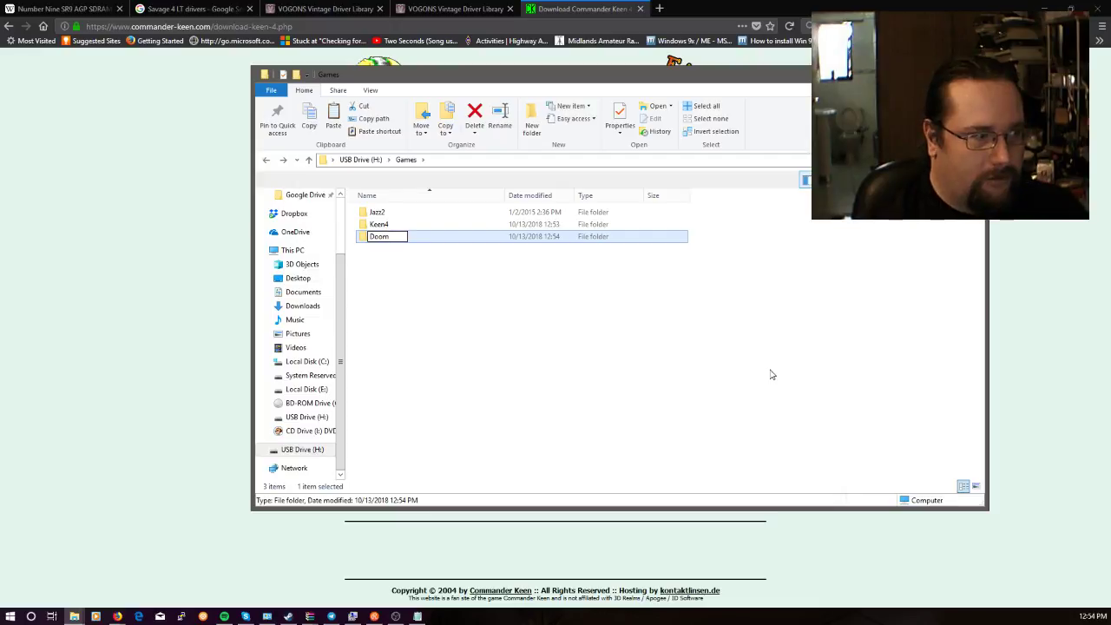
{"action": "key", "text": "Return"}
Step: Open the Doom folder, move the DOOM game files from the downloaded archive into it, and close the active window
{"action": "key", "text": "Return"}
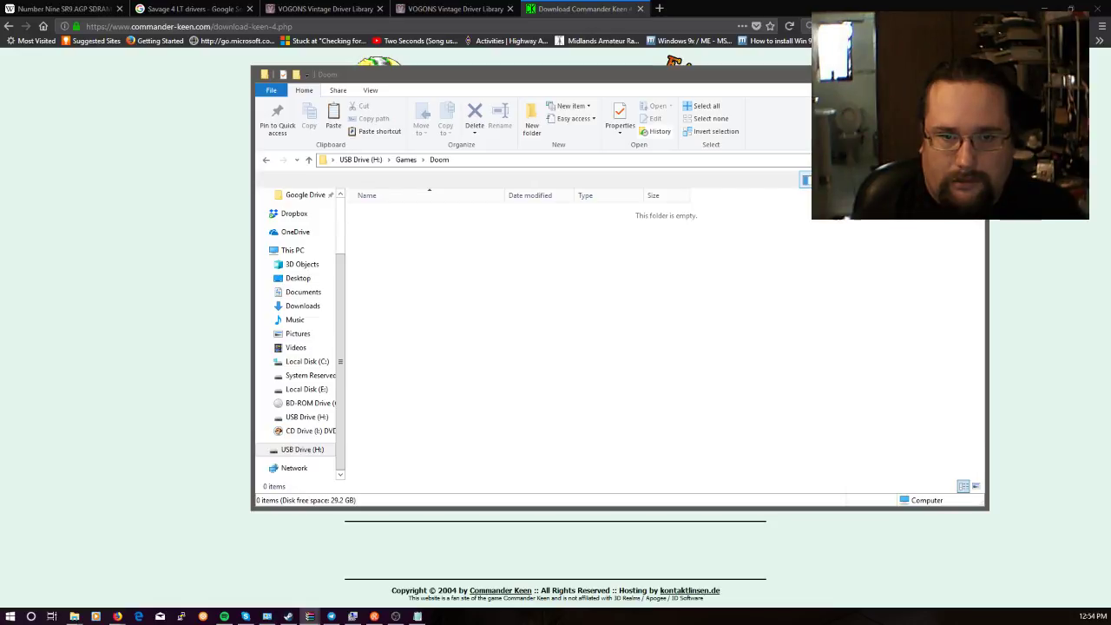
{"action": "left_click", "coordinate": [529, 324]}
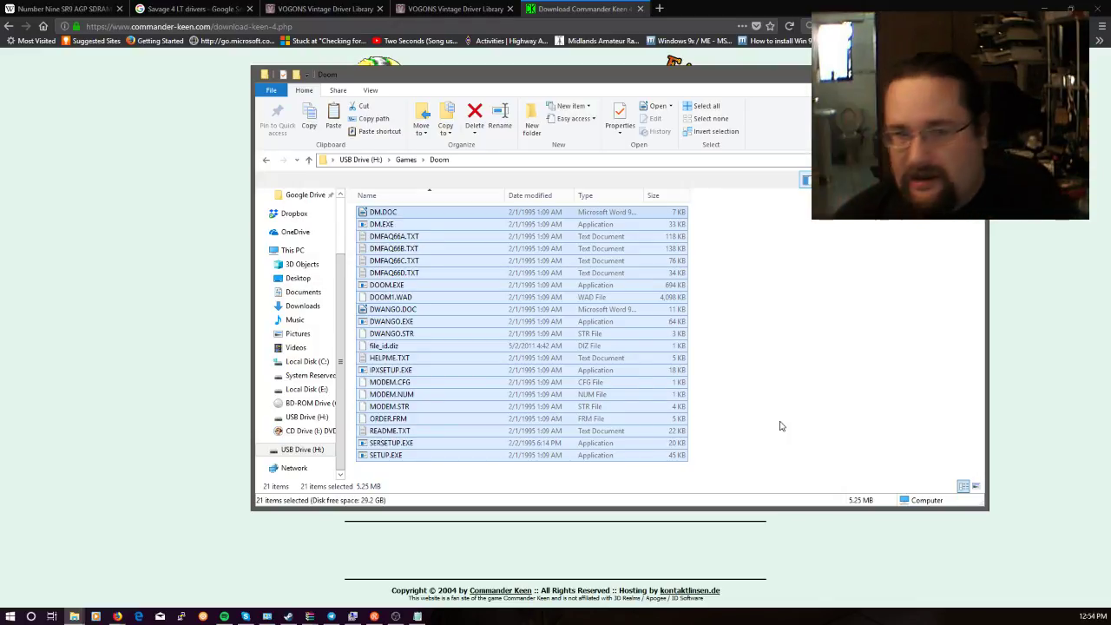
{"action": "key", "text": "alt+F4"}
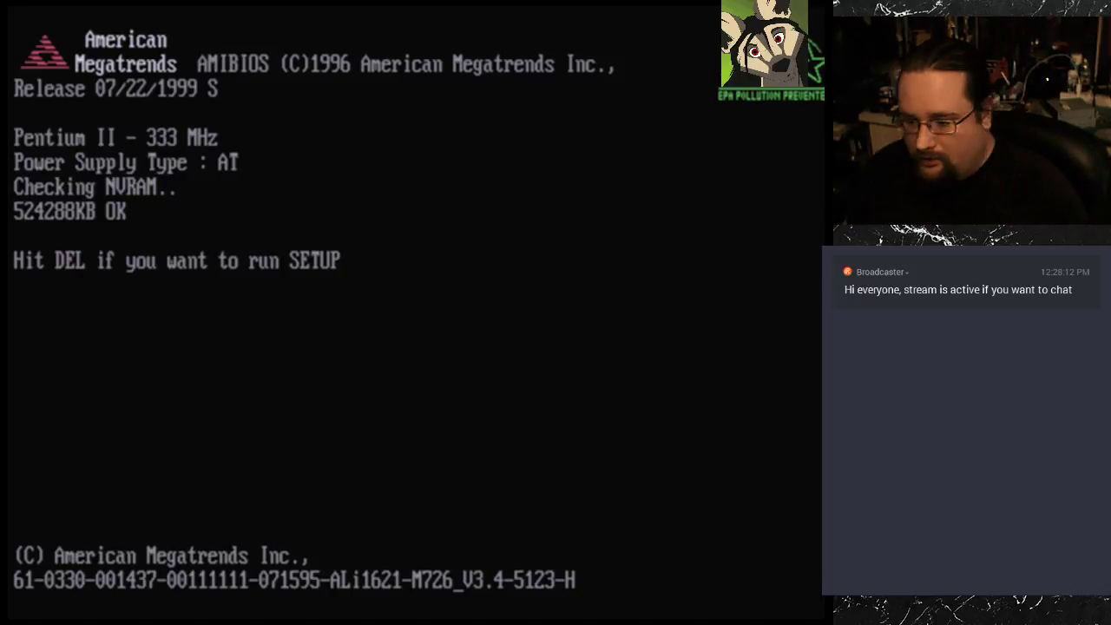
Step: Start the Windows 98 PC and cancel each Add New Hardware Wizard for the CMI8330/C3D Audio Adapter
{"action": "key", "text": "Delete"}
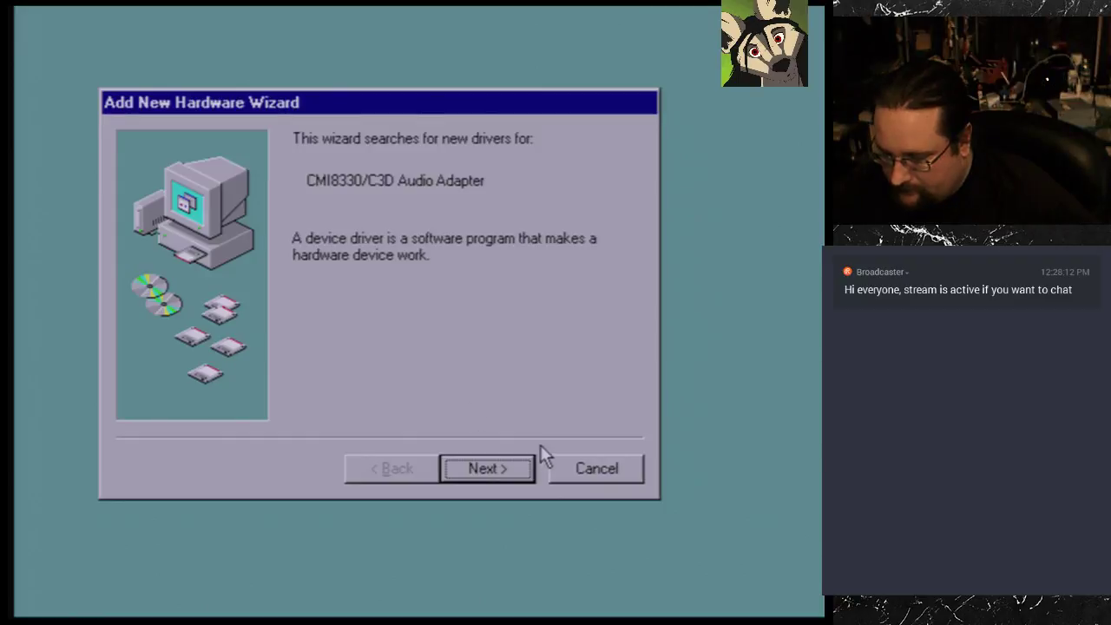
{"action": "left_click", "coordinate": [561, 466]}
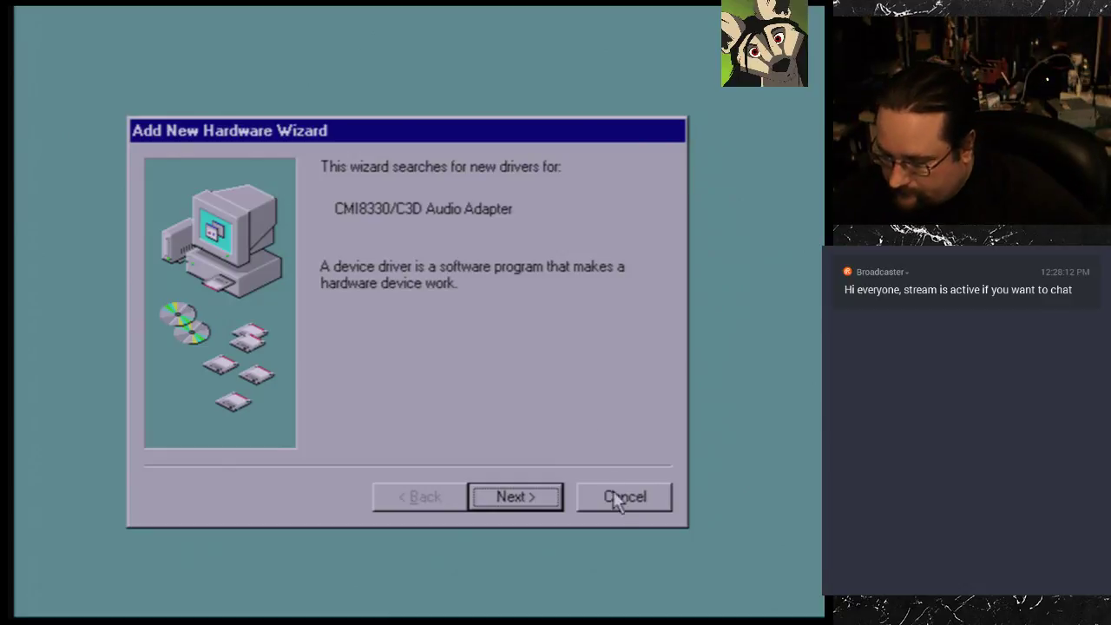
{"action": "left_click", "coordinate": [612, 486]}
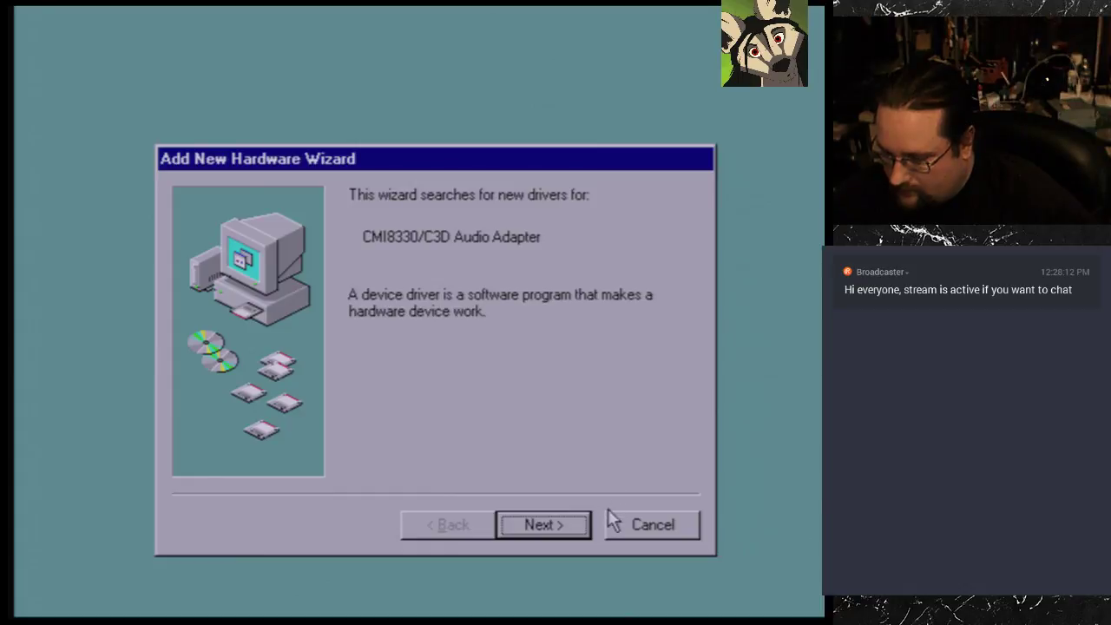
{"action": "left_click", "coordinate": [619, 526]}
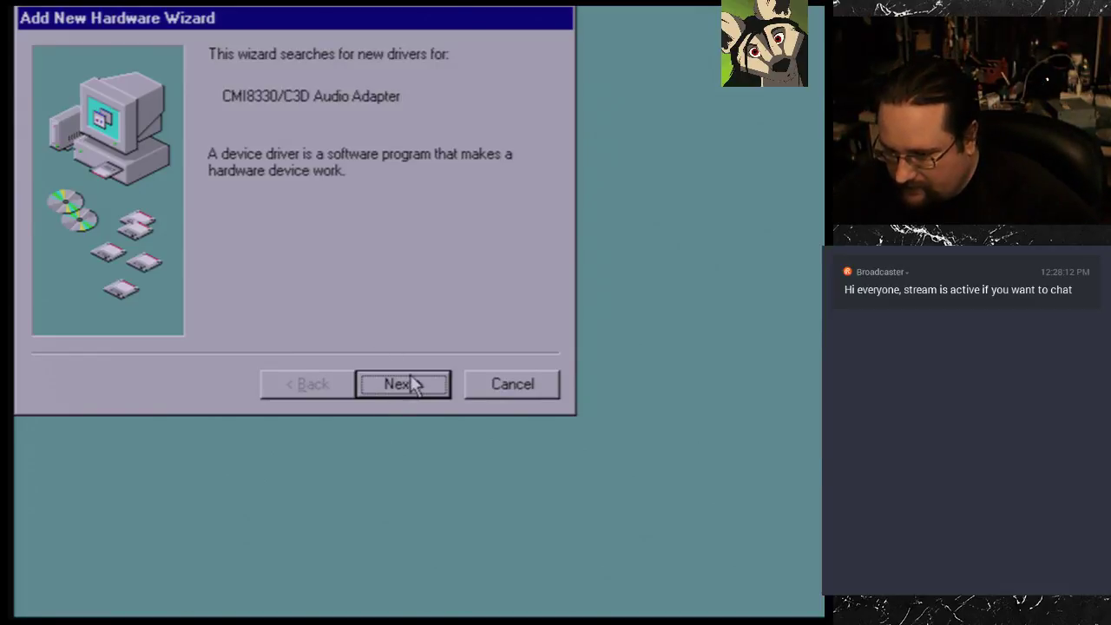
{"action": "left_click", "coordinate": [499, 391]}
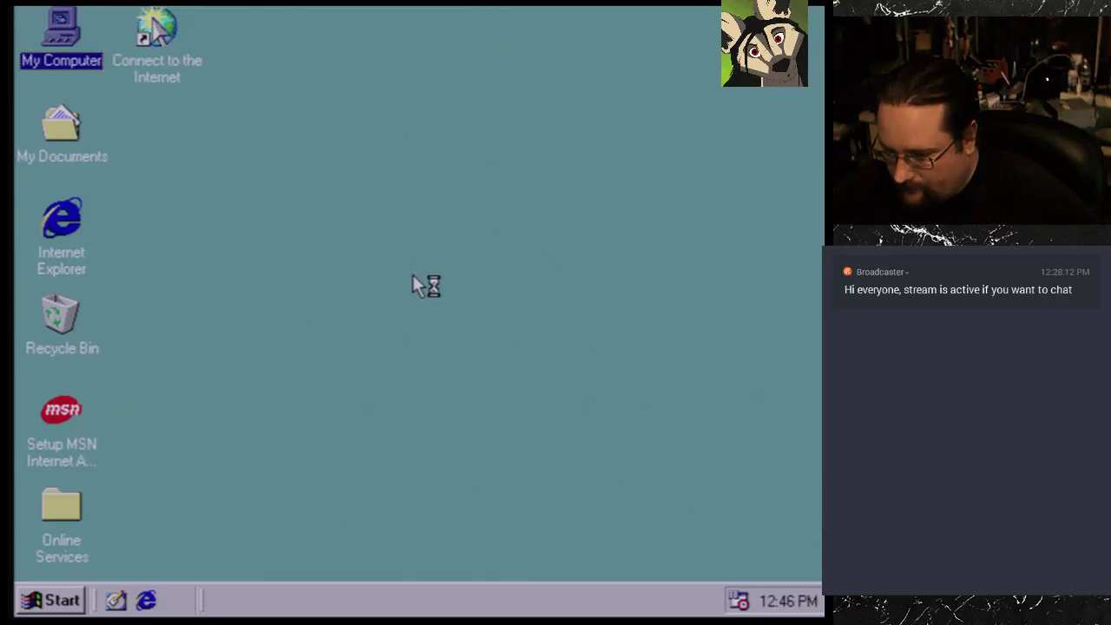
Step: Open C:\Drivers\CMI-8330 from My Computer in a maximized window
{"action": "key", "text": "Return"}
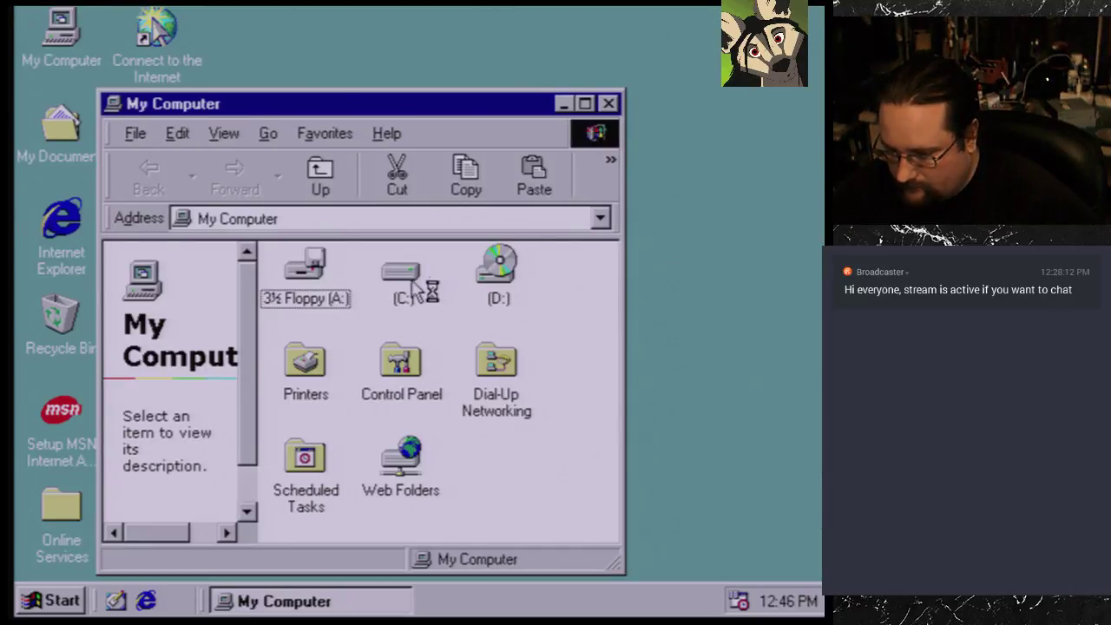
{"action": "double_click", "coordinate": [387, 298]}
{"action": "double_click", "coordinate": [402, 106]}
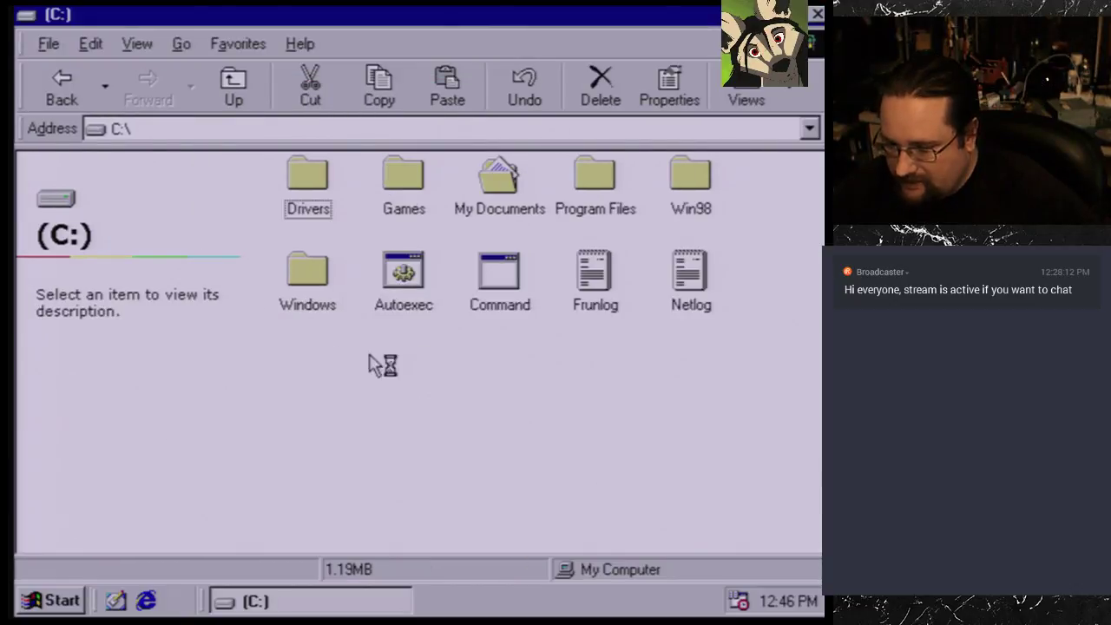
{"action": "double_click", "coordinate": [319, 196]}
{"action": "double_click", "coordinate": [407, 208]}
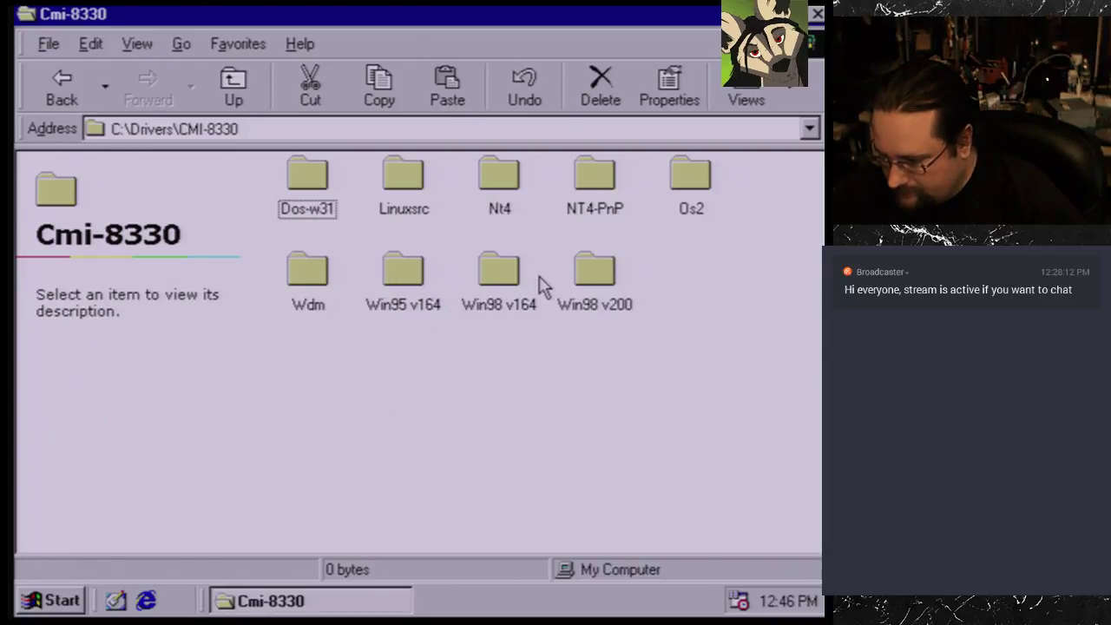
Step: Install Cmi8330.inf from the Win98 v200 folder and select the folder's full address path for copying
{"action": "double_click", "coordinate": [575, 283]}
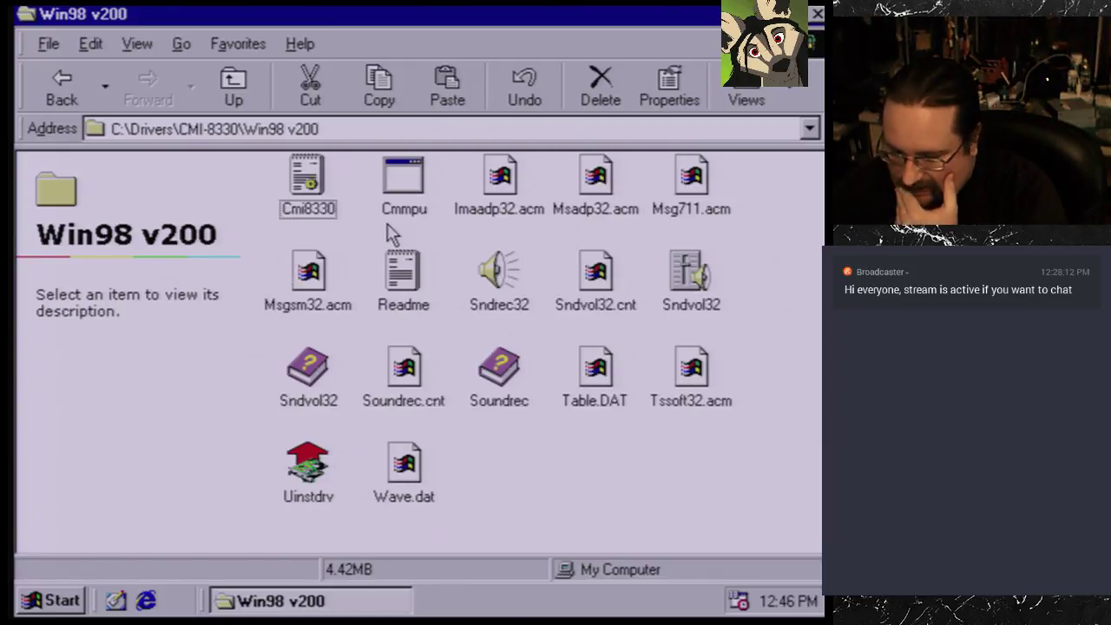
{"action": "right_click", "coordinate": [306, 178]}
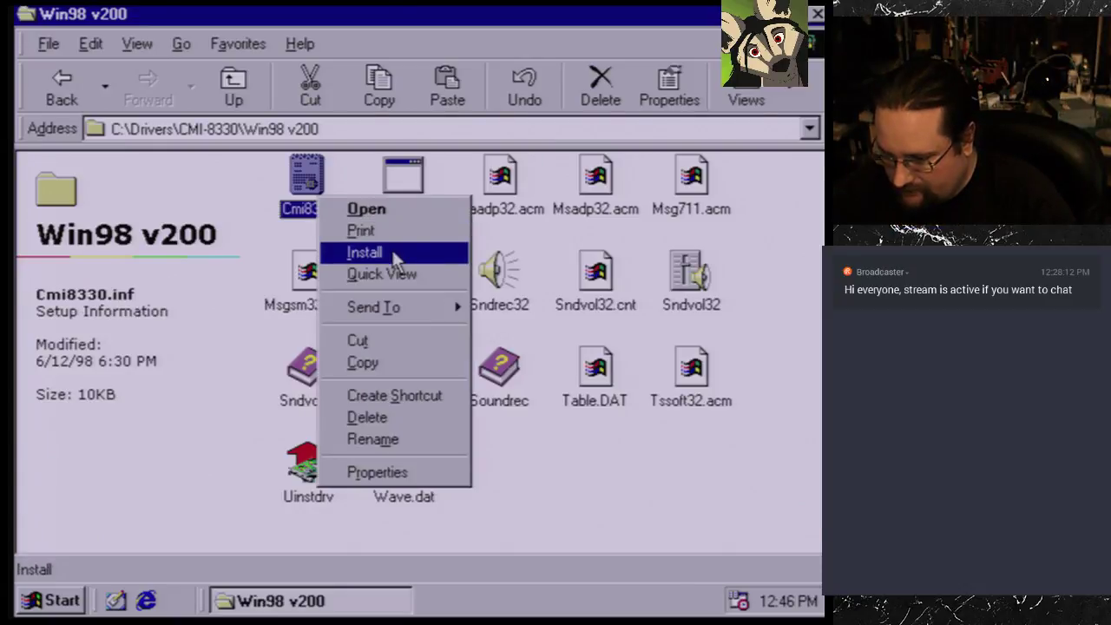
{"action": "left_click", "coordinate": [382, 252]}
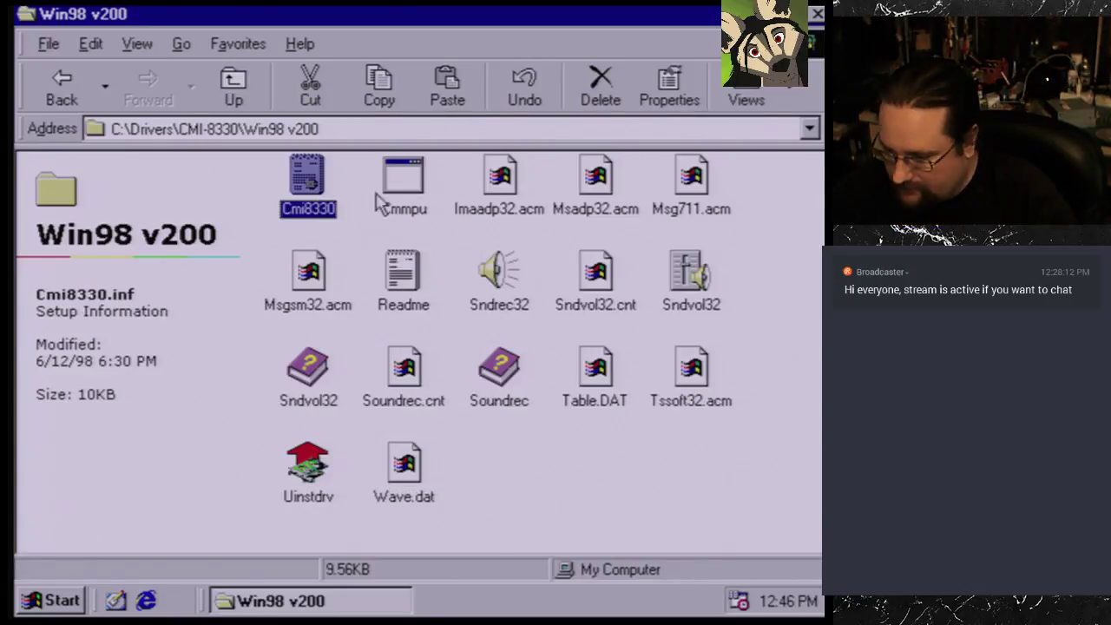
{"action": "left_click", "coordinate": [382, 127]}
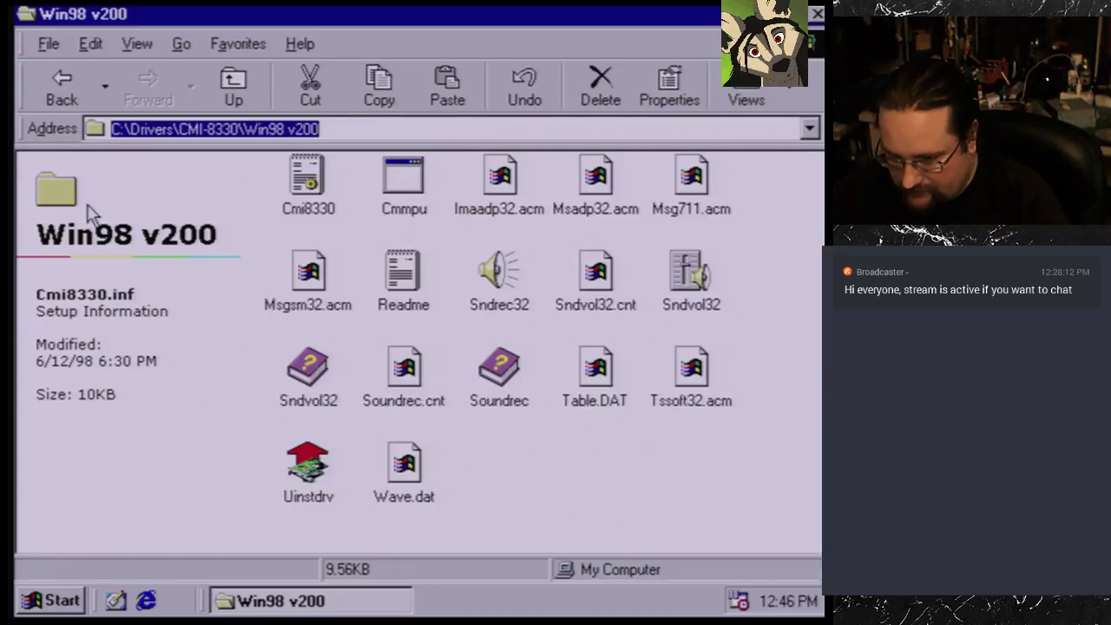
Step: Look into the Win98 v164 driver folder and return to the Cmi-8330 folder
{"action": "left_click", "coordinate": [61, 86]}
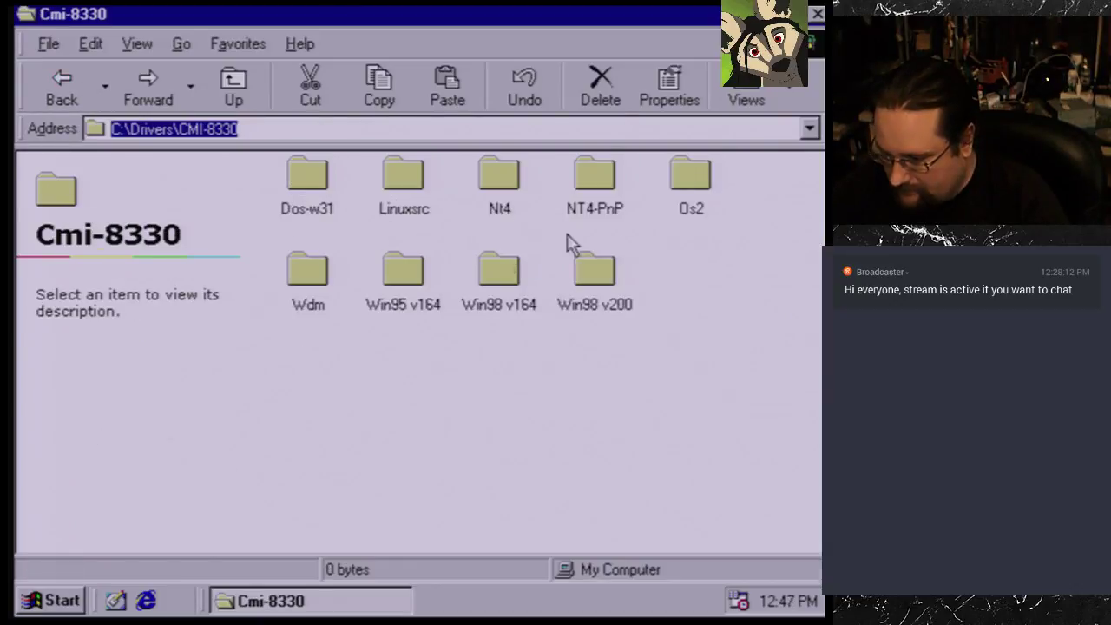
{"action": "double_click", "coordinate": [484, 262]}
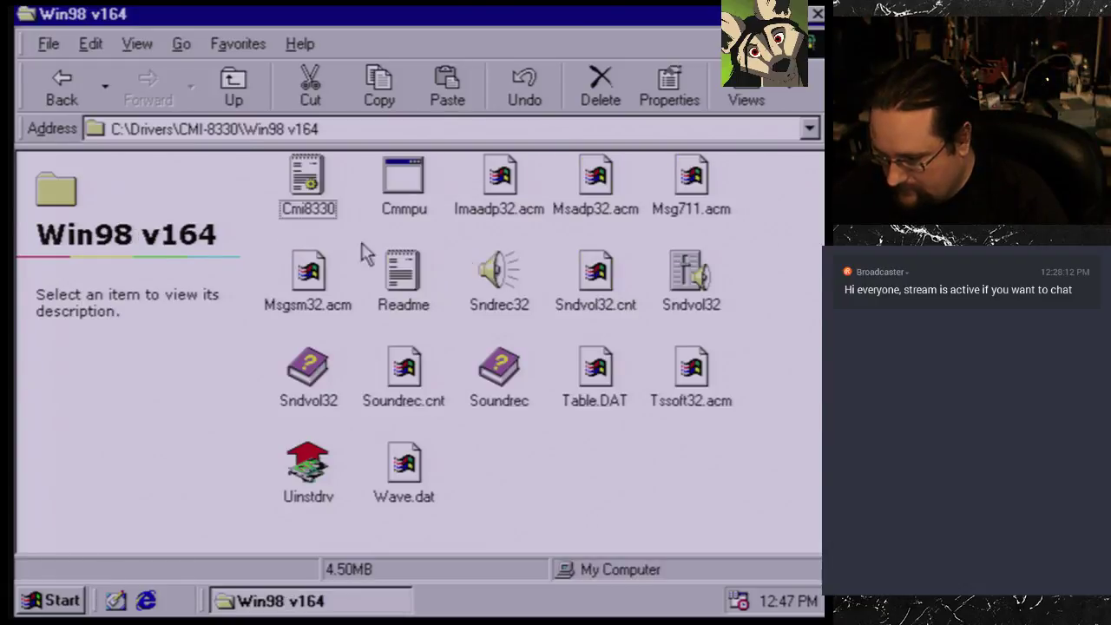
{"action": "left_click", "coordinate": [61, 86]}
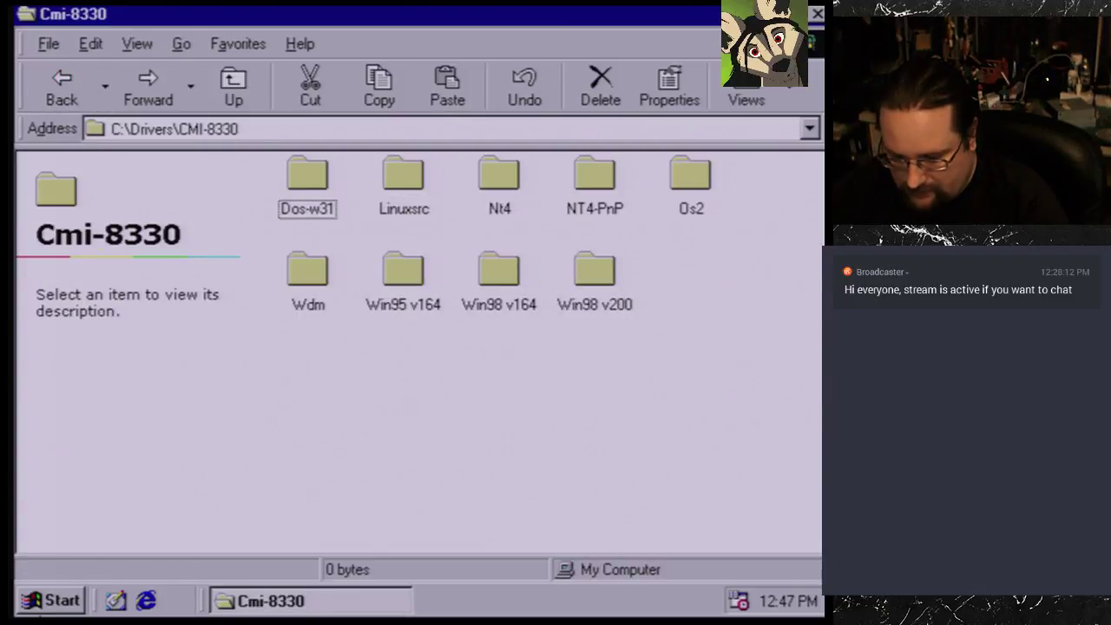
Step: Open Control Panel, review the installed hardware in Device Manager under System Properties, and cancel the dialog
{"action": "key", "text": "super"}
{"action": "mouse_move", "coordinate": [230, 347]}
{"action": "left_click", "coordinate": [322, 341]}
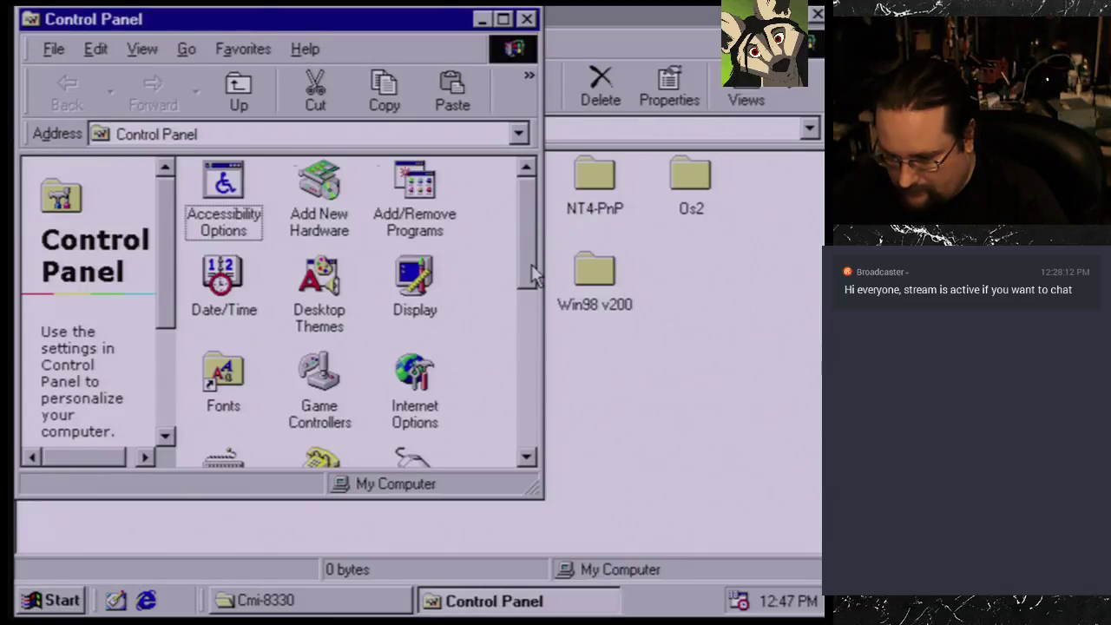
{"action": "left_click_drag", "start_coordinate": [532, 266], "coordinate": [531, 422]}
{"action": "double_click", "coordinate": [414, 328]}
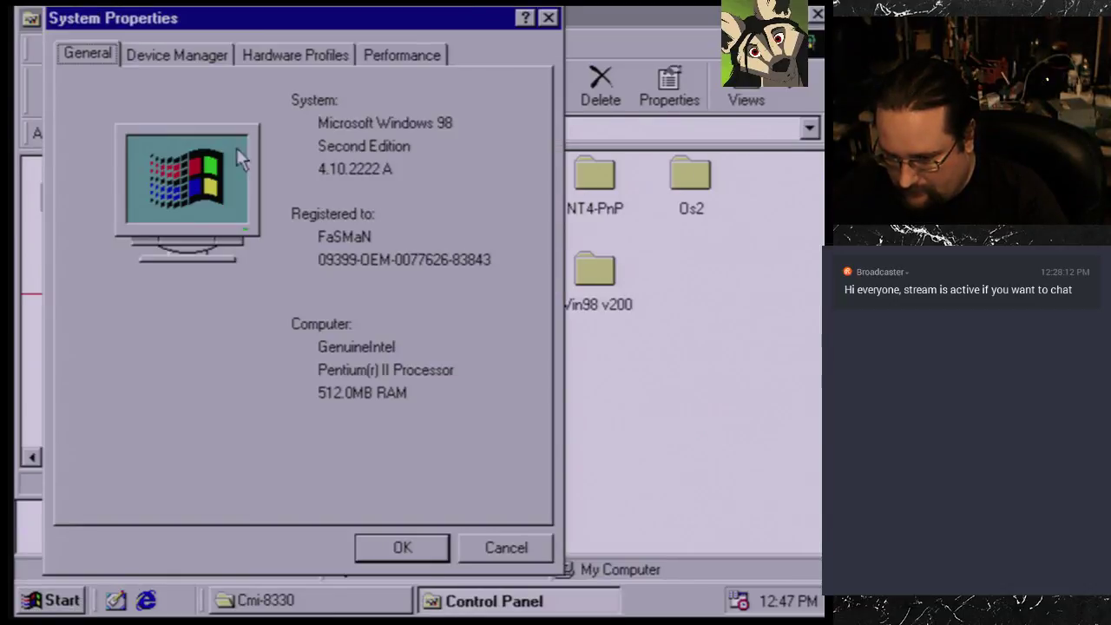
{"action": "left_click", "coordinate": [152, 56]}
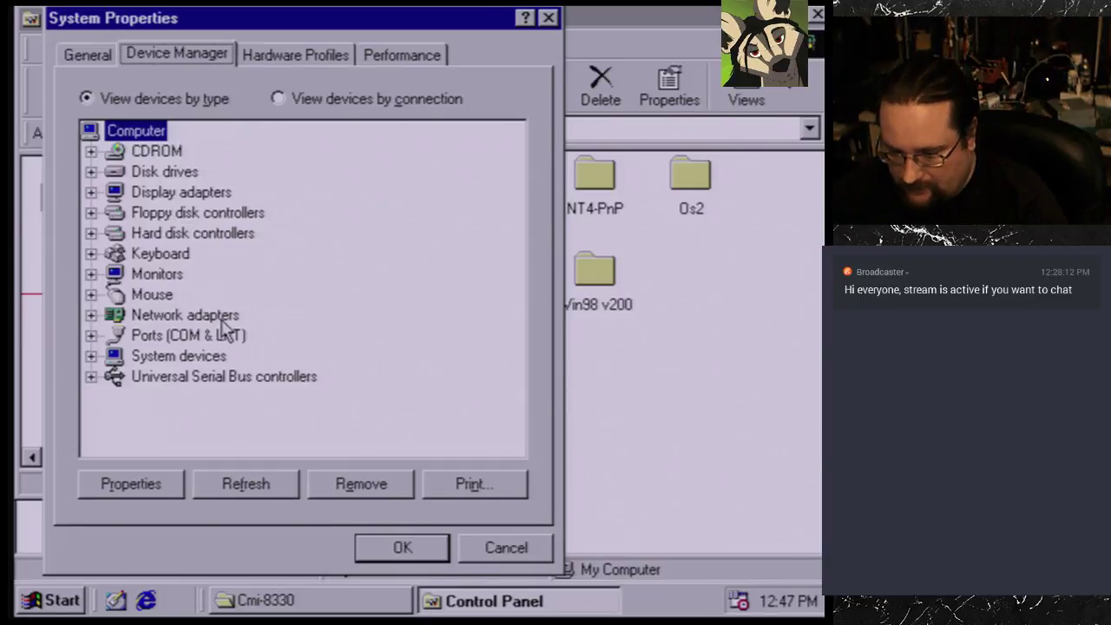
{"action": "left_click", "coordinate": [502, 544]}
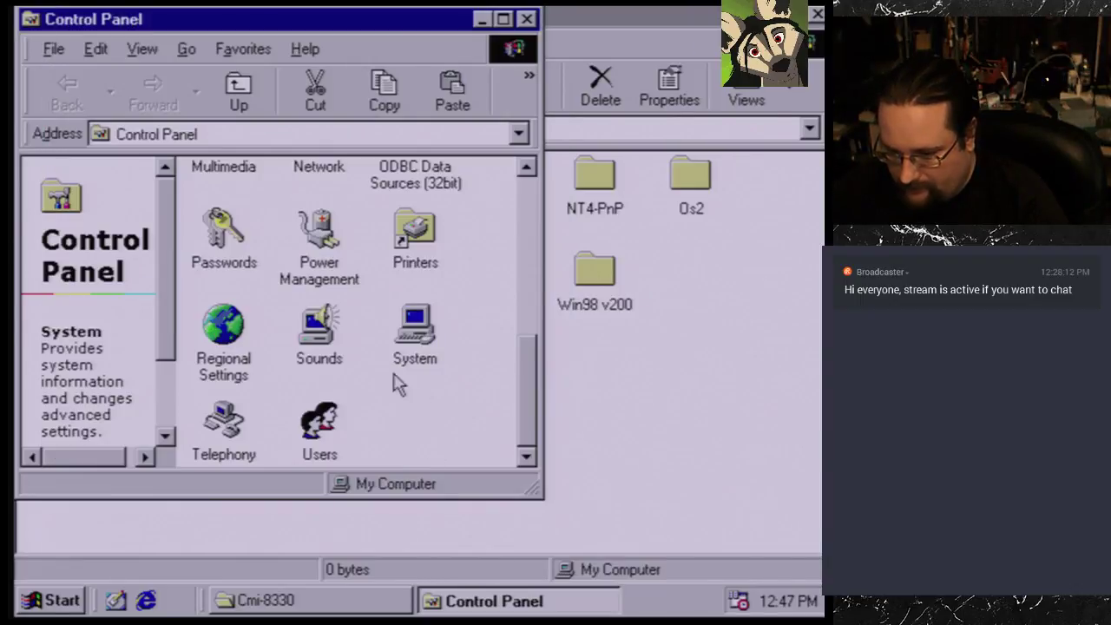
Step: Run Add New Hardware's Plug and Play search and proceed to the driver options for the CMI8330/C3D Audio Adapter
{"action": "left_click_drag", "start_coordinate": [533, 365], "coordinate": [524, 184]}
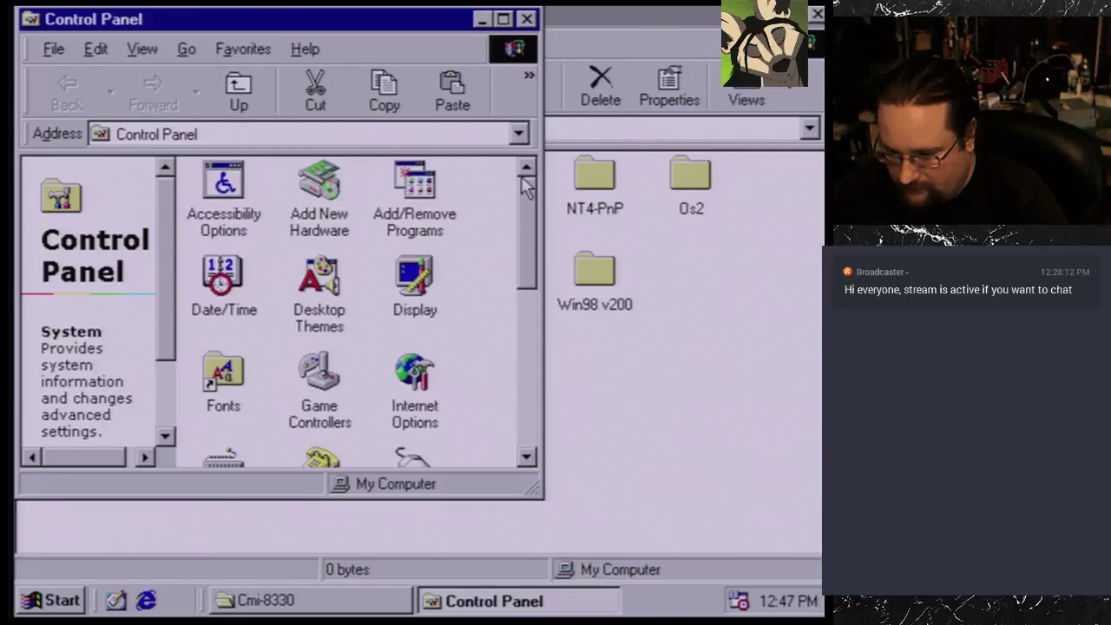
{"action": "double_click", "coordinate": [321, 187]}
{"action": "left_click", "coordinate": [460, 442]}
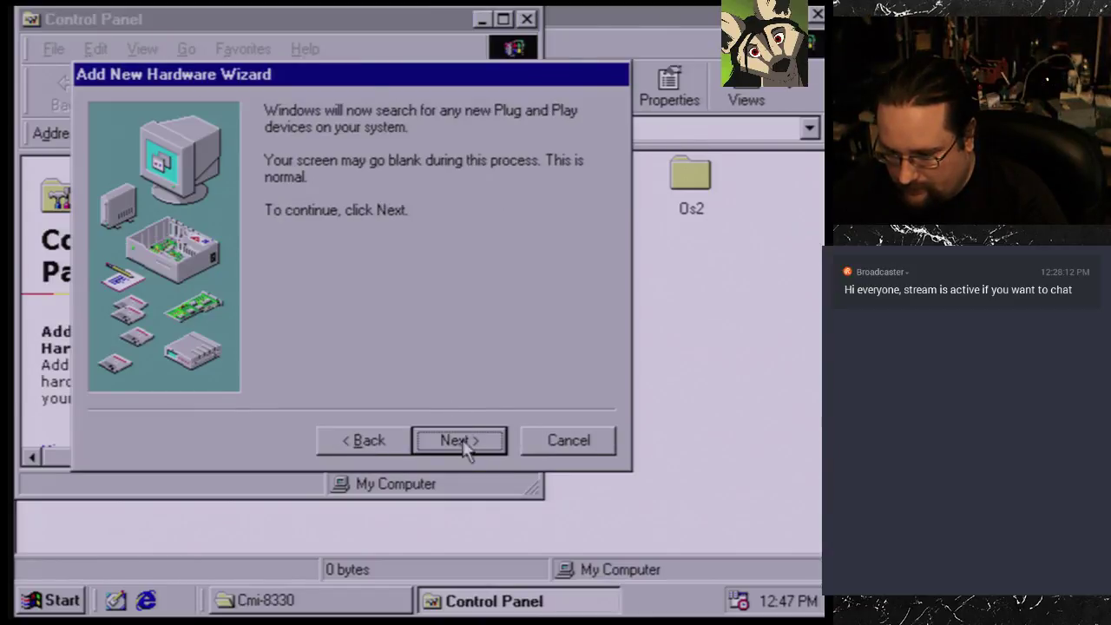
{"action": "left_click", "coordinate": [454, 438]}
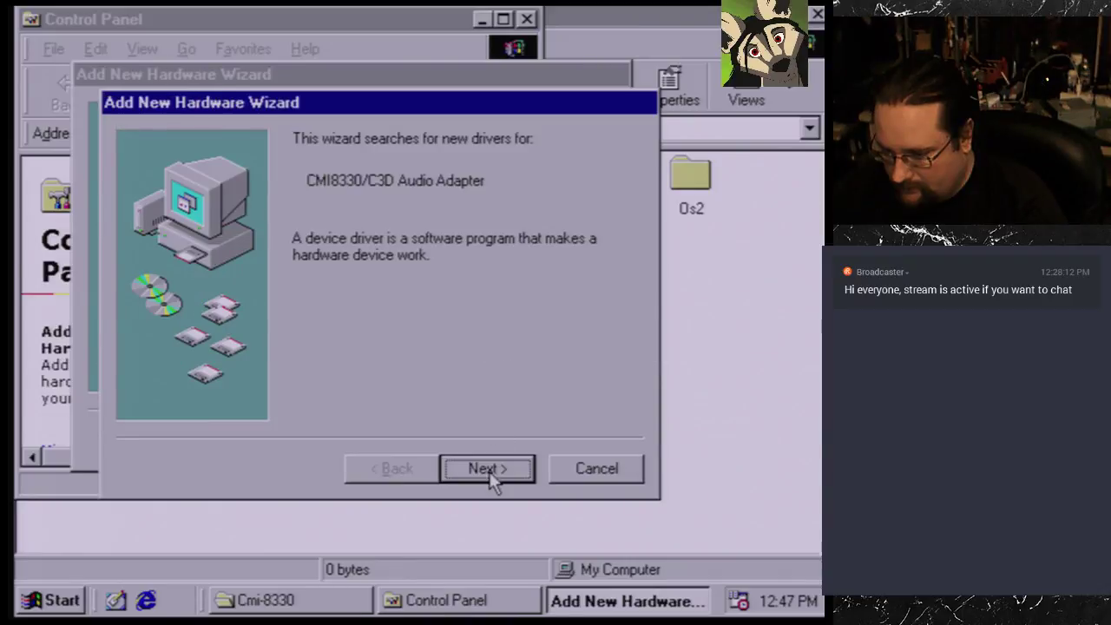
{"action": "left_click", "coordinate": [490, 475]}
{"action": "left_click", "coordinate": [390, 265]}
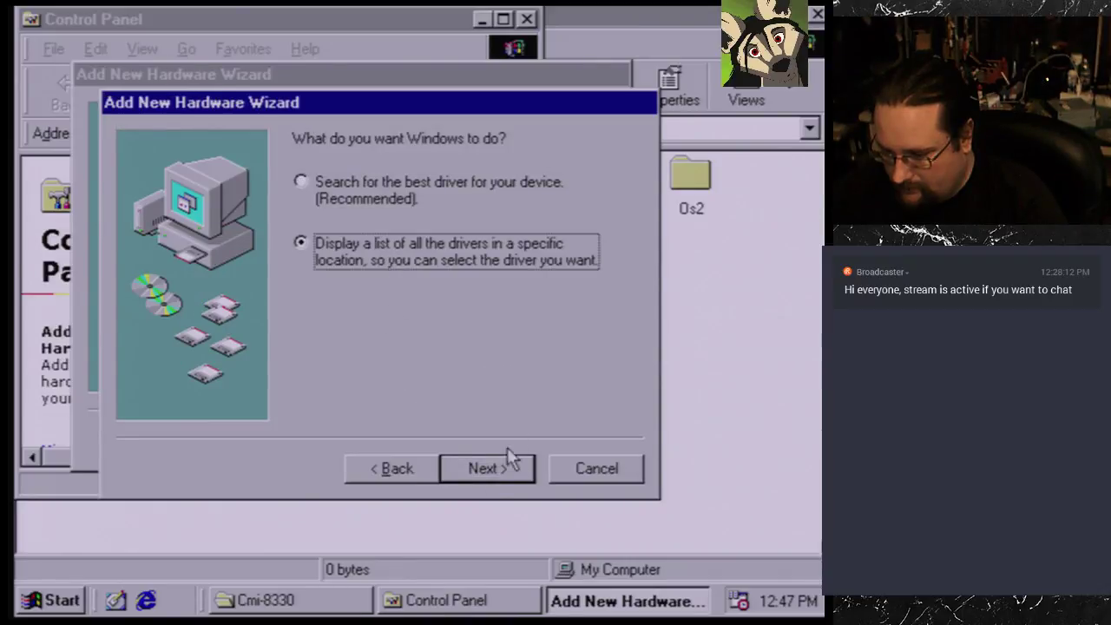
{"action": "left_click", "coordinate": [483, 462]}
{"action": "left_click", "coordinate": [395, 461]}
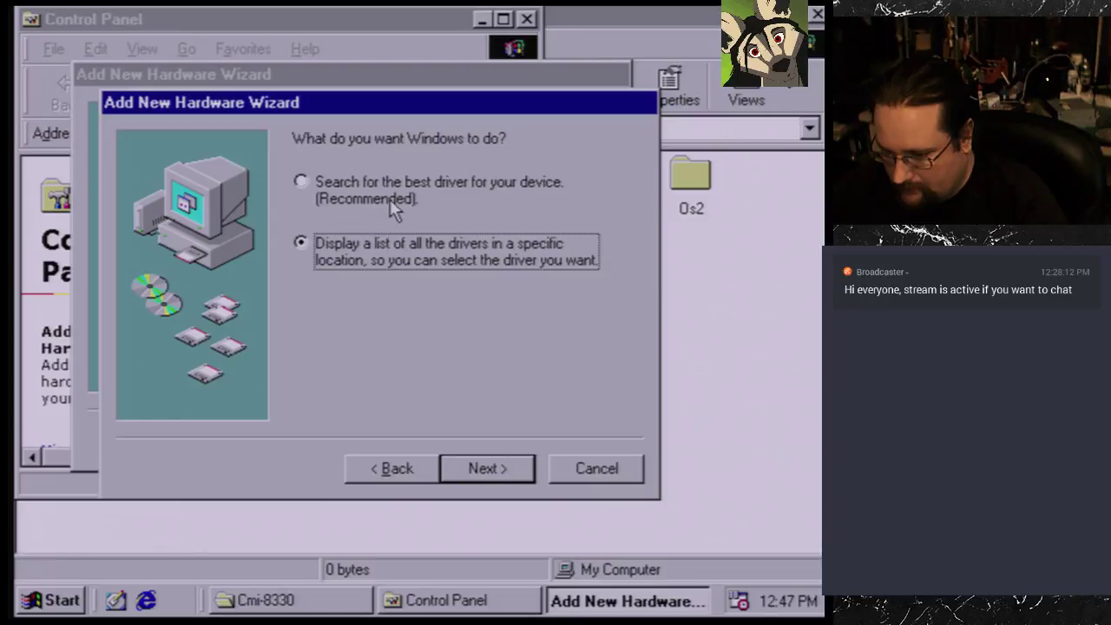
Step: Search for the best driver in the specified location C:\Drivers\CMI-8330\Win98 v200
{"action": "left_click", "coordinate": [427, 203]}
{"action": "left_click", "coordinate": [507, 468]}
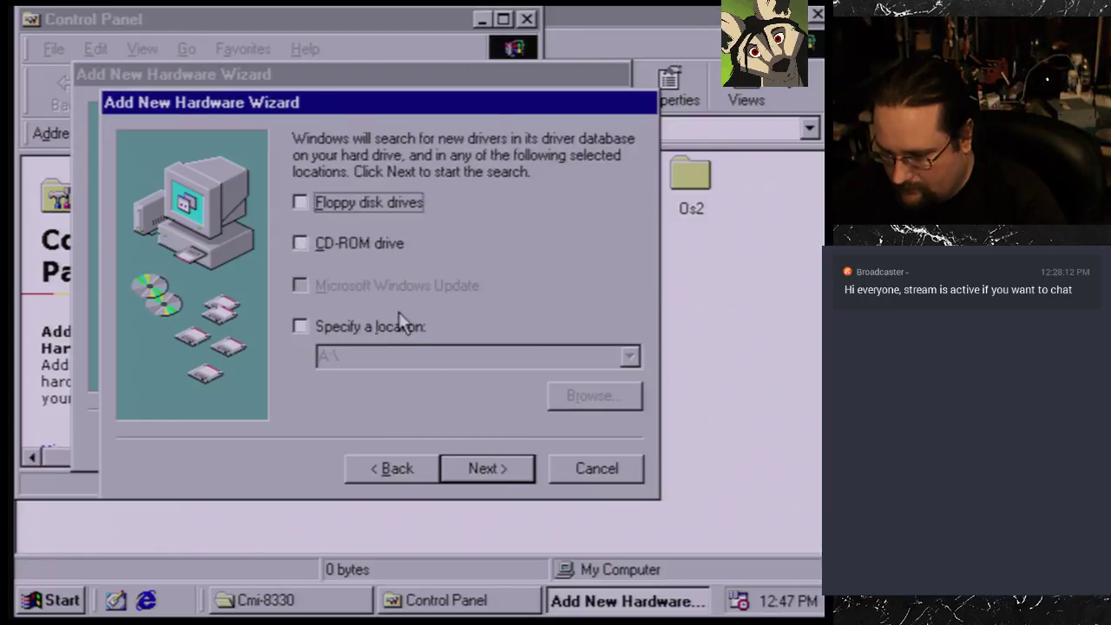
{"action": "double_click", "coordinate": [391, 357]}
{"action": "type", "text": "C:\\Drivers\\CMI-8330\\Win98 v200"}
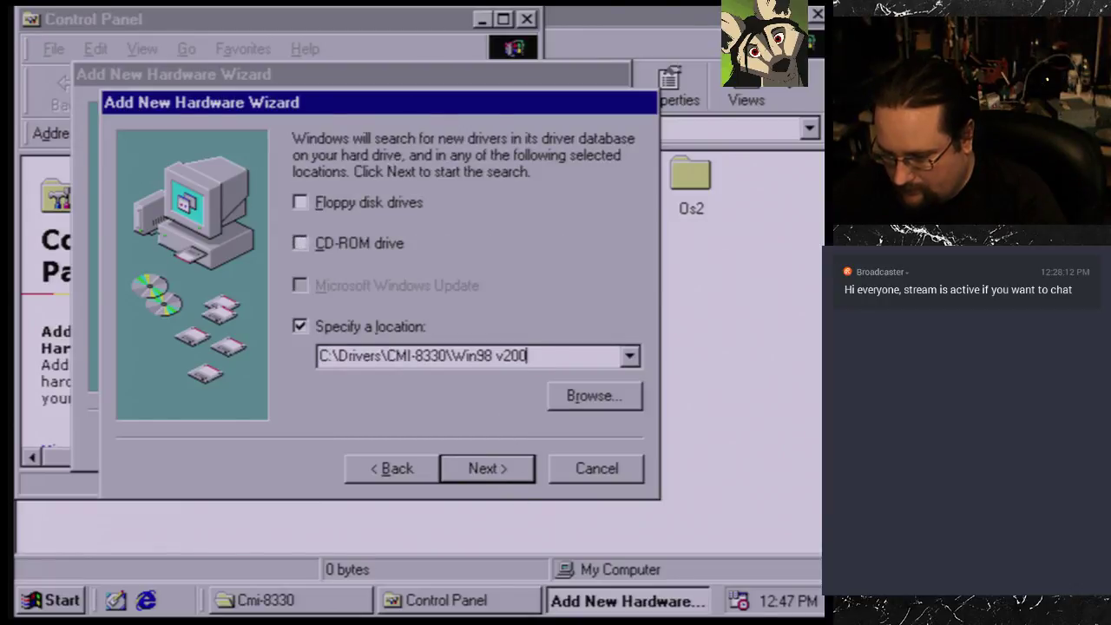
{"action": "left_click", "coordinate": [512, 468]}
Step: Install the Windows Sound System (WSS) Device driver and finish its wizard
{"action": "left_click", "coordinate": [486, 469]}
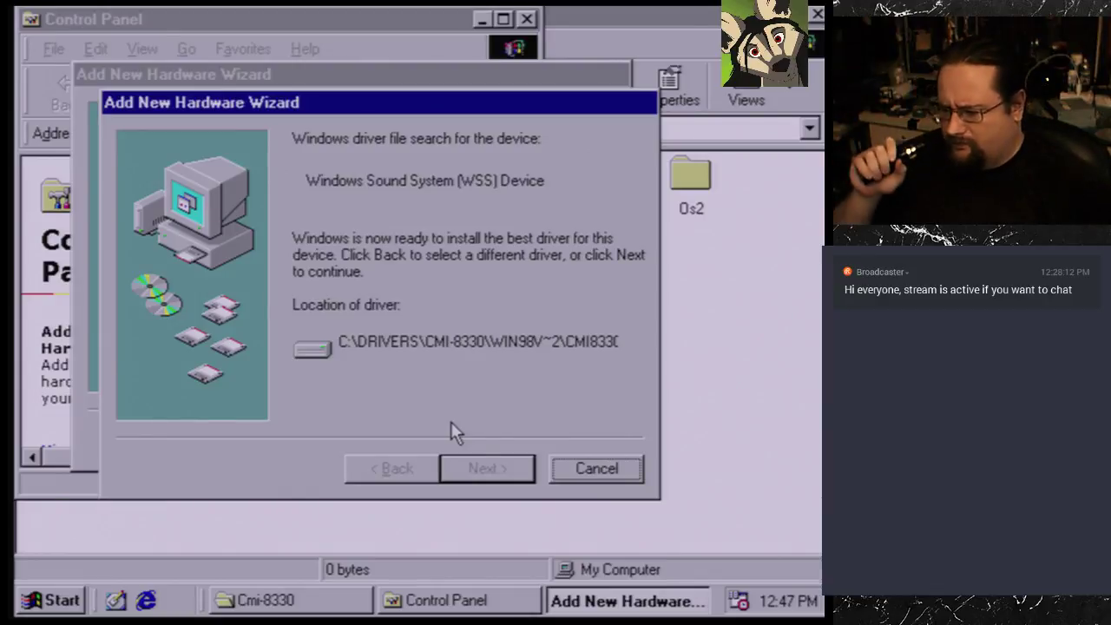
{"action": "key", "text": "Return"}
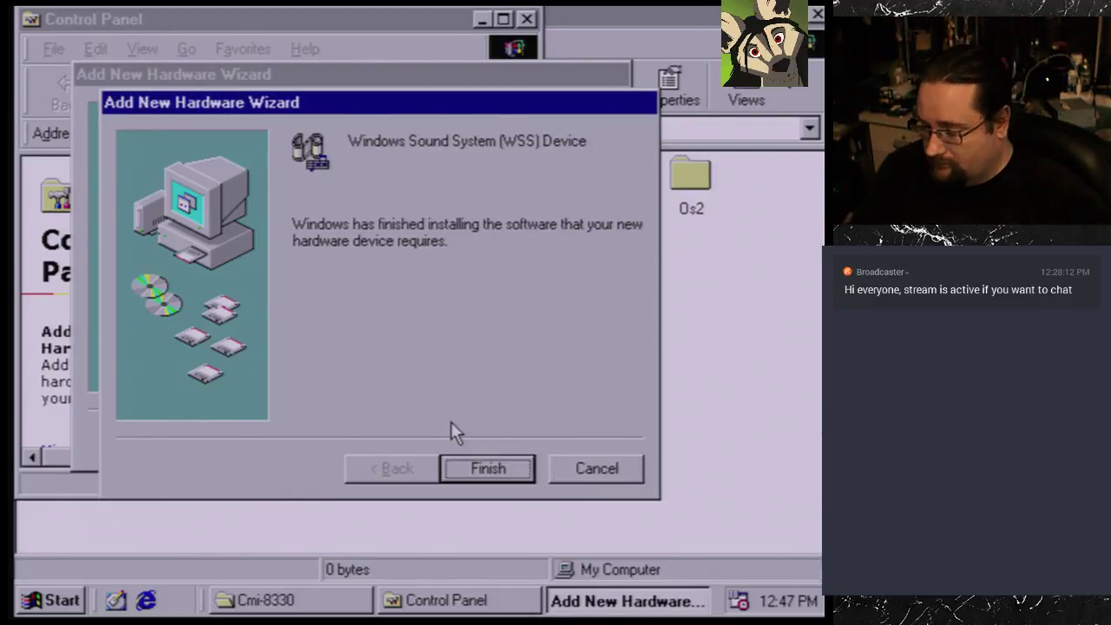
{"action": "left_click", "coordinate": [460, 474]}
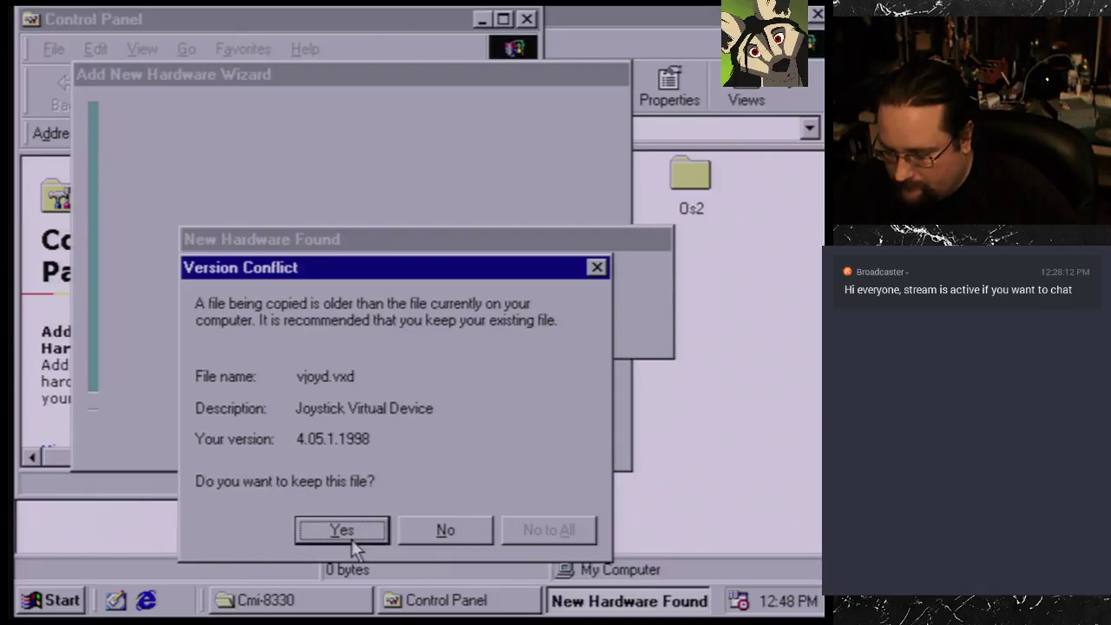
Step: Decline to keep the existing vjoyd.vxd file and complete the Add New Hardware Wizard with device installation marked finished
{"action": "left_click", "coordinate": [446, 531]}
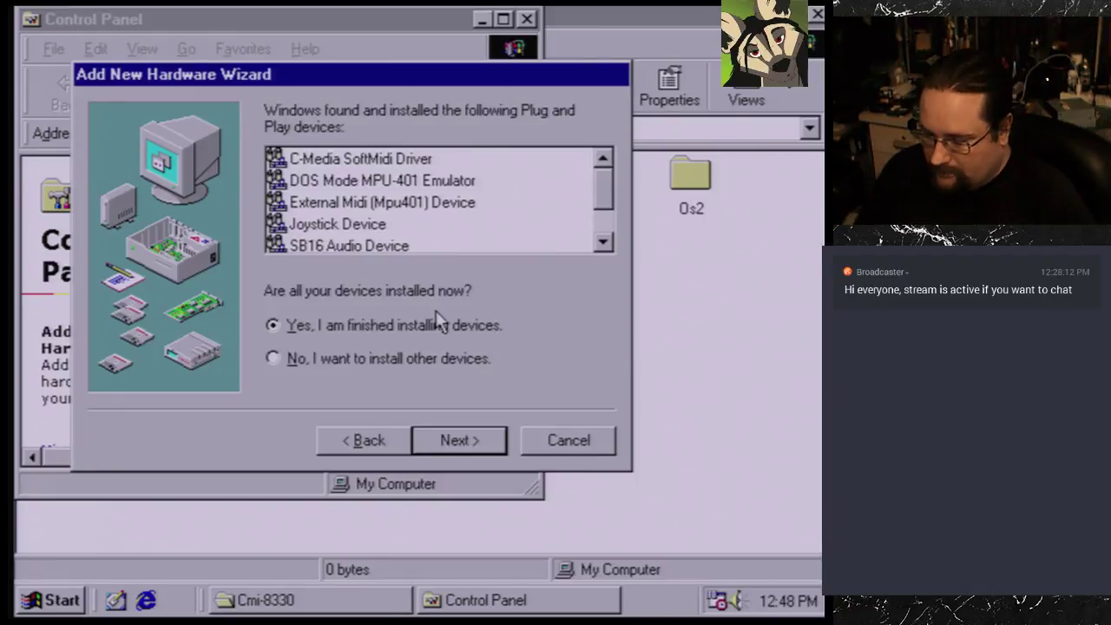
{"action": "left_click", "coordinate": [454, 440]}
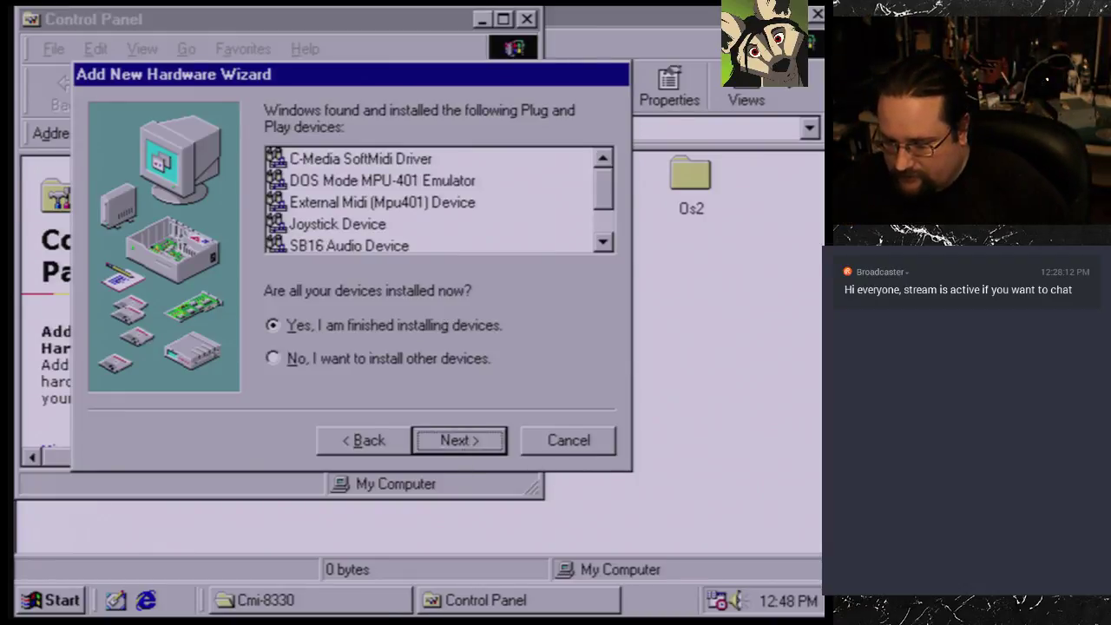
{"action": "left_click", "coordinate": [472, 440]}
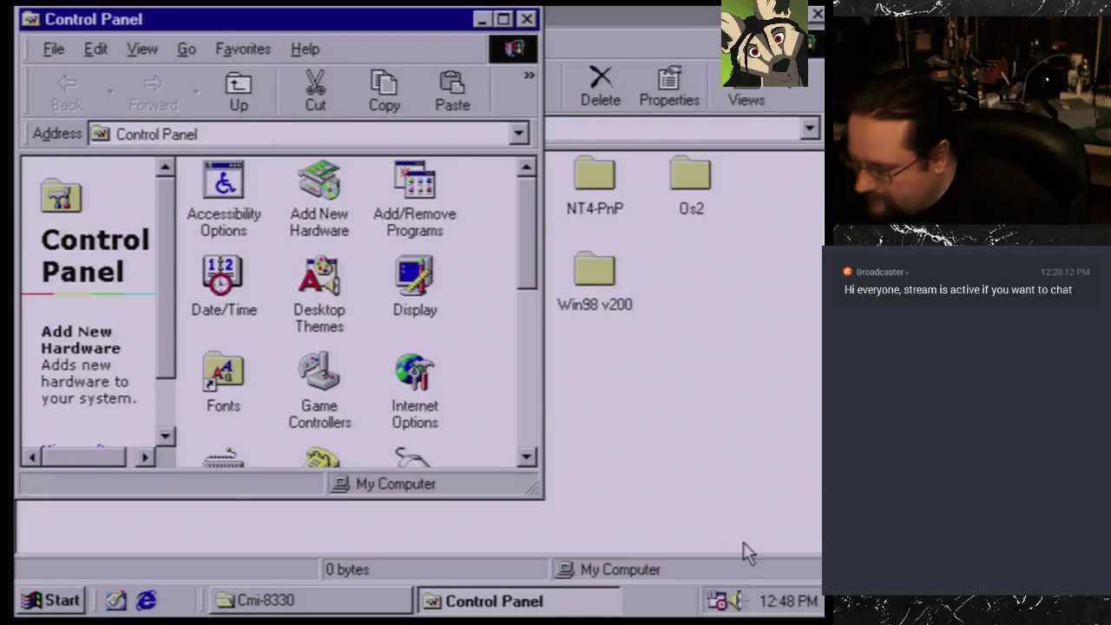
Step: Bring up the system volume control, dismiss it, and close Control Panel
{"action": "left_click", "coordinate": [735, 601]}
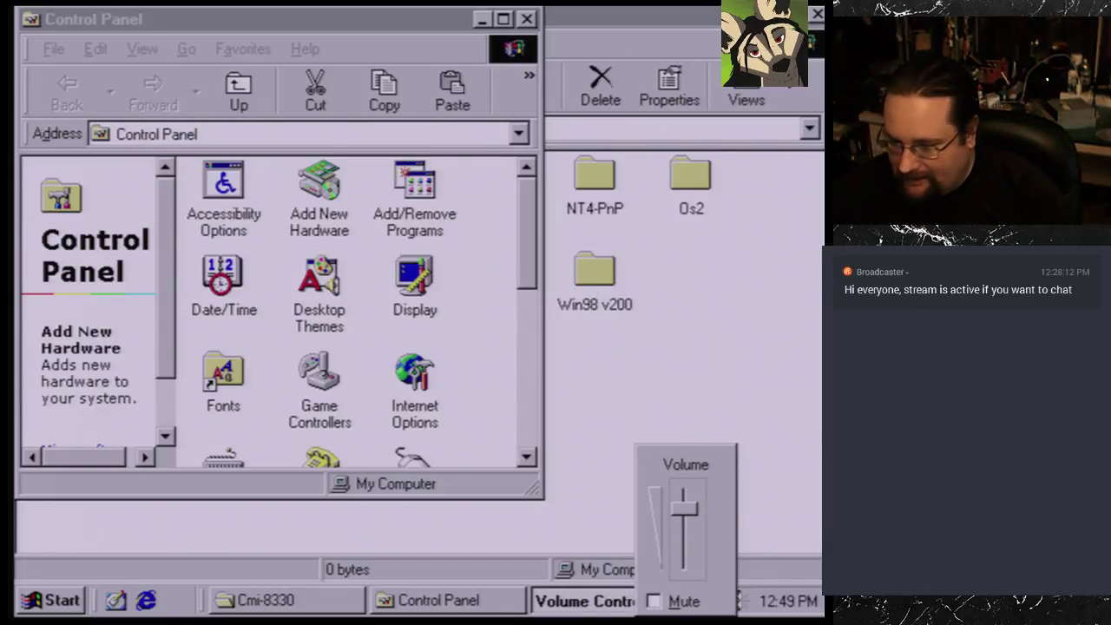
{"action": "left_click_drag", "start_coordinate": [526, 257], "coordinate": [534, 91]}
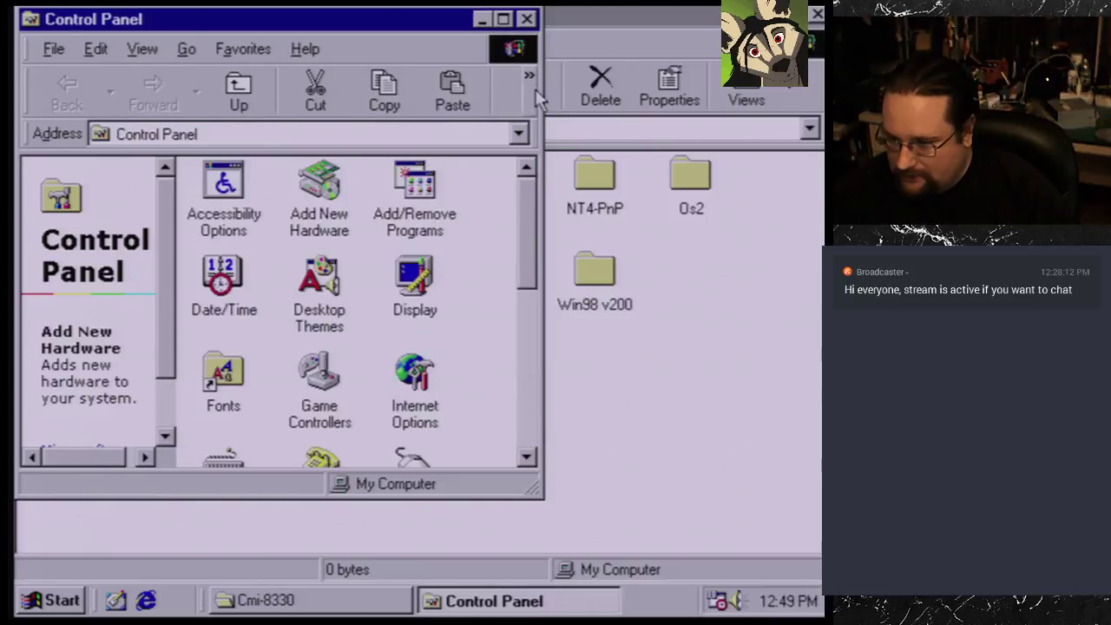
{"action": "left_click", "coordinate": [527, 18]}
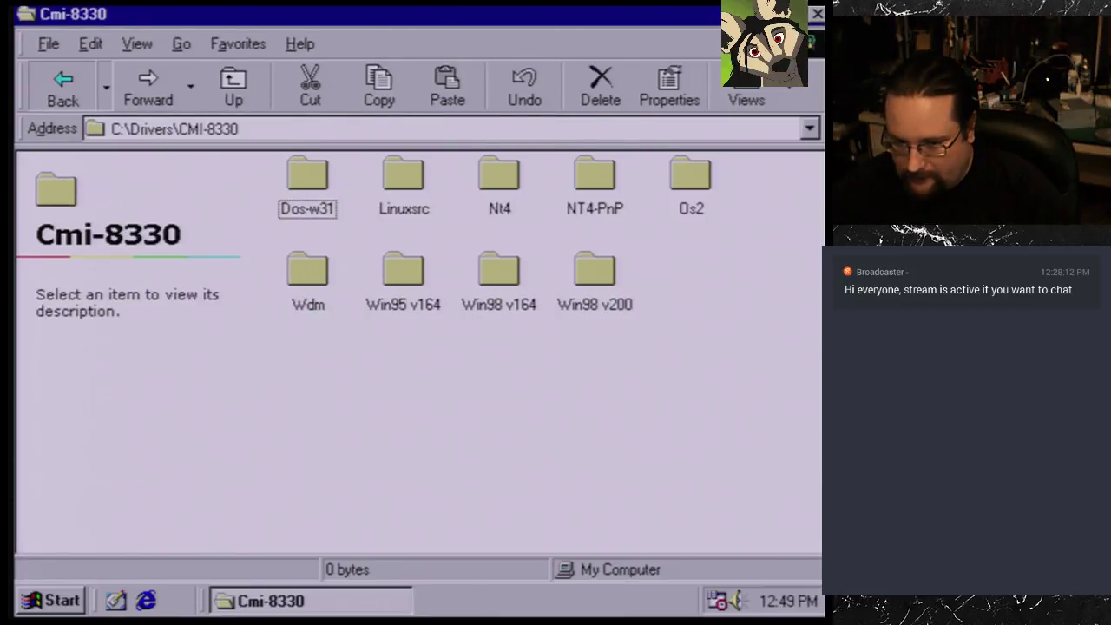
Step: Return to C:\Drivers, run the S3fach45 self-extractor, and continue past its information page
{"action": "left_click", "coordinate": [87, 94]}
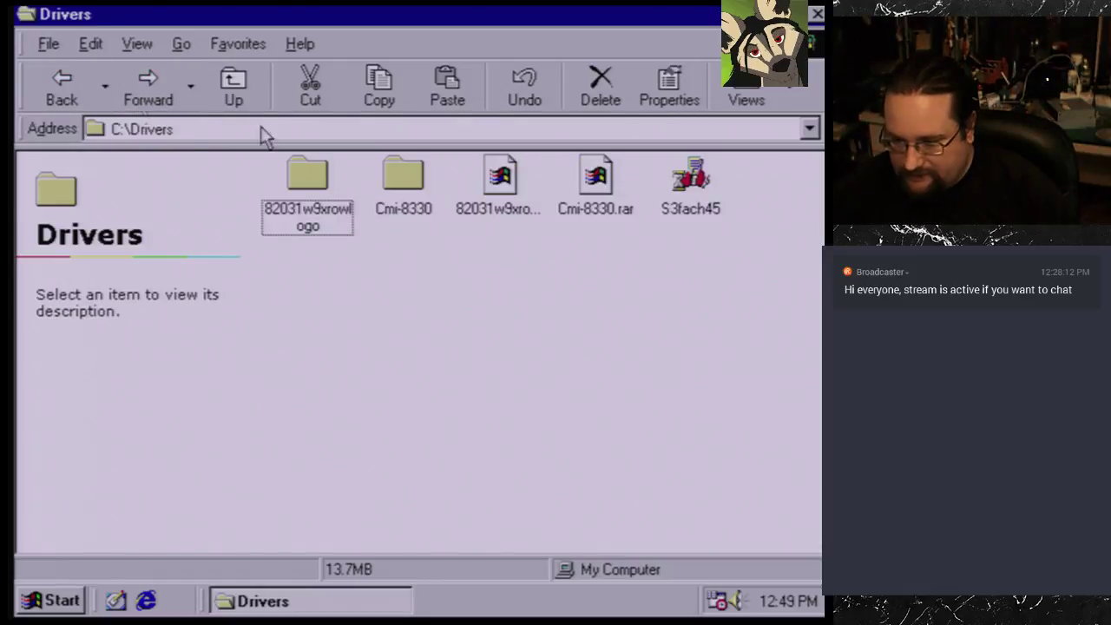
{"action": "left_click", "coordinate": [705, 198]}
{"action": "double_click", "coordinate": [705, 183]}
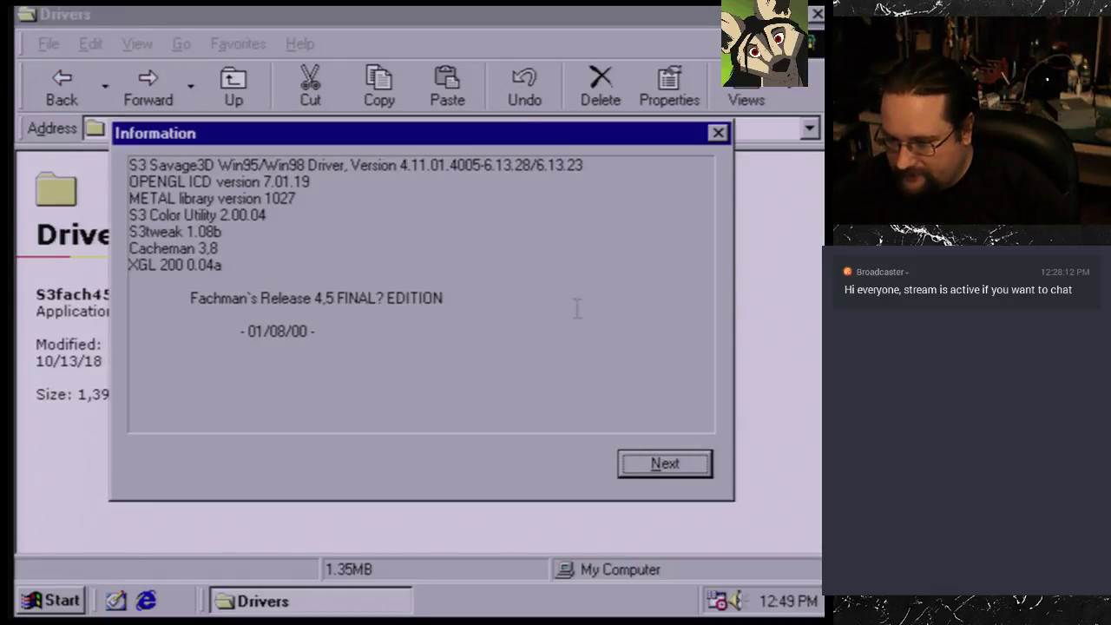
{"action": "left_click", "coordinate": [686, 463]}
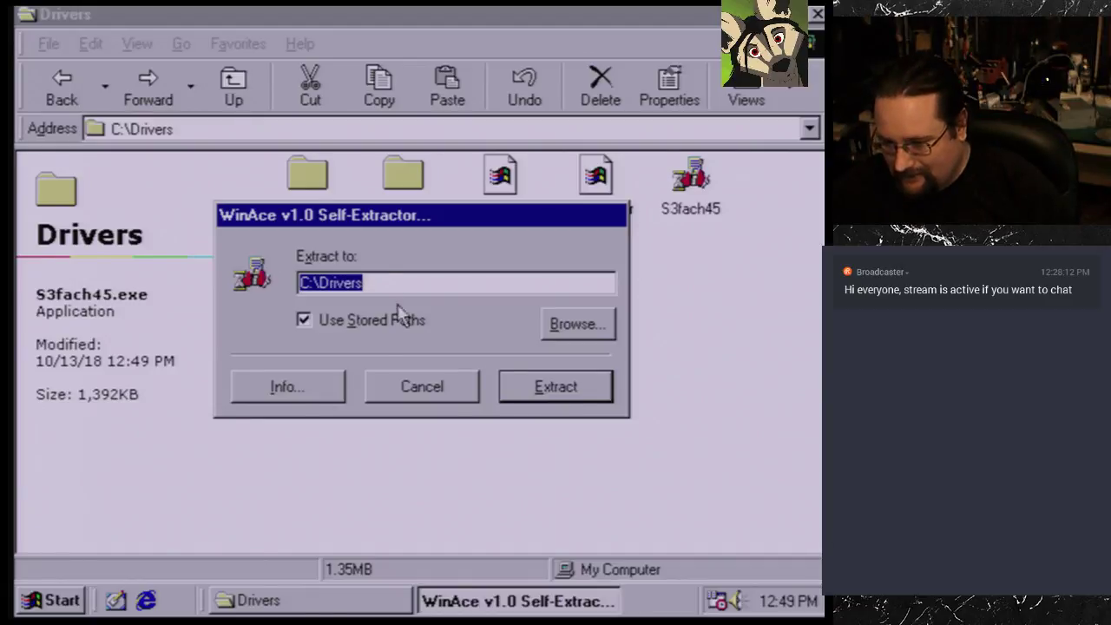
Step: Extract the S3 driver files to C:\Drivers\S3Mod and open the S3Mod folder
{"action": "left_click", "coordinate": [421, 288]}
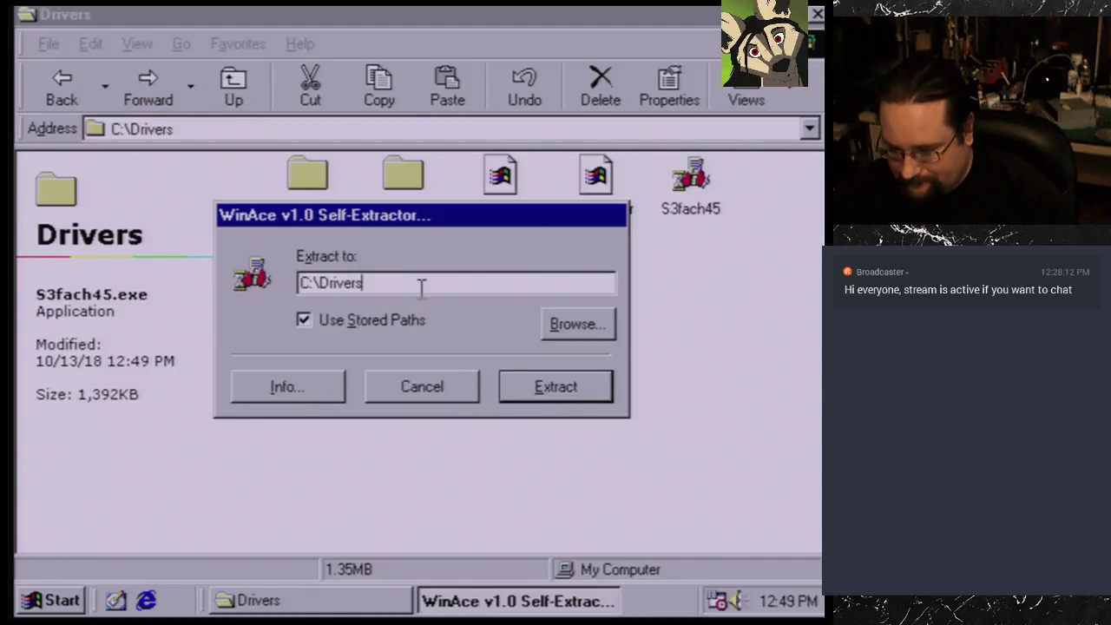
{"action": "type", "text": "\\S3Mod"}
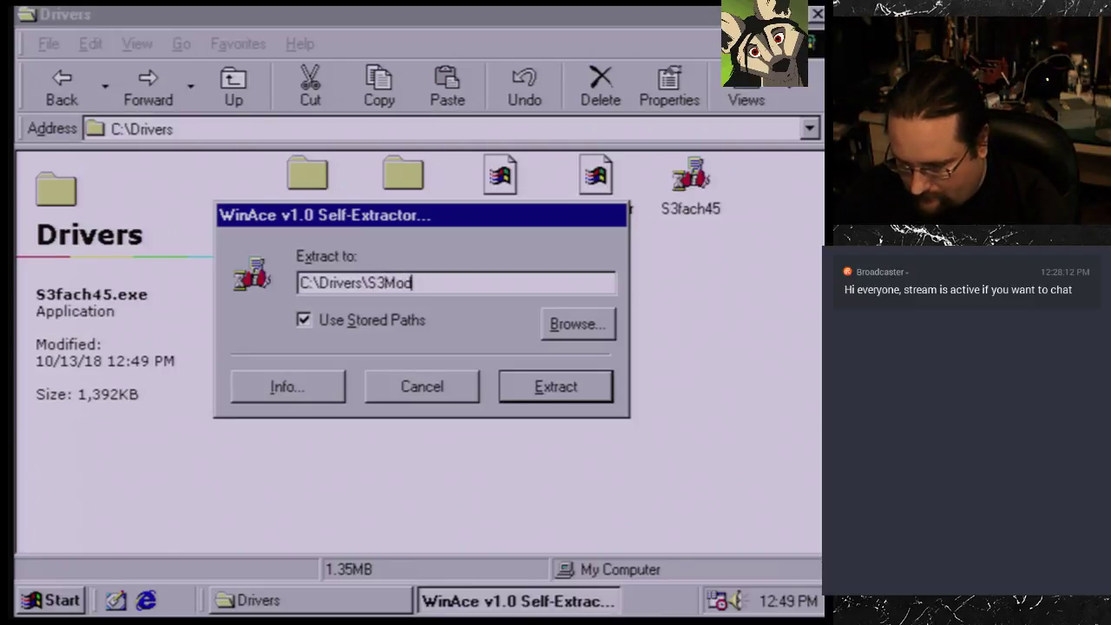
{"action": "key", "text": "Return"}
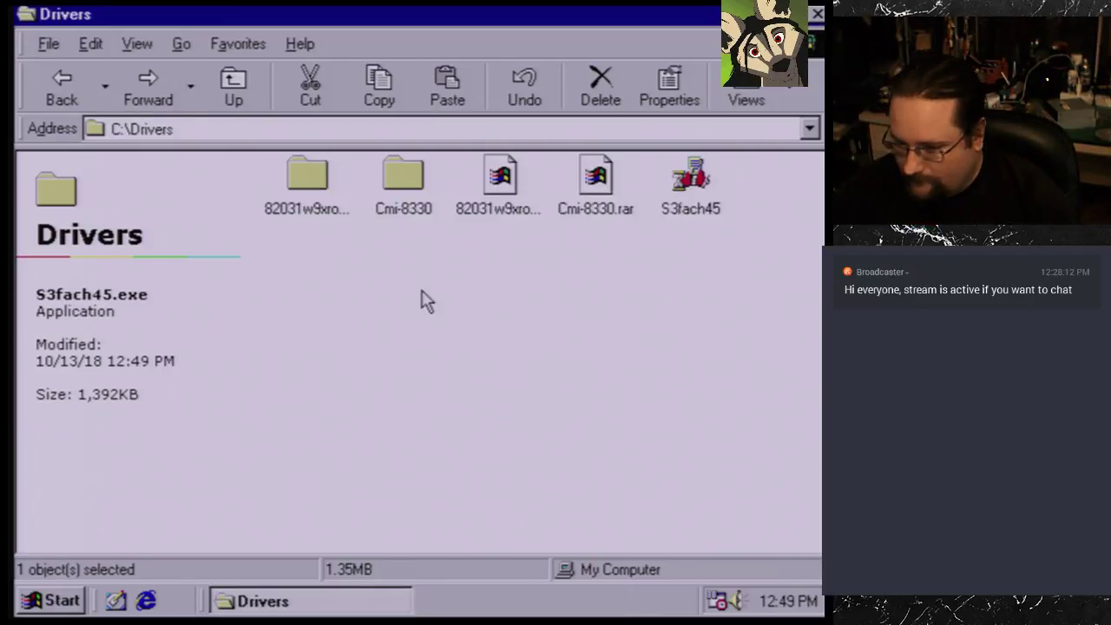
{"action": "right_click", "coordinate": [508, 290]}
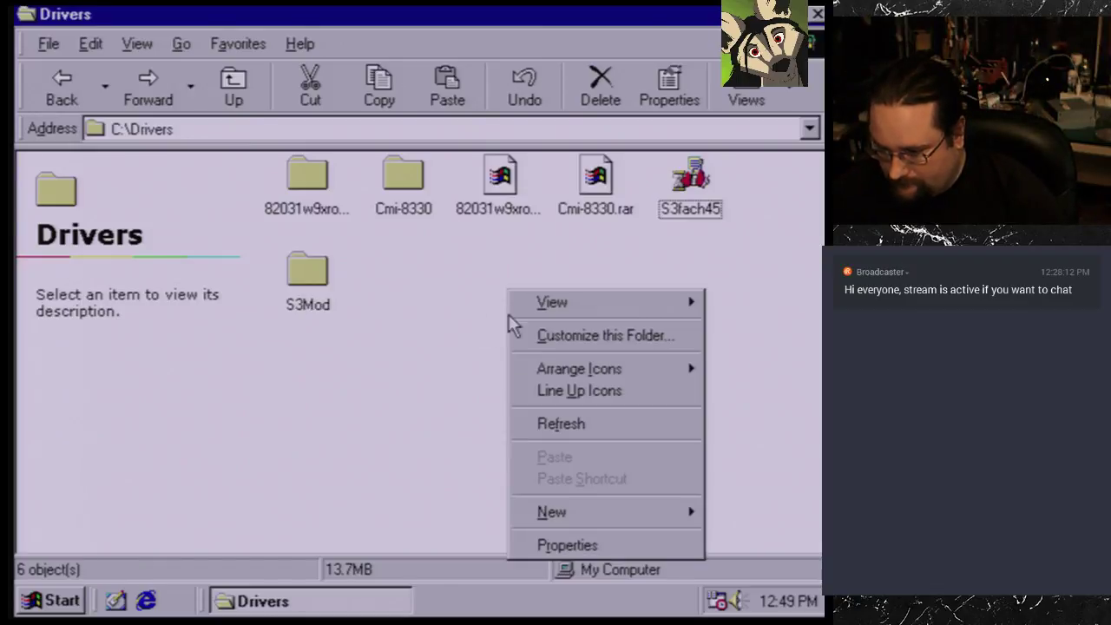
{"action": "left_click", "coordinate": [309, 277]}
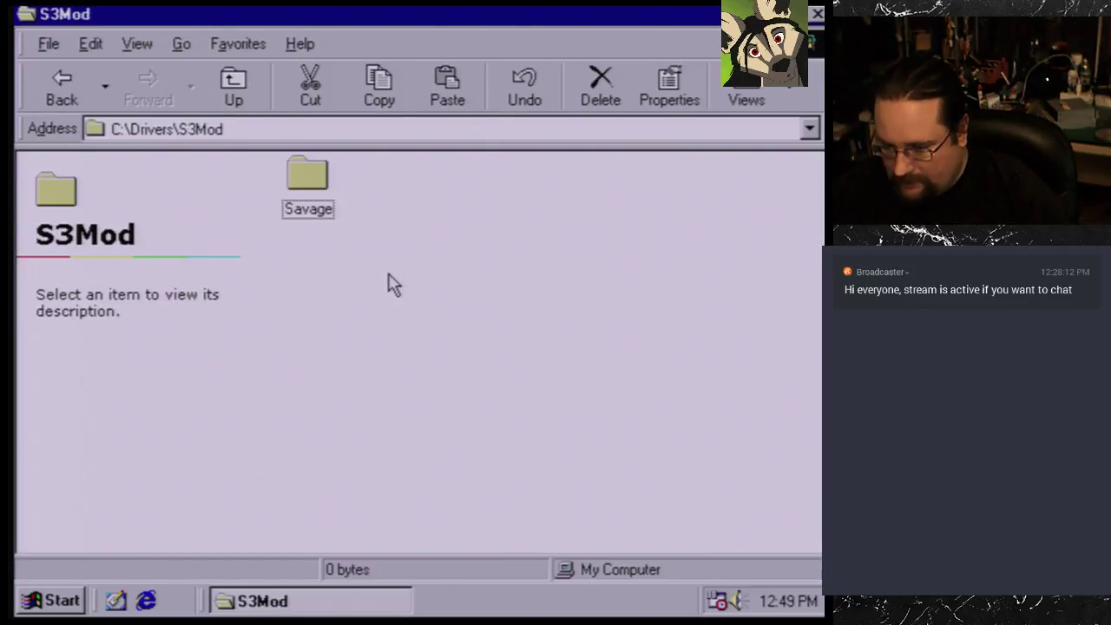
Step: Open the Savage folder and look through its Bios and Cacheman subfolders for driver files
{"action": "double_click", "coordinate": [325, 171]}
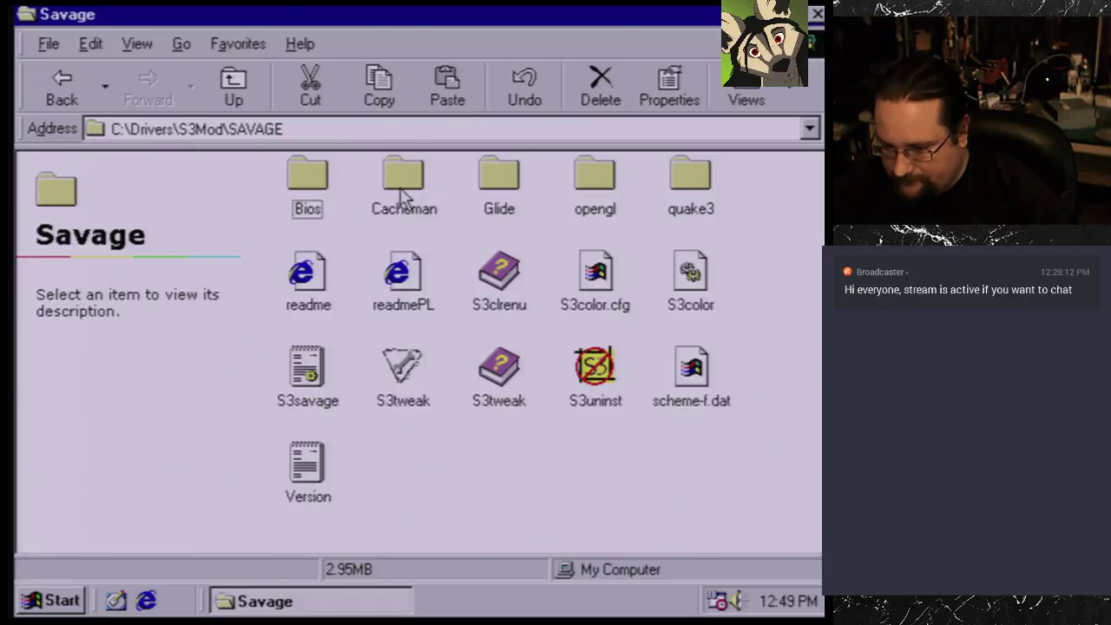
{"action": "double_click", "coordinate": [309, 178]}
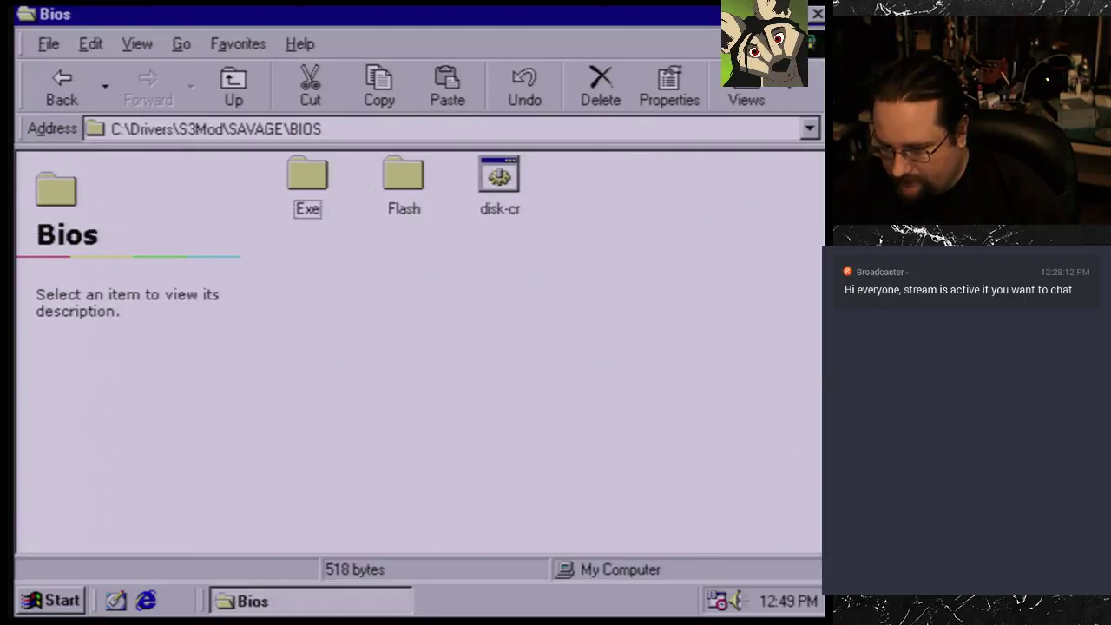
{"action": "left_click", "coordinate": [57, 85]}
{"action": "left_click", "coordinate": [411, 186]}
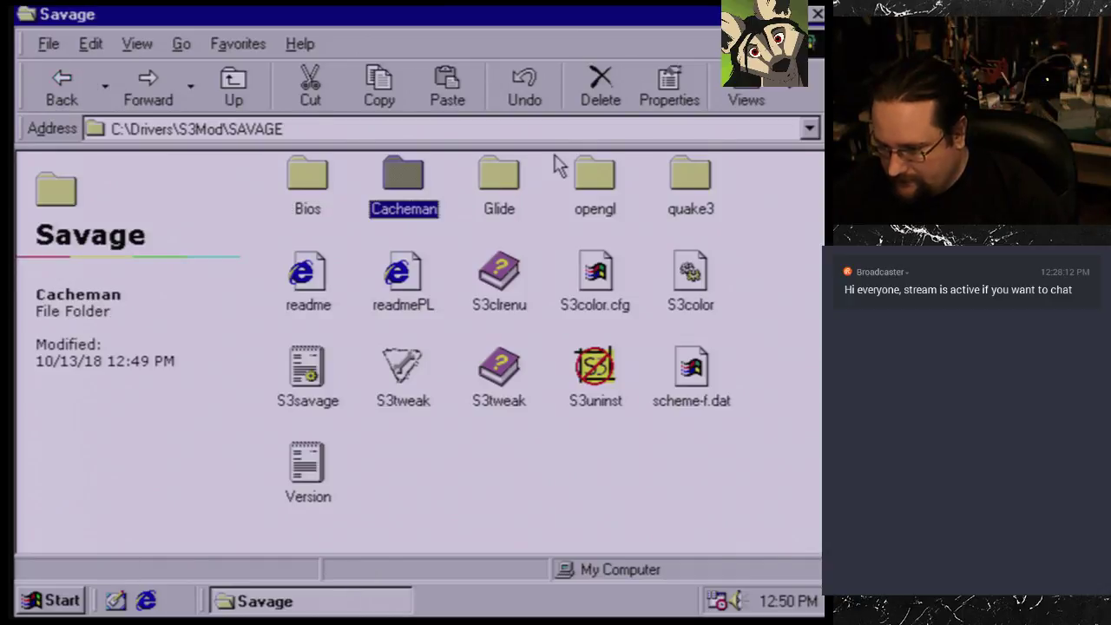
{"action": "double_click", "coordinate": [404, 176]}
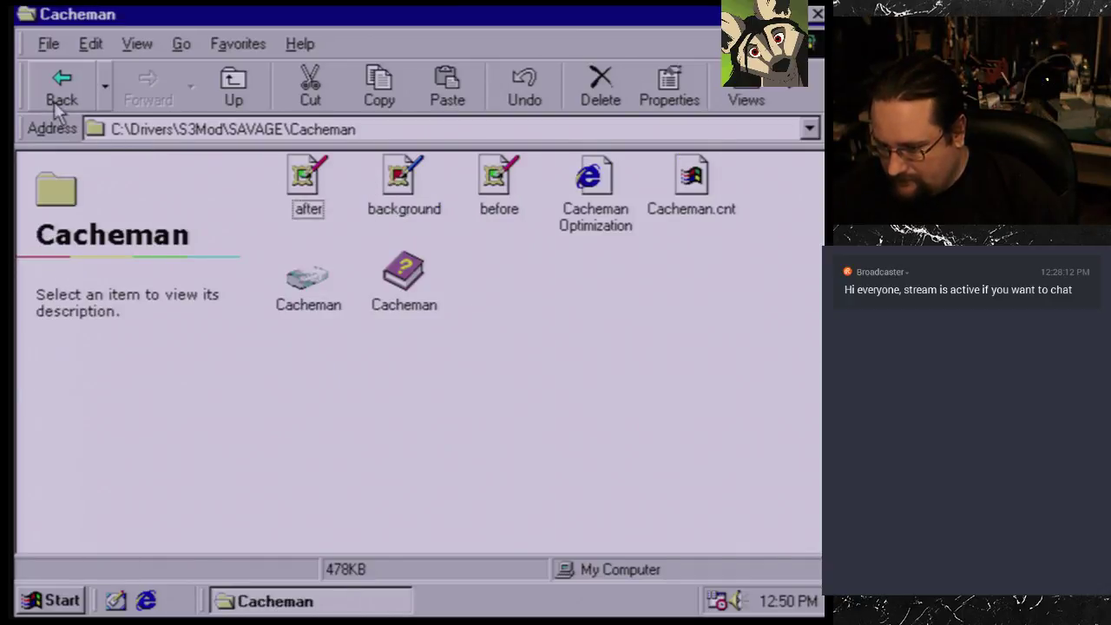
{"action": "left_click", "coordinate": [59, 97]}
Step: Open the Glide subfolder, read its readme file in a maximized window, and return to the Savage folder
{"action": "left_click", "coordinate": [499, 178]}
{"action": "double_click", "coordinate": [499, 178]}
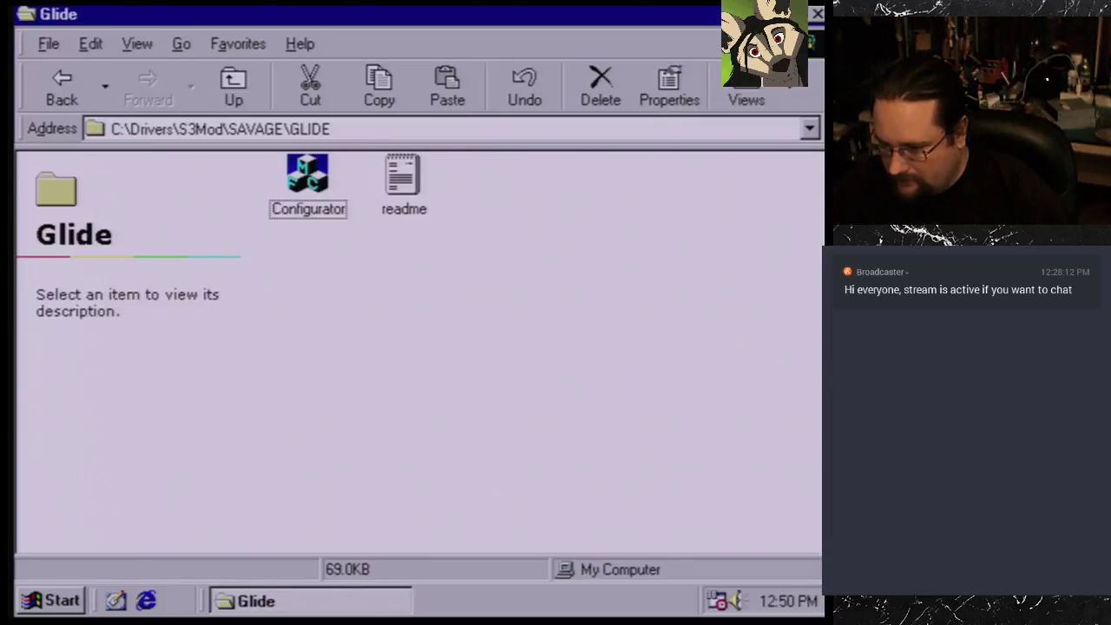
{"action": "double_click", "coordinate": [402, 178]}
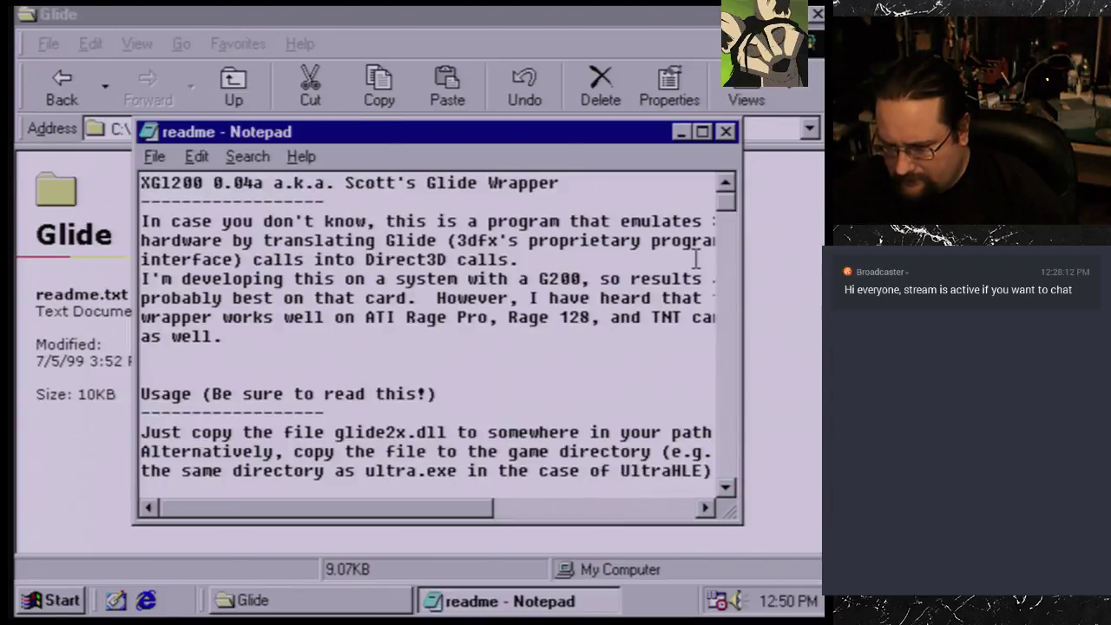
{"action": "double_click", "coordinate": [510, 139]}
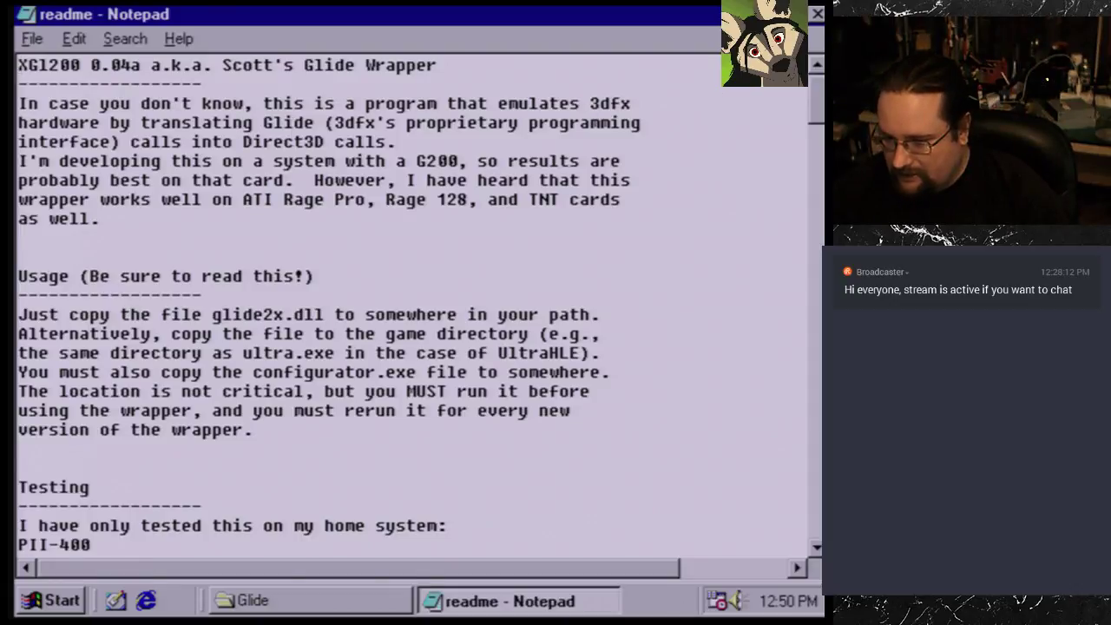
{"action": "left_click", "coordinate": [817, 14]}
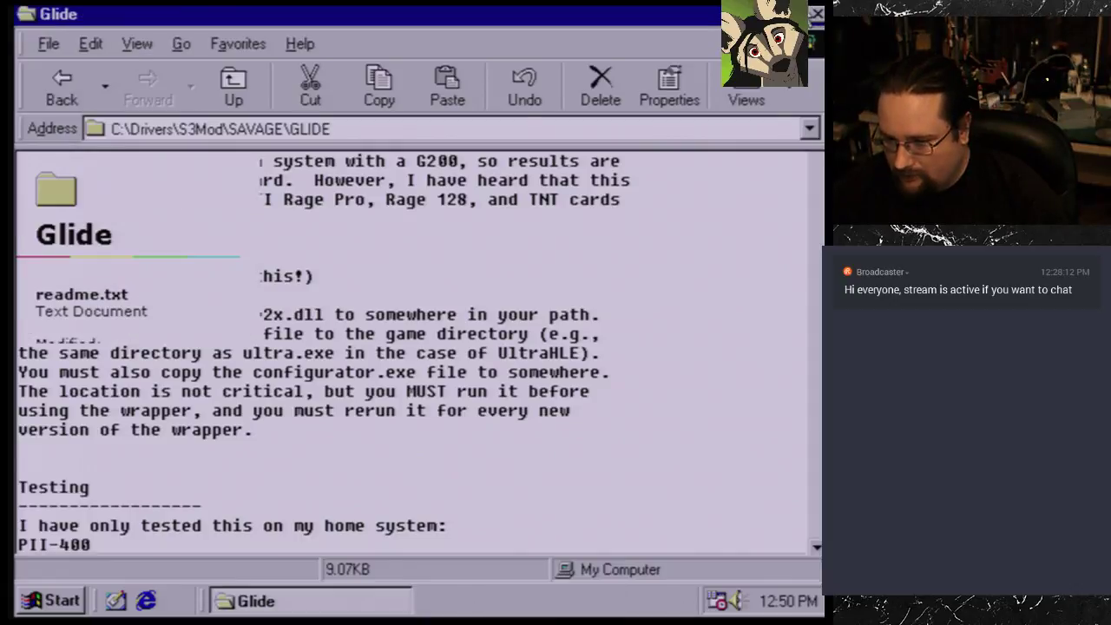
{"action": "left_click", "coordinate": [52, 104]}
Step: Open the read.1st file in the opengl subfolder with WordPad, read it, and close it
{"action": "left_click", "coordinate": [617, 186]}
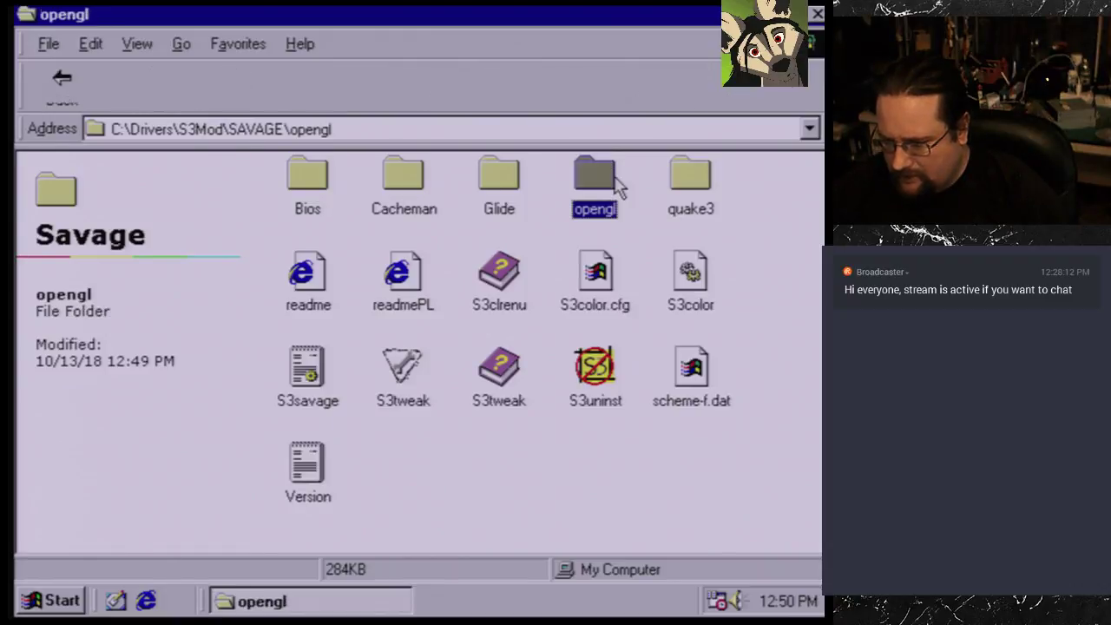
{"action": "double_click", "coordinate": [616, 186]}
{"action": "left_click", "coordinate": [311, 178]}
{"action": "right_click", "coordinate": [323, 178]}
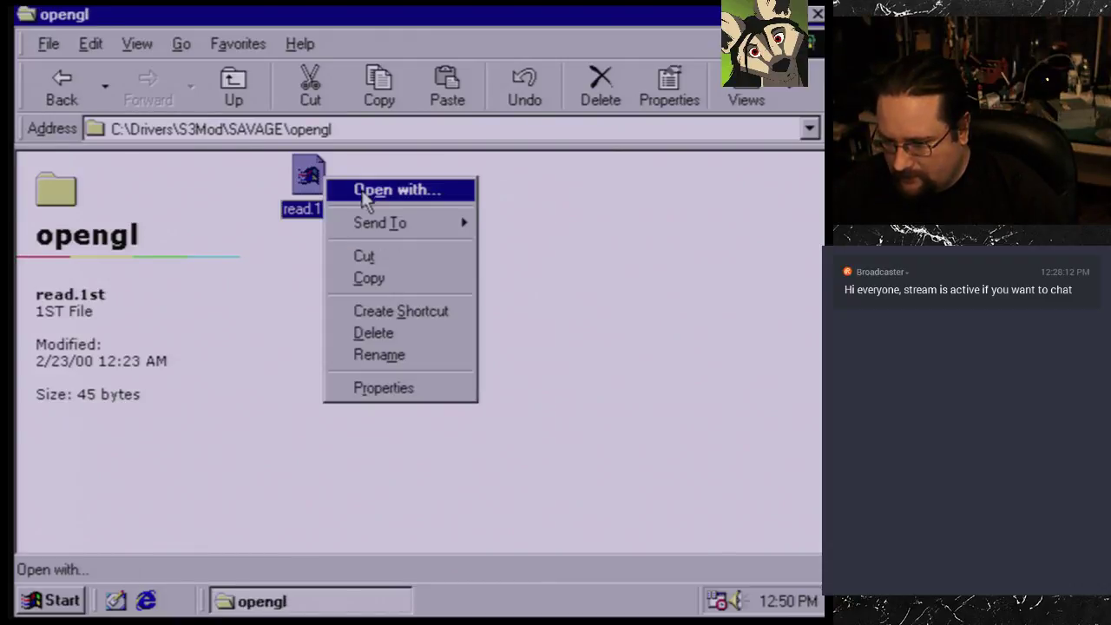
{"action": "left_click", "coordinate": [361, 191]}
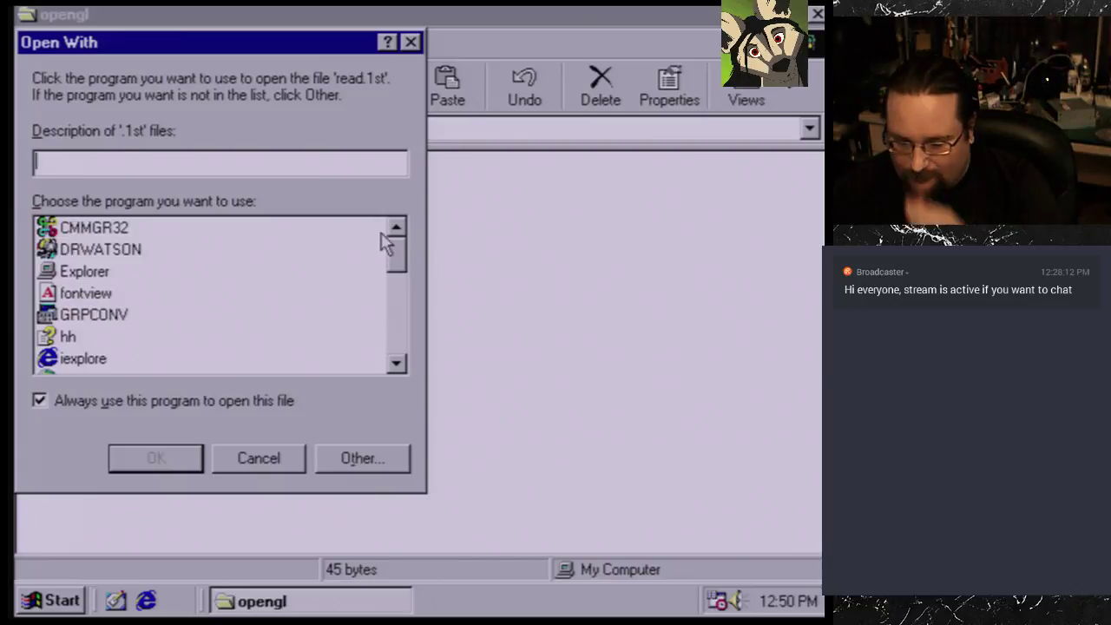
{"action": "left_click_drag", "start_coordinate": [404, 243], "coordinate": [405, 369]}
{"action": "left_click", "coordinate": [91, 339]}
{"action": "left_click", "coordinate": [118, 405]}
{"action": "left_click", "coordinate": [152, 458]}
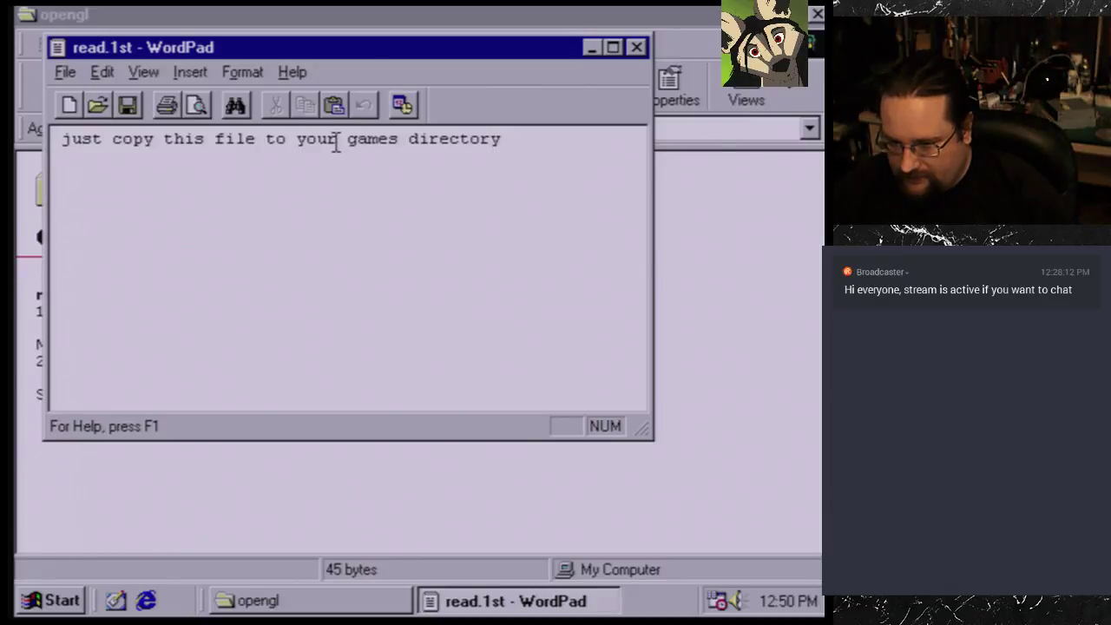
{"action": "left_click_drag", "start_coordinate": [526, 66], "coordinate": [562, 45]}
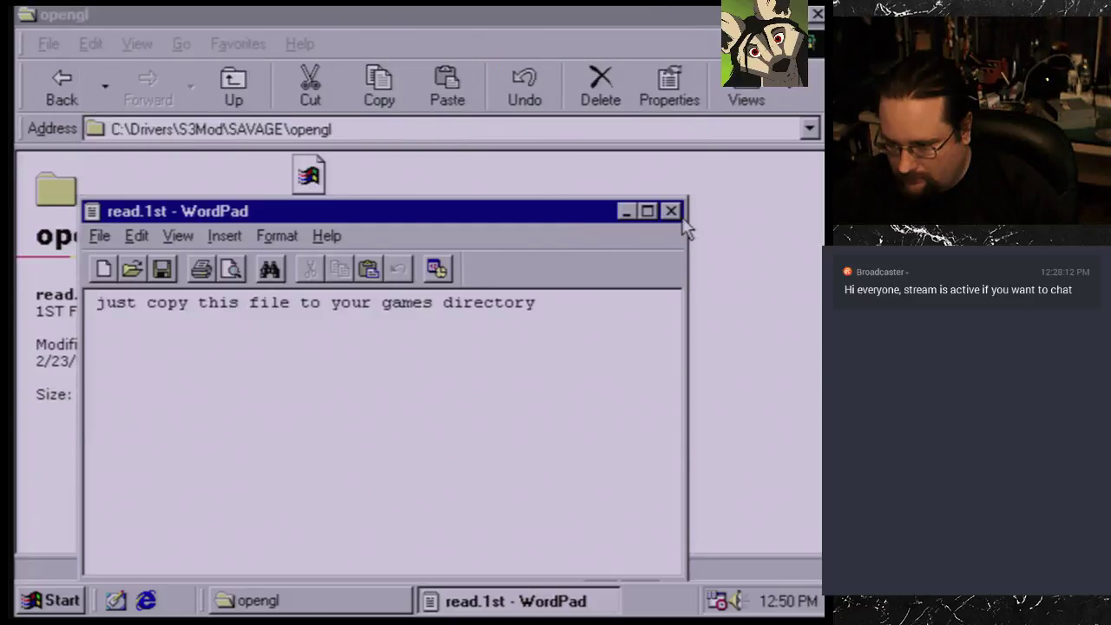
{"action": "left_click", "coordinate": [673, 210]}
{"action": "right_click", "coordinate": [506, 228]}
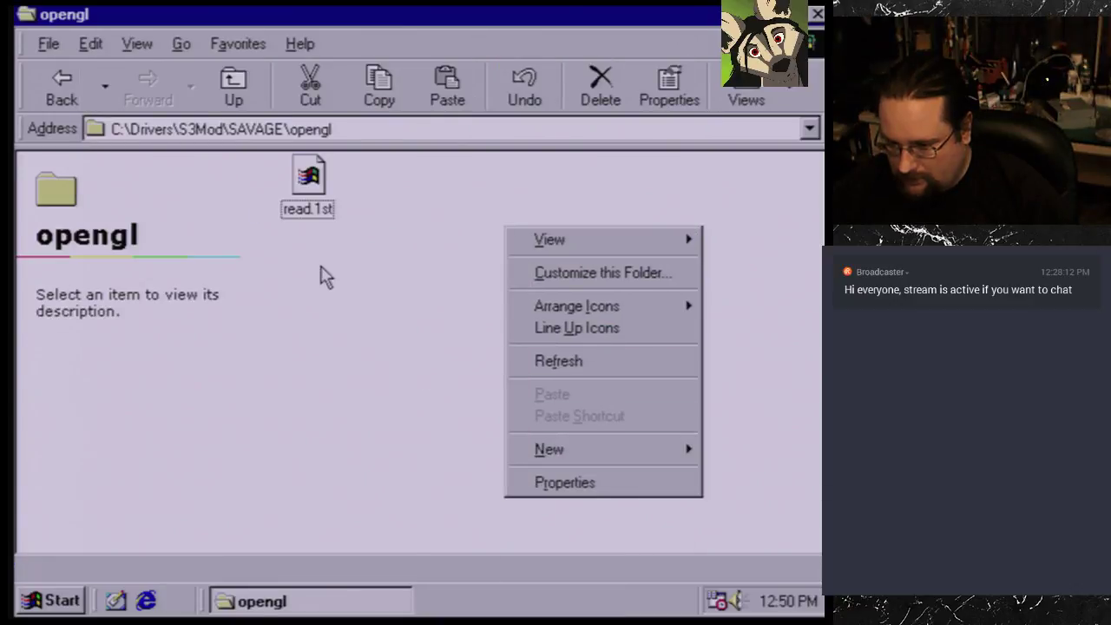
{"action": "left_click", "coordinate": [309, 178]}
{"action": "right_click", "coordinate": [431, 327]}
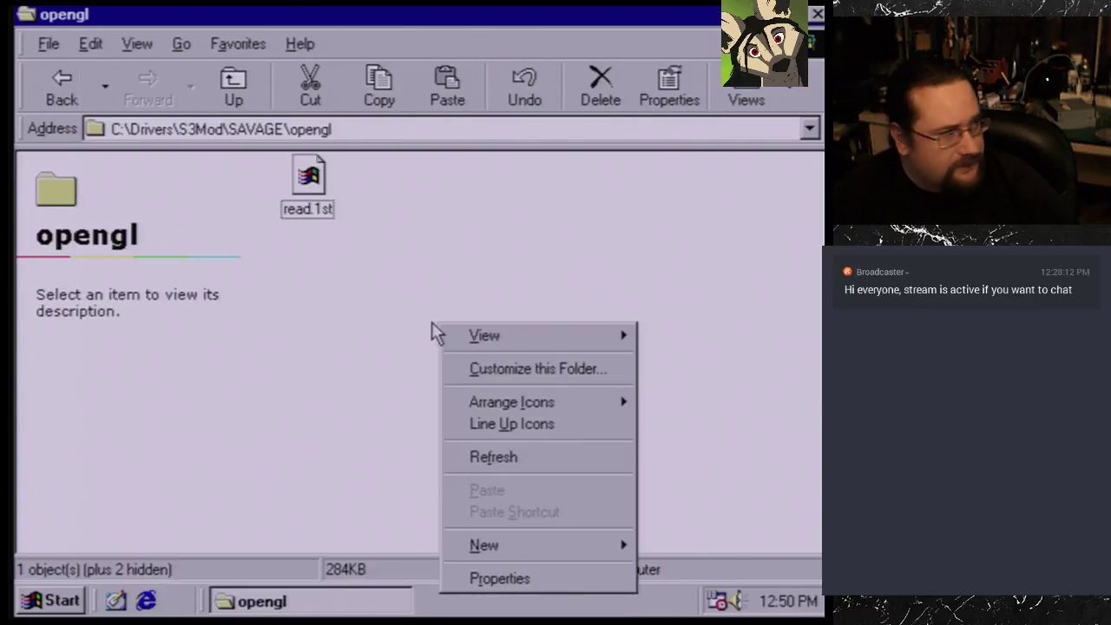
{"action": "left_click", "coordinate": [315, 263]}
Step: Inspect the patch and ReadMe files in the quake3 subfolder, and return to the Savage folder
{"action": "left_click", "coordinate": [63, 91]}
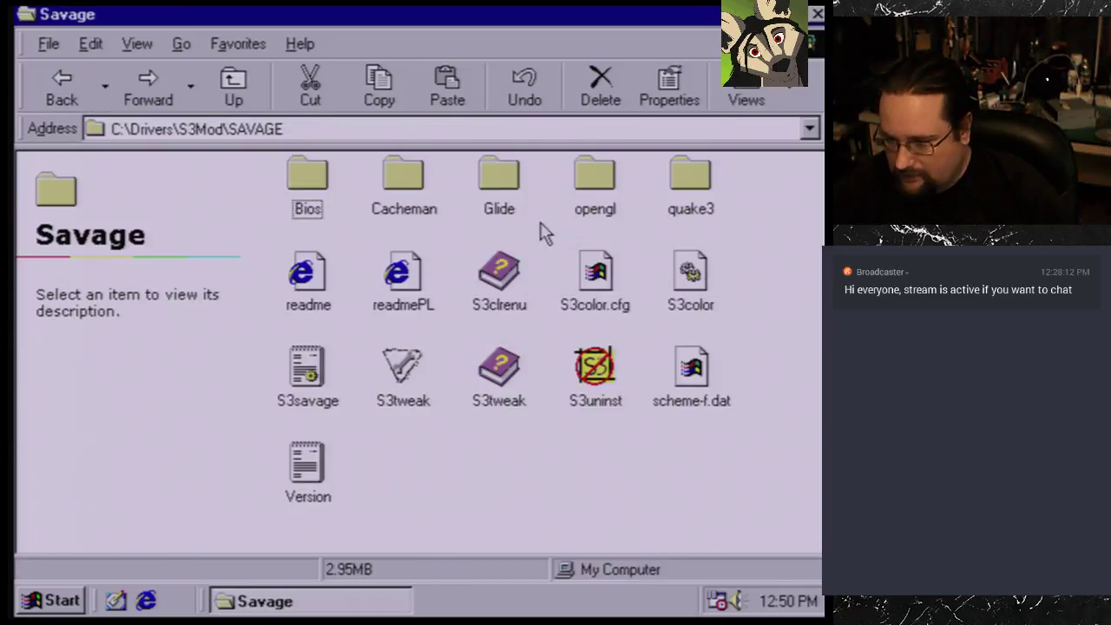
{"action": "double_click", "coordinate": [693, 181]}
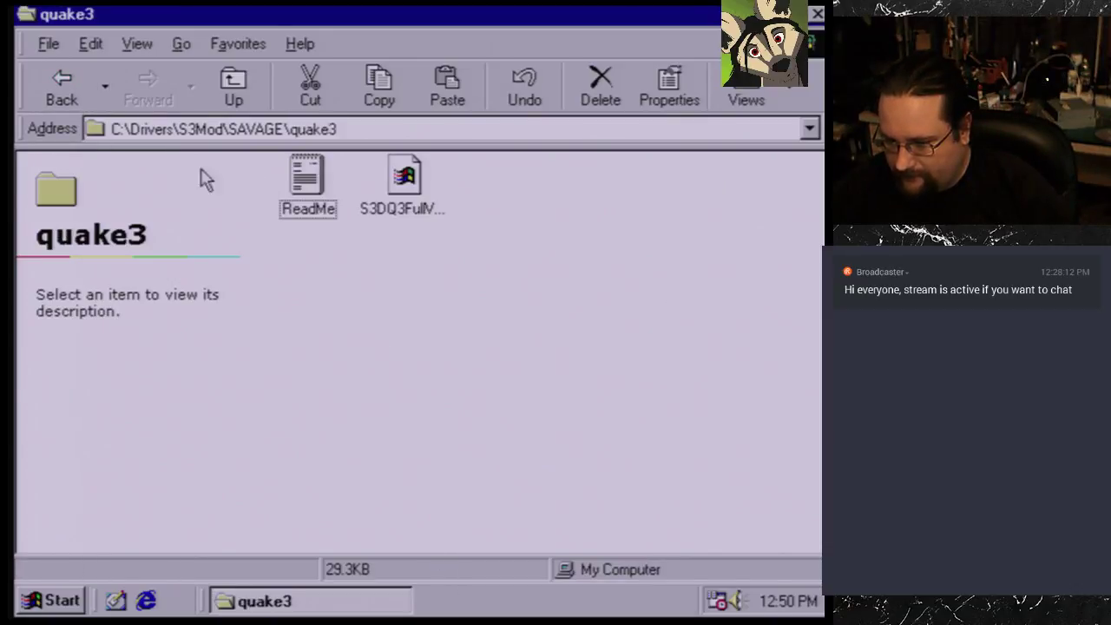
{"action": "left_click", "coordinate": [388, 187]}
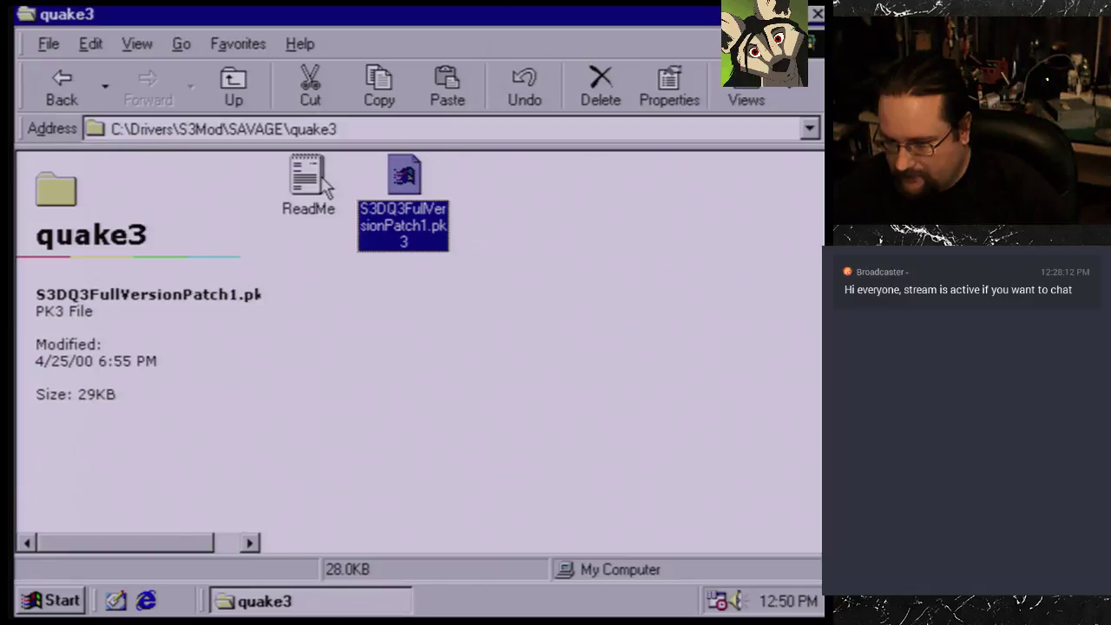
{"action": "left_click", "coordinate": [321, 184]}
{"action": "left_click", "coordinate": [63, 87]}
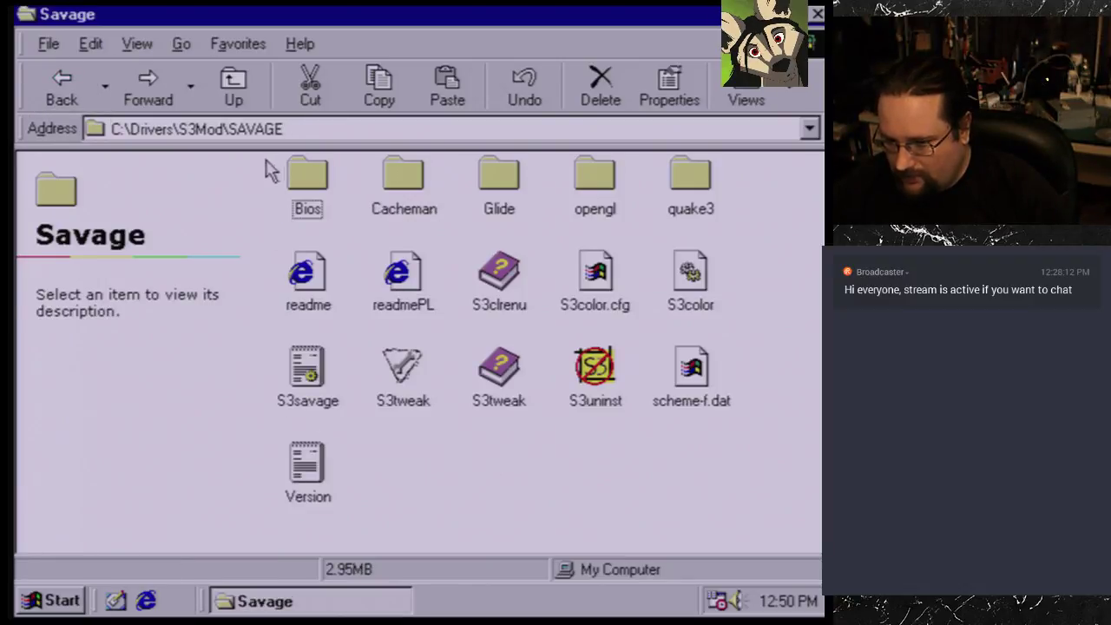
Step: Copy the Savage folder's path, C:\Drivers\S3Mod\SAVAGE, to the clipboard
{"action": "left_click", "coordinate": [318, 131]}
{"action": "right_click", "coordinate": [318, 132]}
{"action": "left_click", "coordinate": [368, 202]}
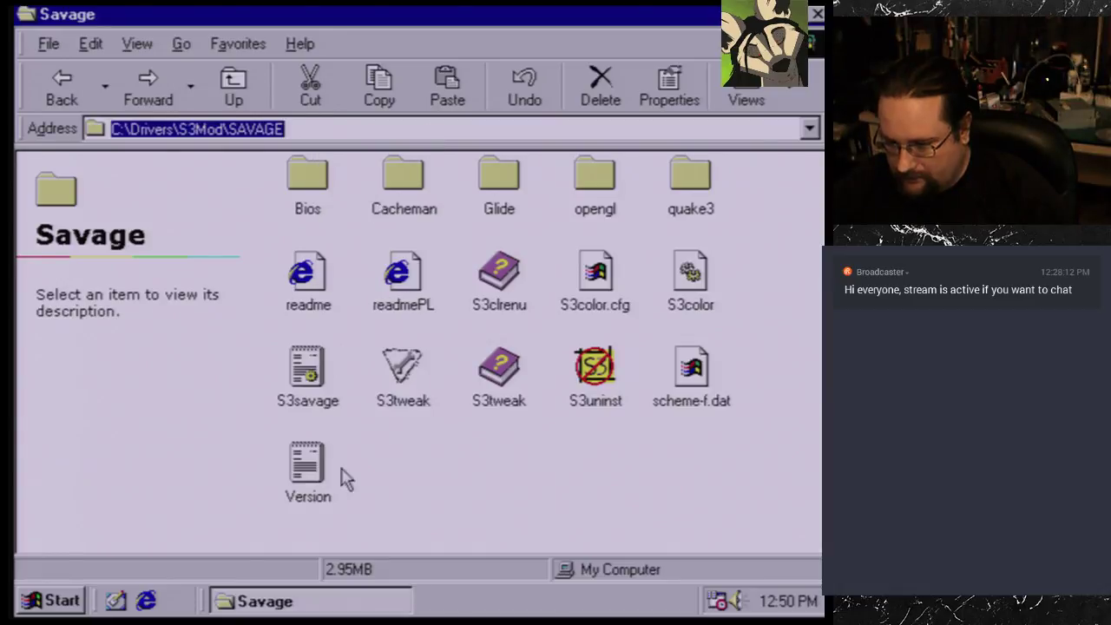
Step: Open System Properties from Control Panel and bring up Device Manager
{"action": "left_click", "coordinate": [56, 602]}
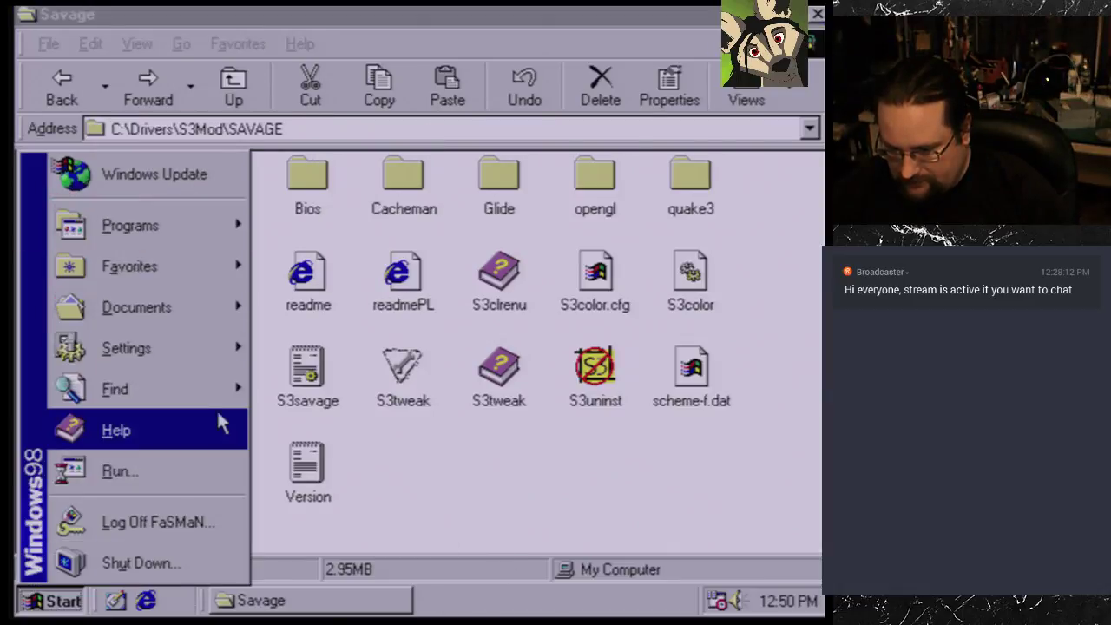
{"action": "mouse_move", "coordinate": [194, 334]}
{"action": "left_click", "coordinate": [367, 340]}
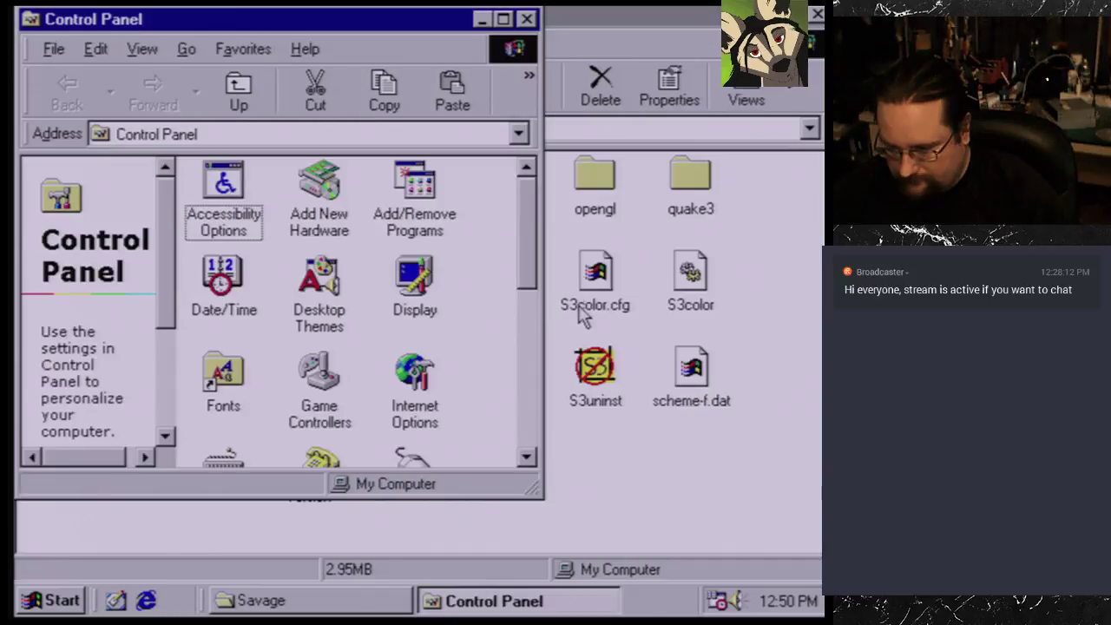
{"action": "left_click_drag", "start_coordinate": [525, 272], "coordinate": [529, 421]}
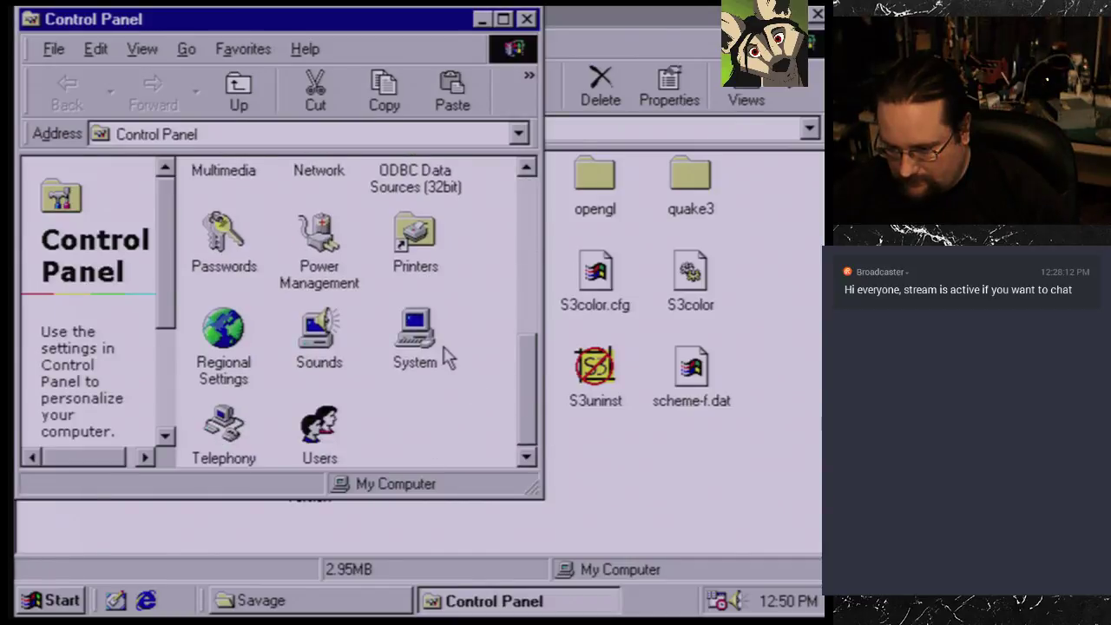
{"action": "double_click", "coordinate": [426, 334]}
{"action": "left_click", "coordinate": [232, 53]}
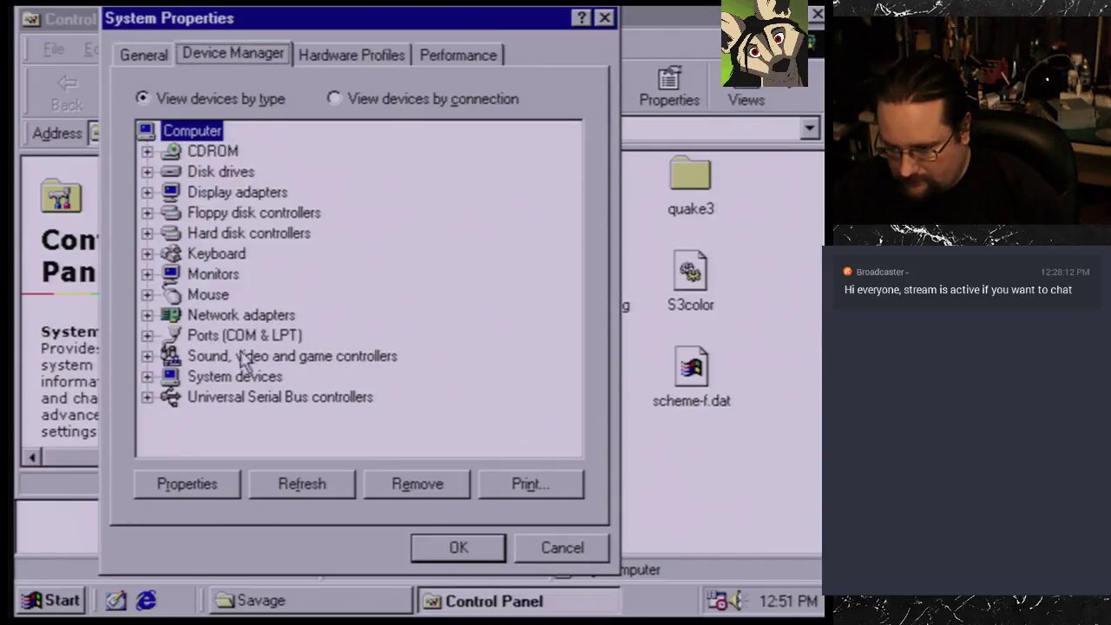
Step: Open the Standard PCI Graphics Adapter (VGA) properties and start updating its driver, continuing to the wizard's search options
{"action": "double_click", "coordinate": [231, 195]}
{"action": "double_click", "coordinate": [259, 215]}
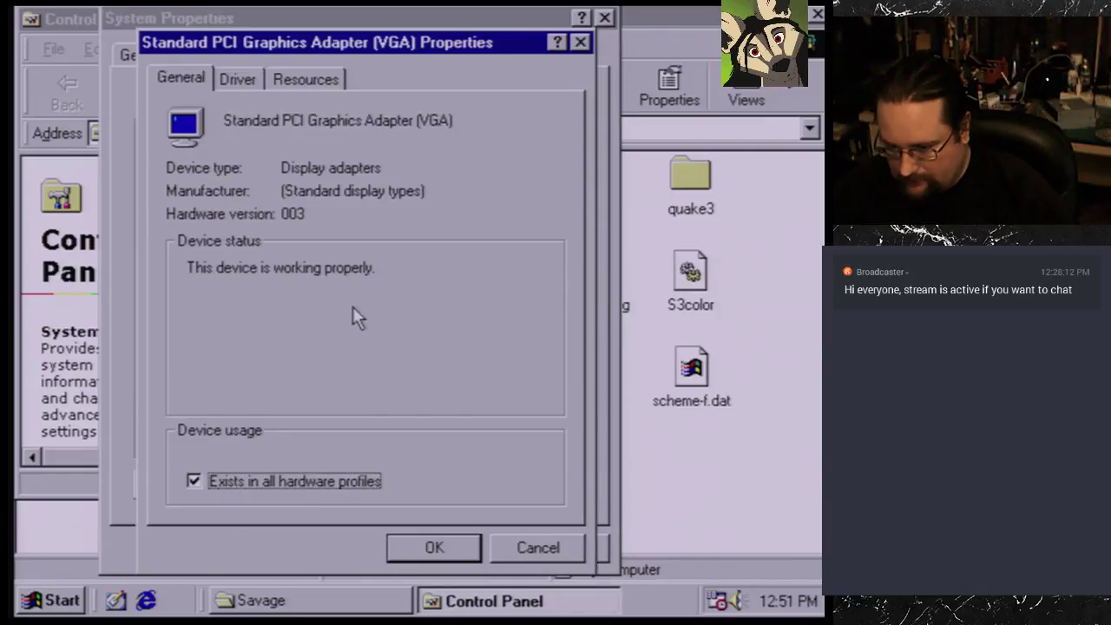
{"action": "left_click", "coordinate": [258, 78]}
{"action": "left_click", "coordinate": [473, 491]}
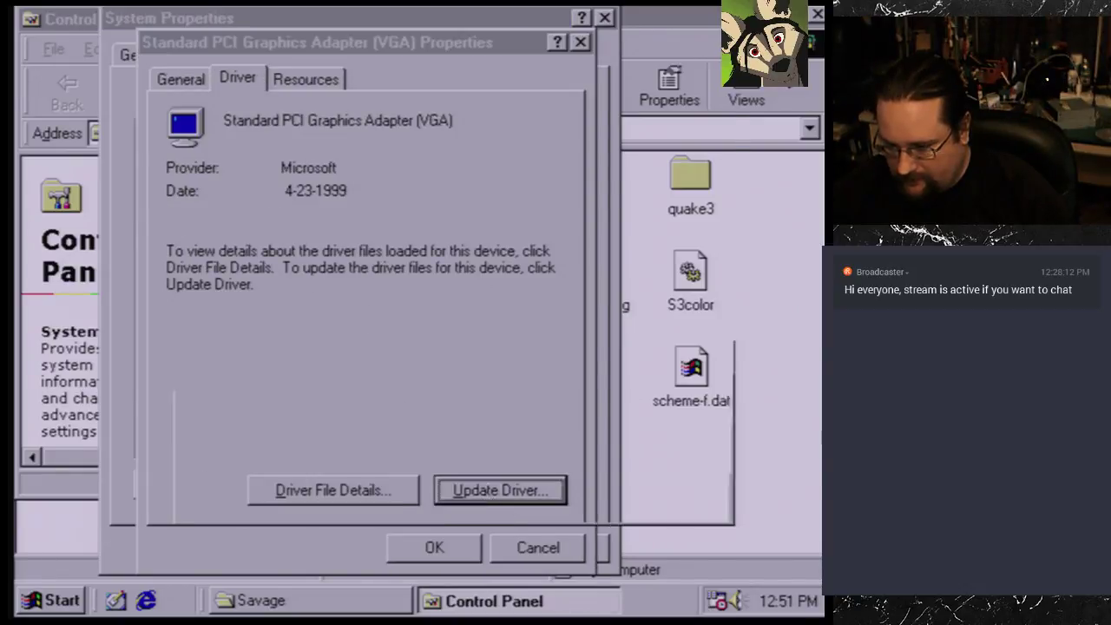
{"action": "left_click", "coordinate": [554, 494]}
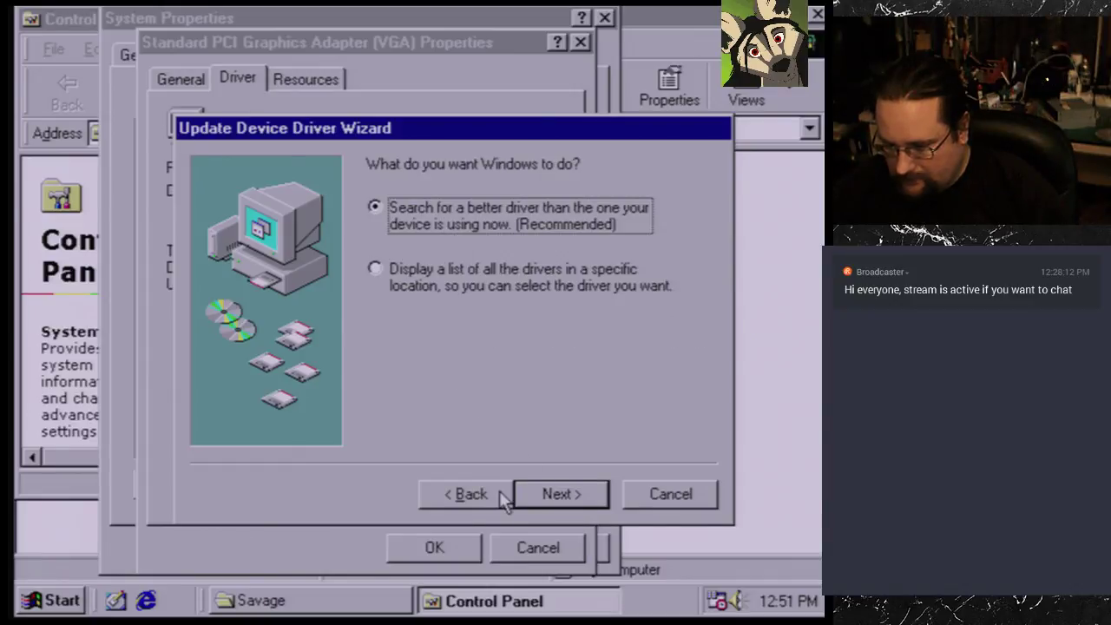
Step: Try searching for a better graphics adapter driver in C:\Drivers\S3Mod\SAVAGE, and go back to the search location page
{"action": "left_click", "coordinate": [458, 286]}
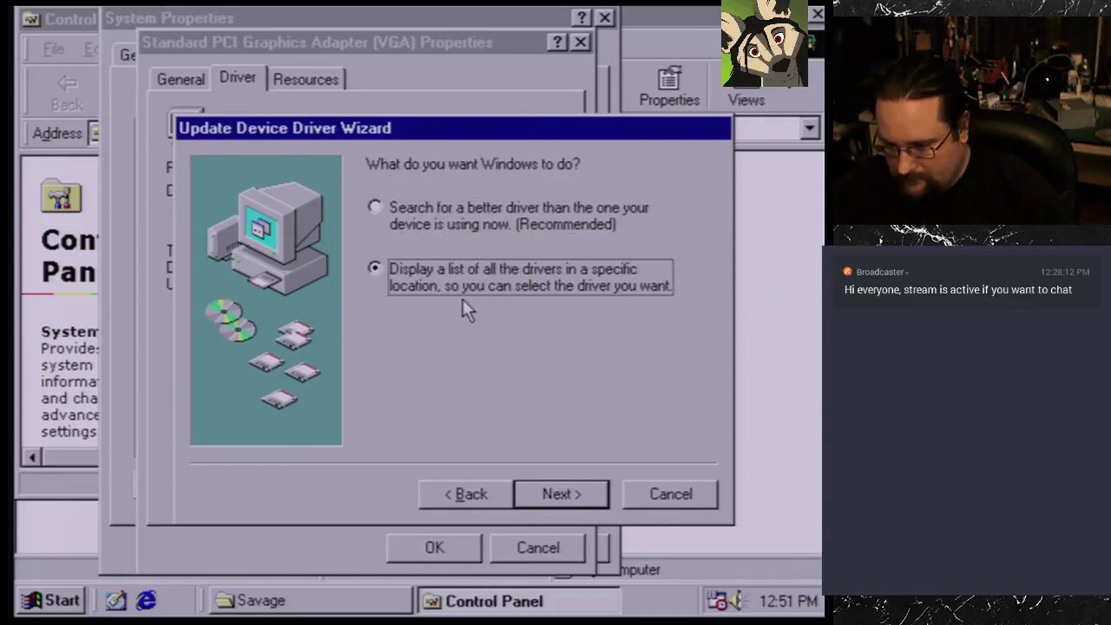
{"action": "left_click", "coordinate": [471, 230]}
{"action": "left_click", "coordinate": [561, 494]}
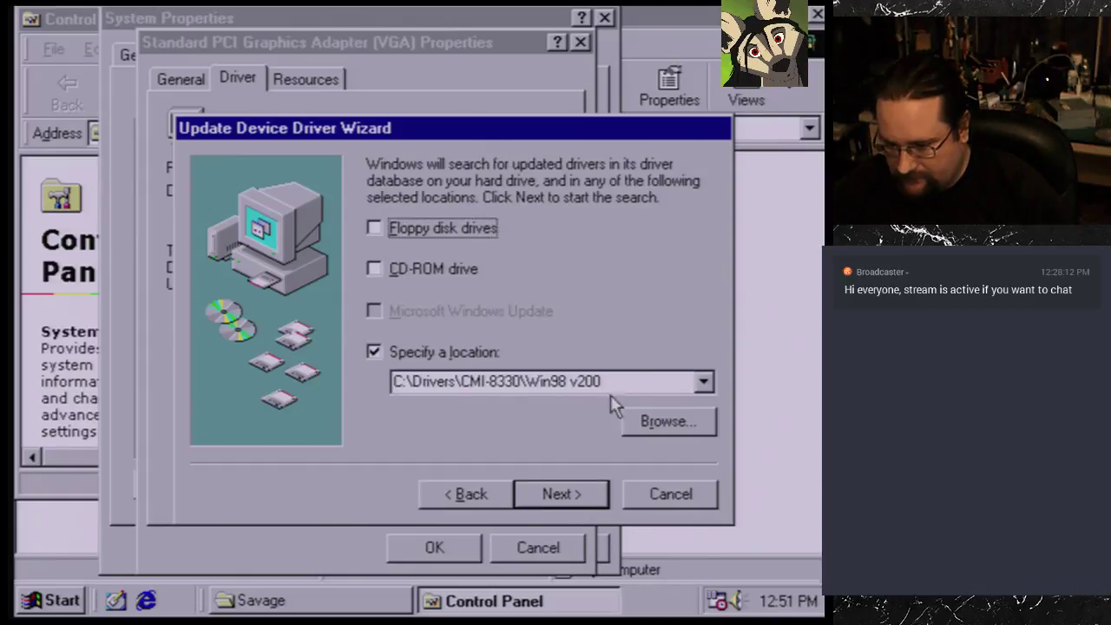
{"action": "right_click", "coordinate": [499, 381]}
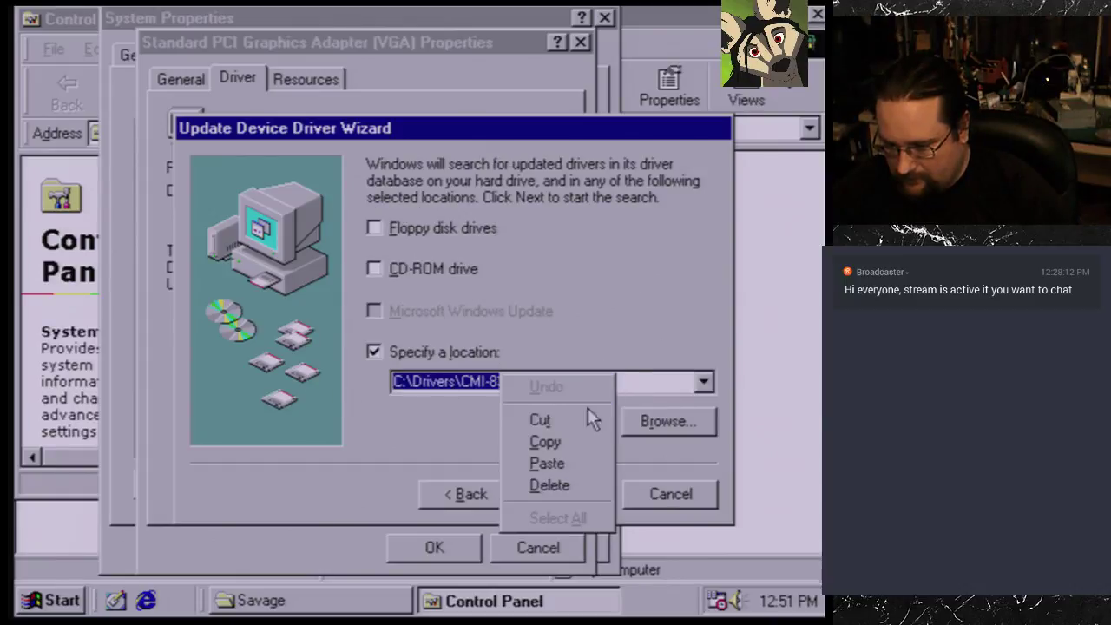
{"action": "left_click", "coordinate": [583, 463]}
{"action": "left_click", "coordinate": [562, 494]}
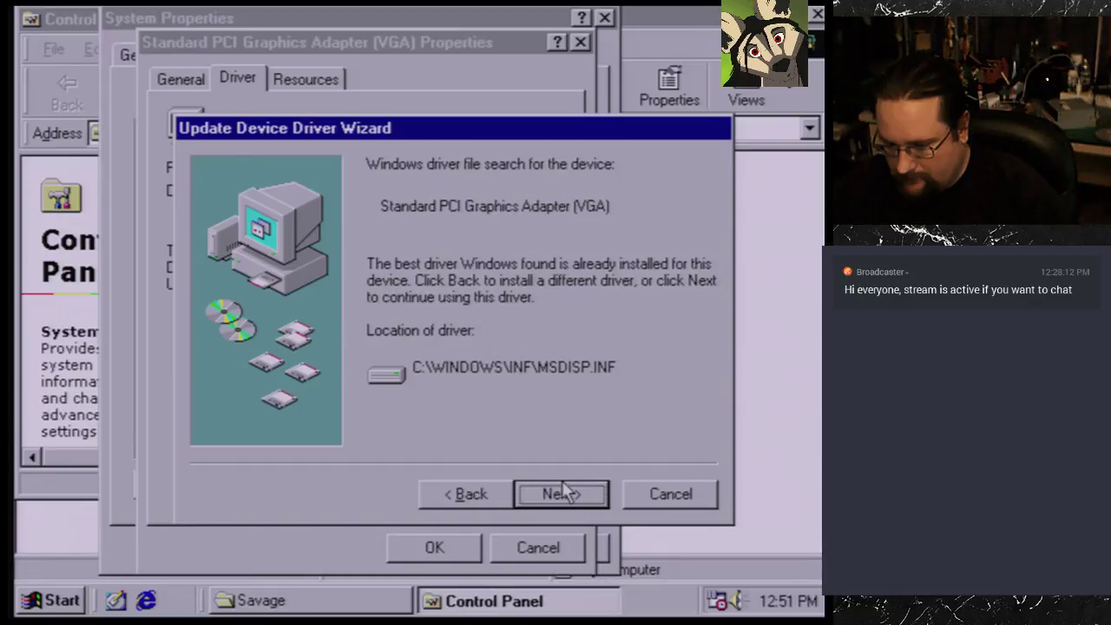
{"action": "left_click", "coordinate": [471, 494]}
{"action": "left_click", "coordinate": [673, 425]}
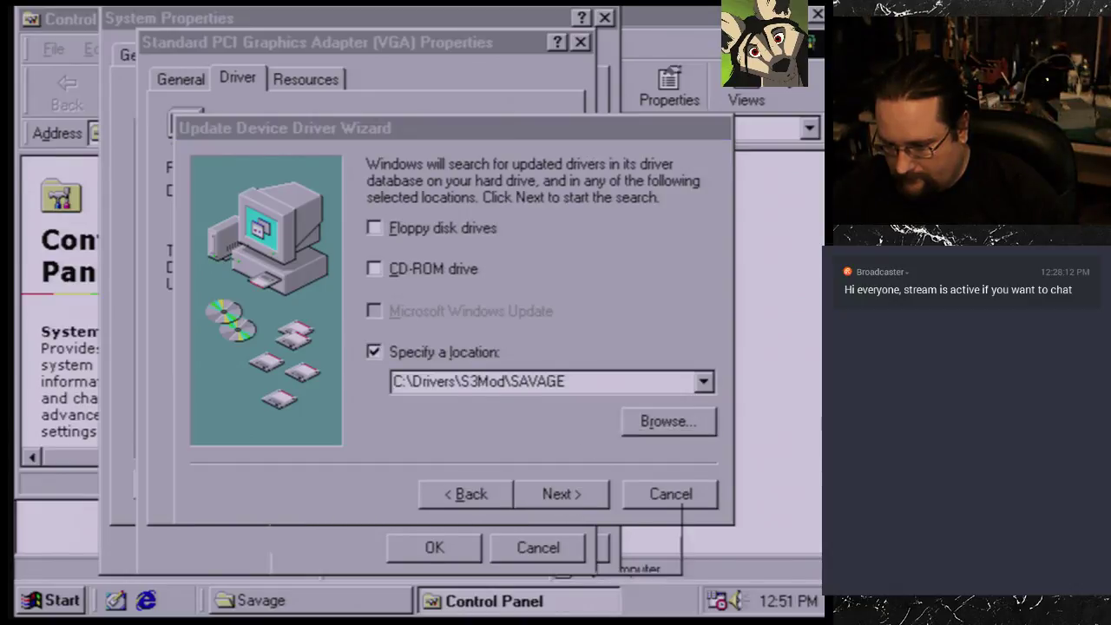
{"action": "left_click", "coordinate": [618, 538]}
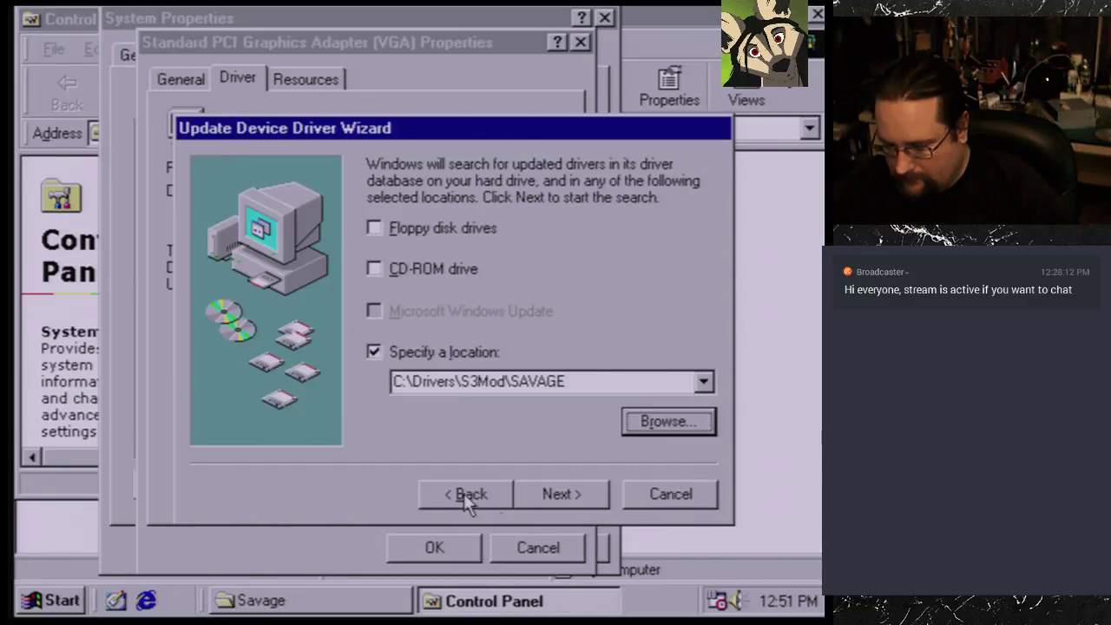
Step: Switch to selecting a driver from a specific location and set the manufacturer's files path to C:\Drivers\S3Mod\SAVAGE
{"action": "left_click", "coordinate": [480, 497]}
{"action": "left_click", "coordinate": [482, 287]}
{"action": "left_click", "coordinate": [564, 494]}
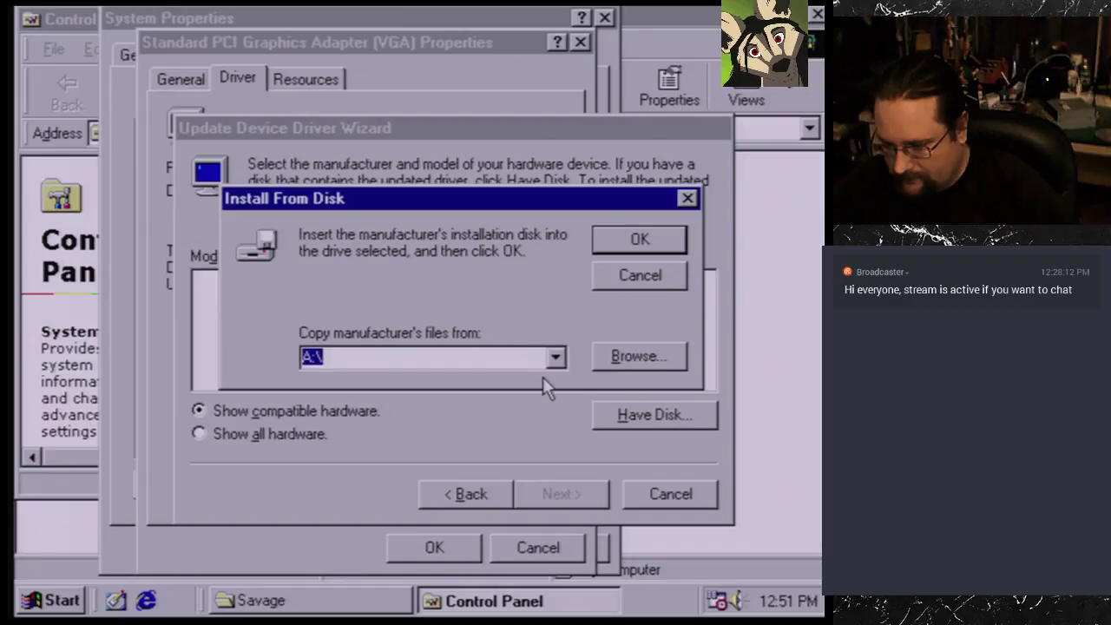
{"action": "right_click", "coordinate": [530, 359]}
{"action": "left_click", "coordinate": [594, 453]}
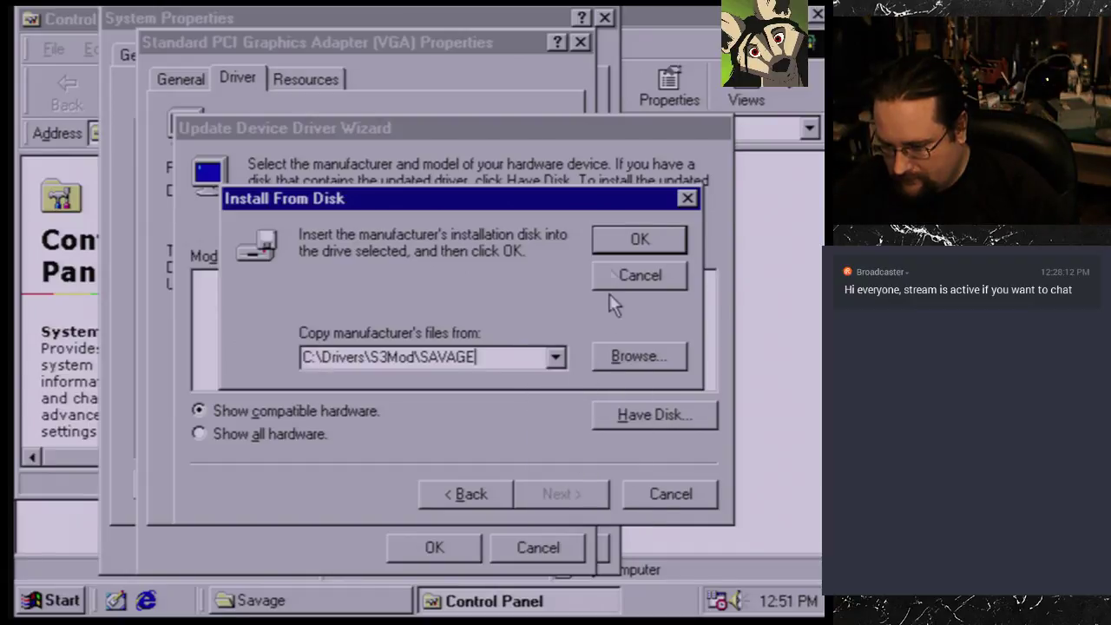
Step: Load the display adapter models from C:\Drivers\S3Mod\SAVAGE and highlight fachman's AOPEN S3D 4.5INTELGLIDE
{"action": "left_click", "coordinate": [640, 241]}
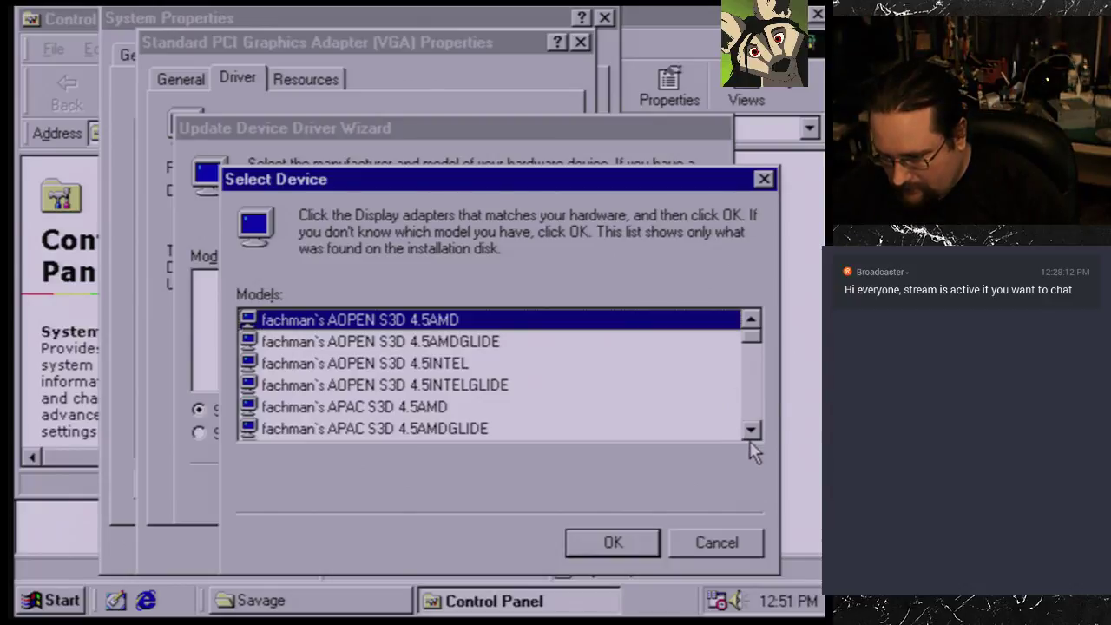
{"action": "left_click", "coordinate": [484, 347]}
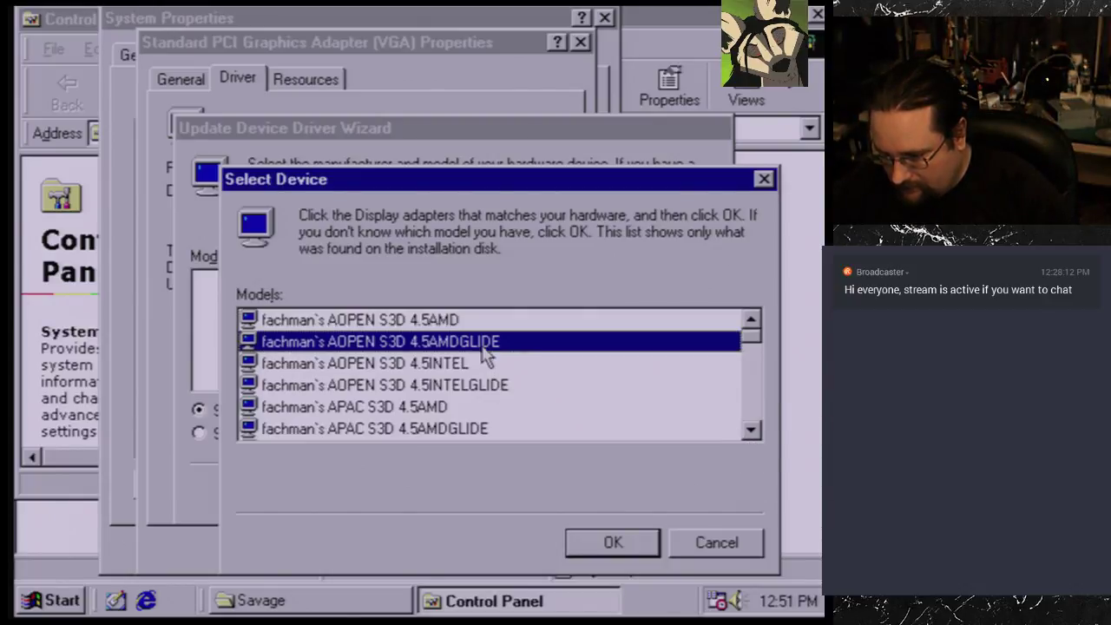
{"action": "left_click", "coordinate": [463, 368]}
{"action": "left_click", "coordinate": [497, 390]}
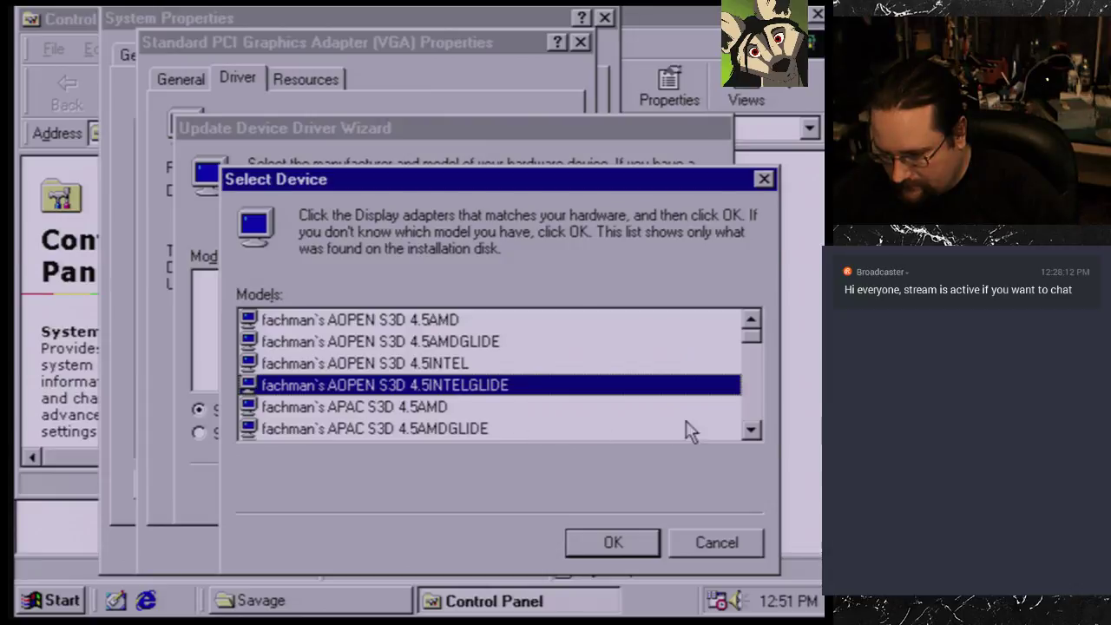
Step: Look through the full list of fachman's display adapter models and return to its beginning
{"action": "left_click", "coordinate": [751, 430]}
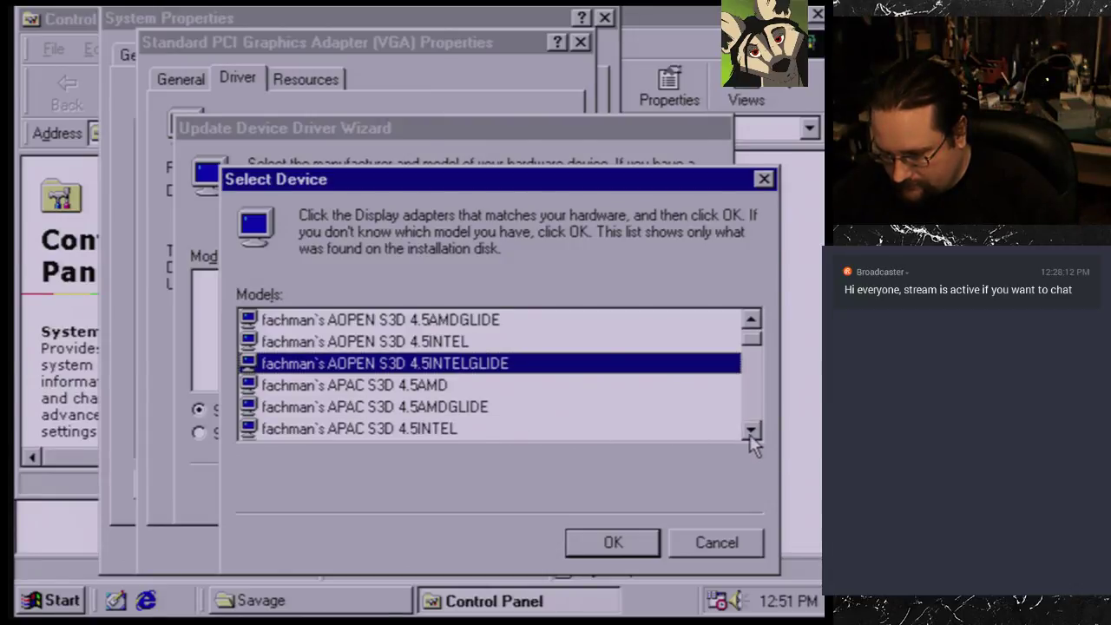
{"action": "left_click", "coordinate": [751, 432]}
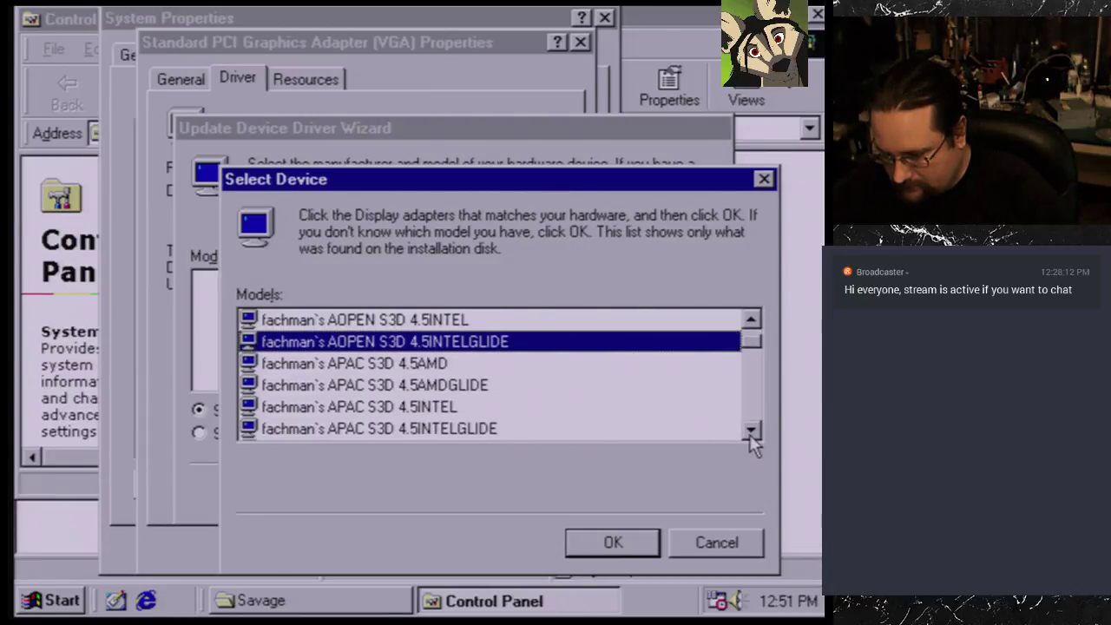
{"action": "left_click", "coordinate": [751, 431]}
{"action": "left_click", "coordinate": [751, 432]}
{"action": "left_click", "coordinate": [751, 431]}
{"action": "left_click", "coordinate": [751, 431]}
{"action": "left_click", "coordinate": [751, 432]}
{"action": "left_click", "coordinate": [751, 431]}
{"action": "left_click", "coordinate": [751, 431]}
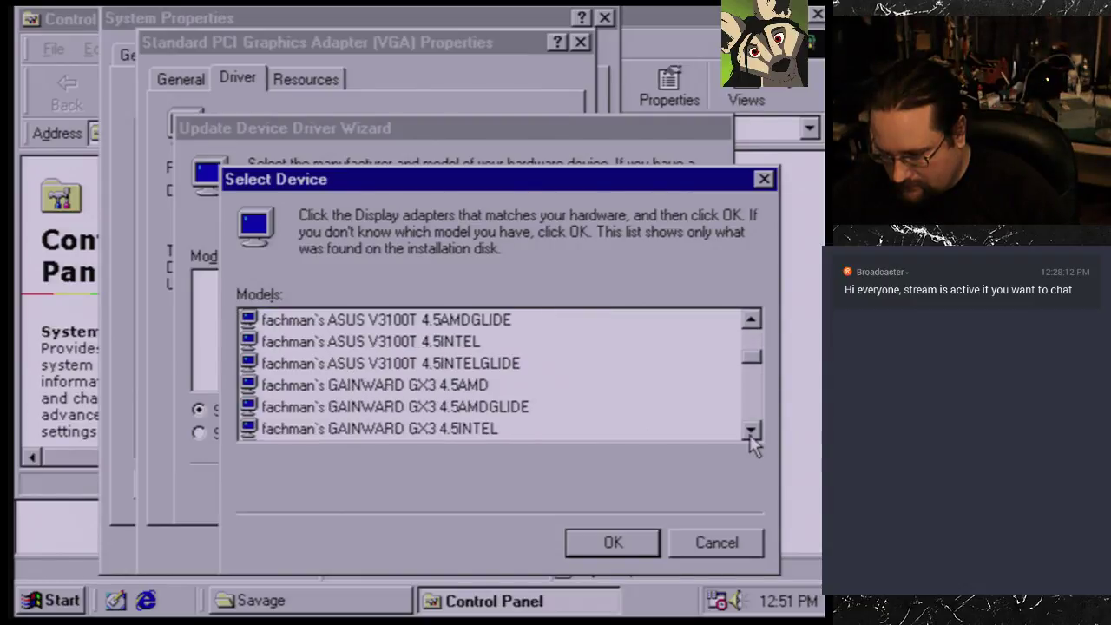
{"action": "left_click", "coordinate": [751, 432]}
{"action": "left_click", "coordinate": [750, 431]}
{"action": "left_click", "coordinate": [751, 431]}
{"action": "left_click", "coordinate": [751, 431]}
{"action": "left_click", "coordinate": [751, 432]}
{"action": "left_click", "coordinate": [751, 431]}
{"action": "left_click", "coordinate": [751, 432]}
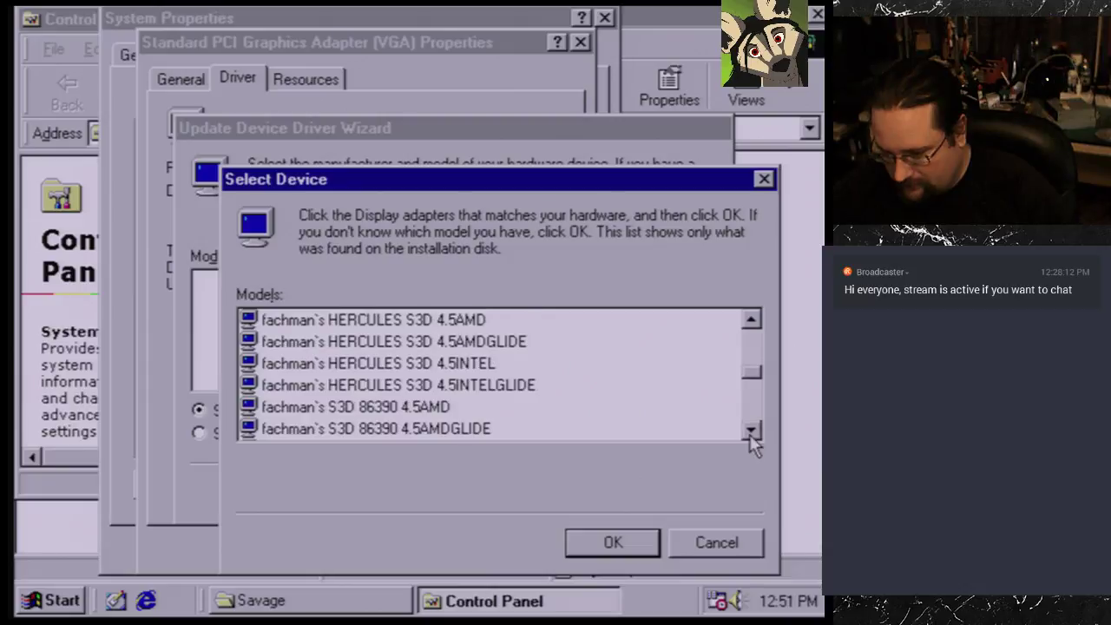
{"action": "left_click", "coordinate": [750, 432]}
{"action": "left_click", "coordinate": [751, 431]}
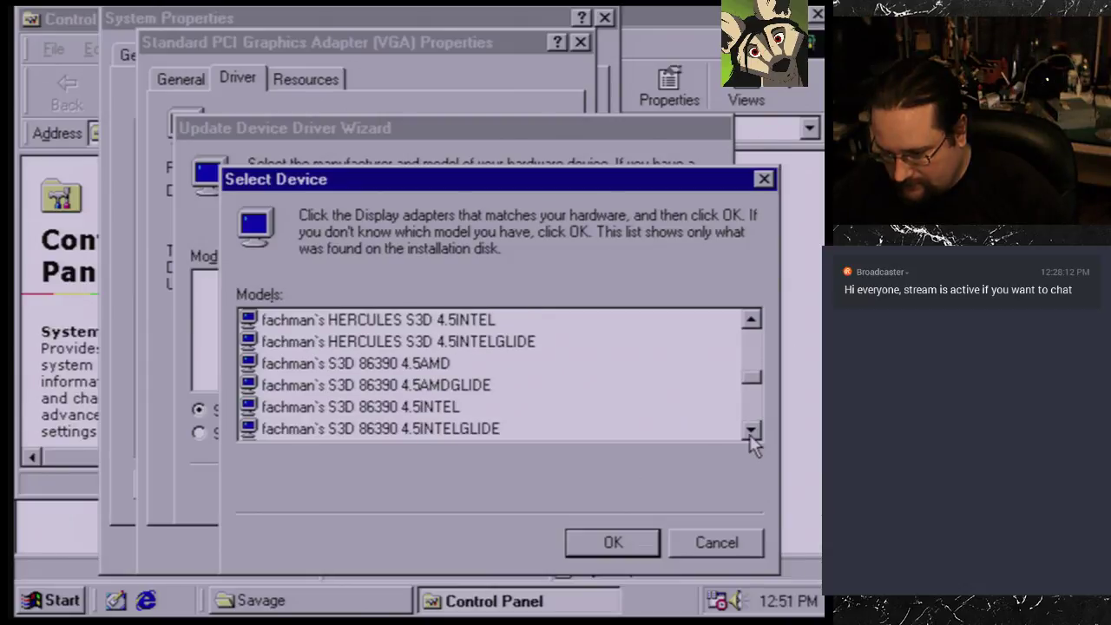
{"action": "left_click", "coordinate": [751, 432]}
{"action": "left_click", "coordinate": [751, 431]}
{"action": "left_click", "coordinate": [751, 431]}
{"action": "left_click", "coordinate": [751, 432]}
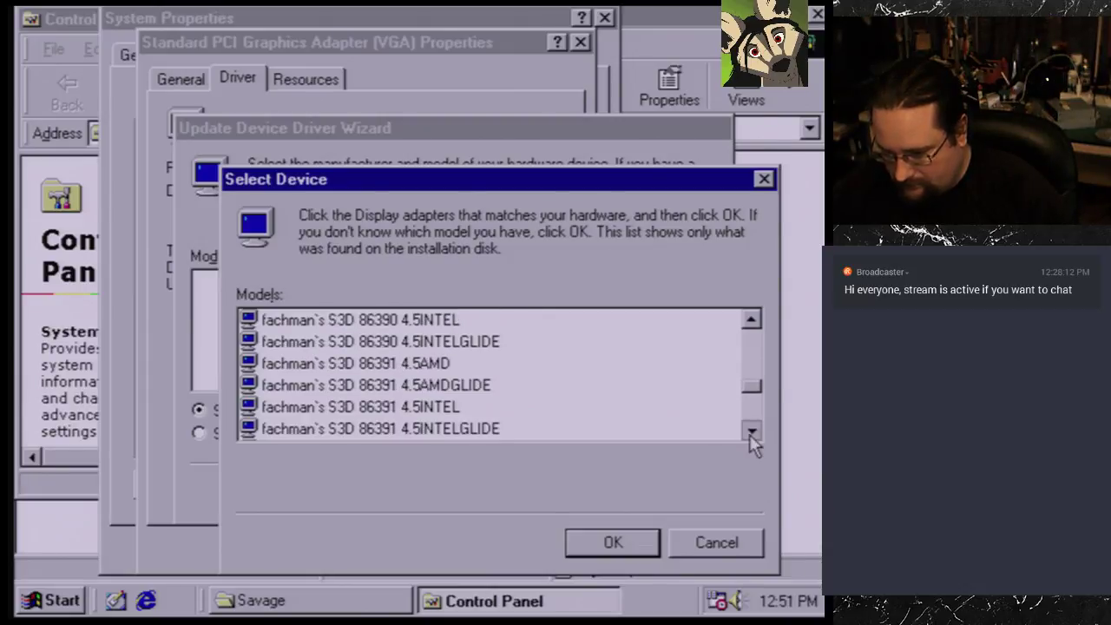
{"action": "left_click", "coordinate": [751, 432]}
{"action": "left_click", "coordinate": [751, 432]}
{"action": "left_click", "coordinate": [750, 432]}
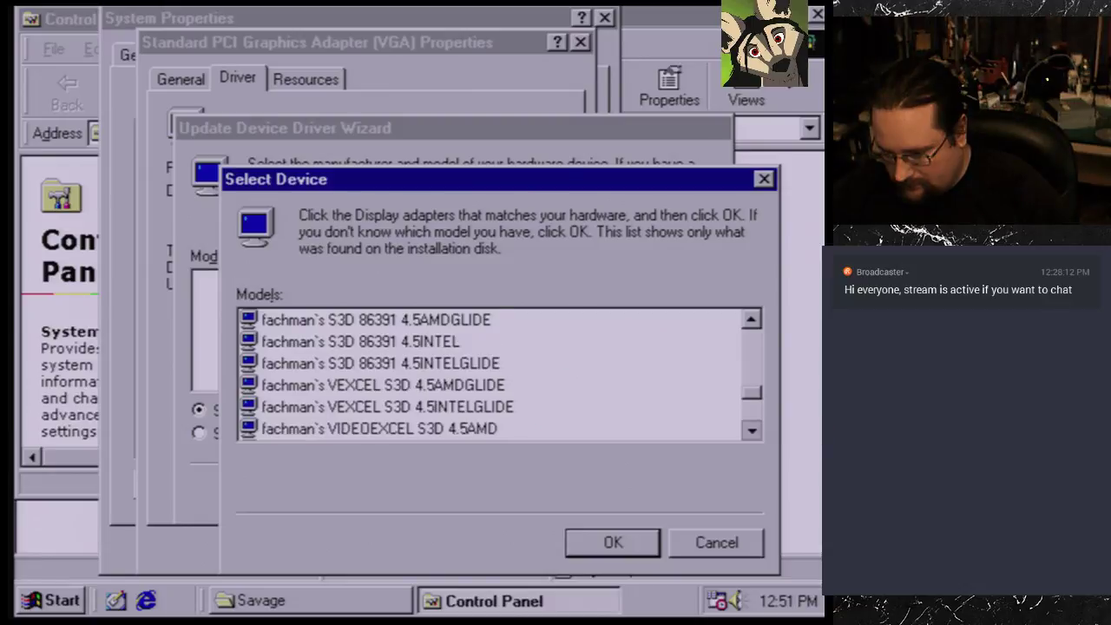
{"action": "left_click", "coordinate": [751, 432]}
{"action": "left_click", "coordinate": [750, 431]}
{"action": "left_click", "coordinate": [751, 431]}
{"action": "left_click", "coordinate": [751, 431]}
{"action": "left_click", "coordinate": [751, 431]}
{"action": "left_click", "coordinate": [751, 431]}
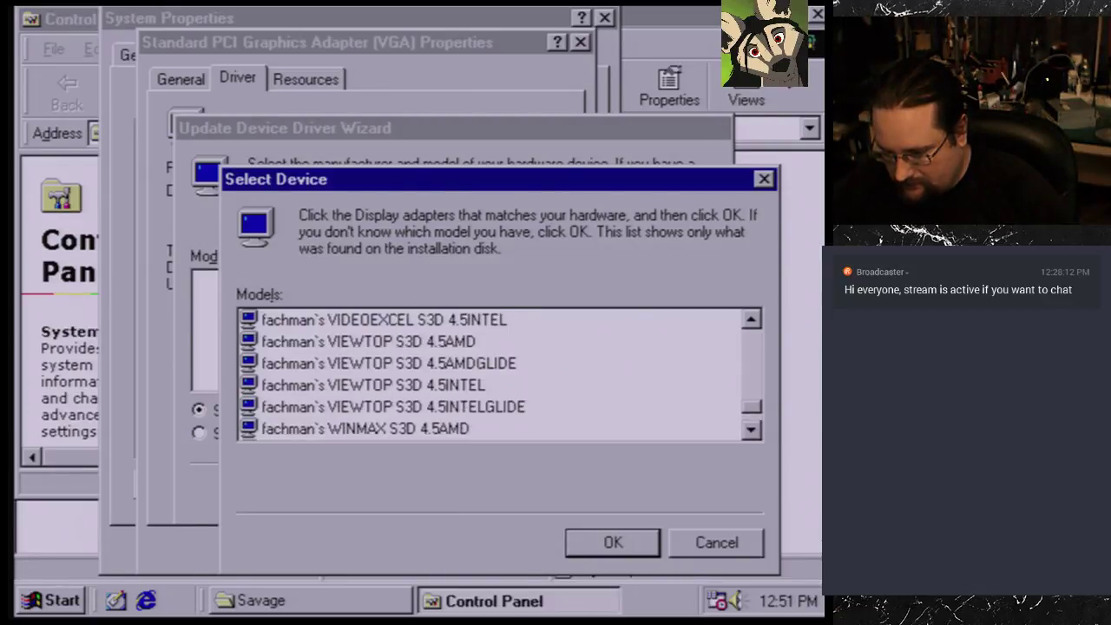
{"action": "left_click", "coordinate": [751, 431]}
{"action": "left_click", "coordinate": [751, 431]}
{"action": "left_click", "coordinate": [751, 432]}
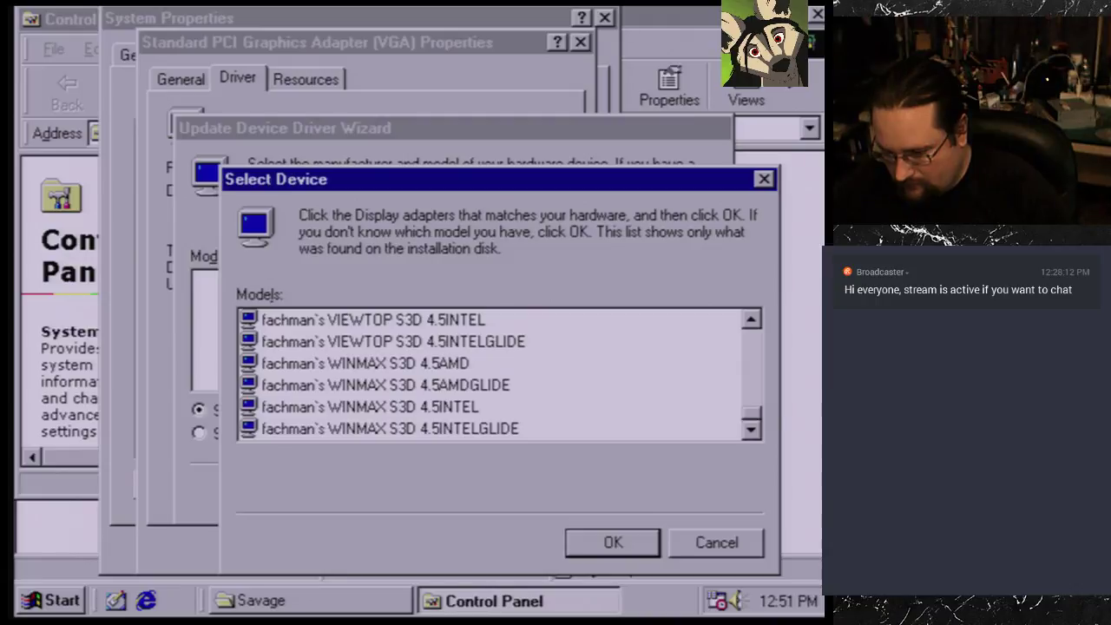
{"action": "left_click_drag", "start_coordinate": [752, 422], "coordinate": [750, 347]}
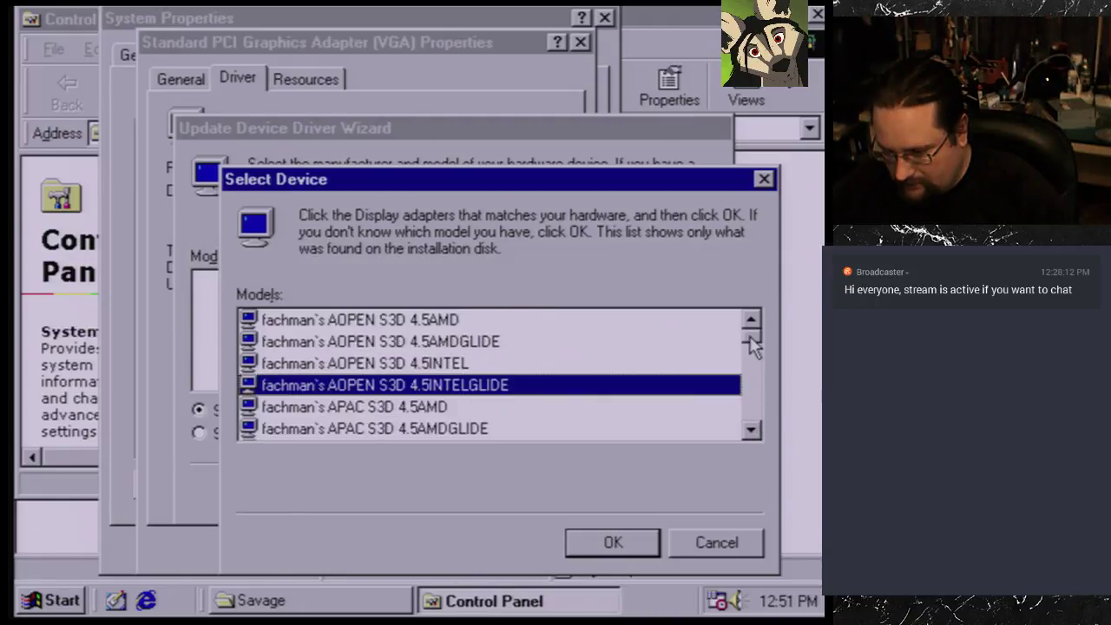
Step: Choose fachman's S3D 86390 4.5INTELGLIDE as the display adapter model and confirm it
{"action": "scroll", "coordinate": [625, 387], "scroll_direction": "down", "scroll_amount": 1}
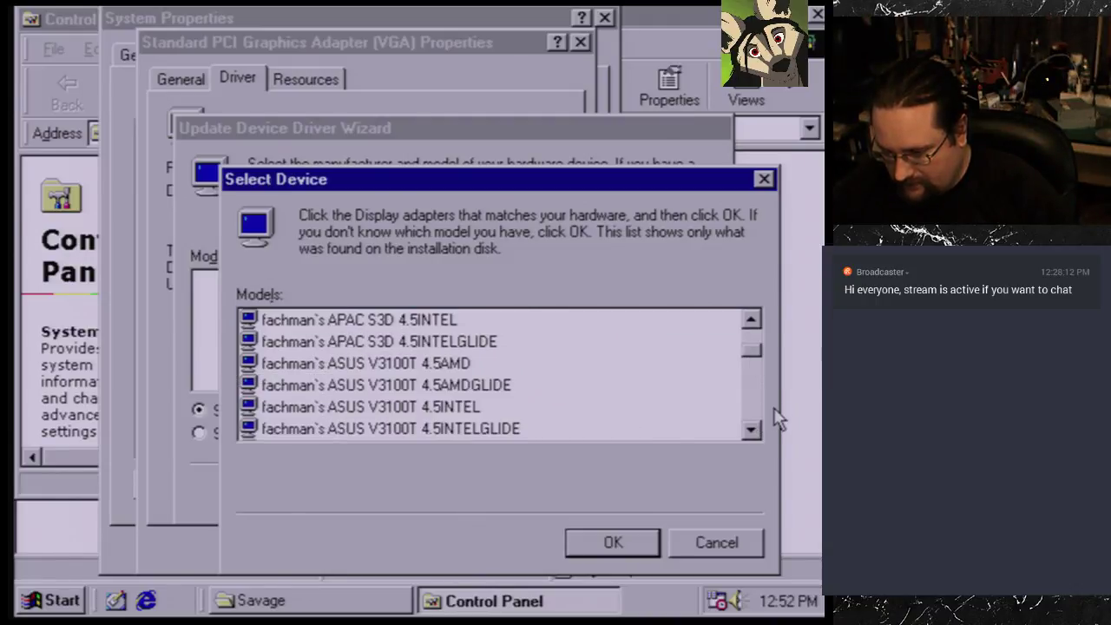
{"action": "left_click", "coordinate": [752, 431]}
{"action": "left_click", "coordinate": [752, 431]}
{"action": "left_click", "coordinate": [752, 432]}
{"action": "left_click", "coordinate": [752, 432]}
{"action": "left_click", "coordinate": [752, 431]}
{"action": "left_click", "coordinate": [751, 431]}
{"action": "left_click", "coordinate": [751, 431]}
{"action": "left_click", "coordinate": [752, 431]}
{"action": "left_click", "coordinate": [752, 431]}
{"action": "left_click", "coordinate": [751, 431]}
{"action": "left_click", "coordinate": [752, 431]}
{"action": "left_click", "coordinate": [752, 432]}
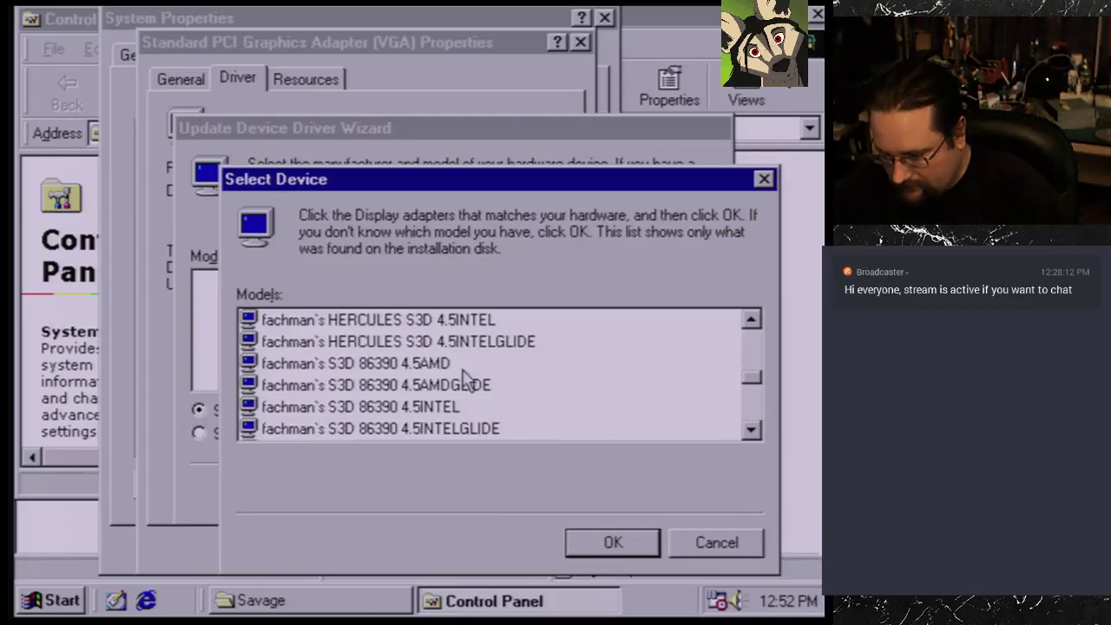
{"action": "left_click", "coordinate": [482, 428]}
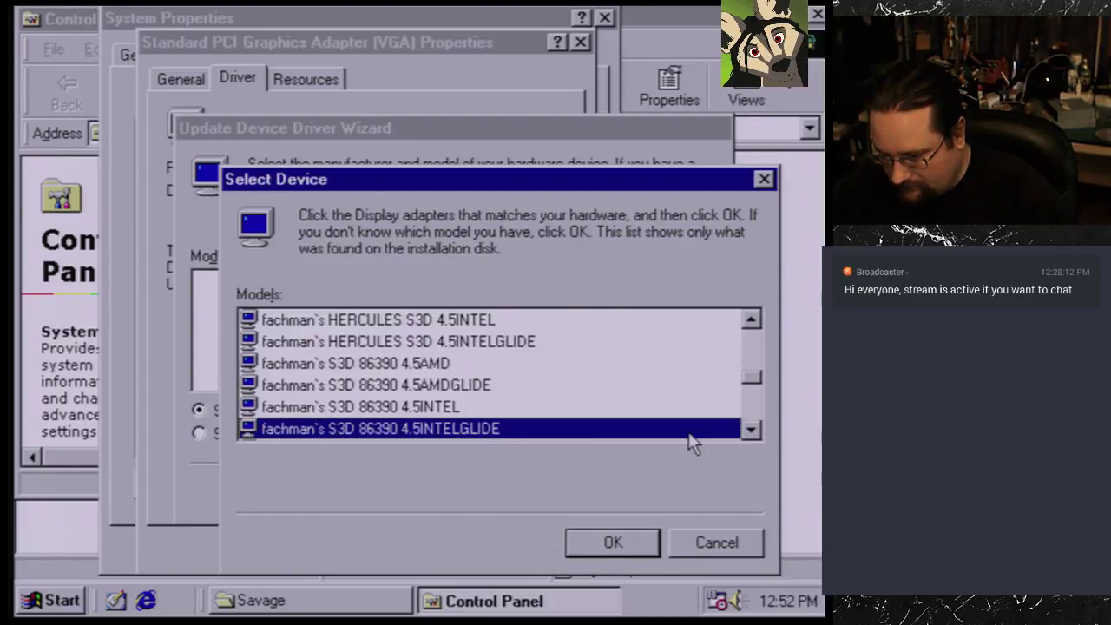
{"action": "left_click", "coordinate": [752, 431]}
{"action": "left_click", "coordinate": [612, 540]}
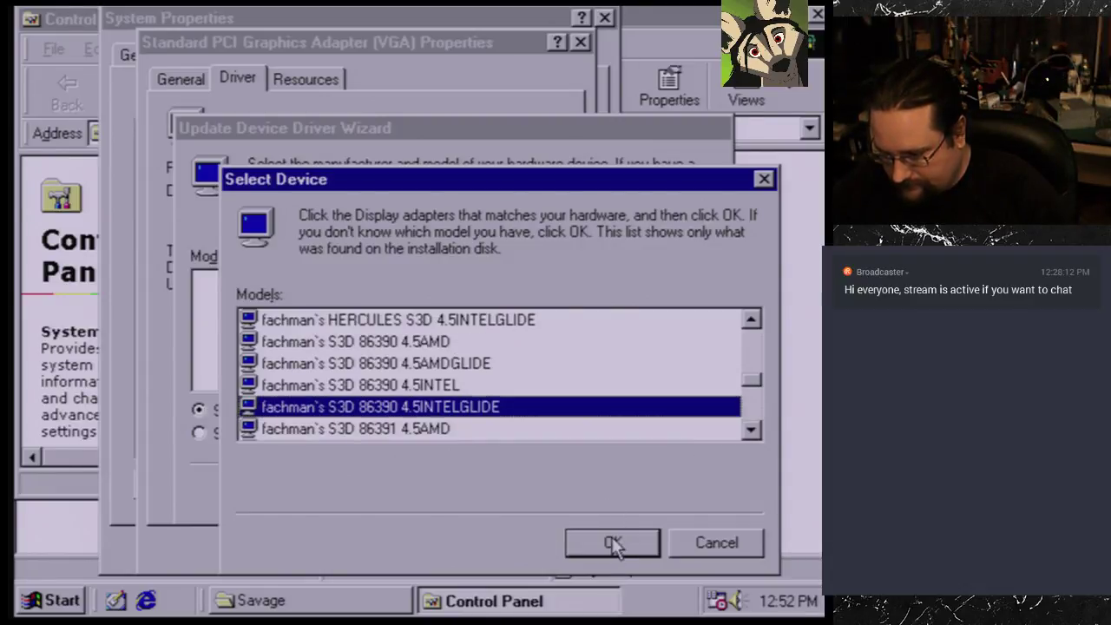
{"action": "left_click", "coordinate": [347, 368]}
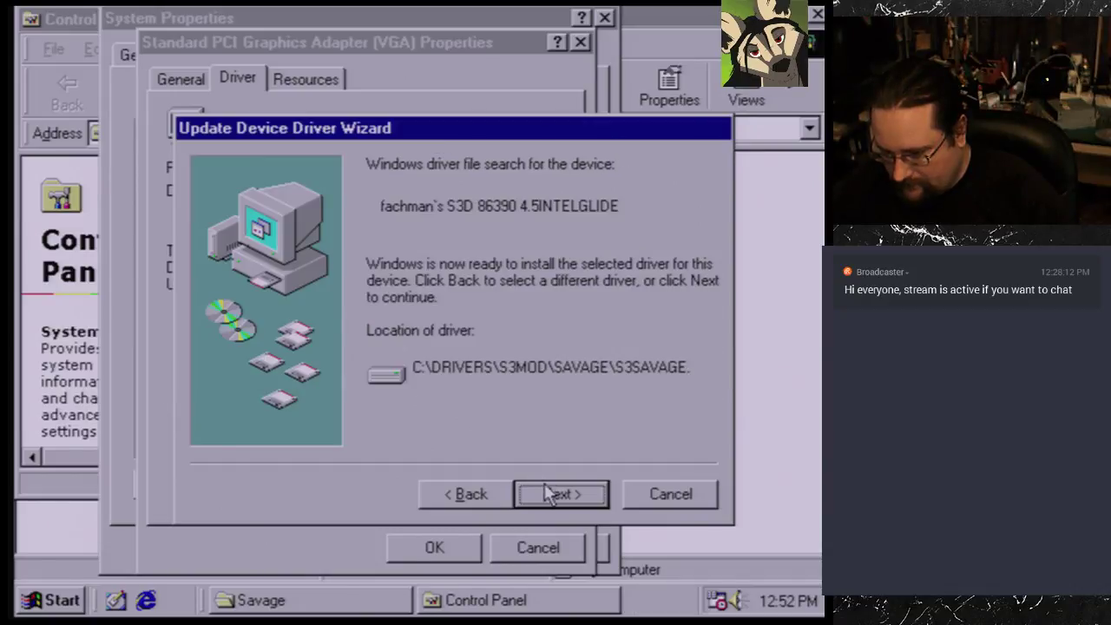
Step: Install the selected display driver, finish the update wizard and restart the computer
{"action": "left_click", "coordinate": [566, 494]}
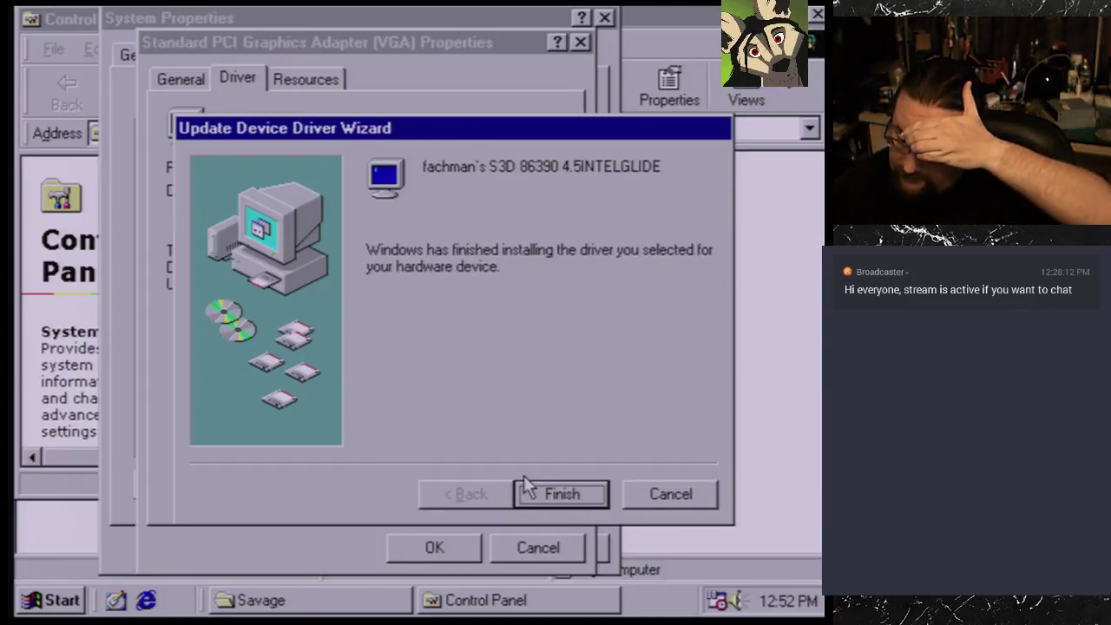
{"action": "left_click", "coordinate": [560, 498]}
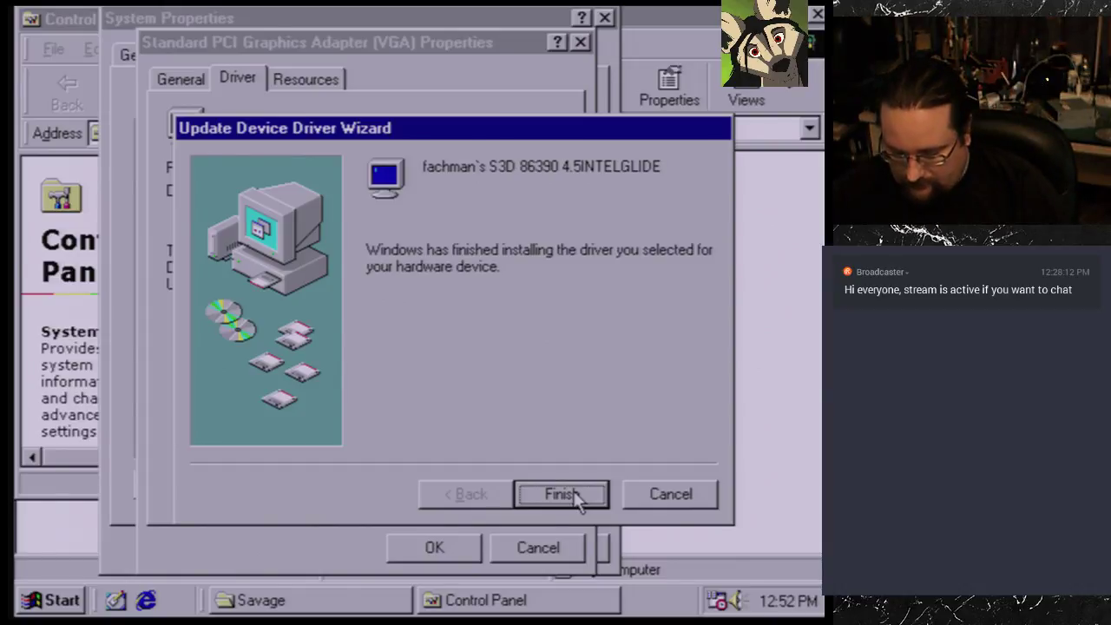
{"action": "left_click", "coordinate": [579, 500]}
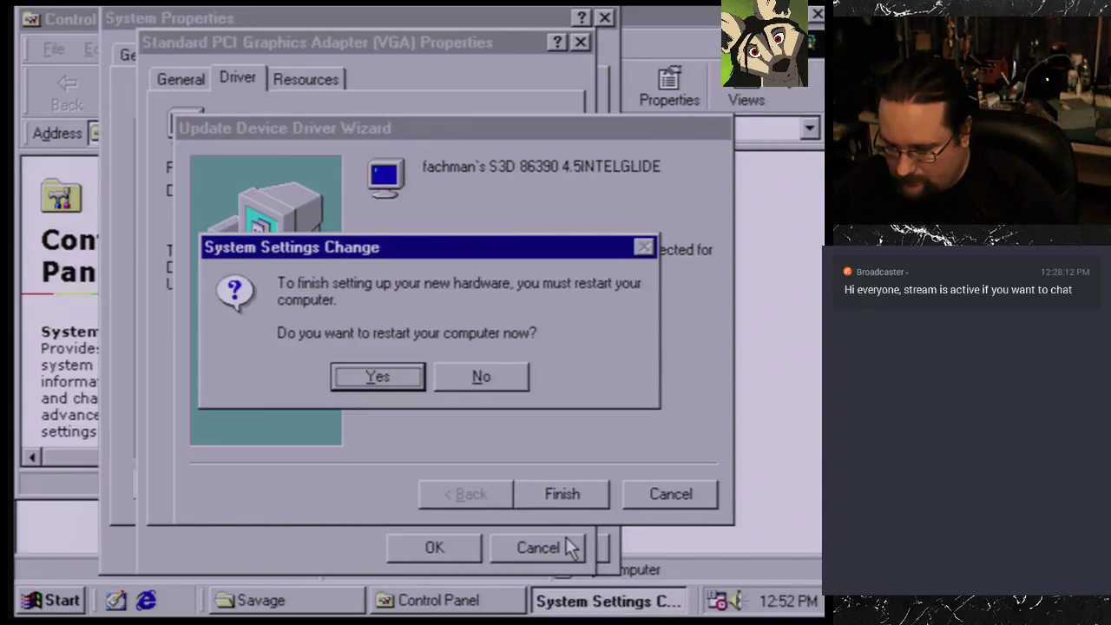
{"action": "left_click", "coordinate": [375, 378]}
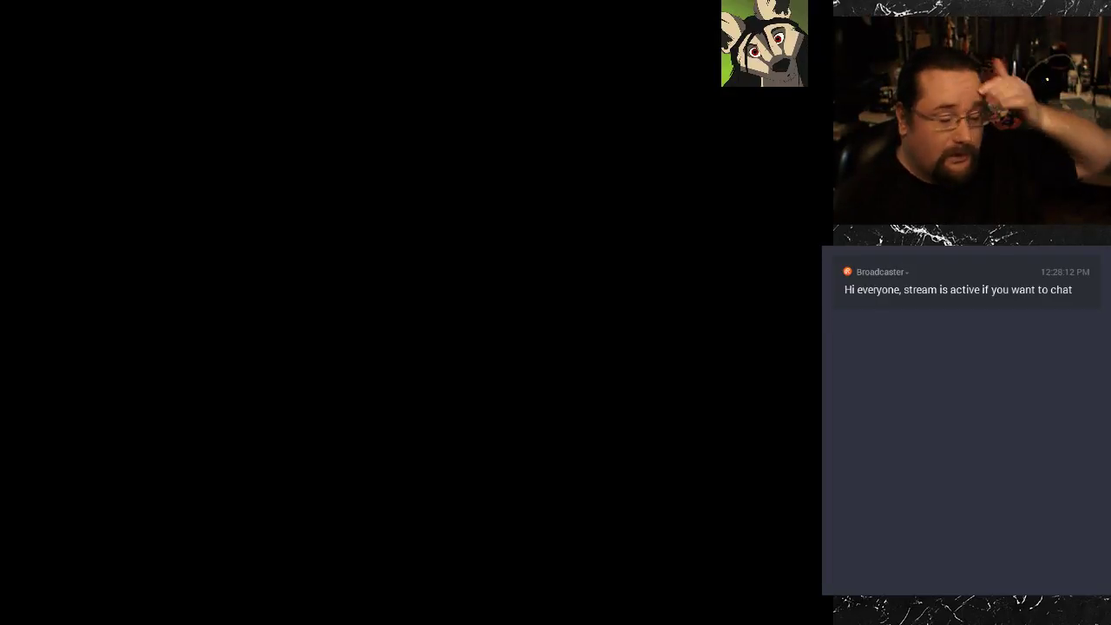
Step: Open Advanced CMOS Setup in the BIOS and set the 1st Boot Device to IDE-0
{"action": "key", "text": "Down"}
{"action": "key", "text": "Return"}
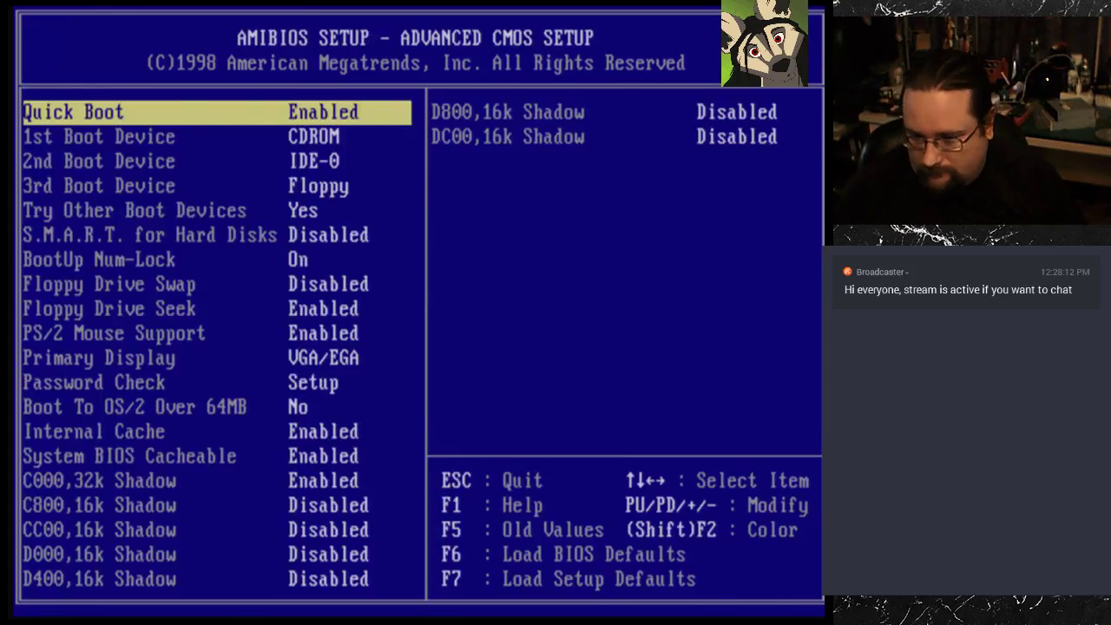
{"action": "key", "text": "Down"}
{"action": "key", "text": "Page_Up"}
{"action": "key", "text": "Page_Up"}
{"action": "key", "text": "Page_Up"}
{"action": "key", "text": "Page_Up"}
{"action": "key", "text": "Page_Up"}
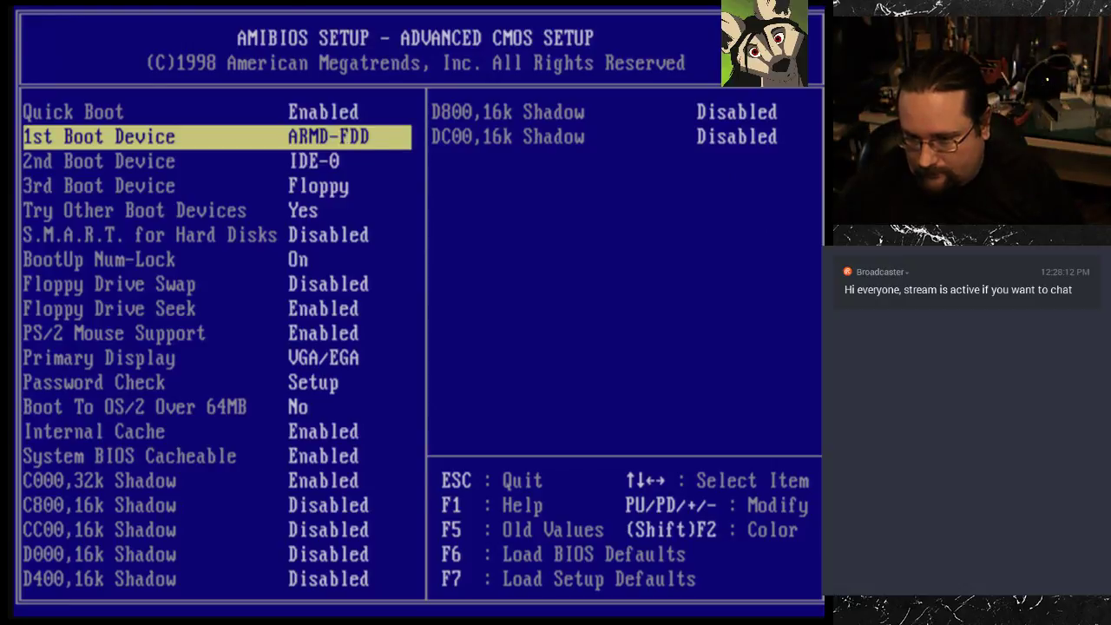
Step: Change the 2nd Boot Device setting and return to the main BIOS setup menu
{"action": "key", "text": "Down"}
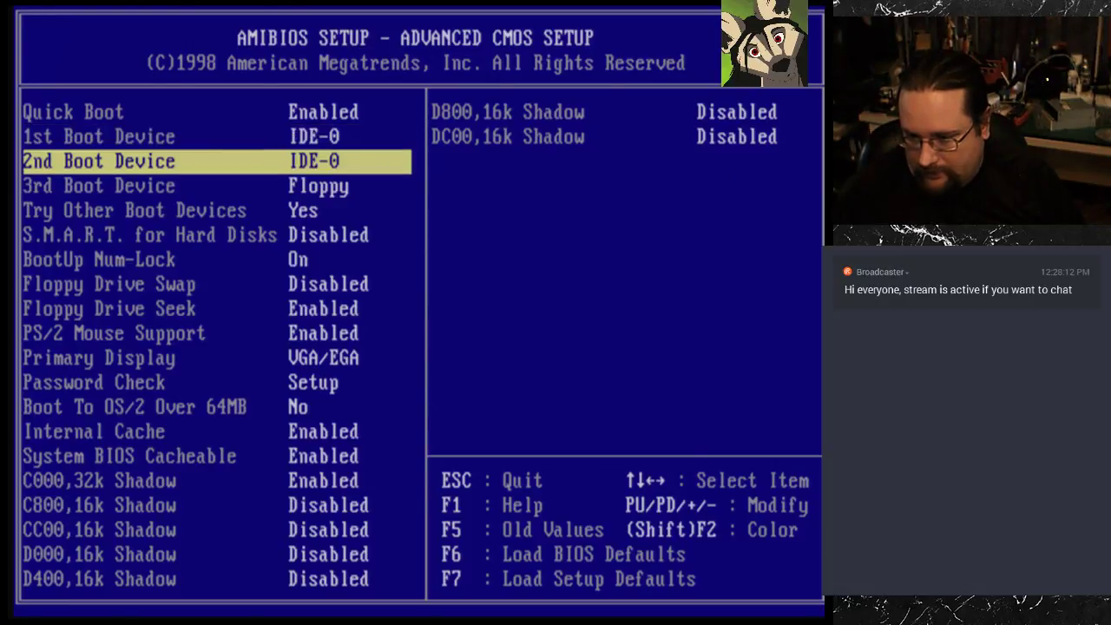
{"action": "key", "text": "Page_Down"}
{"action": "key", "text": "Page_Down"}
{"action": "key", "text": "Page_Down"}
{"action": "key", "text": "Page_Down"}
{"action": "key", "text": "Page_Down"}
{"action": "key", "text": "Page_Down"}
{"action": "key", "text": "Page_Up"}
{"action": "key", "text": "Escape"}
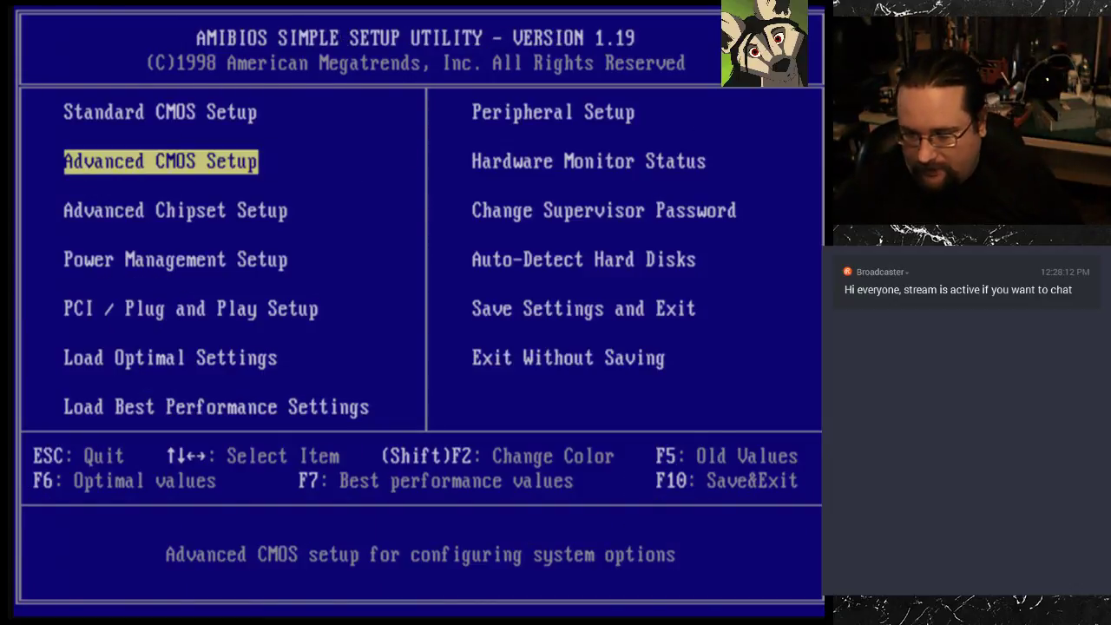
Step: Save the boot order changes and exit the BIOS setup
{"action": "key", "text": "Right"}
{"action": "key", "text": "Down"}
{"action": "key", "text": "Down"}
{"action": "key", "text": "Down"}
{"action": "key", "text": "Return"}
{"action": "key", "text": "Return"}
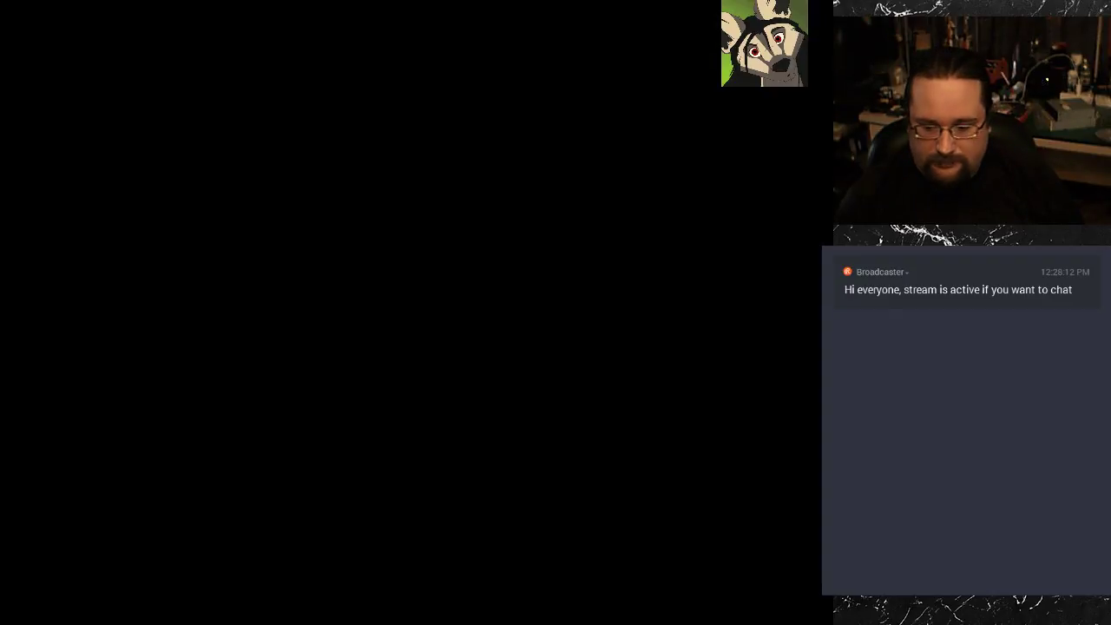
Step: Leave the BIOS setup utility once more with Save Settings and Exit
{"action": "key", "text": "Right"}
{"action": "key", "text": "Down"}
{"action": "key", "text": "Down"}
{"action": "key", "text": "Down"}
{"action": "key", "text": "Down"}
{"action": "key", "text": "Return"}
{"action": "key", "text": "Return"}
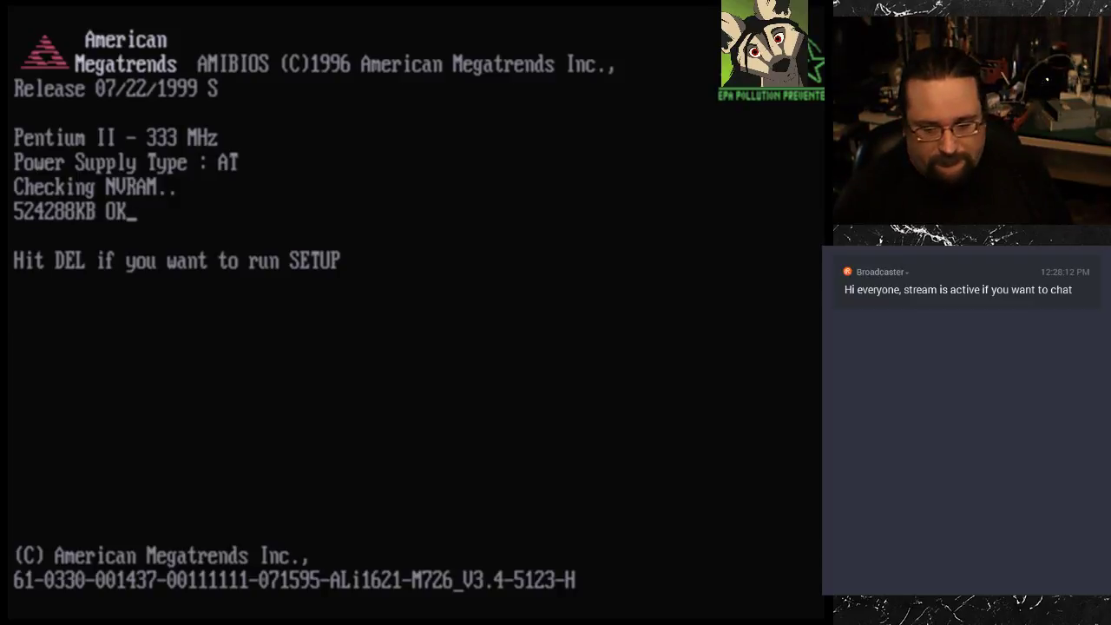
Step: Start Windows 98 in Safe mode from the Startup Menu and dismiss the safe mode notice
{"action": "key", "text": "Delete"}
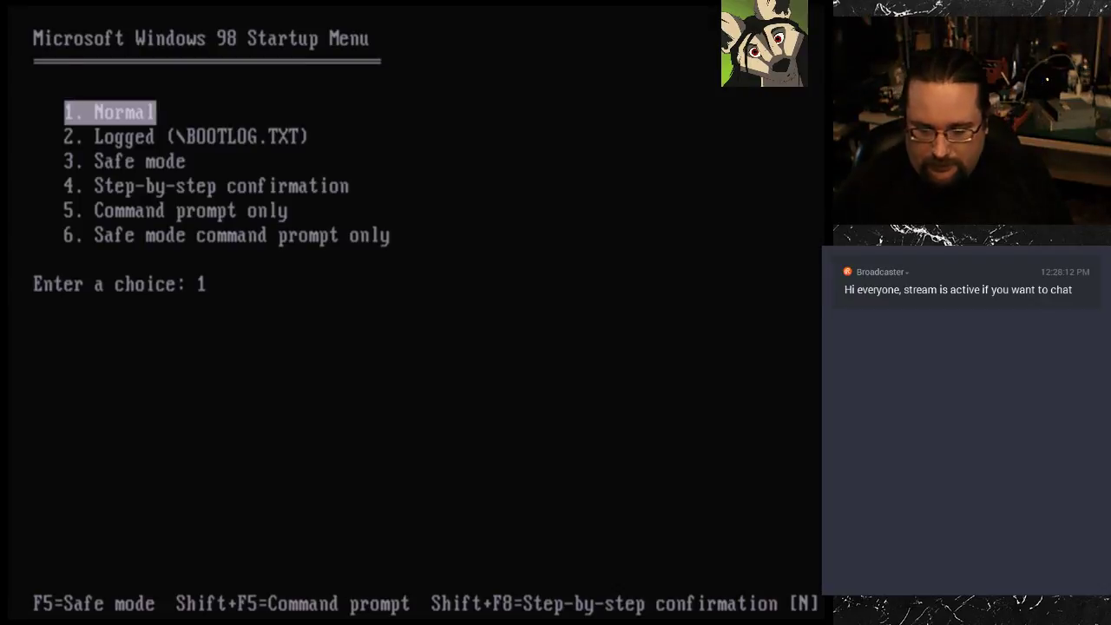
{"action": "key", "text": "Down"}
{"action": "key", "text": "Down"}
{"action": "key", "text": "Down"}
{"action": "key", "text": "Up"}
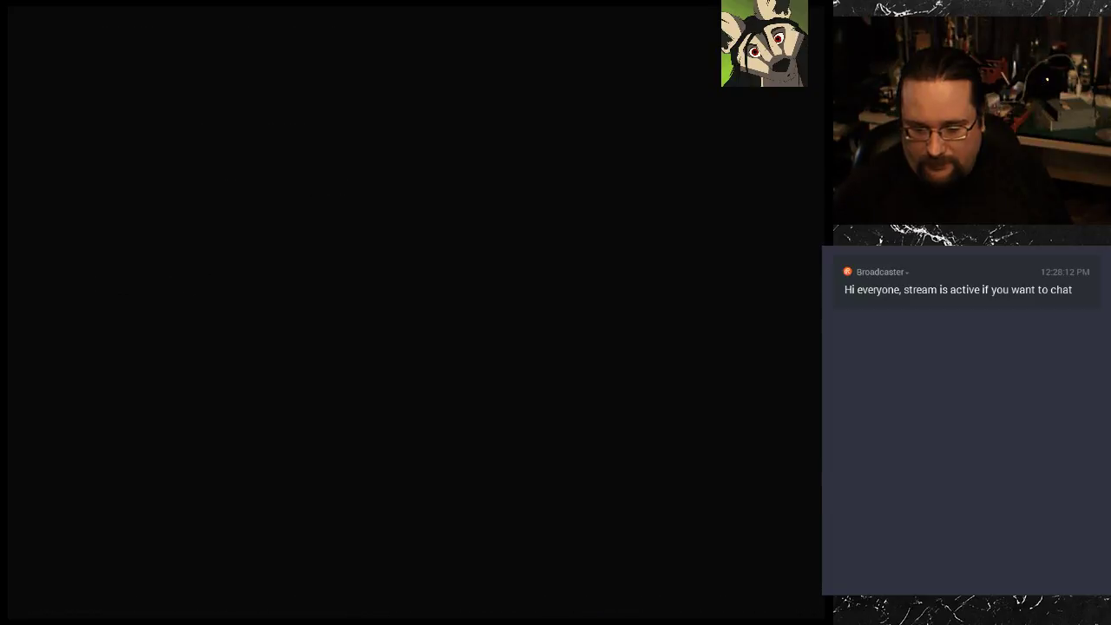
{"action": "key", "text": "Return"}
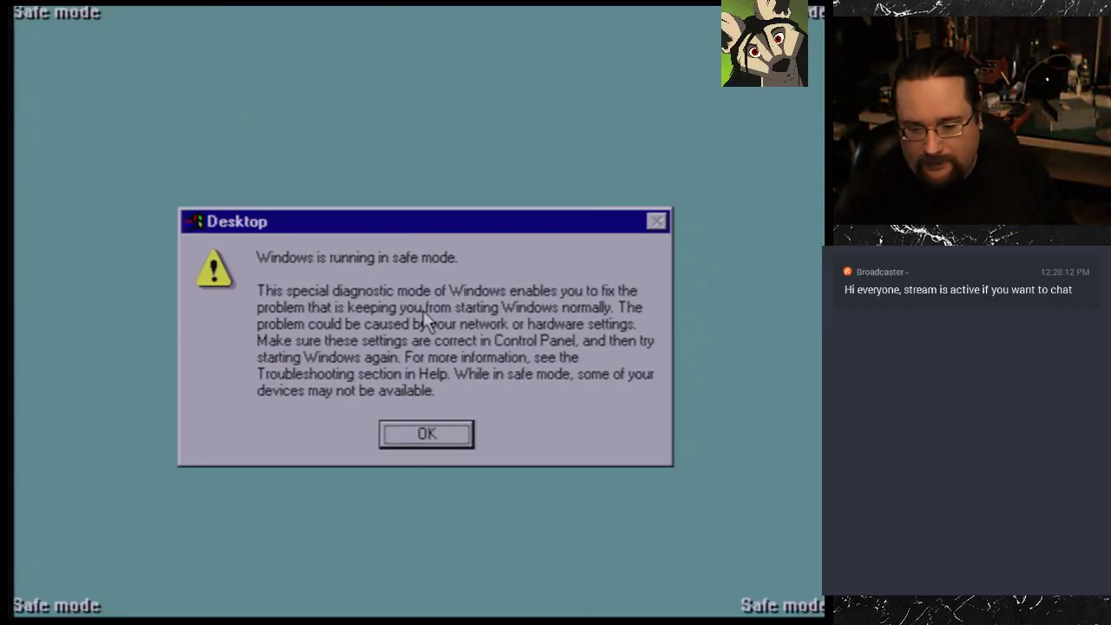
{"action": "key", "text": "Return"}
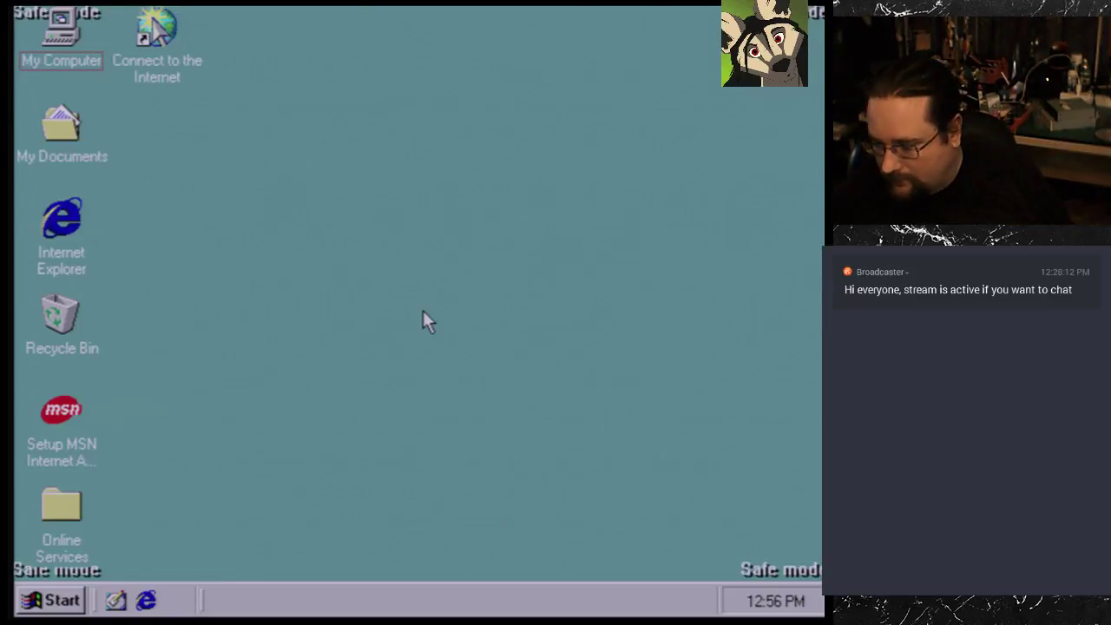
Step: Open My Computer and Control Panel
{"action": "left_click", "coordinate": [61, 34]}
{"action": "left_click", "coordinate": [135, 161]}
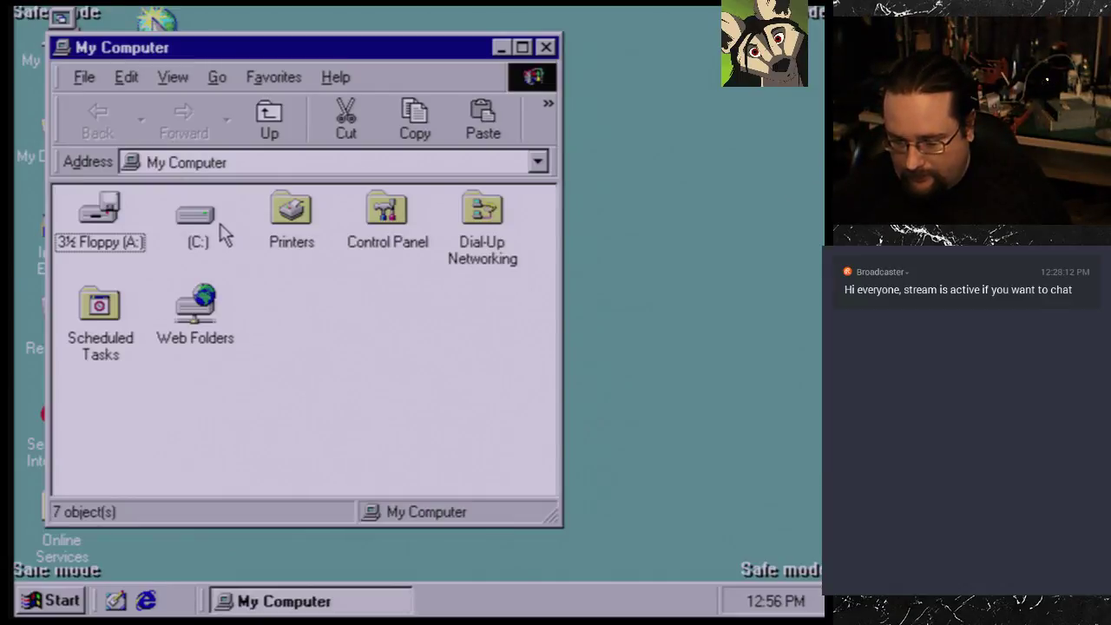
{"action": "left_click", "coordinate": [52, 599]}
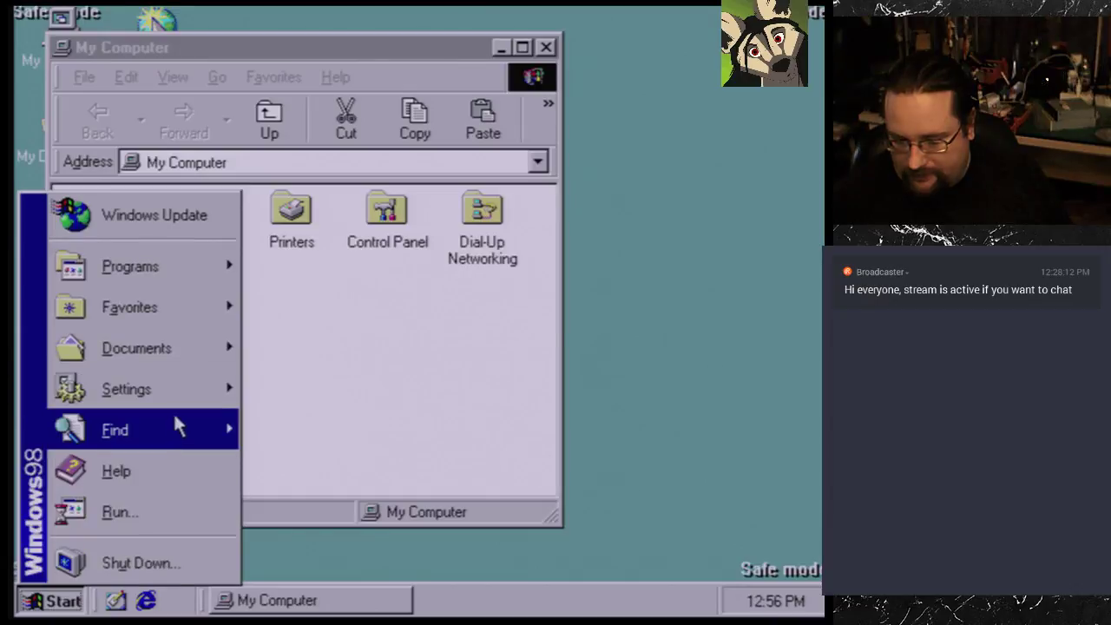
{"action": "mouse_move", "coordinate": [178, 392]}
{"action": "left_click", "coordinate": [314, 388]}
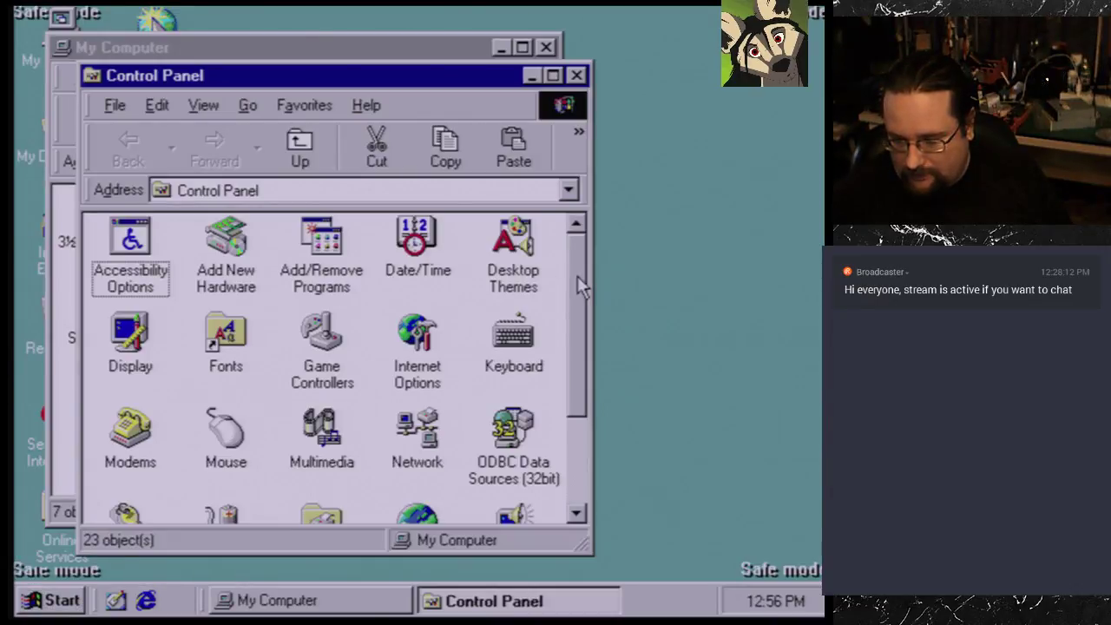
Step: Open the S3D display adapter's driver properties through Device Manager and start updating its driver
{"action": "left_click_drag", "start_coordinate": [578, 275], "coordinate": [578, 451]}
{"action": "double_click", "coordinate": [130, 480]}
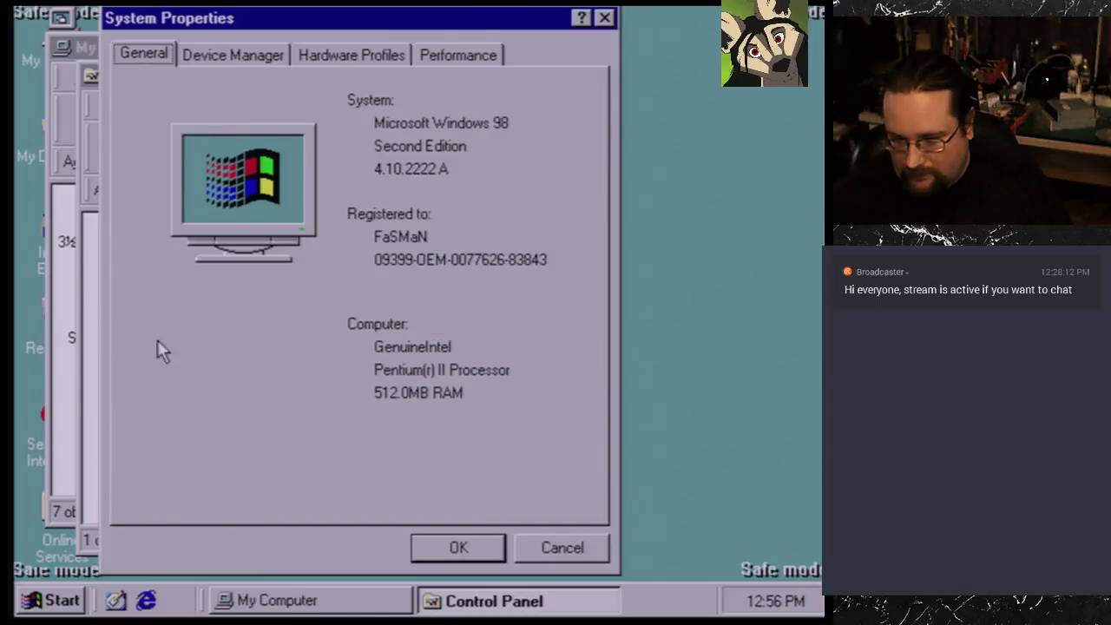
{"action": "left_click", "coordinate": [208, 64]}
{"action": "double_click", "coordinate": [249, 193]}
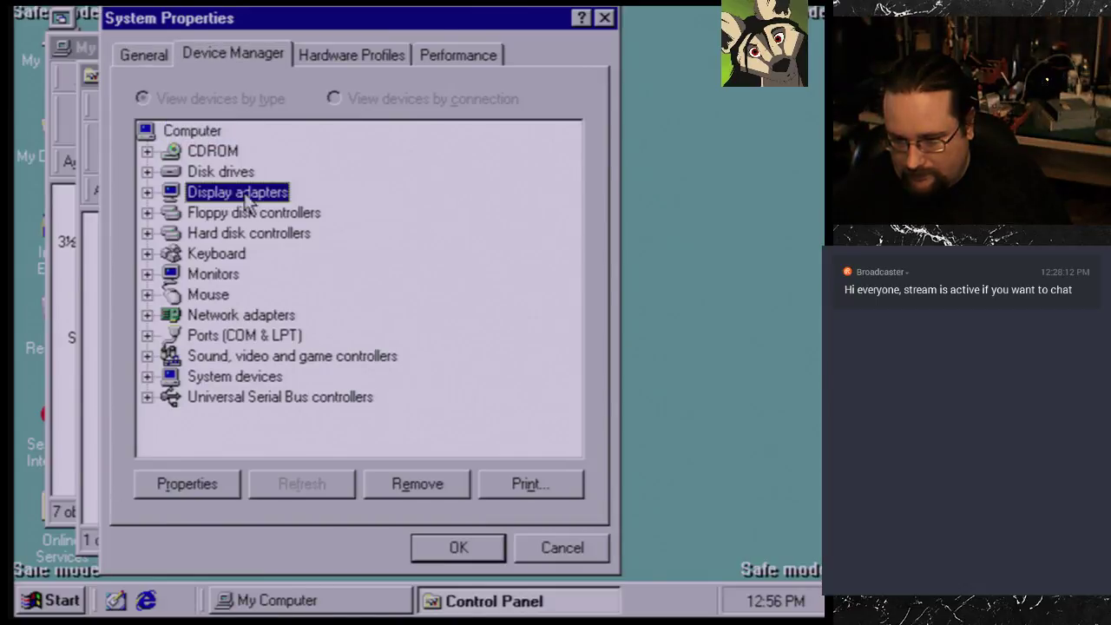
{"action": "double_click", "coordinate": [258, 211]}
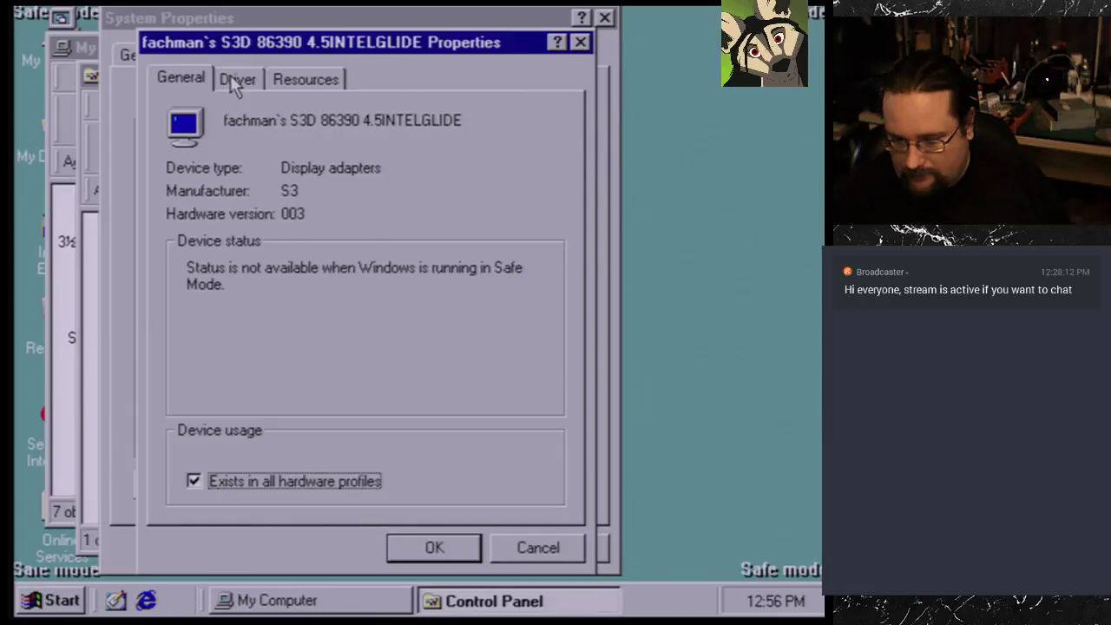
{"action": "left_click", "coordinate": [237, 80]}
{"action": "left_click", "coordinate": [508, 491]}
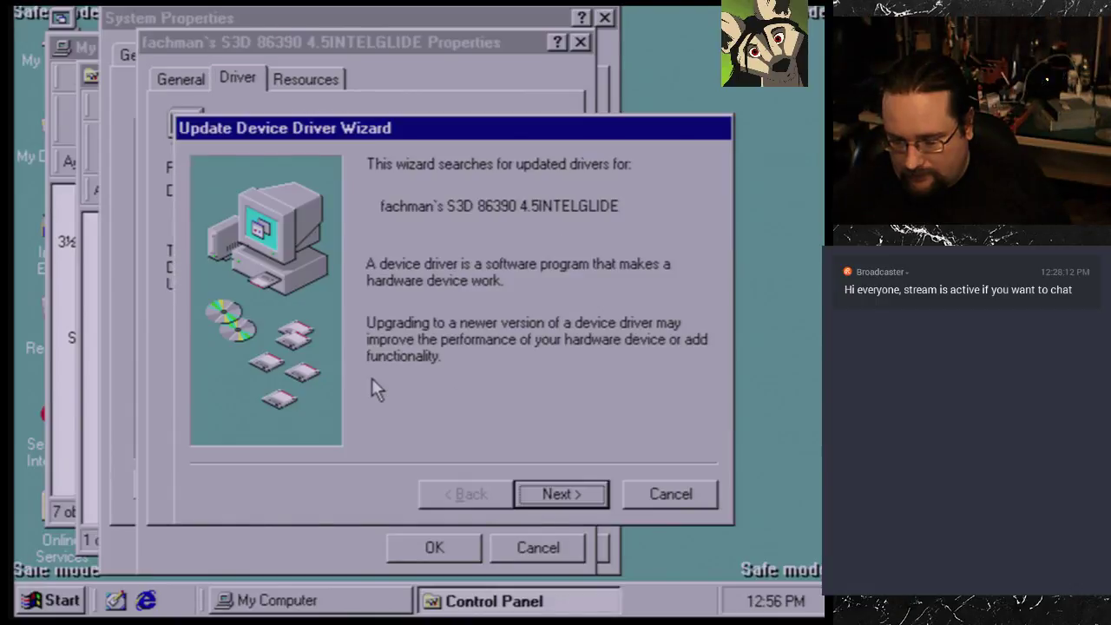
Step: Choose to list all drivers in a specific location and start browsing for a driver on disk
{"action": "left_click", "coordinate": [563, 491]}
{"action": "left_click", "coordinate": [440, 272]}
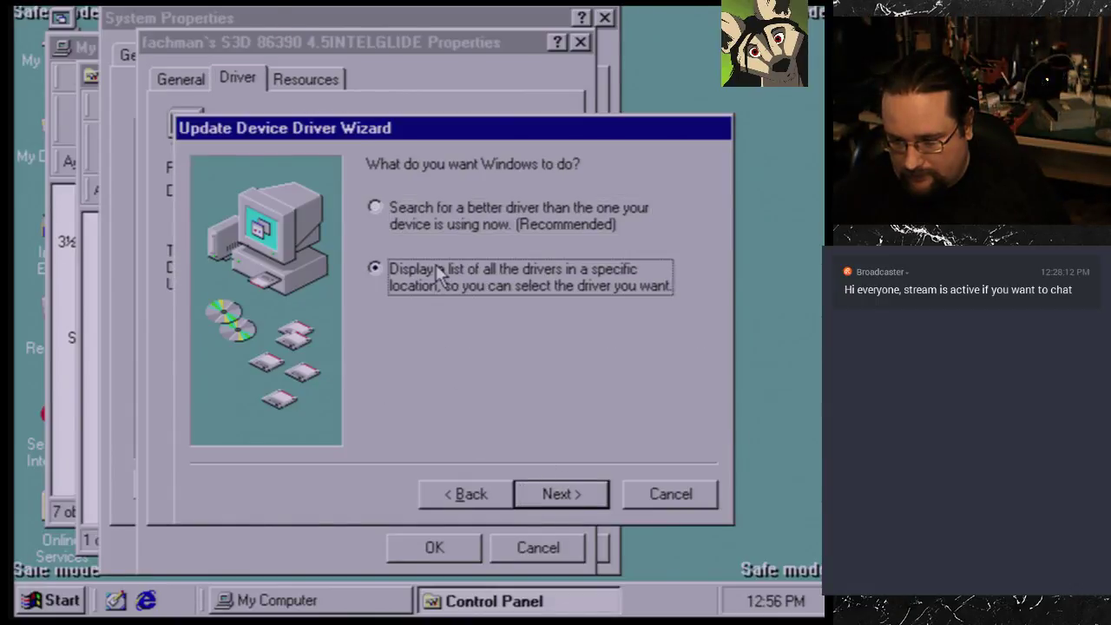
{"action": "left_click", "coordinate": [559, 492]}
{"action": "left_click", "coordinate": [596, 492]}
{"action": "left_click", "coordinate": [618, 425]}
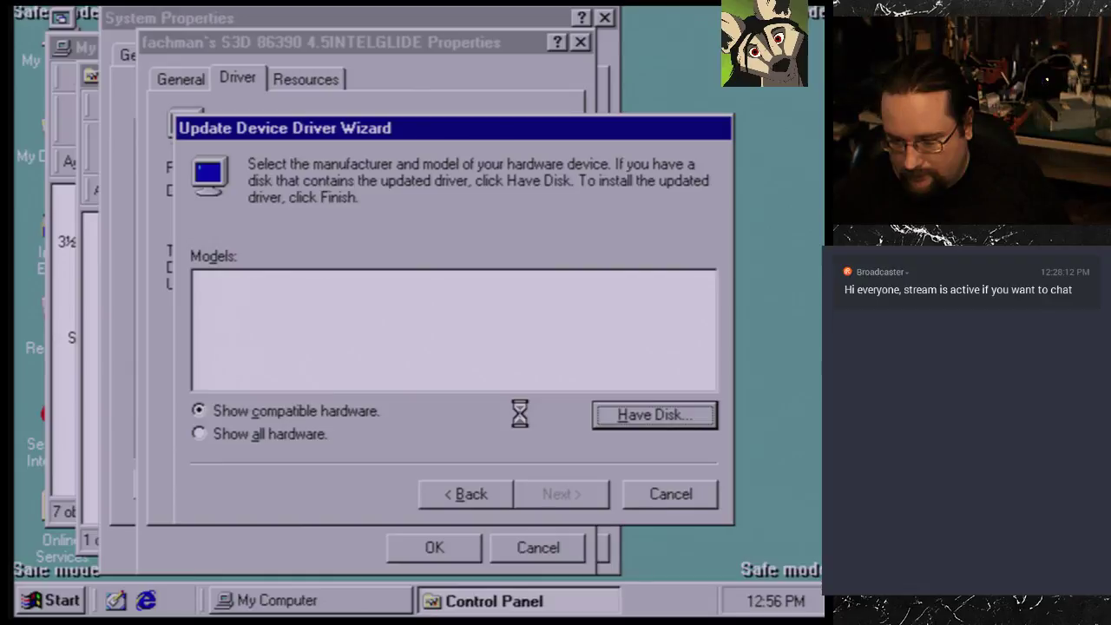
{"action": "left_click", "coordinate": [639, 356]}
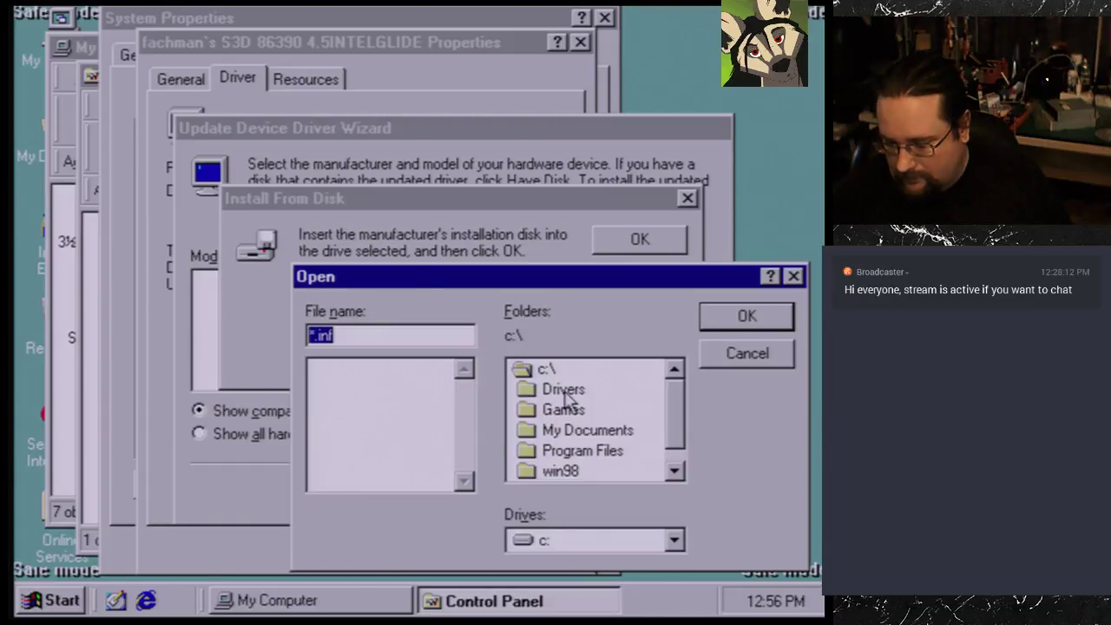
Step: Load savage4.inf from C:\Drivers\82031w9xrowlogo\s3_agp as the driver source
{"action": "double_click", "coordinate": [564, 391]}
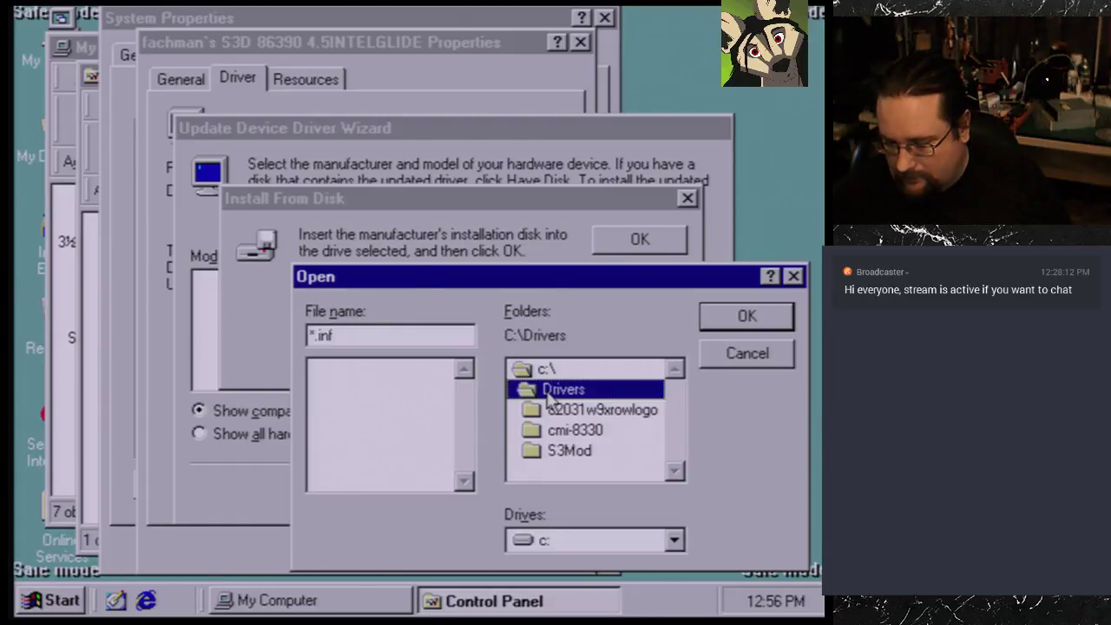
{"action": "double_click", "coordinate": [578, 411]}
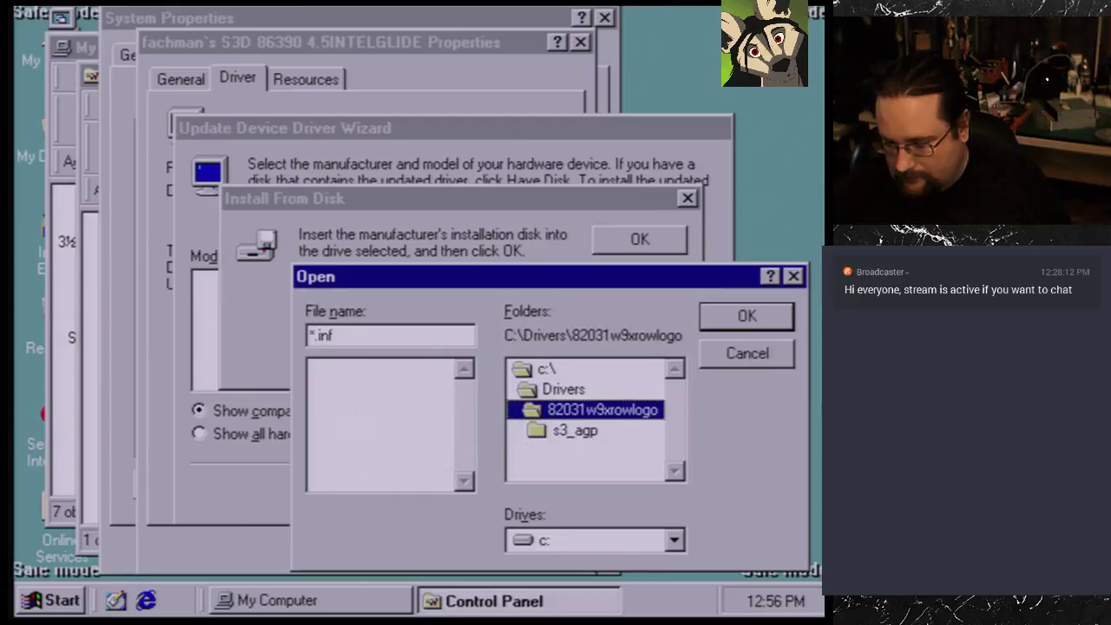
{"action": "double_click", "coordinate": [573, 431]}
{"action": "left_click", "coordinate": [753, 320]}
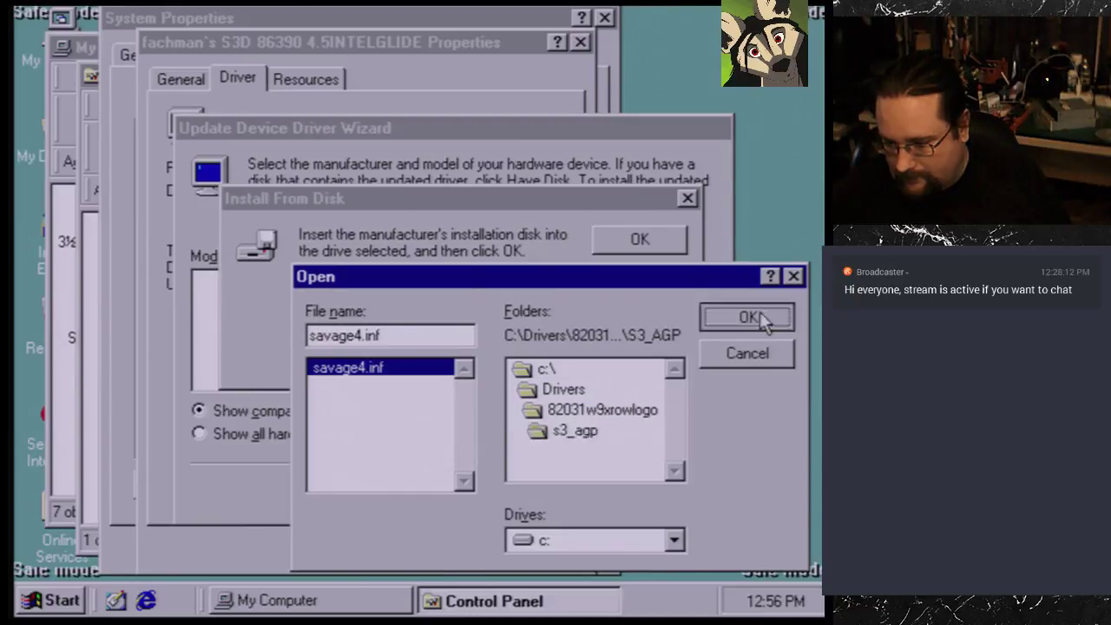
{"action": "left_click", "coordinate": [636, 248]}
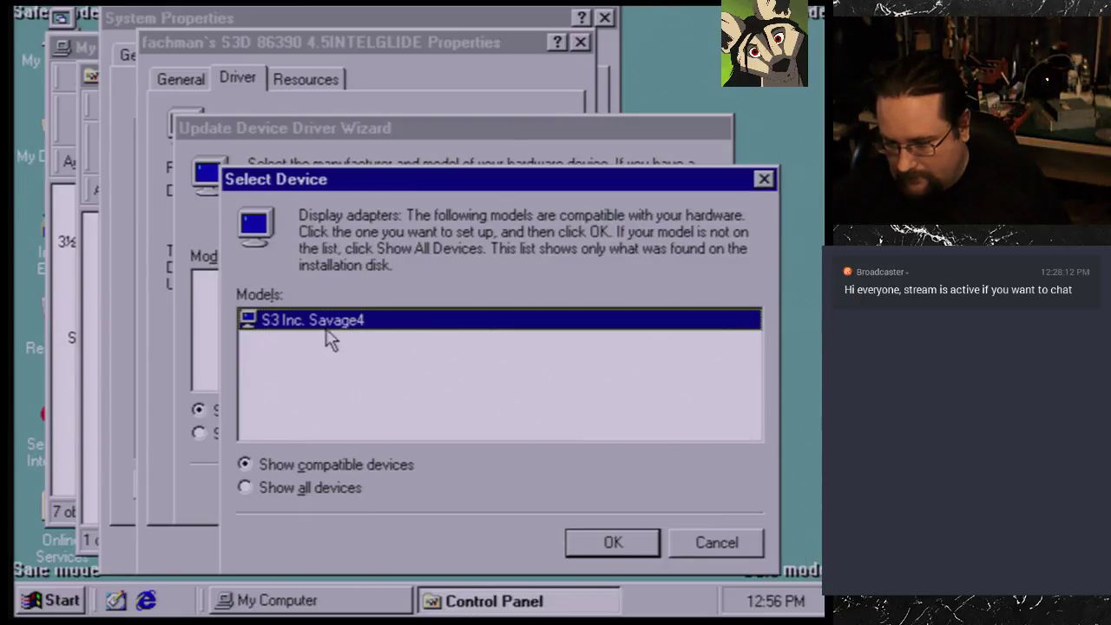
Step: Install the S3 Inc. Savage4 driver, finish the wizard and restart the computer
{"action": "left_click", "coordinate": [614, 542]}
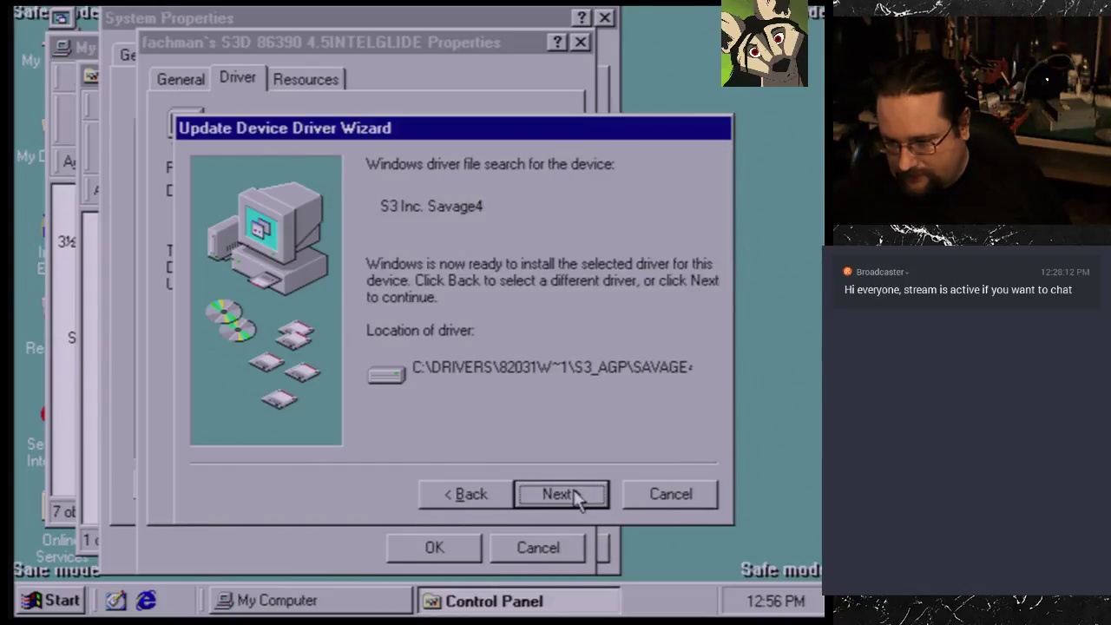
{"action": "left_click", "coordinate": [560, 494]}
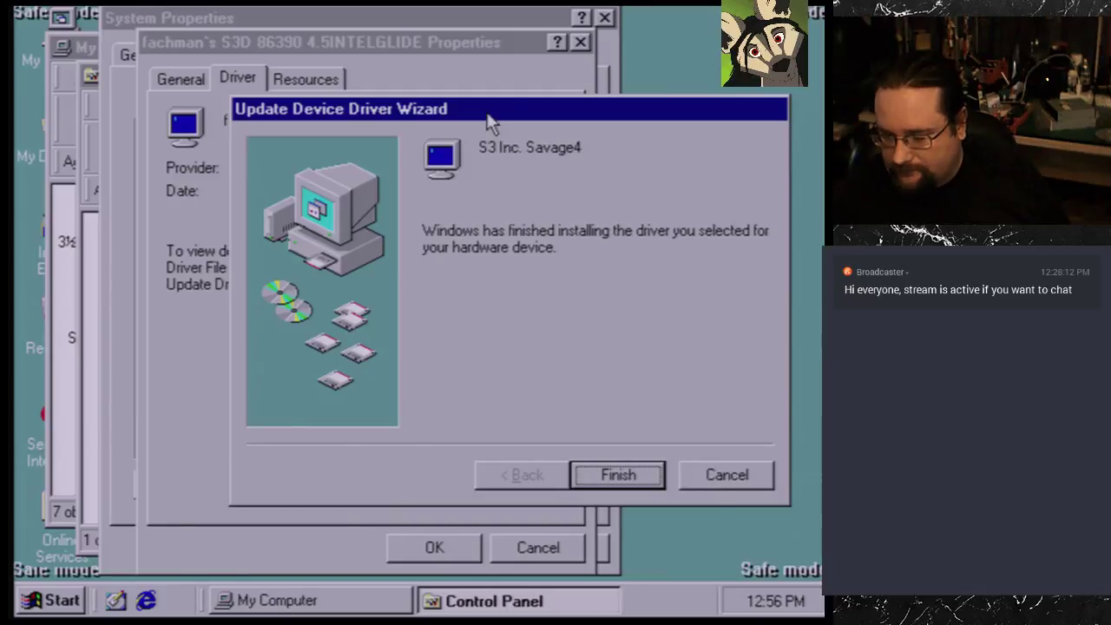
{"action": "left_click", "coordinate": [641, 483]}
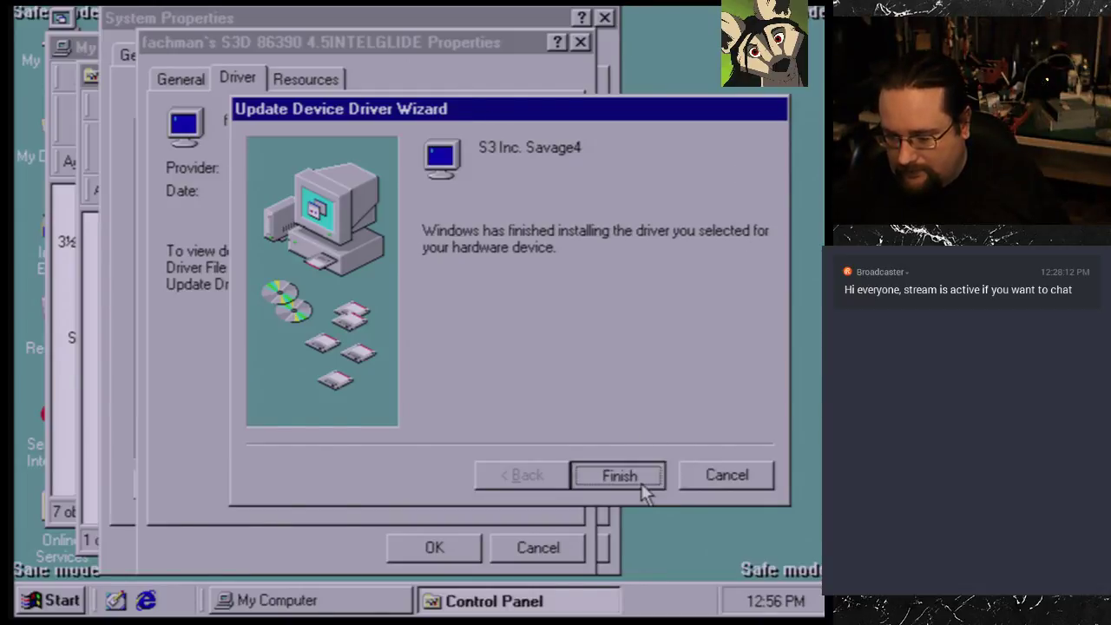
{"action": "left_click", "coordinate": [410, 380]}
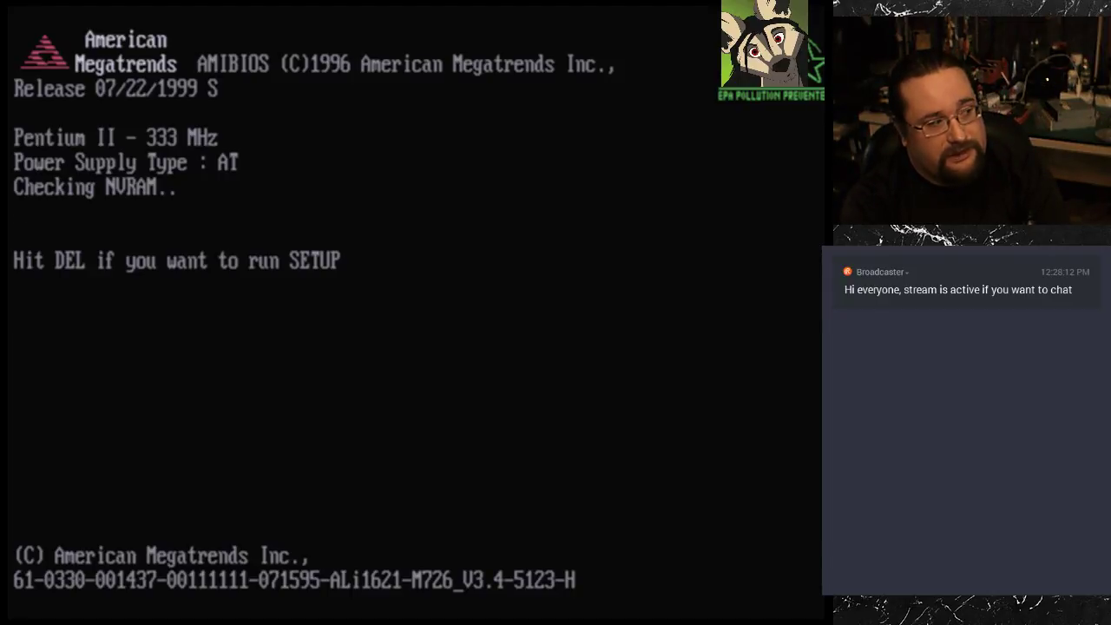
Step: Boot into Windows 98 normally and open My Computer
{"action": "key", "text": "Delete"}
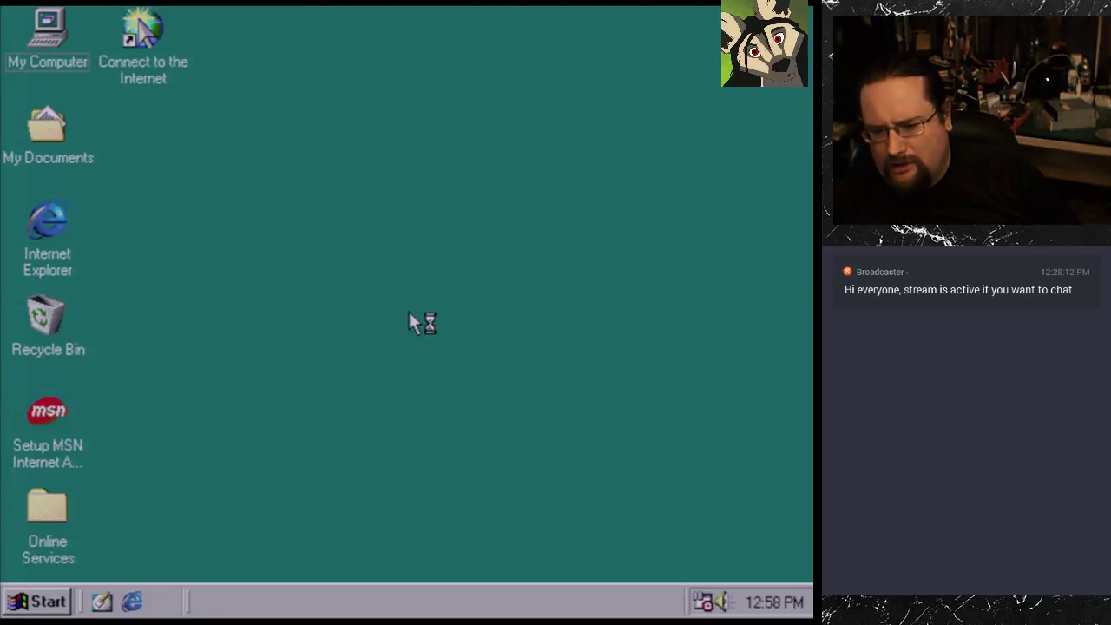
{"action": "key", "text": "Return"}
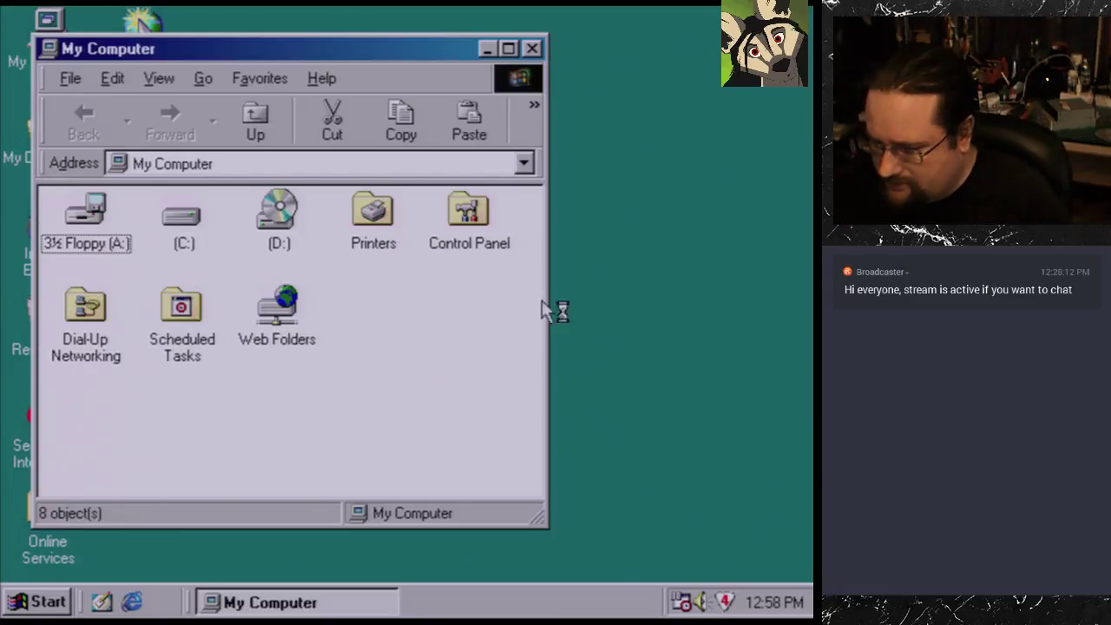
Step: Set the display to 1280 by 1024 pixels and True Color (32 bit) in Display Properties
{"action": "left_click", "coordinate": [666, 304]}
{"action": "right_click", "coordinate": [666, 304]}
{"action": "left_click", "coordinate": [614, 522]}
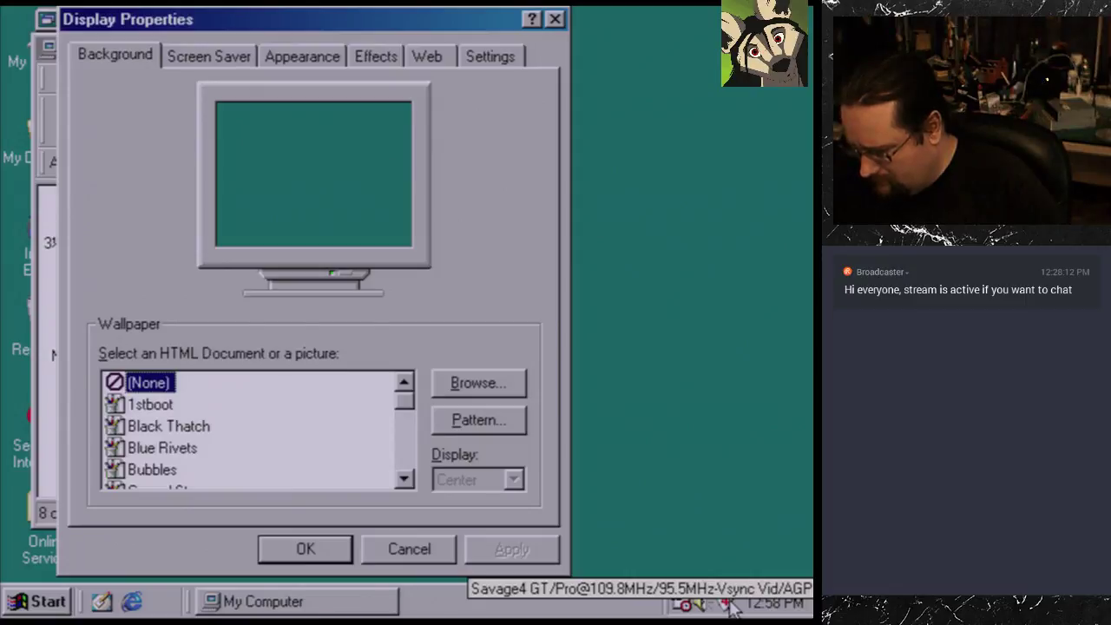
{"action": "left_click", "coordinate": [491, 56]}
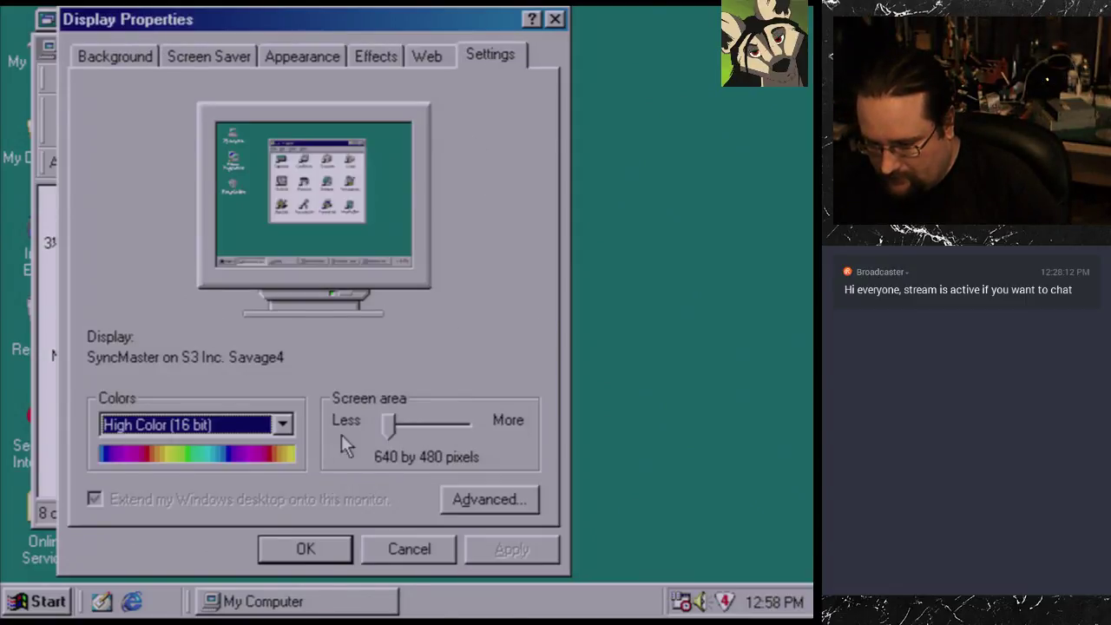
{"action": "left_click_drag", "start_coordinate": [393, 430], "coordinate": [472, 432]}
{"action": "left_click", "coordinate": [265, 432]}
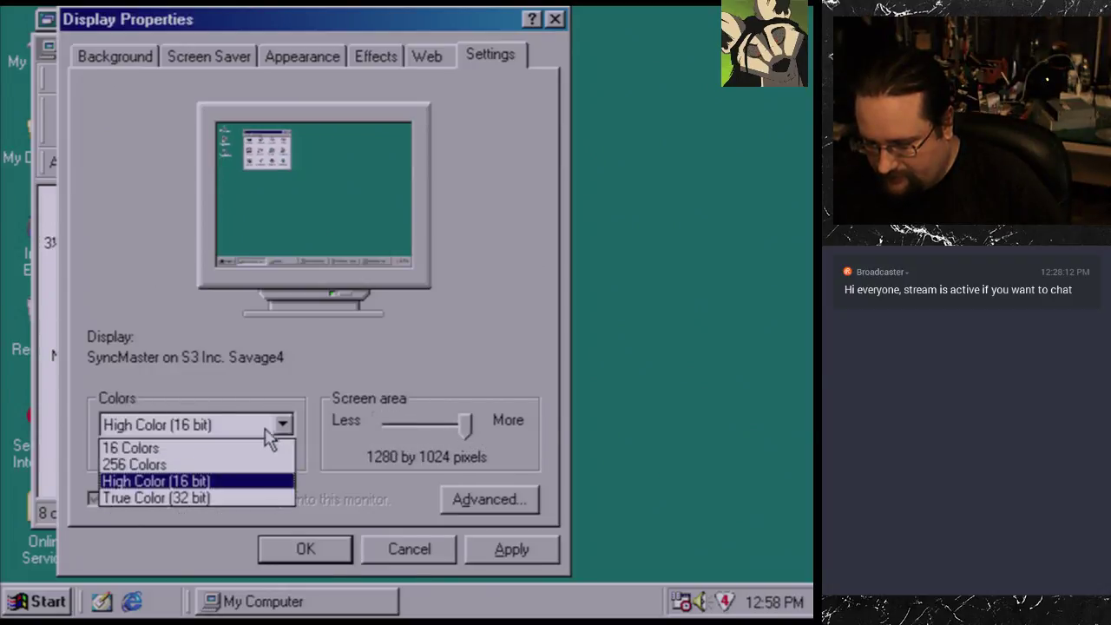
{"action": "left_click", "coordinate": [256, 496]}
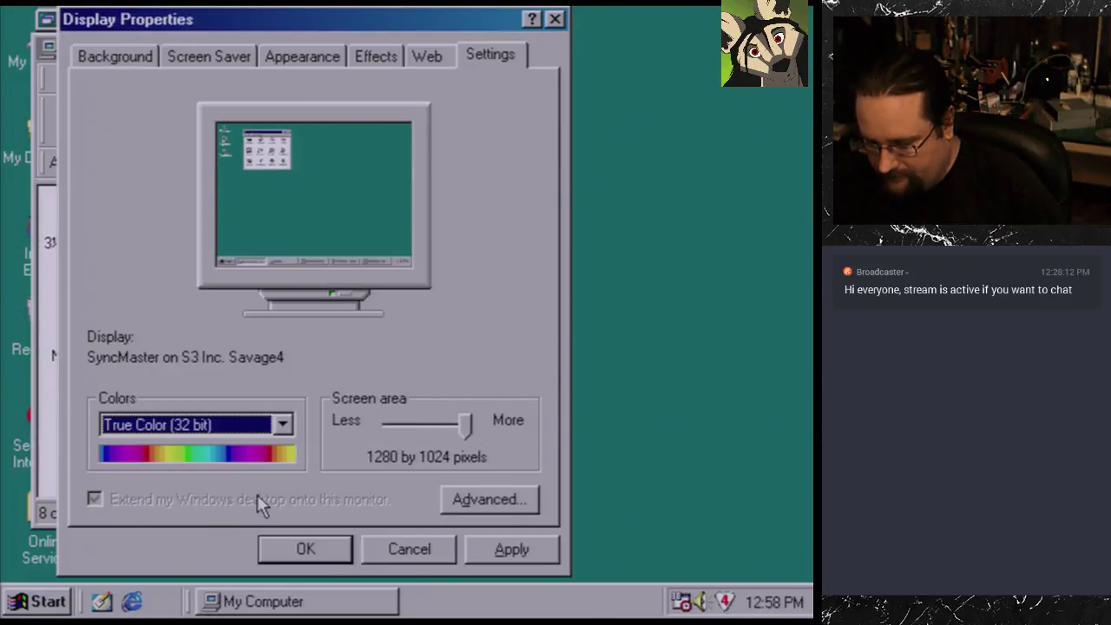
Step: Apply the new display settings, keep the resized desktop and close Display Properties
{"action": "left_click", "coordinate": [554, 547]}
{"action": "left_click", "coordinate": [545, 460]}
{"action": "left_click", "coordinate": [606, 493]}
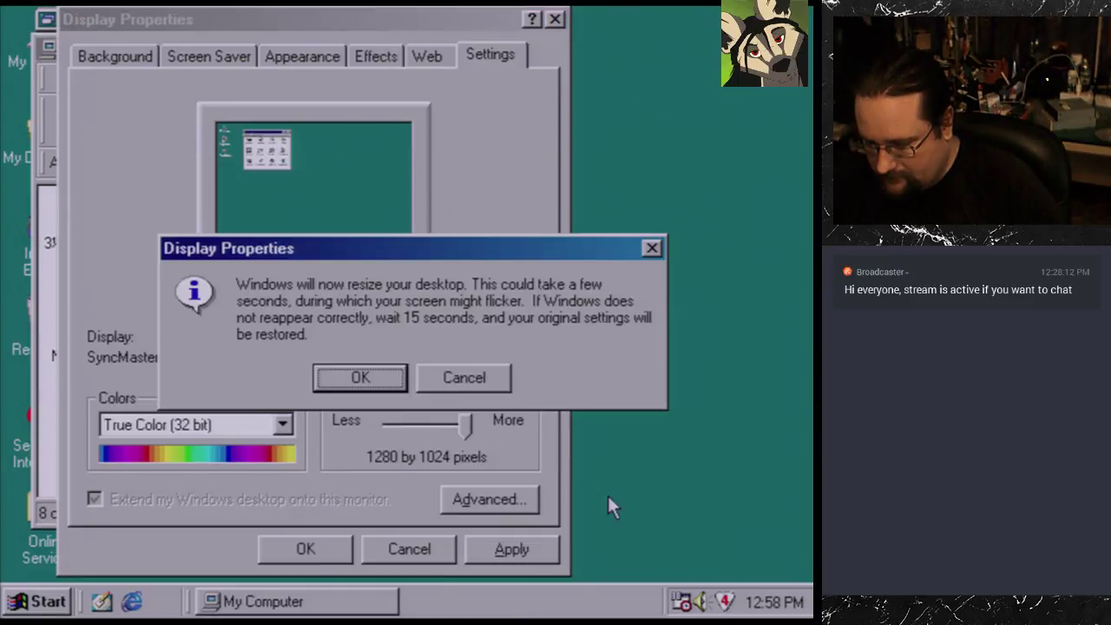
{"action": "left_click", "coordinate": [360, 378]}
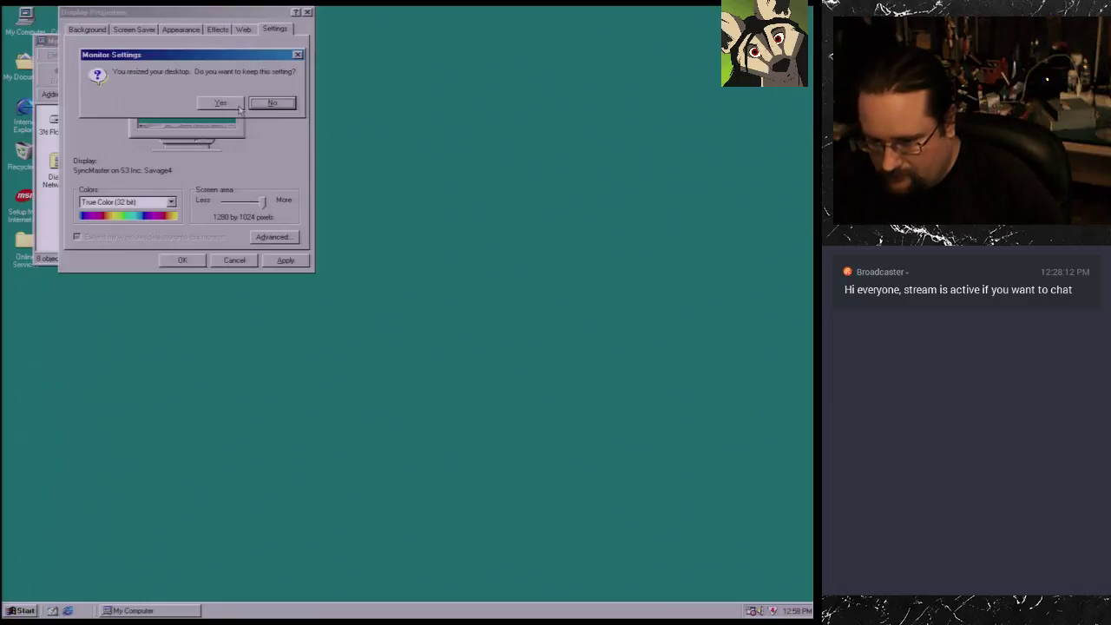
{"action": "left_click", "coordinate": [236, 106]}
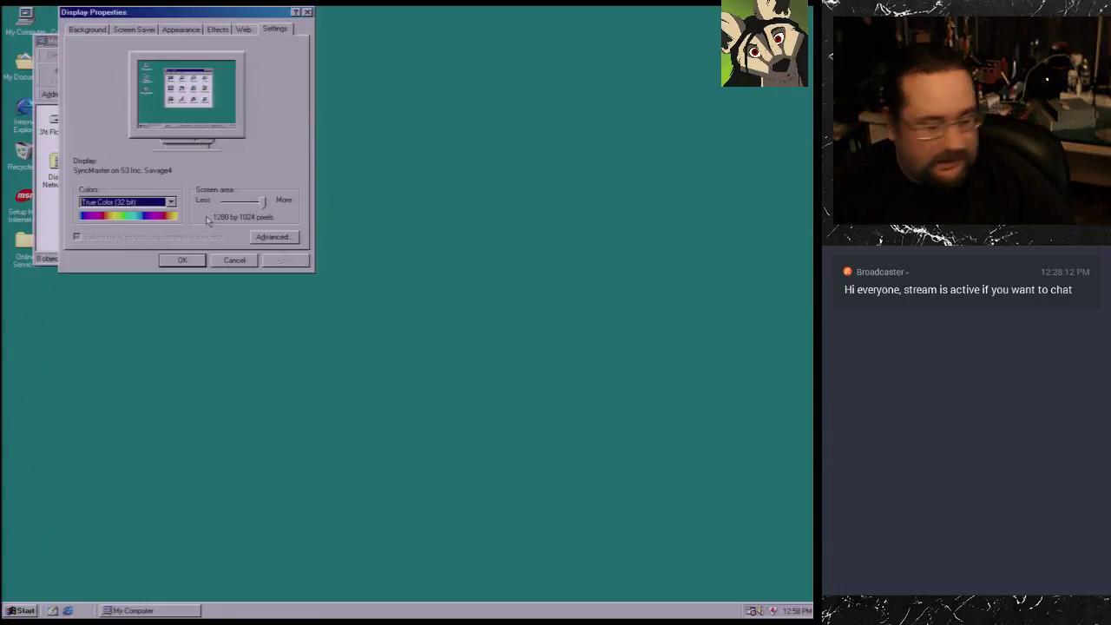
{"action": "left_click", "coordinate": [198, 261]}
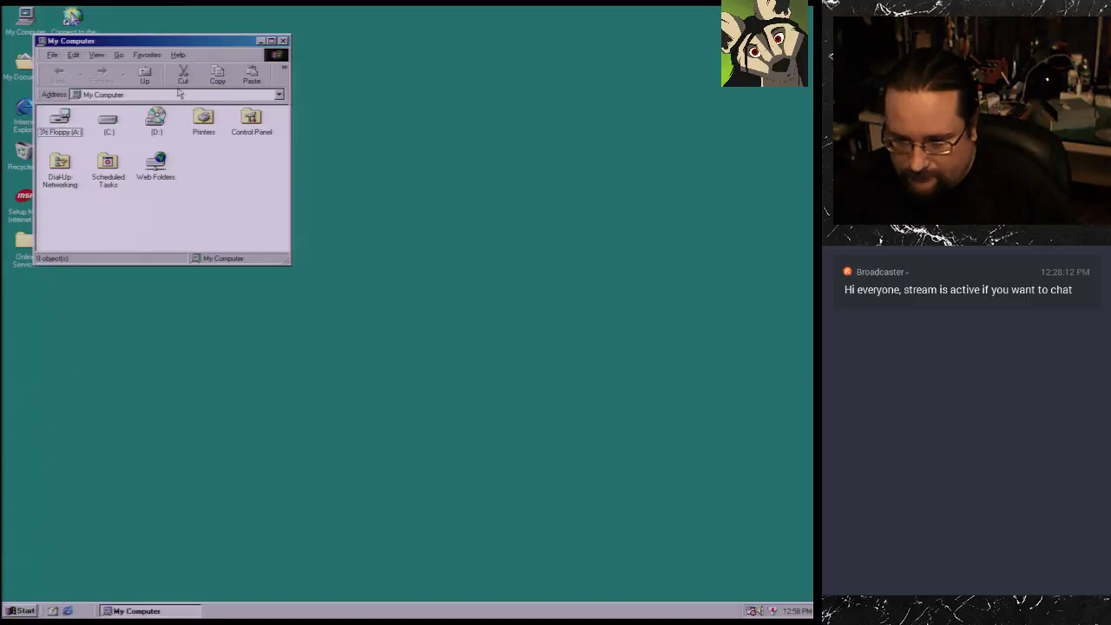
Step: Open the C:\Games\Doom folder from My Computer
{"action": "double_click", "coordinate": [196, 44]}
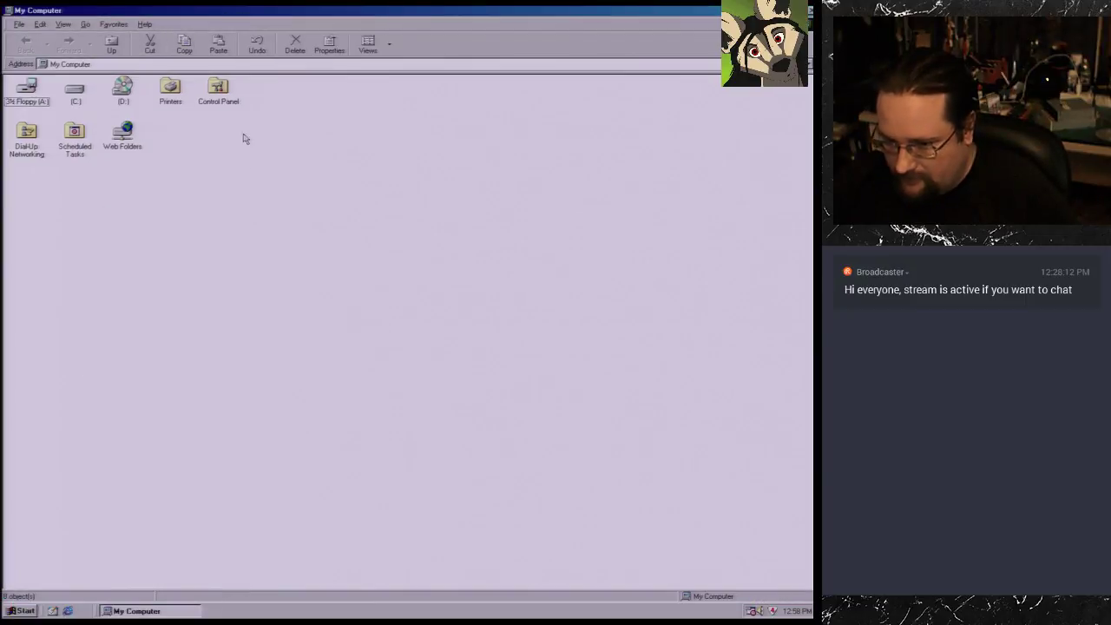
{"action": "double_click", "coordinate": [271, 16]}
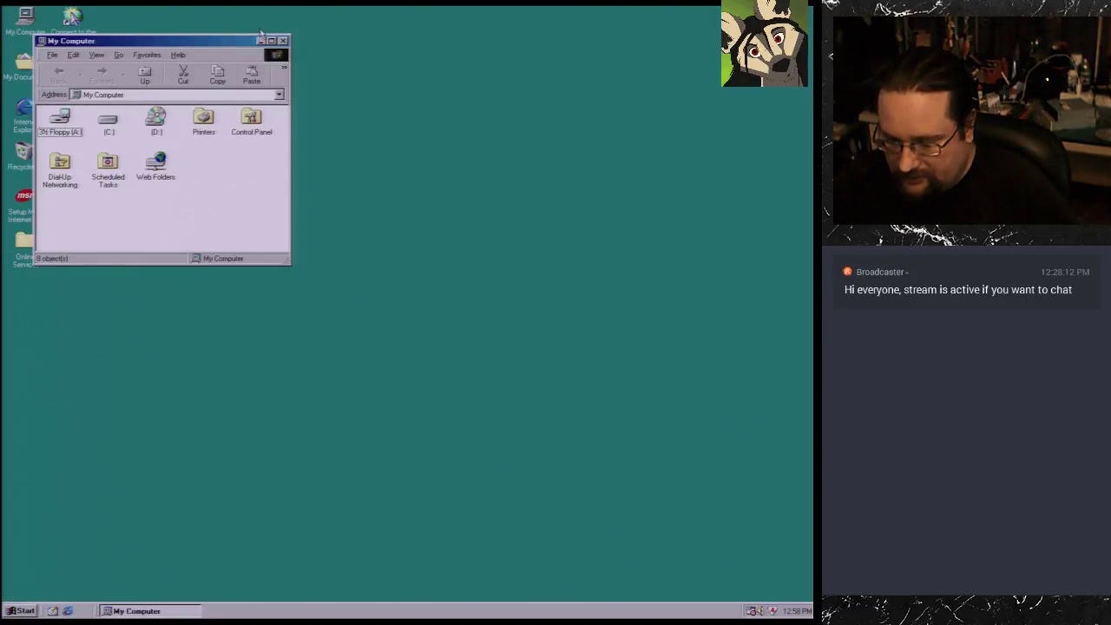
{"action": "double_click", "coordinate": [120, 128]}
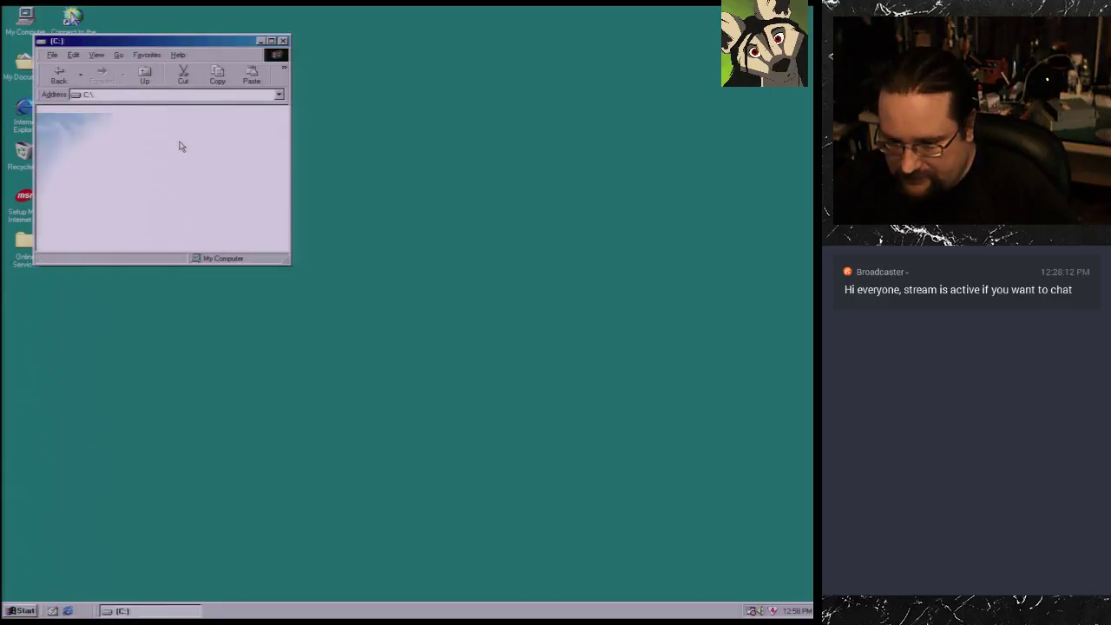
{"action": "left_click", "coordinate": [263, 145]}
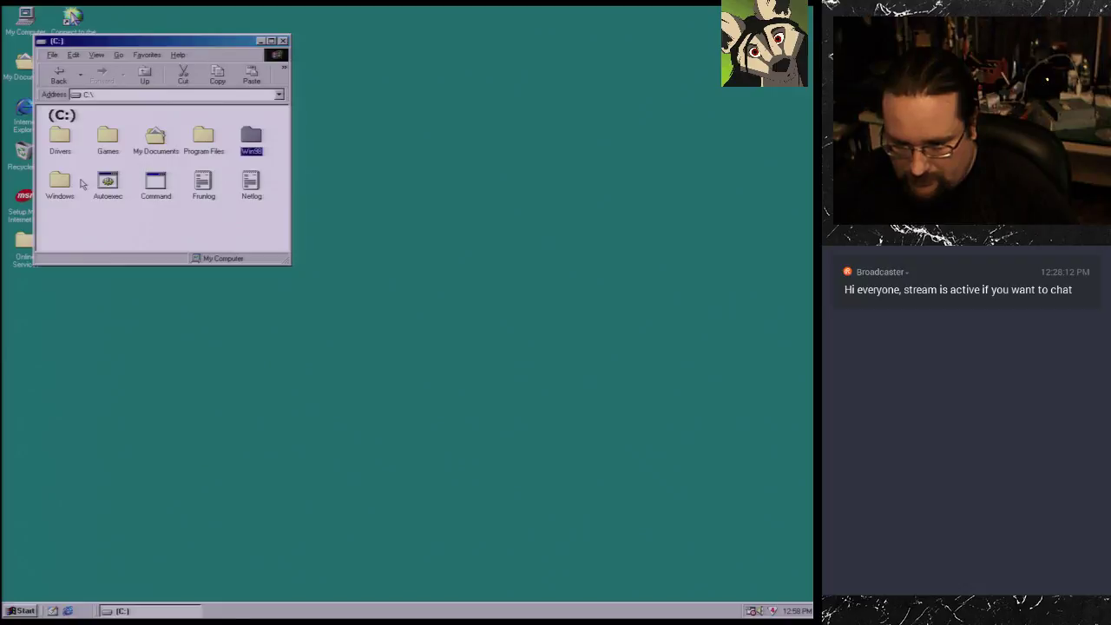
{"action": "double_click", "coordinate": [109, 139]}
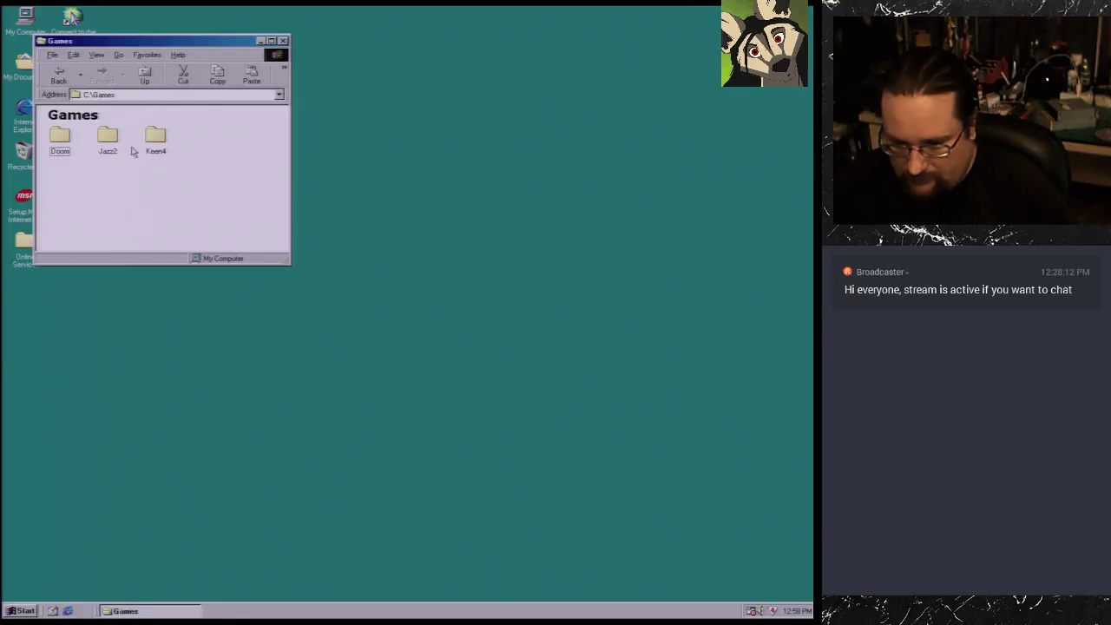
{"action": "double_click", "coordinate": [72, 146]}
Step: Find the Setup program in the Doom folder and run it
{"action": "scroll", "coordinate": [130, 191], "scroll_direction": "down", "scroll_amount": 2}
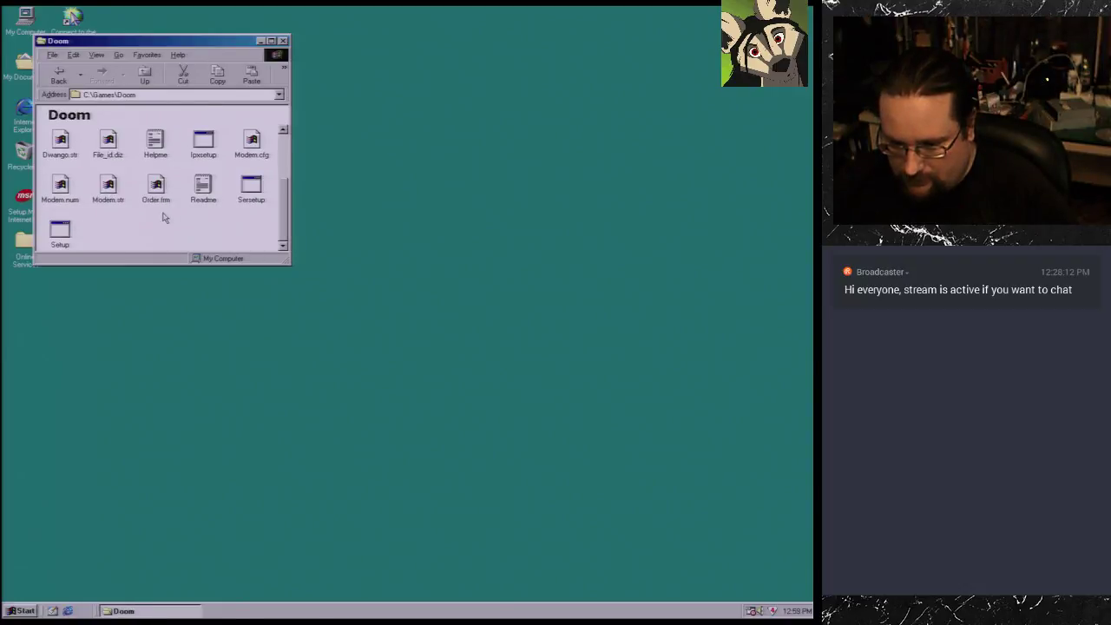
{"action": "left_click_drag", "start_coordinate": [287, 204], "coordinate": [289, 135]}
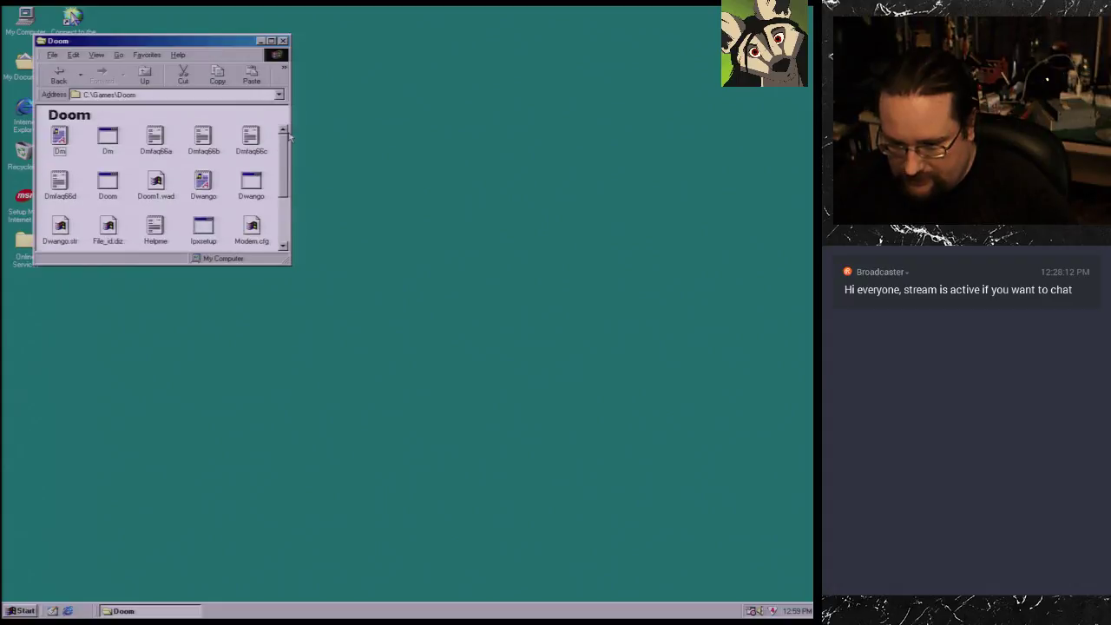
{"action": "scroll", "coordinate": [110, 237], "scroll_direction": "down", "scroll_amount": 3}
{"action": "double_click", "coordinate": [60, 231]}
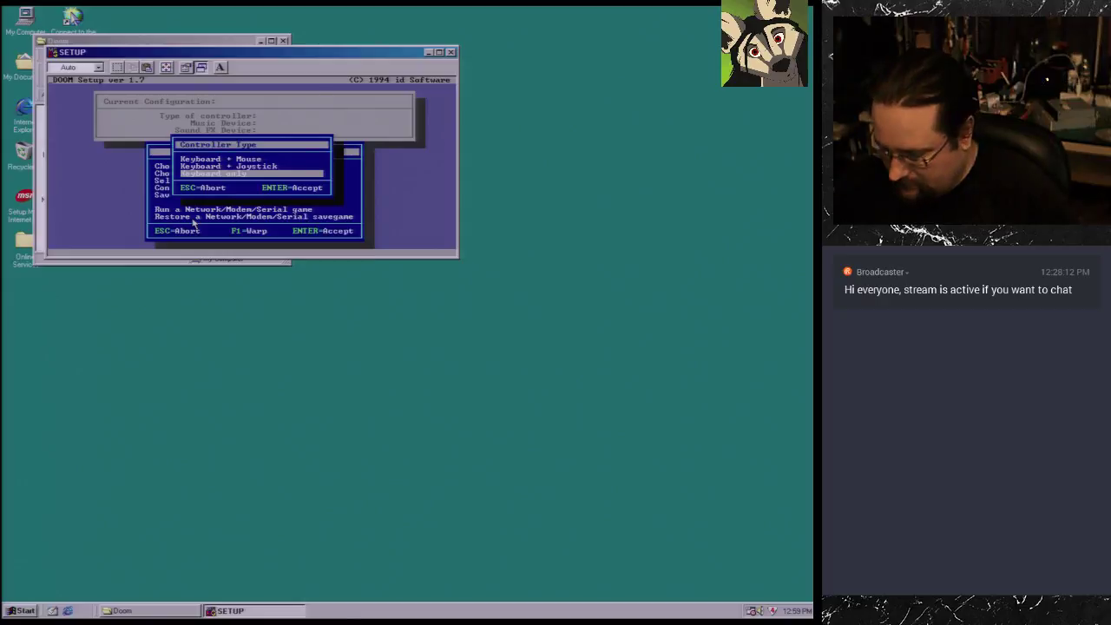
Step: Choose Keyboard only as the controller and Sound Blaster as both the music card and sound FX device, accepting the preselected card settings
{"action": "key", "text": "Return"}
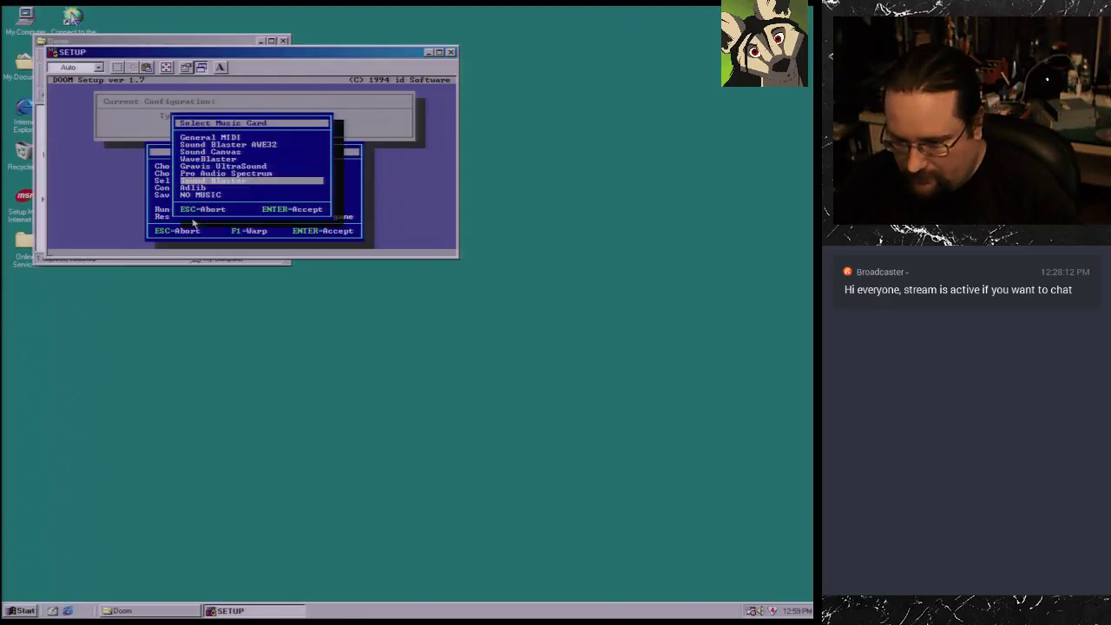
{"action": "key", "text": "Return"}
{"action": "key", "text": "Return"}
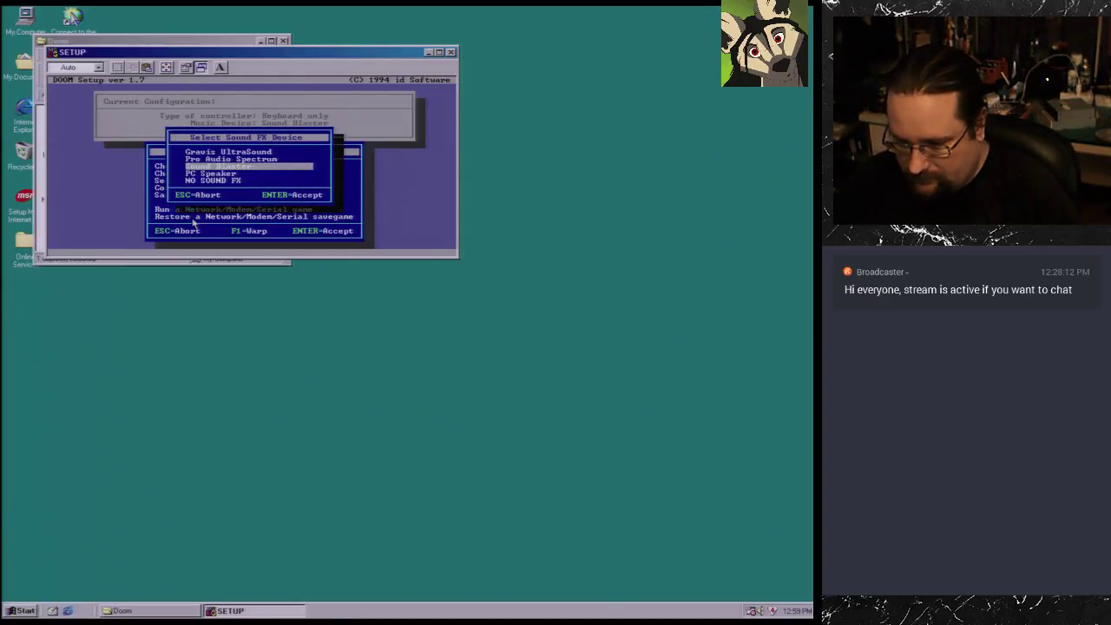
{"action": "key", "text": "Return"}
{"action": "key", "text": "Return"}
{"action": "key", "text": "Return"}
{"action": "key", "text": "Return"}
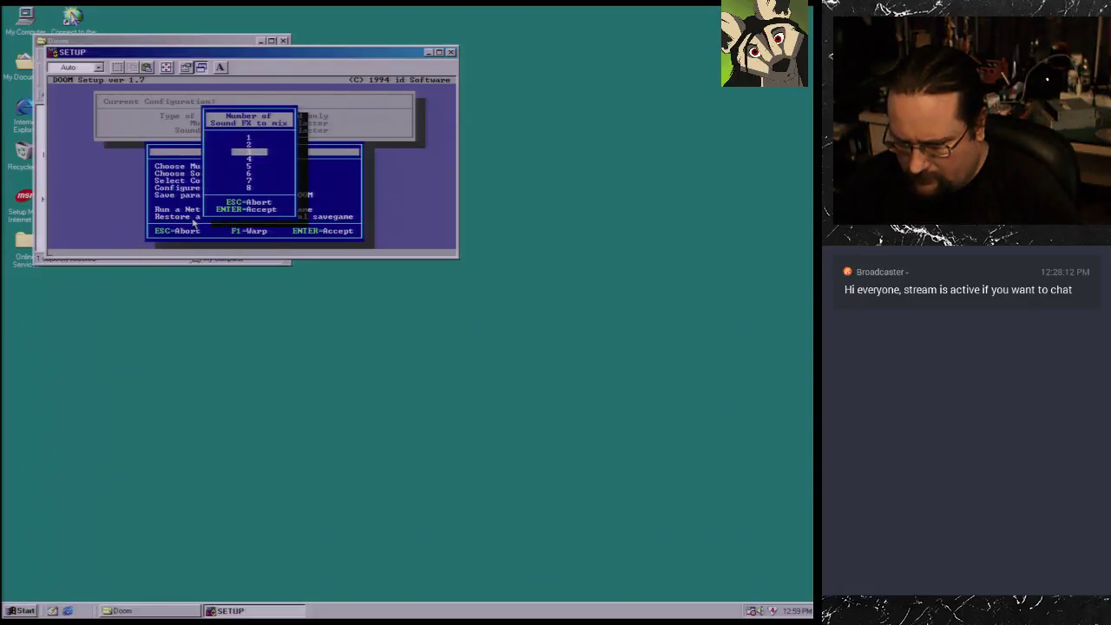
Step: Set the number of sound FX to mix to 8, save the parameters and launch DOOM
{"action": "key", "text": "Down"}
{"action": "key", "text": "Down"}
{"action": "key", "text": "Down"}
{"action": "key", "text": "Down"}
{"action": "key", "text": "Down"}
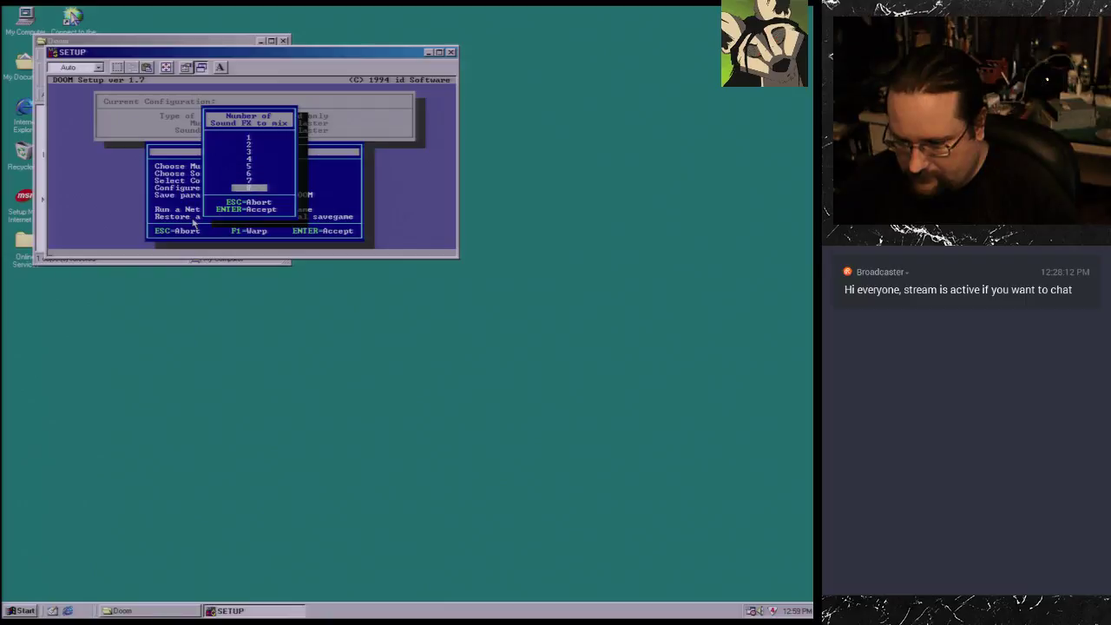
{"action": "key", "text": "Return"}
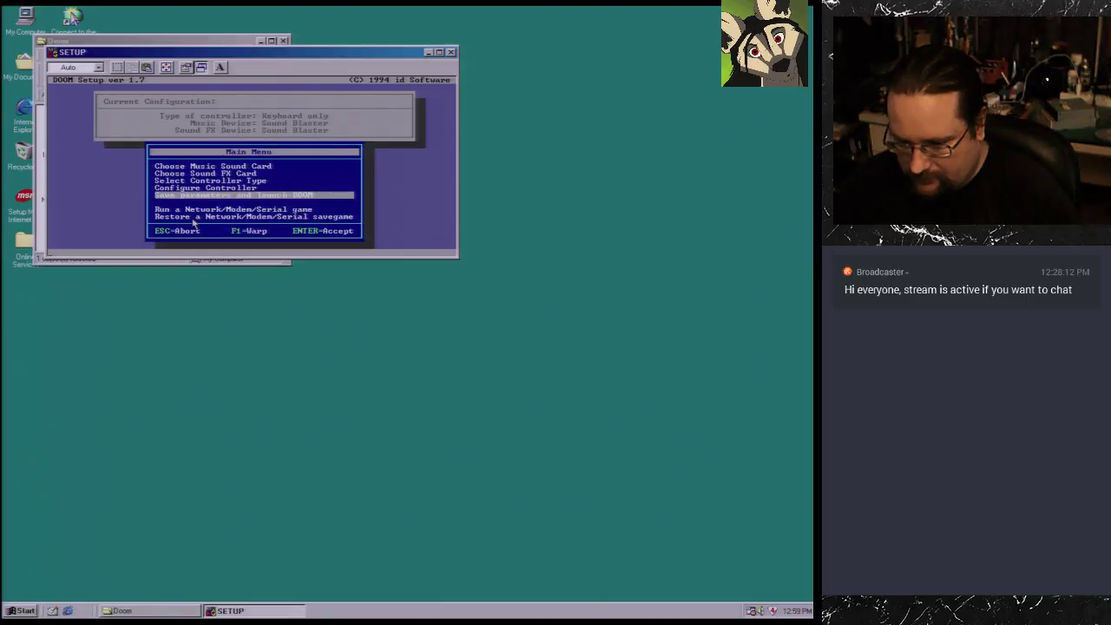
{"action": "key", "text": "Return"}
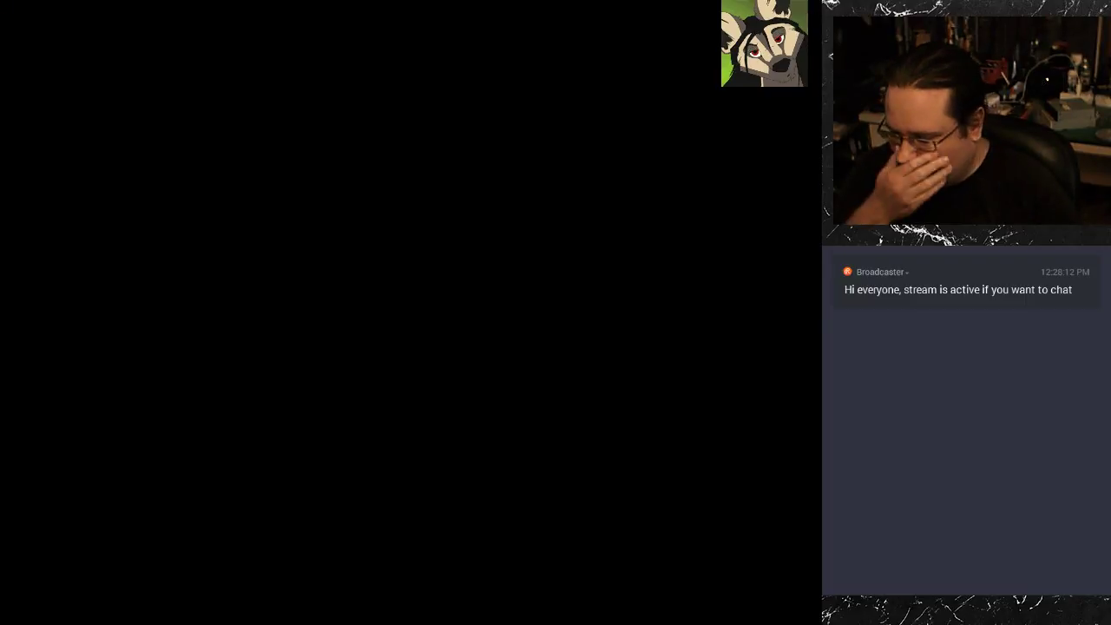
Step: Start a new game at the "I'm too young to die" skill level
{"action": "key", "text": "Escape"}
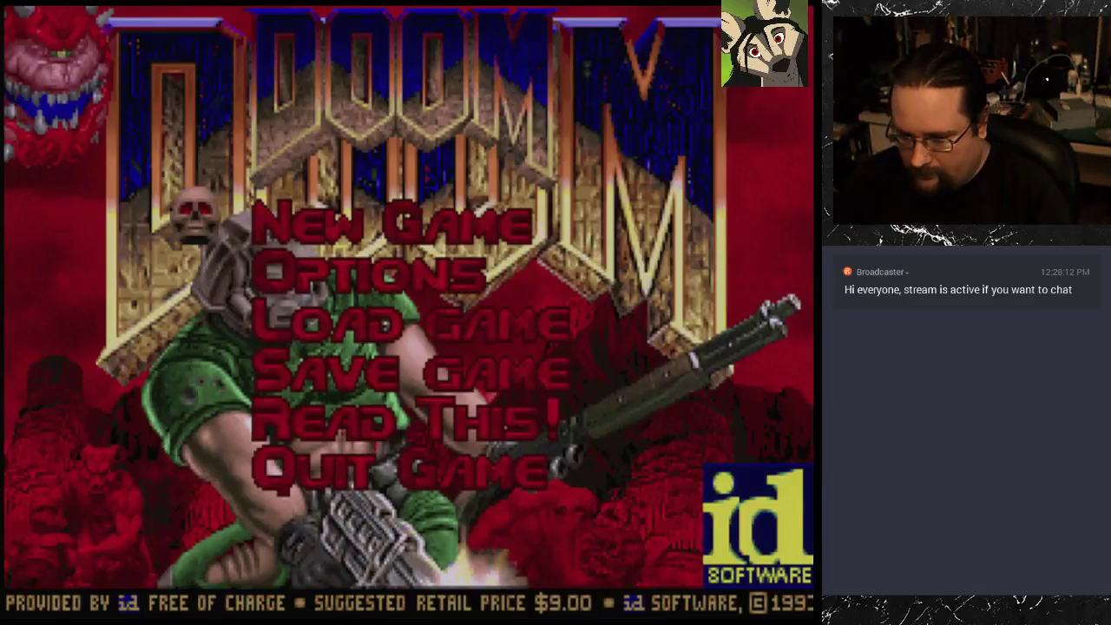
{"action": "key", "text": "Return"}
{"action": "key", "text": "Return"}
{"action": "key", "text": "Up"}
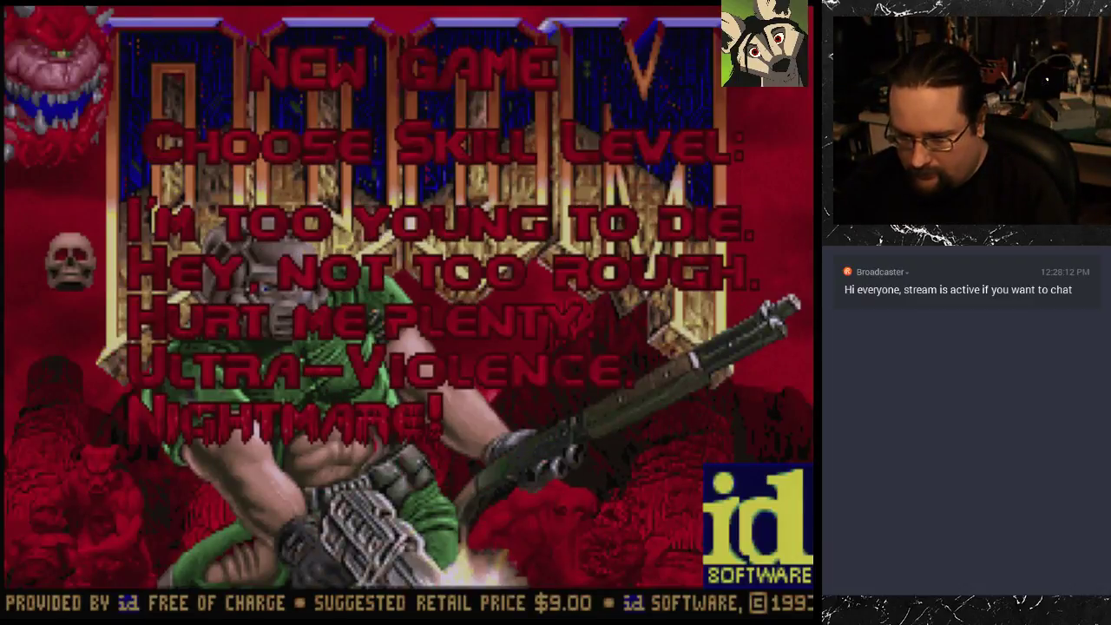
{"action": "key", "text": "Up"}
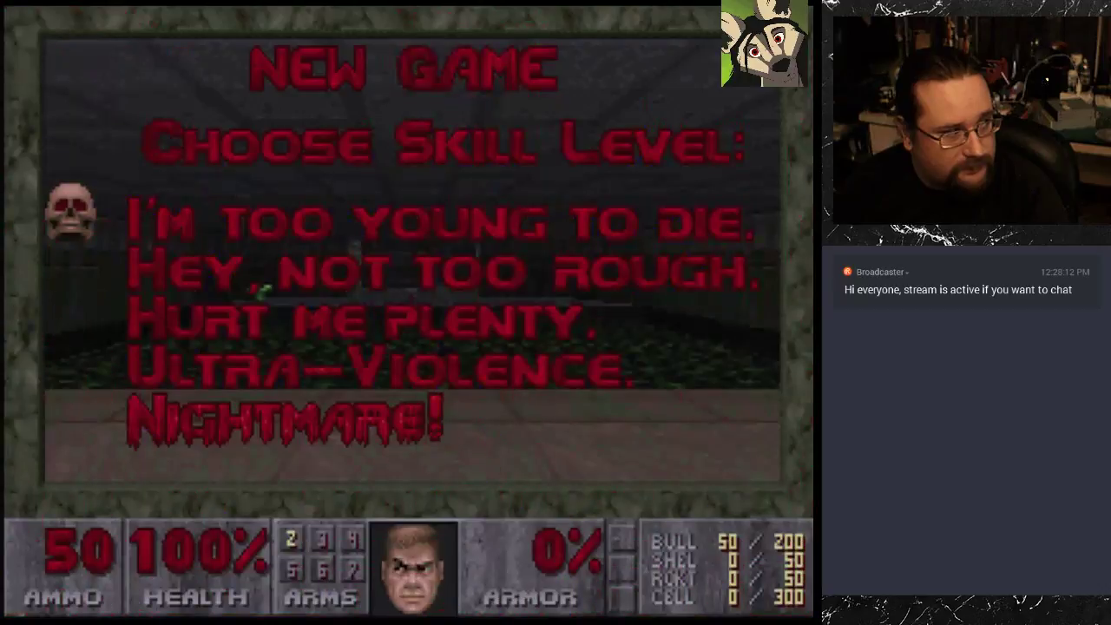
{"action": "key", "text": "Return"}
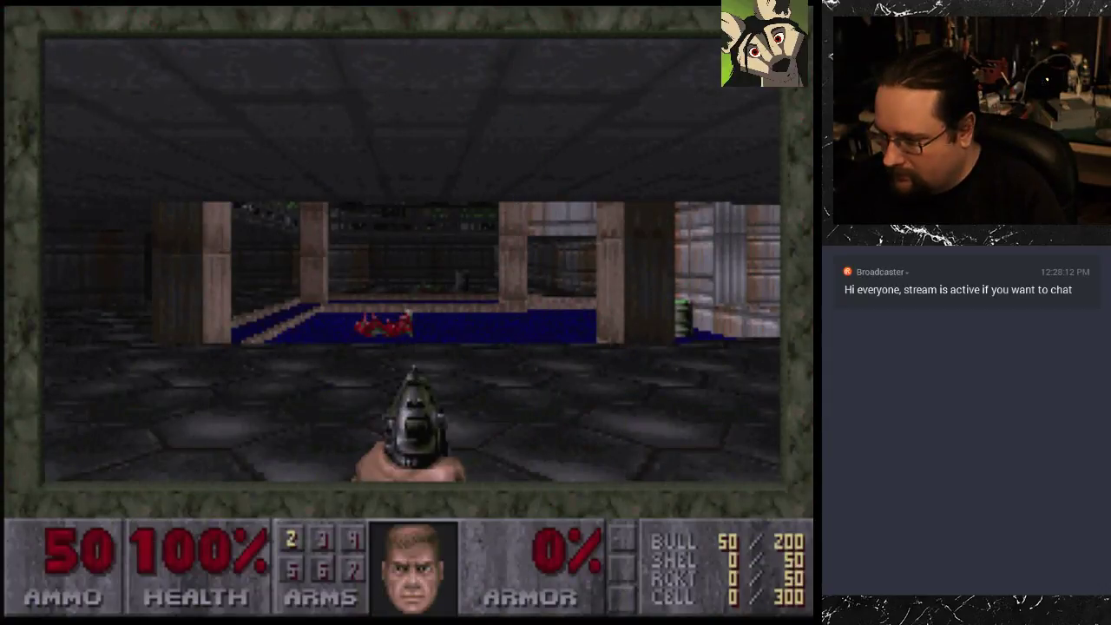
Step: Walk up to the raised alcove beyond the starting room, collect the green armor and head back down
{"action": "key", "text": "Up"}
{"action": "key", "text": "Left"}
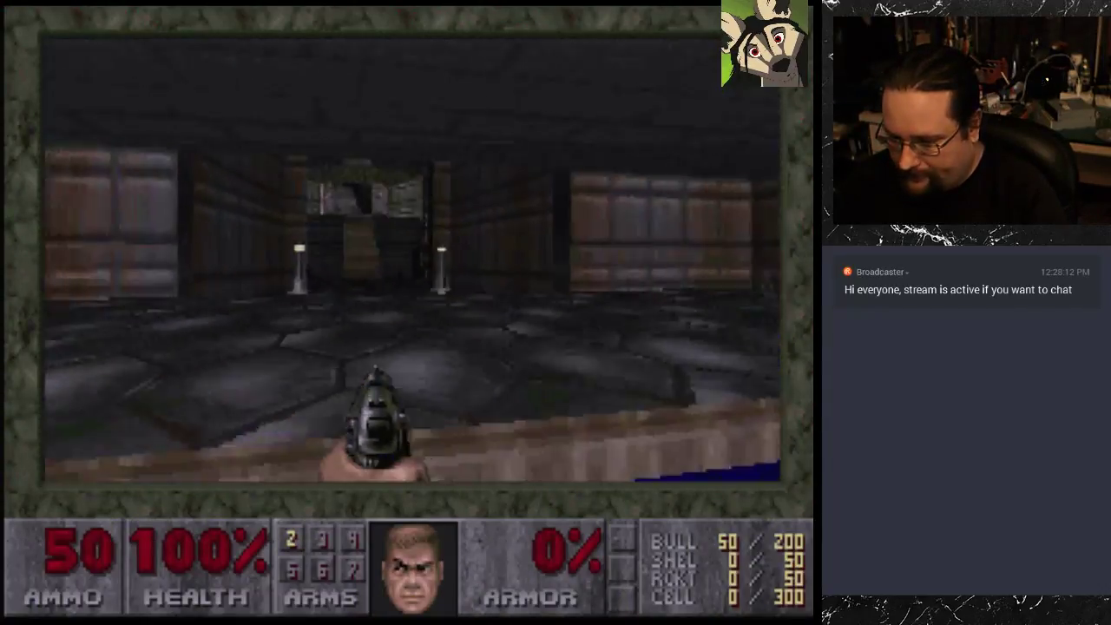
{"action": "key", "text": "Up"}
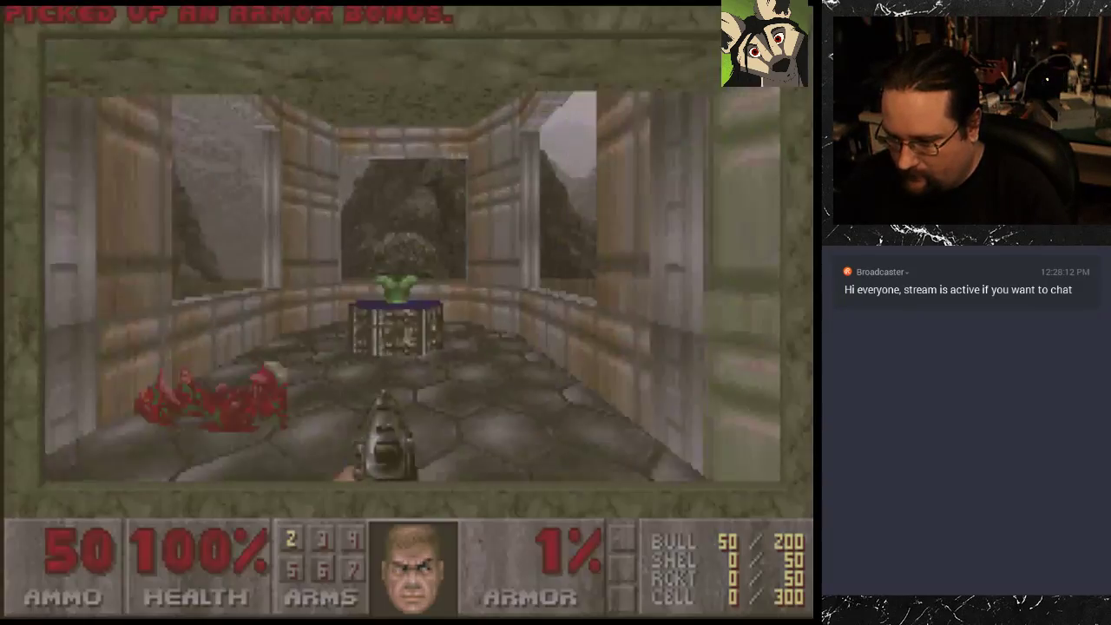
{"action": "key", "text": "Left"}
{"action": "key", "text": "Up"}
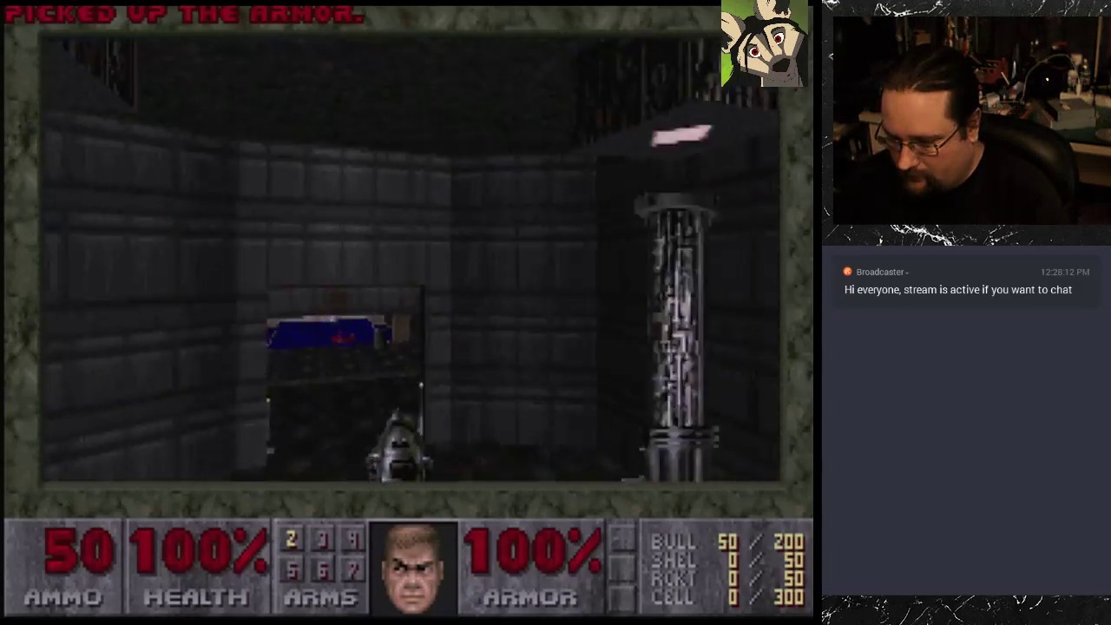
{"action": "key", "text": "Left"}
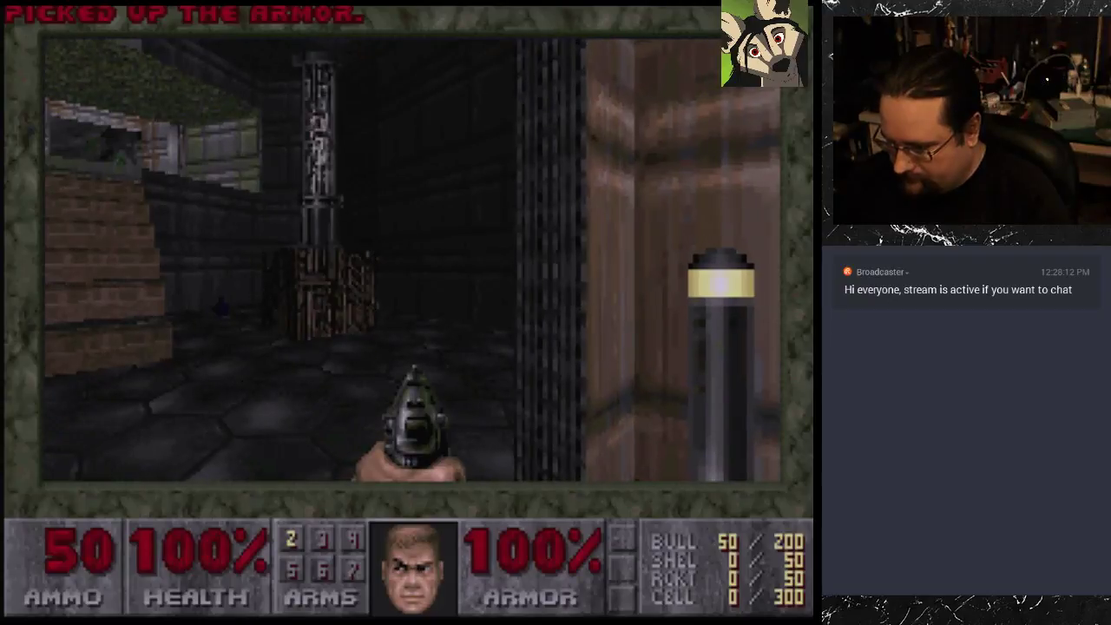
Step: Enlarge the Screen Size in the options until the view spans the full width above the status bar, and resume the game
{"action": "key", "text": "minus"}
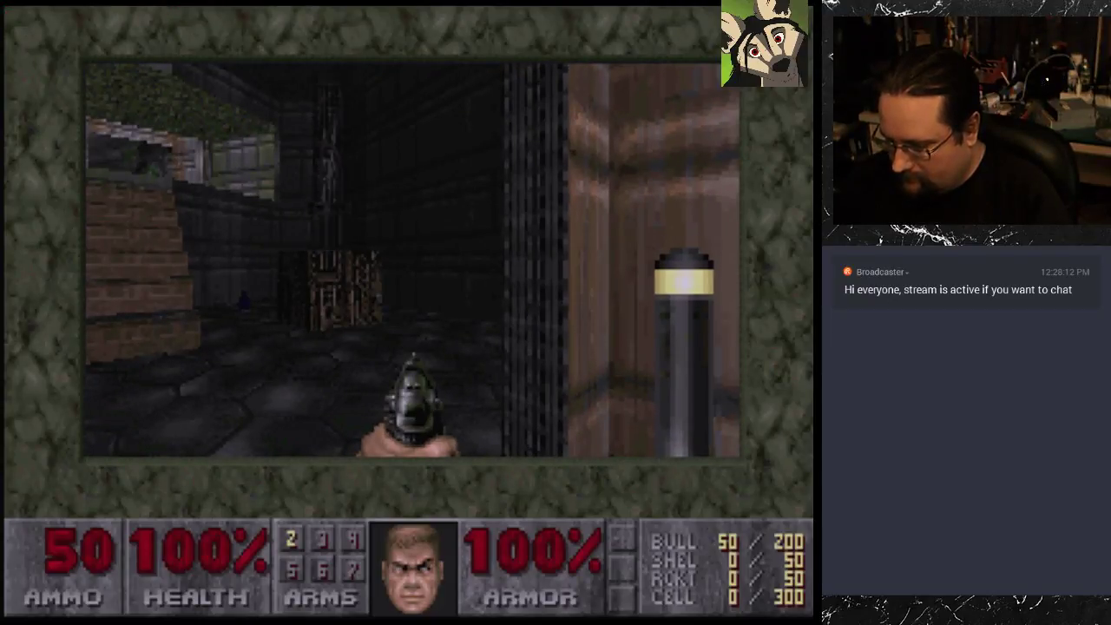
{"action": "key", "text": "Escape"}
{"action": "key", "text": "Up"}
{"action": "key", "text": "Return"}
{"action": "key", "text": "Down"}
{"action": "key", "text": "Down"}
{"action": "key", "text": "Down"}
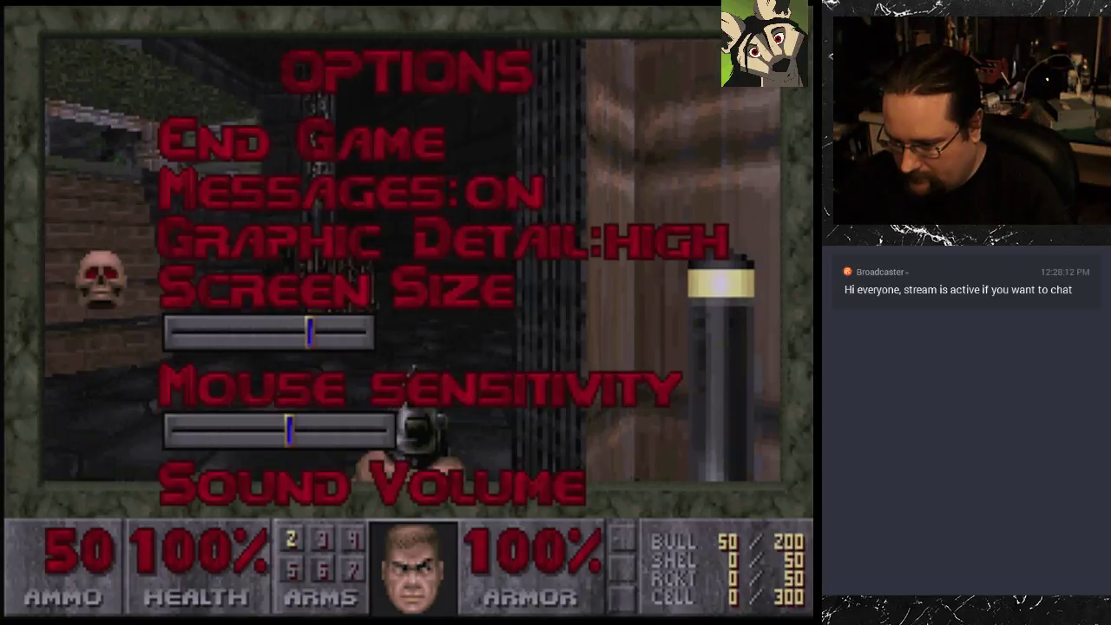
{"action": "key", "text": "Right"}
{"action": "key", "text": "Right"}
{"action": "key", "text": "Left"}
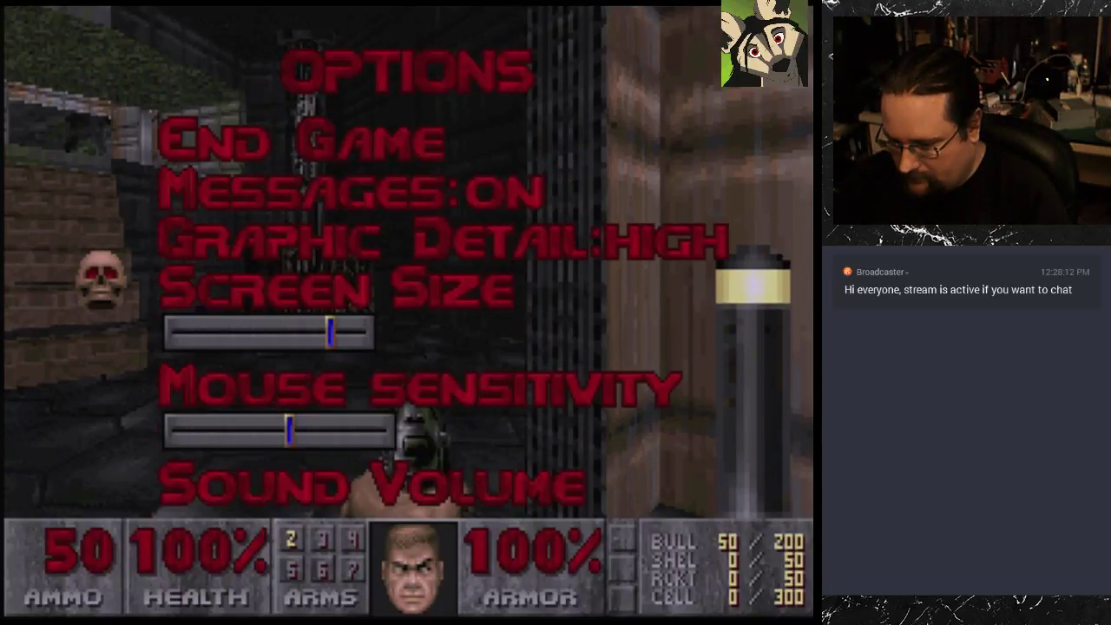
{"action": "key", "text": "Right"}
{"action": "key", "text": "Left"}
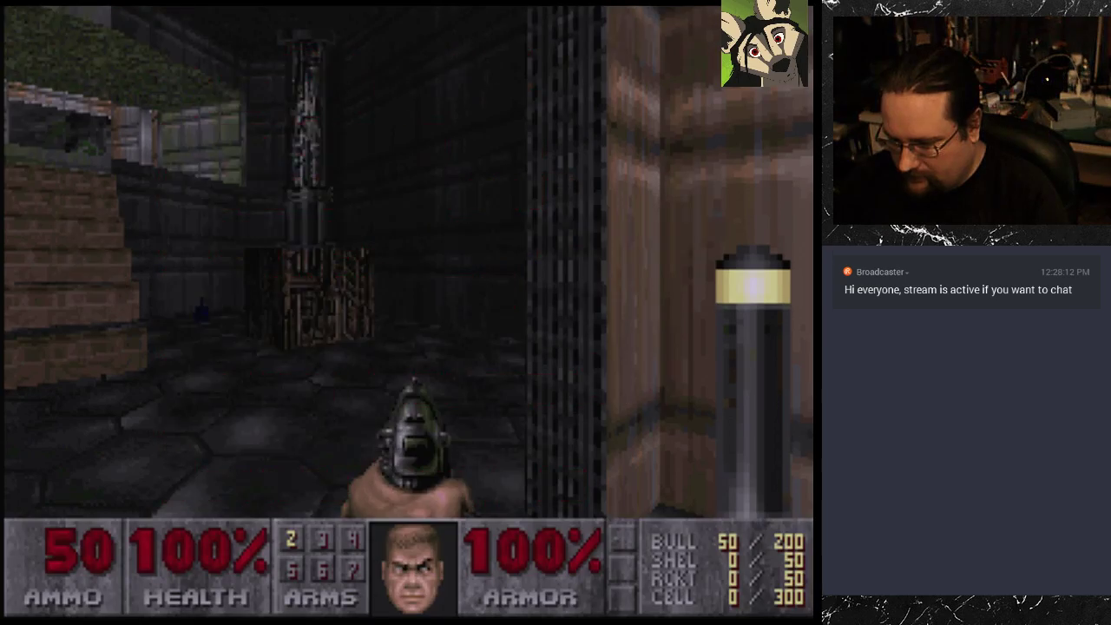
Step: Follow the corridor into the computer room and shoot at the enemies there
{"action": "key", "text": "Left"}
{"action": "key", "text": "Up"}
{"action": "key", "text": "Right"}
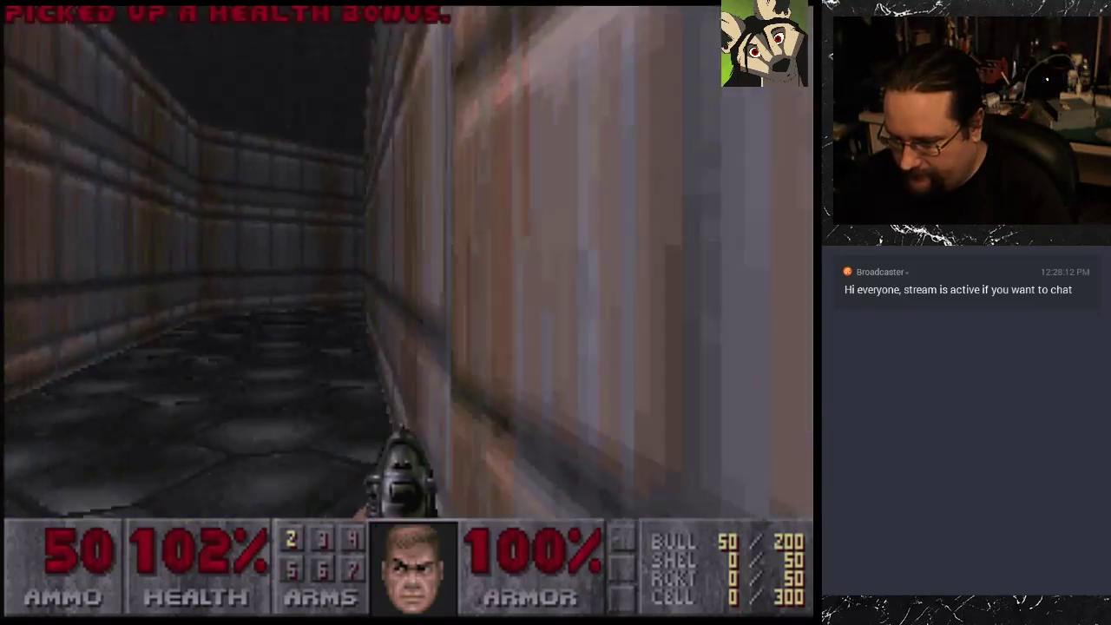
{"action": "key", "text": "Up"}
{"action": "key", "text": "Right"}
{"action": "key", "text": "Right"}
{"action": "key", "text": "ctrl"}
{"action": "key", "text": "ctrl"}
{"action": "key", "text": "Right"}
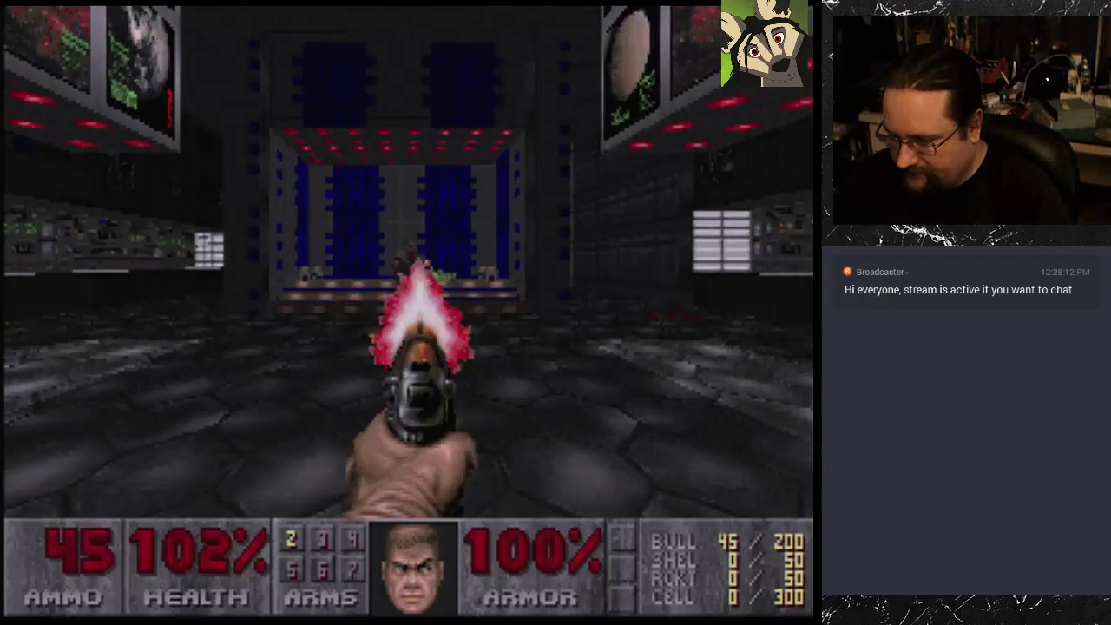
Step: Cross the computer room, collecting ammunition and the armor bonus along the way
{"action": "key", "text": "Up"}
{"action": "key", "text": "Right"}
{"action": "key", "text": "Left"}
{"action": "key", "text": "Up"}
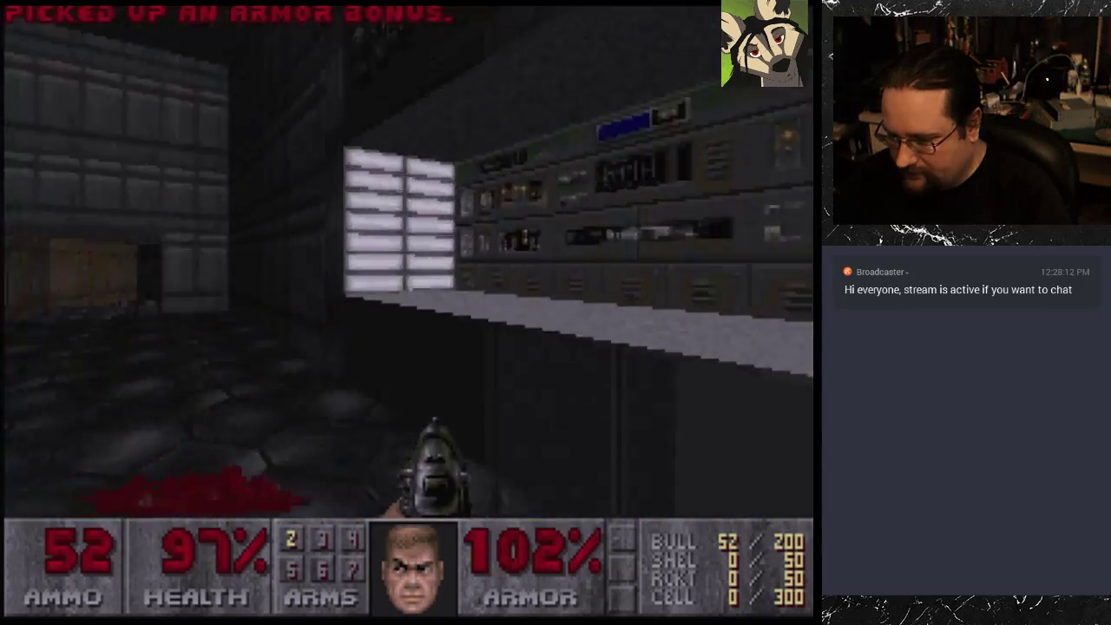
Step: Enter the passage to the green slime room and shoot the soldier standing in it
{"action": "key", "text": "Up"}
{"action": "key", "text": "ctrl"}
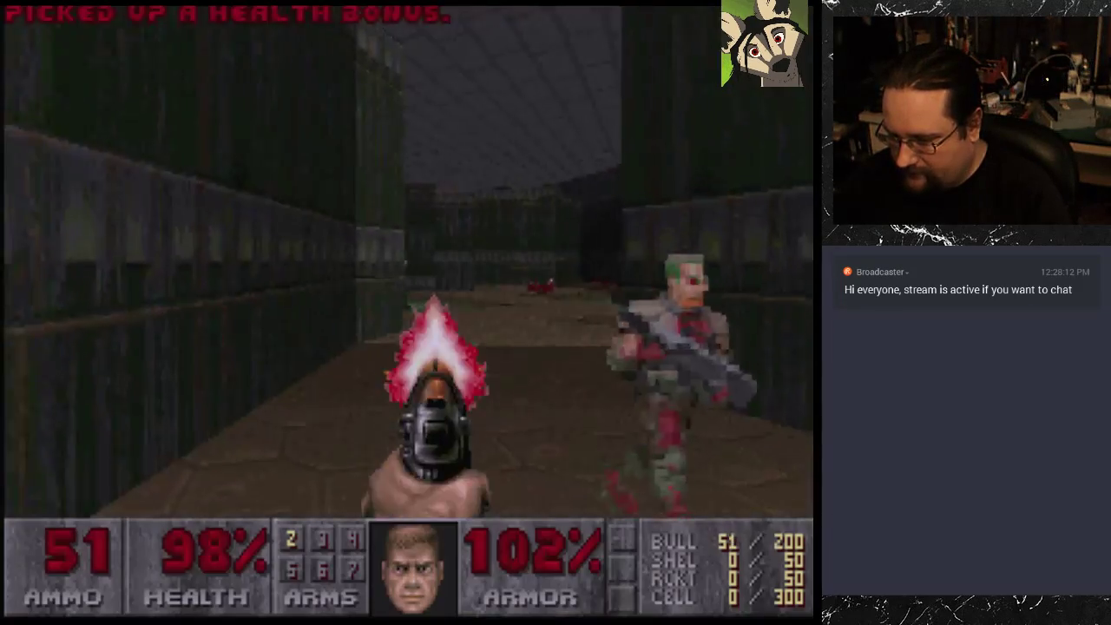
{"action": "key", "text": "Right"}
{"action": "key", "text": "ctrl"}
{"action": "key", "text": "Left"}
{"action": "key", "text": "ctrl"}
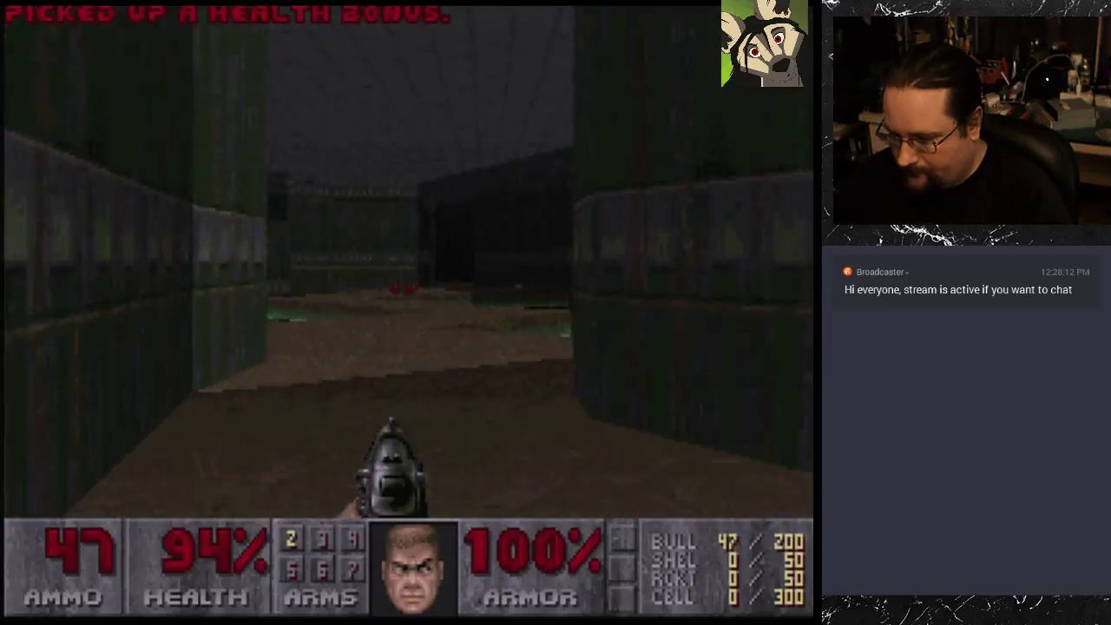
{"action": "key", "text": "ctrl"}
{"action": "key", "text": "Left"}
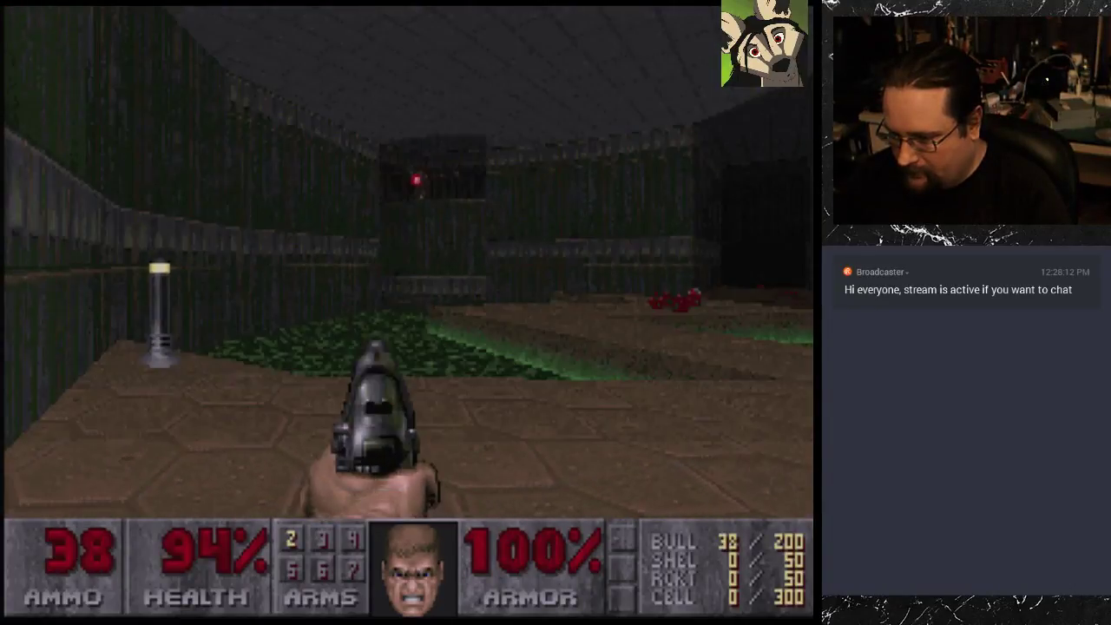
Step: Fire at the enemy on the high ledge, cross the slime room's walkway and pick up the shotgun shells
{"action": "key", "text": "ctrl"}
{"action": "key", "text": "Left"}
{"action": "key", "text": "Up"}
{"action": "key", "text": "ctrl"}
{"action": "key", "text": "Left"}
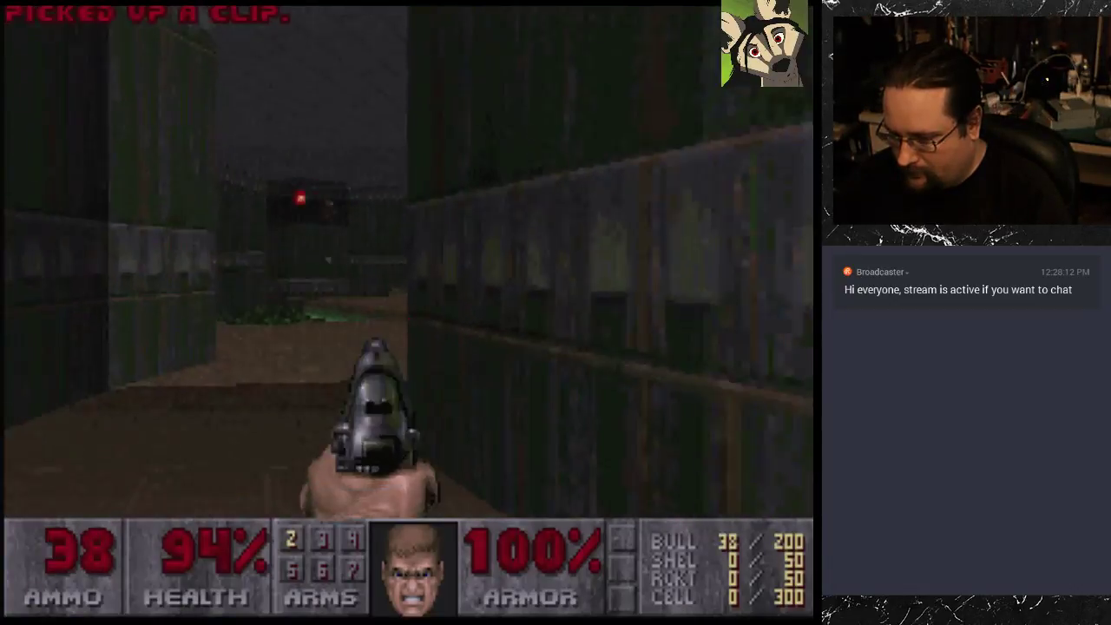
{"action": "key", "text": "ctrl"}
{"action": "key", "text": "Up"}
{"action": "key", "text": "Left"}
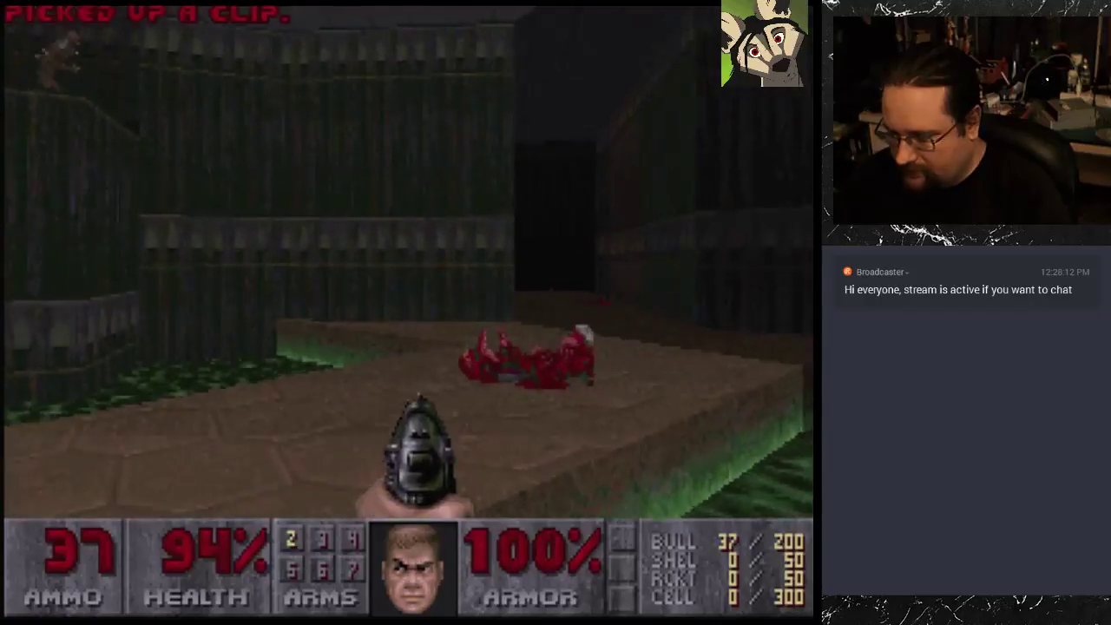
{"action": "key", "text": "Up"}
{"action": "key", "text": "Left"}
Step: Raise the Music Volume to its maximum in the Sound Volume options
{"action": "key", "text": "Escape"}
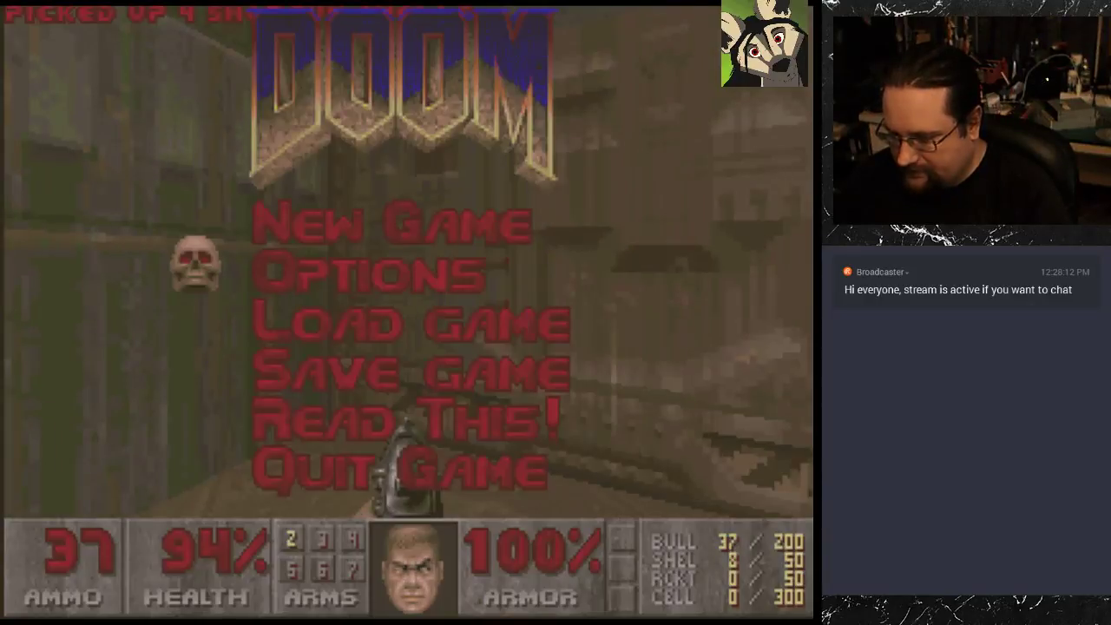
{"action": "key", "text": "Return"}
{"action": "key", "text": "Down"}
{"action": "key", "text": "Down"}
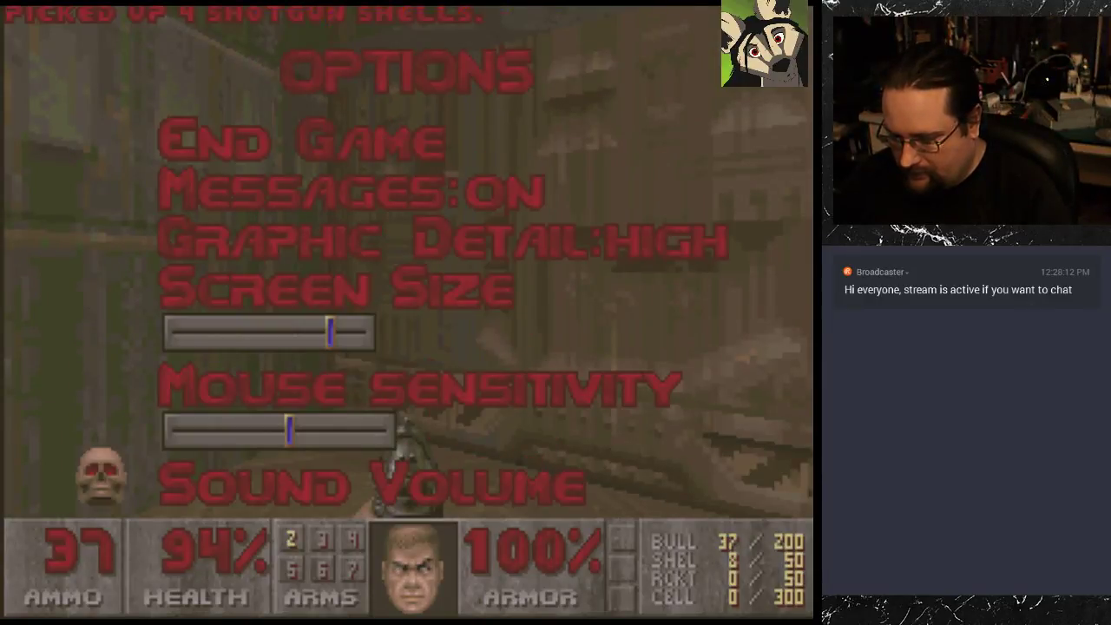
{"action": "key", "text": "Return"}
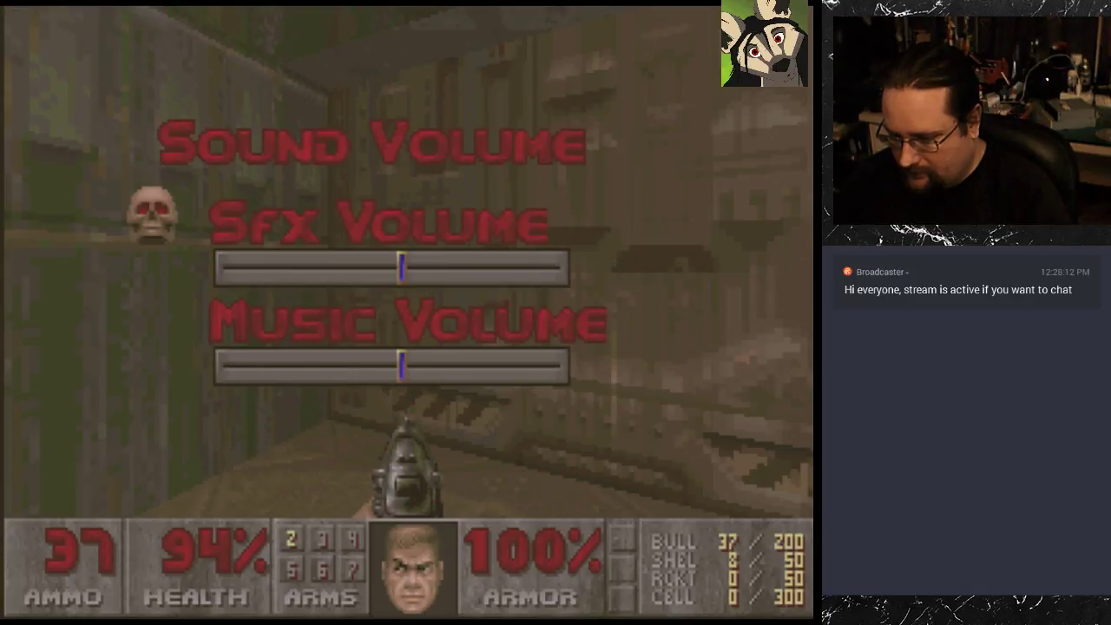
{"action": "key", "text": "Down"}
{"action": "key", "text": "Right"}
{"action": "key", "text": "Right"}
{"action": "key", "text": "Right"}
{"action": "key", "text": "Right"}
{"action": "key", "text": "Right"}
{"action": "key", "text": "Right"}
{"action": "key", "text": "Right"}
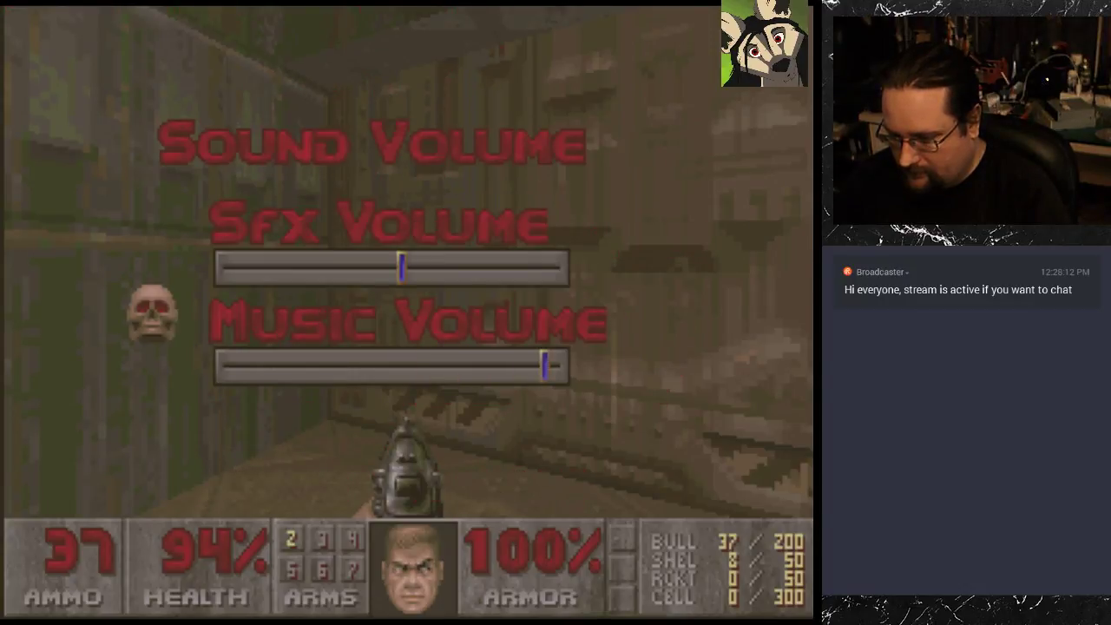
Step: Lower the Sfx Volume to its minimum
{"action": "key", "text": "Up"}
{"action": "key", "text": "Down"}
{"action": "key", "text": "Up"}
{"action": "key", "text": "Left"}
{"action": "key", "text": "Left"}
{"action": "key", "text": "Left"}
{"action": "key", "text": "Left"}
{"action": "key", "text": "Left"}
{"action": "key", "text": "Left"}
{"action": "key", "text": "Left"}
{"action": "key", "text": "Left"}
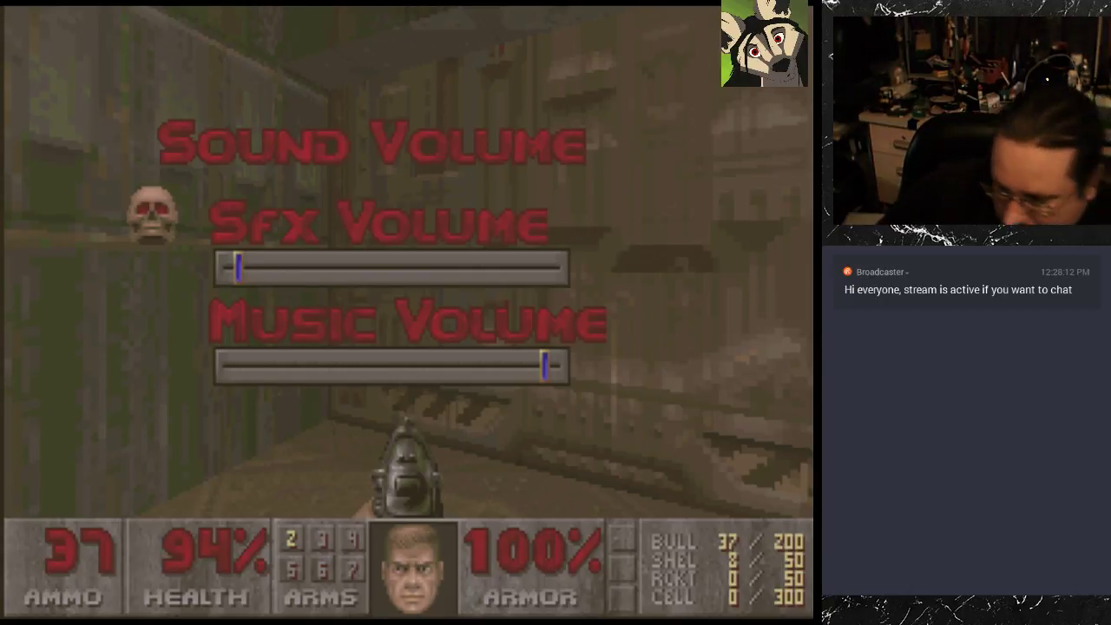
Step: Raise the Sfx Volume from its minimum to a moderate level
{"action": "key", "text": "Right"}
{"action": "key", "text": "Right"}
{"action": "key", "text": "Right"}
{"action": "key", "text": "Right"}
{"action": "key", "text": "Right"}
{"action": "key", "text": "Right"}
{"action": "key", "text": "Right"}
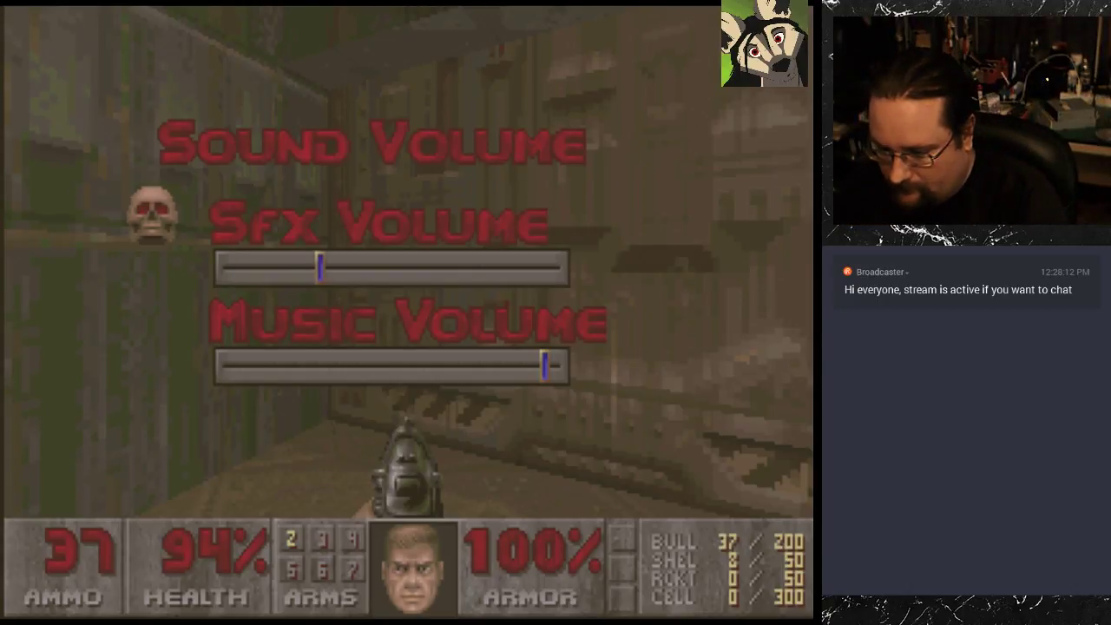
{"action": "key", "text": "Right"}
{"action": "key", "text": "Right"}
{"action": "key", "text": "Right"}
{"action": "key", "text": "Left"}
Step: Lower the Music Volume by four notches and return to the game
{"action": "key", "text": "Down"}
{"action": "key", "text": "Left"}
{"action": "key", "text": "Left"}
{"action": "key", "text": "Left"}
{"action": "key", "text": "Left"}
{"action": "key", "text": "Escape"}
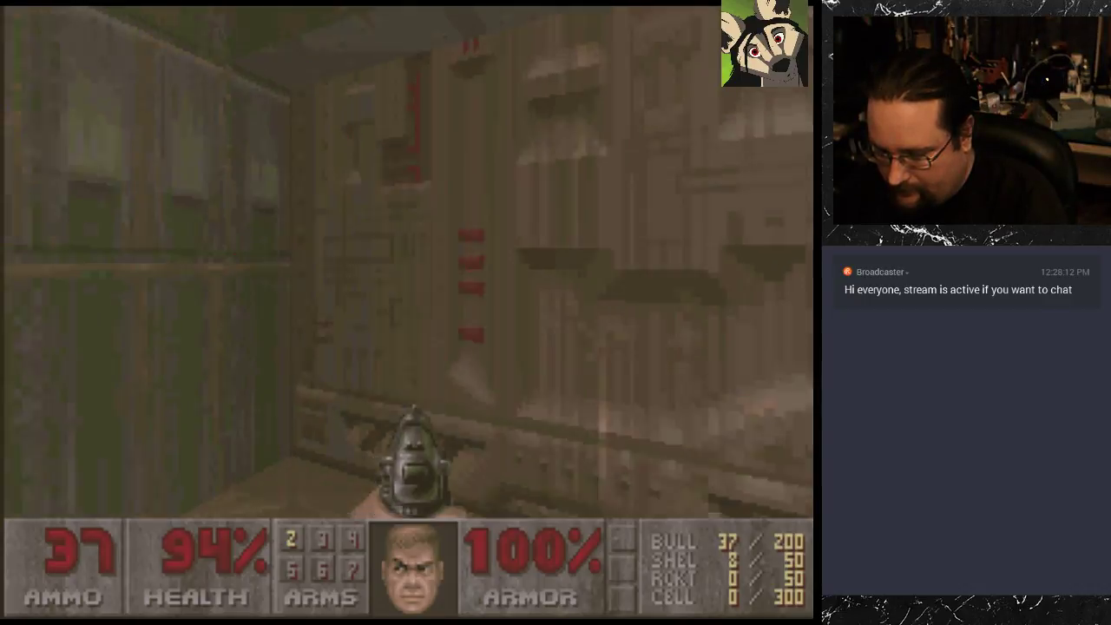
Step: Move through the Doom level past the acid pool, firing at the enemy on the ledge and collecting a health bonus
{"action": "key", "text": "Right"}
{"action": "key", "text": "Up"}
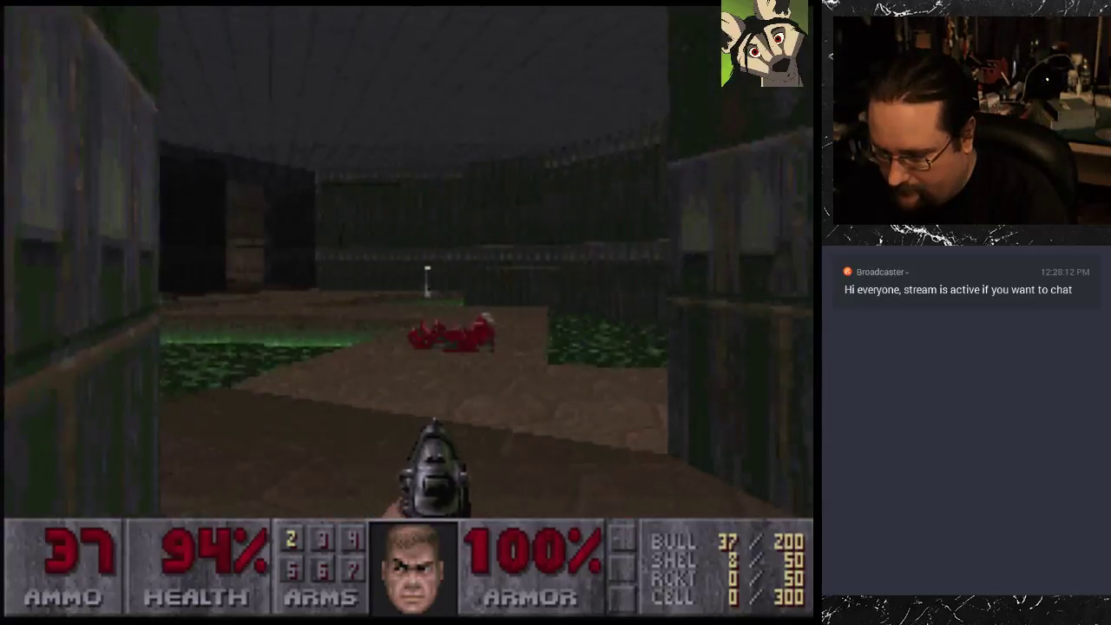
{"action": "key", "text": "Up"}
{"action": "key", "text": "ctrl"}
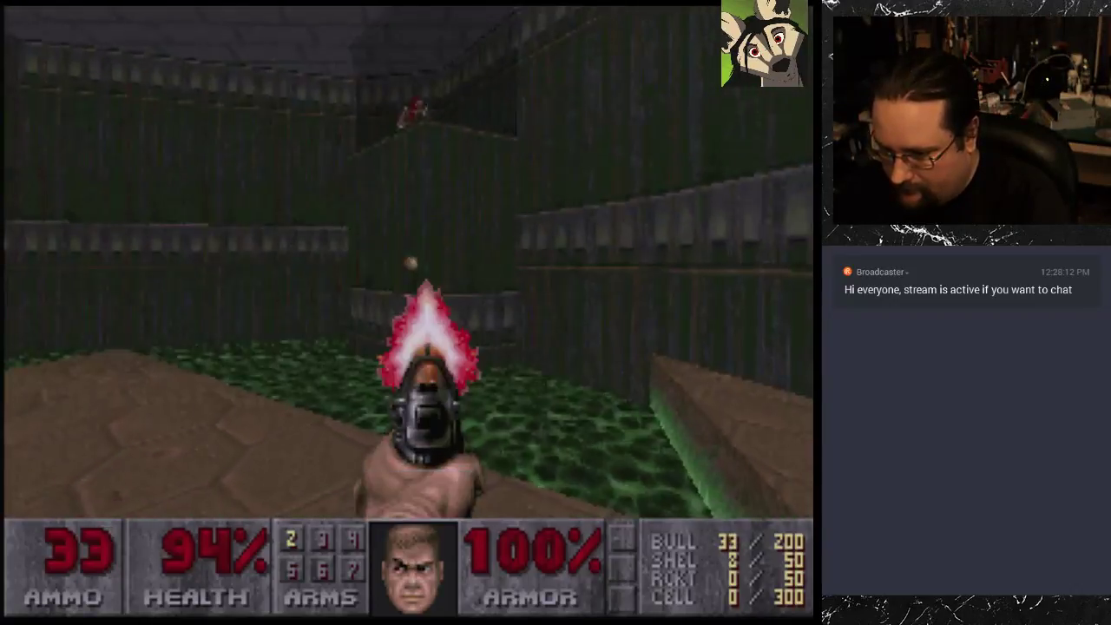
{"action": "key", "text": "Up"}
{"action": "key", "text": "Right"}
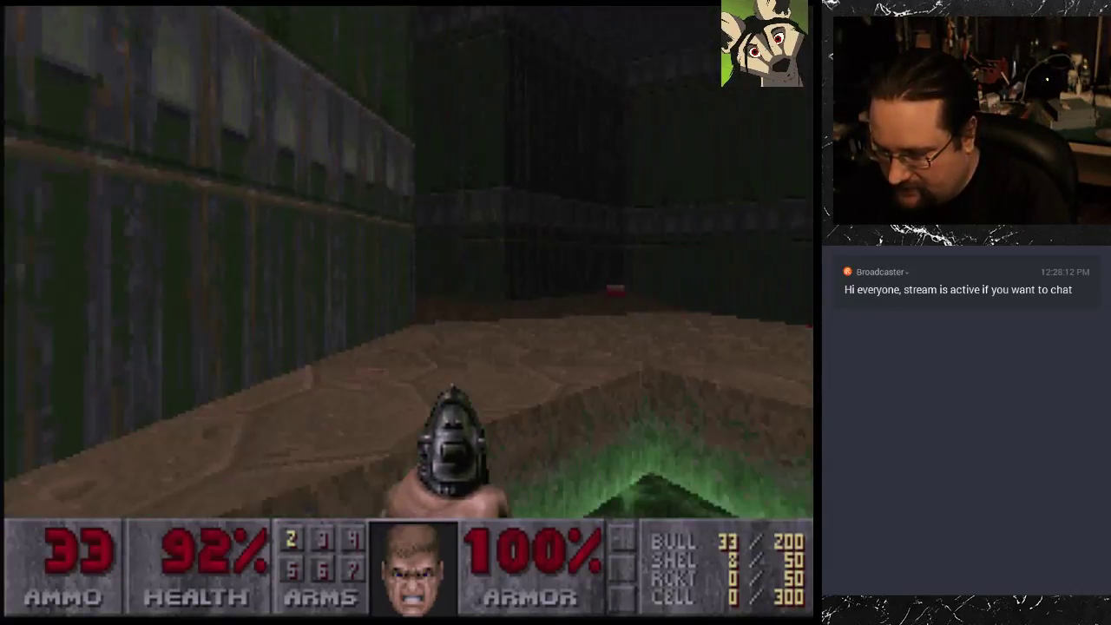
{"action": "key", "text": "Left"}
{"action": "key", "text": "Up"}
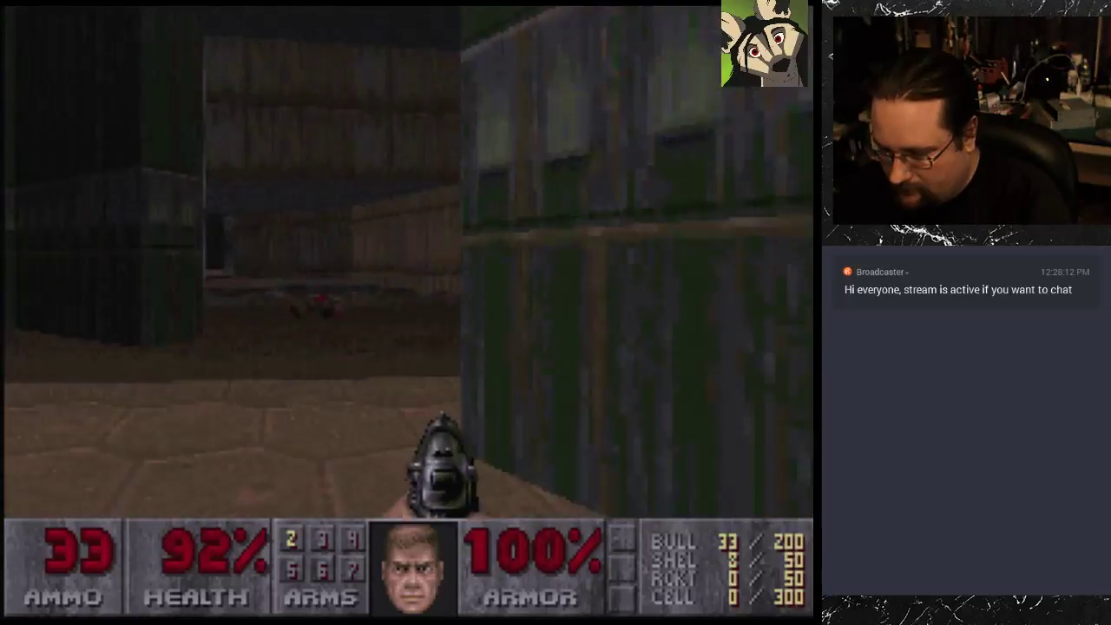
{"action": "key", "text": "Up"}
{"action": "key", "text": "Right"}
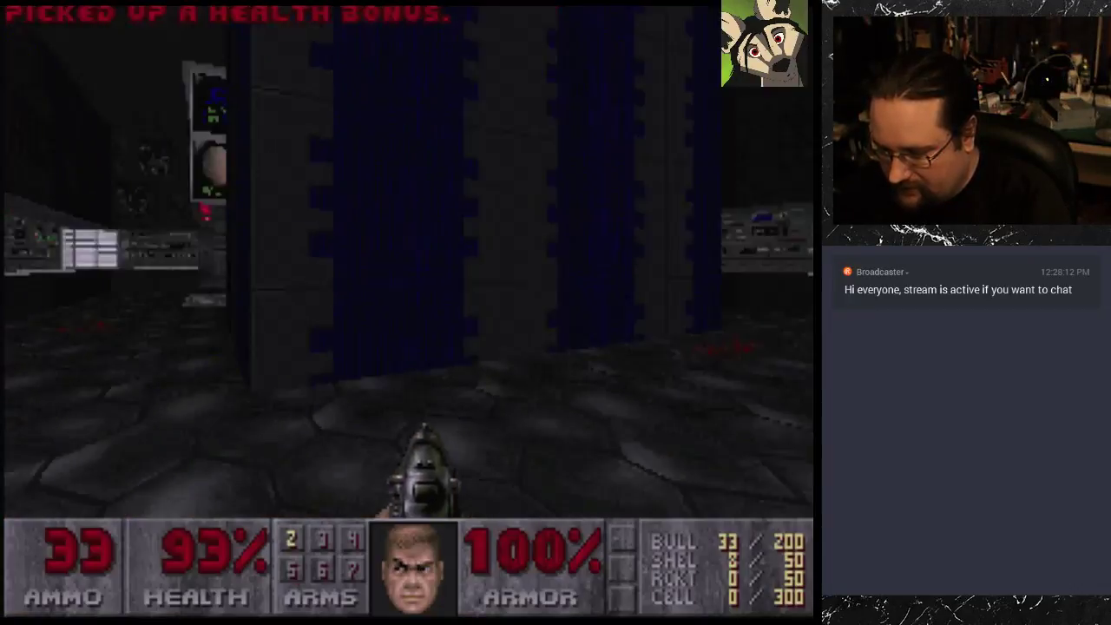
{"action": "key", "text": "Left"}
Step: Quit Doom to DOS and close its finished SETUP window
{"action": "key", "text": "Escape"}
{"action": "key", "text": "Up"}
{"action": "key", "text": "Up"}
{"action": "key", "text": "Return"}
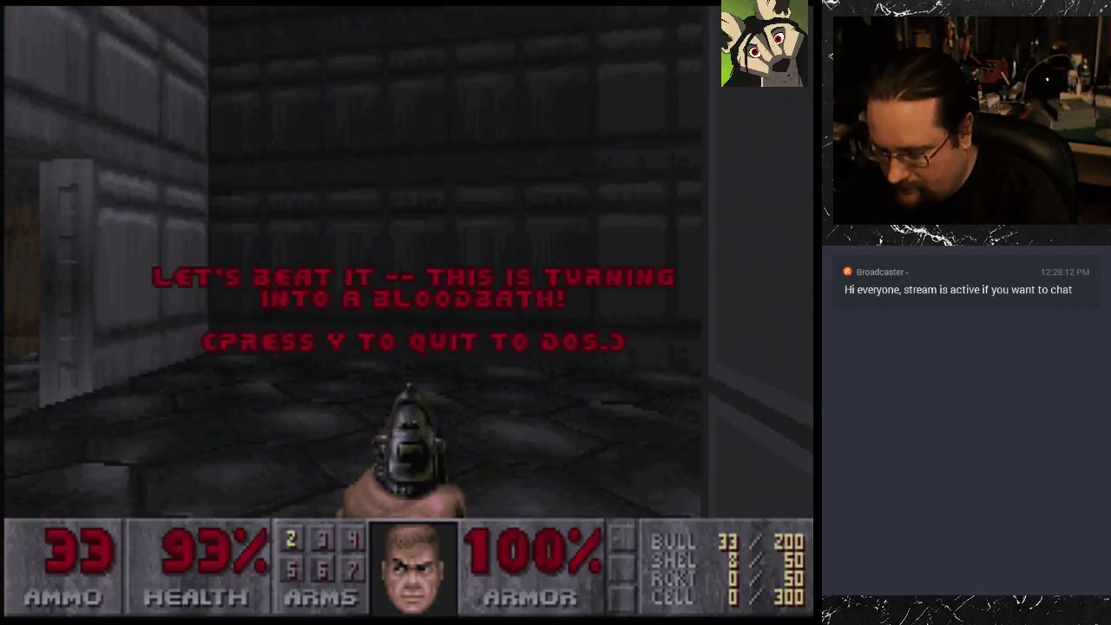
{"action": "key", "text": "y"}
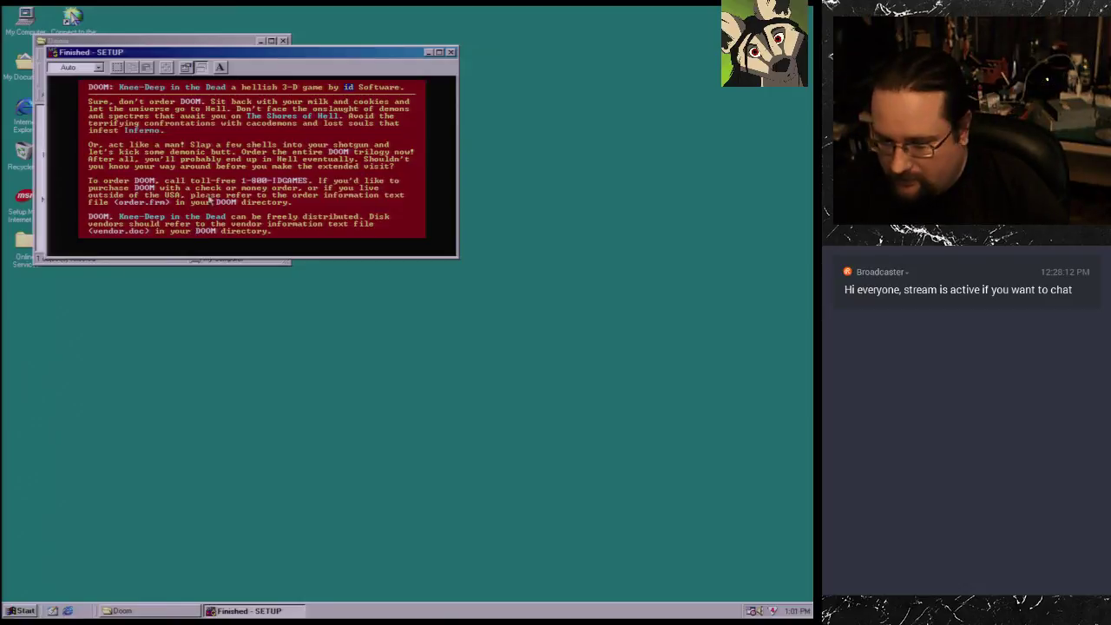
{"action": "left_click", "coordinate": [450, 52]}
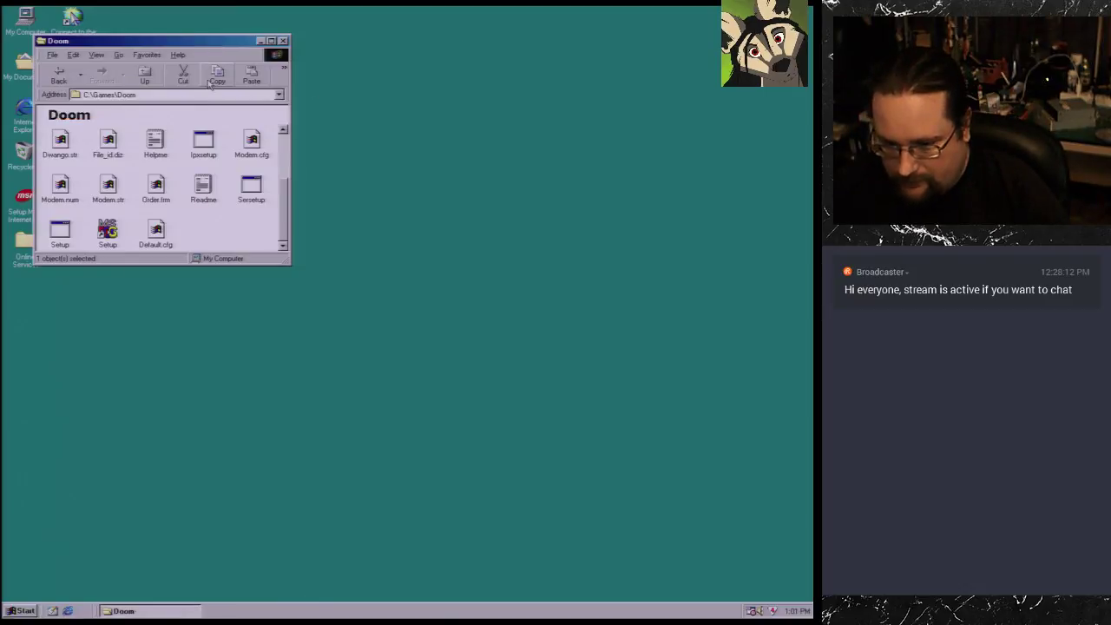
Step: Maximize the Doom folder window, go to c:\windows and show the files there
{"action": "double_click", "coordinate": [173, 42]}
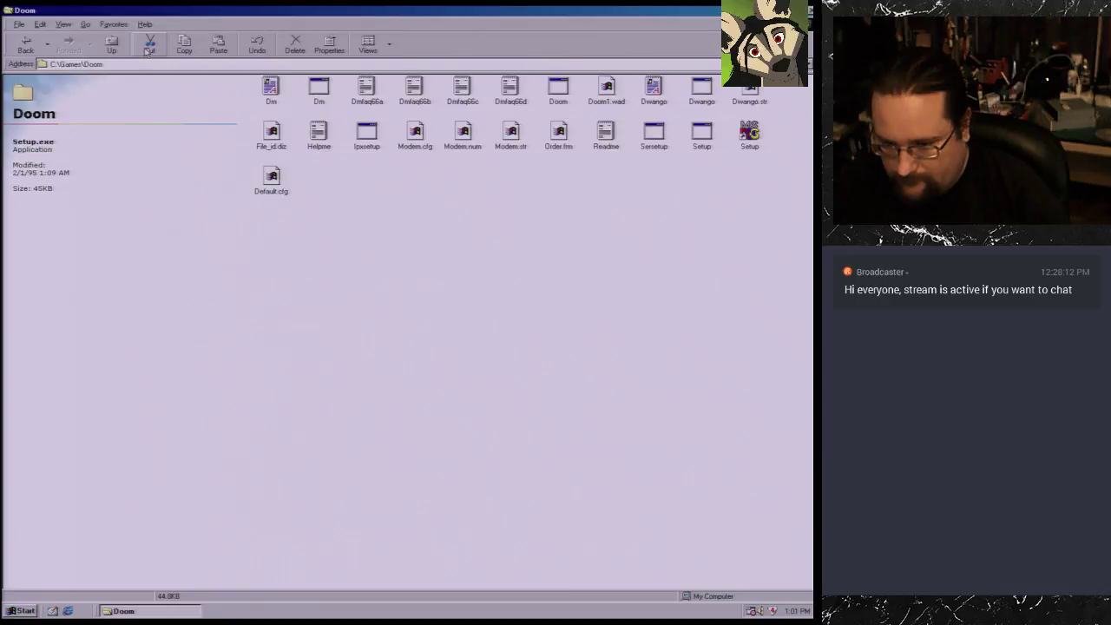
{"action": "left_click", "coordinate": [107, 65]}
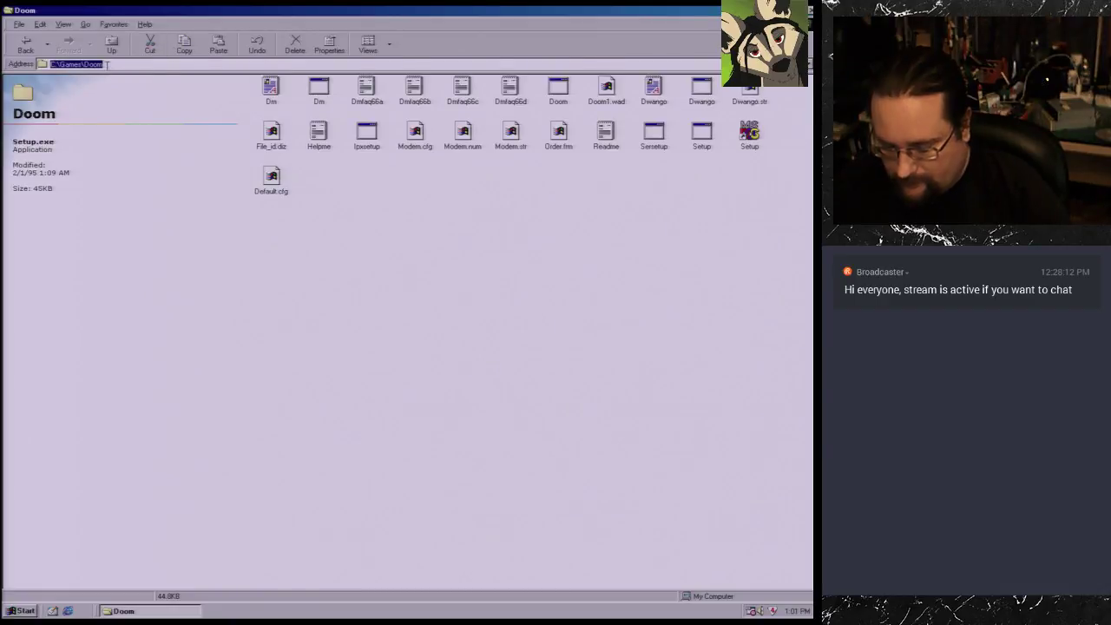
{"action": "type", "text": "c:\\windows"}
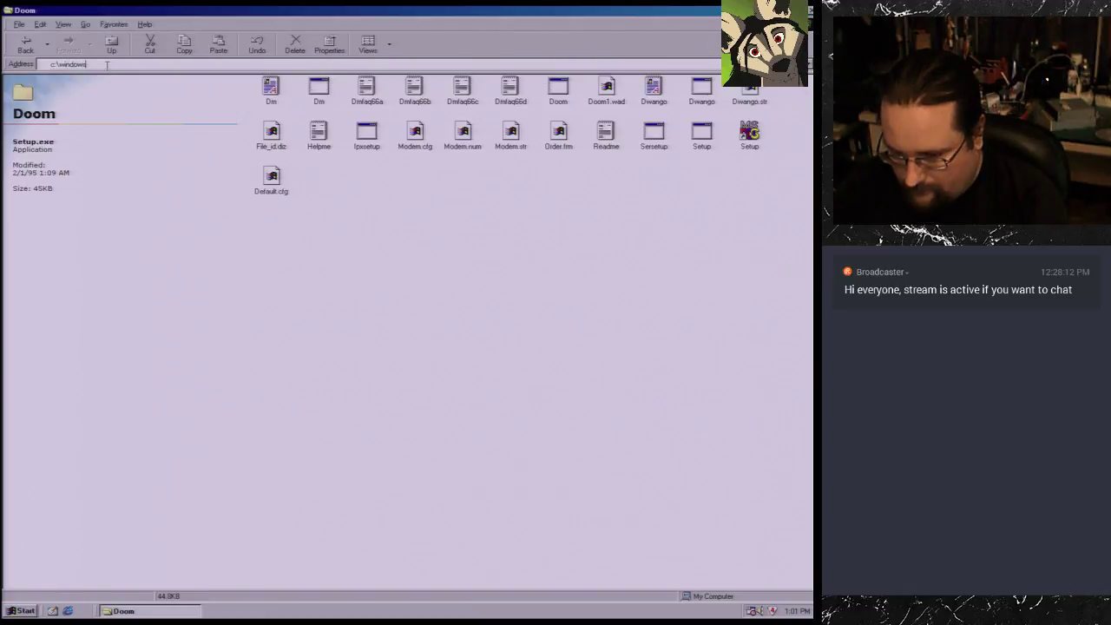
{"action": "key", "text": "Return"}
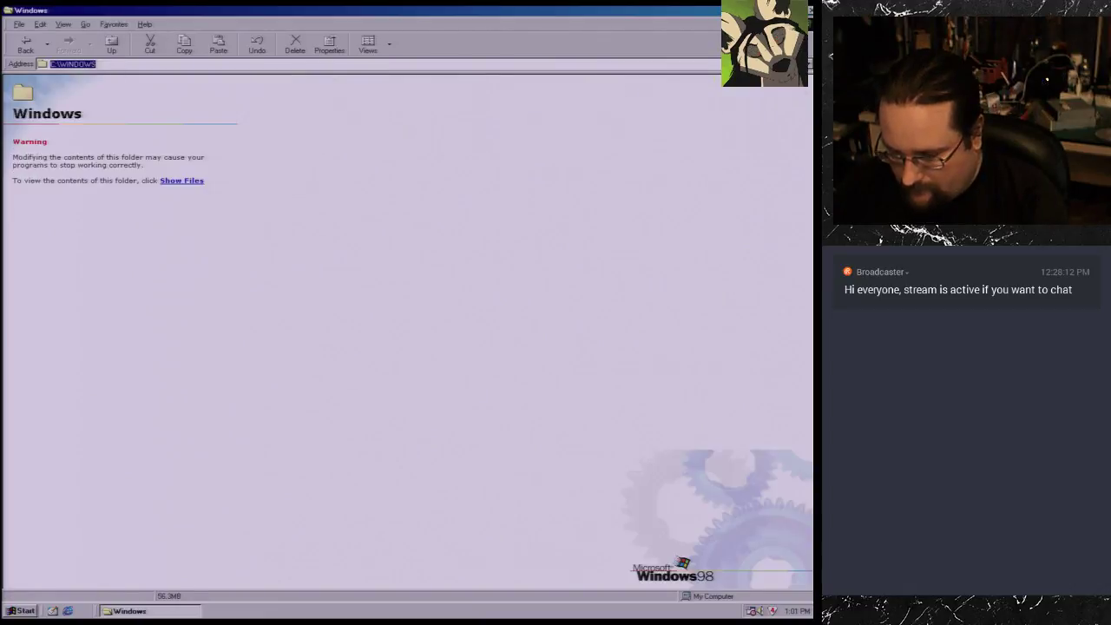
{"action": "left_click", "coordinate": [189, 178]}
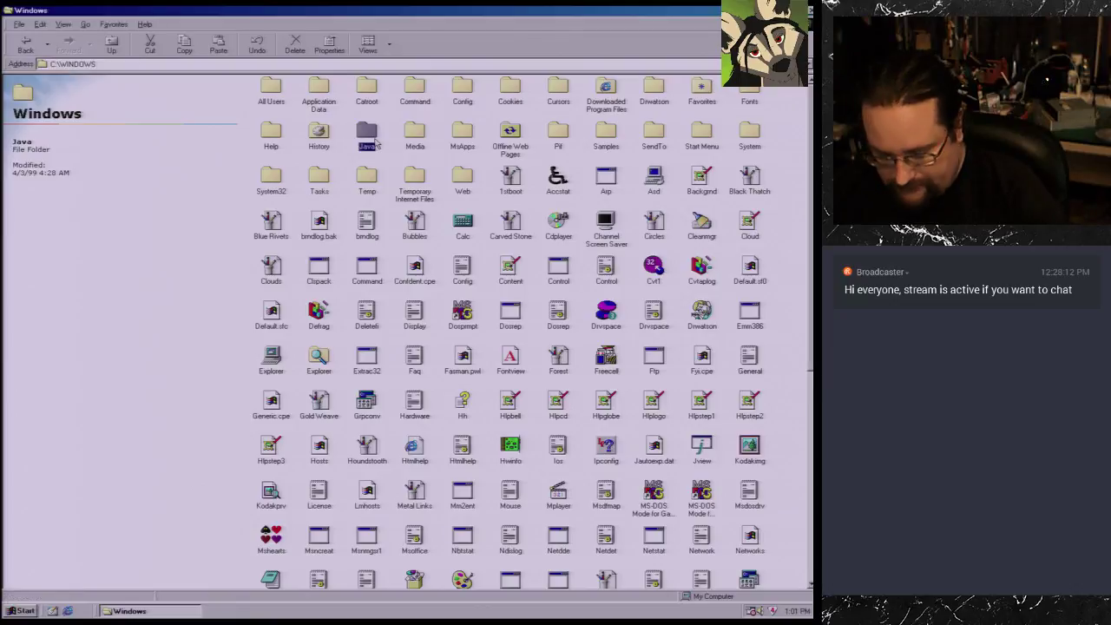
Step: Open the System folder inside Windows, show its files and look through them
{"action": "key", "text": "s"}
{"action": "double_click", "coordinate": [750, 146]}
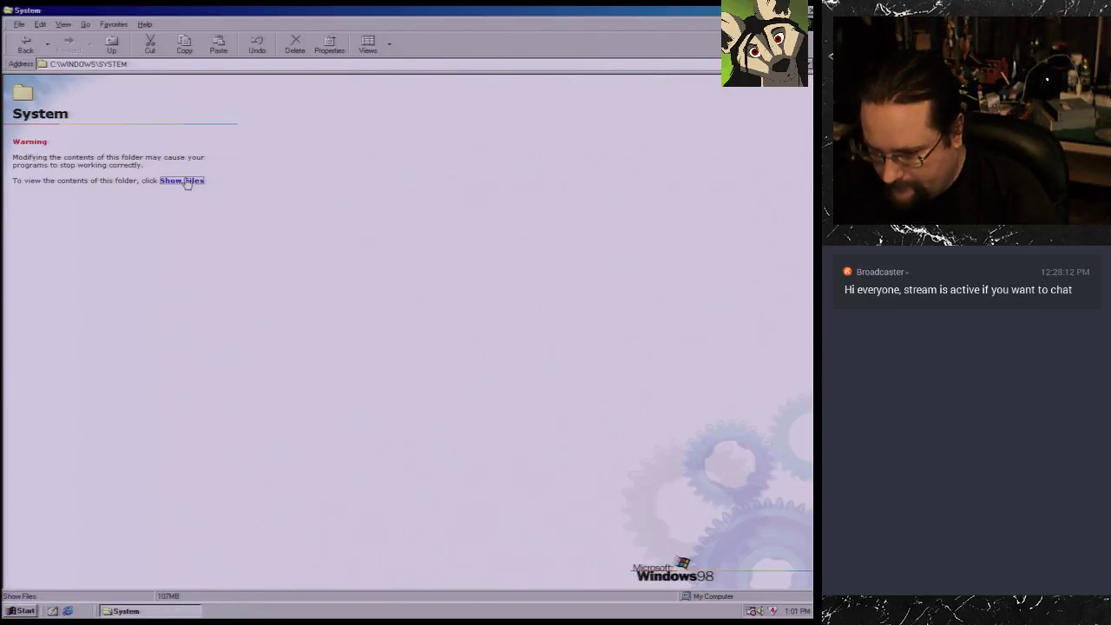
{"action": "left_click", "coordinate": [188, 181]}
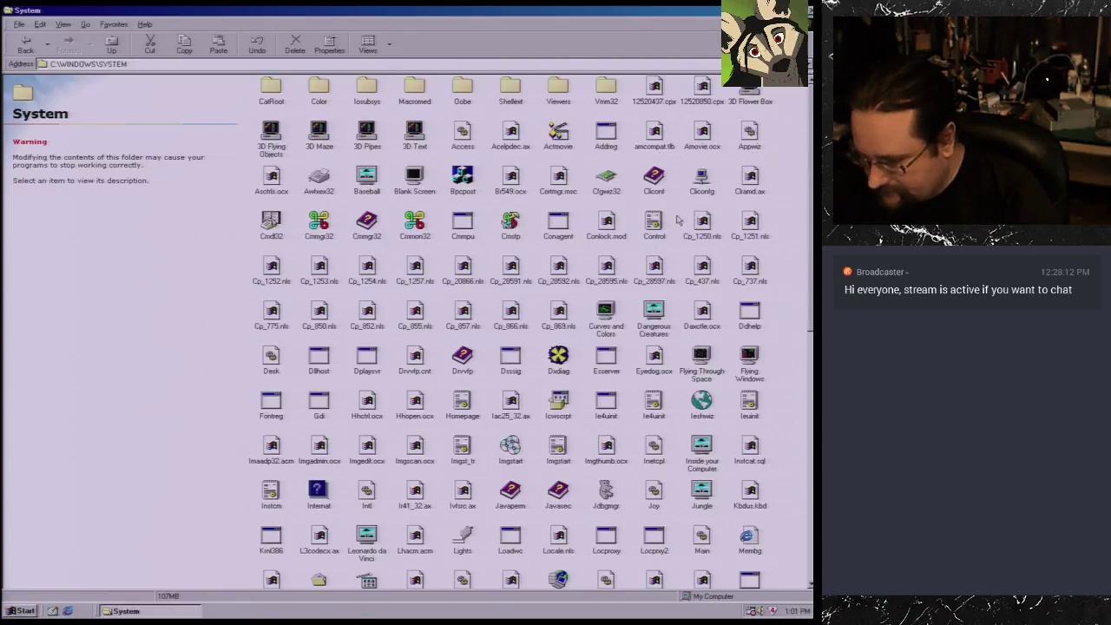
{"action": "scroll", "coordinate": [532, 331], "scroll_direction": "down", "scroll_amount": 15}
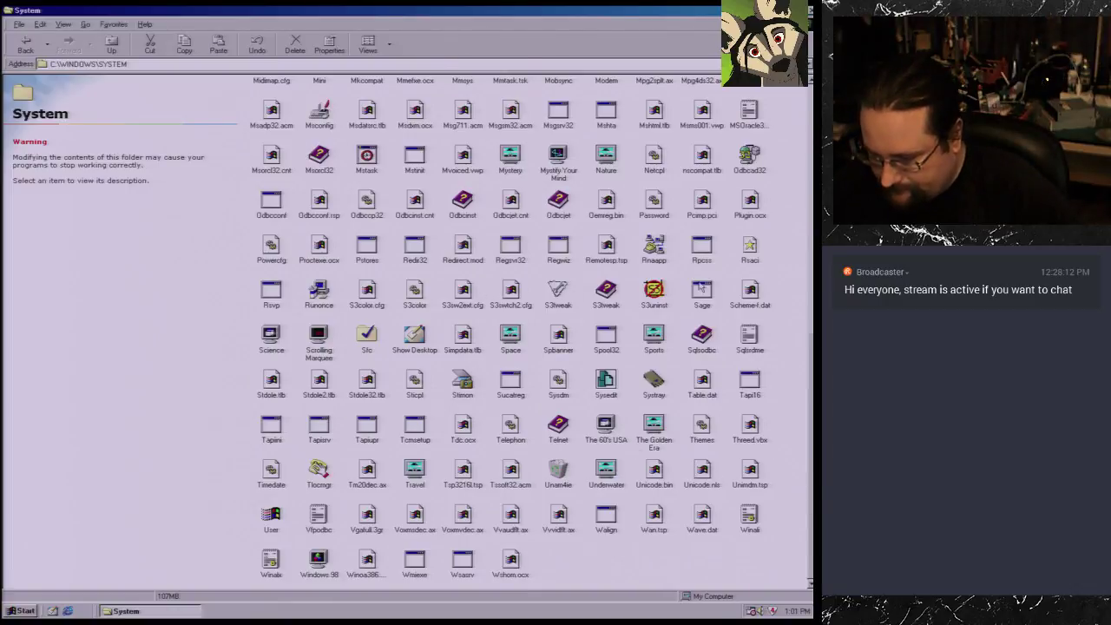
{"action": "scroll", "coordinate": [809, 260], "scroll_direction": "up", "scroll_amount": 3}
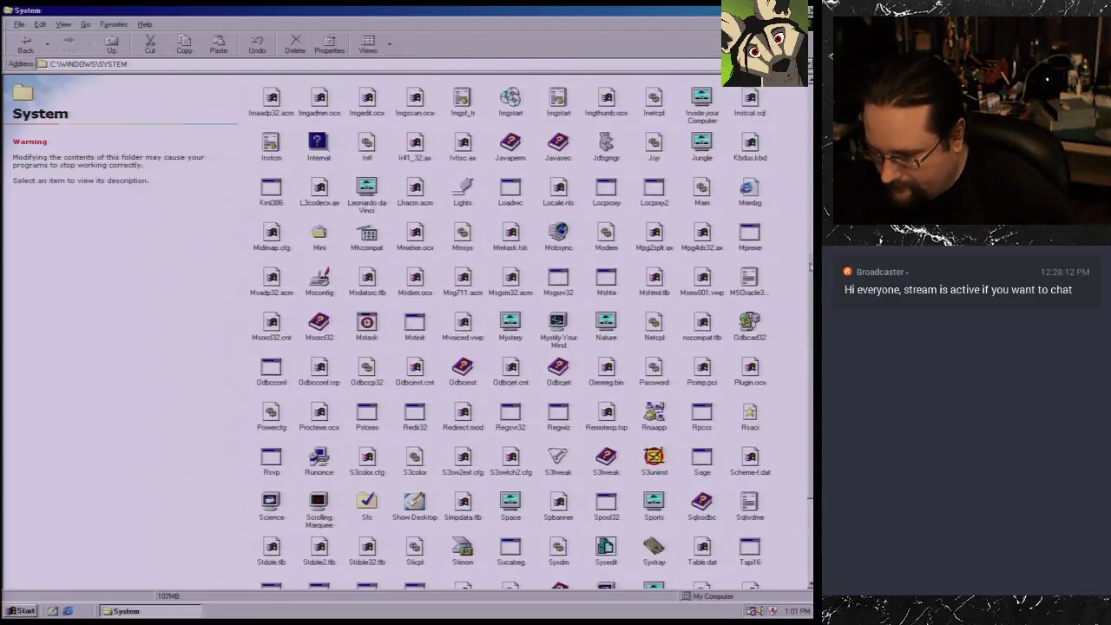
{"action": "left_click_drag", "start_coordinate": [807, 261], "coordinate": [804, 98]}
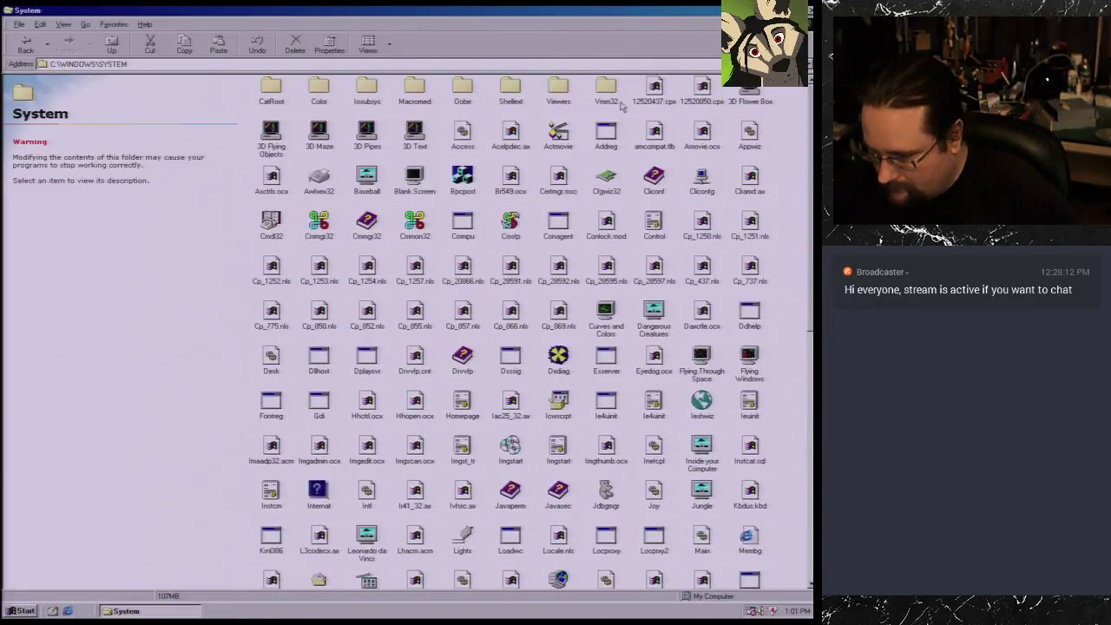
Step: Leave the System folder, go up to My Computer and open the C: drive
{"action": "left_click", "coordinate": [26, 43]}
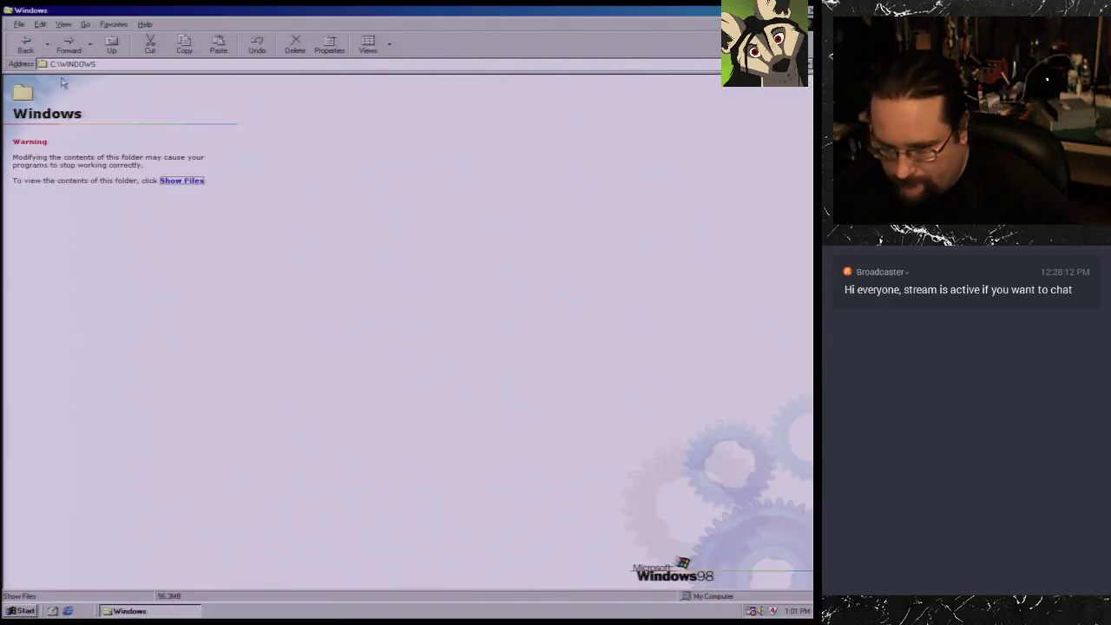
{"action": "left_click", "coordinate": [26, 43]}
{"action": "left_click", "coordinate": [112, 46]}
{"action": "left_click", "coordinate": [112, 45]}
{"action": "left_click", "coordinate": [113, 46]}
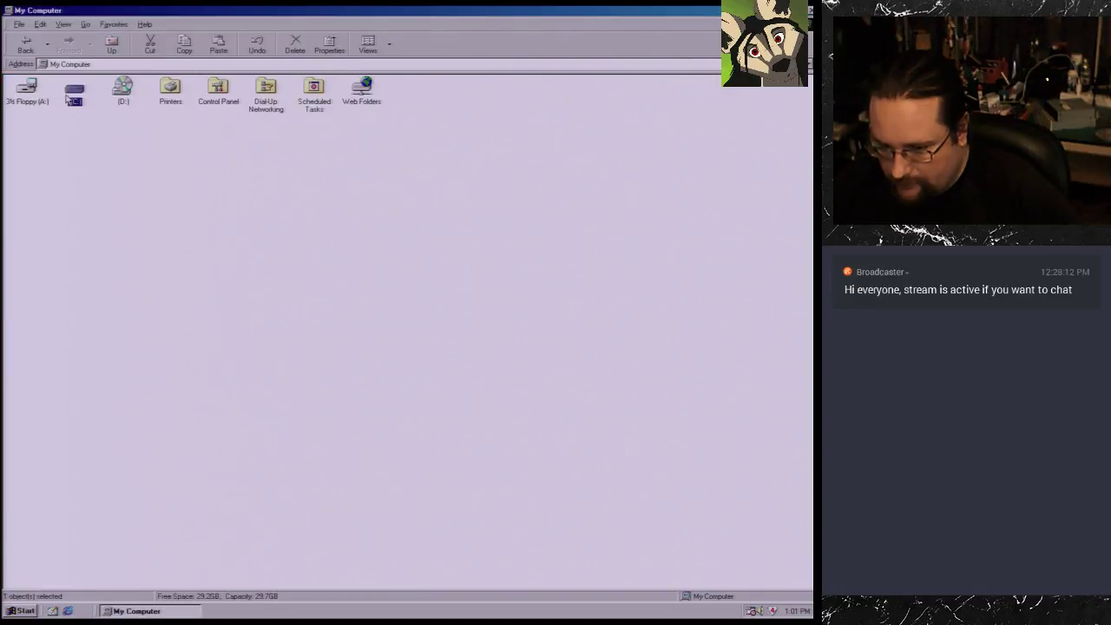
{"action": "double_click", "coordinate": [75, 90]}
Step: Search the Windows folder and its subfolders for files named *.midi
{"action": "right_click", "coordinate": [505, 92]}
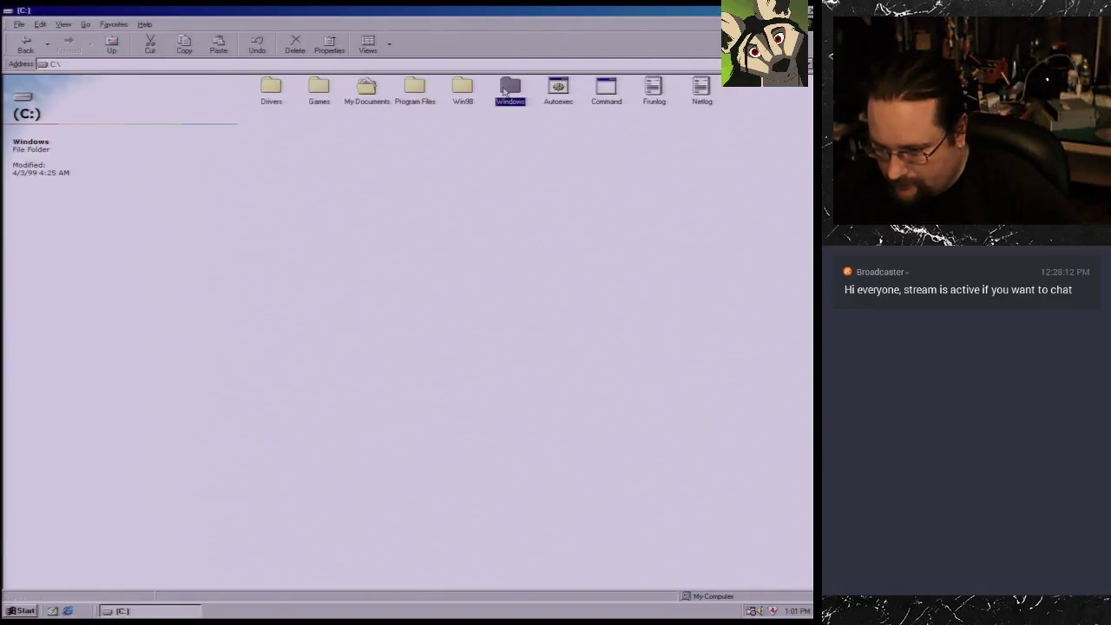
{"action": "left_click", "coordinate": [512, 116]}
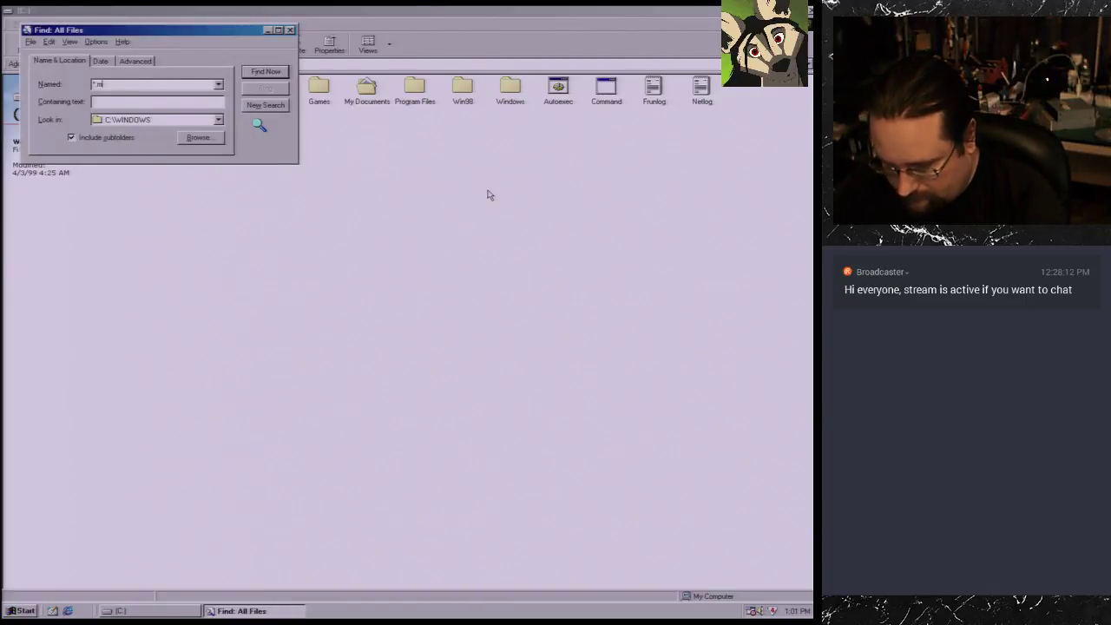
{"action": "type", "text": "*.midi"}
{"action": "key", "text": "Return"}
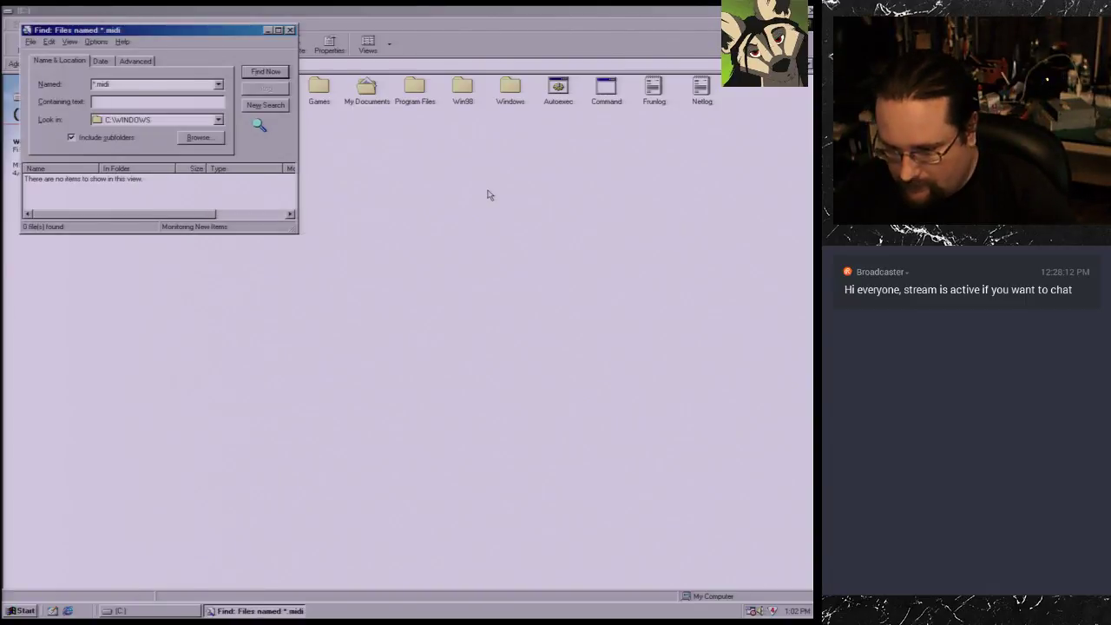
Step: Change the file search to *.mid and play the Canyon MIDI file
{"action": "left_click", "coordinate": [189, 83]}
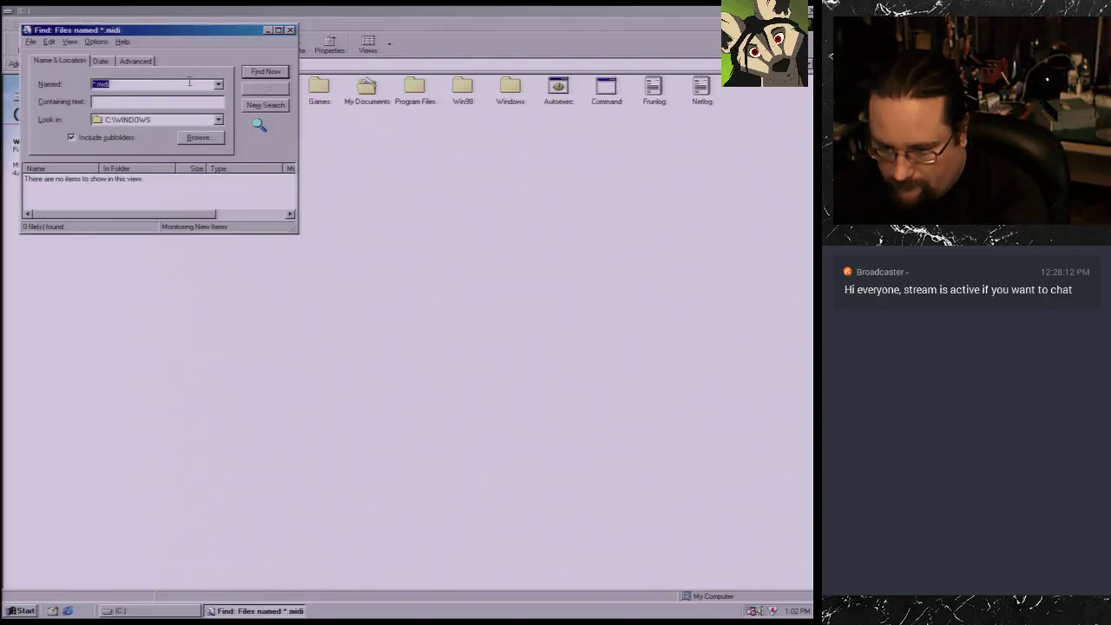
{"action": "key", "text": "BackSpace"}
{"action": "key", "text": "Return"}
{"action": "left_click", "coordinate": [50, 181]}
{"action": "double_click", "coordinate": [54, 181]}
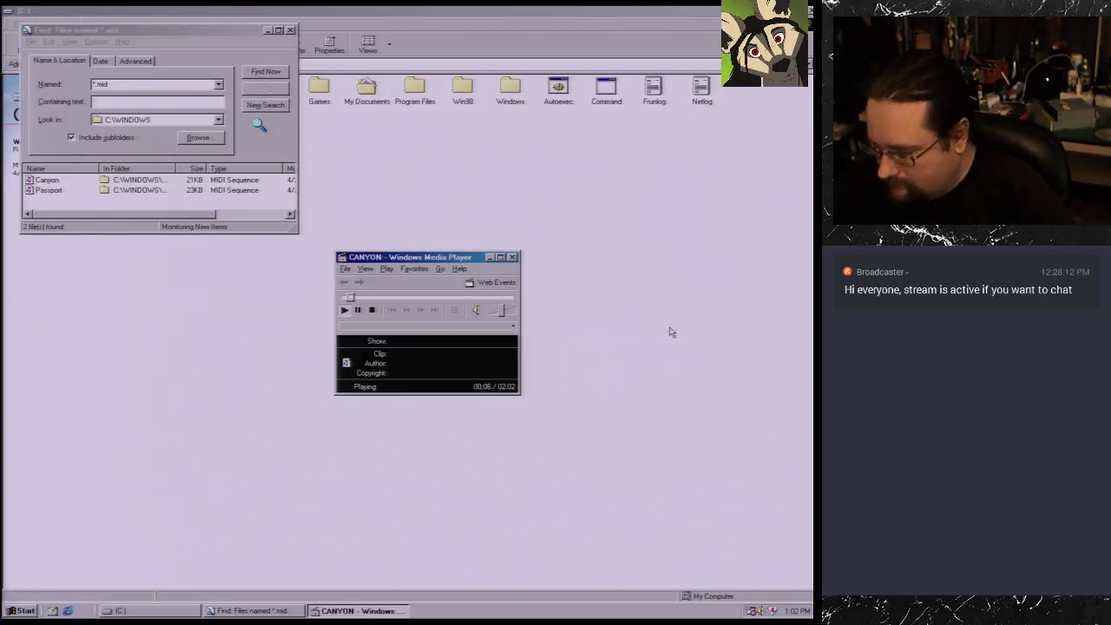
Step: Bring up the system volume slider, place it beside the media player, and stop the Canyon playback
{"action": "left_click", "coordinate": [761, 610]}
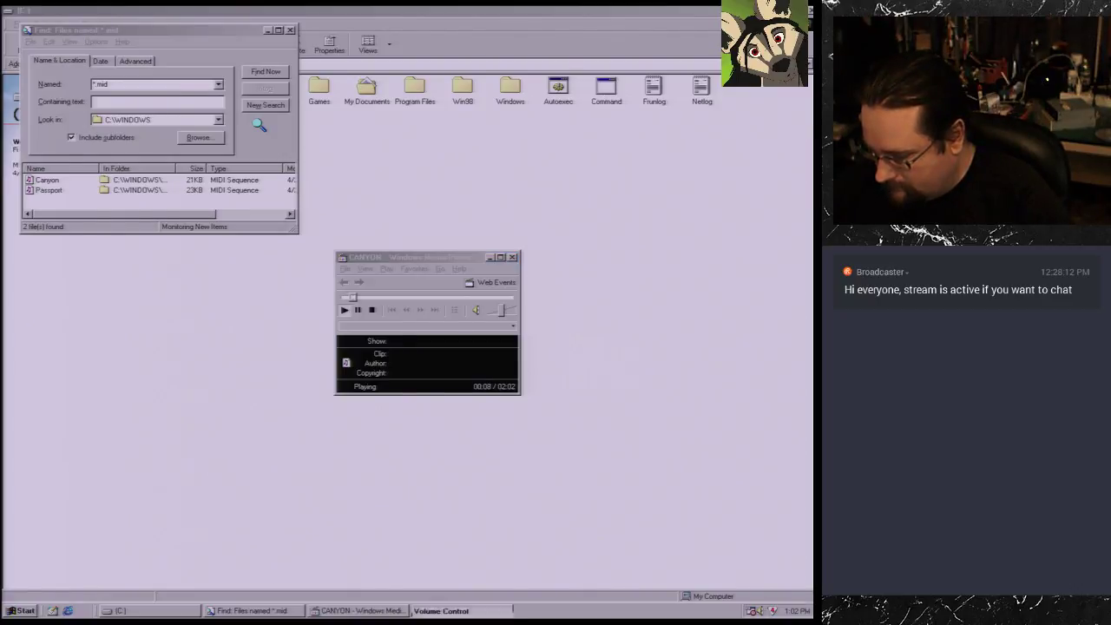
{"action": "left_click_drag", "start_coordinate": [762, 543], "coordinate": [606, 453]}
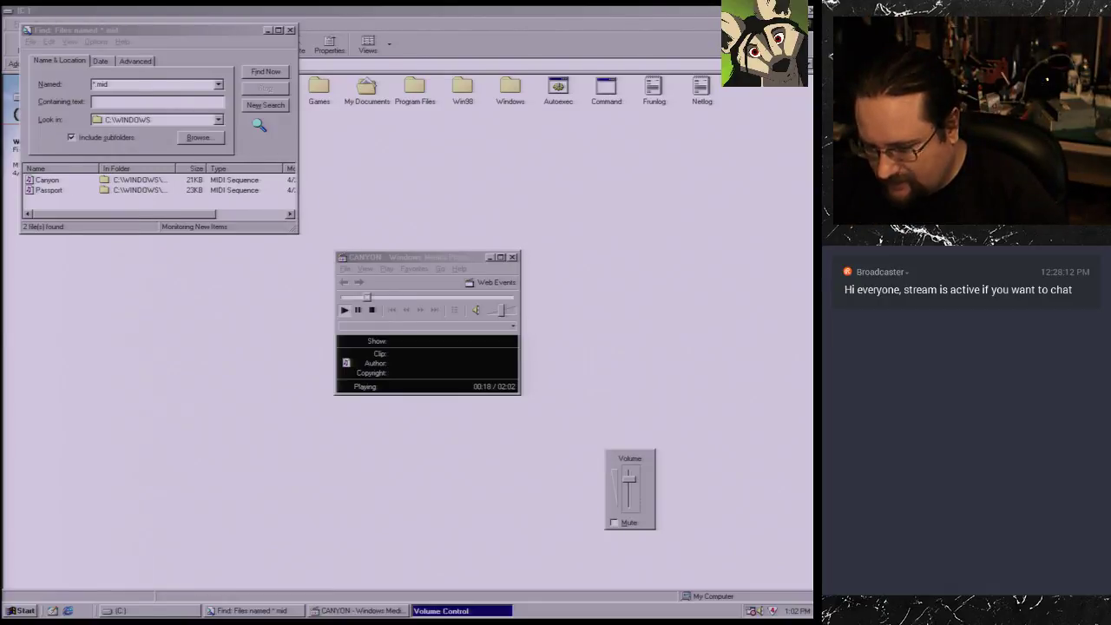
{"action": "left_click", "coordinate": [373, 310]}
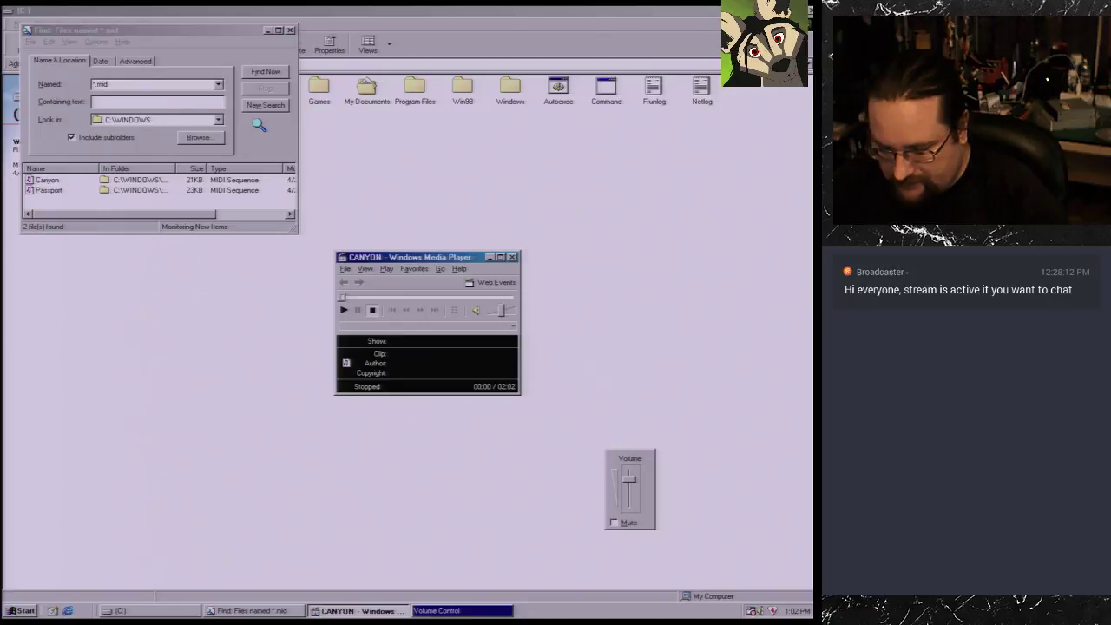
Step: Try to open S3 Video Color Control from the Control Panel and dismiss its message
{"action": "left_click", "coordinate": [21, 610]}
{"action": "left_click", "coordinate": [152, 496]}
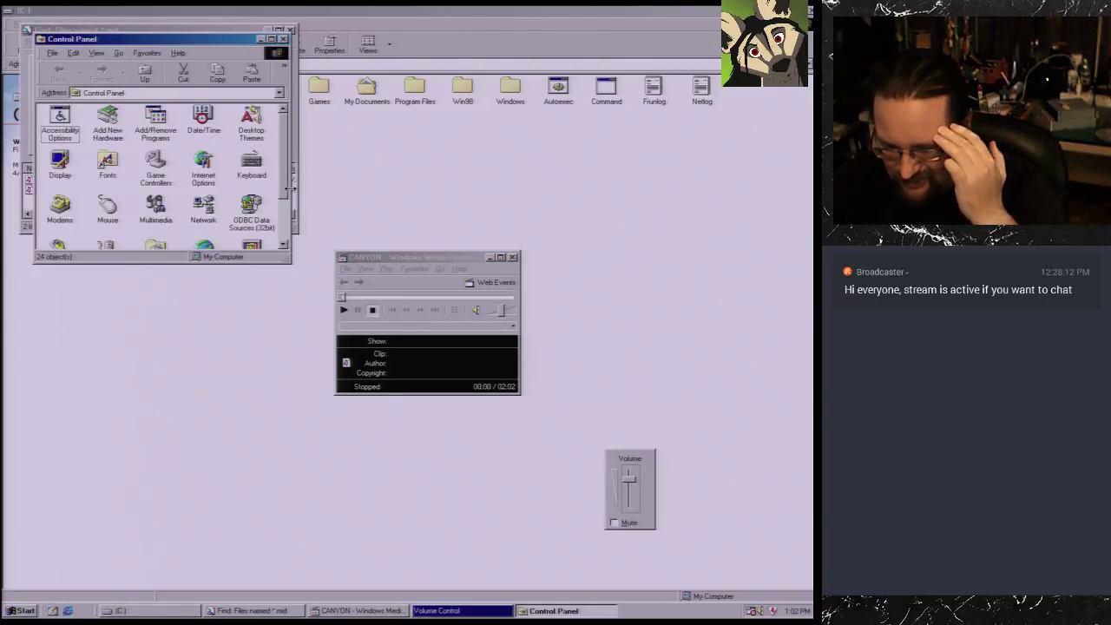
{"action": "left_click_drag", "start_coordinate": [287, 192], "coordinate": [283, 242]}
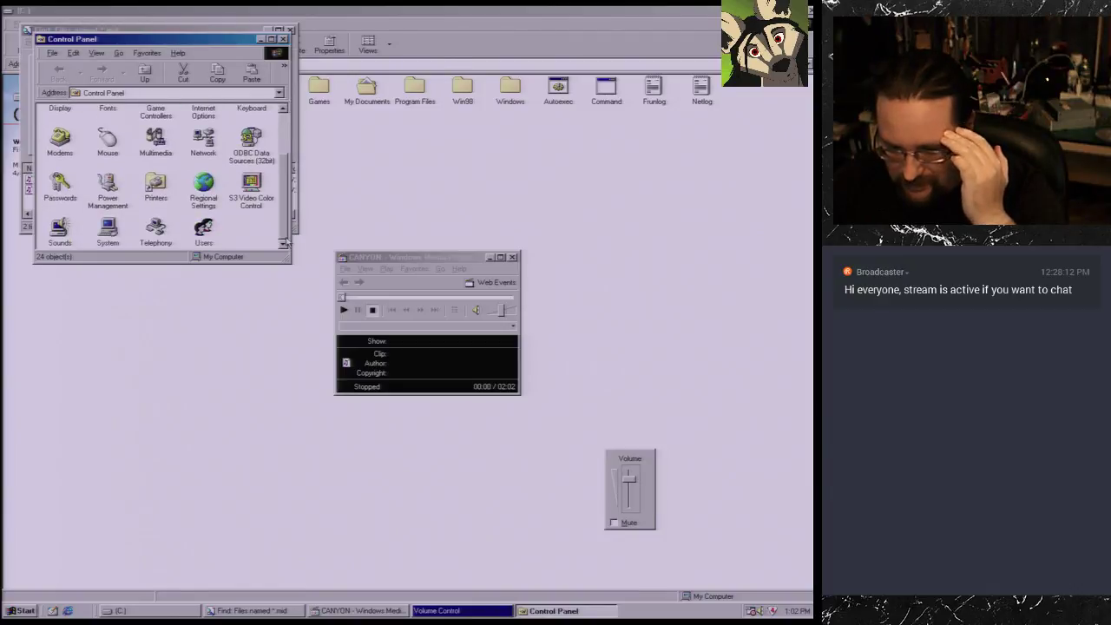
{"action": "mouse_move", "coordinate": [287, 243]}
{"action": "left_mouse_down"}
{"action": "mouse_move", "coordinate": [292, 179]}
{"action": "mouse_move", "coordinate": [283, 227]}
{"action": "left_mouse_up"}
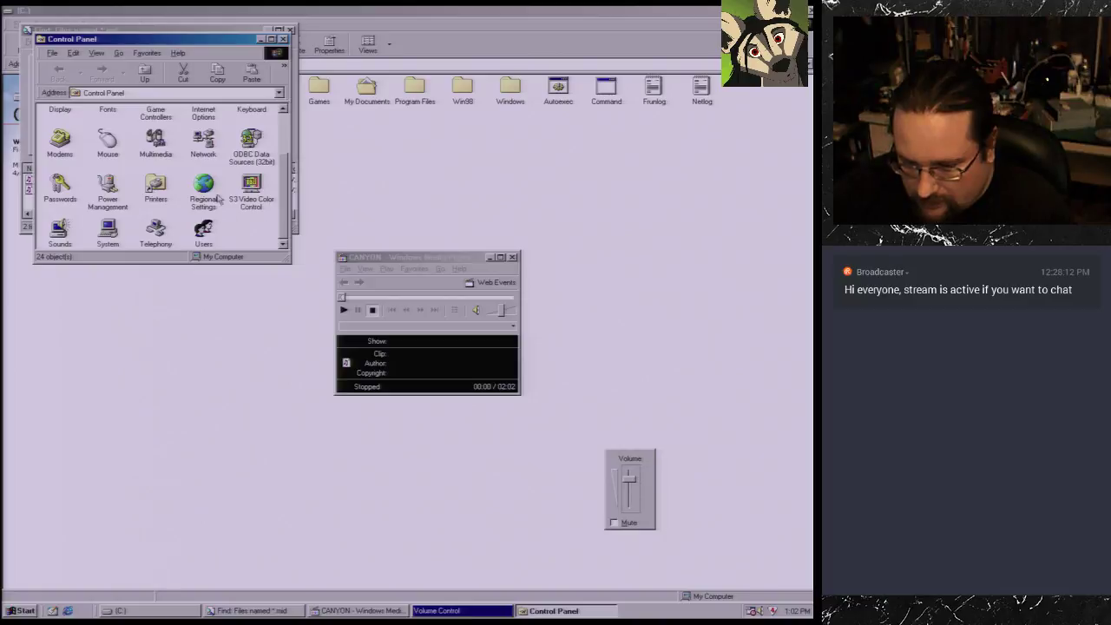
{"action": "double_click", "coordinate": [242, 187]}
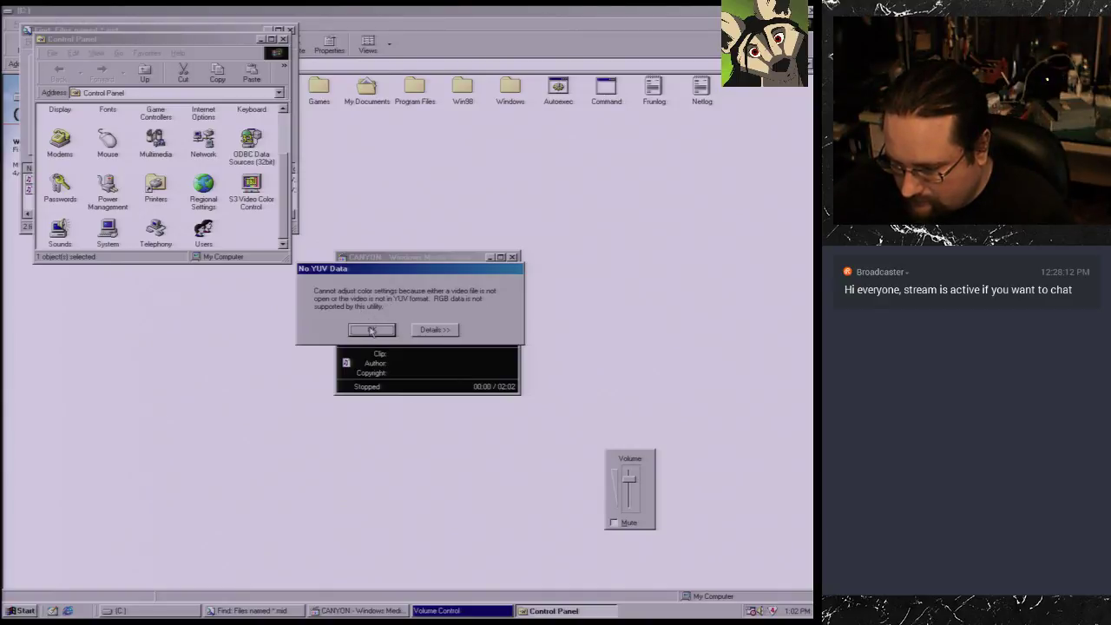
{"action": "left_click", "coordinate": [371, 330]}
Step: Close the Find window with the *.mid search
{"action": "left_click", "coordinate": [293, 223]}
{"action": "left_click_drag", "start_coordinate": [295, 224], "coordinate": [300, 169]}
{"action": "left_click", "coordinate": [295, 31]}
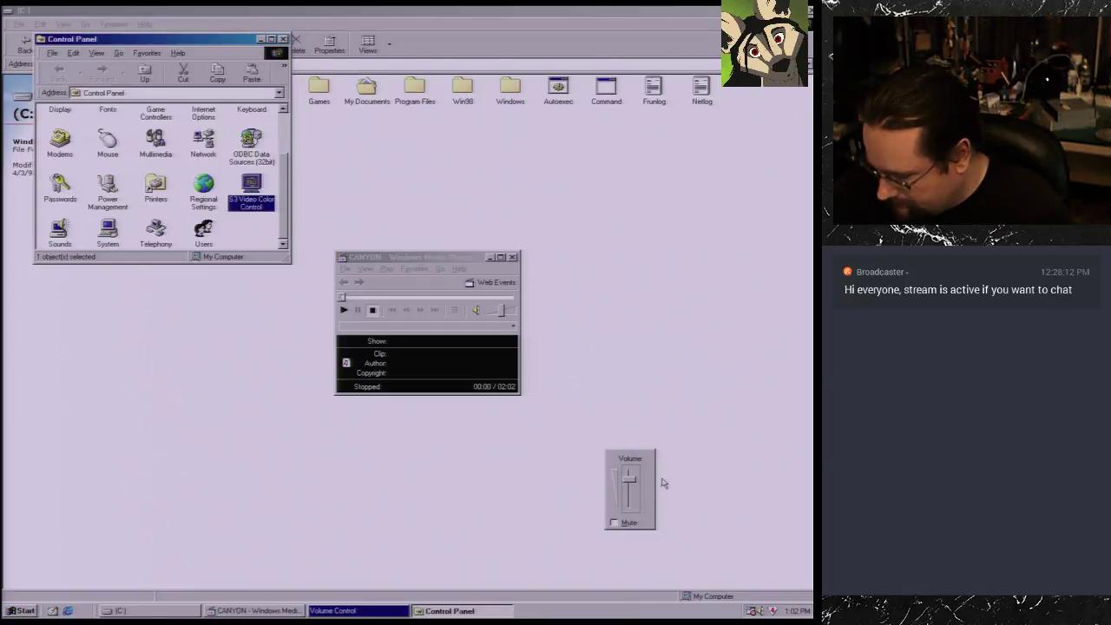
Step: Bring up the S3Tweak options and examine the AGP texture memory settings
{"action": "left_click", "coordinate": [775, 612]}
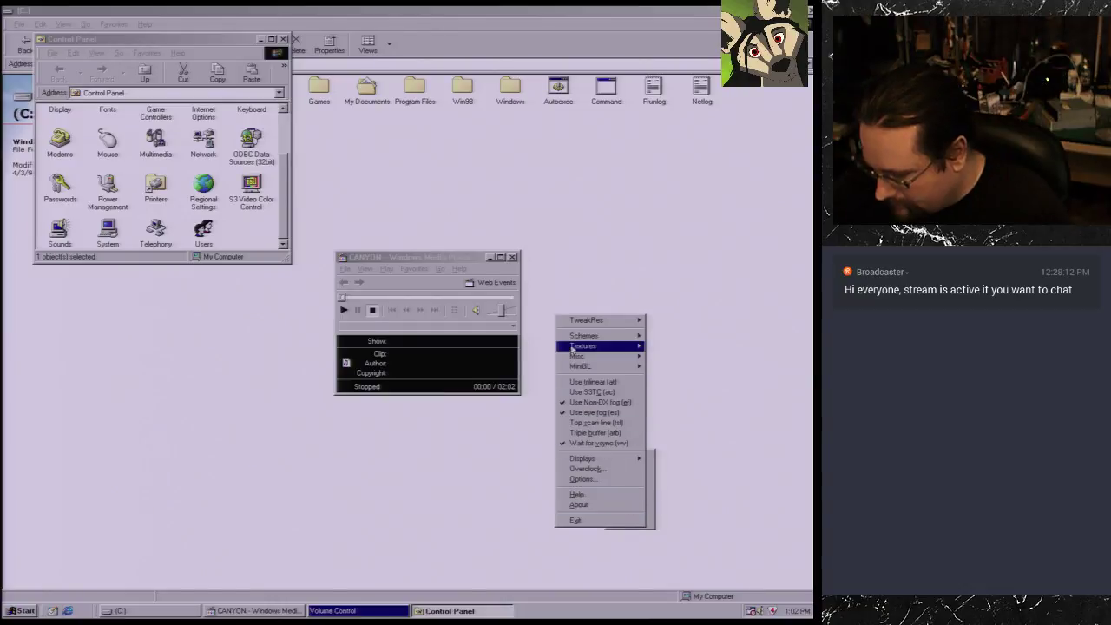
{"action": "mouse_move", "coordinate": [572, 339]}
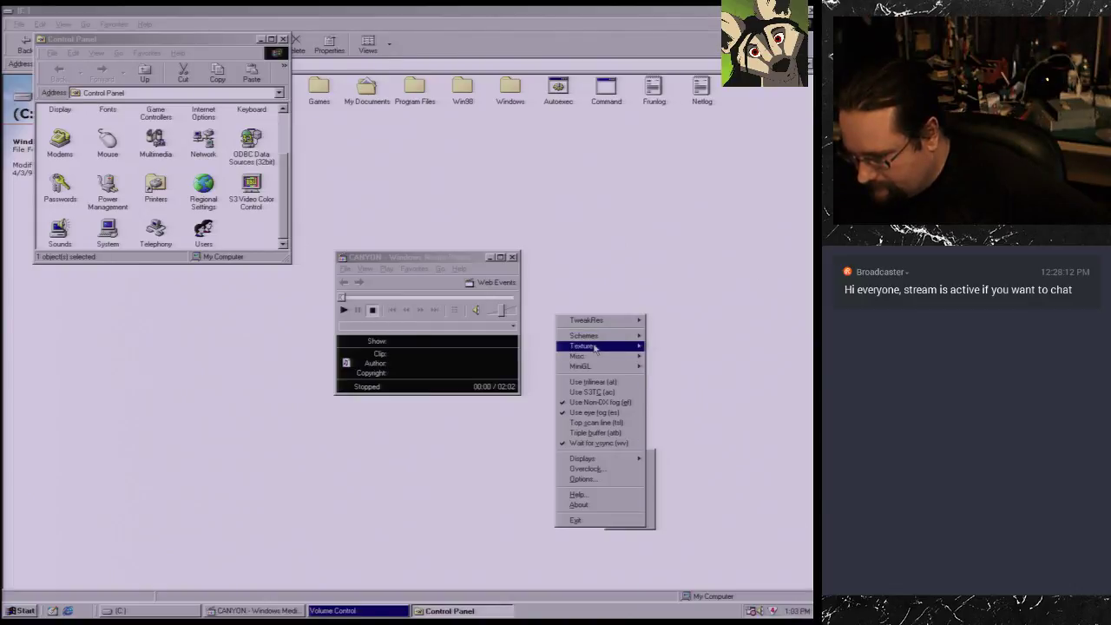
{"action": "mouse_move", "coordinate": [686, 347]}
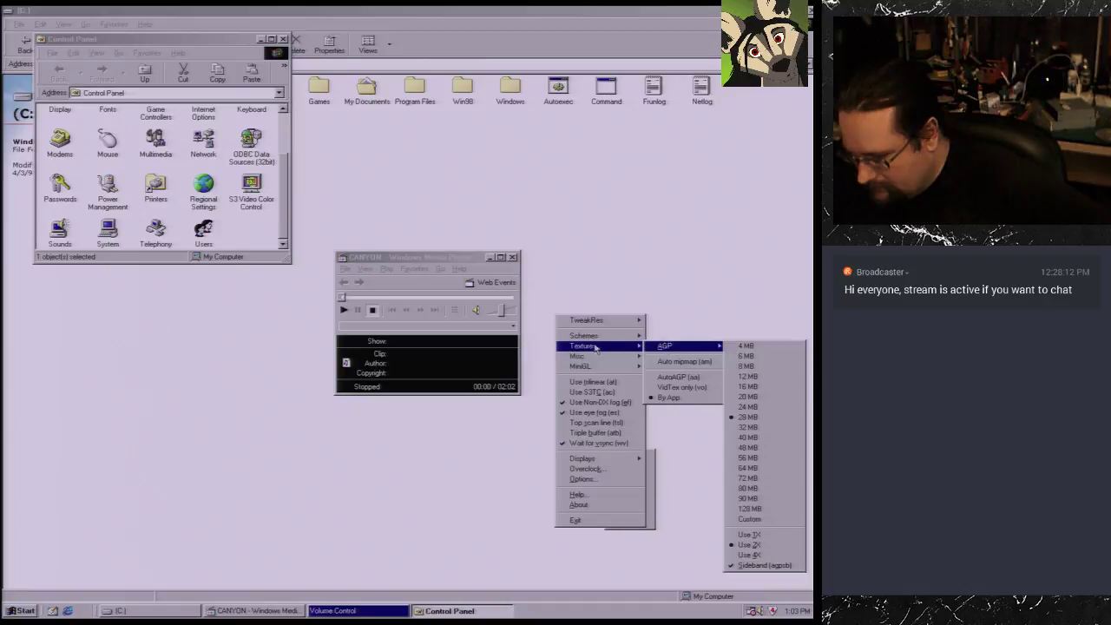
Step: View the S3Tweak About information on the video card and system, and close it
{"action": "left_click", "coordinate": [579, 505]}
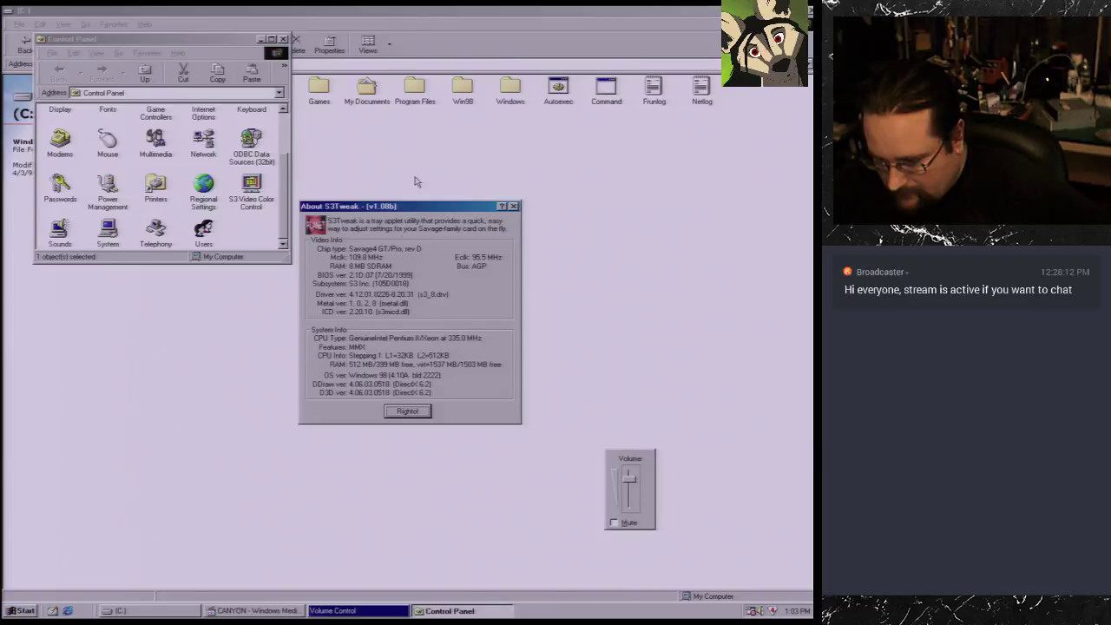
{"action": "left_click_drag", "start_coordinate": [415, 209], "coordinate": [519, 195]}
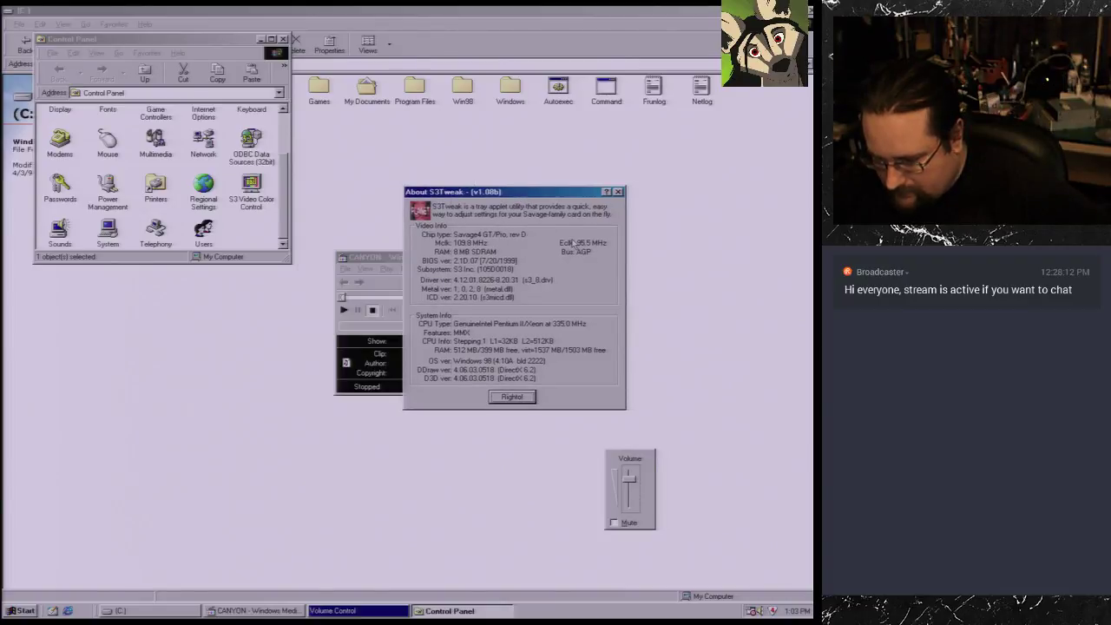
{"action": "left_click", "coordinate": [618, 192]}
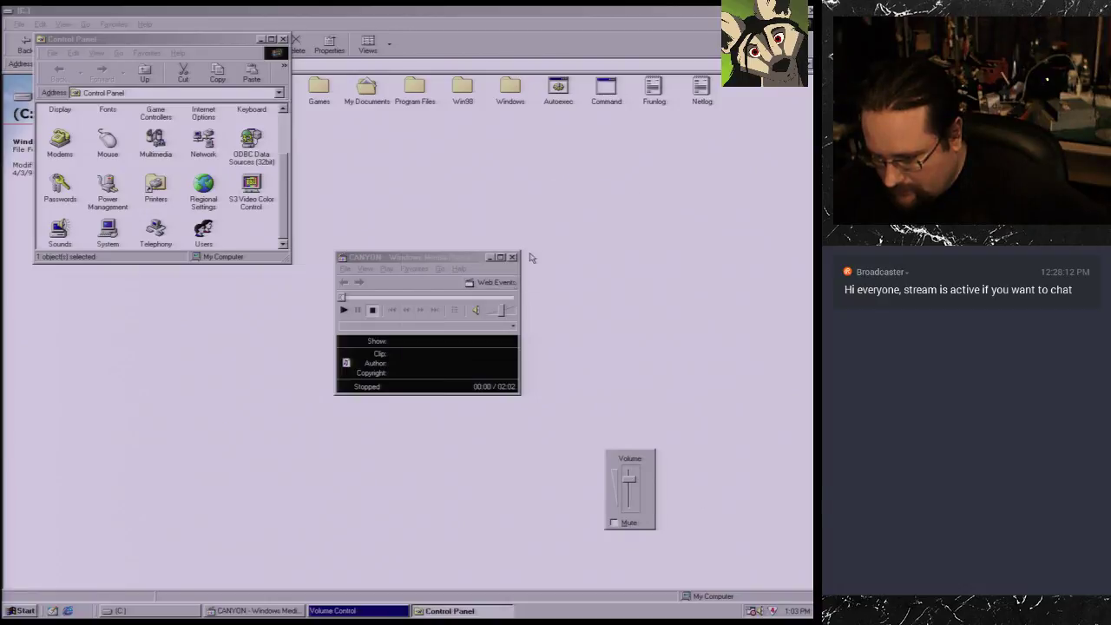
Step: Close the media player, Control Panel, C: drive and Volume Control windows to clear the desktop
{"action": "left_click", "coordinate": [516, 266]}
{"action": "left_click", "coordinate": [513, 258]}
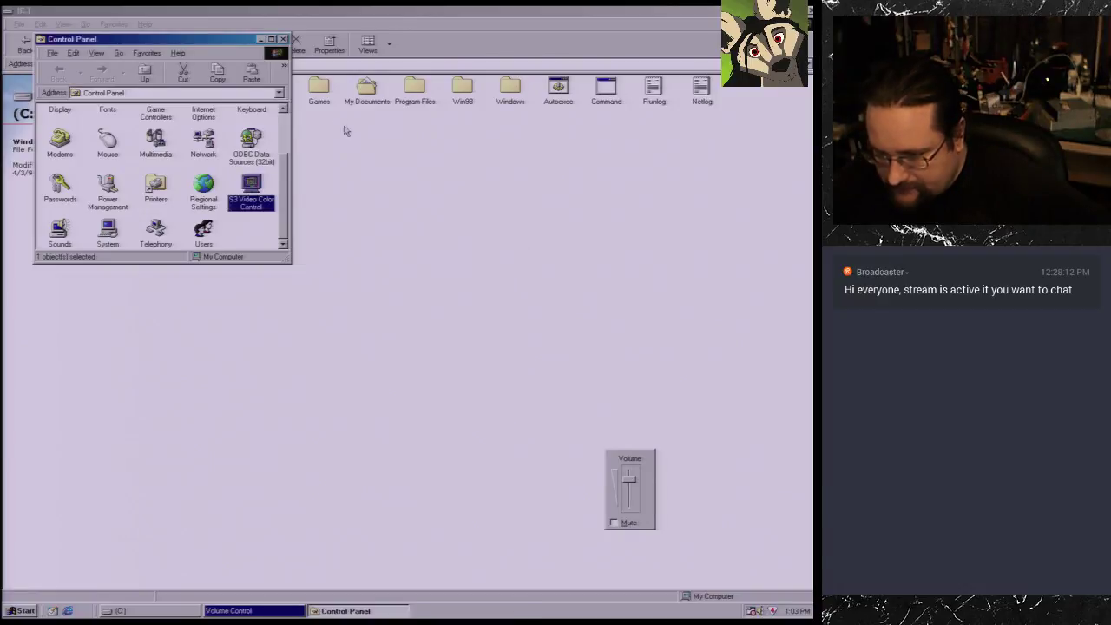
{"action": "left_click", "coordinate": [271, 39]}
{"action": "left_click", "coordinate": [807, 11]}
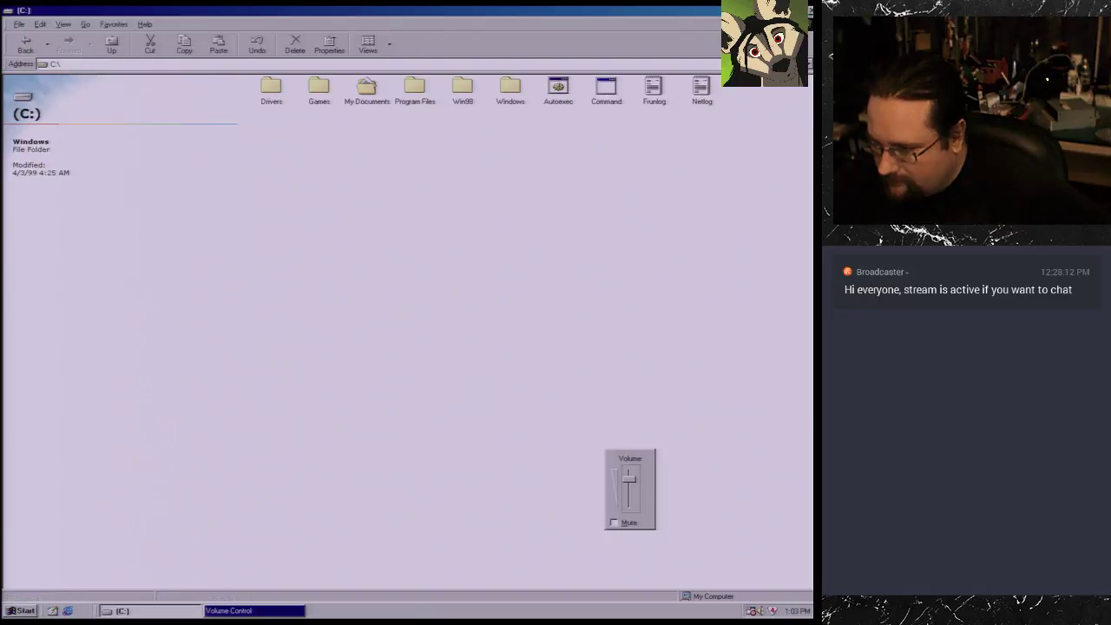
{"action": "left_click", "coordinate": [807, 11]}
{"action": "key", "text": "alt+F4"}
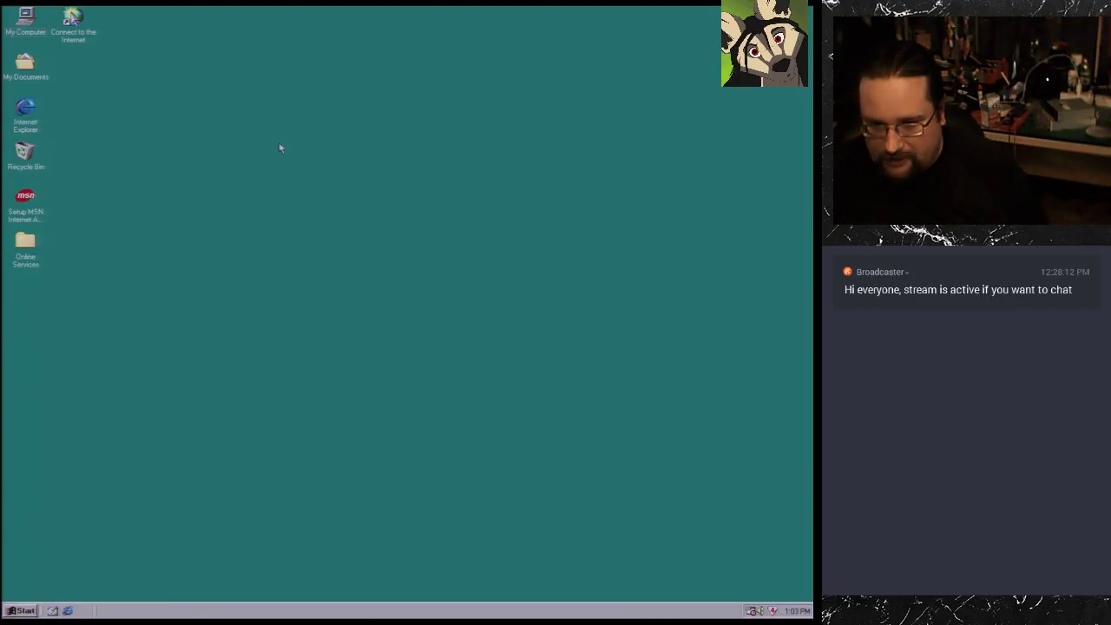
Step: Open the DirectX90c folder on the Drivers (D:) disc
{"action": "double_click", "coordinate": [40, 29]}
{"action": "double_click", "coordinate": [180, 10]}
{"action": "left_click_drag", "start_coordinate": [290, 177], "coordinate": [432, 183]}
{"action": "double_click", "coordinate": [157, 120]}
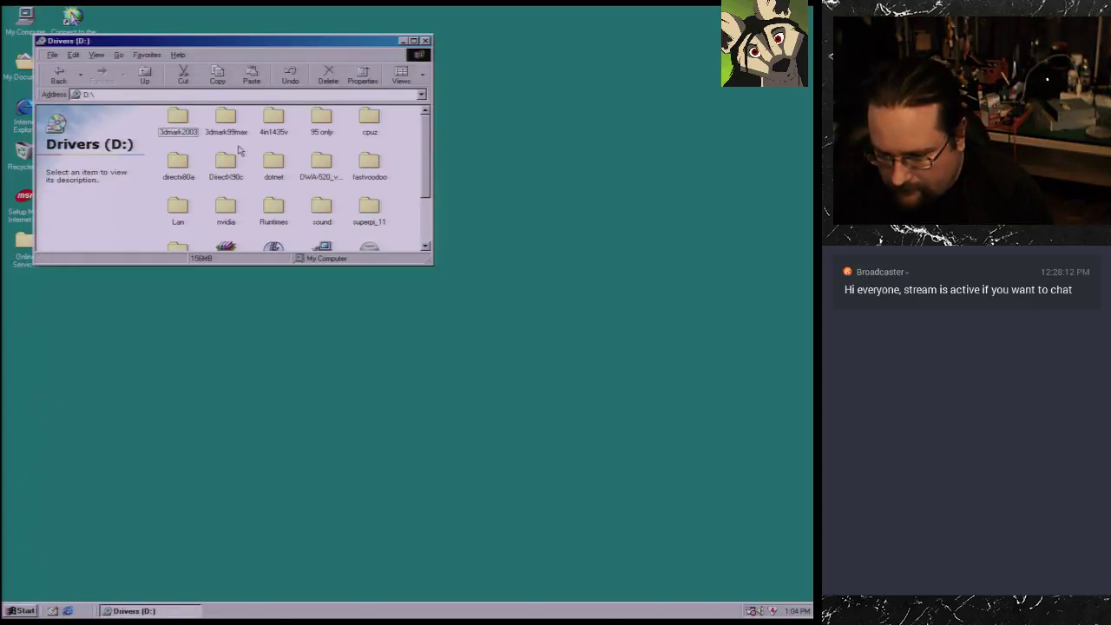
{"action": "double_click", "coordinate": [230, 176]}
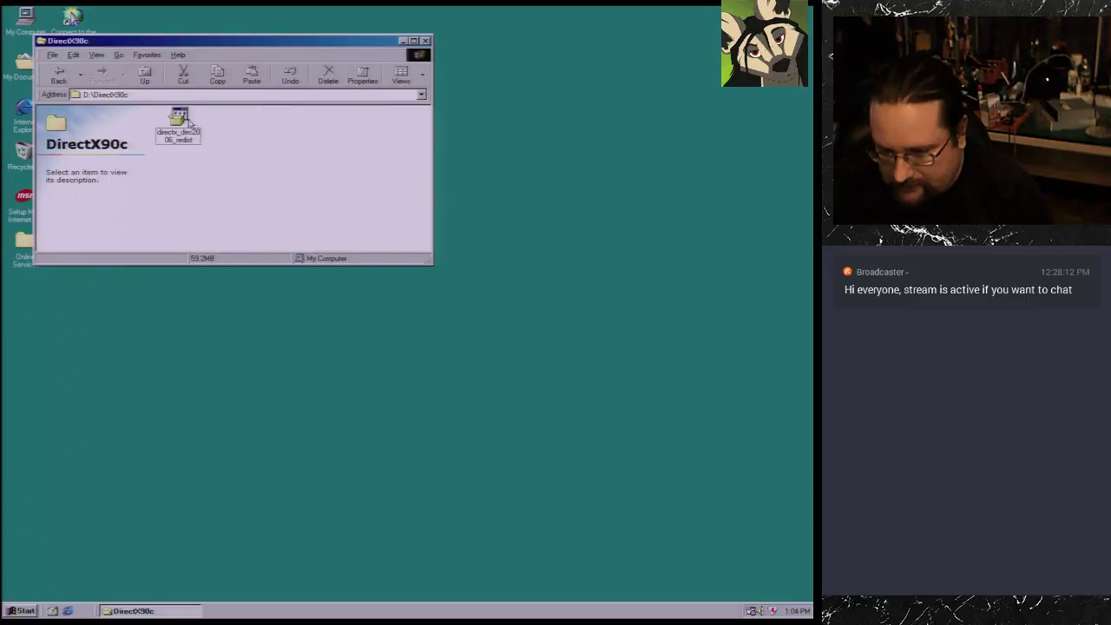
Step: Run the directx_dec2006_redist package and extract its files to c:\dxtemp, accepting the licence and folder creation
{"action": "double_click", "coordinate": [178, 122]}
{"action": "left_click", "coordinate": [443, 405]}
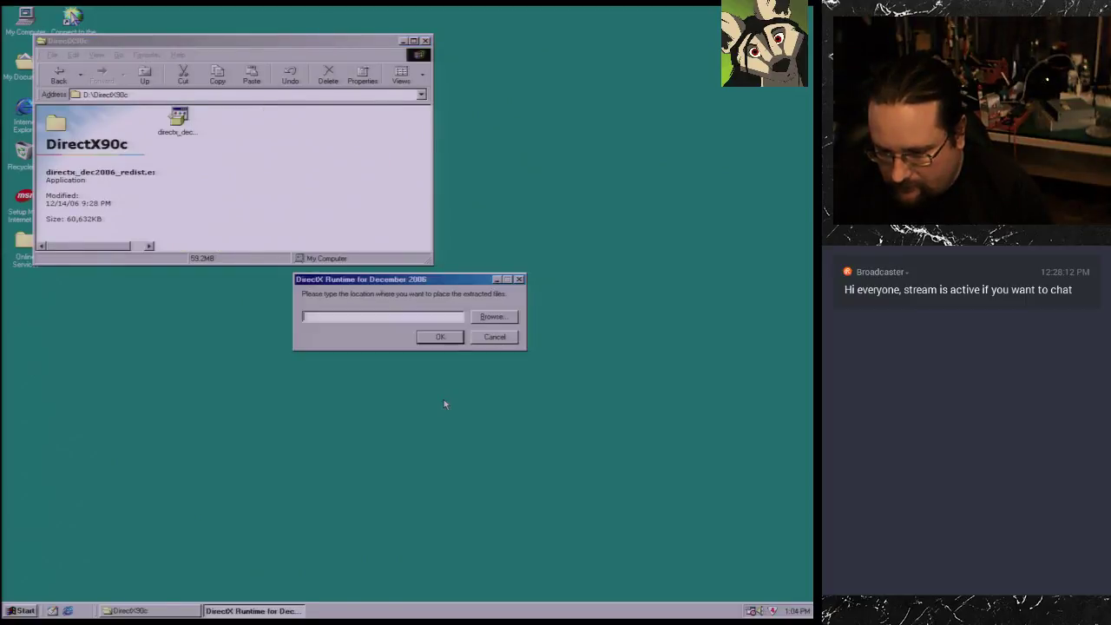
{"action": "type", "text": "c:\\dxtemp"}
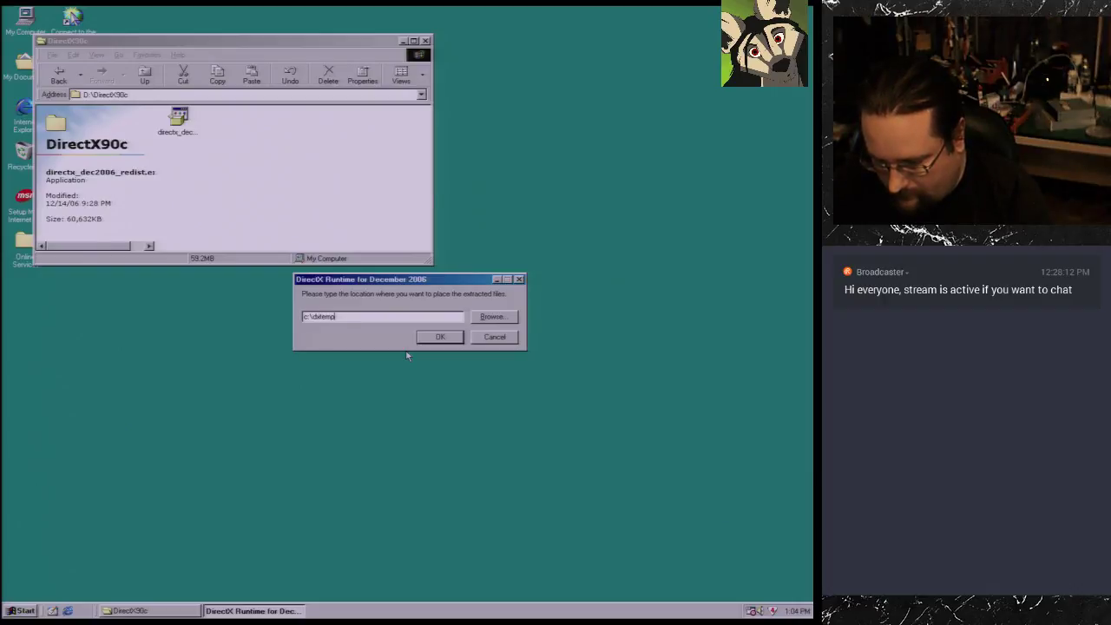
{"action": "key", "text": "Return"}
{"action": "key", "text": "Return"}
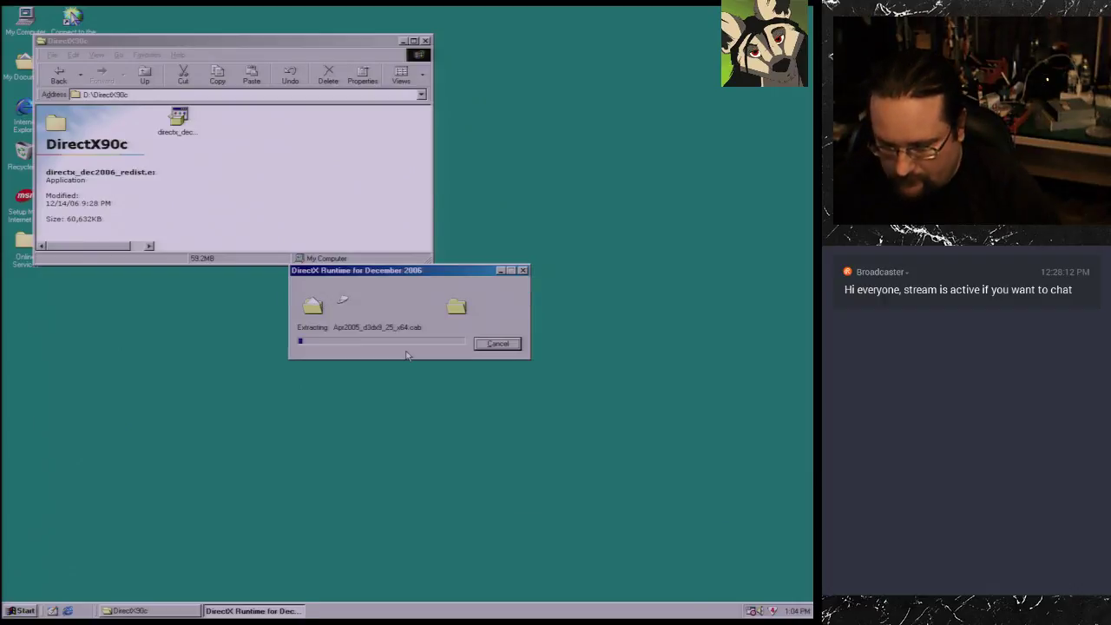
Step: Look through the Drivers disc for other useful software, including the contents of the Runtimes folder
{"action": "left_click", "coordinate": [58, 73]}
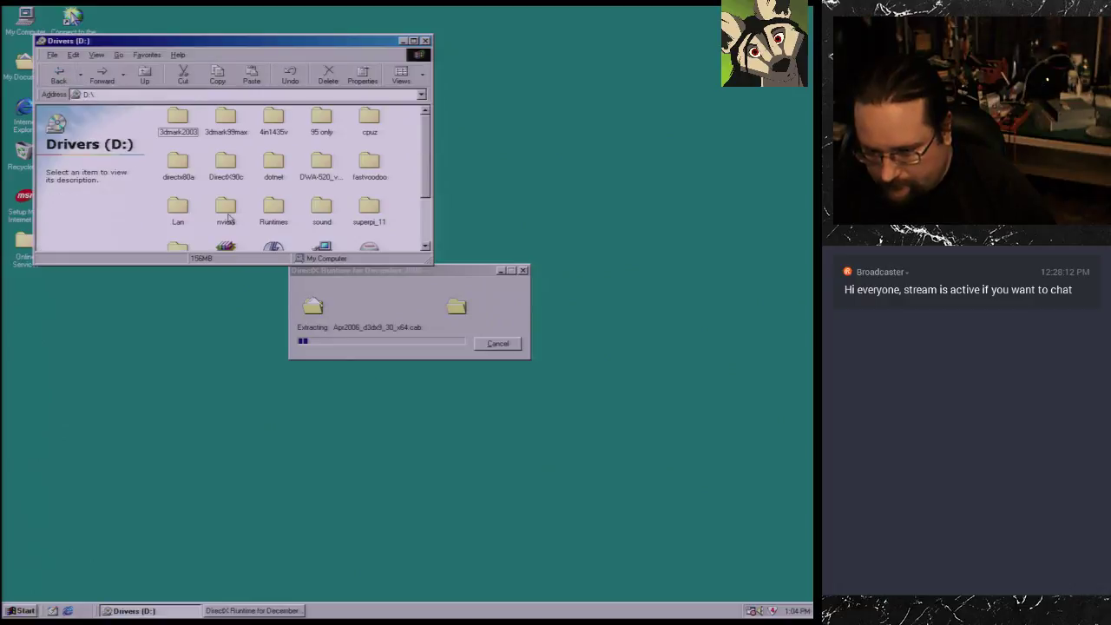
{"action": "left_click", "coordinate": [275, 166]}
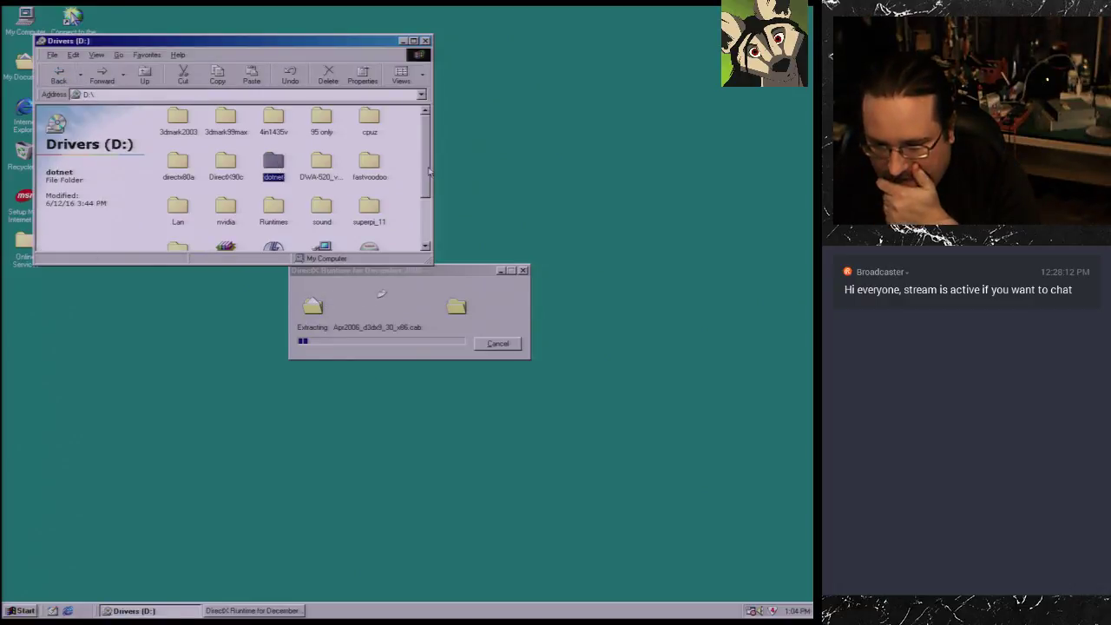
{"action": "left_click_drag", "start_coordinate": [428, 176], "coordinate": [428, 186]}
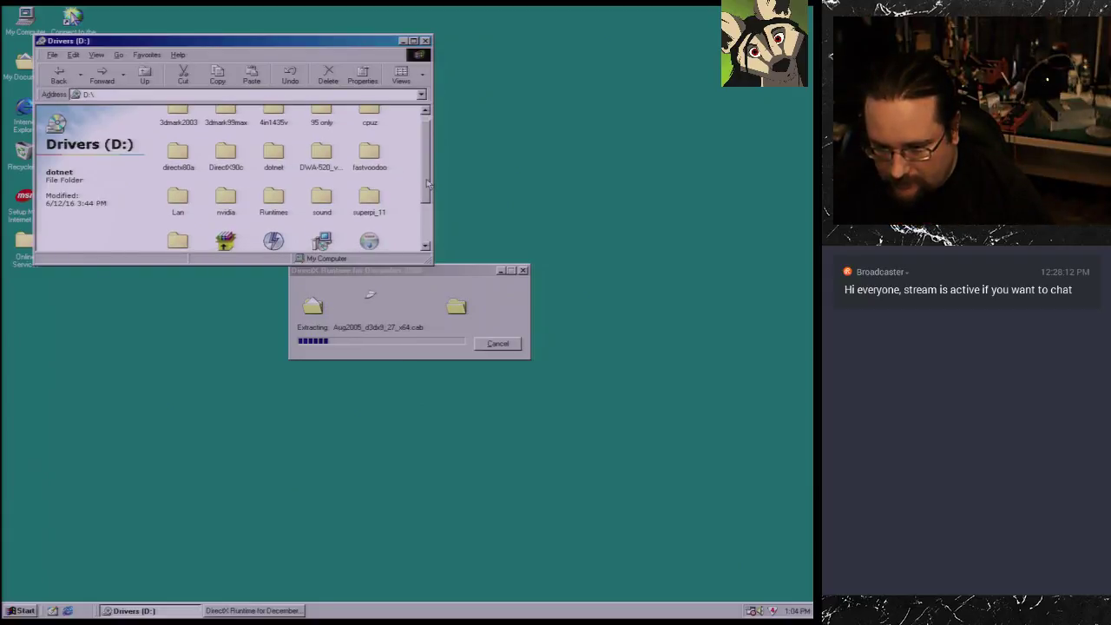
{"action": "left_click", "coordinate": [223, 198]}
{"action": "scroll", "coordinate": [222, 199], "scroll_direction": "down", "scroll_amount": 2}
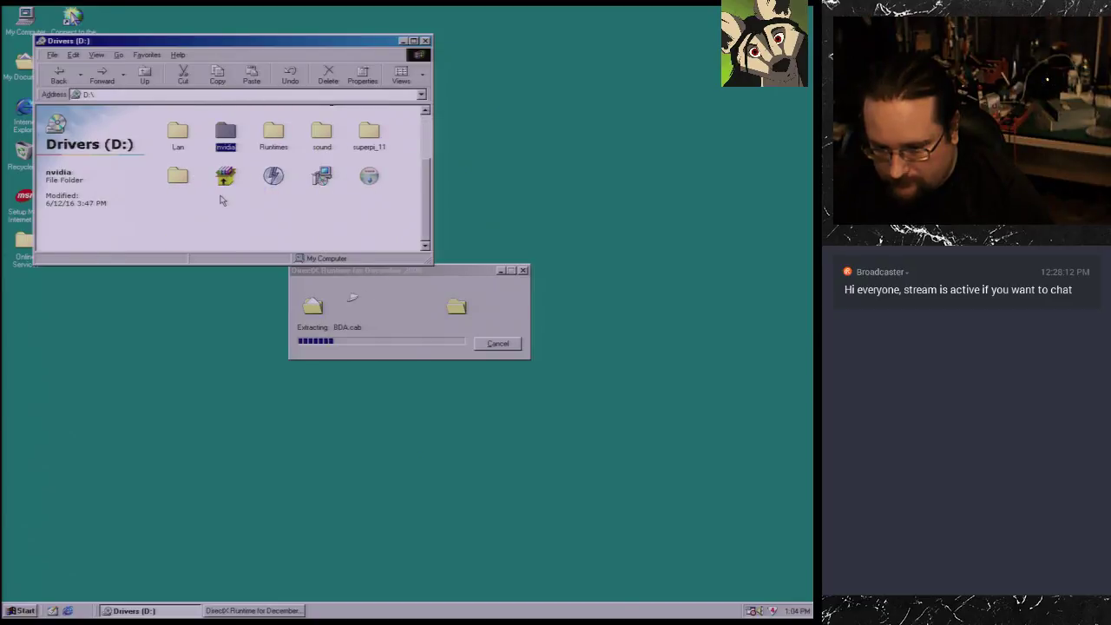
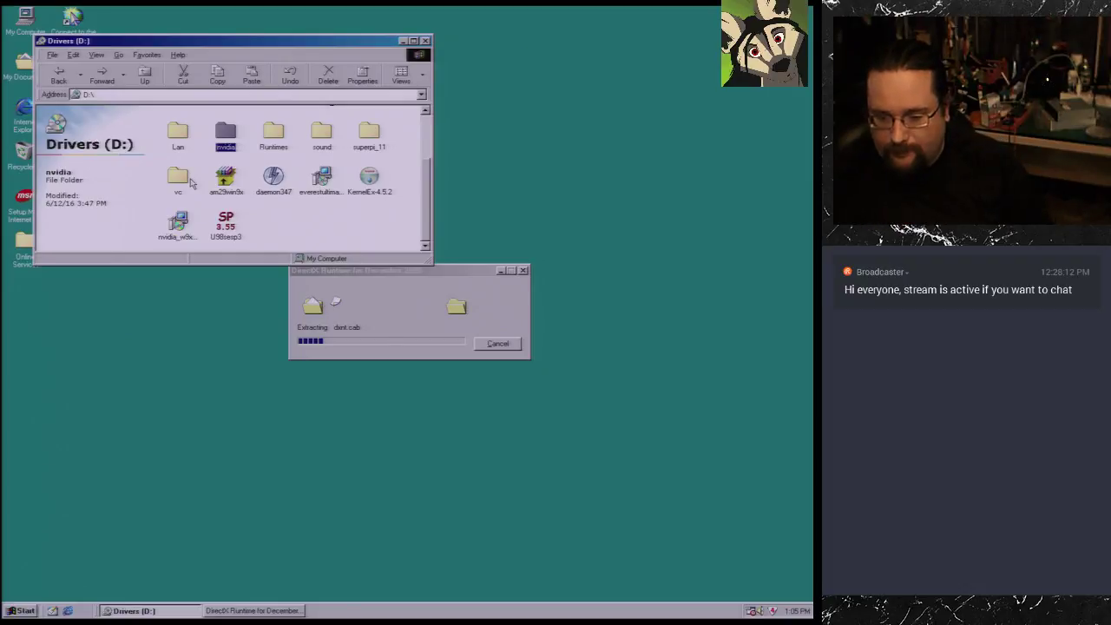
{"action": "double_click", "coordinate": [277, 149]}
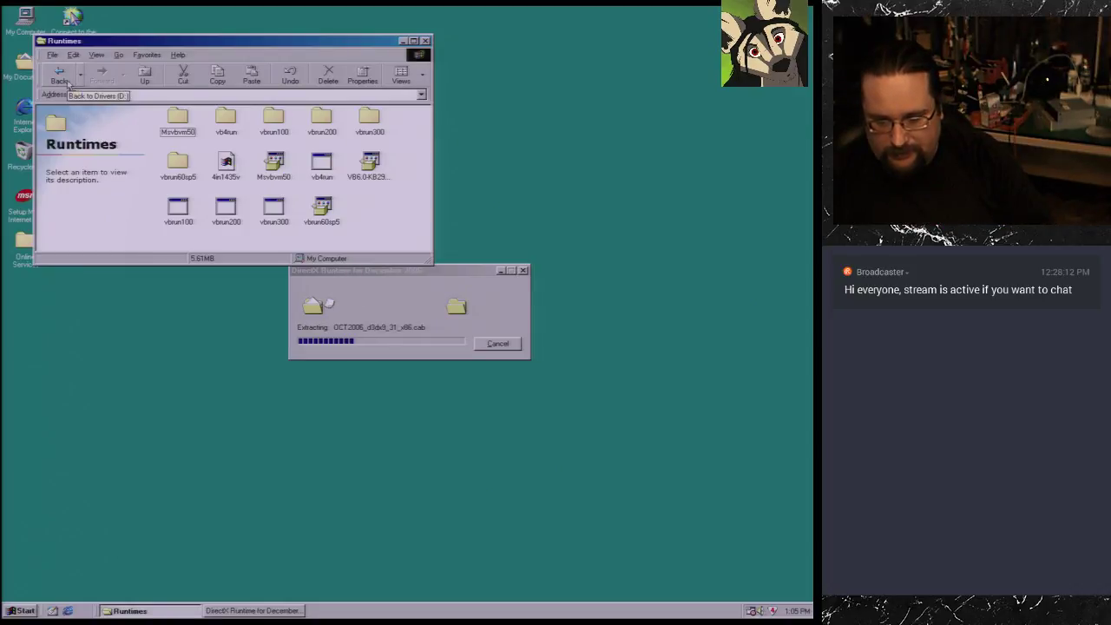
{"action": "left_click", "coordinate": [67, 80]}
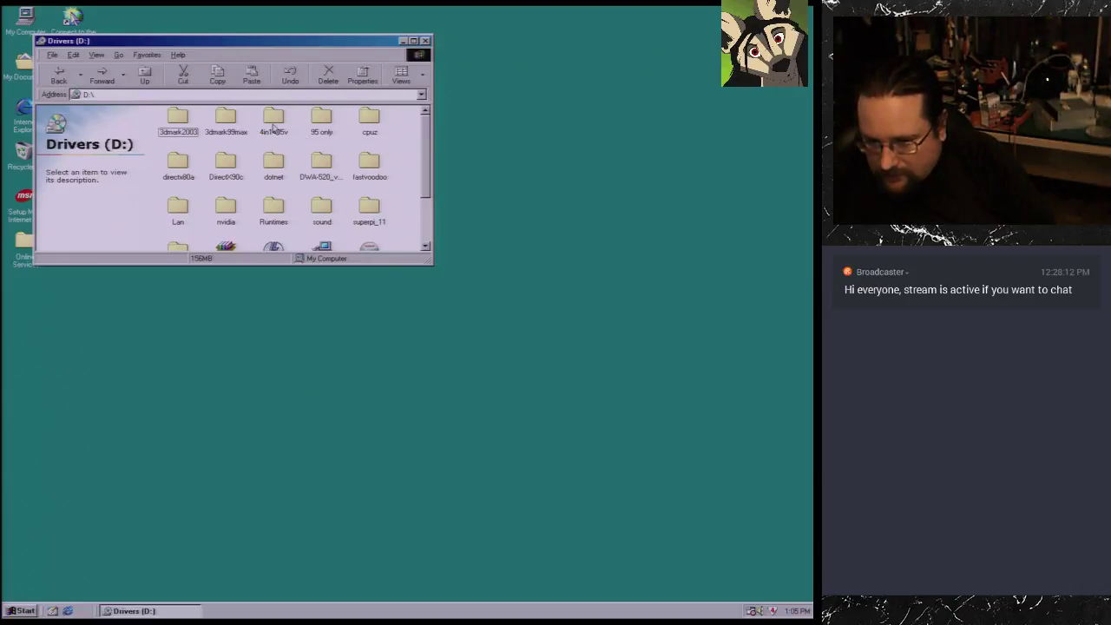
Step: Launch the 3dmark99max installer from its folder on the Drivers disc and start unpacking its setup
{"action": "double_click", "coordinate": [227, 127]}
{"action": "left_click", "coordinate": [230, 137]}
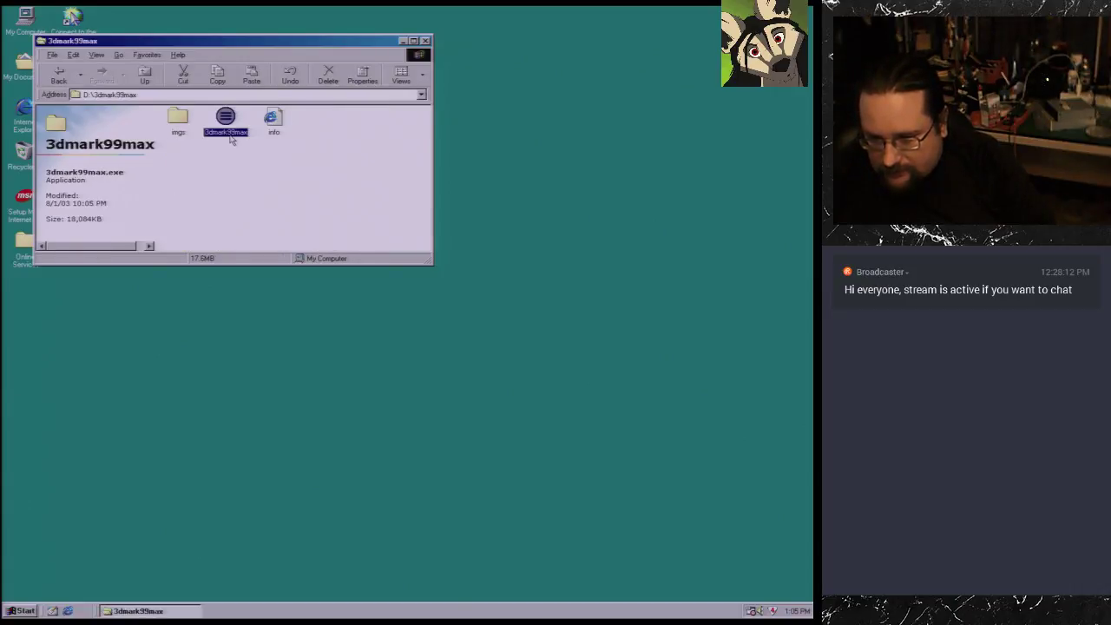
{"action": "left_click", "coordinate": [517, 296]}
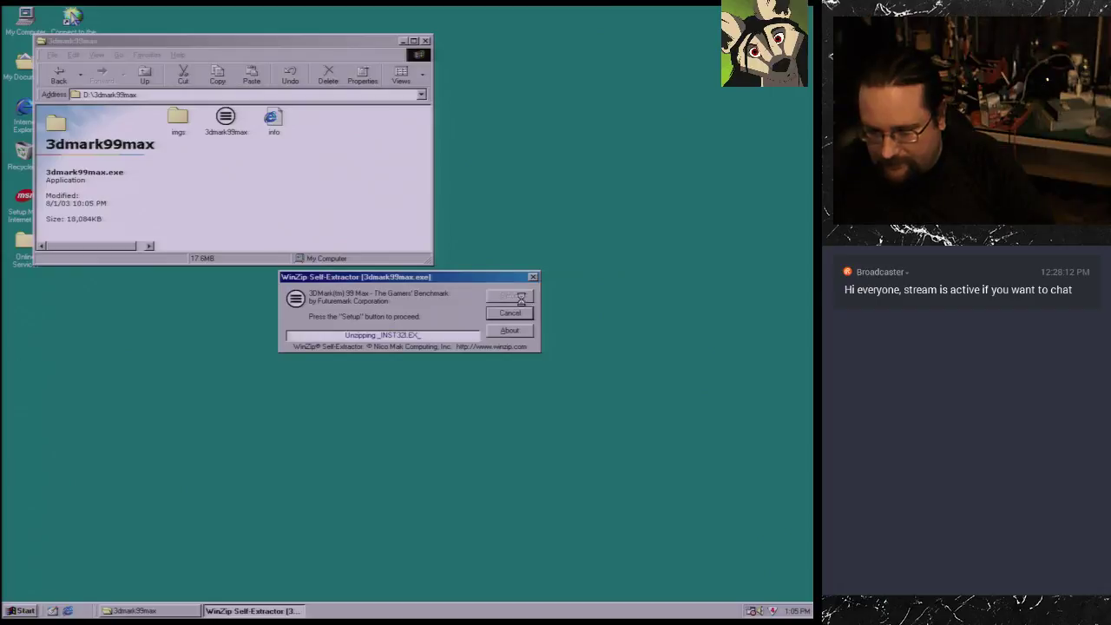
Step: Examine the files in the cpuz folder on the Drivers disc, and return to the disc's root
{"action": "left_click", "coordinate": [65, 81]}
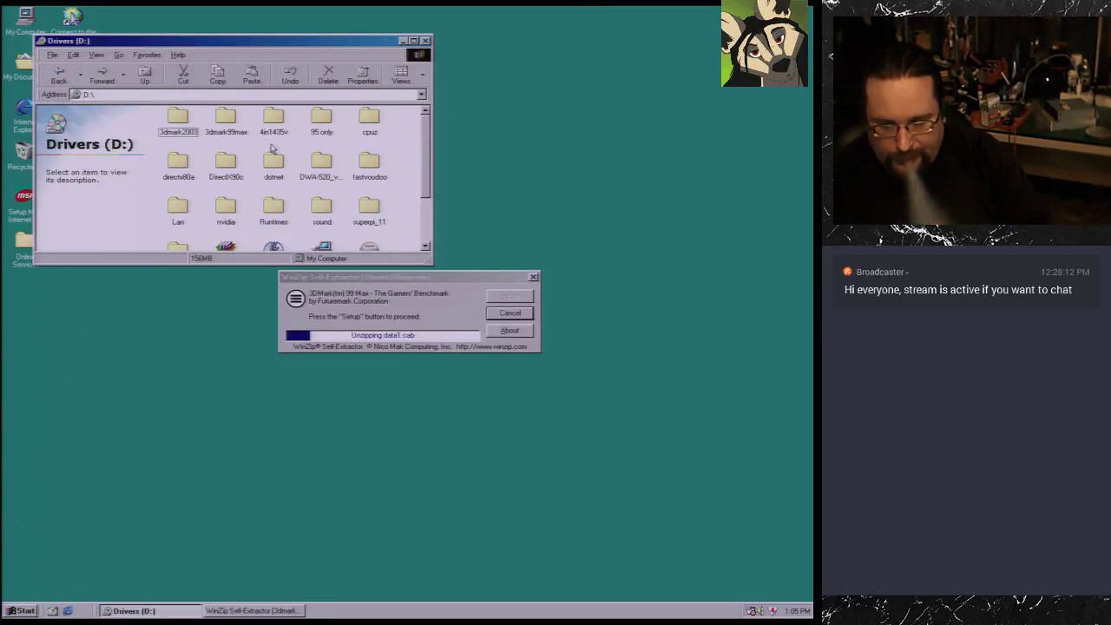
{"action": "left_click", "coordinate": [321, 130]}
{"action": "left_click", "coordinate": [369, 126]}
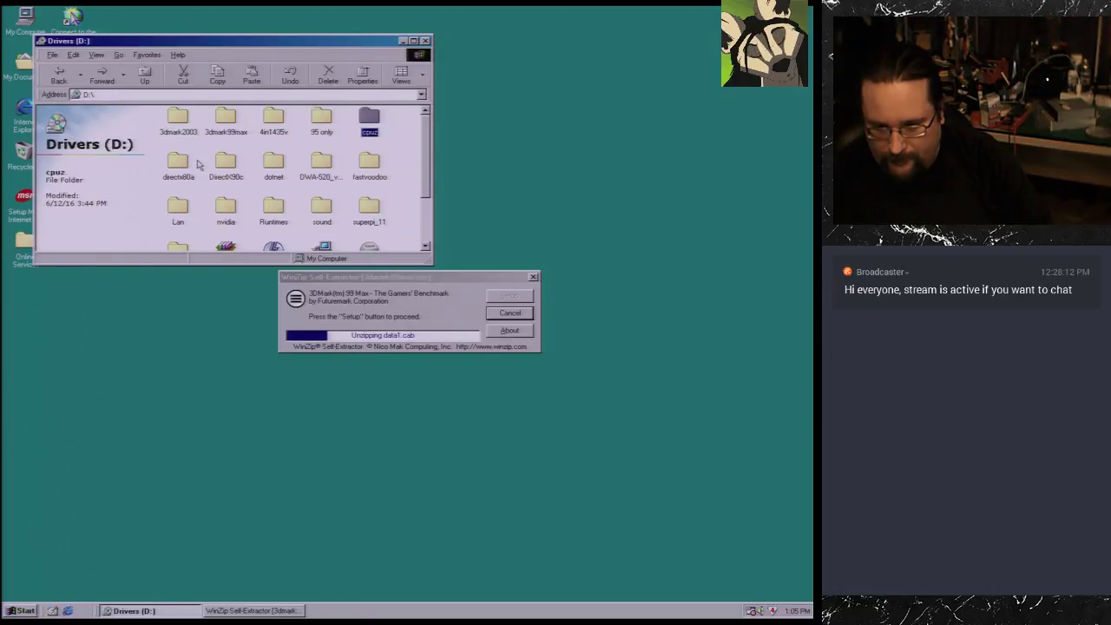
{"action": "double_click", "coordinate": [377, 128]}
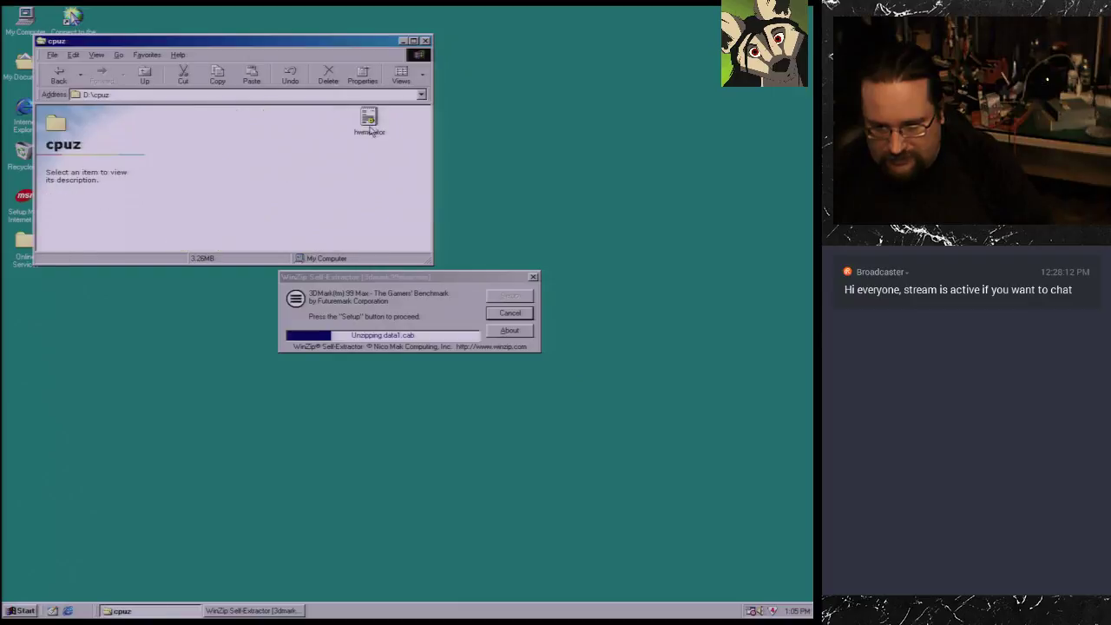
{"action": "left_click_drag", "start_coordinate": [171, 144], "coordinate": [373, 129]}
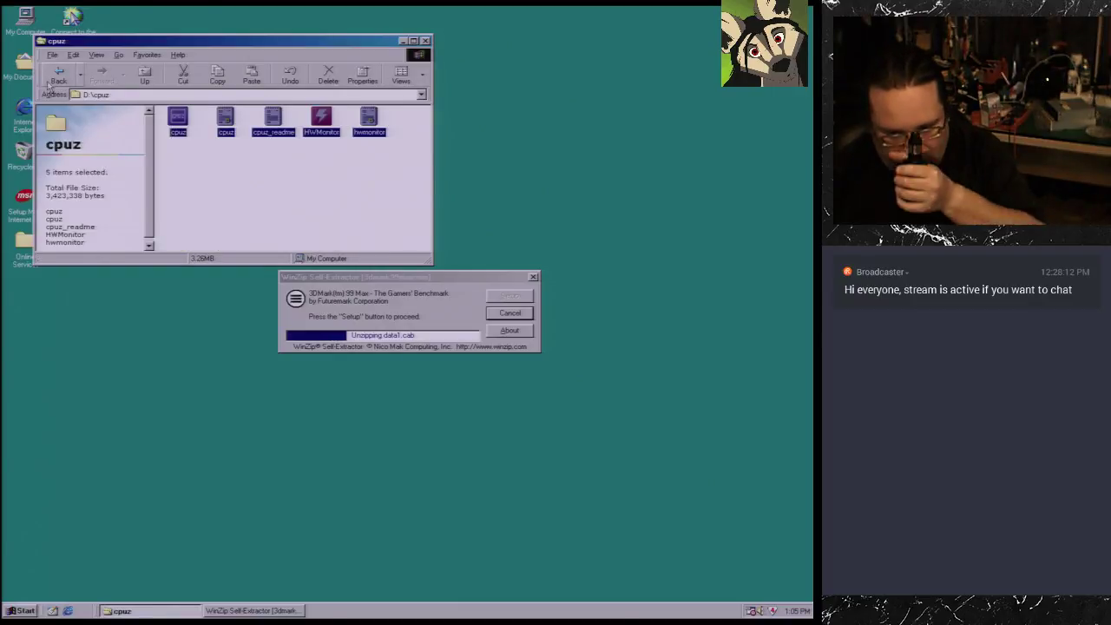
{"action": "key", "text": "BackSpace"}
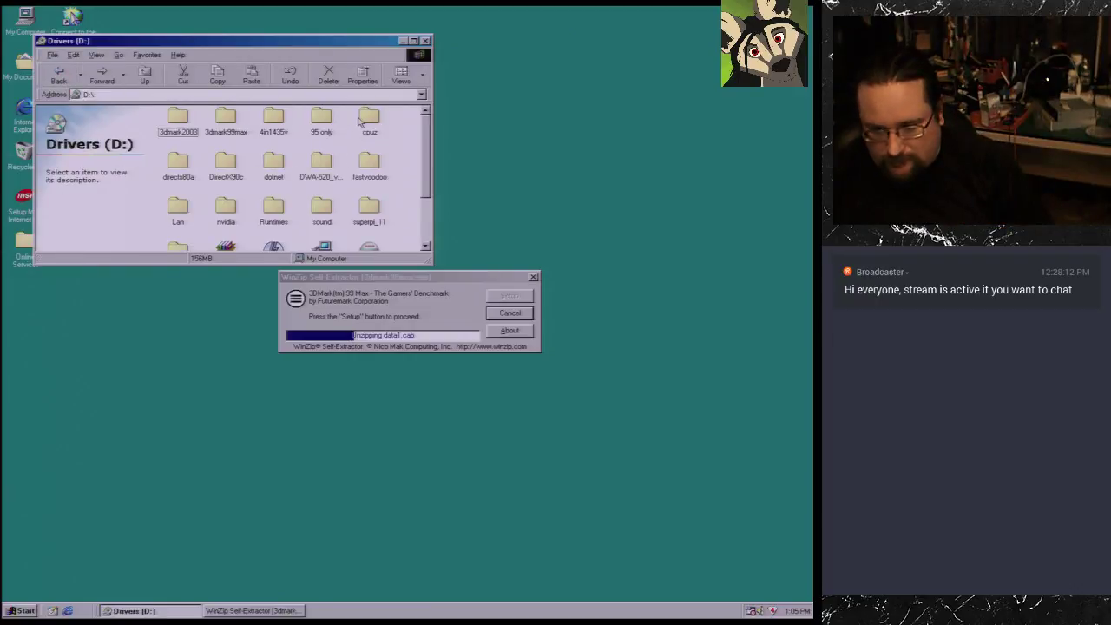
Step: Check the remaining folders on the Drivers disc, such as dotnet, fastvoodoo, nvidia and Runtimes
{"action": "left_click", "coordinate": [279, 169]}
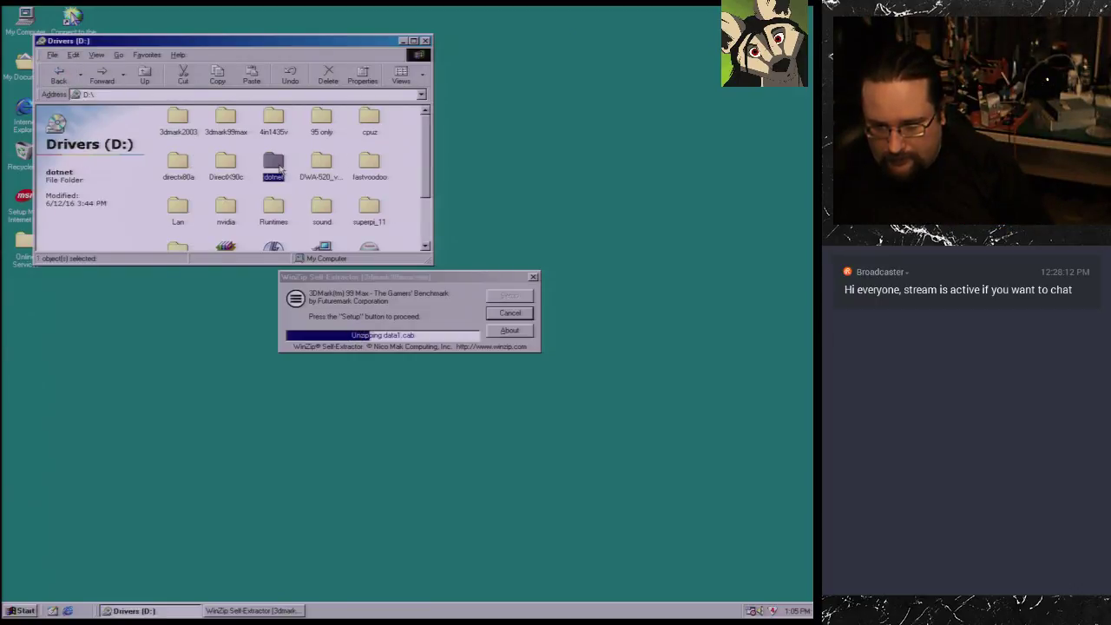
{"action": "left_click", "coordinate": [339, 168]}
{"action": "left_click", "coordinate": [371, 165]}
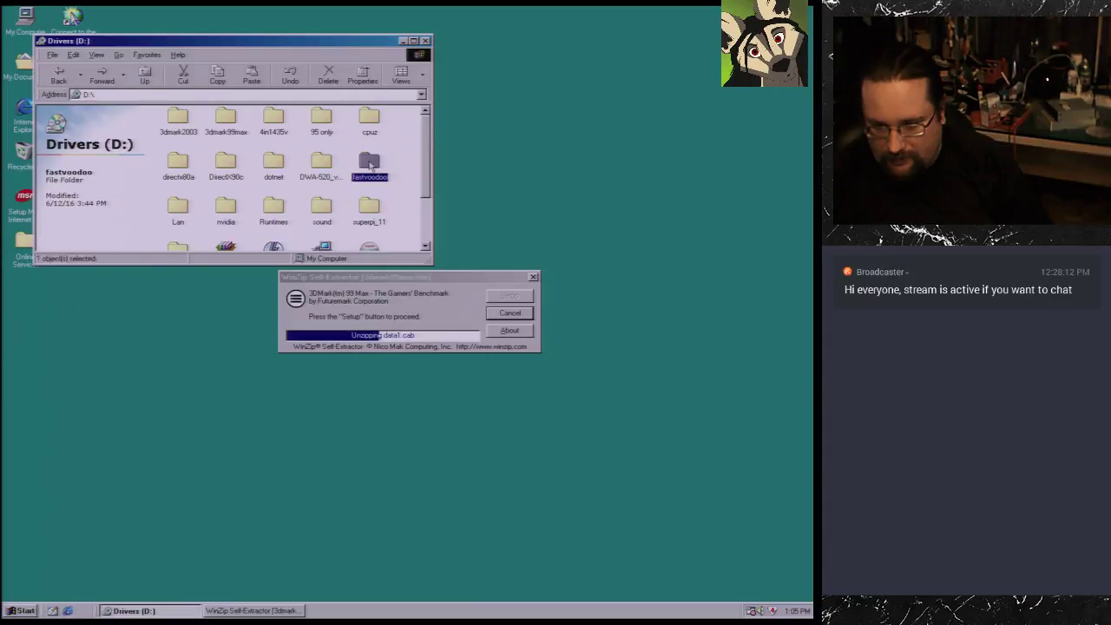
{"action": "left_click", "coordinate": [177, 215]}
{"action": "left_click", "coordinate": [220, 210]}
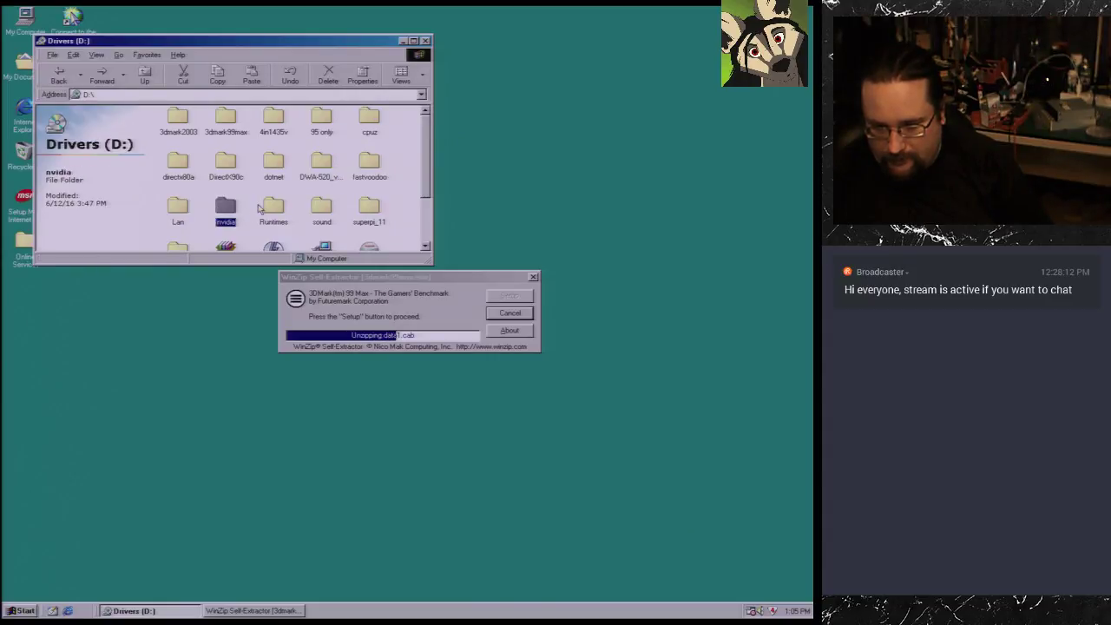
{"action": "left_click", "coordinate": [271, 207]}
{"action": "scroll", "coordinate": [271, 206], "scroll_direction": "down", "scroll_amount": 1}
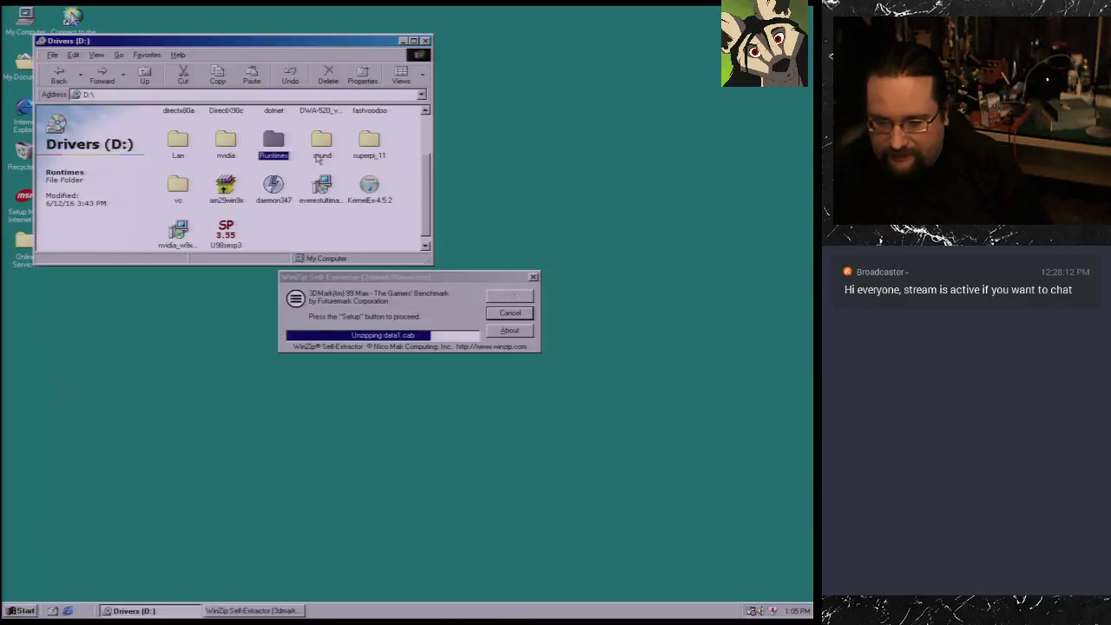
{"action": "scroll", "coordinate": [321, 147], "scroll_direction": "up", "scroll_amount": 2}
Step: Open the IE 5.5 SP2 Full folder inside 95 only and locate the Ie5setup application
{"action": "left_click", "coordinate": [339, 128]}
{"action": "left_click", "coordinate": [331, 128]}
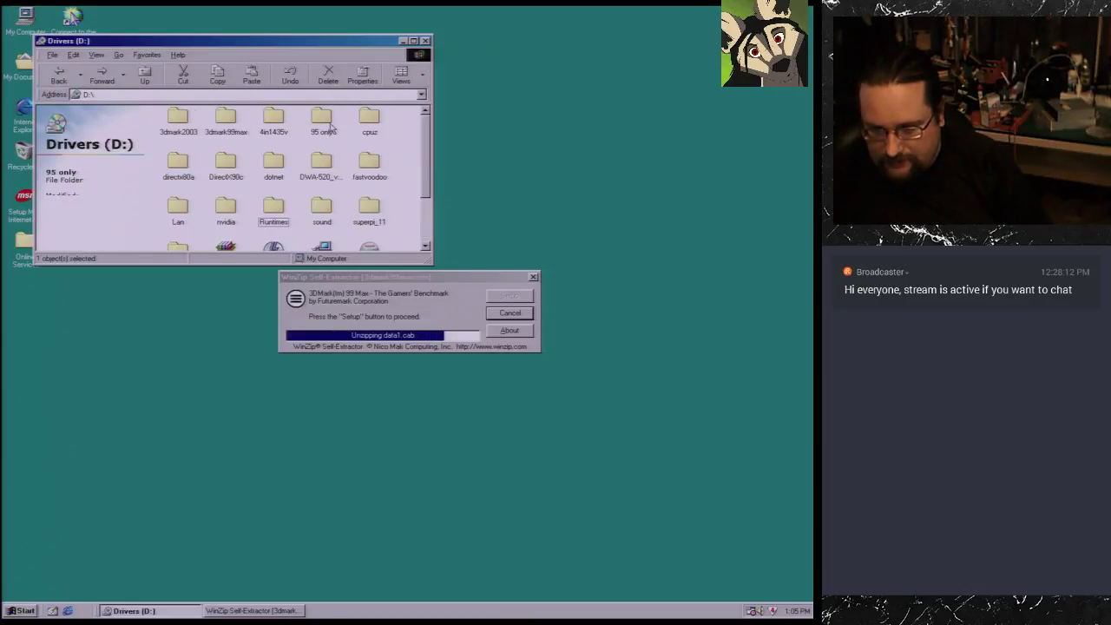
{"action": "double_click", "coordinate": [330, 129]}
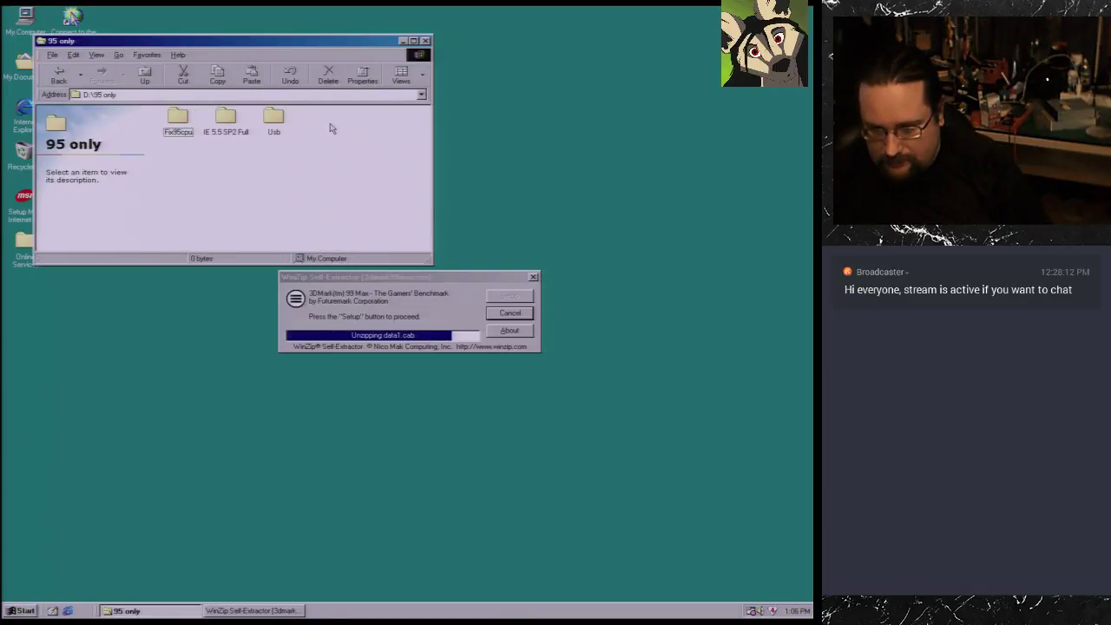
{"action": "left_click", "coordinate": [223, 120]}
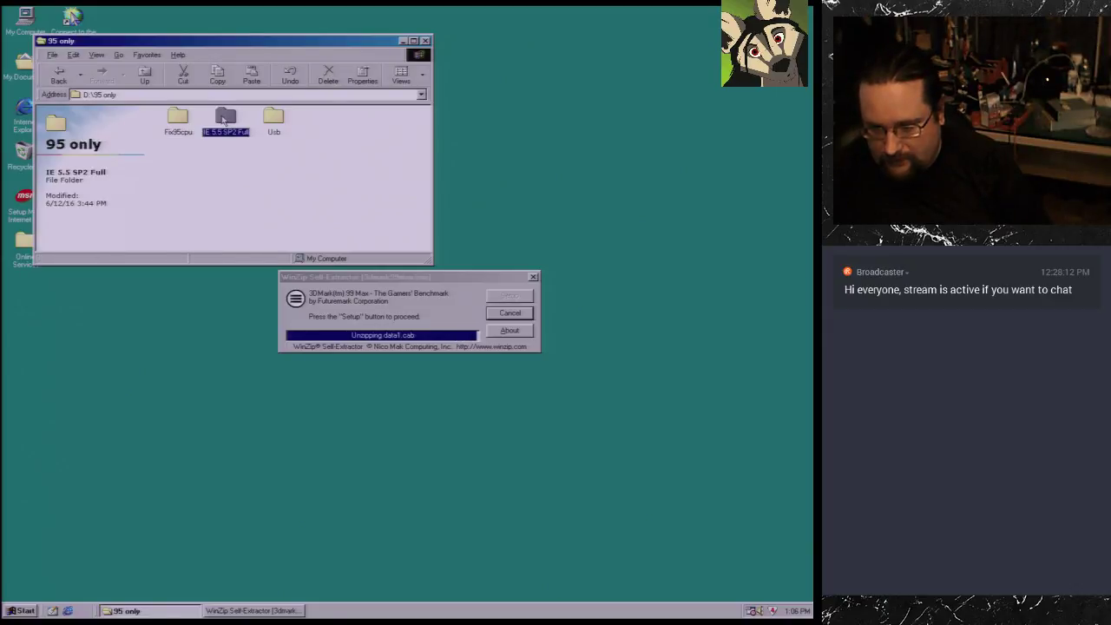
{"action": "key", "text": "Return"}
{"action": "left_click_drag", "start_coordinate": [426, 123], "coordinate": [426, 168]}
{"action": "left_click", "coordinate": [274, 152]}
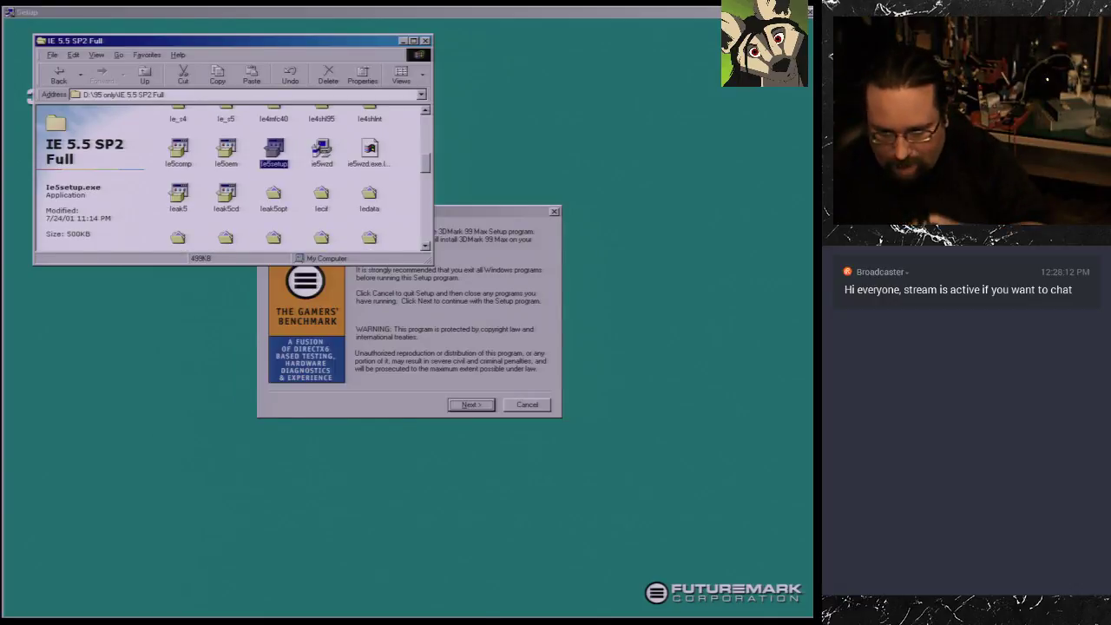
Step: Install 3DMark 99 Max to C:\Program Files\3DMark 99 Max with the registration fields left blank, and close its readme
{"action": "left_click", "coordinate": [490, 414]}
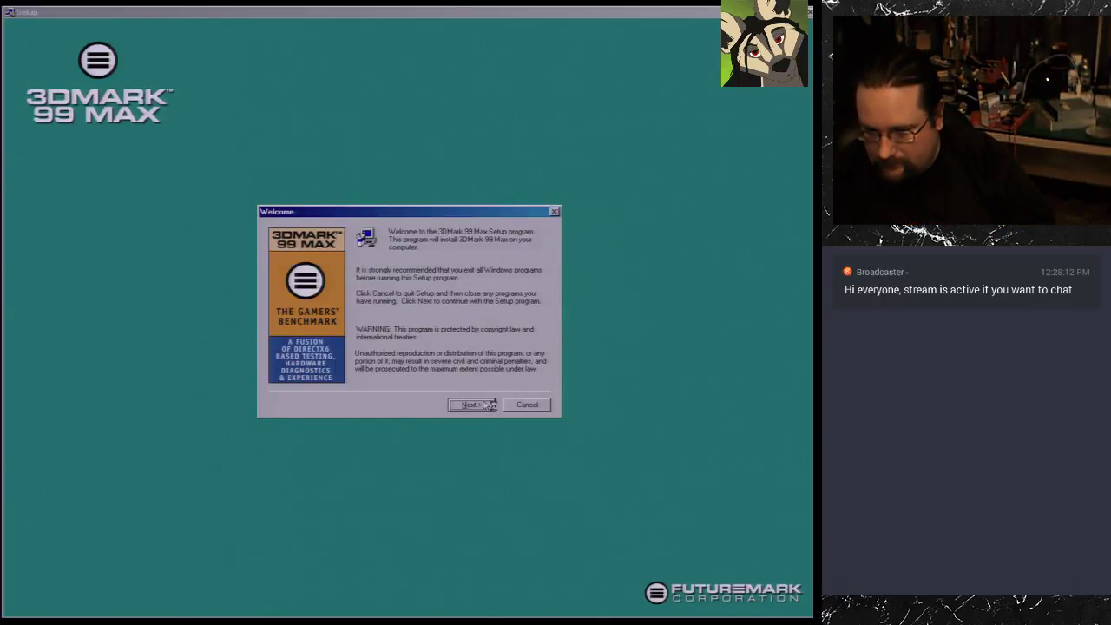
{"action": "left_click", "coordinate": [473, 405]}
{"action": "left_click", "coordinate": [473, 405]}
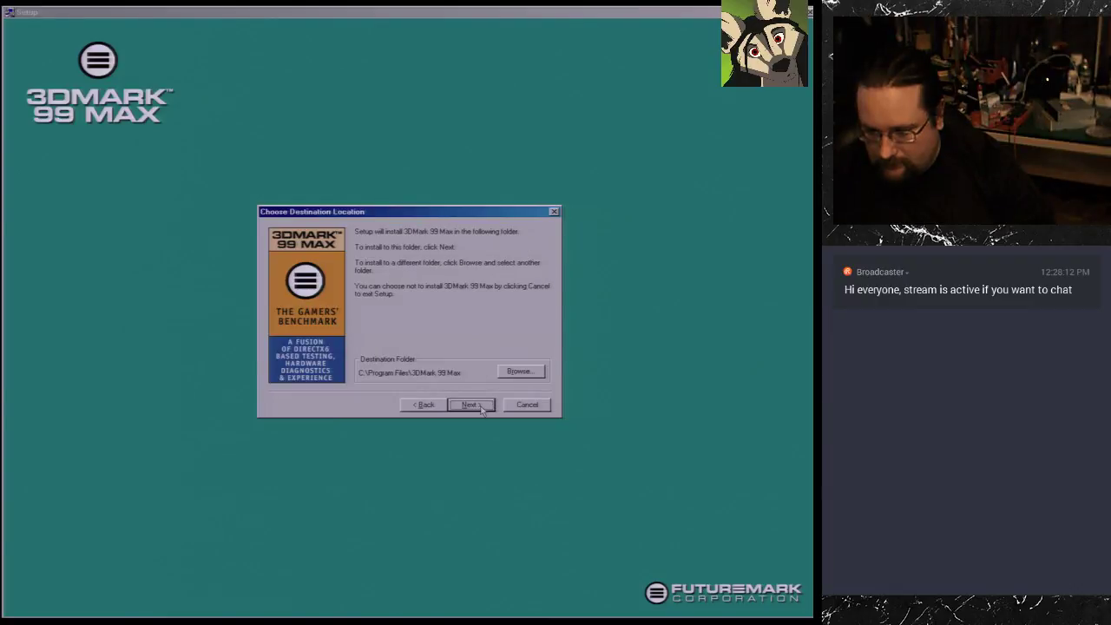
{"action": "left_click", "coordinate": [471, 405]}
{"action": "left_click", "coordinate": [489, 405]}
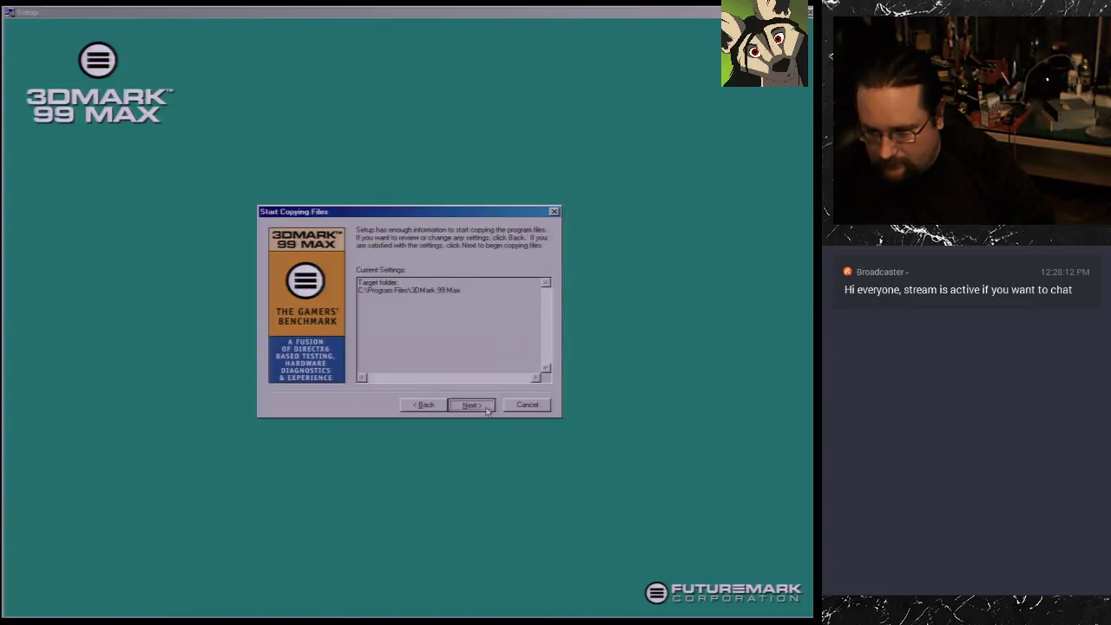
{"action": "left_click", "coordinate": [488, 407]}
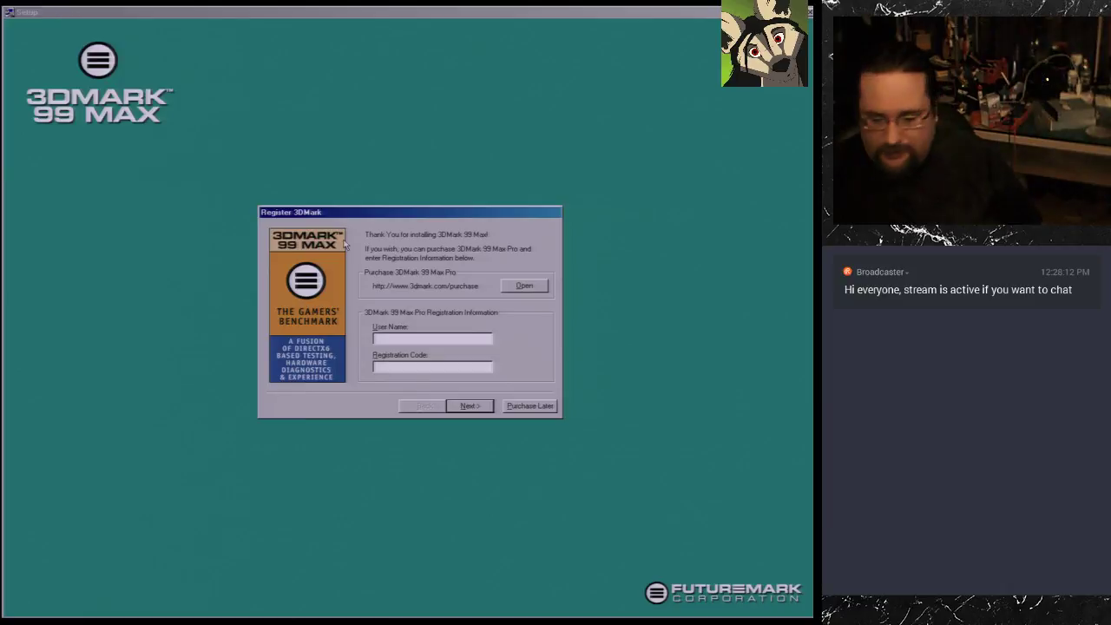
{"action": "left_click", "coordinate": [469, 405]}
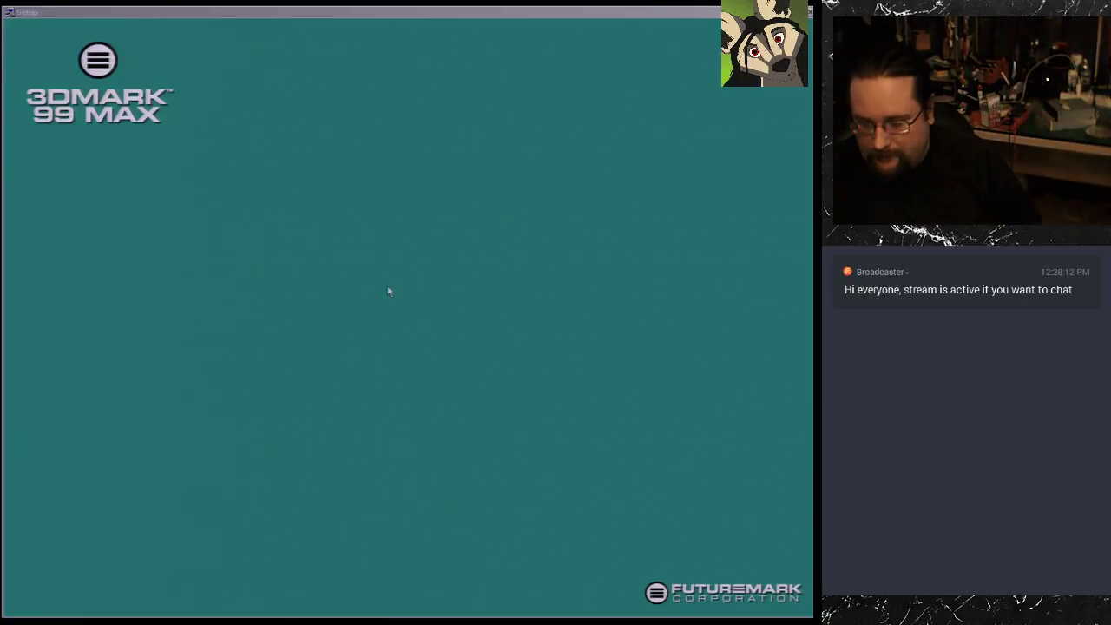
{"action": "left_click", "coordinate": [473, 405]}
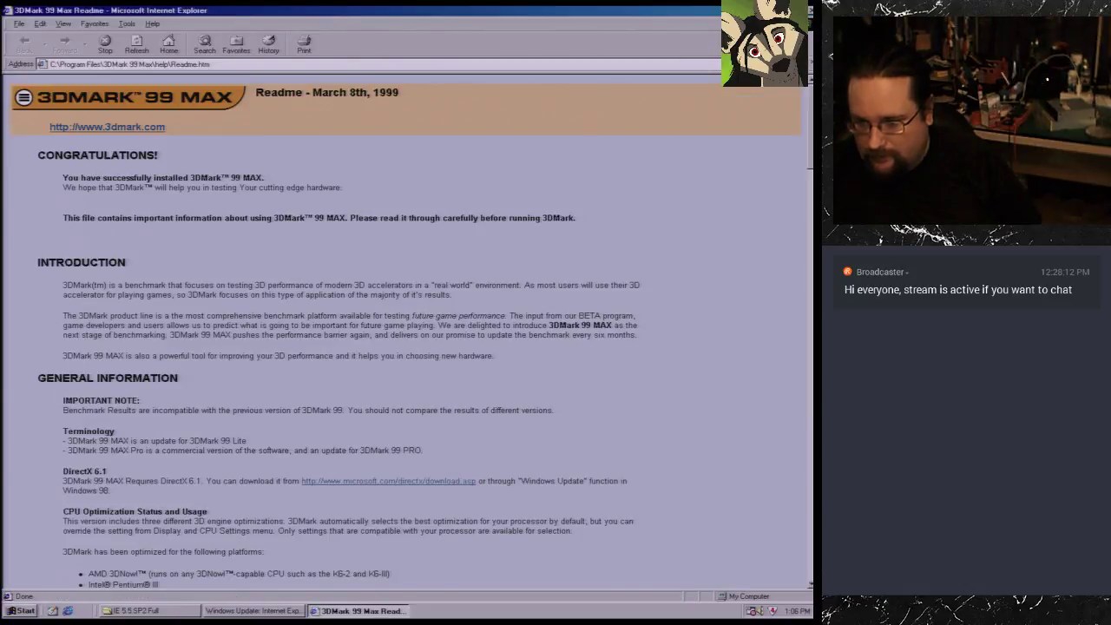
{"action": "key", "text": "alt+F4"}
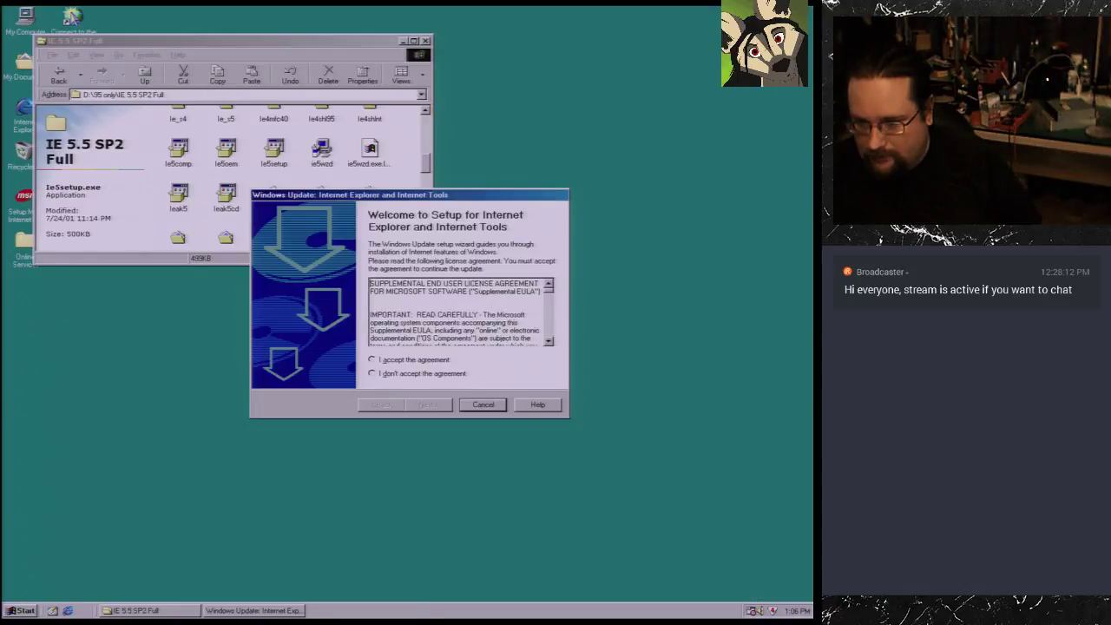
Step: Accept the Internet Explorer and Internet Tools agreement and start installing the typical set of components
{"action": "left_click", "coordinate": [421, 362]}
{"action": "left_click", "coordinate": [426, 405]}
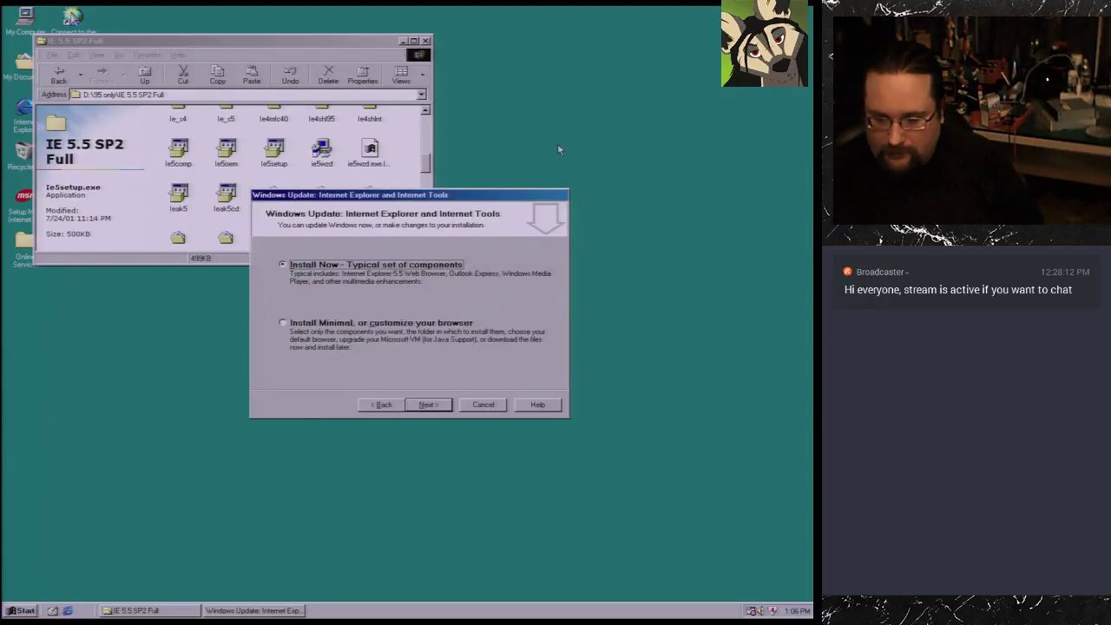
{"action": "left_click_drag", "start_coordinate": [486, 195], "coordinate": [657, 243]}
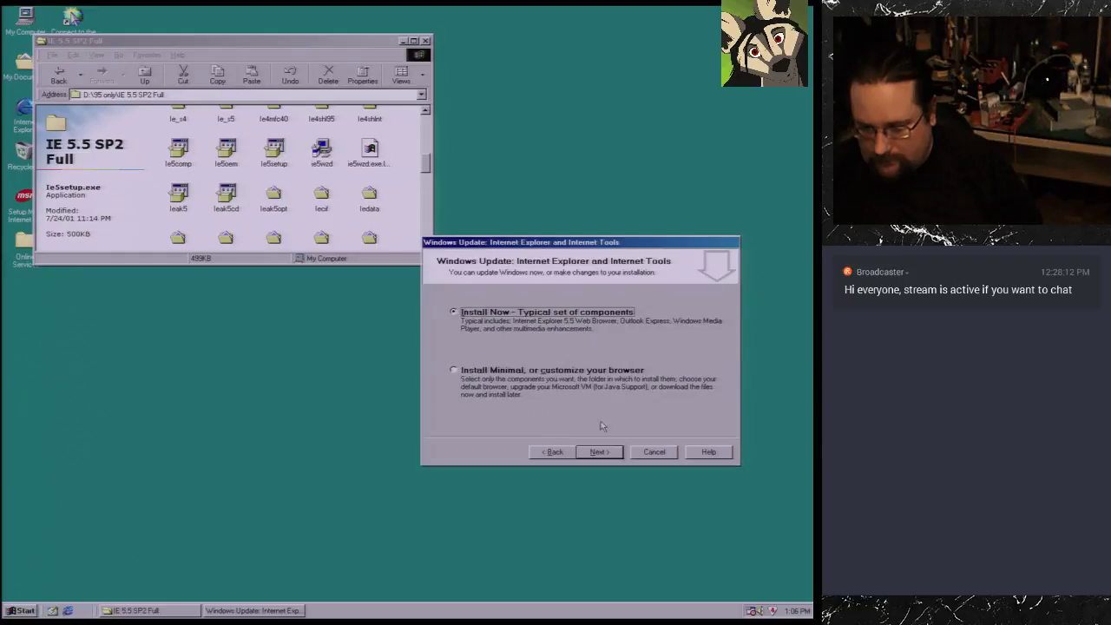
{"action": "left_click", "coordinate": [607, 452]}
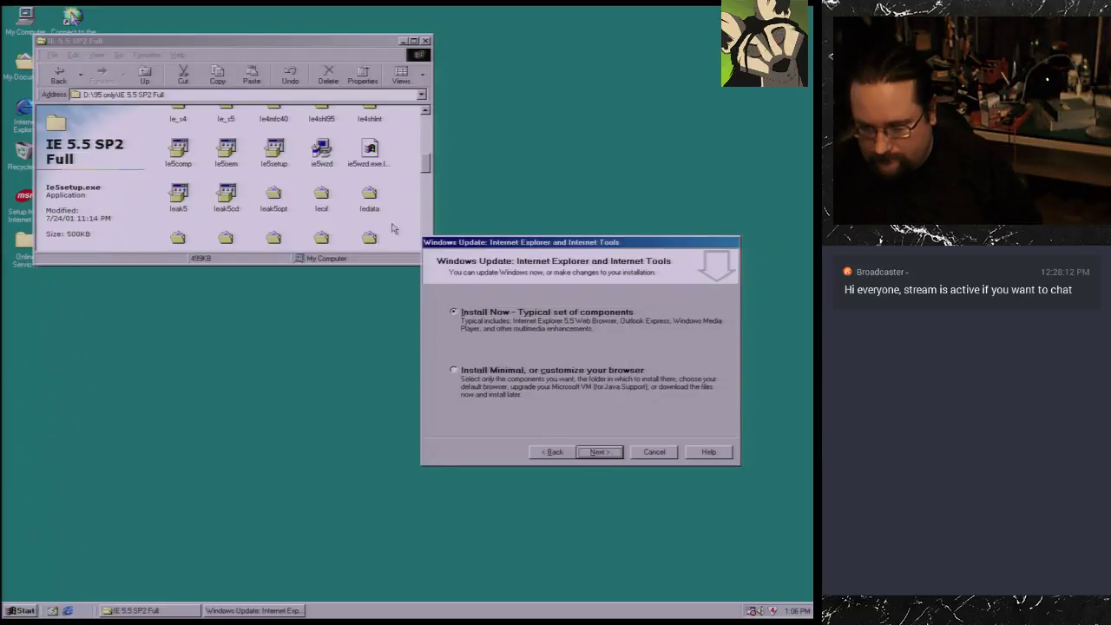
Step: Go to the dxtemp folder on drive C and launch the DXSETUP application
{"action": "left_click", "coordinate": [143, 76]}
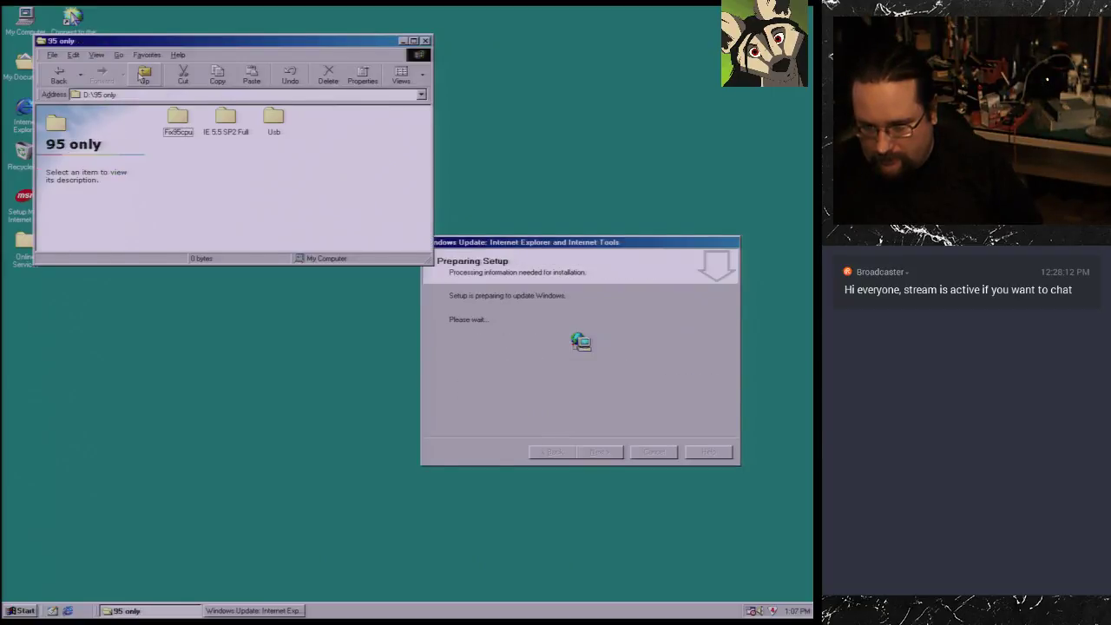
{"action": "left_click", "coordinate": [143, 77]}
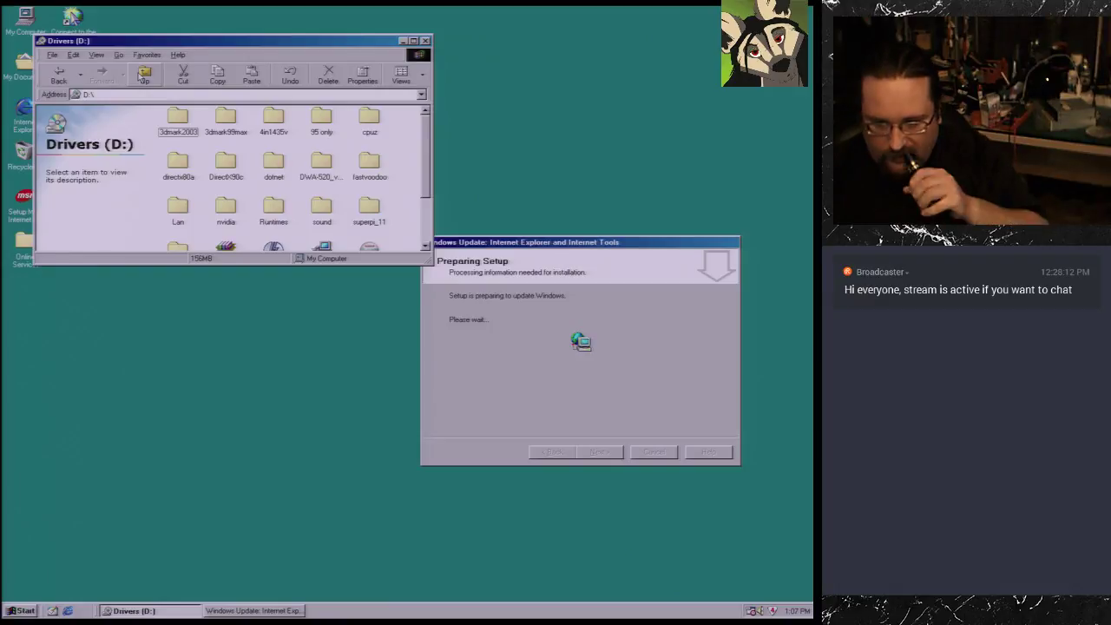
{"action": "left_click", "coordinate": [143, 76]}
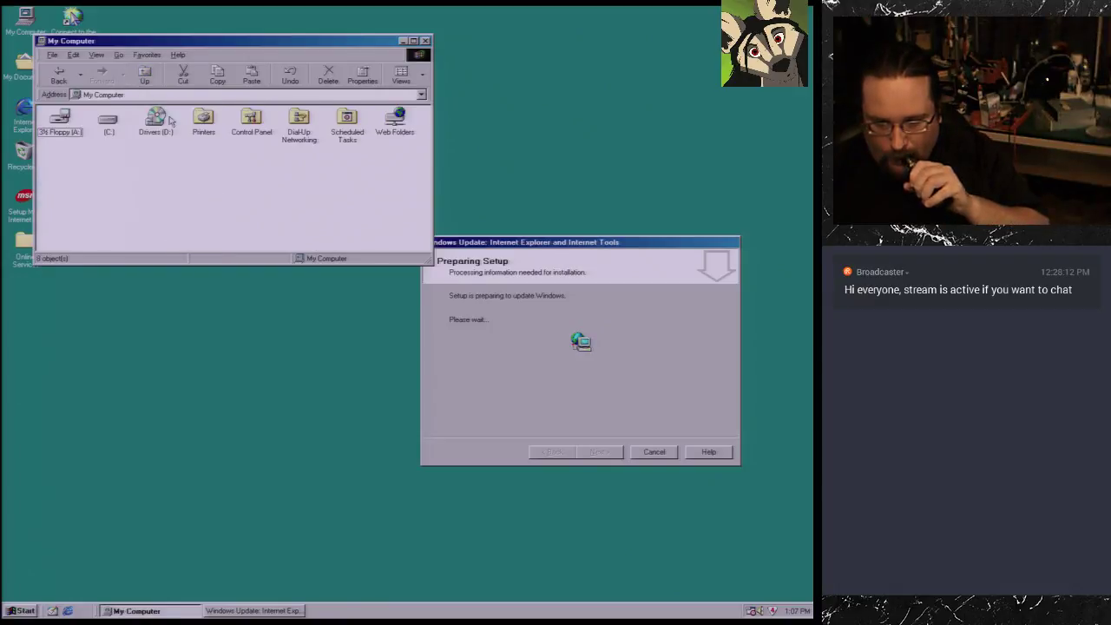
{"action": "double_click", "coordinate": [110, 128]}
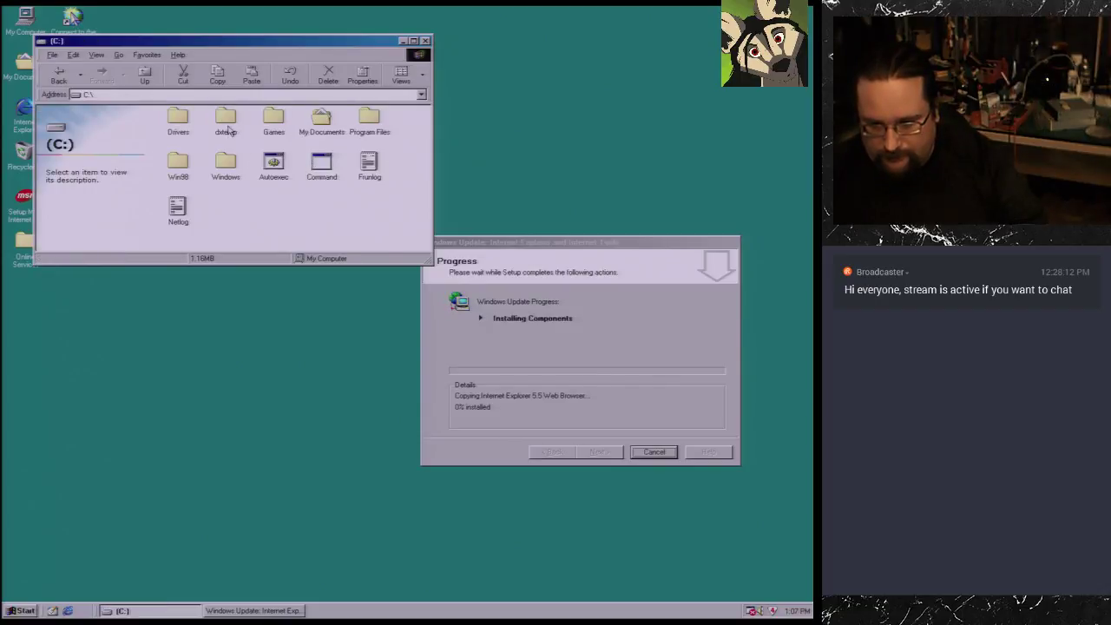
{"action": "double_click", "coordinate": [227, 129]}
{"action": "left_click_drag", "start_coordinate": [425, 139], "coordinate": [350, 193]}
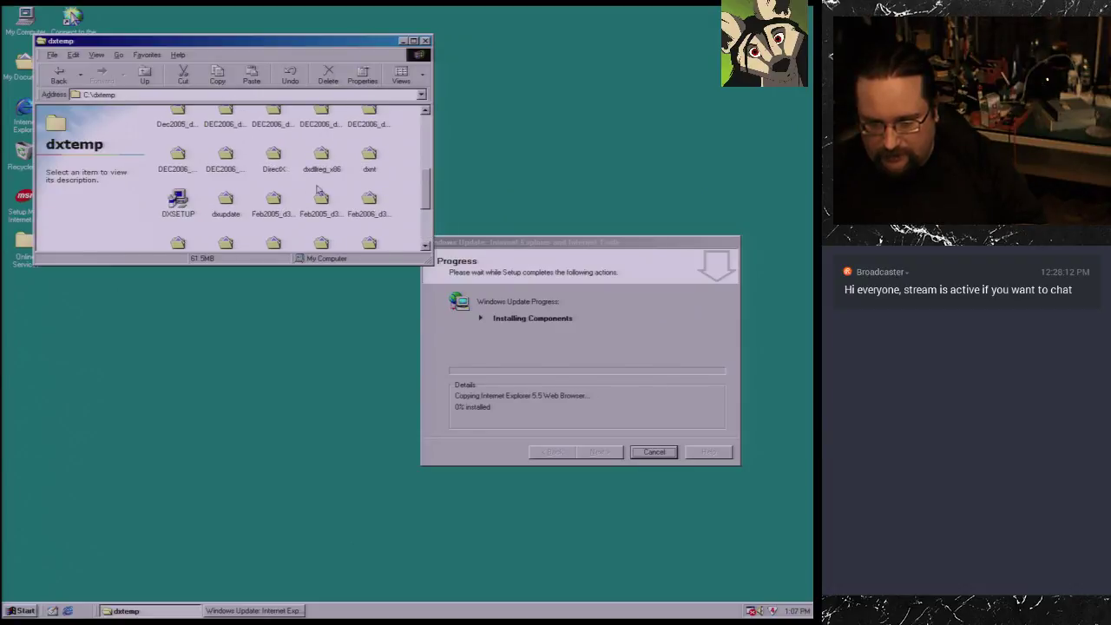
{"action": "double_click", "coordinate": [180, 207]}
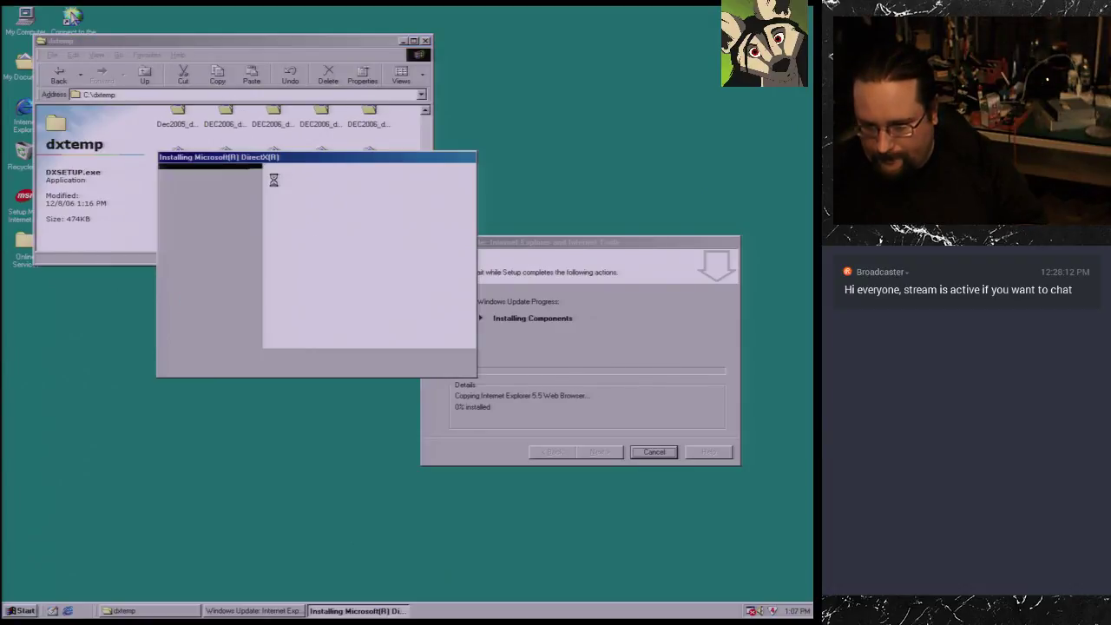
Step: Accept the DirectX license agreement and start installing the runtime components
{"action": "left_click", "coordinate": [280, 321]}
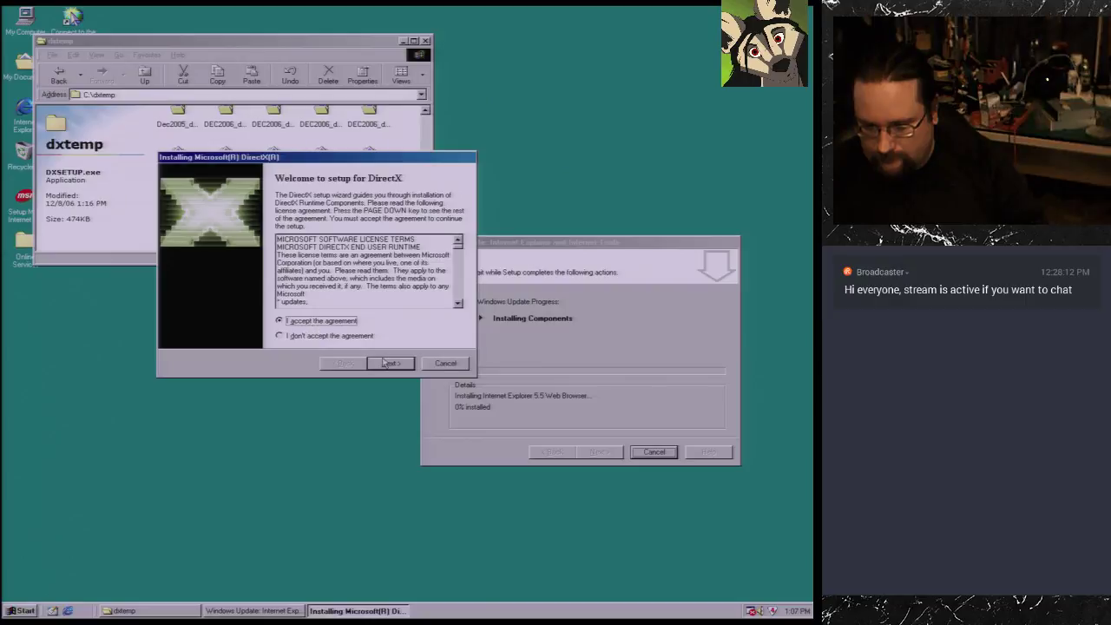
{"action": "left_click", "coordinate": [390, 363]}
{"action": "key", "text": "Return"}
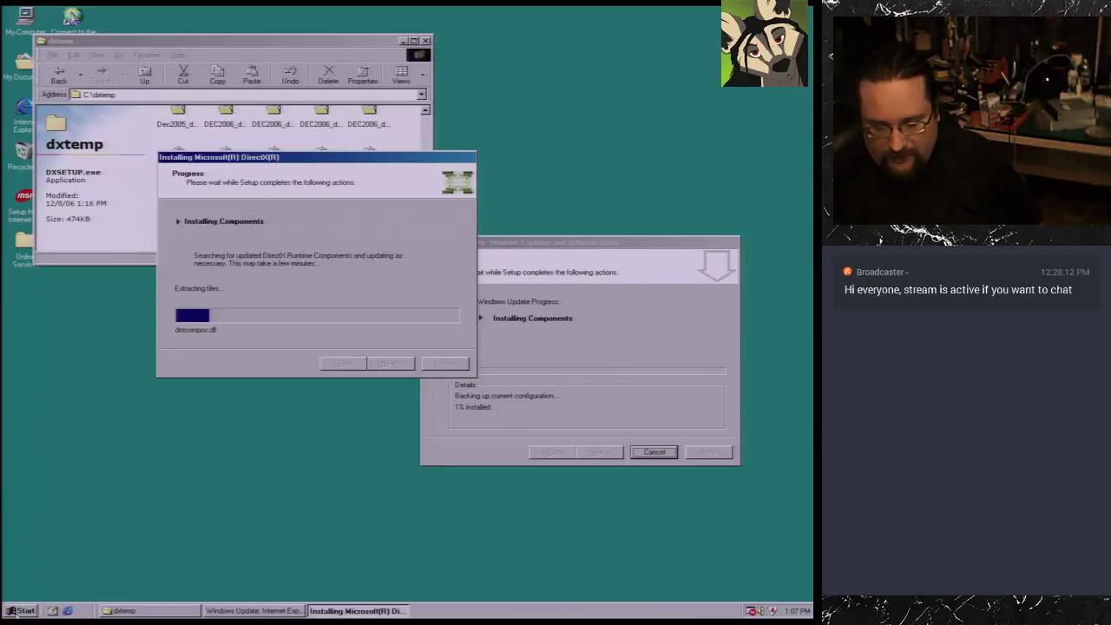
Step: Open the Control Panel while the DirectX setup is running
{"action": "key", "text": "super"}
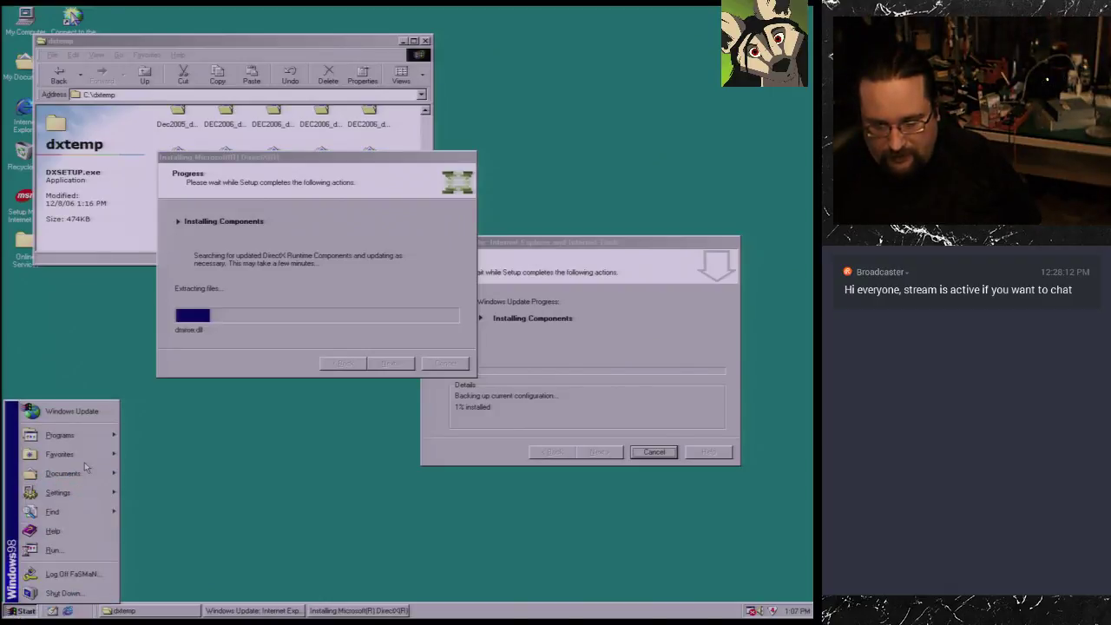
{"action": "mouse_move", "coordinate": [83, 494]}
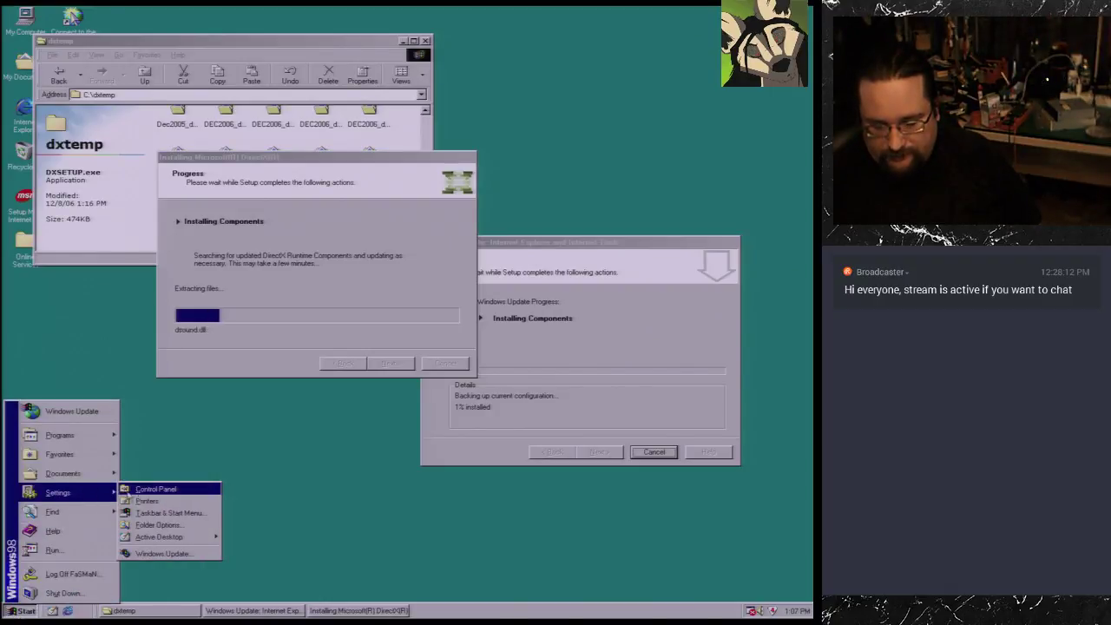
{"action": "left_click", "coordinate": [161, 493]}
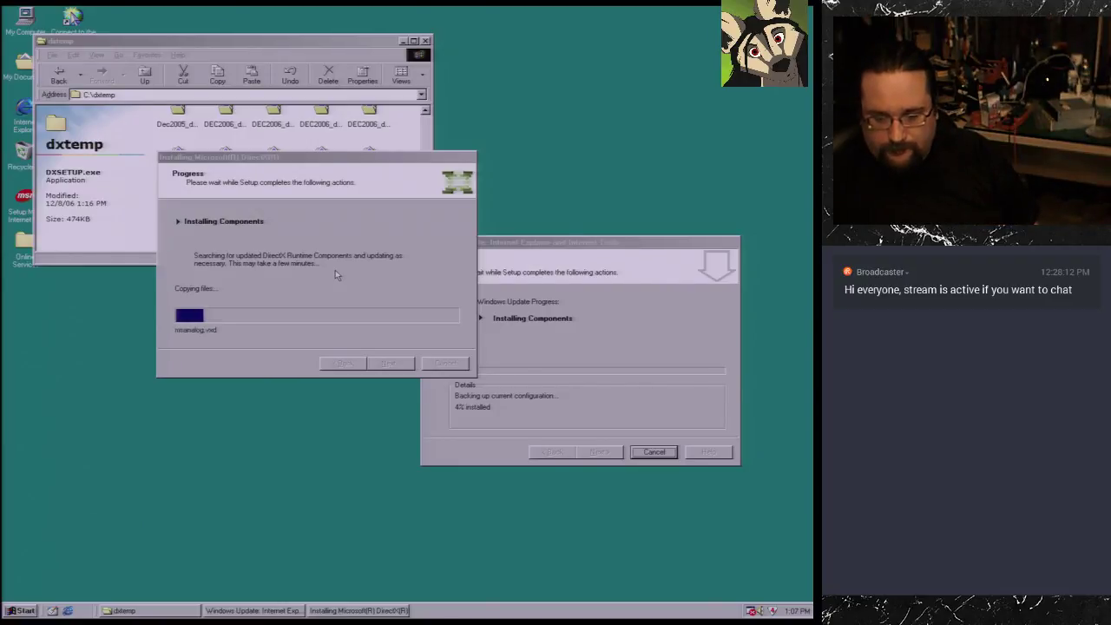
Step: Go back to My Computer, read the Frunlog text file on drive C, and close it
{"action": "left_click", "coordinate": [61, 76]}
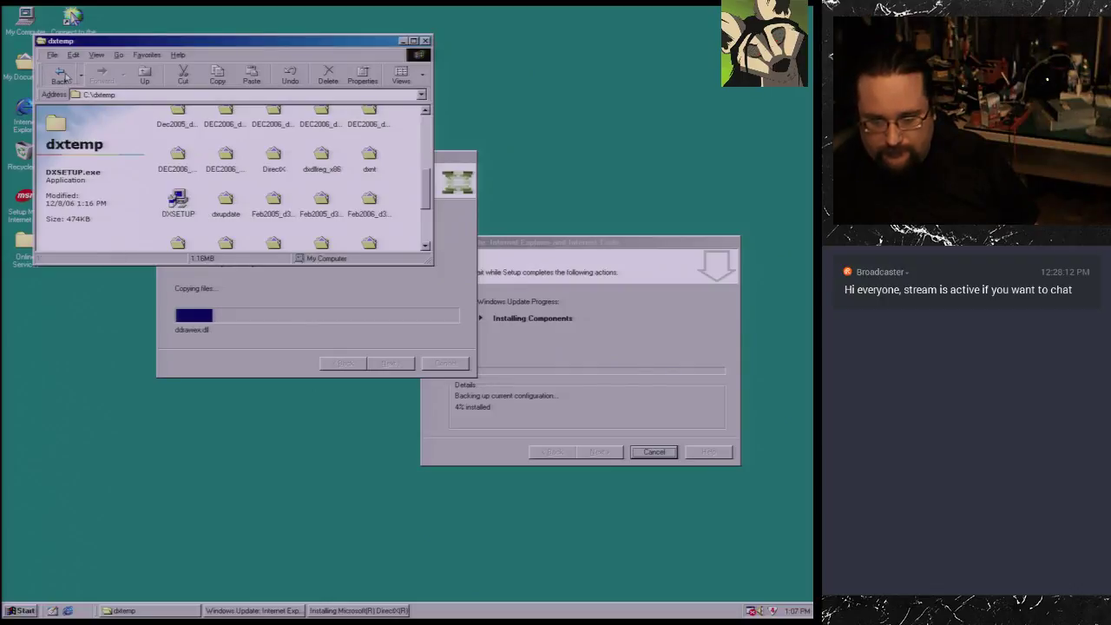
{"action": "left_click", "coordinate": [64, 80]}
{"action": "left_click", "coordinate": [62, 78]}
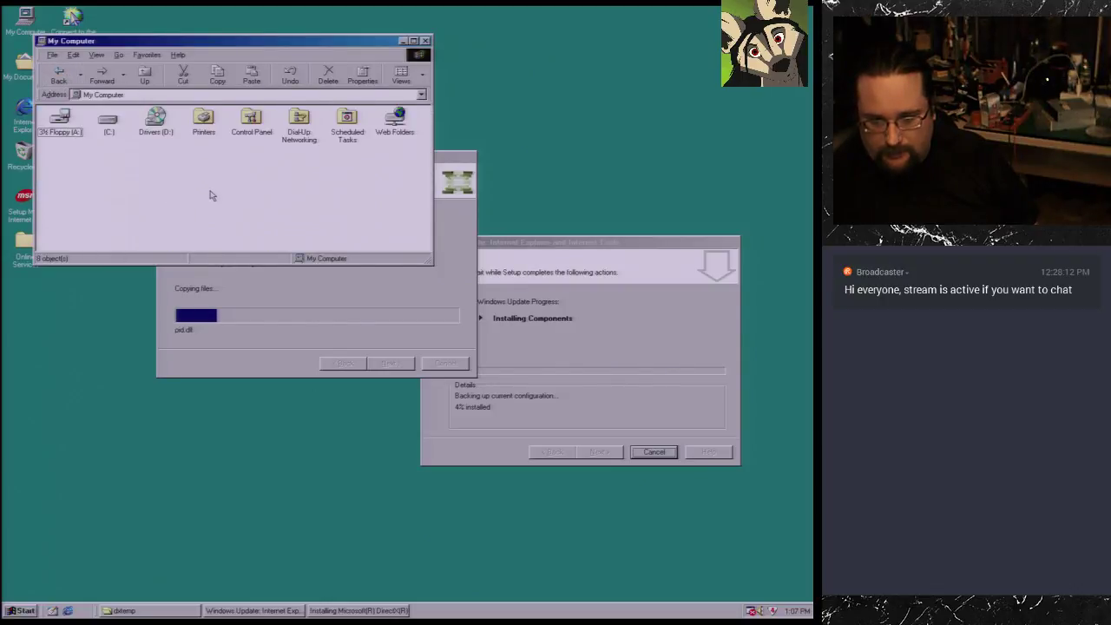
{"action": "left_click", "coordinate": [282, 301]}
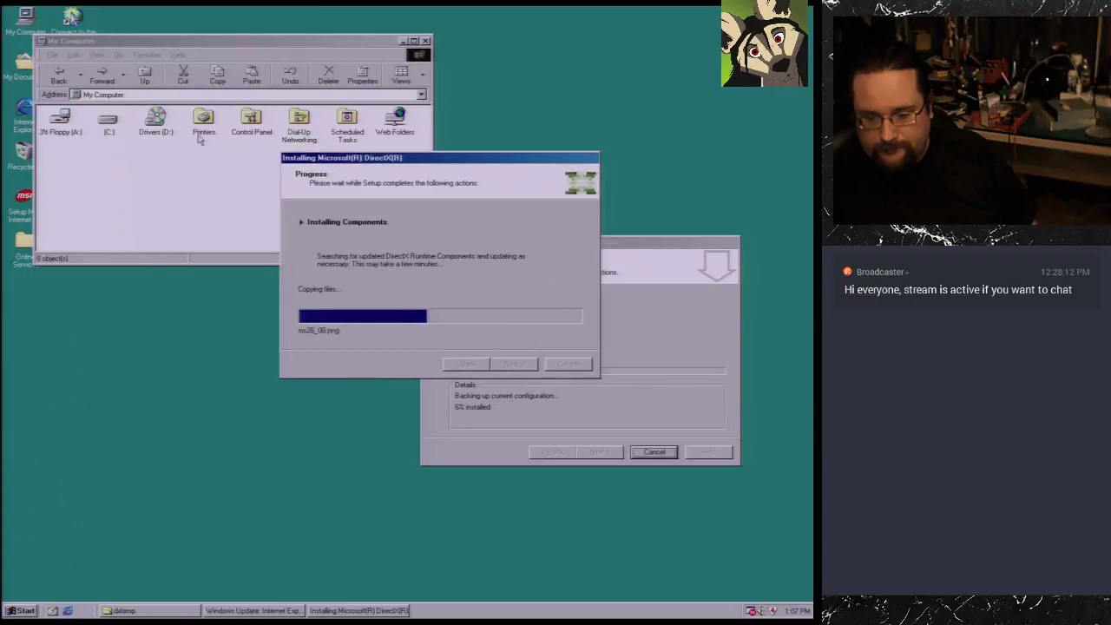
{"action": "double_click", "coordinate": [109, 126]}
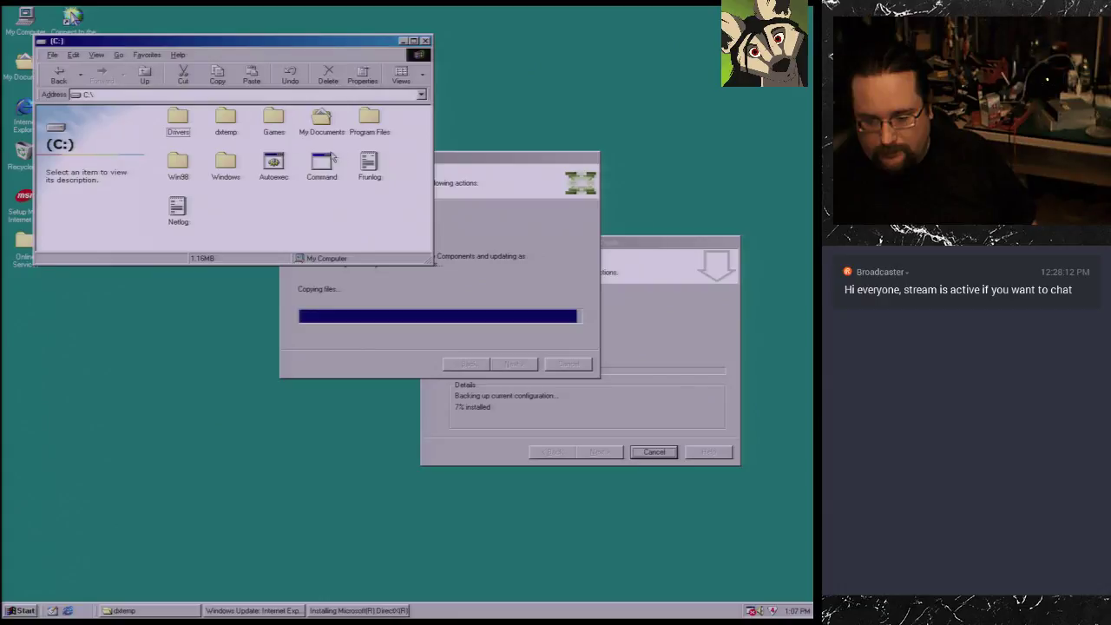
{"action": "double_click", "coordinate": [370, 164]}
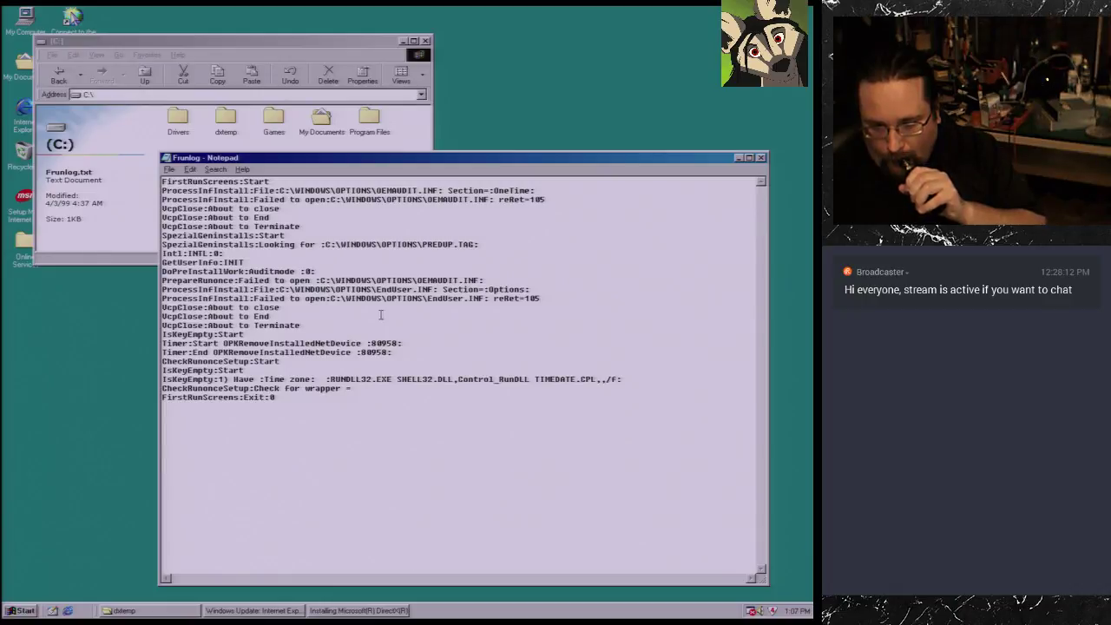
{"action": "left_click", "coordinate": [762, 157]}
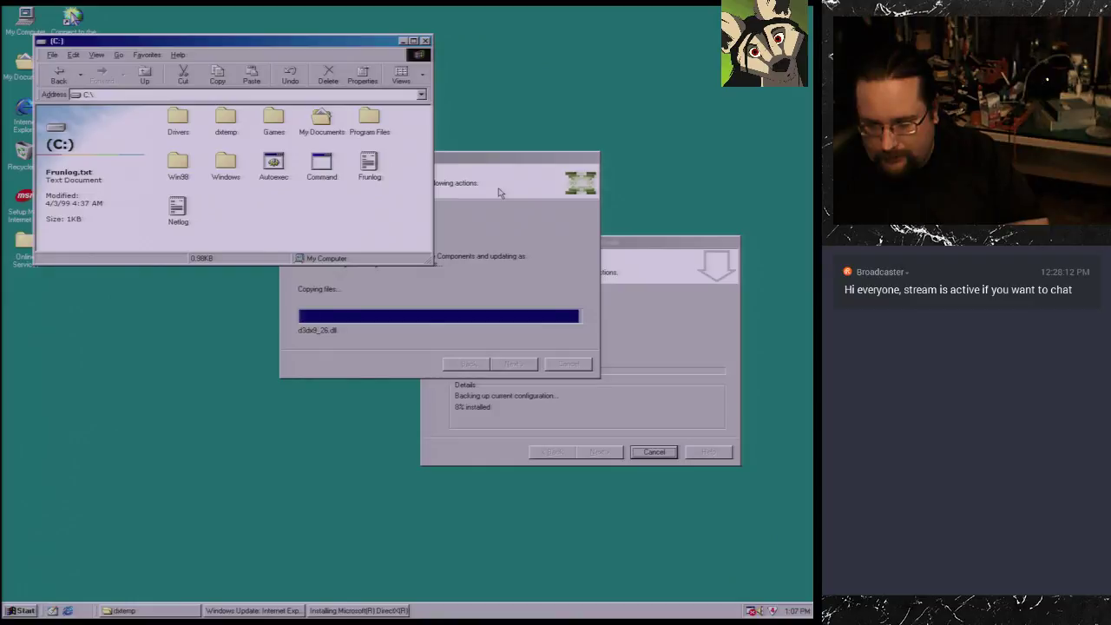
Step: Move the DirectX setup window clear of the Windows Update progress window and bring the Windows Update window to the front
{"action": "left_click_drag", "start_coordinate": [487, 165], "coordinate": [610, 105]}
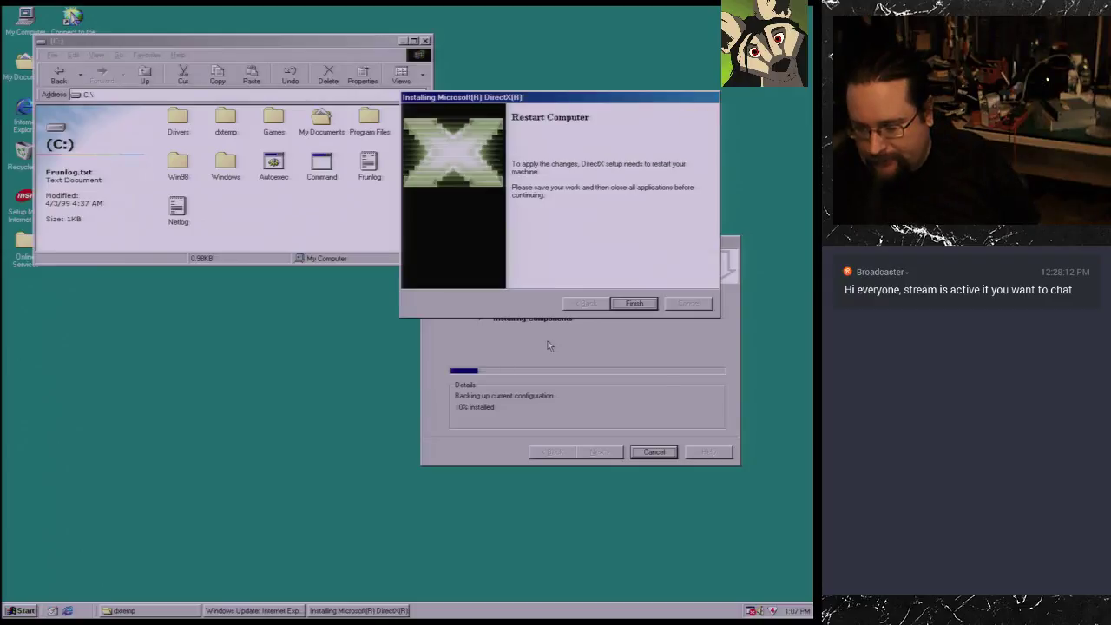
{"action": "left_click", "coordinate": [648, 305]}
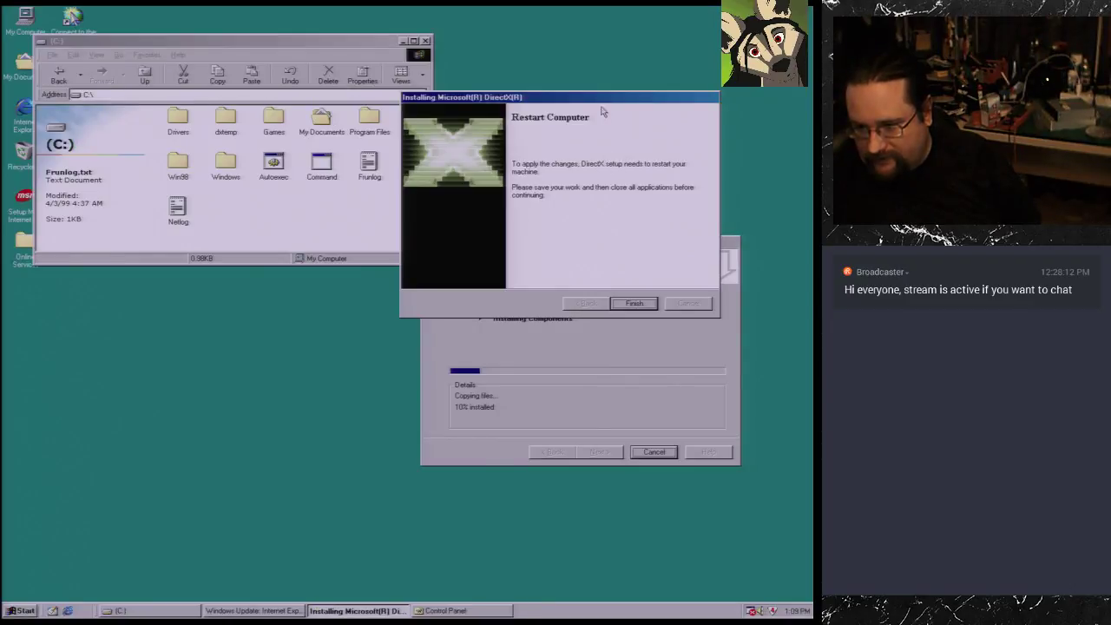
{"action": "left_click_drag", "start_coordinate": [601, 104], "coordinate": [488, 92]}
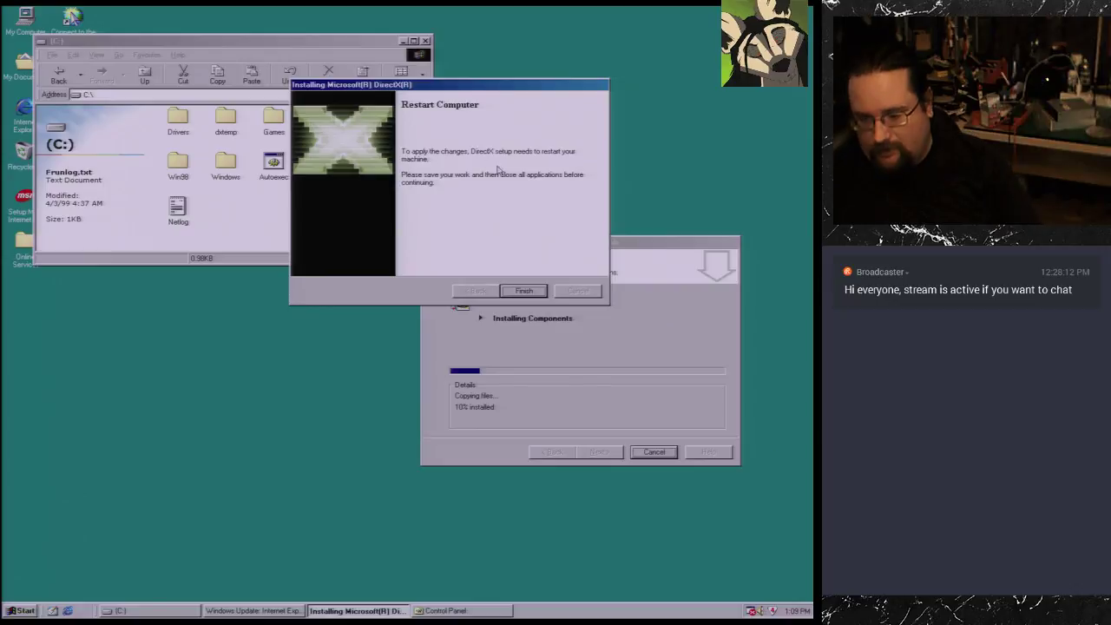
{"action": "left_click", "coordinate": [608, 362]}
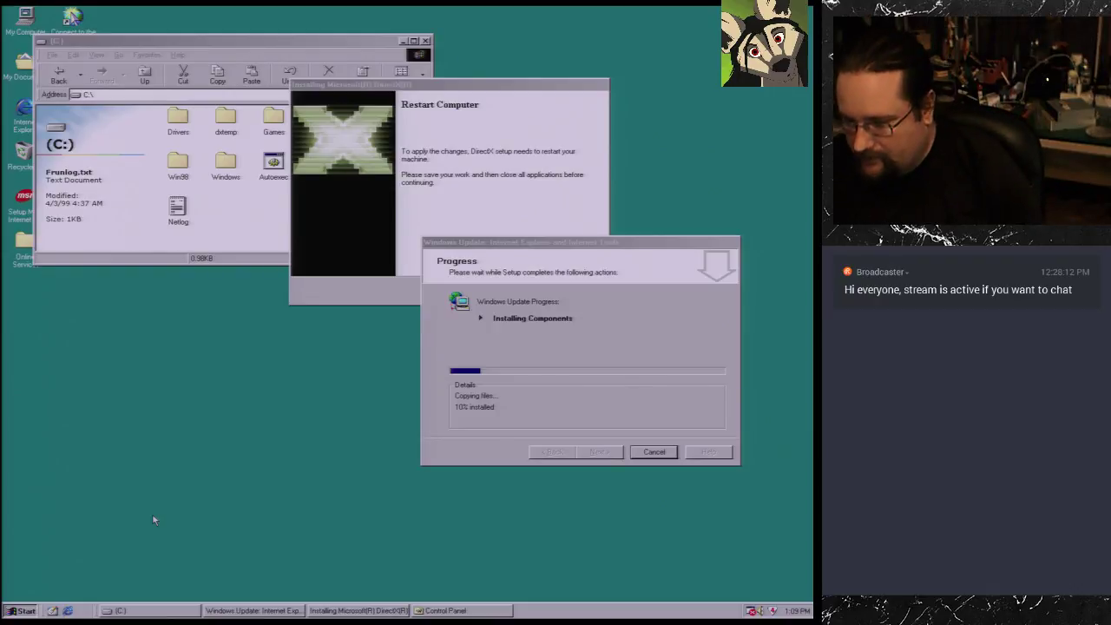
{"action": "left_click", "coordinate": [298, 359]}
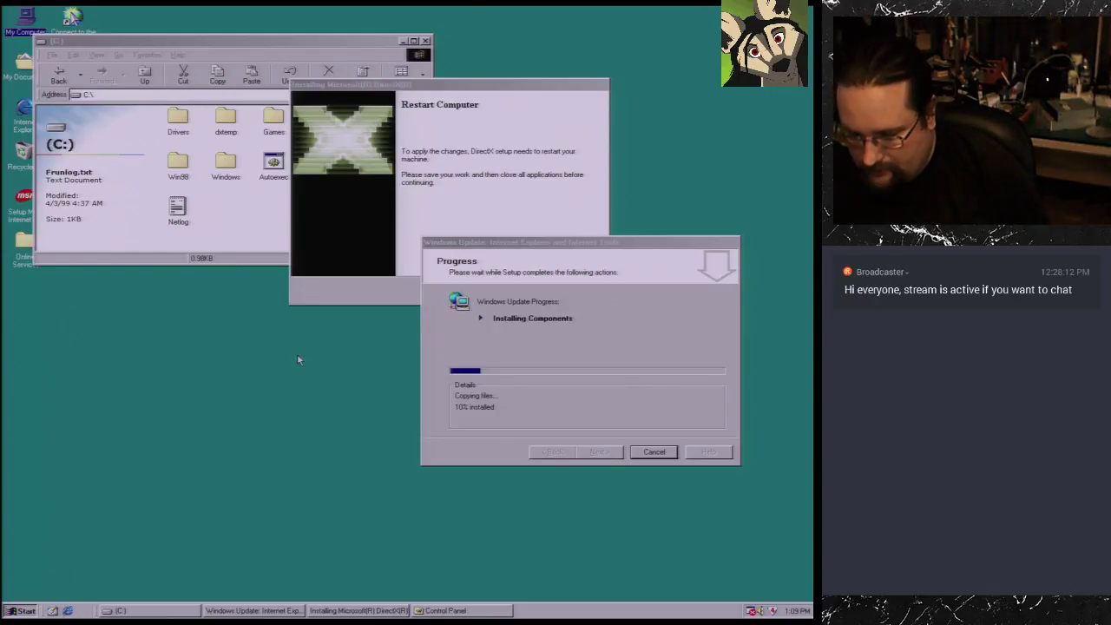
{"action": "left_click", "coordinate": [357, 272]}
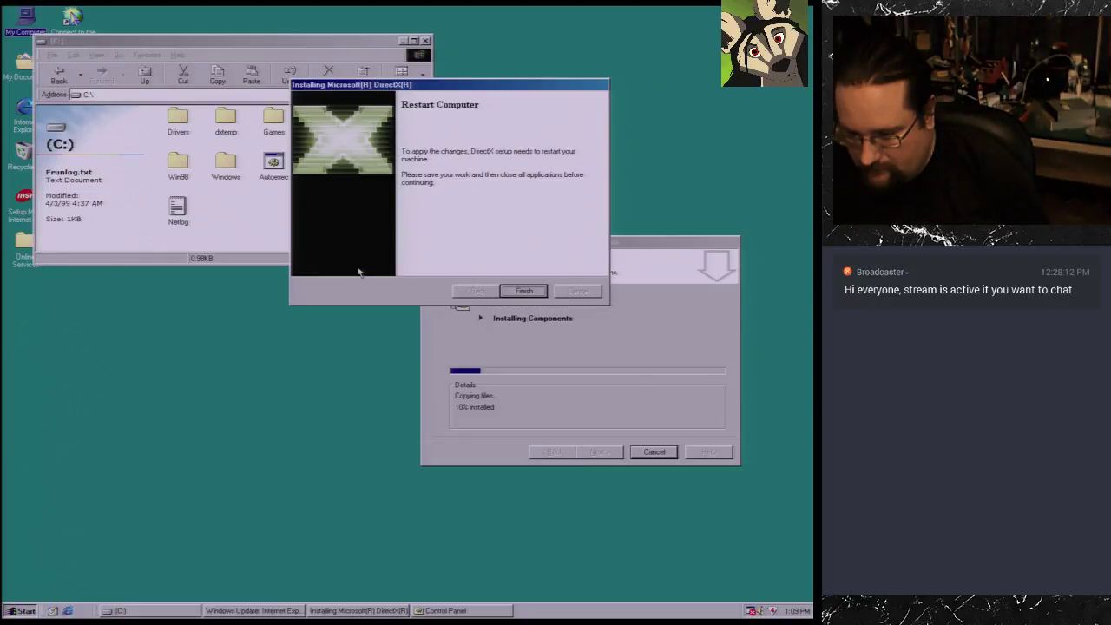
{"action": "left_click", "coordinate": [484, 365]}
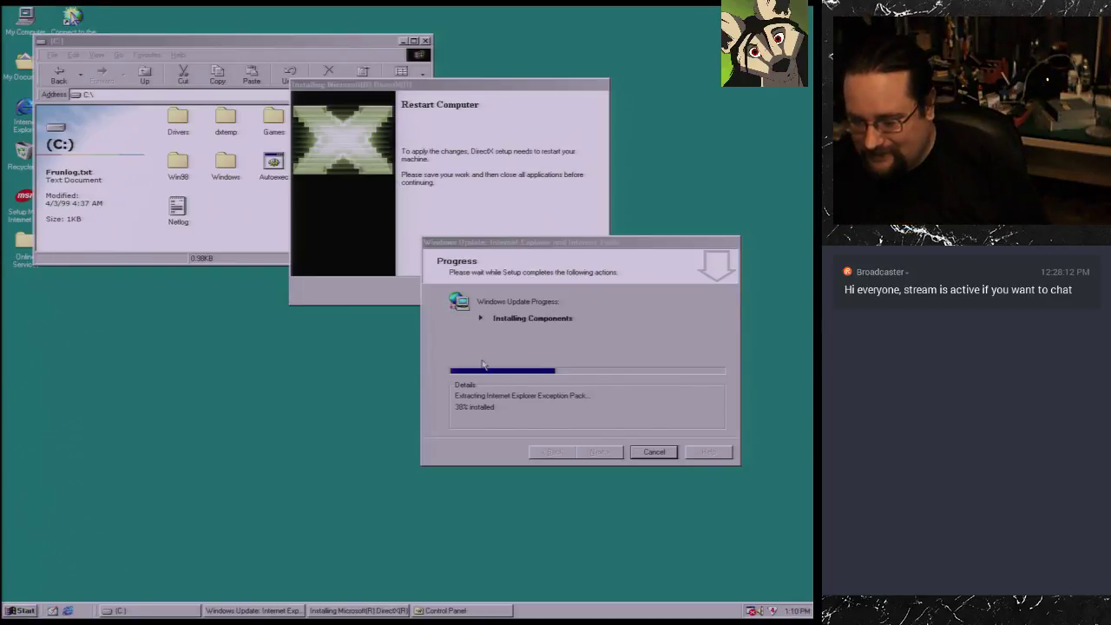
Step: Open the Control Panel while the Internet Explorer components are installing
{"action": "left_click", "coordinate": [21, 610]}
{"action": "mouse_move", "coordinate": [87, 491]}
{"action": "left_click", "coordinate": [172, 491]}
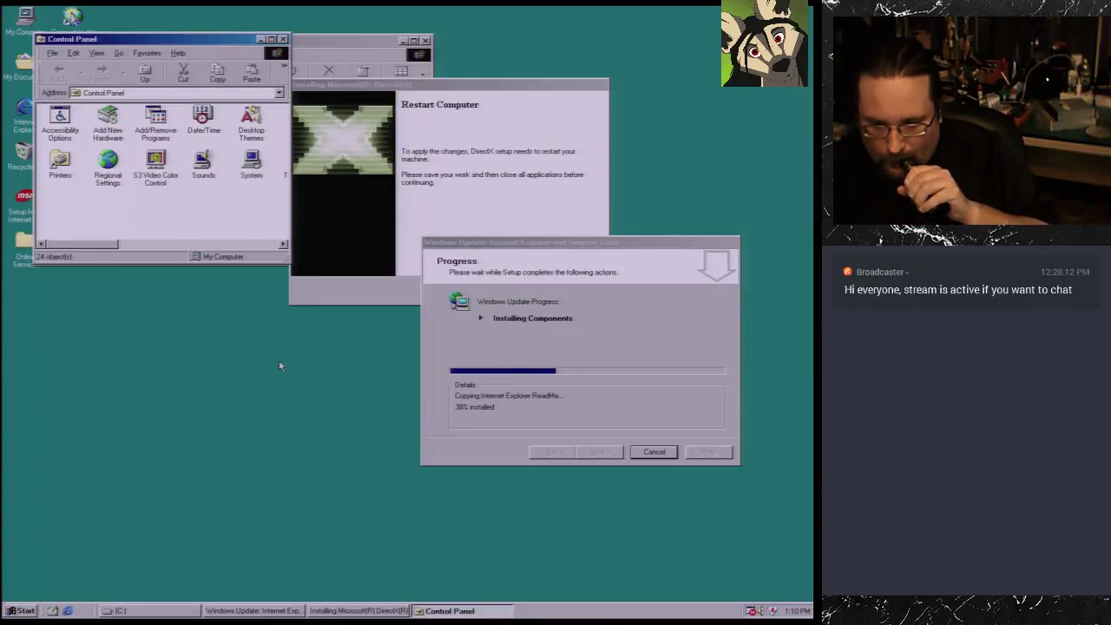
Step: Disable virtual memory in the System performance settings, confirm the change, and decline restarting the computer
{"action": "double_click", "coordinate": [252, 164]}
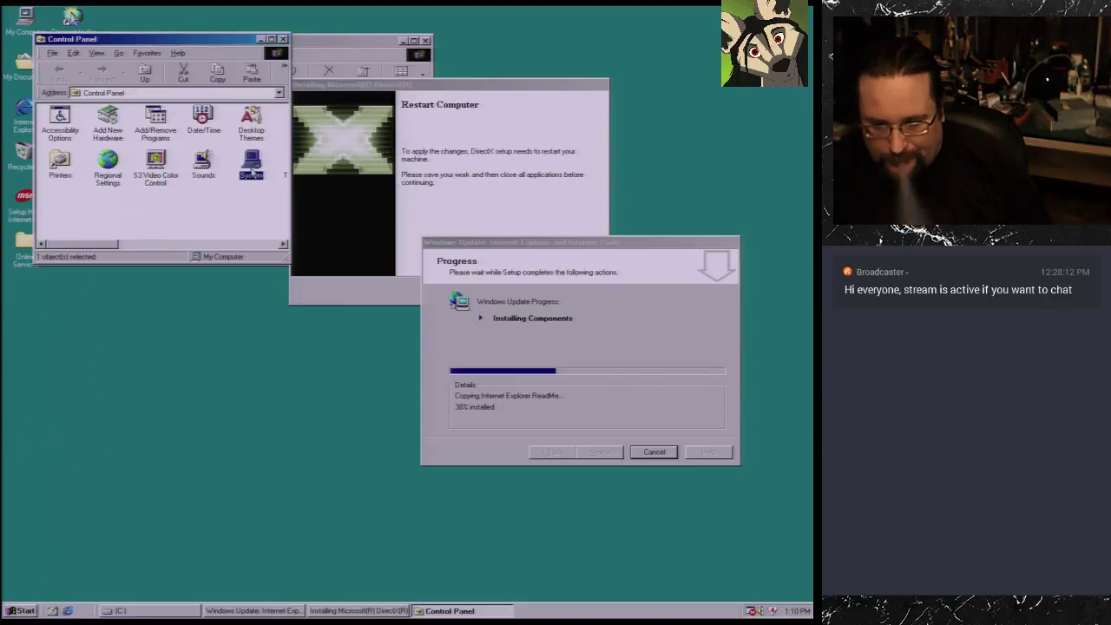
{"action": "left_click", "coordinate": [195, 42]}
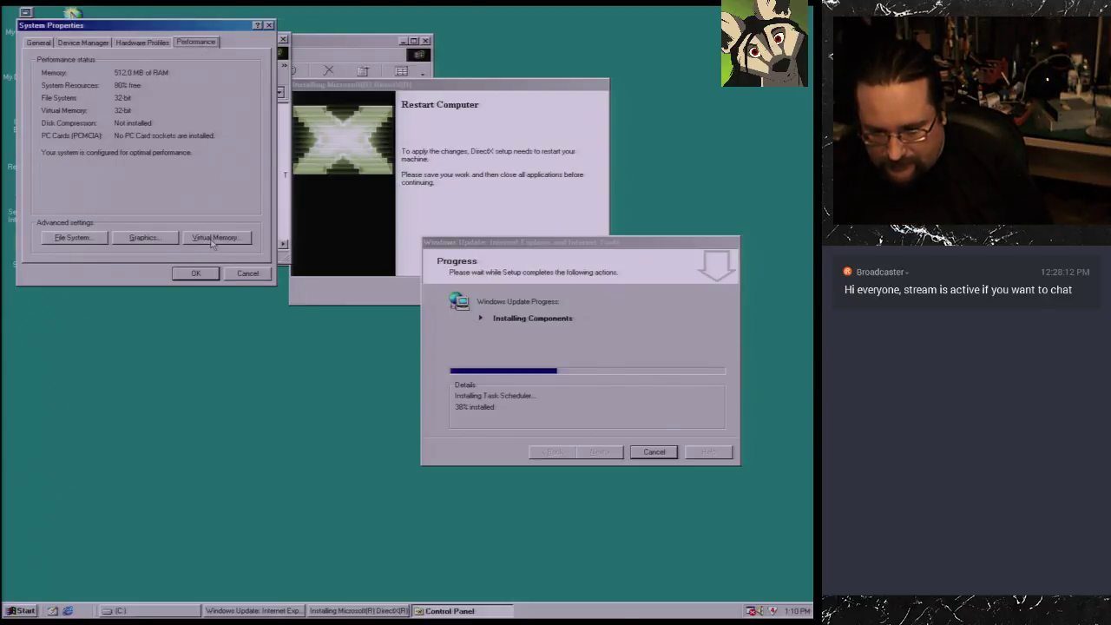
{"action": "left_click", "coordinate": [212, 237]}
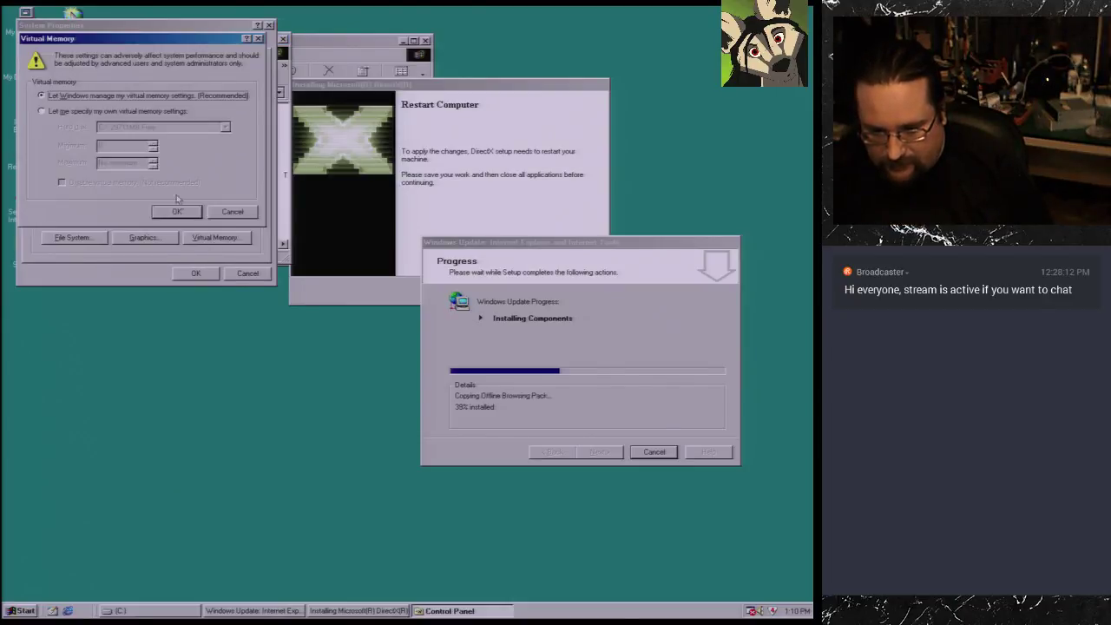
{"action": "left_click", "coordinate": [103, 113]}
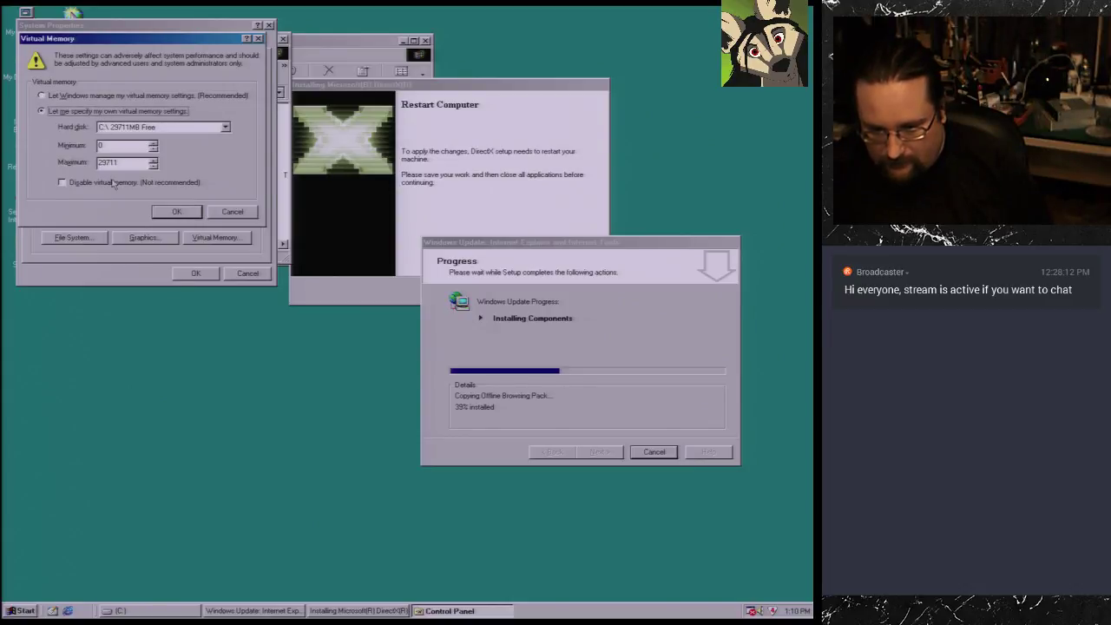
{"action": "left_click", "coordinate": [115, 183]}
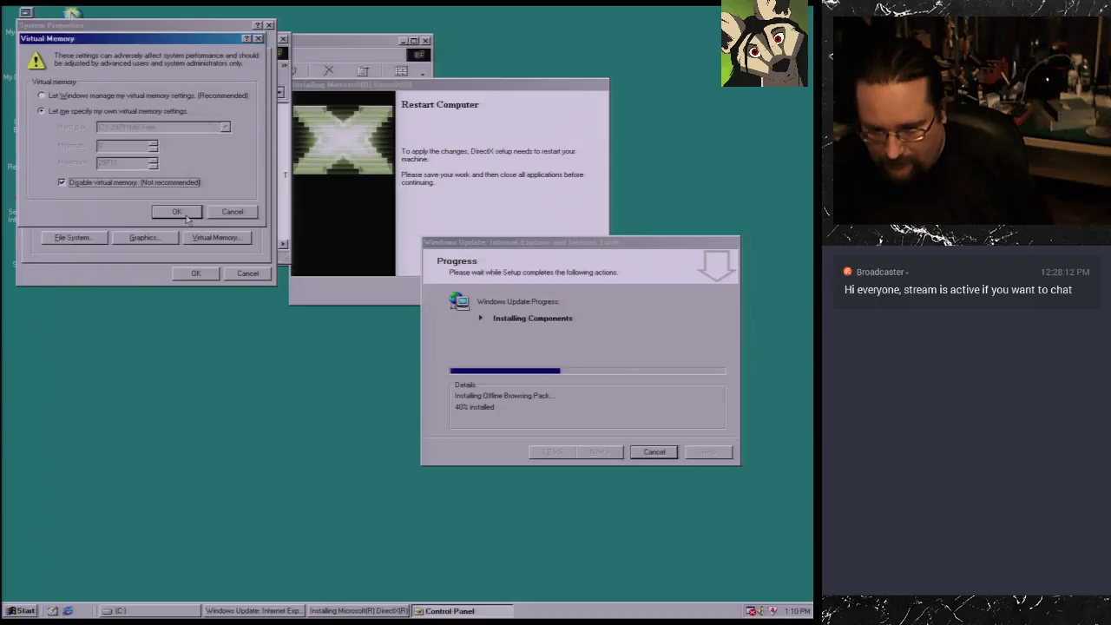
{"action": "left_click", "coordinate": [186, 216]}
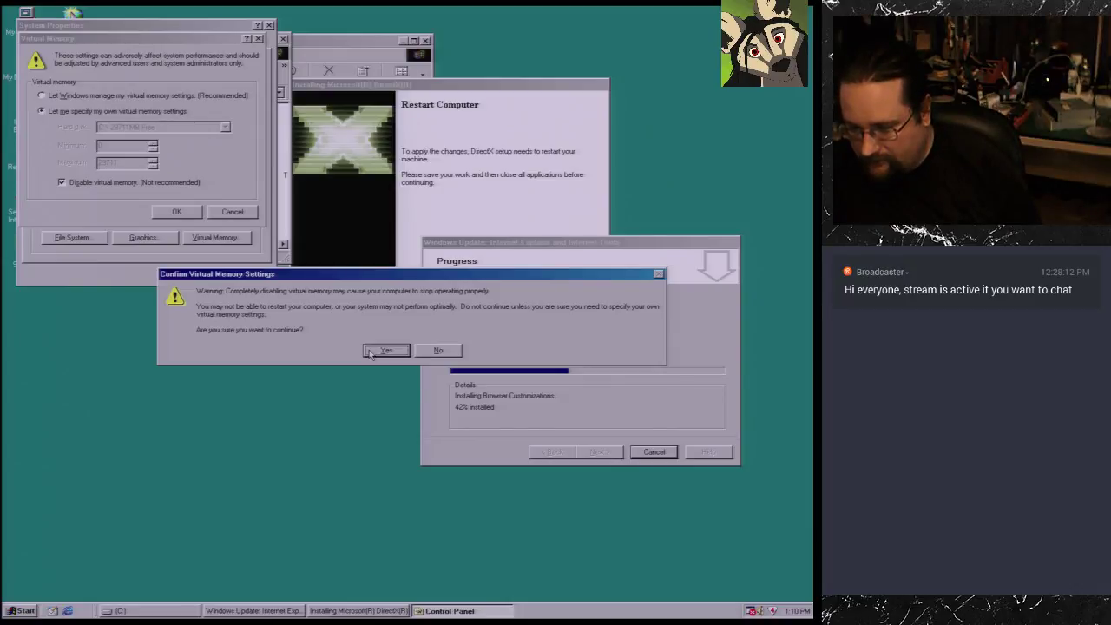
{"action": "left_click", "coordinate": [386, 349]}
{"action": "left_click", "coordinate": [208, 272]}
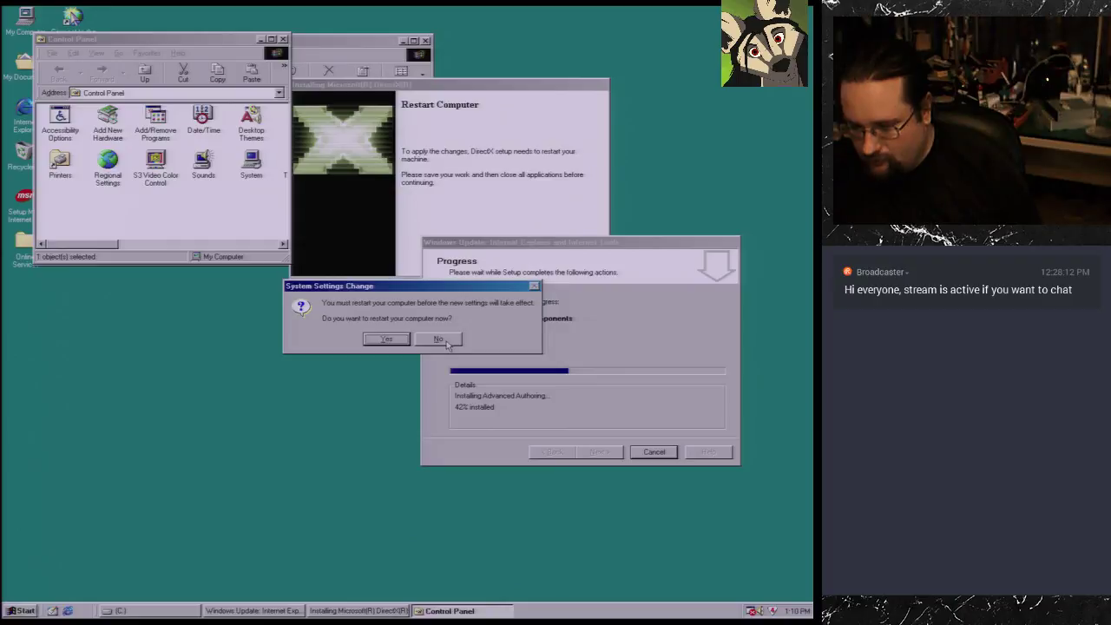
{"action": "left_click", "coordinate": [446, 342]}
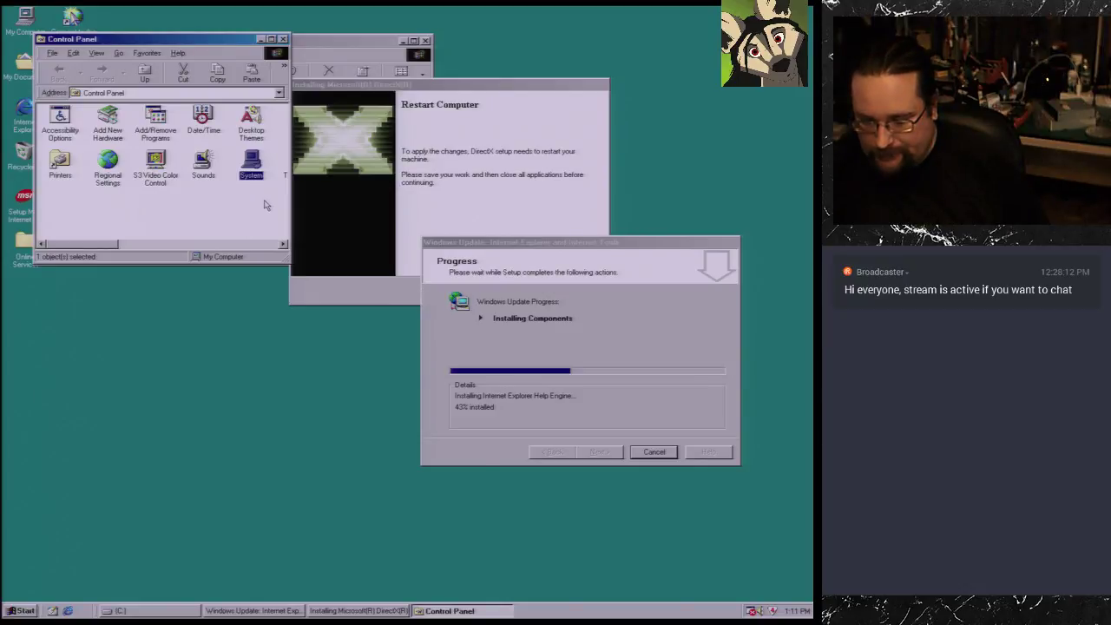
Step: Run dxdiag to launch the DirectX Diagnostic Tool while the Internet Explorer components are installing
{"action": "left_click", "coordinate": [24, 611]}
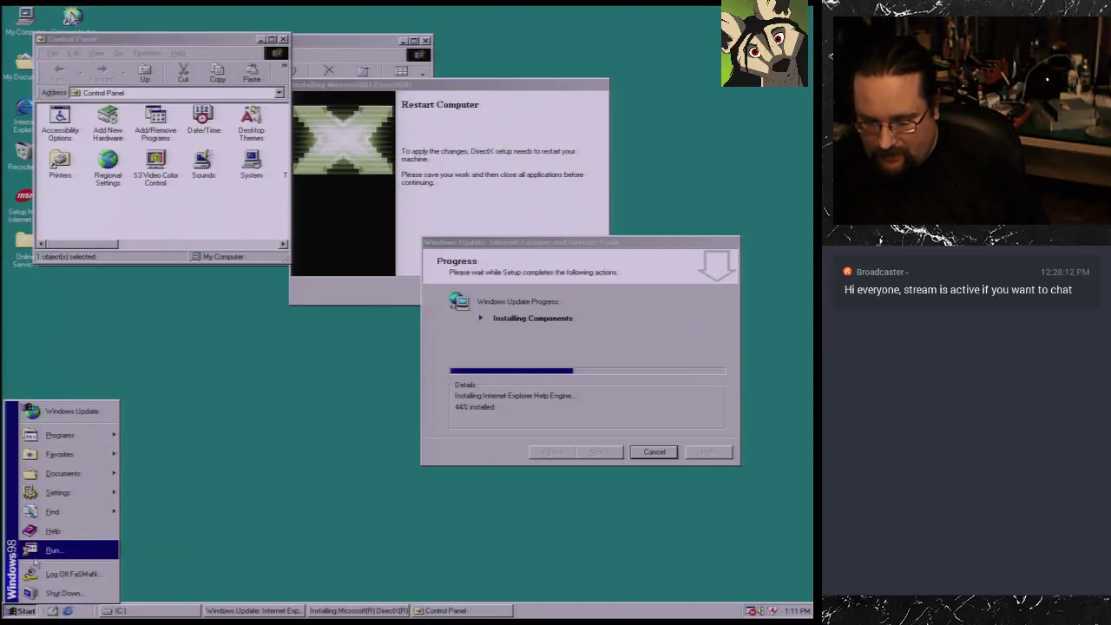
{"action": "left_click", "coordinate": [34, 562]}
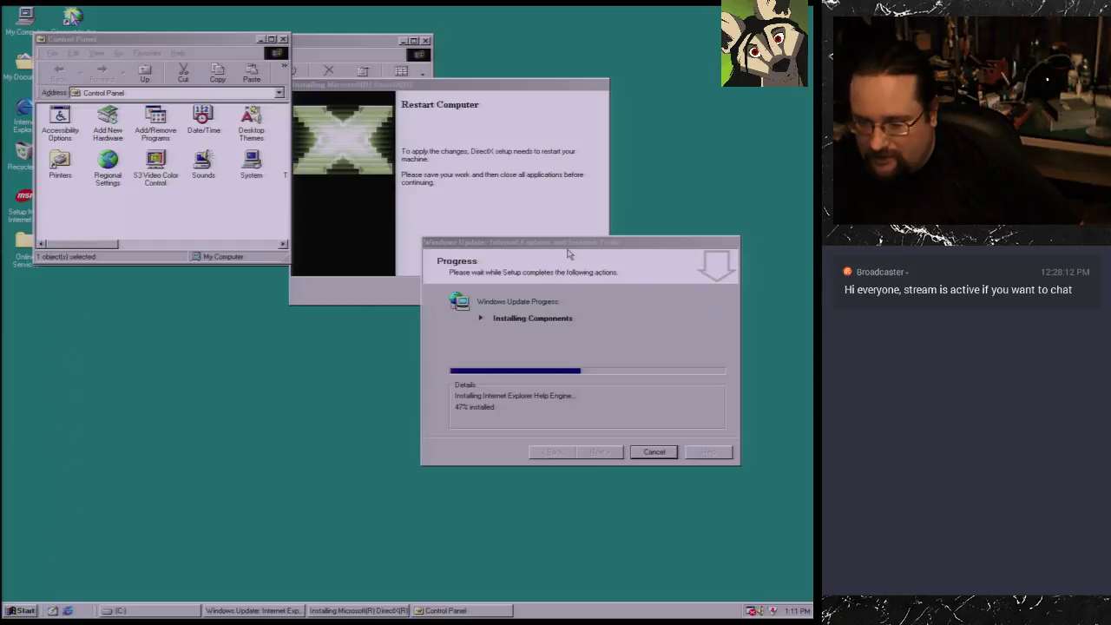
{"action": "key", "text": "super+r"}
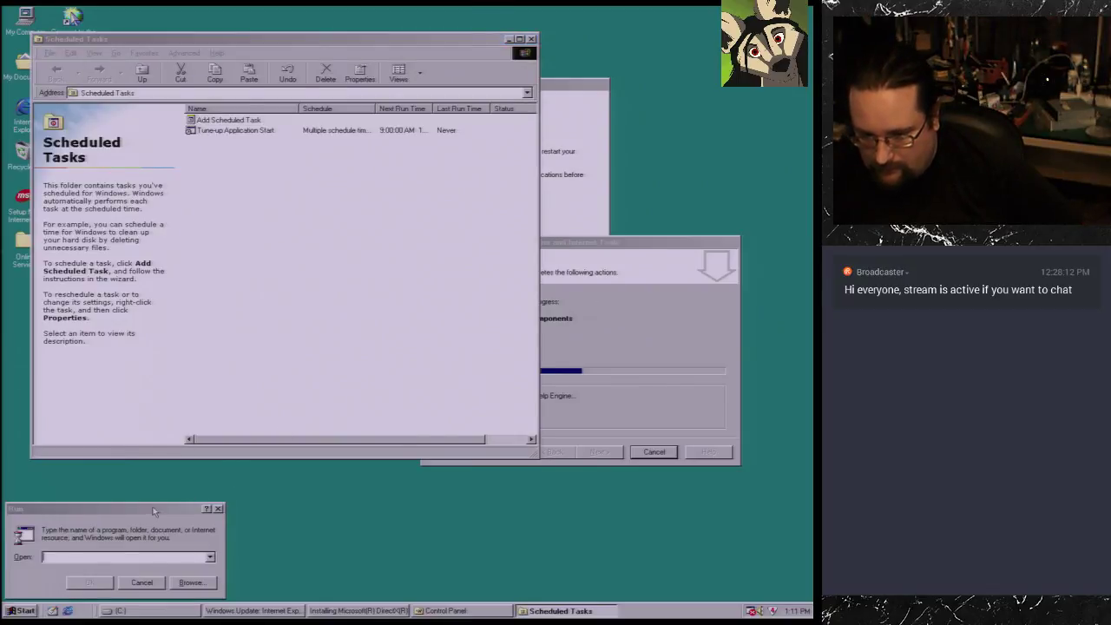
{"action": "left_click", "coordinate": [102, 515]}
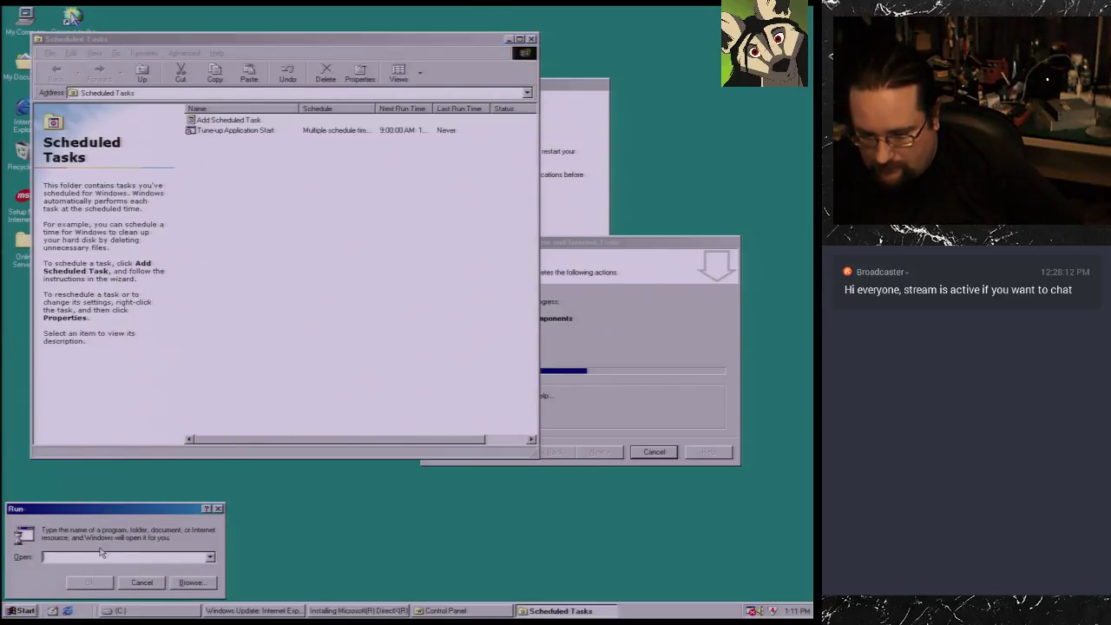
{"action": "type", "text": "dxdiag"}
{"action": "key", "text": "Return"}
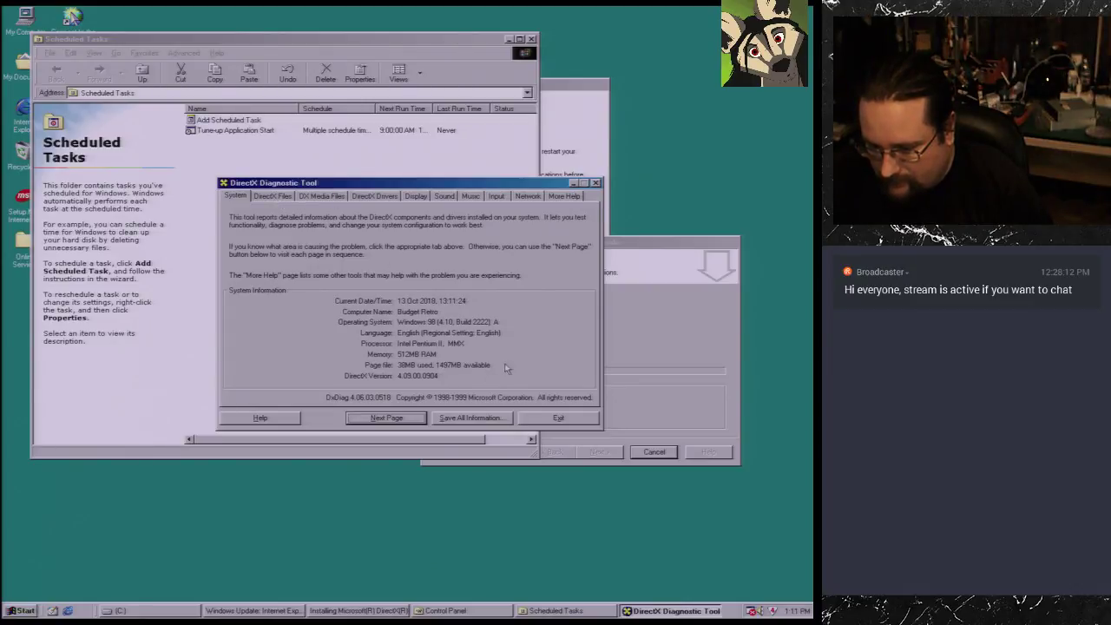
Step: Review the DirectX files, media files, drivers and display information in the DirectX Diagnostic Tool, then exit it
{"action": "left_click", "coordinate": [291, 200]}
{"action": "left_click", "coordinate": [328, 200]}
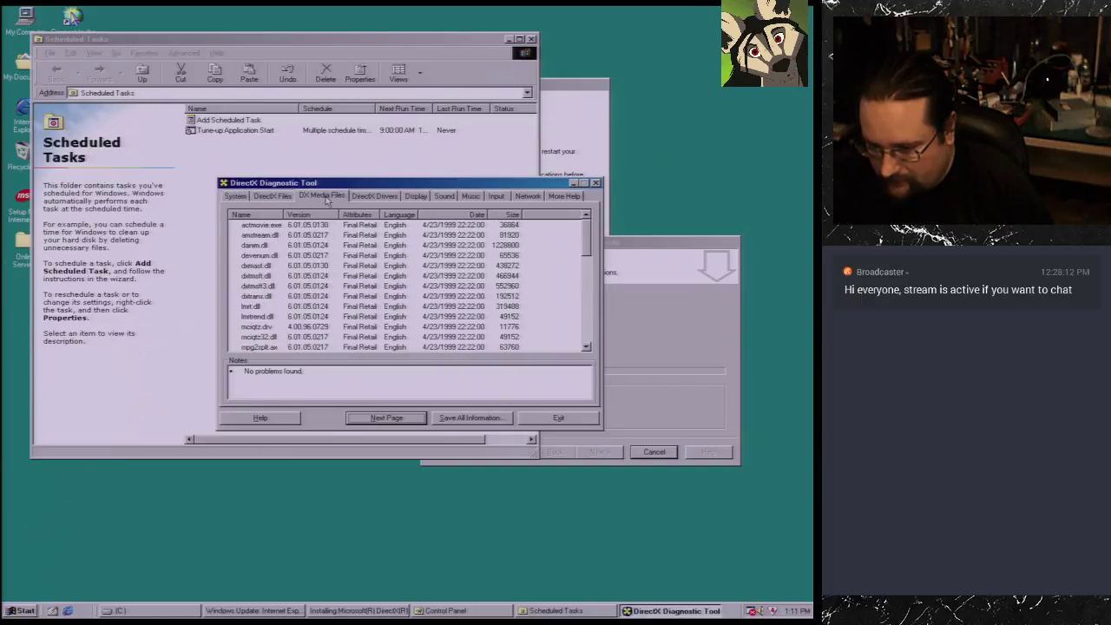
{"action": "left_click", "coordinate": [375, 197]}
{"action": "left_click", "coordinate": [420, 197]}
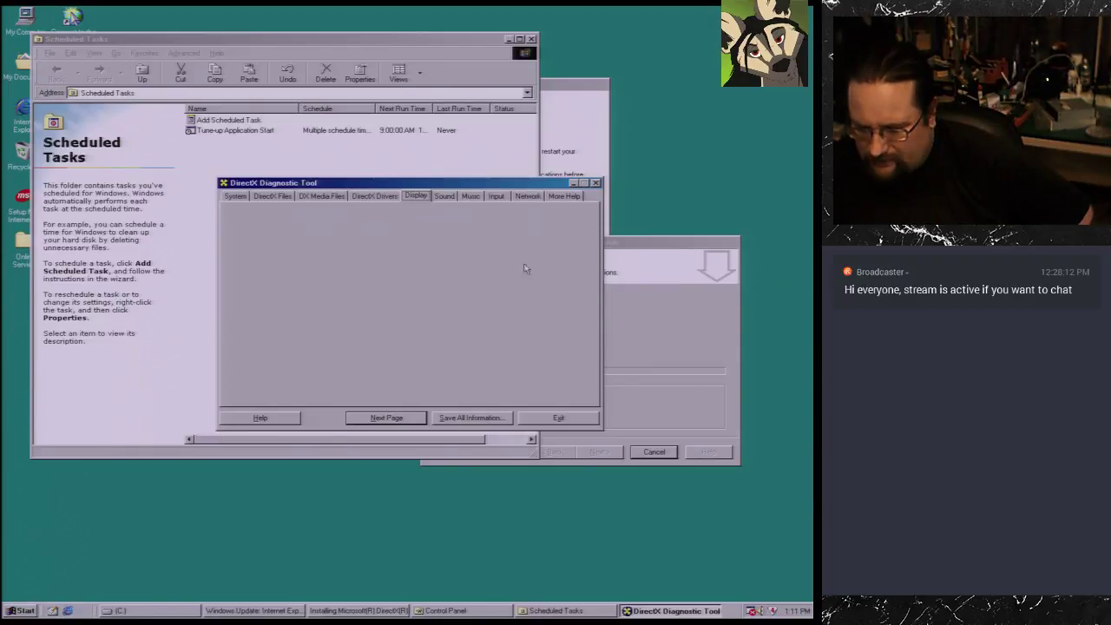
{"action": "left_click", "coordinate": [640, 319]}
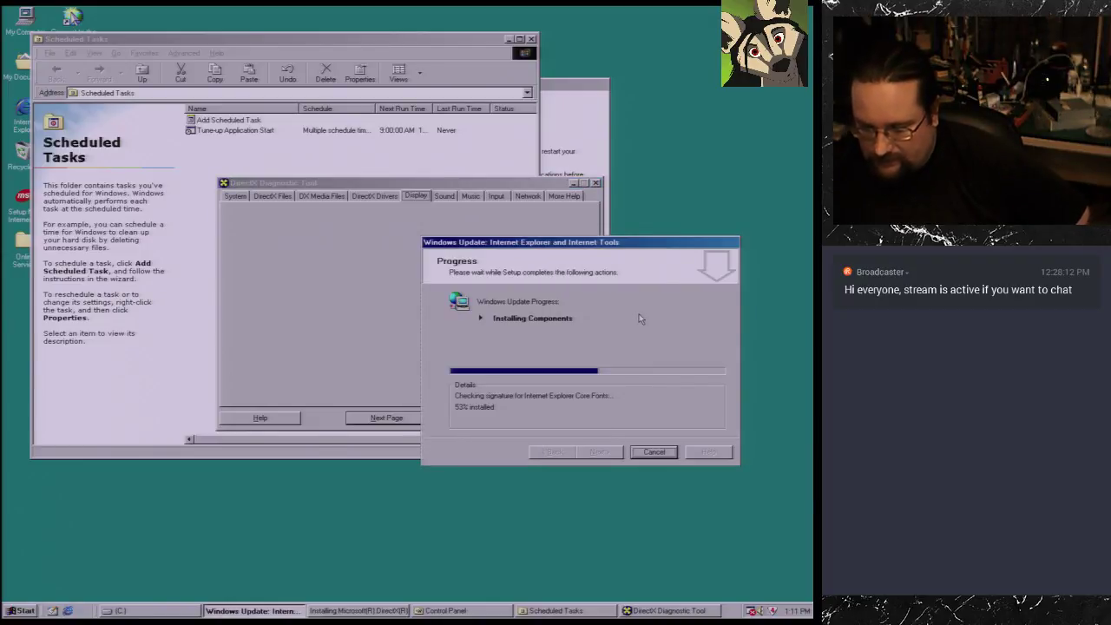
{"action": "left_click", "coordinate": [319, 265]}
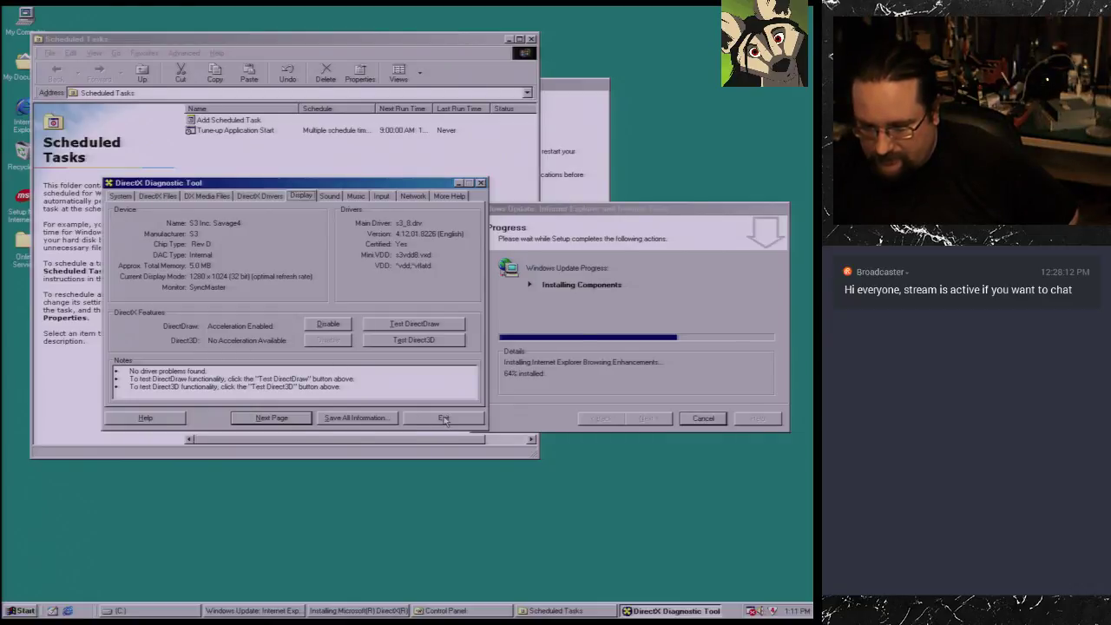
{"action": "left_click", "coordinate": [444, 418]}
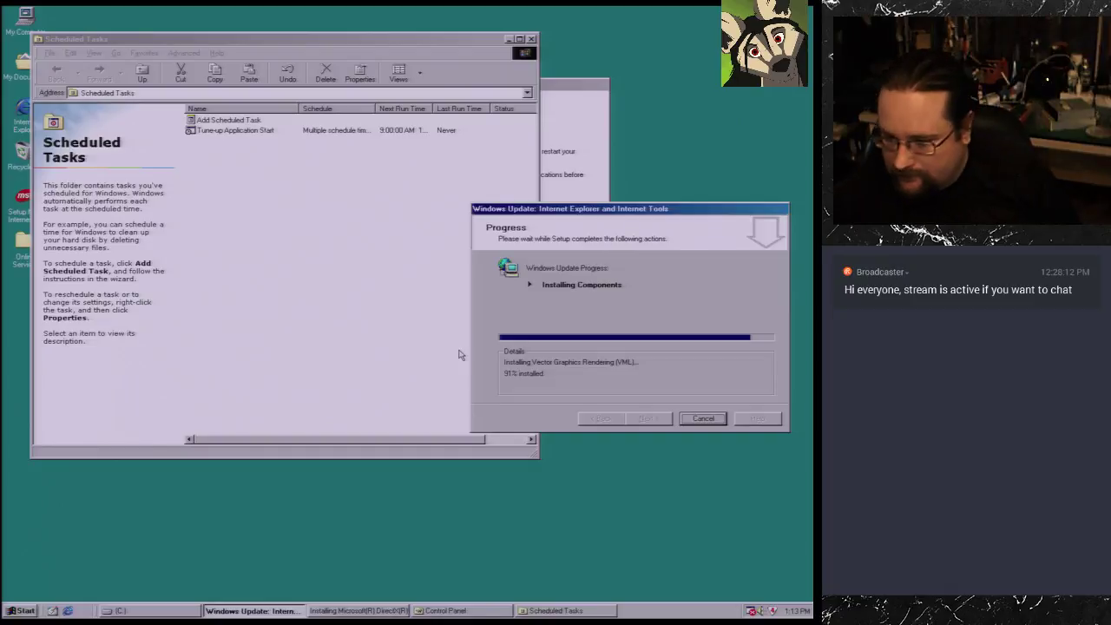
Step: Continue past the list of uninstalled components, close Scheduled Tasks, and finish the Internet Explorer and DirectX setups to restart the computer
{"action": "left_click_drag", "start_coordinate": [562, 213], "coordinate": [557, 299]}
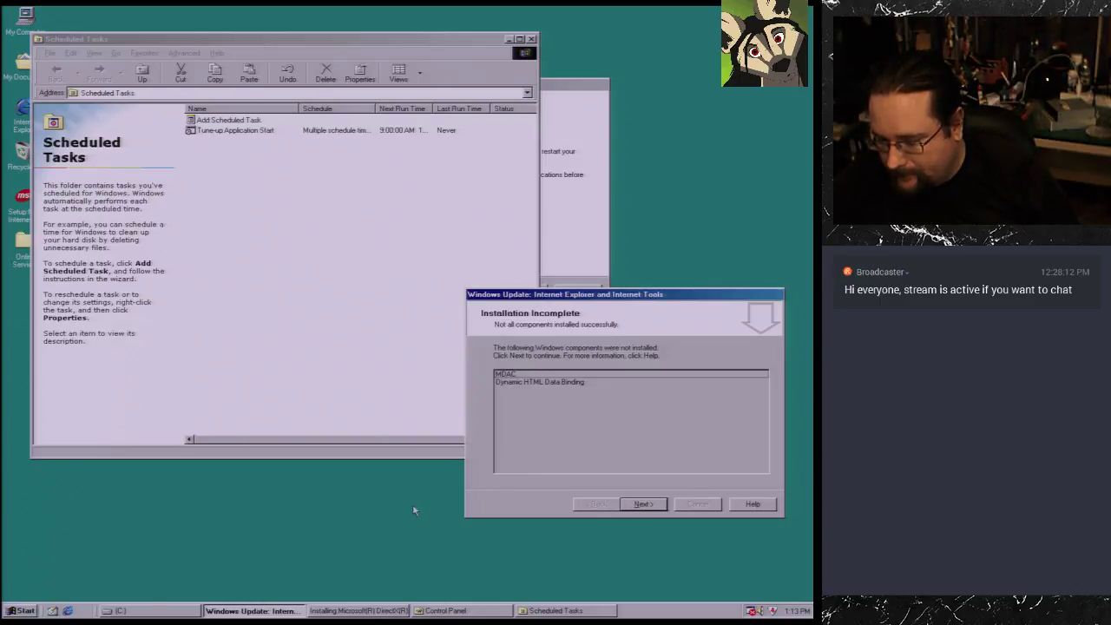
{"action": "key", "text": "Return"}
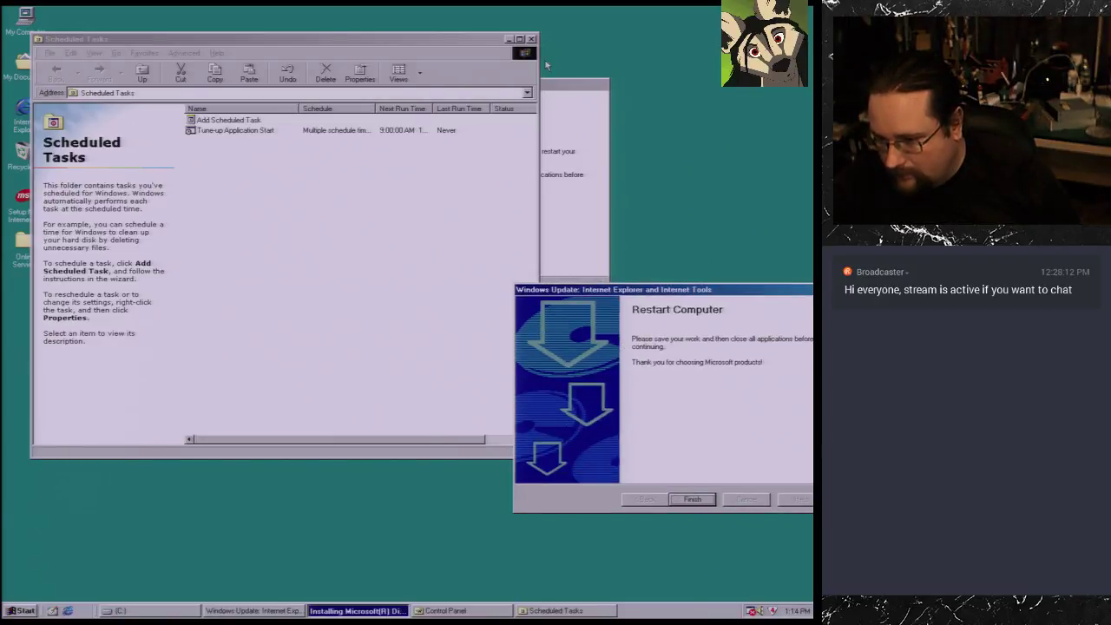
{"action": "left_click", "coordinate": [532, 38]}
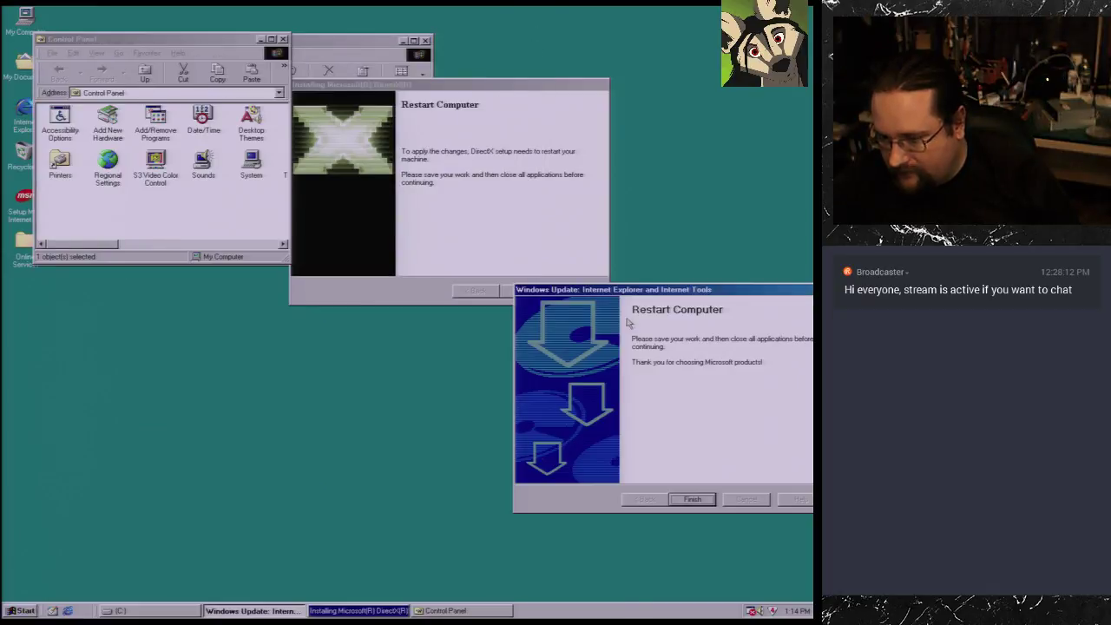
{"action": "left_click", "coordinate": [692, 500]}
{"action": "left_click", "coordinate": [531, 292]}
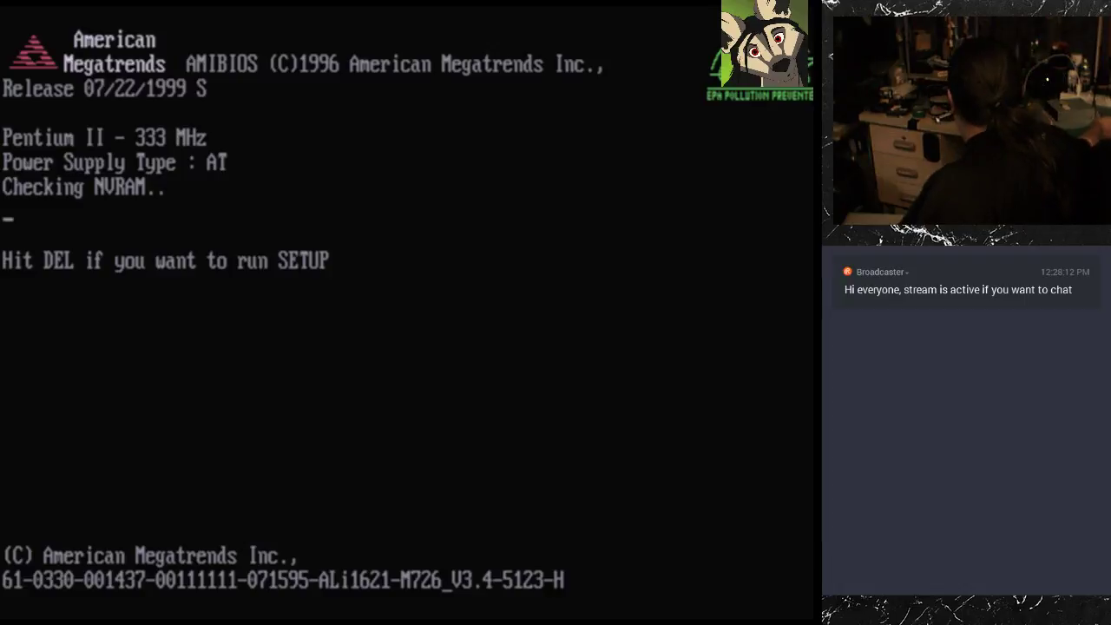
{"action": "key", "text": "Delete"}
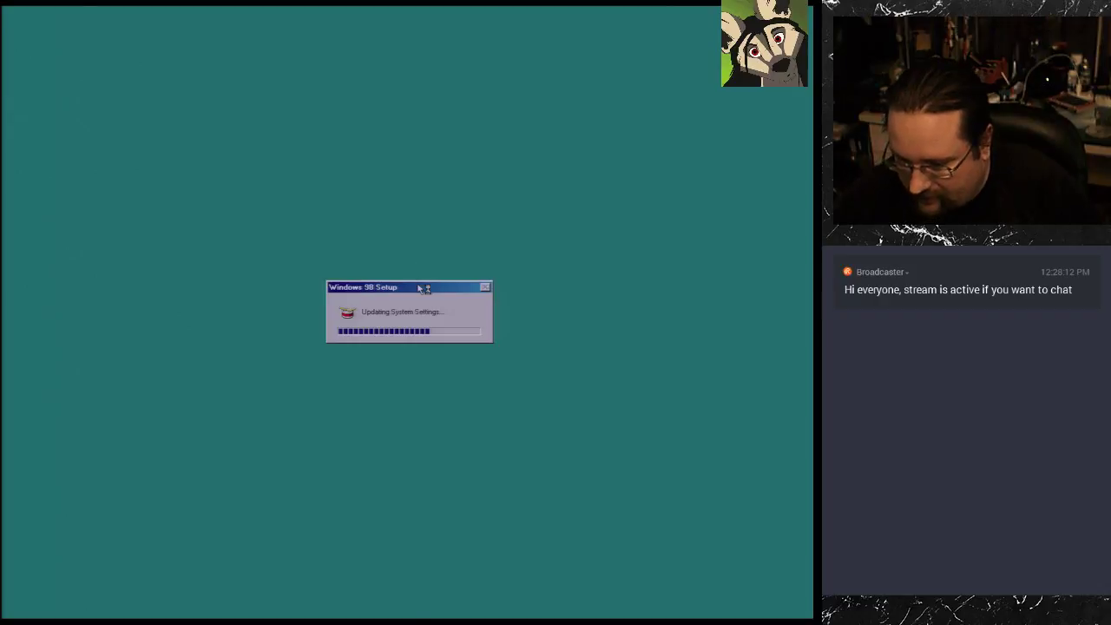
{"action": "left_click_drag", "start_coordinate": [423, 288], "coordinate": [448, 244]}
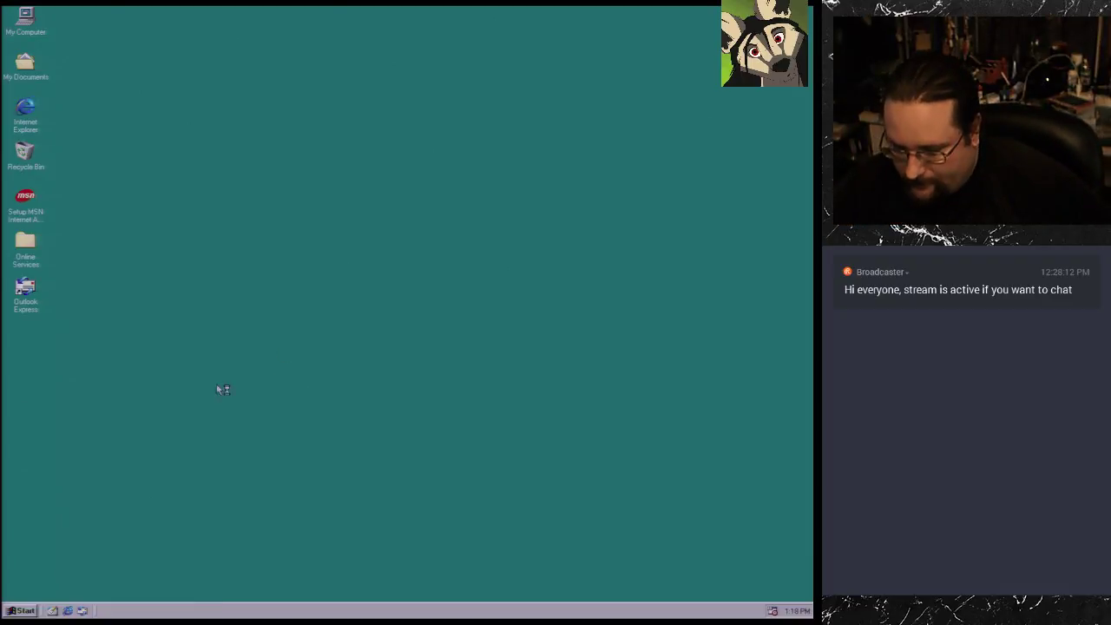
Step: Run dxdiag from the restarted desktop and allow it to check the drivers for WHQL digital signatures
{"action": "left_click", "coordinate": [11, 610]}
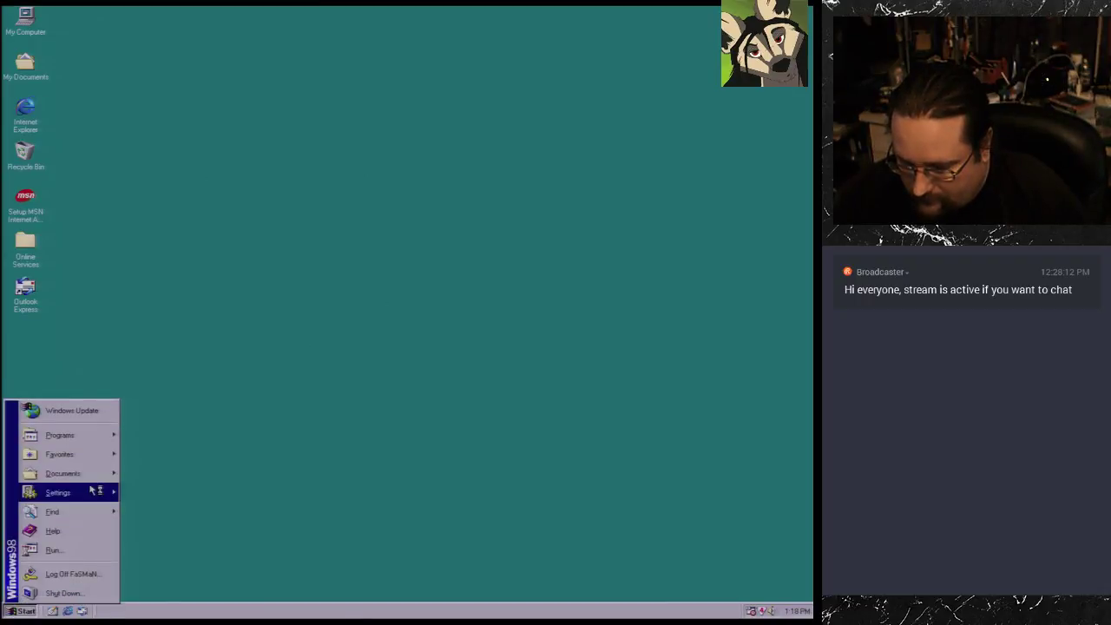
{"action": "mouse_move", "coordinate": [95, 441]}
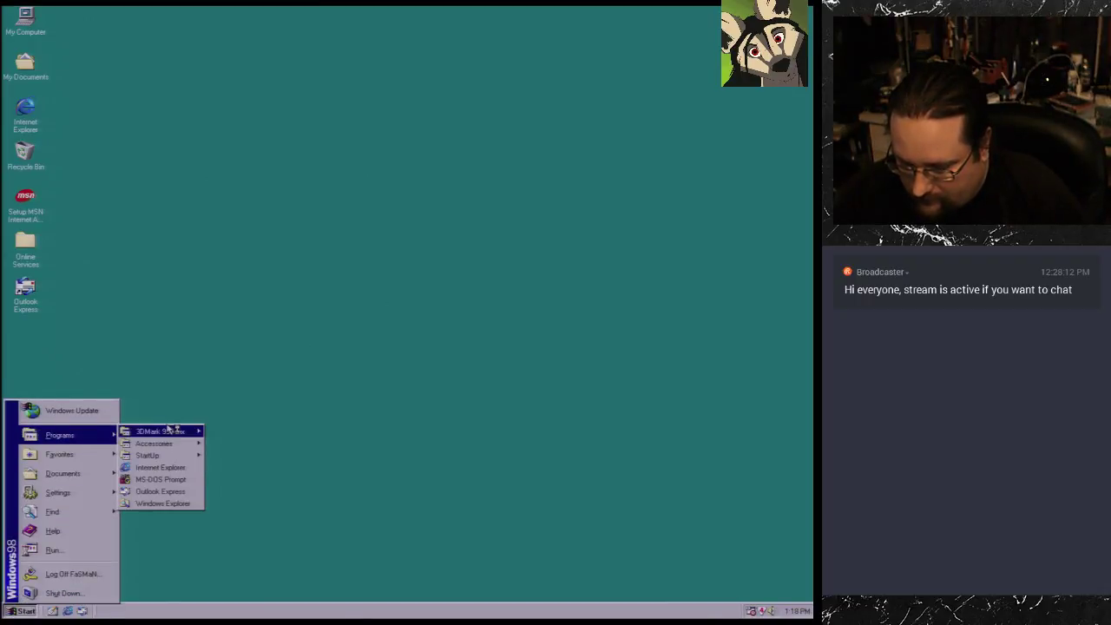
{"action": "mouse_move", "coordinate": [171, 433]}
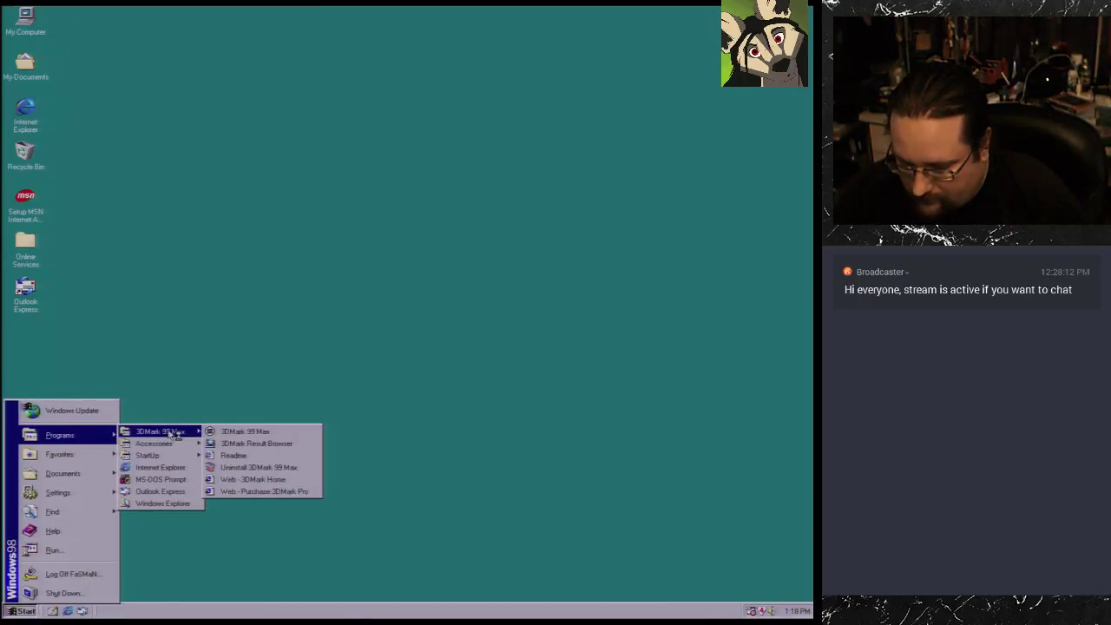
{"action": "left_click", "coordinate": [69, 549]}
{"action": "type", "text": "d"}
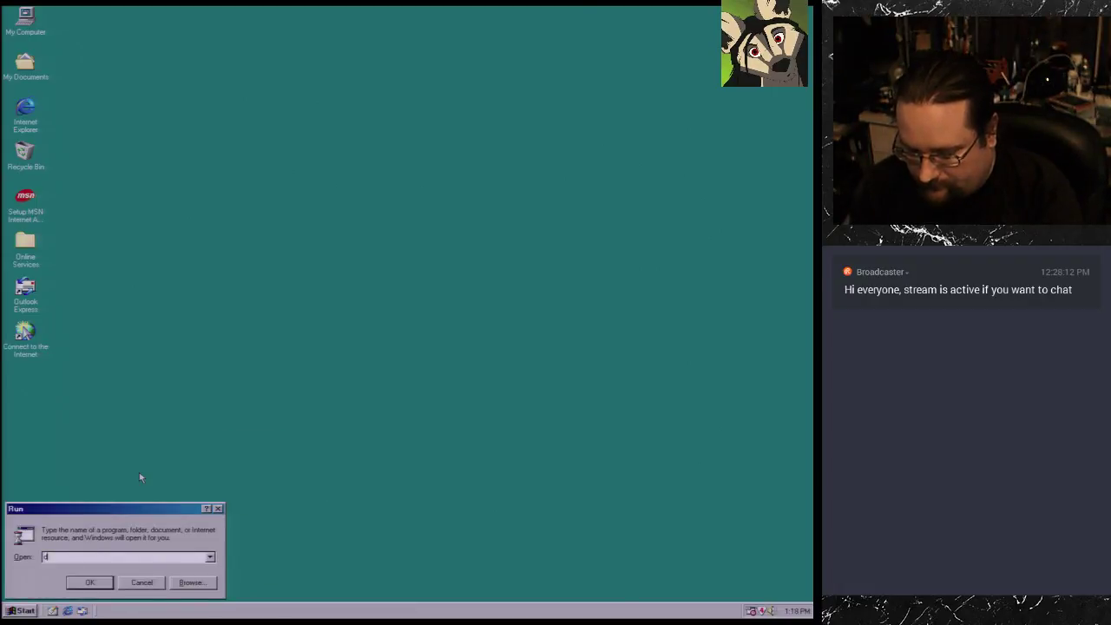
{"action": "type", "text": "xdiag"}
{"action": "key", "text": "Return"}
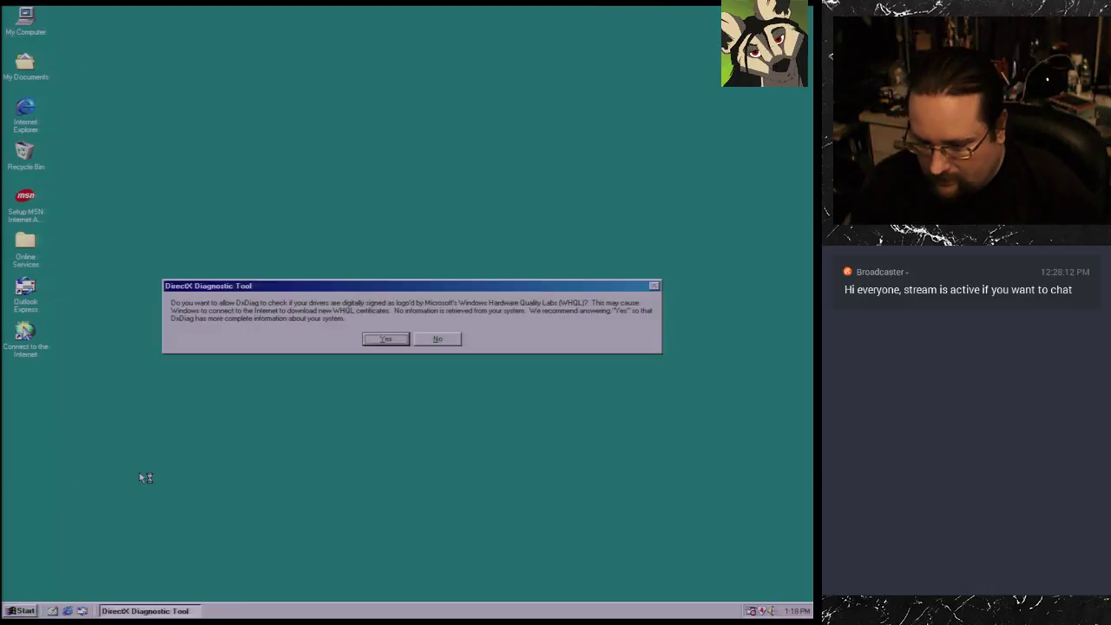
{"action": "key", "text": "Return"}
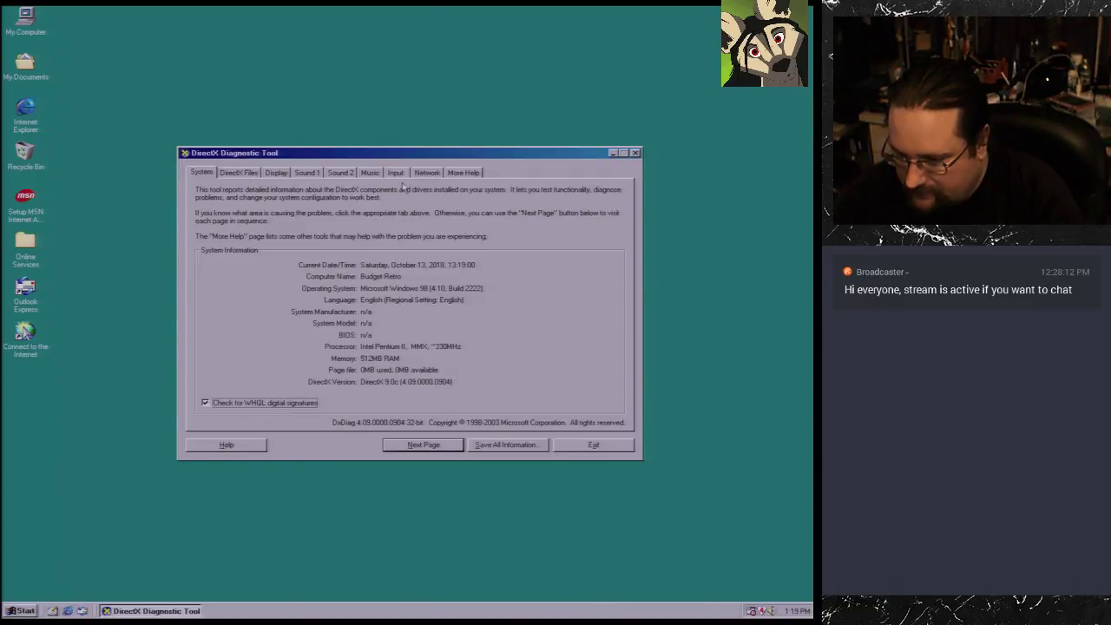
Step: Run the Direct3D test for the display device, cancel the hardware-accelerated Direct3D 9 test, and close the DirectX Diagnostic Tool
{"action": "left_click", "coordinate": [276, 172]}
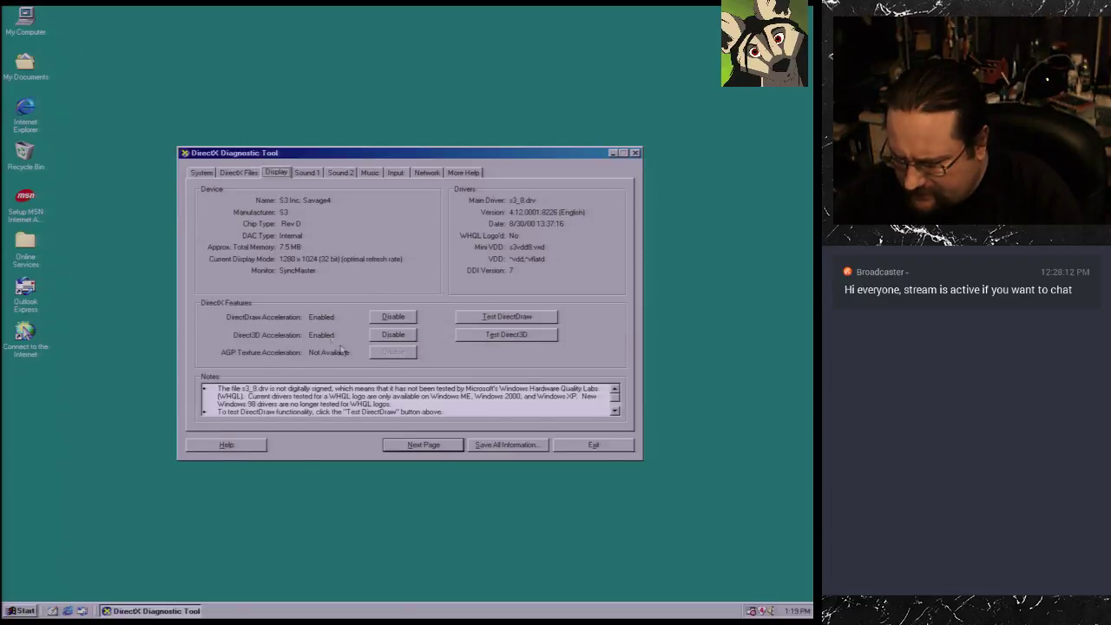
{"action": "left_click", "coordinate": [494, 338]}
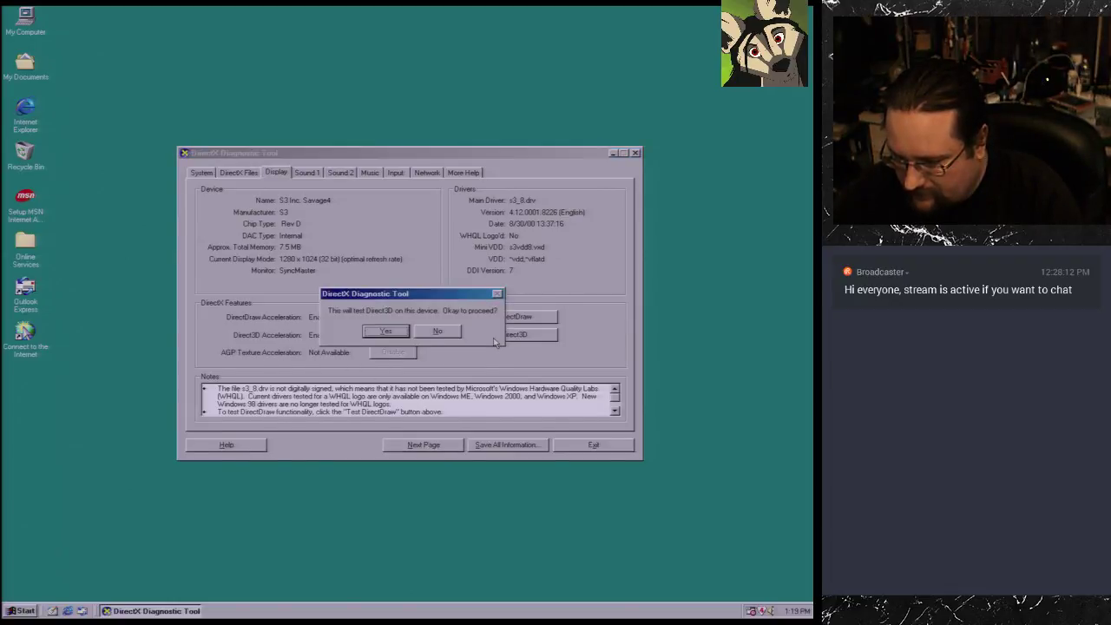
{"action": "left_click", "coordinate": [392, 333]}
{"action": "left_click", "coordinate": [395, 336]}
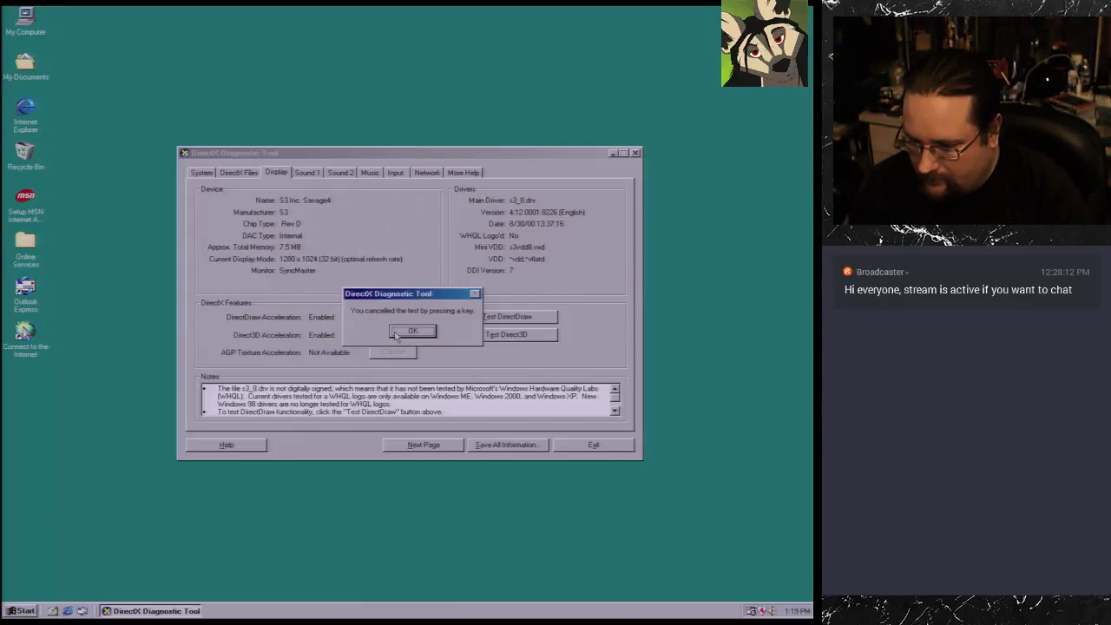
{"action": "left_click", "coordinate": [386, 332]}
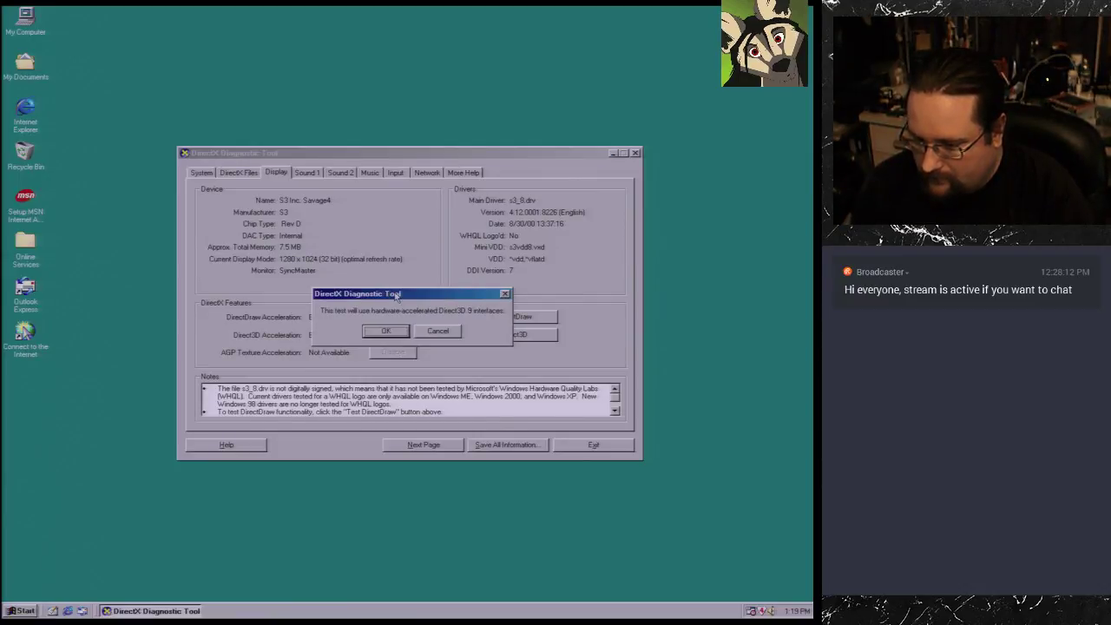
{"action": "key", "text": "Return"}
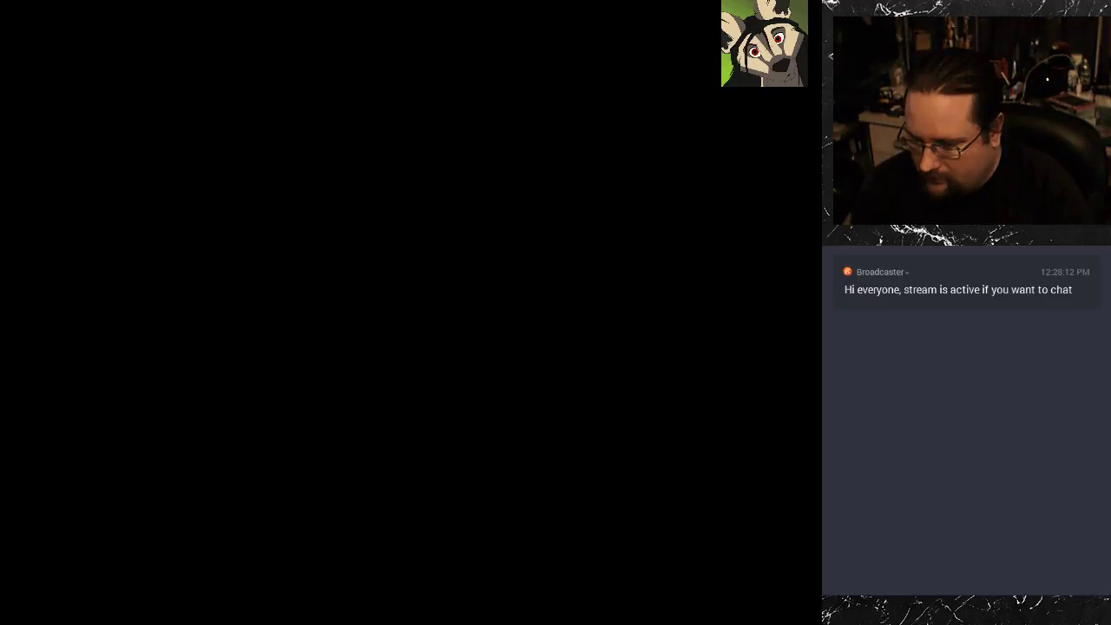
{"action": "key", "text": "Escape"}
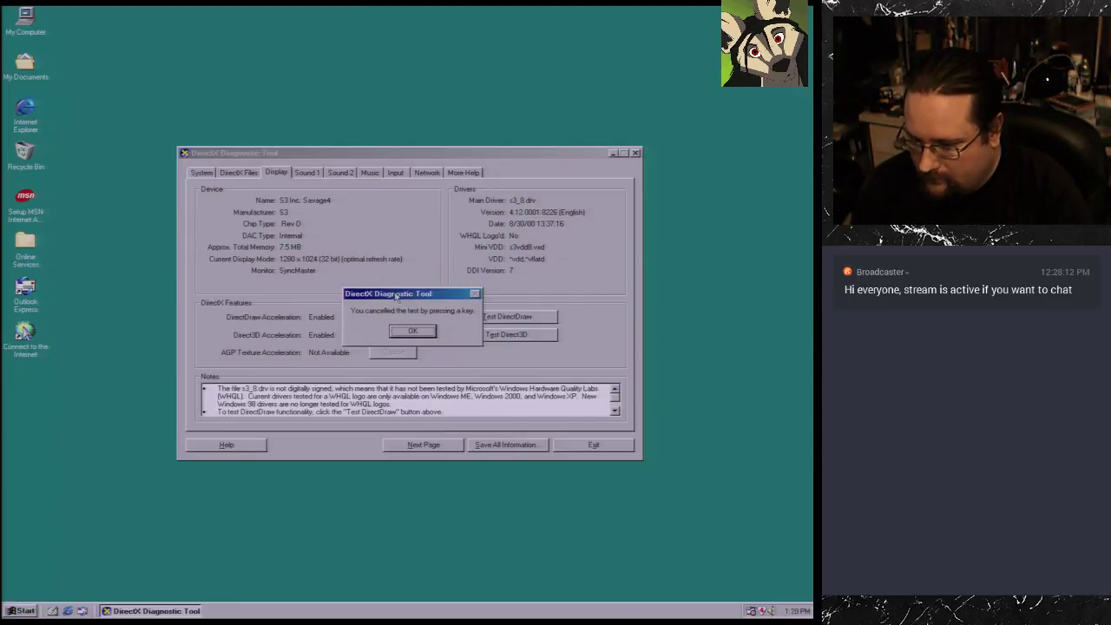
{"action": "key", "text": "Return"}
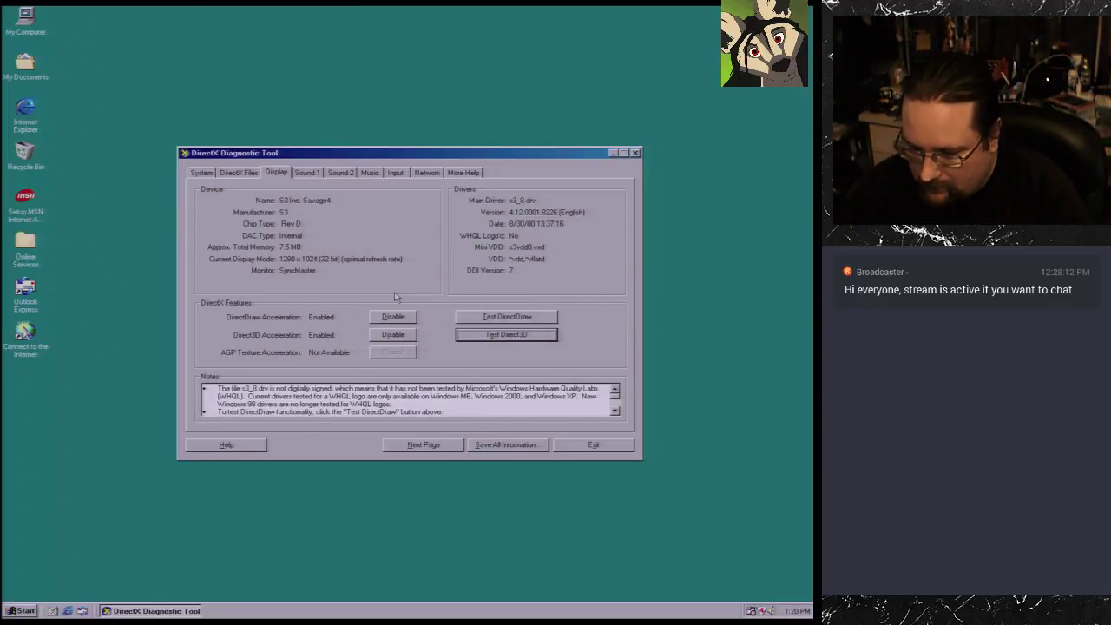
{"action": "left_click", "coordinate": [635, 153]}
Step: Reduce the desktop's screen area to 1024 by 768 pixels in Display Properties and keep the new resolution
{"action": "right_click", "coordinate": [491, 145]}
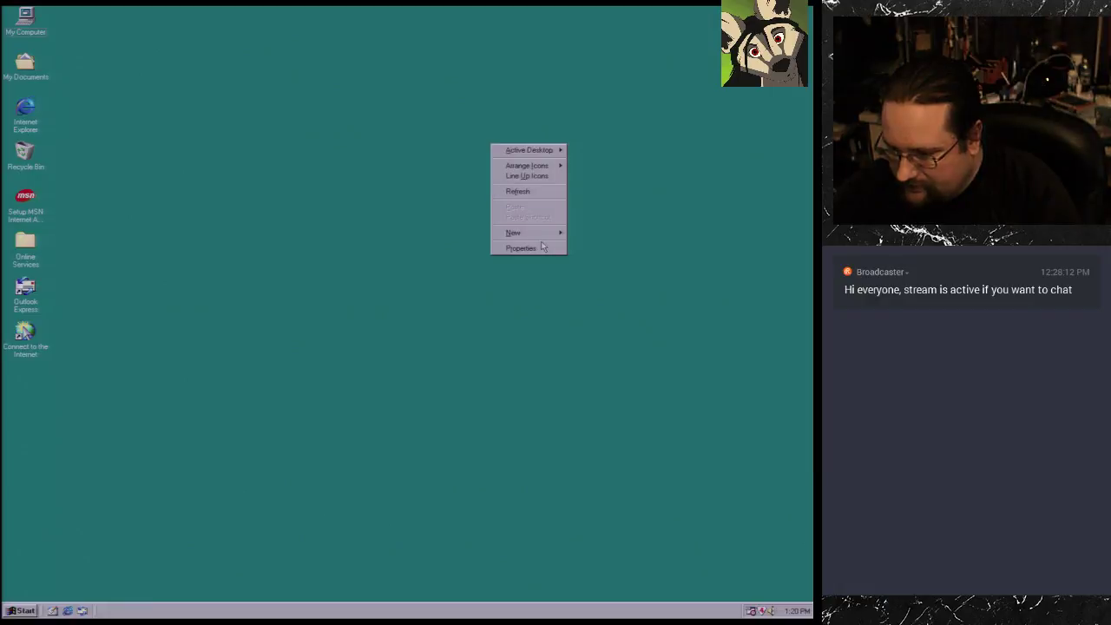
{"action": "left_click", "coordinate": [545, 250]}
{"action": "left_click", "coordinate": [303, 107]}
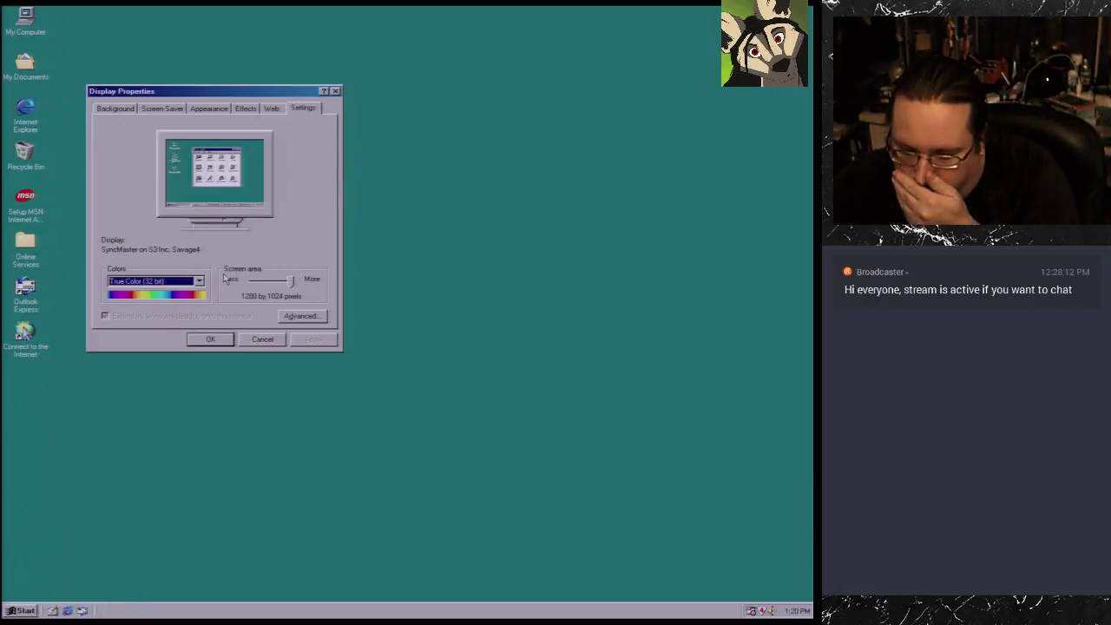
{"action": "left_click_drag", "start_coordinate": [291, 283], "coordinate": [268, 285]}
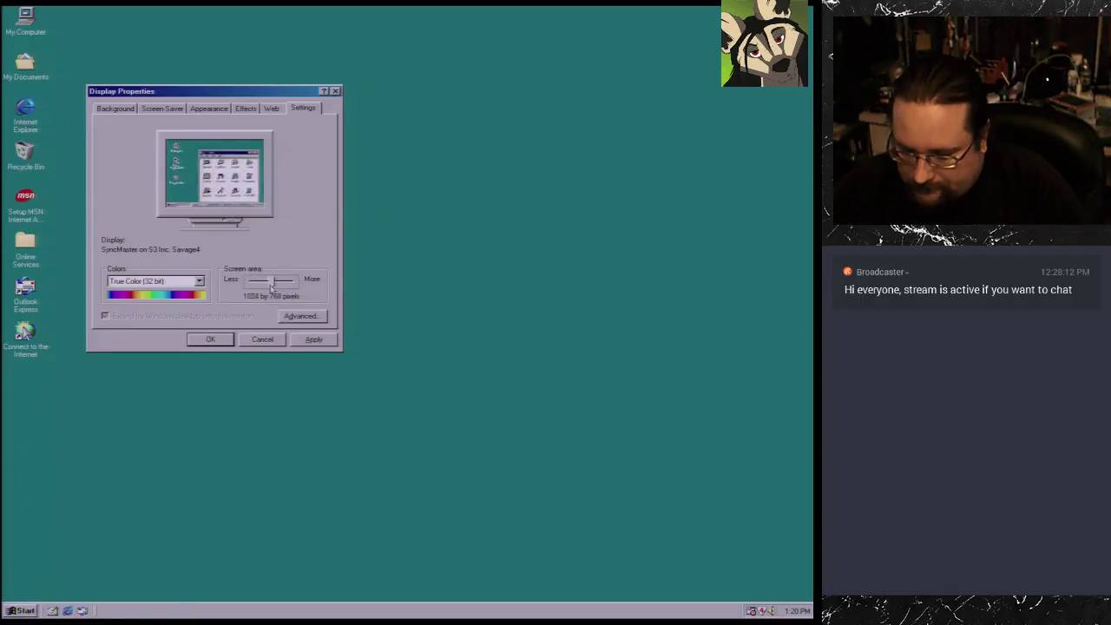
{"action": "left_click", "coordinate": [314, 339]}
{"action": "left_click", "coordinate": [397, 337]}
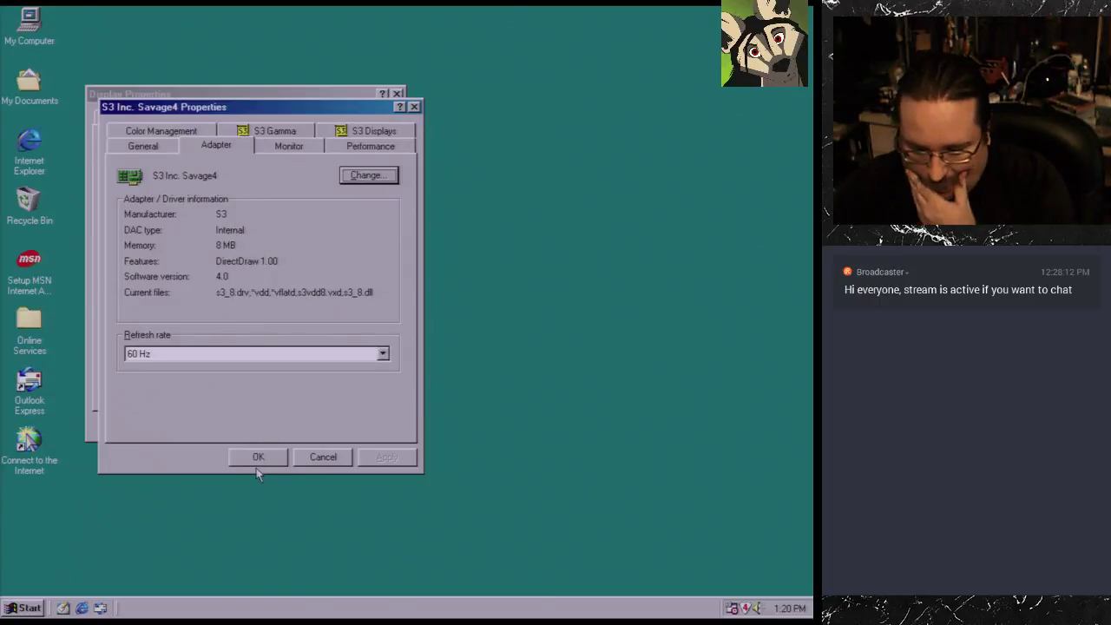
Step: Accept the S3 Savage4 adapter properties with the 60 Hz refresh rate, apply the display settings, and close Display Properties
{"action": "left_click", "coordinate": [258, 463]}
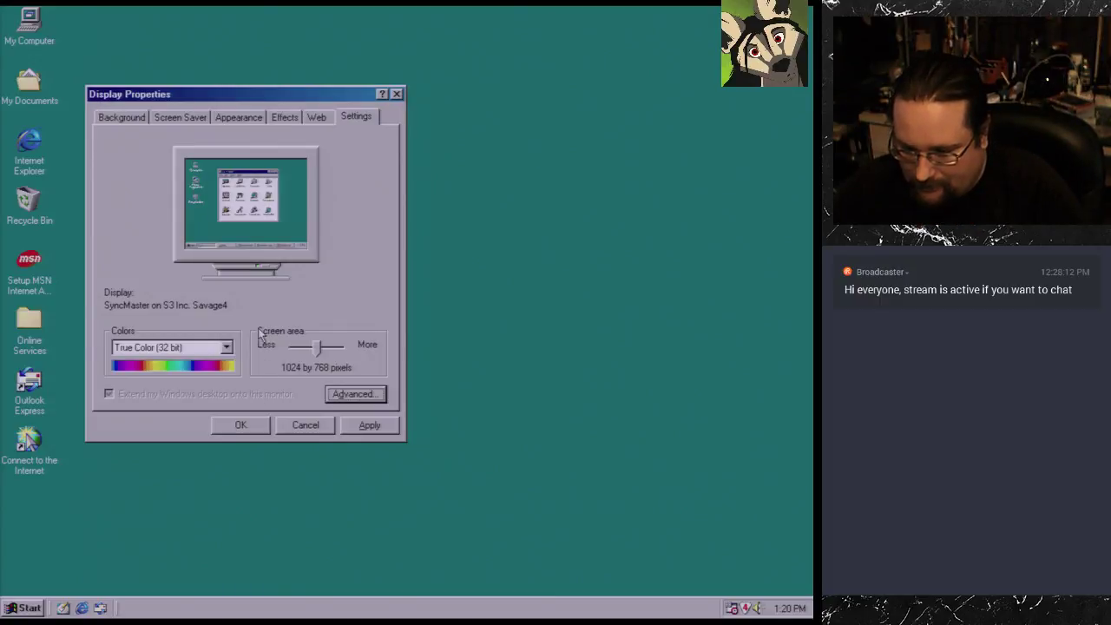
{"action": "left_click", "coordinate": [369, 425]}
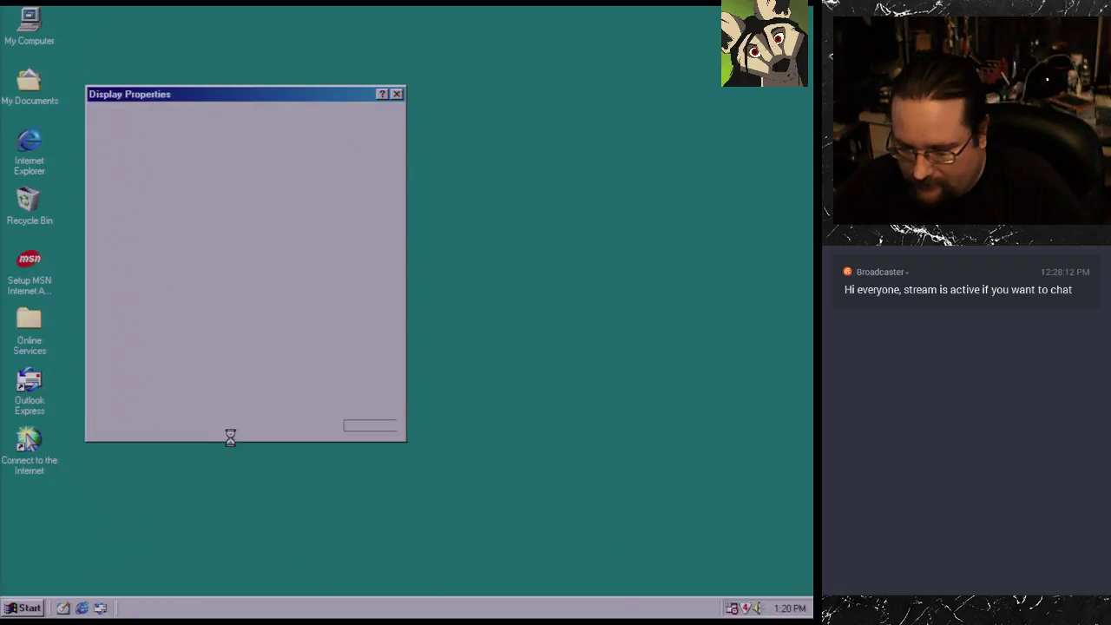
{"action": "left_click", "coordinate": [233, 424]}
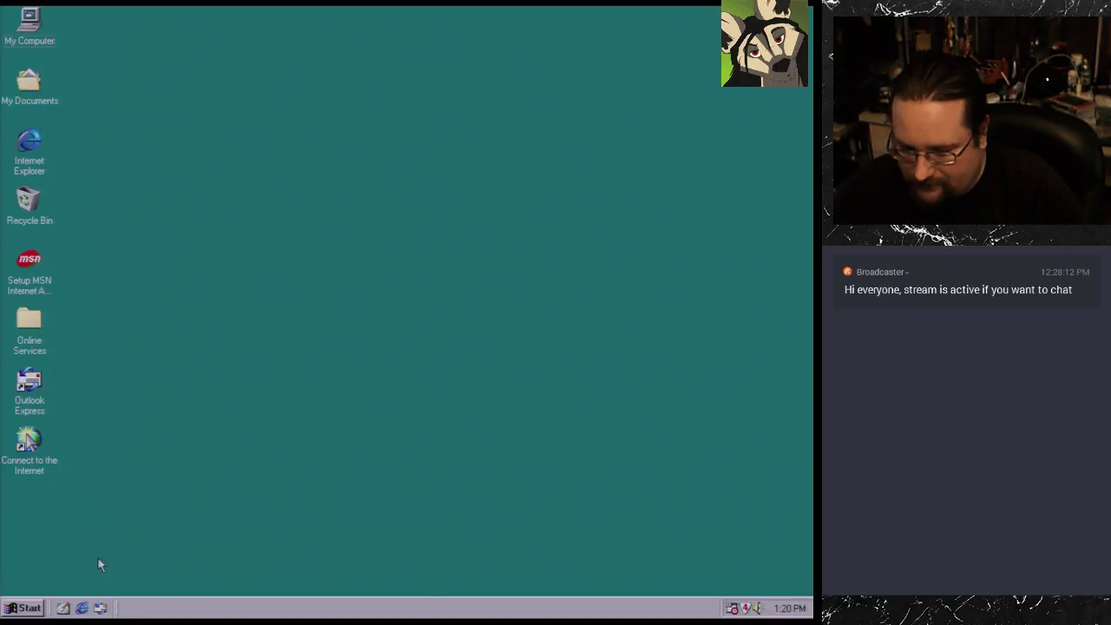
Step: Launch 3DMark 99 Max, create a new benchmark project, and try to run the benchmark at its default settings
{"action": "left_click", "coordinate": [29, 609]}
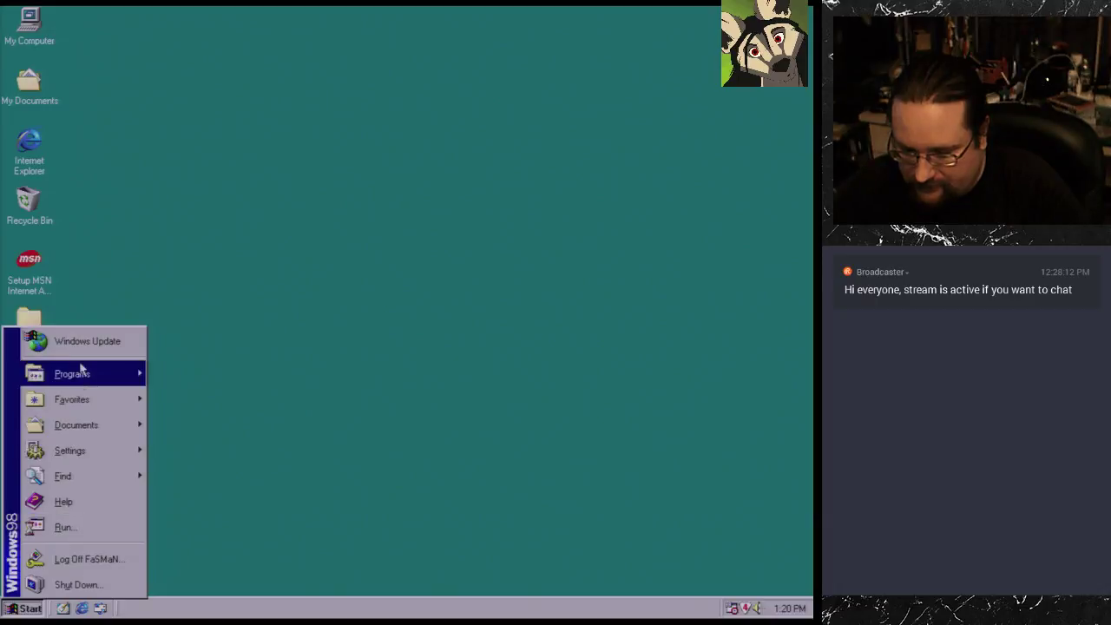
{"action": "mouse_move", "coordinate": [83, 373]}
{"action": "mouse_move", "coordinate": [185, 375]}
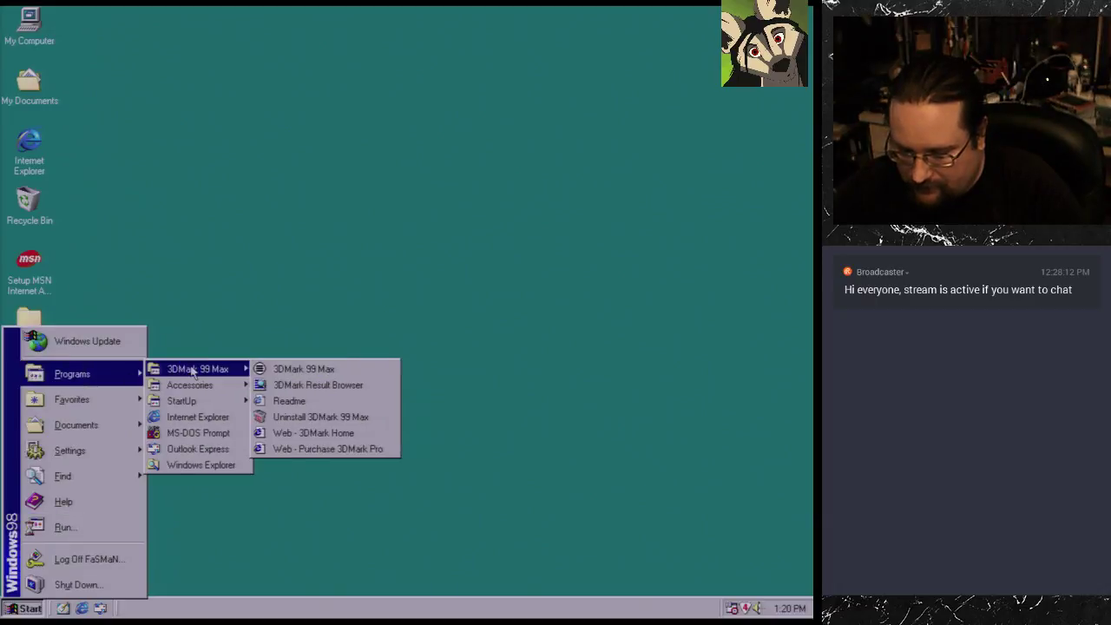
{"action": "left_click", "coordinate": [323, 369]}
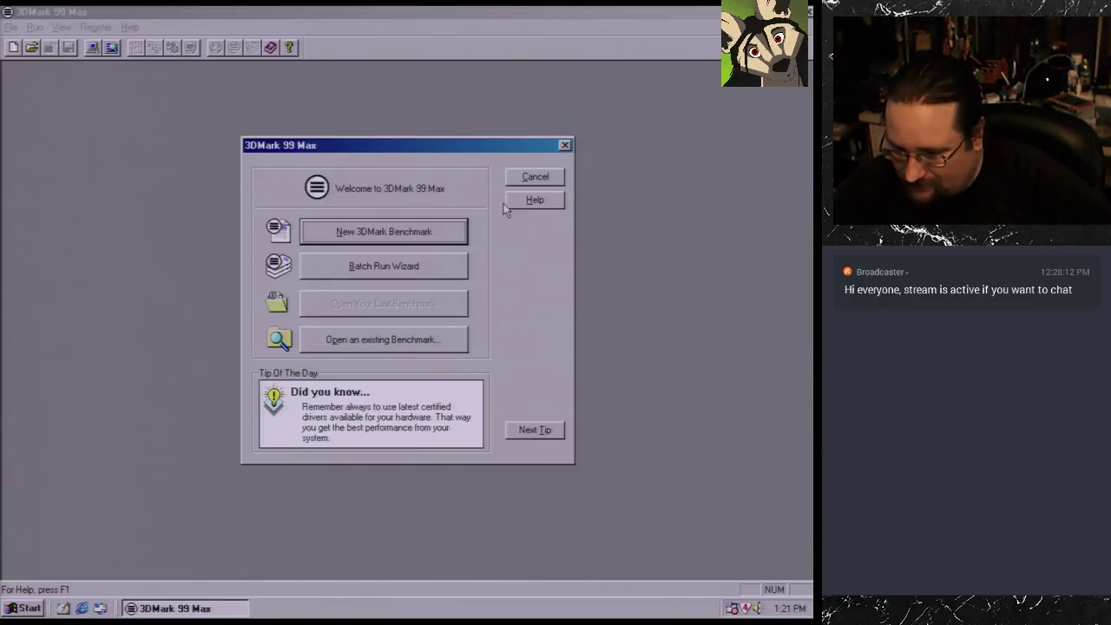
{"action": "left_click", "coordinate": [410, 230]}
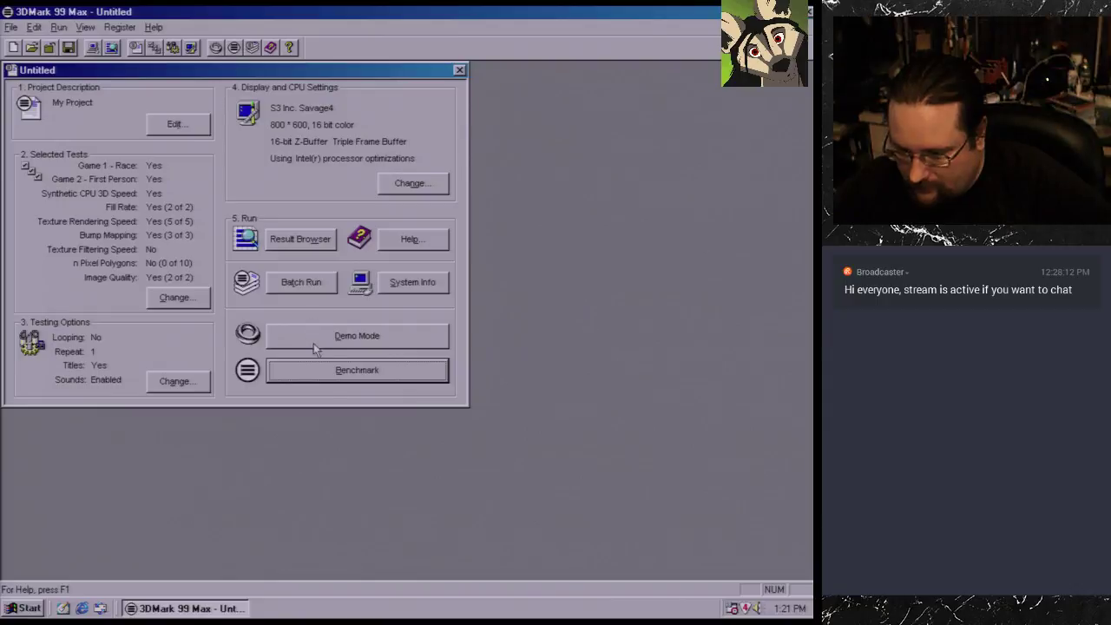
{"action": "left_click", "coordinate": [335, 373]}
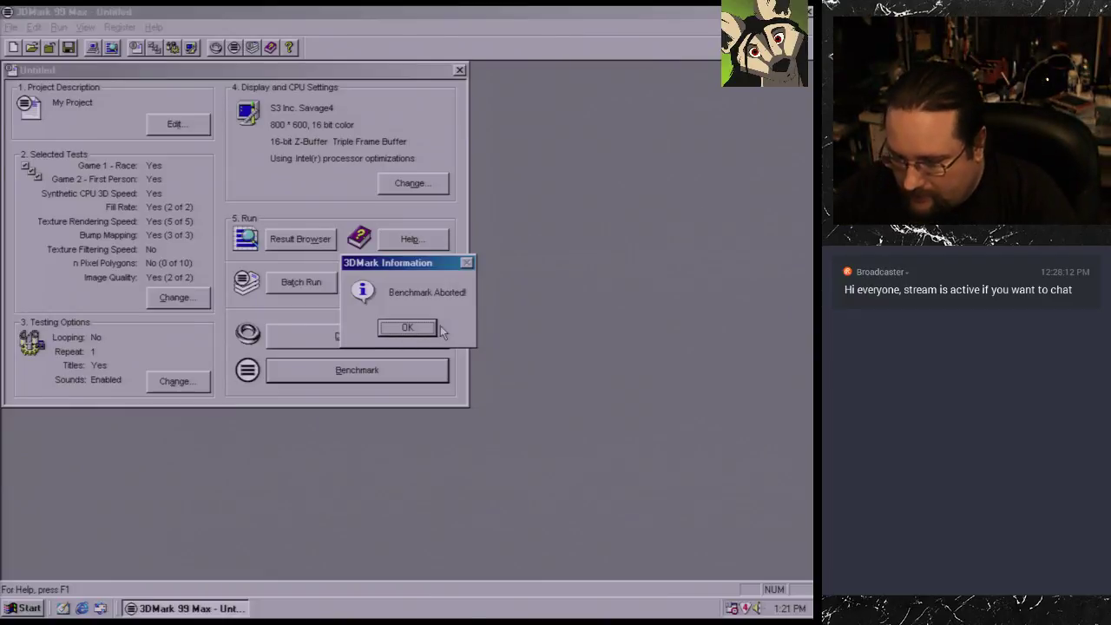
{"action": "left_click", "coordinate": [408, 330]}
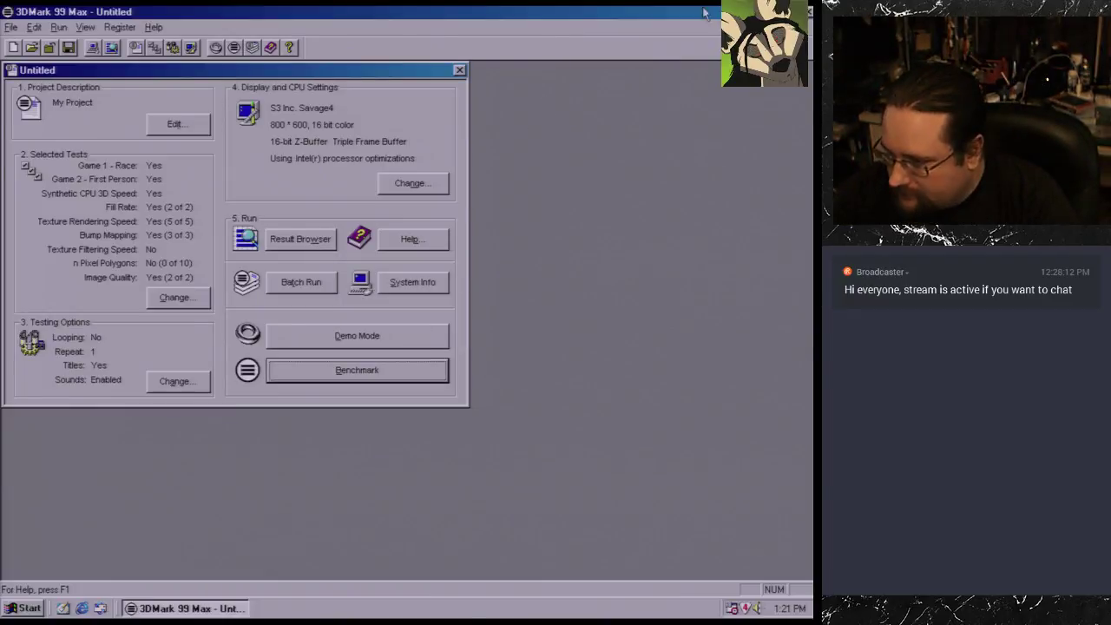
Step: Minimize 3DMark 99 Max and bring up the monitor settings in the S3 Savage4 advanced display properties
{"action": "left_click", "coordinate": [778, 11]}
{"action": "right_click", "coordinate": [441, 64]}
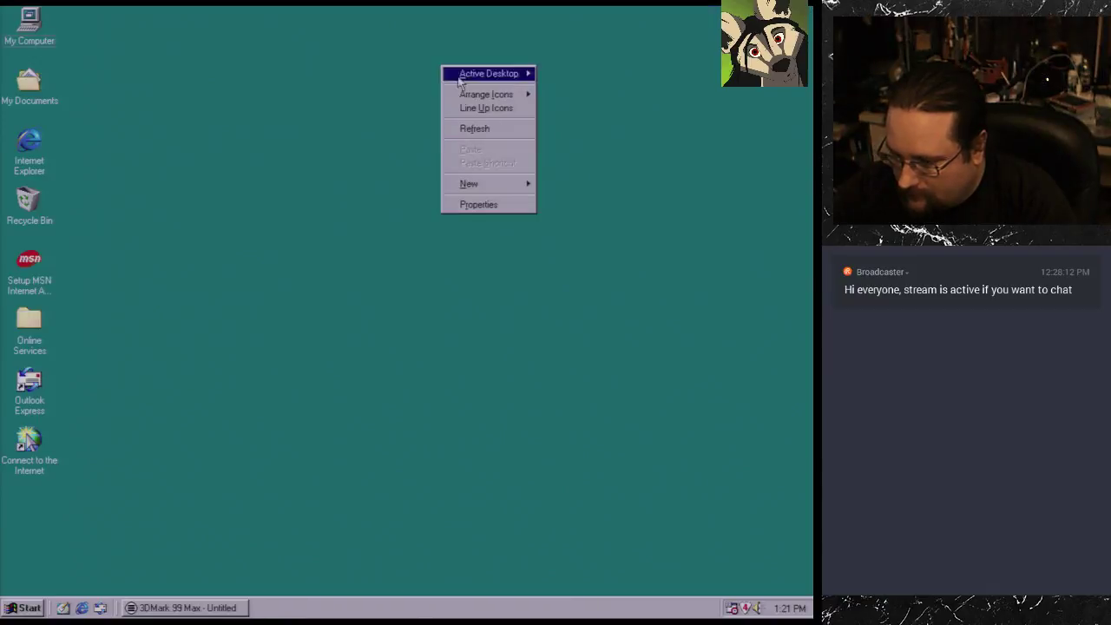
{"action": "left_click", "coordinate": [507, 208]}
{"action": "left_click", "coordinate": [405, 177]}
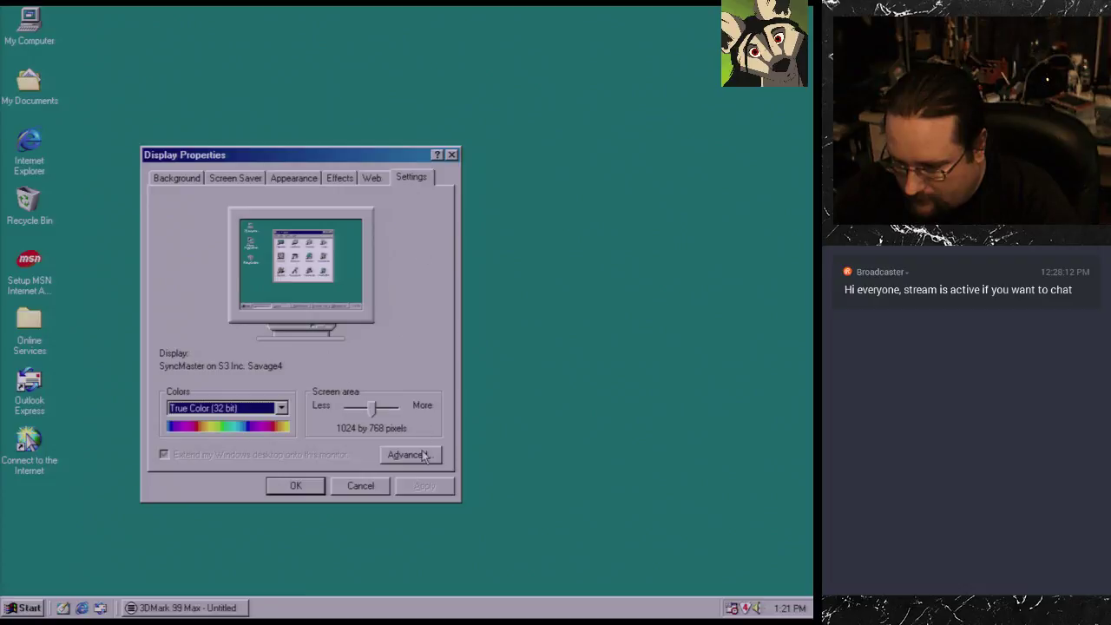
{"action": "left_click", "coordinate": [424, 455]}
{"action": "left_click", "coordinate": [276, 207]}
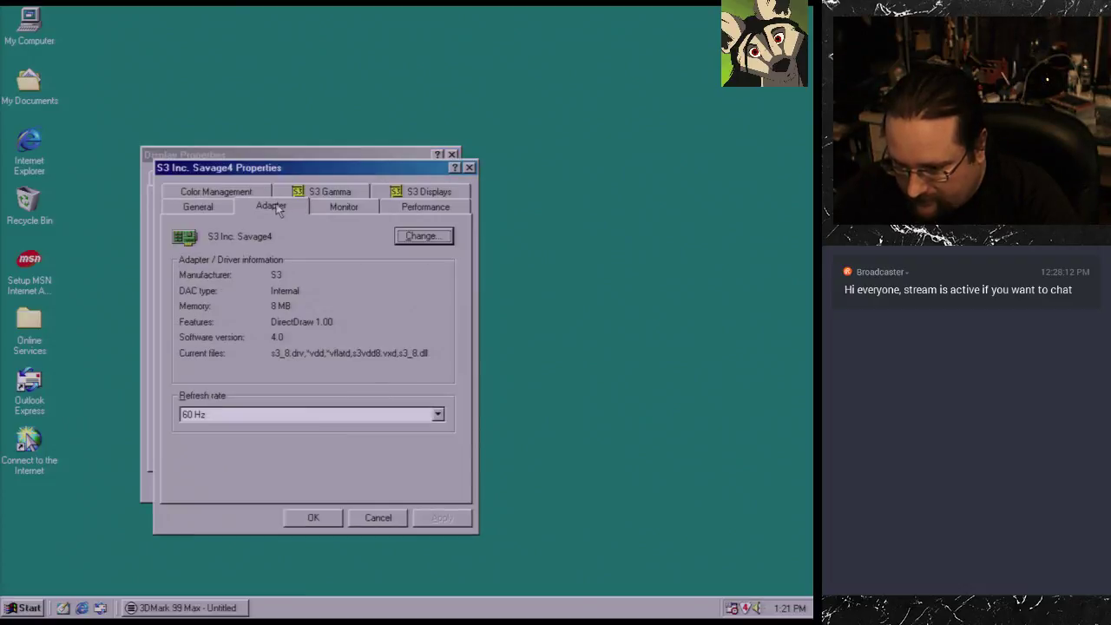
{"action": "left_click", "coordinate": [232, 196]}
{"action": "left_click", "coordinate": [323, 195]}
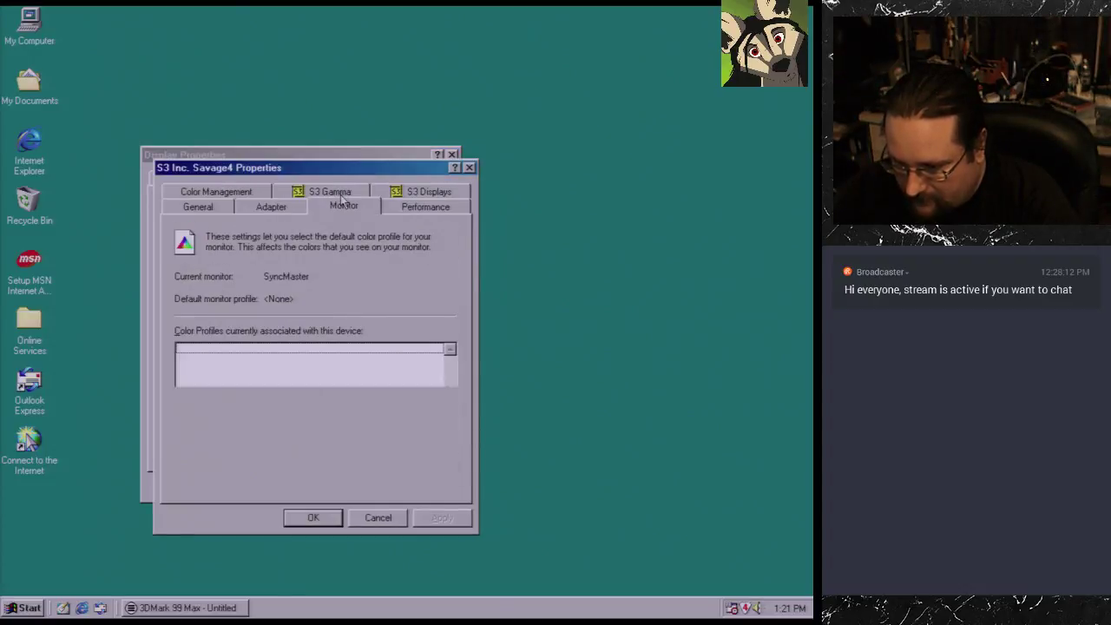
Step: Start updating the SyncMaster monitor driver by choosing from a driver list that shows all hardware
{"action": "left_click", "coordinate": [420, 237]}
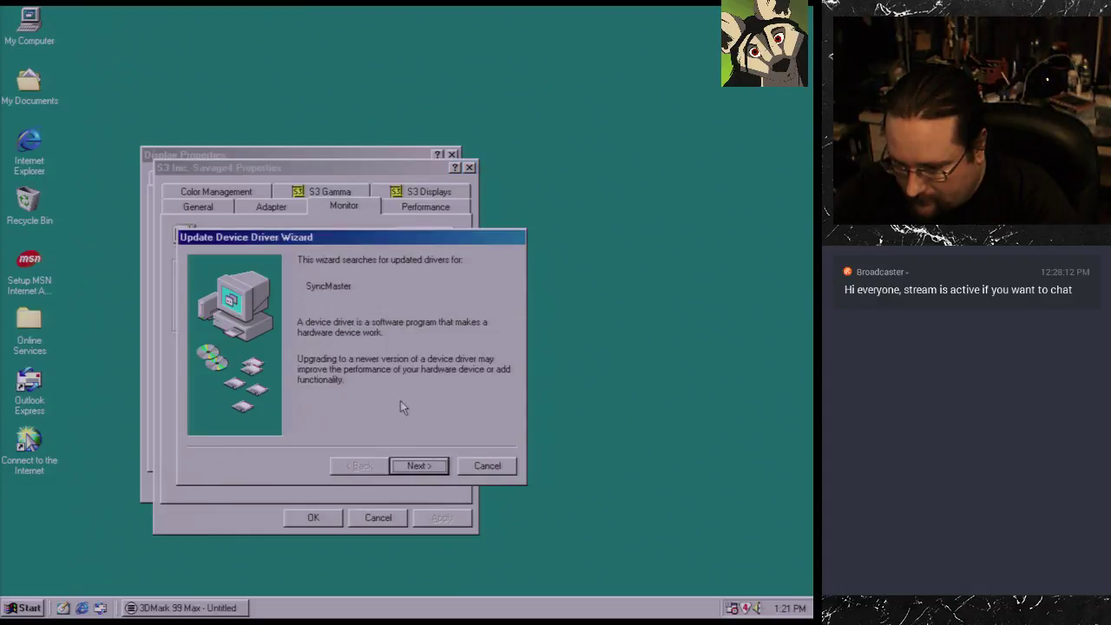
{"action": "left_click", "coordinate": [419, 465]}
{"action": "left_click", "coordinate": [380, 330]}
{"action": "left_click", "coordinate": [421, 465]}
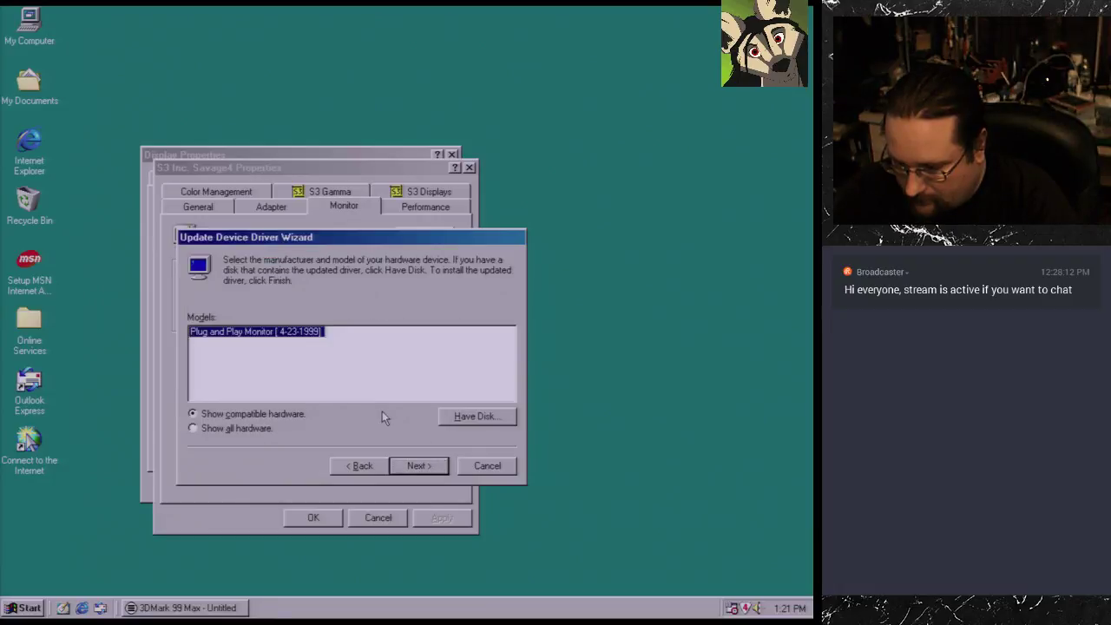
{"action": "left_click", "coordinate": [254, 429]}
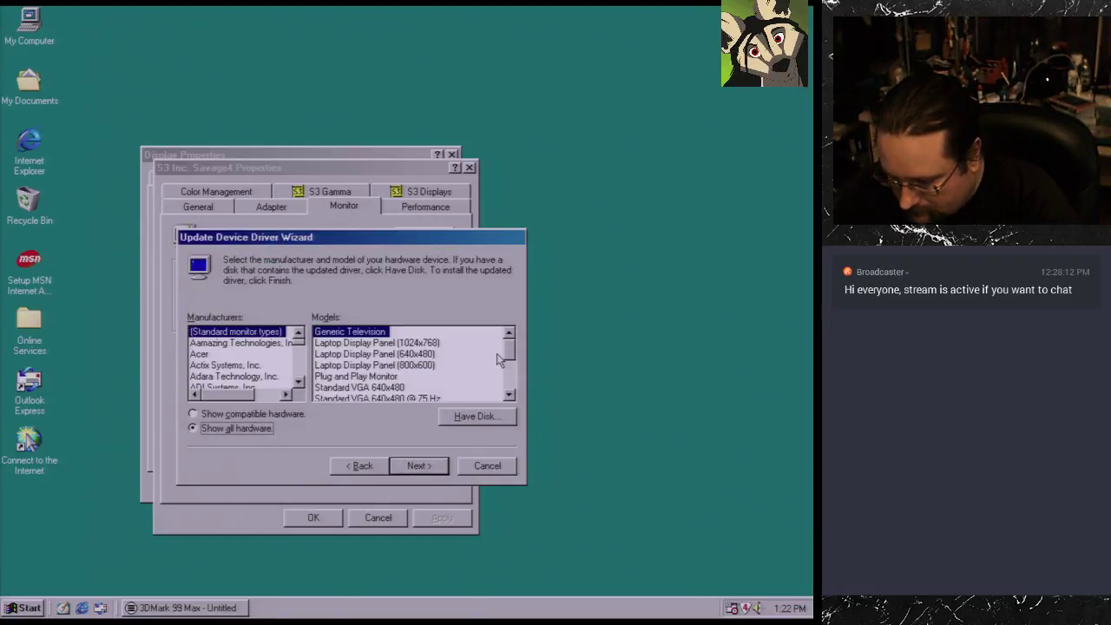
Step: Install the Super VGA 1024x768 driver from the standard monitor types for the monitor
{"action": "scroll", "coordinate": [512, 372], "scroll_direction": "down", "scroll_amount": 1}
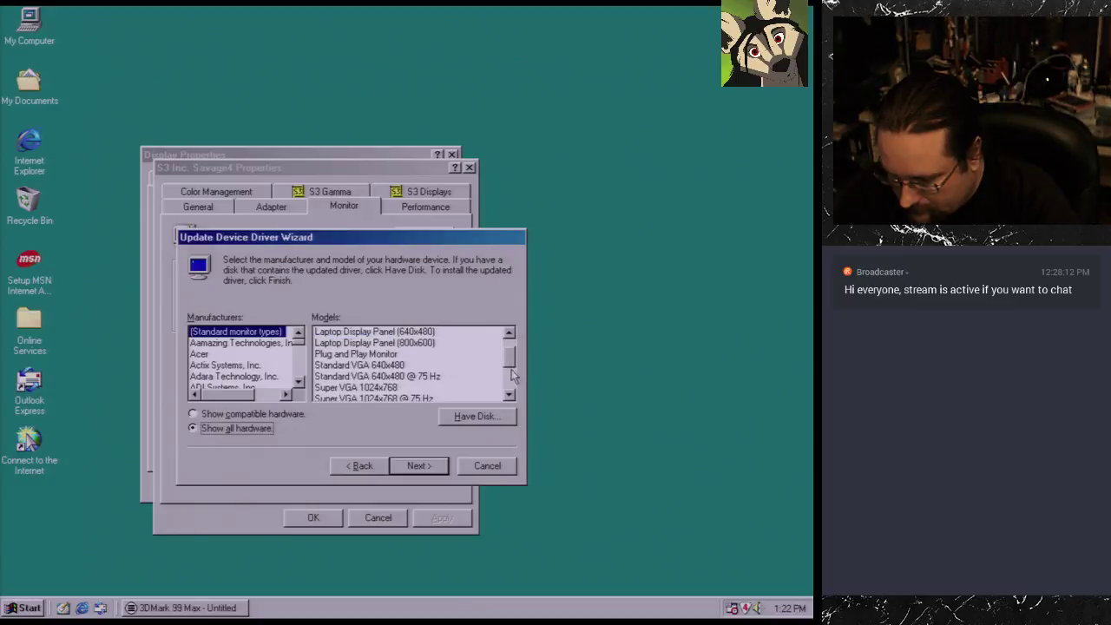
{"action": "scroll", "coordinate": [512, 373], "scroll_direction": "down", "scroll_amount": 1}
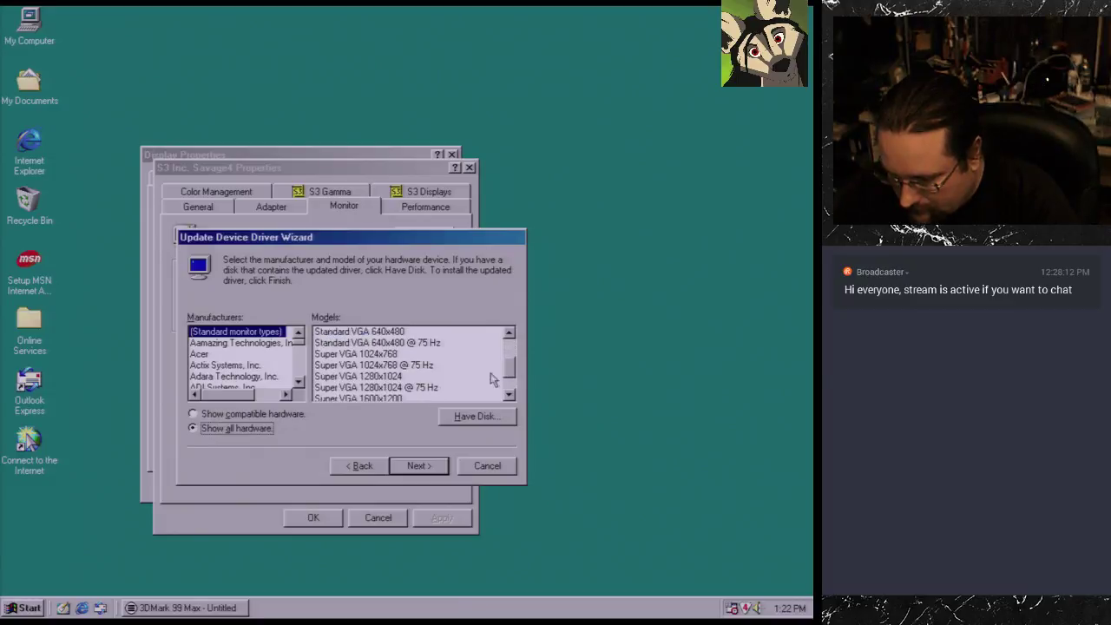
{"action": "left_click", "coordinate": [395, 354]}
{"action": "left_click", "coordinate": [425, 466]}
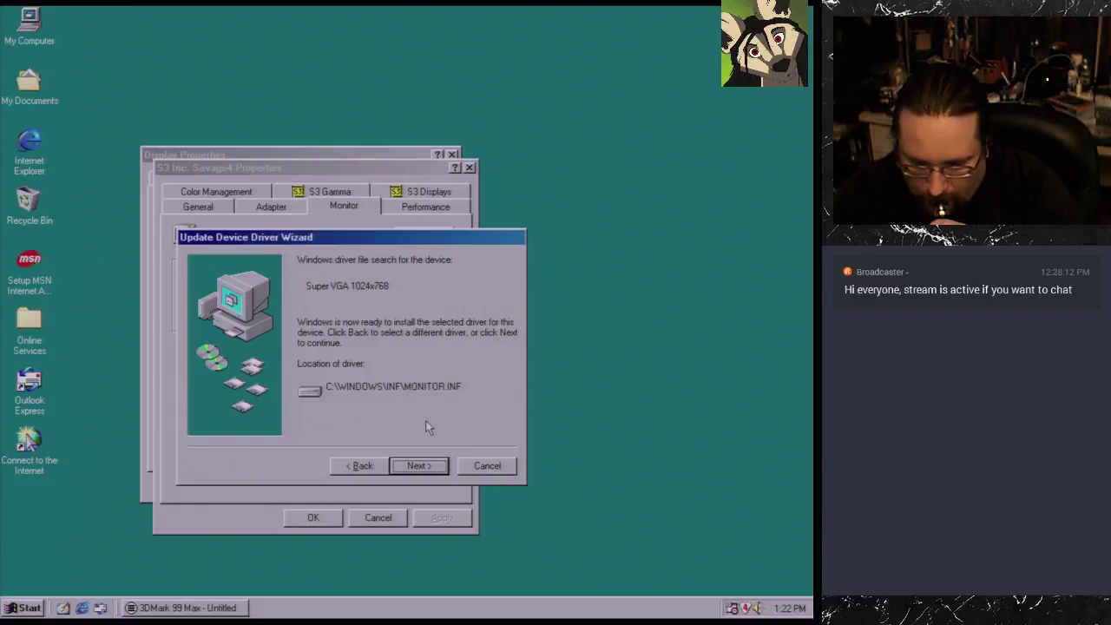
{"action": "left_click", "coordinate": [427, 468]}
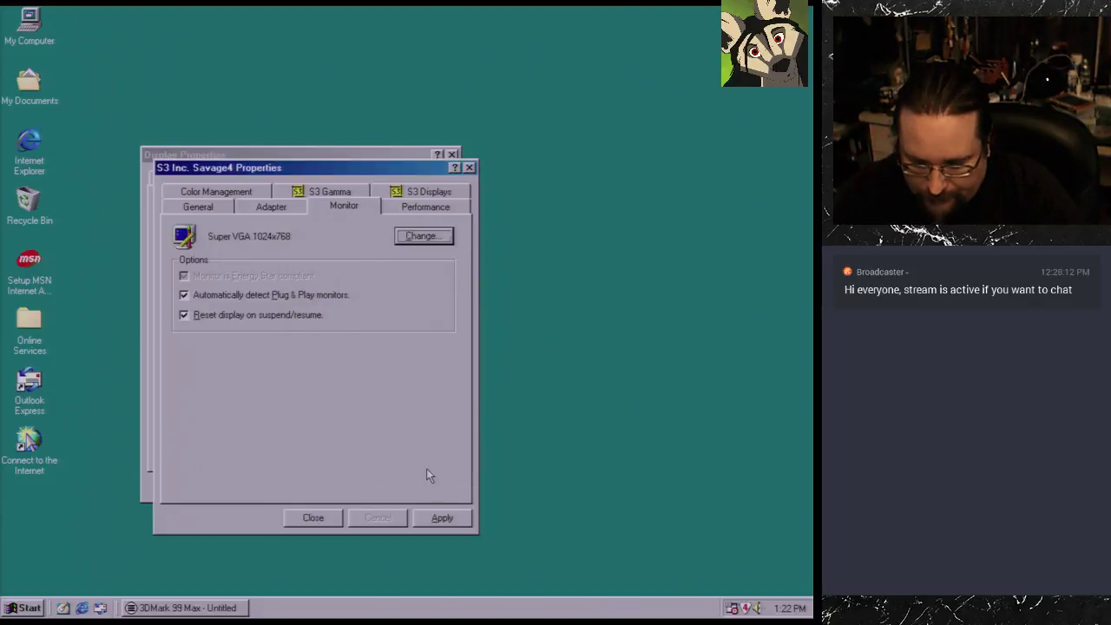
Step: Apply the monitor change and keep the display's changed refresh rate
{"action": "left_click", "coordinate": [438, 517]}
{"action": "left_click", "coordinate": [380, 351]}
{"action": "left_click", "coordinate": [405, 352]}
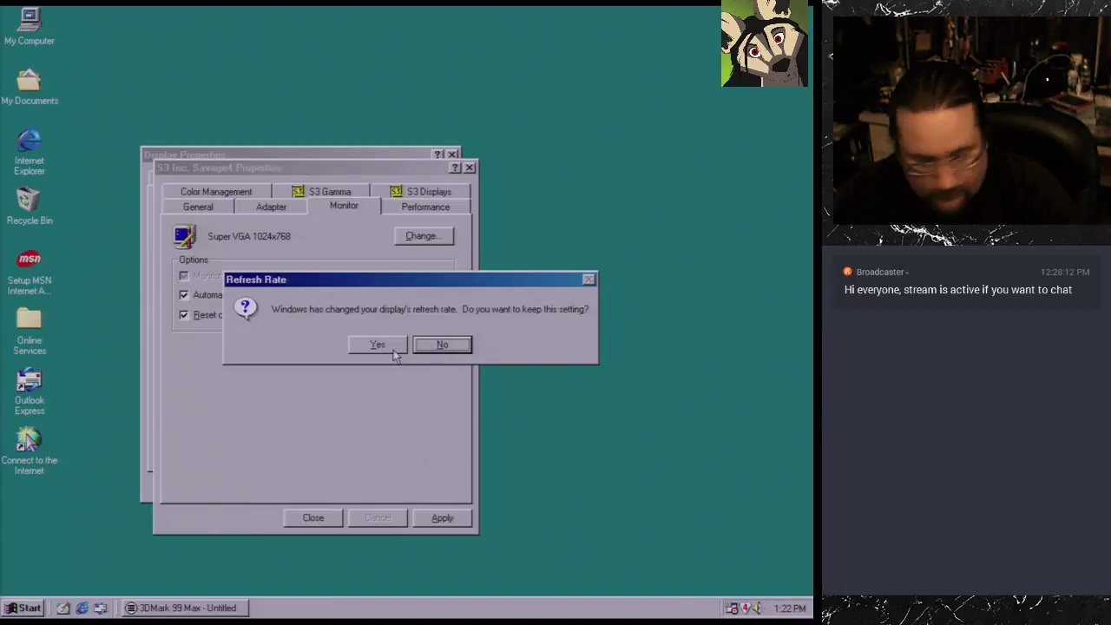
{"action": "left_click", "coordinate": [393, 350]}
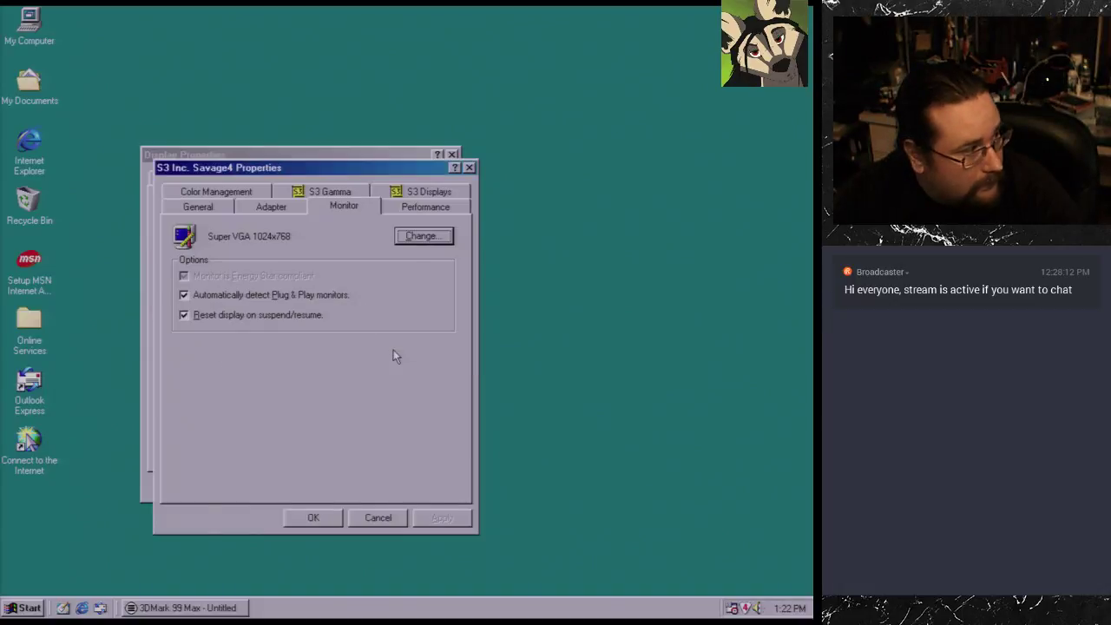
Step: Set the Savage4 adapter's refresh rate to 60 Hz, accept the custom rate, and close the display properties
{"action": "left_click", "coordinate": [227, 208]}
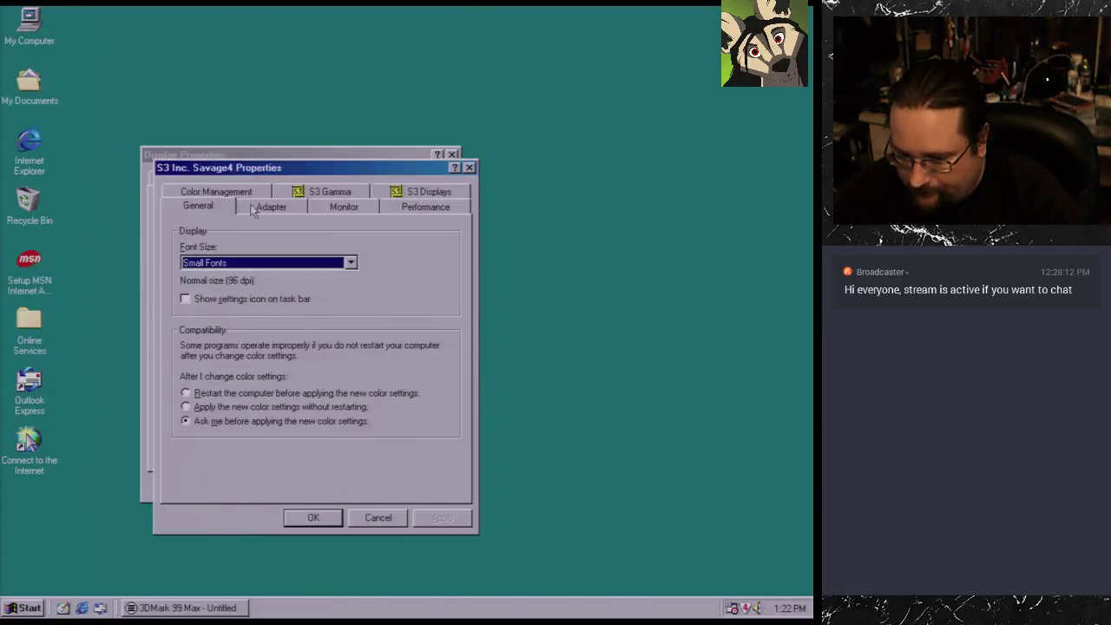
{"action": "left_click", "coordinate": [258, 211]}
{"action": "left_click", "coordinate": [329, 420]}
{"action": "left_click", "coordinate": [331, 422]}
{"action": "left_click", "coordinate": [328, 520]}
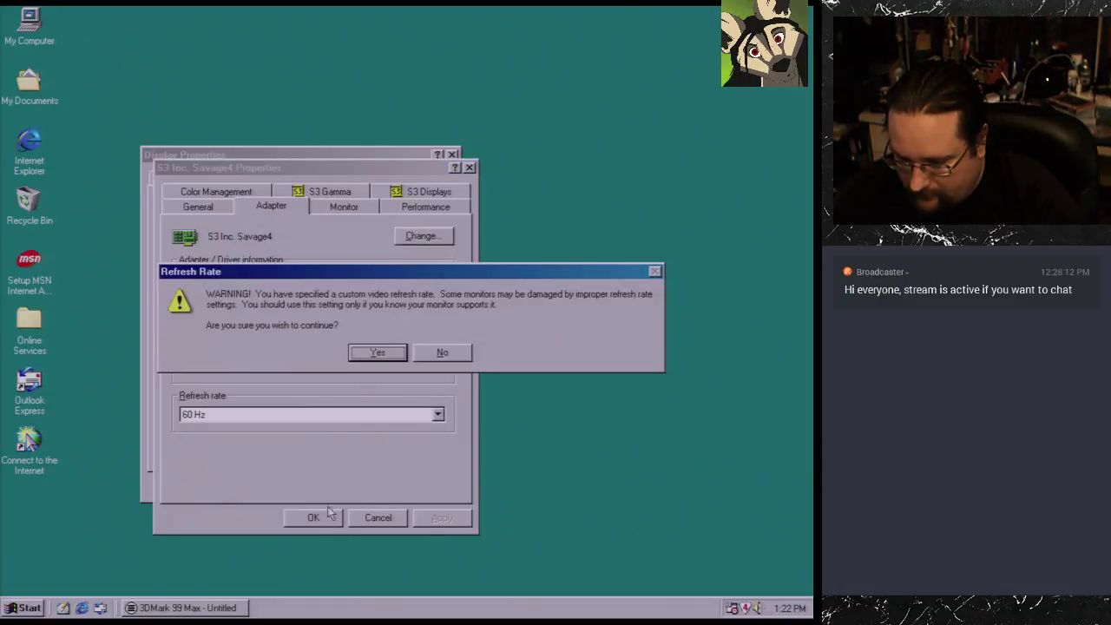
{"action": "left_click", "coordinate": [380, 354]}
{"action": "left_click", "coordinate": [430, 356]}
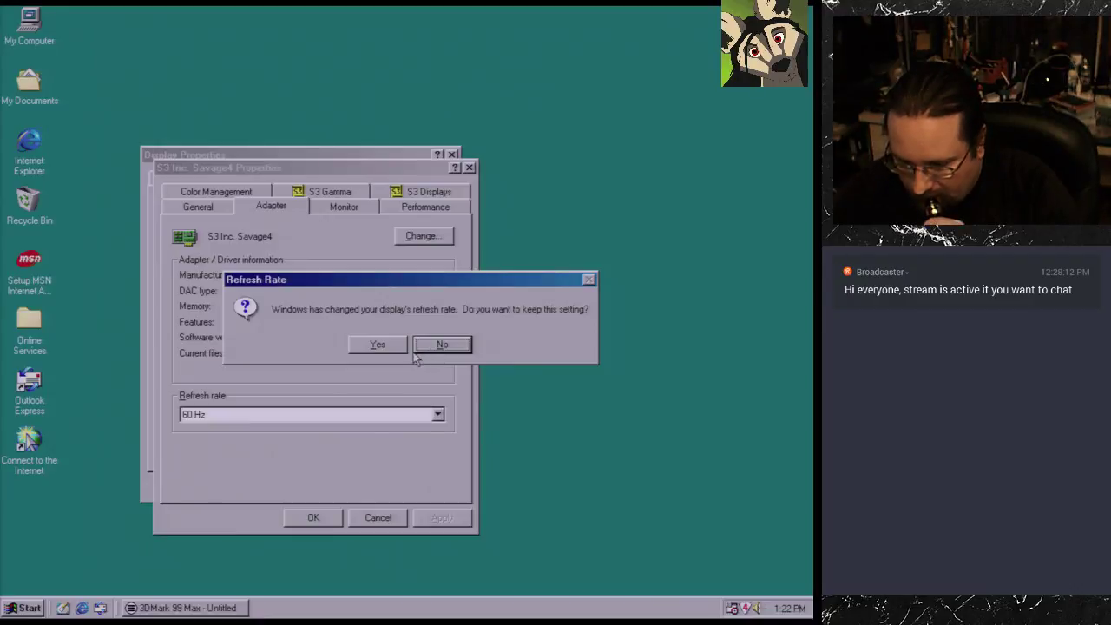
{"action": "left_click", "coordinate": [420, 348]}
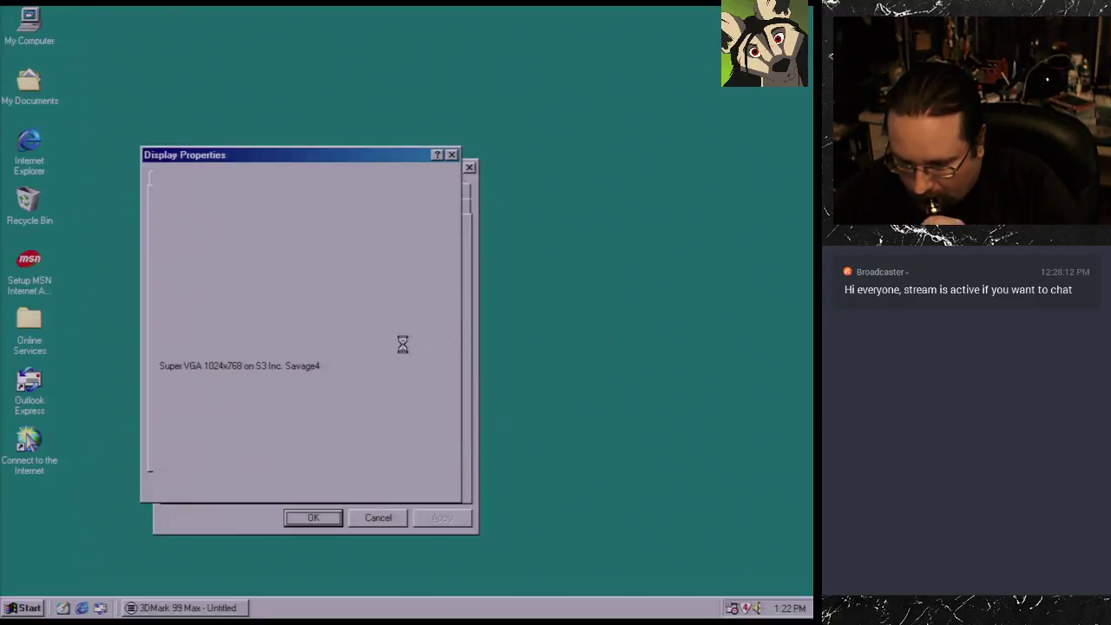
{"action": "left_click", "coordinate": [353, 486]}
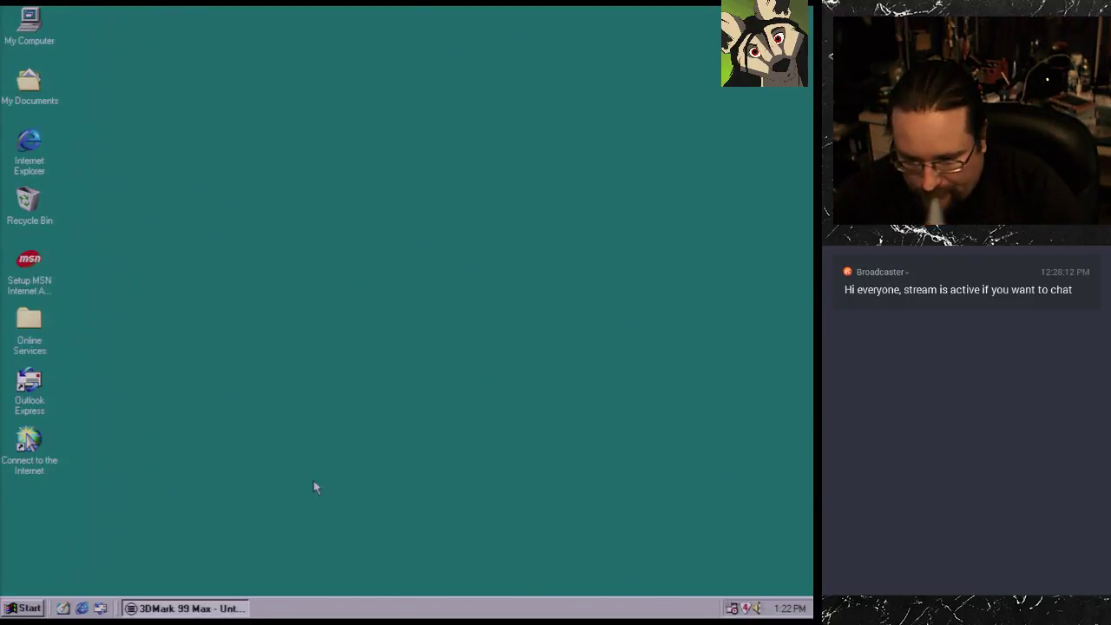
Step: Try to bring up 3DMark 99 Max from the installed programs
{"action": "left_click", "coordinate": [25, 607]}
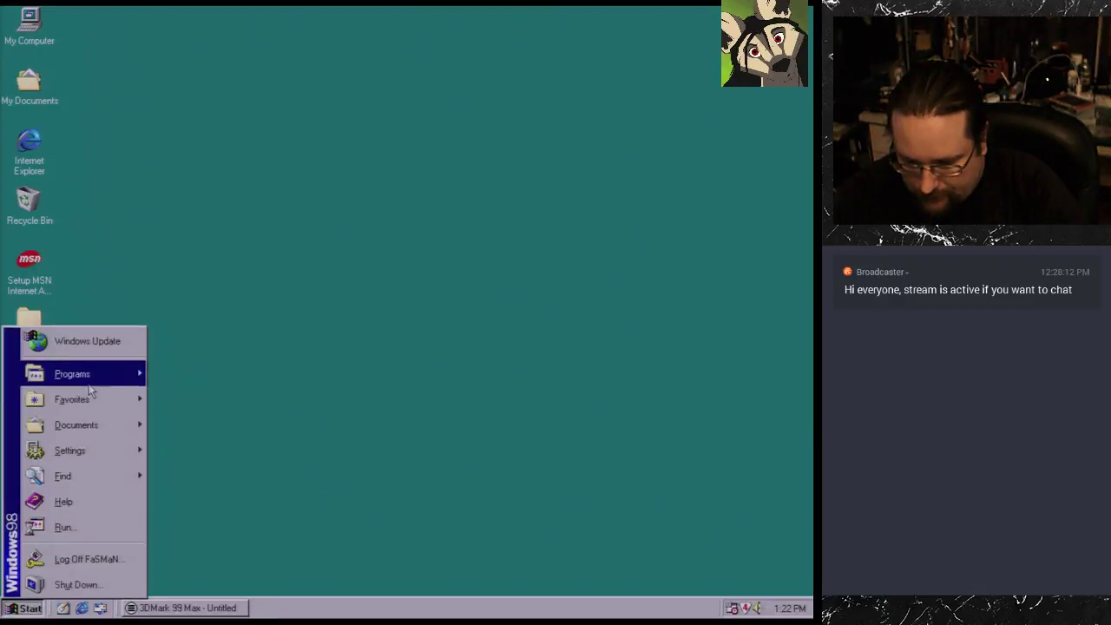
{"action": "mouse_move", "coordinate": [91, 380]}
{"action": "mouse_move", "coordinate": [246, 379]}
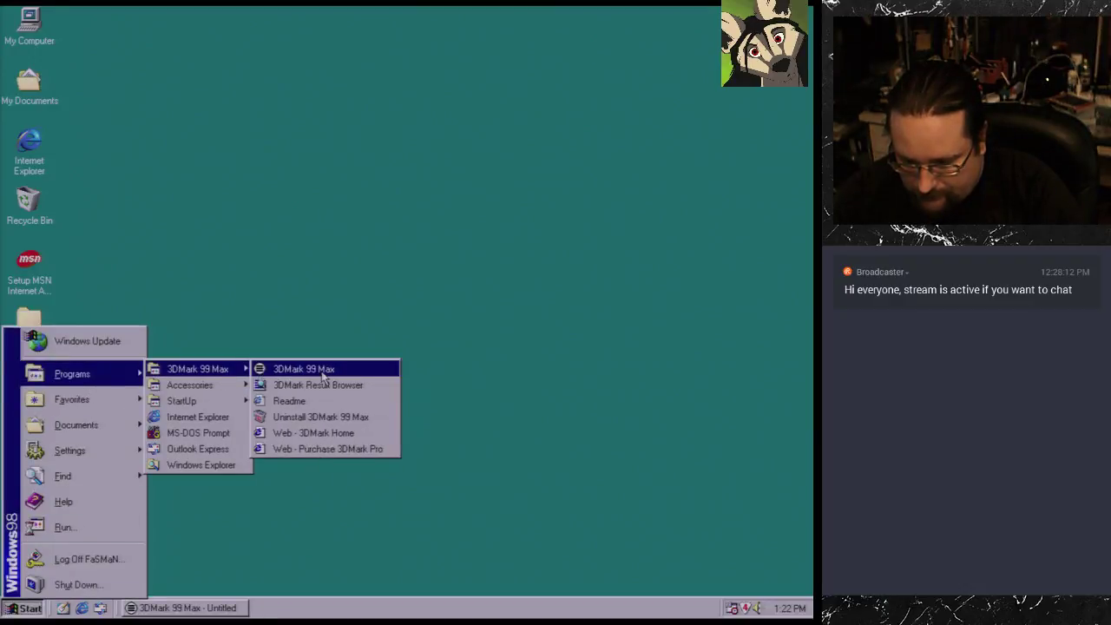
{"action": "left_click", "coordinate": [321, 371]}
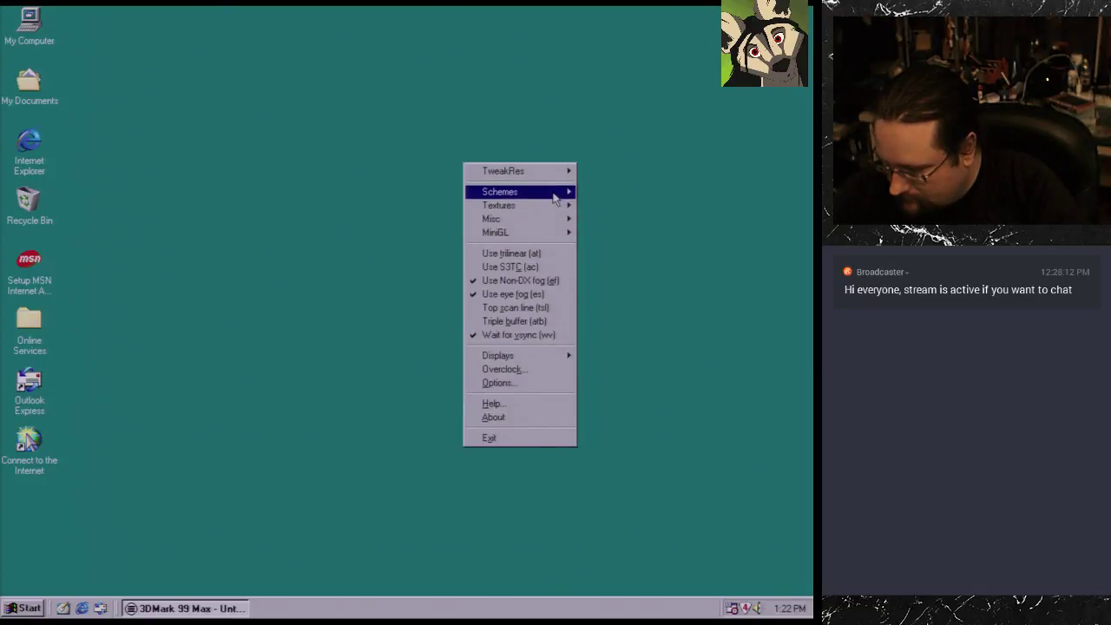
Step: Look through the graphics tweaker's resolution, scheme, miscellaneous and MiniGL options, including its list of MiniGL applications
{"action": "mouse_move", "coordinate": [554, 175]}
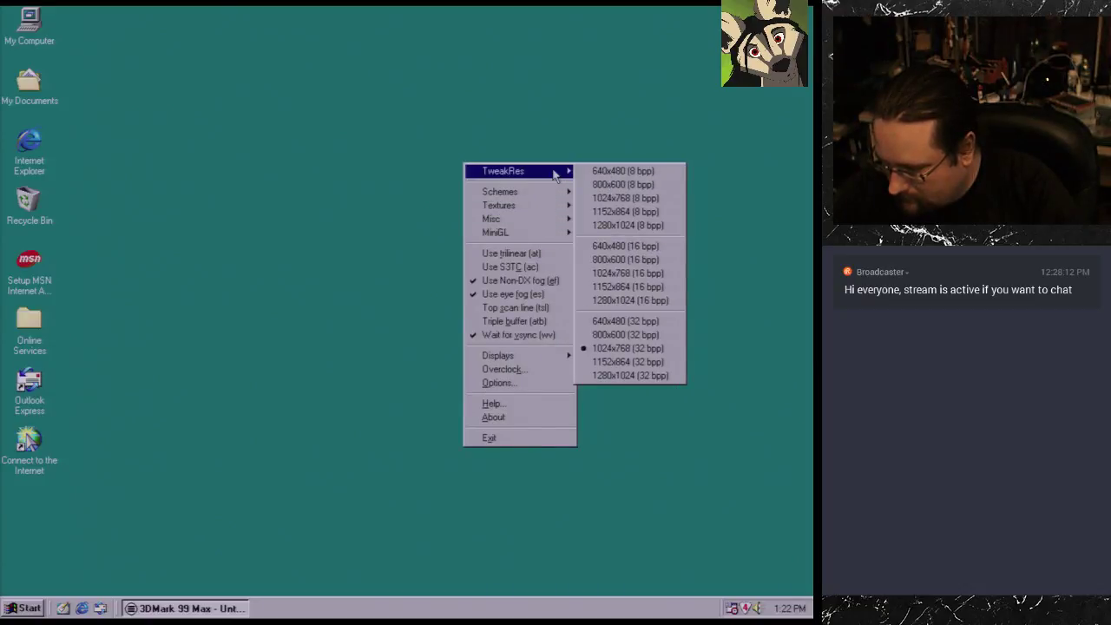
{"action": "mouse_move", "coordinate": [555, 194]}
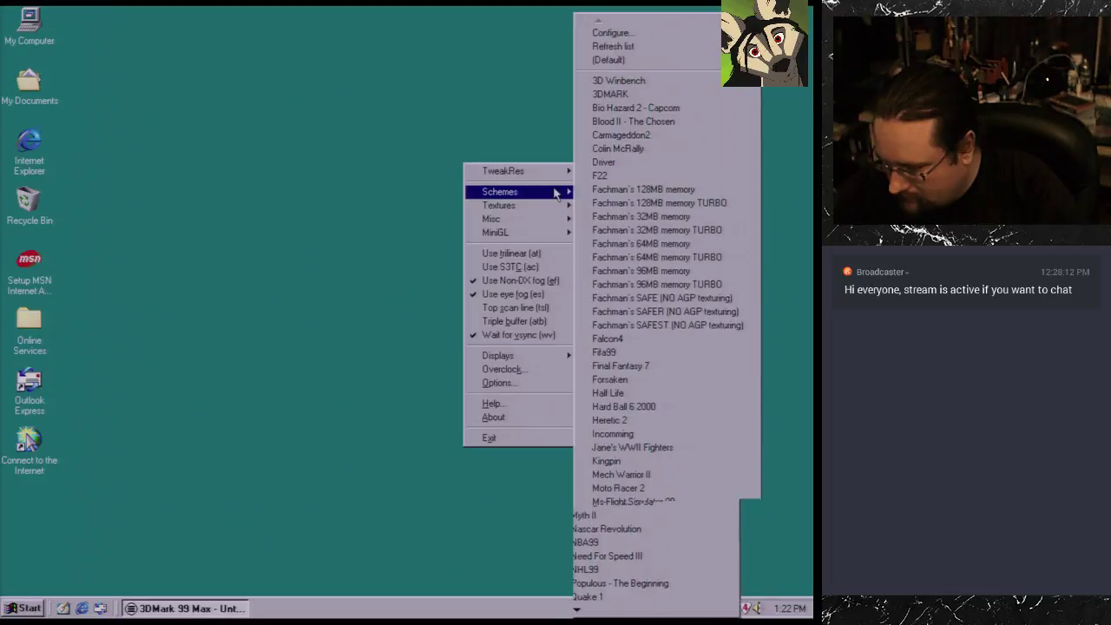
{"action": "mouse_move", "coordinate": [558, 215]}
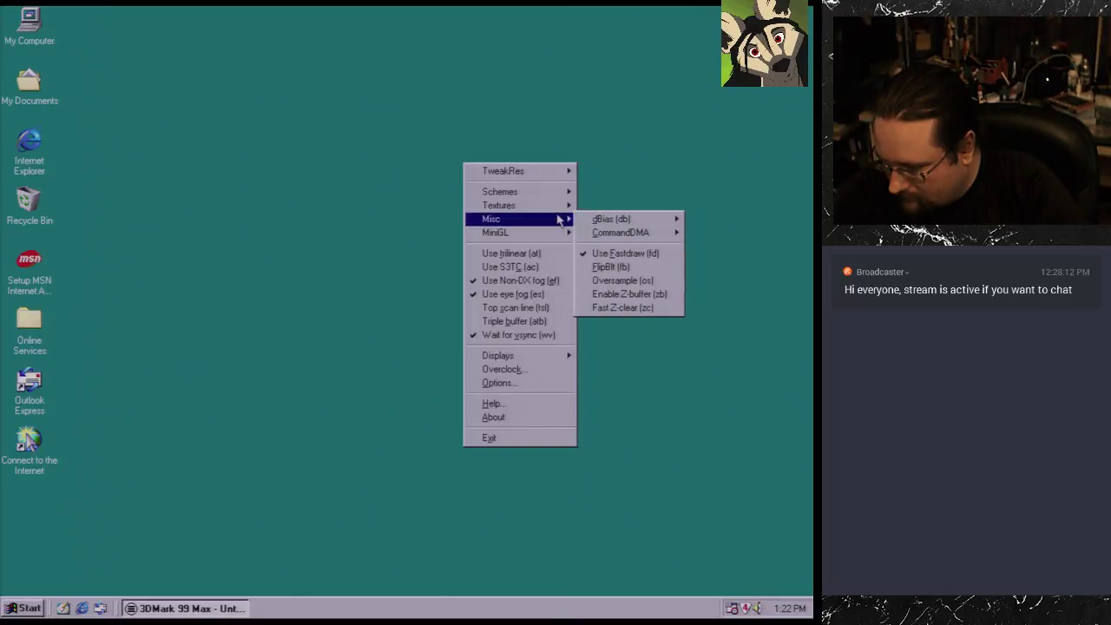
{"action": "mouse_move", "coordinate": [560, 240]}
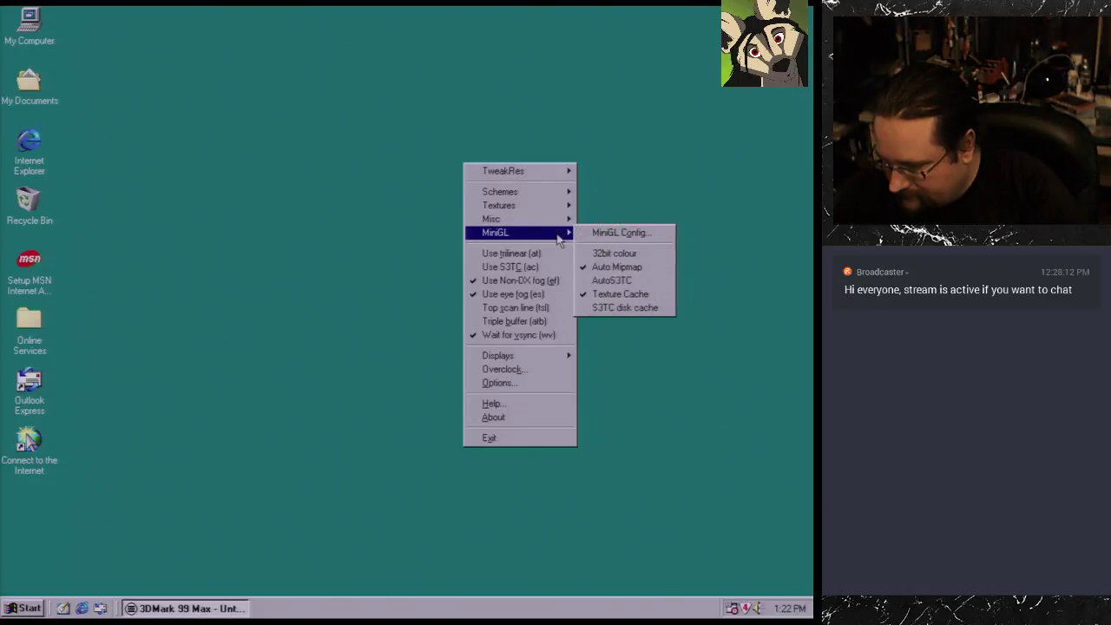
{"action": "left_click", "coordinate": [643, 242]}
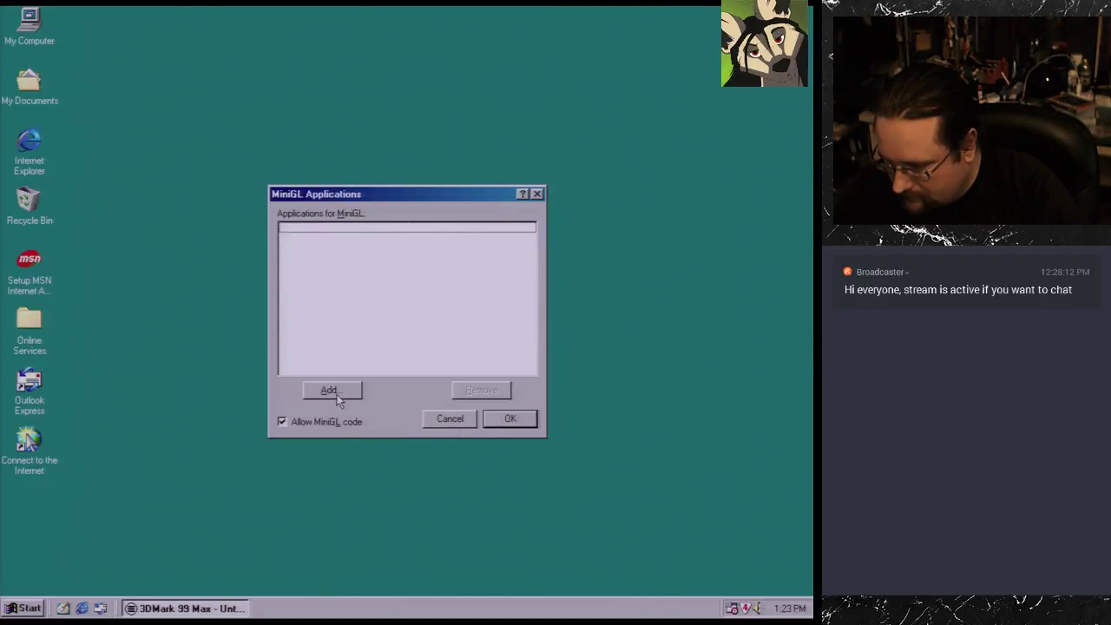
{"action": "left_click", "coordinate": [450, 419]}
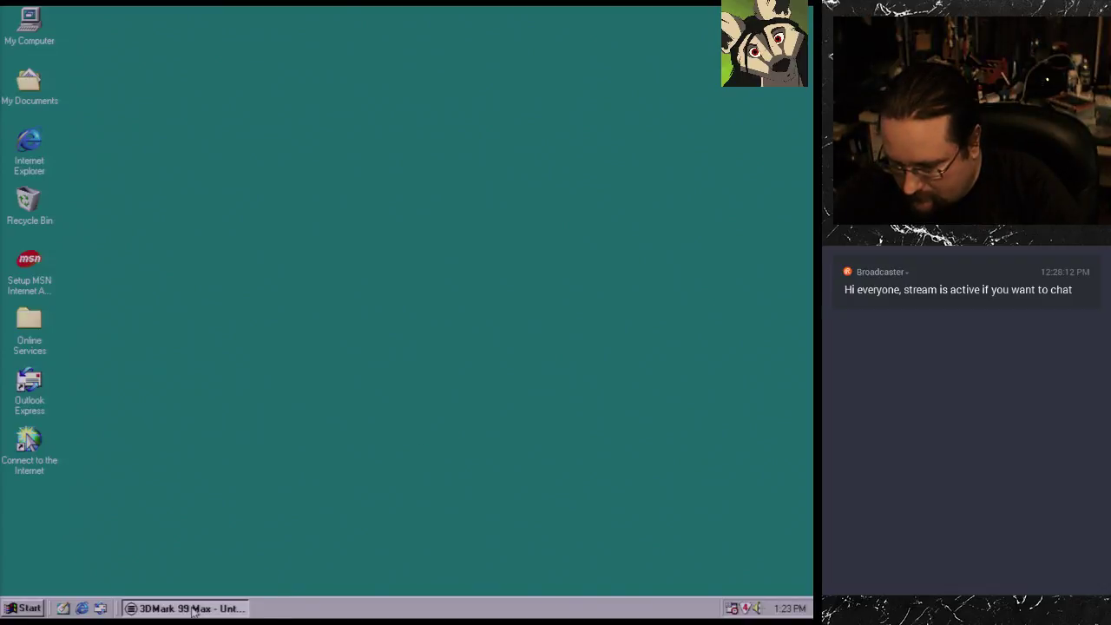
Step: Restore 3DMark 99 Max and try running the benchmark on the open project
{"action": "left_click", "coordinate": [185, 608]}
{"action": "left_click", "coordinate": [363, 370]}
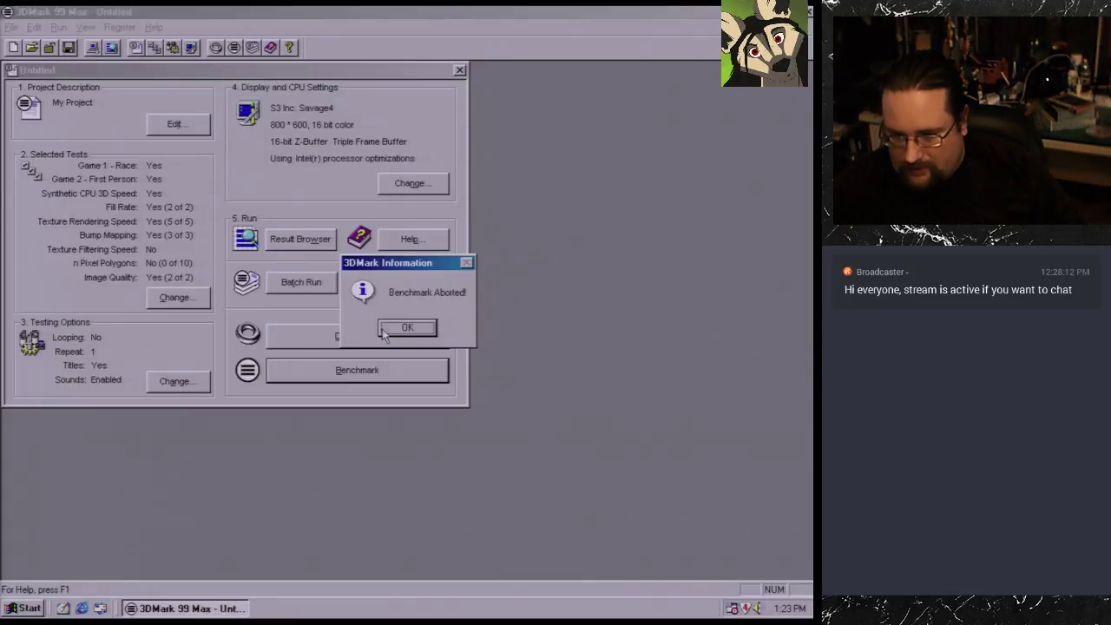
{"action": "left_click", "coordinate": [382, 328]}
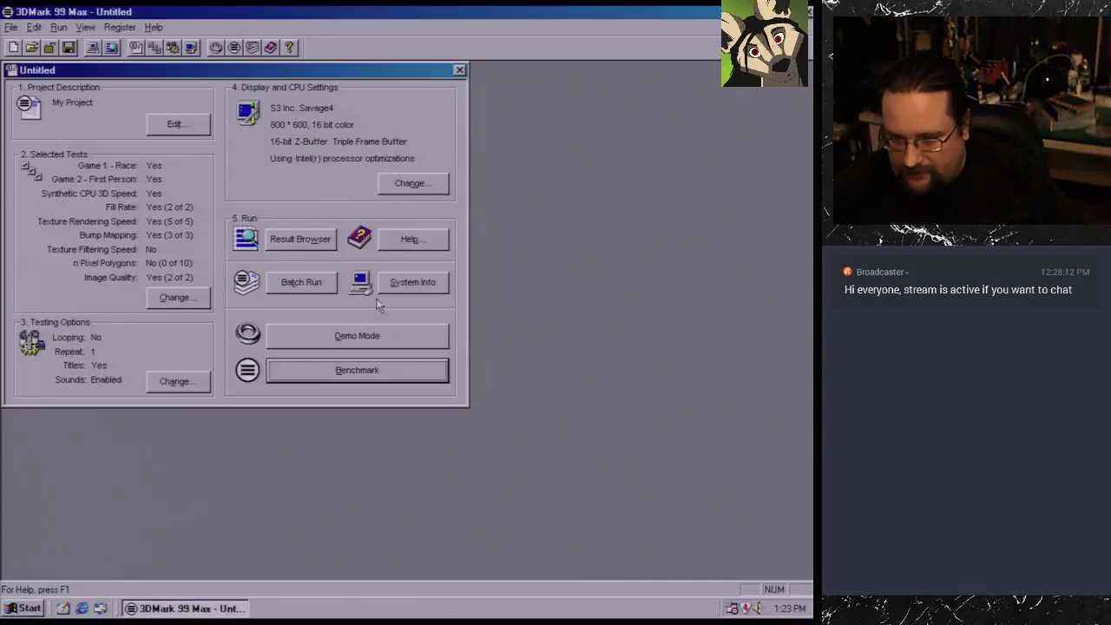
Step: Check the project's display and CPU settings, keep the Intel processor optimization, and close 3DMark 99 Max without saving the project
{"action": "left_click", "coordinate": [433, 186]}
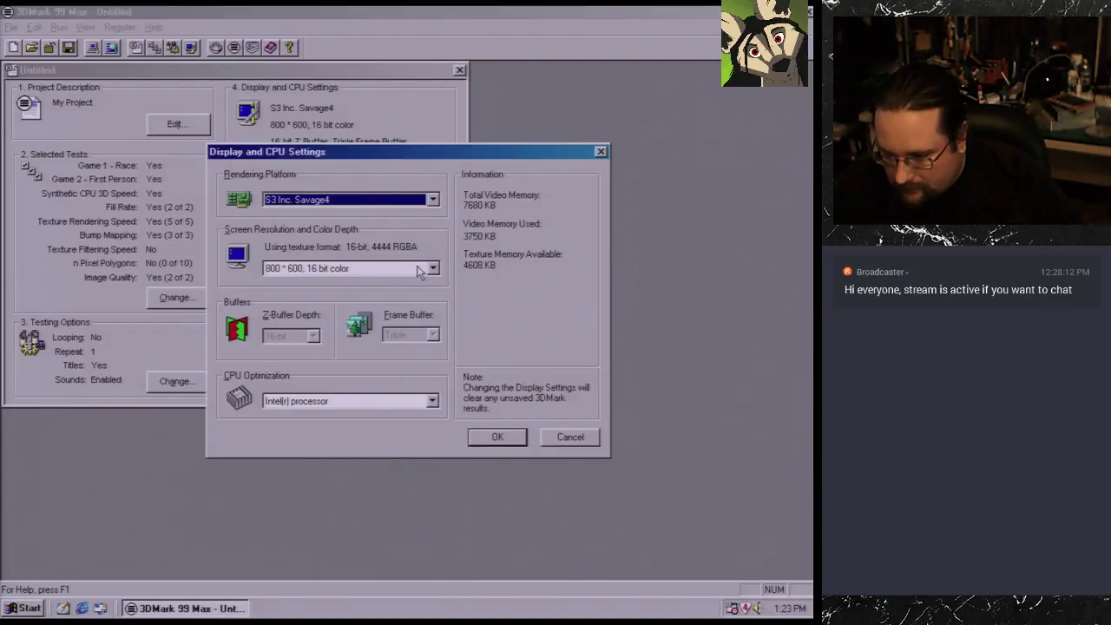
{"action": "left_click", "coordinate": [365, 401]}
{"action": "left_click", "coordinate": [365, 403]}
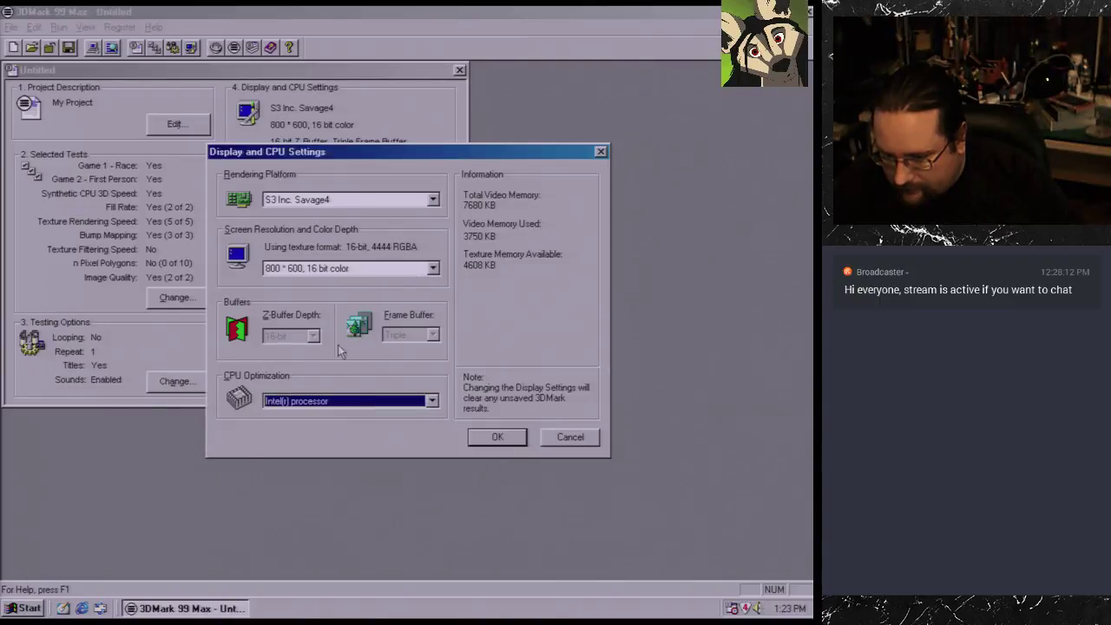
{"action": "left_click", "coordinate": [498, 436]}
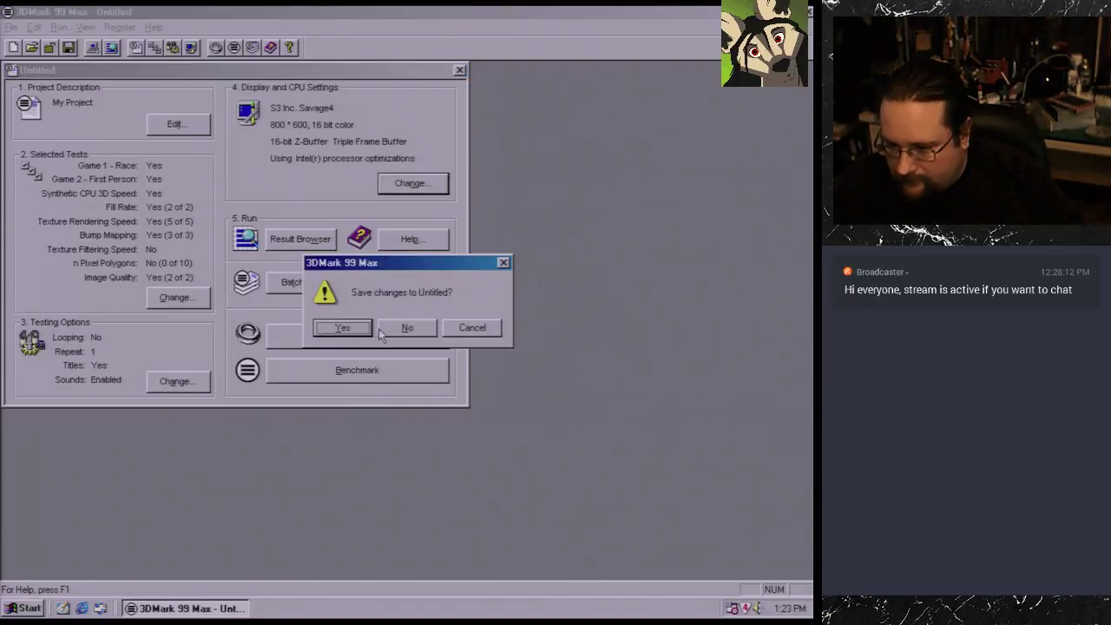
{"action": "left_click", "coordinate": [407, 329]}
Step: Set the desktop's screen area to 800 by 600 pixels in the display properties and apply it
{"action": "right_click", "coordinate": [440, 174]}
{"action": "left_click", "coordinate": [476, 313]}
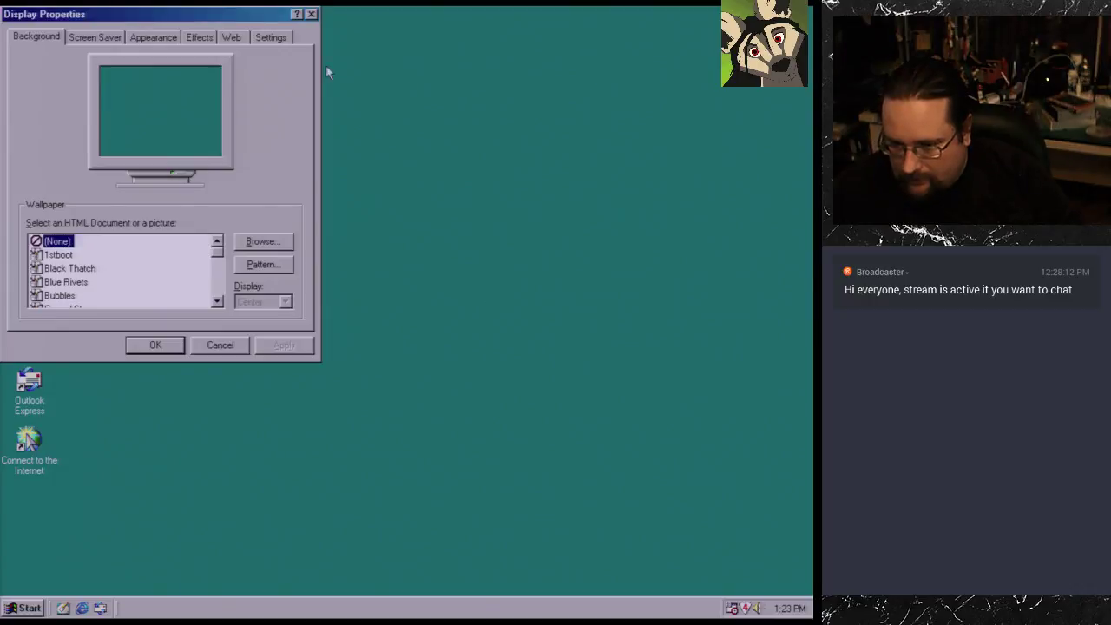
{"action": "left_click", "coordinate": [283, 39]}
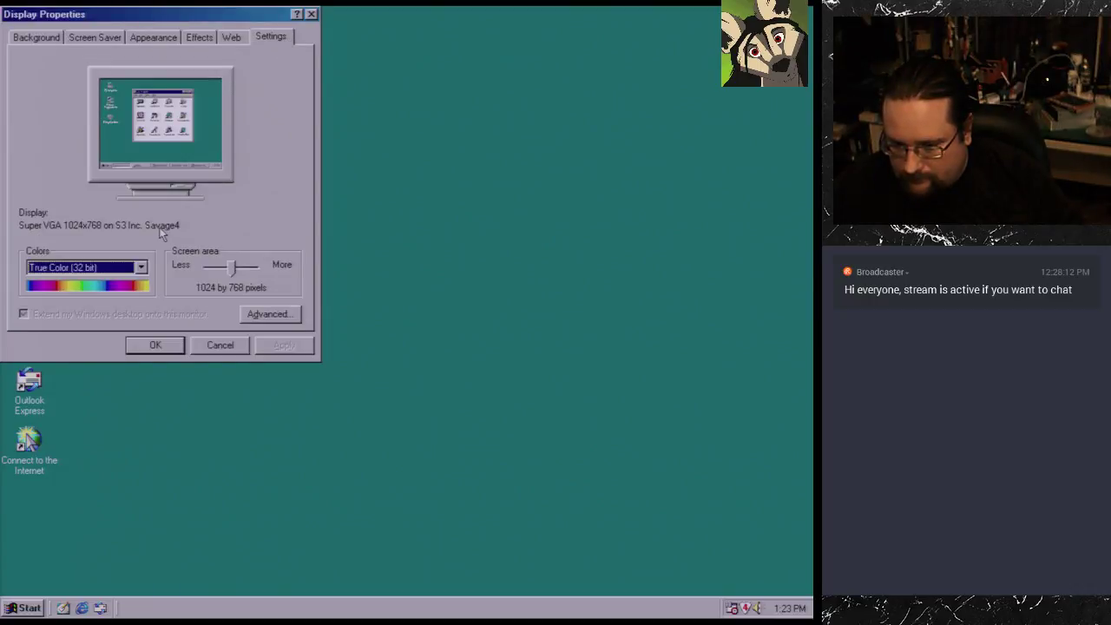
{"action": "left_click_drag", "start_coordinate": [229, 272], "coordinate": [220, 273]}
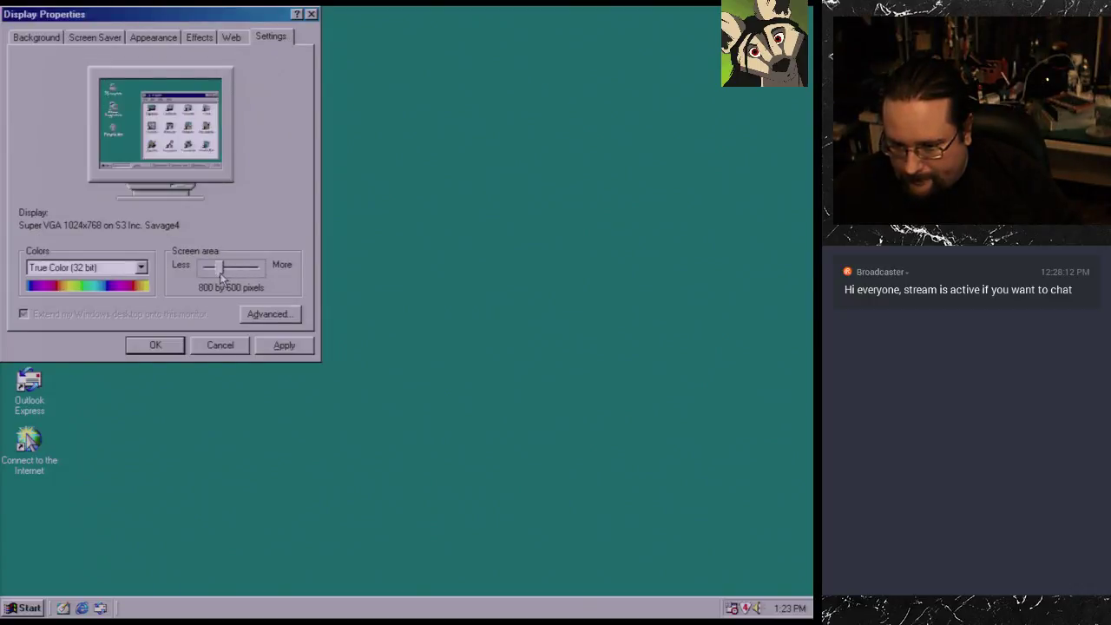
{"action": "left_click", "coordinate": [290, 348]}
{"action": "left_click", "coordinate": [373, 345]}
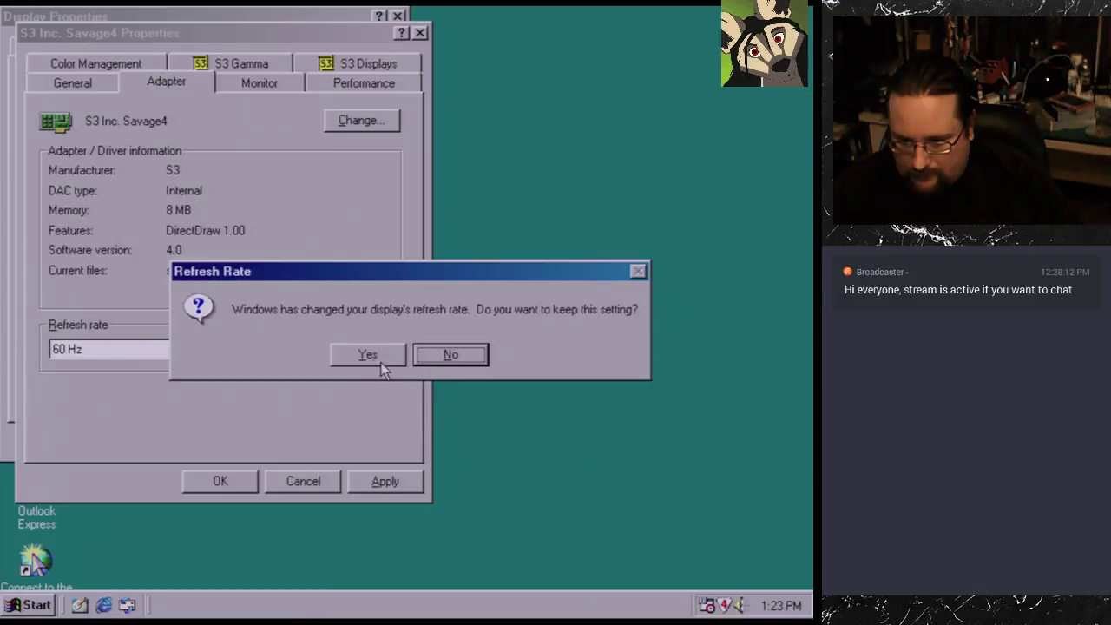
Step: Keep the Savage4 adapter's 60 Hz refresh rate and close the display properties
{"action": "left_click", "coordinate": [380, 362]}
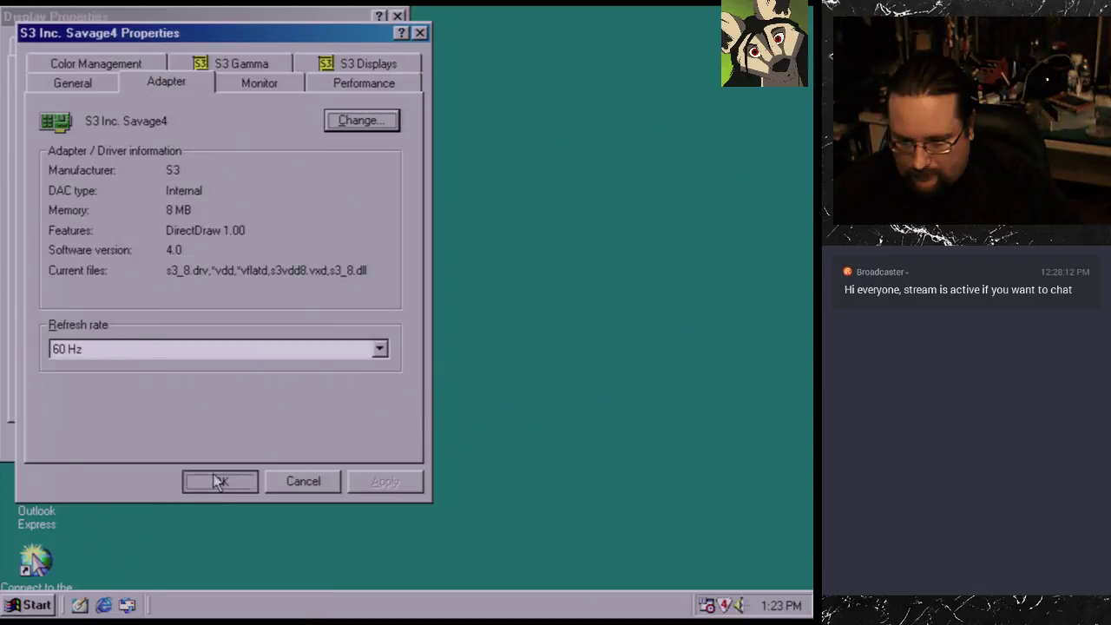
{"action": "left_click", "coordinate": [217, 480]}
{"action": "left_click", "coordinate": [210, 439]}
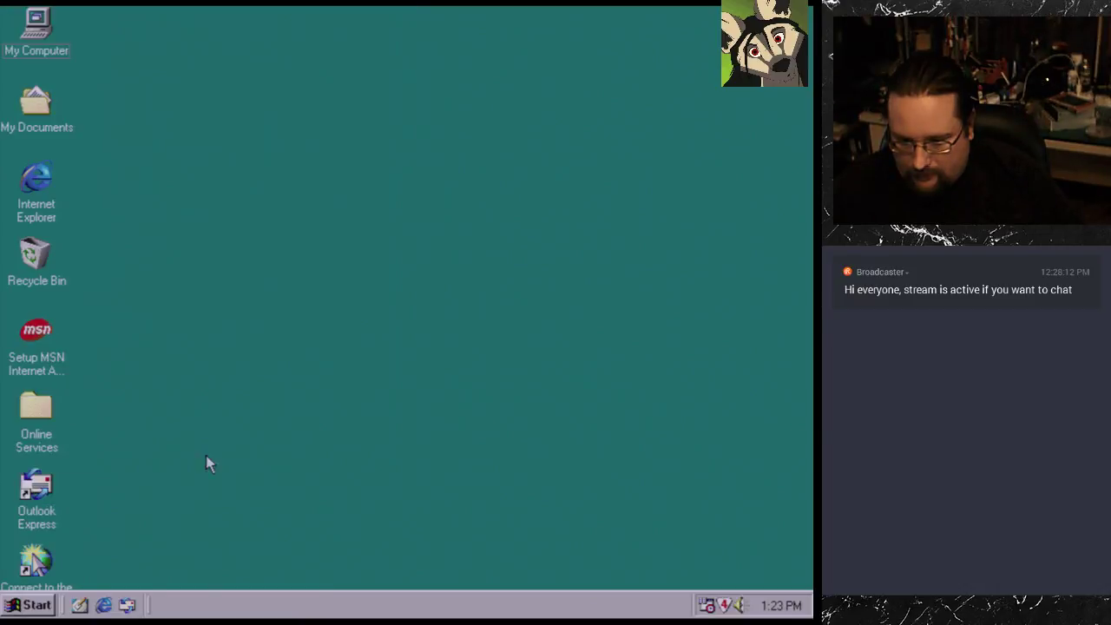
Step: Launch 3DMark 99 Max, create a new 3DMark benchmark, and try running it
{"action": "key", "text": "super"}
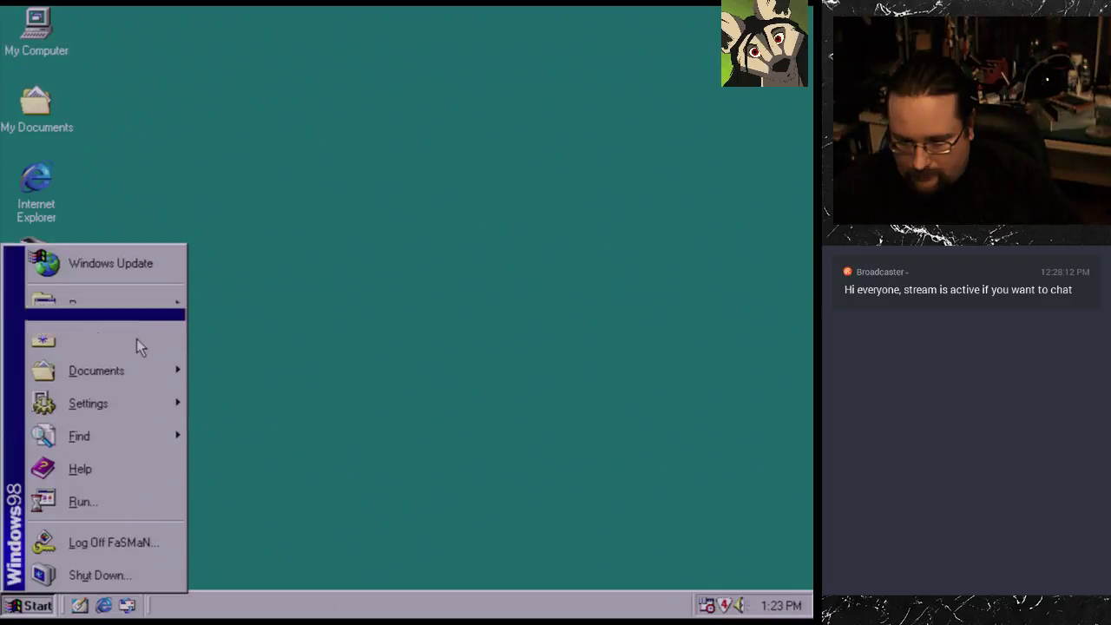
{"action": "mouse_move", "coordinate": [139, 305]}
{"action": "mouse_move", "coordinate": [260, 298]}
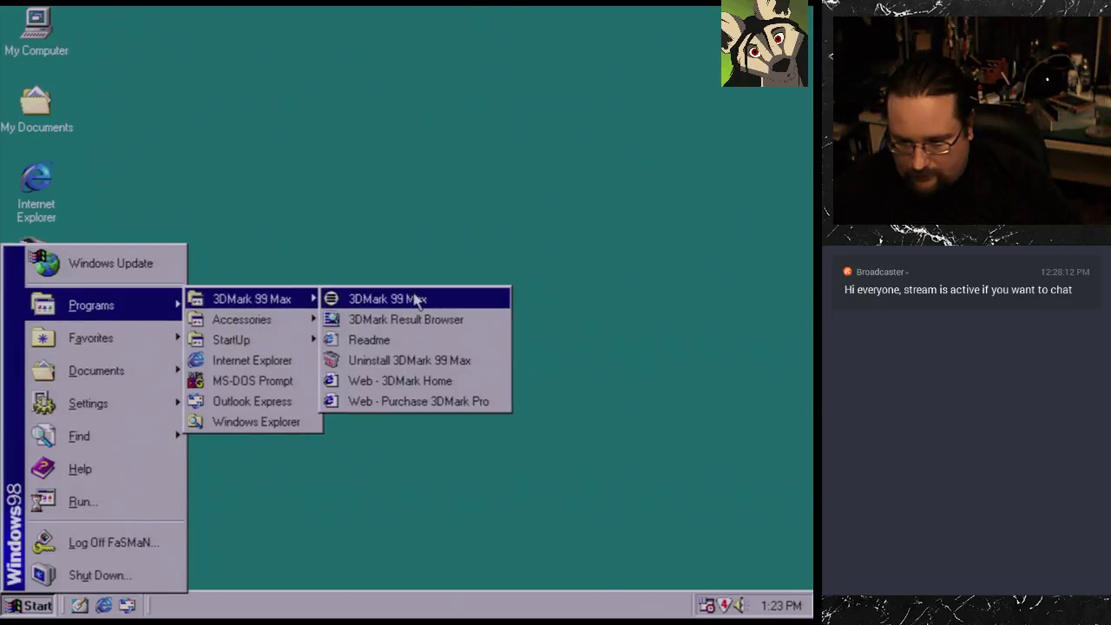
{"action": "left_click", "coordinate": [413, 297]}
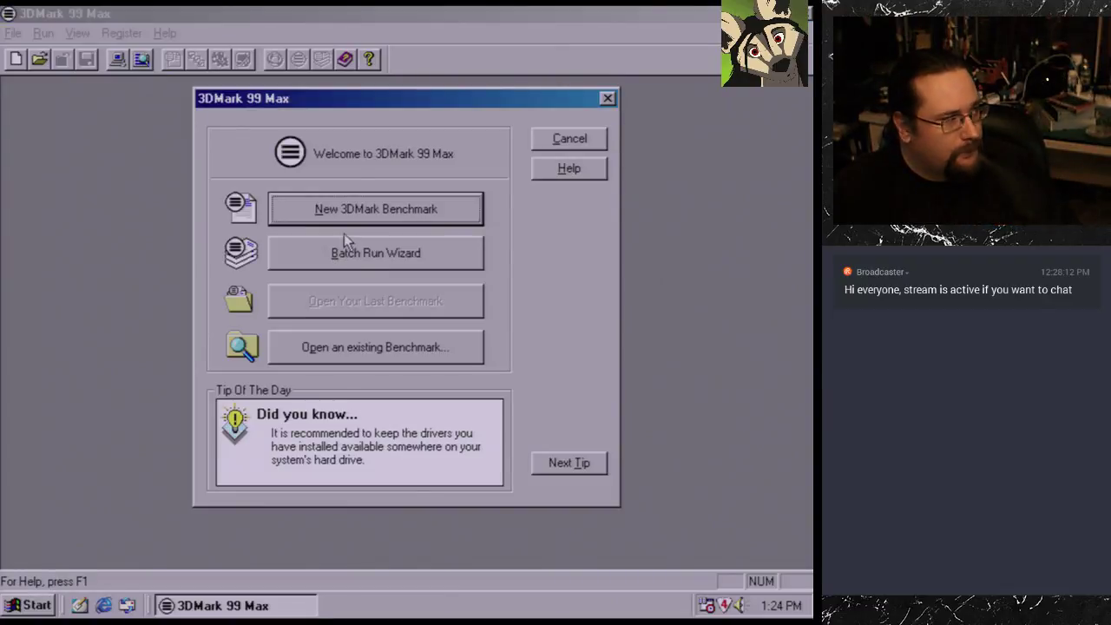
{"action": "left_click", "coordinate": [461, 214]}
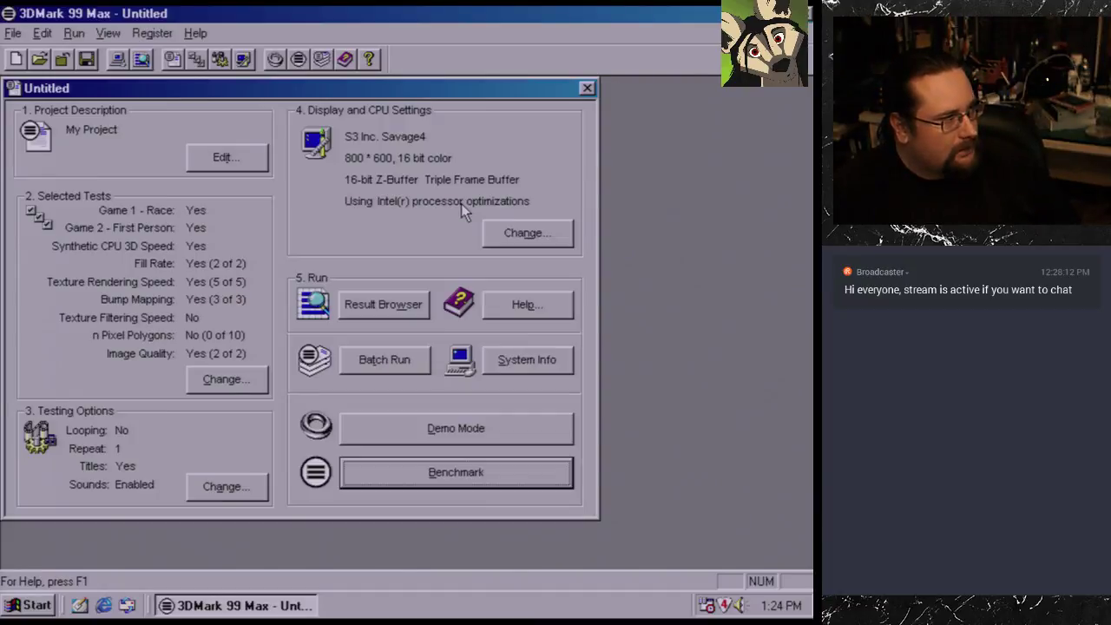
{"action": "left_click", "coordinate": [483, 479]}
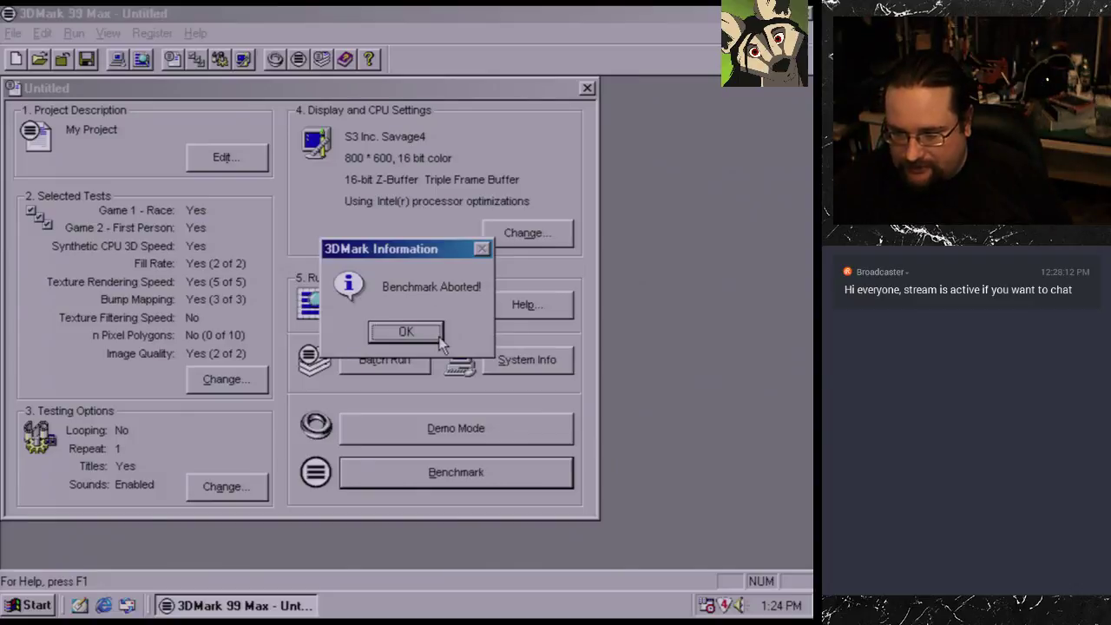
{"action": "left_click", "coordinate": [424, 332]}
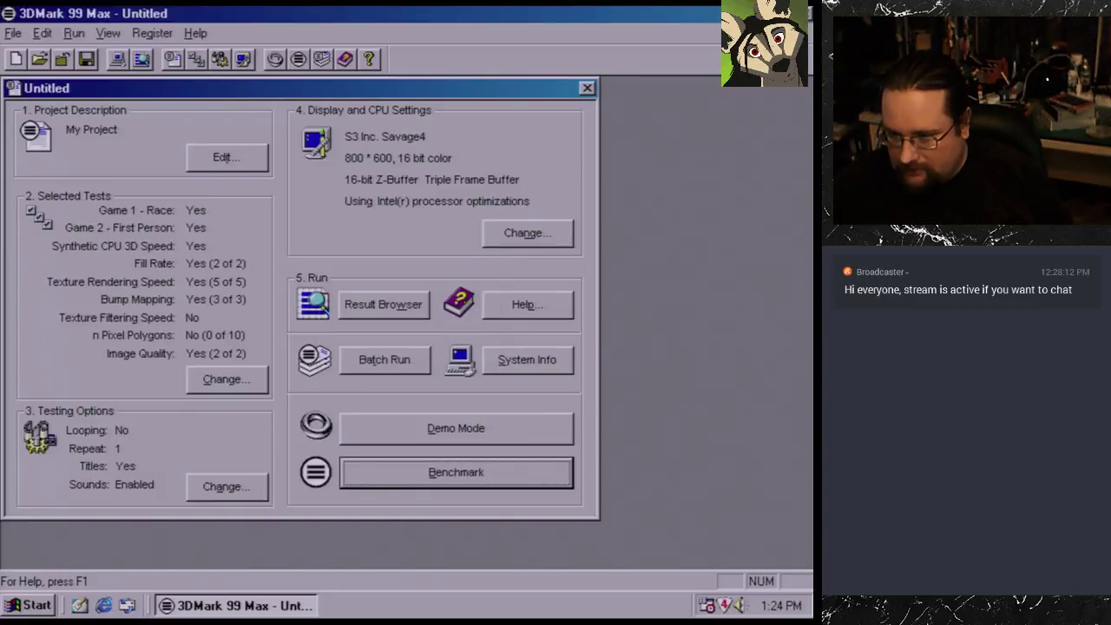
Step: Close 3DMark 99 Max and open the Savage4 adapter's advanced settings in the desktop's display properties
{"action": "left_click", "coordinate": [806, 20]}
{"action": "right_click", "coordinate": [499, 149]}
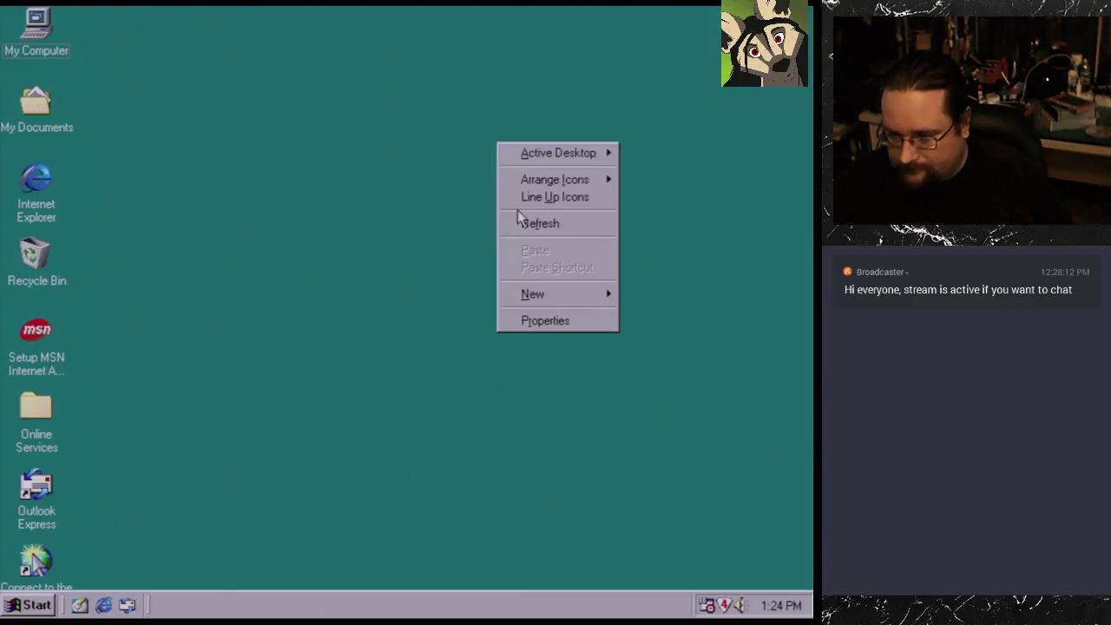
{"action": "left_click", "coordinate": [547, 321]}
{"action": "left_click", "coordinate": [368, 69]}
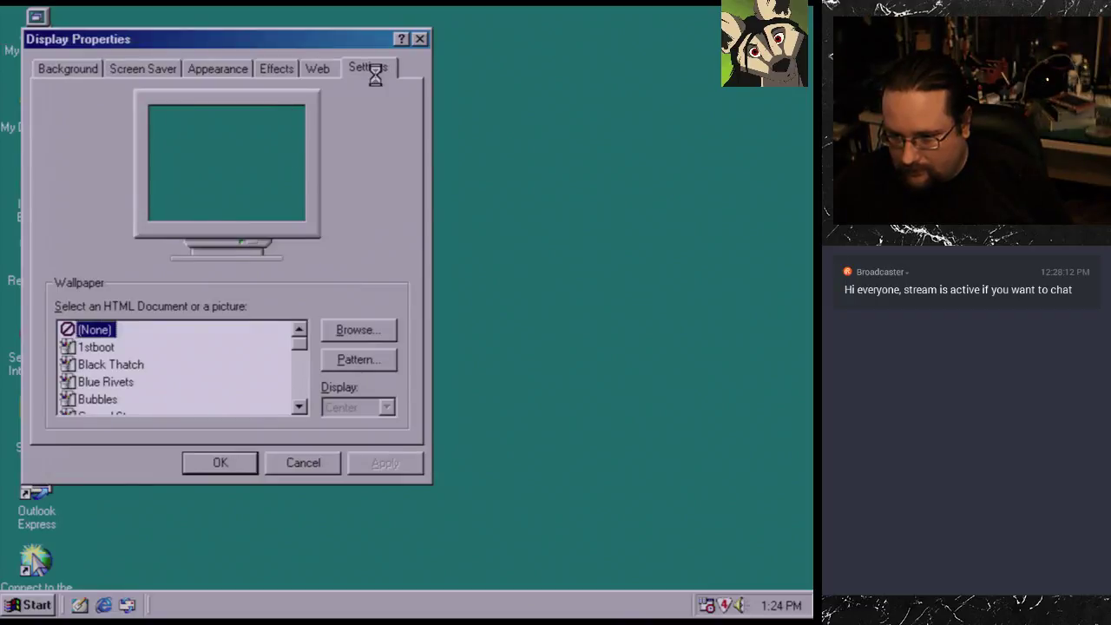
{"action": "left_click", "coordinate": [365, 424]}
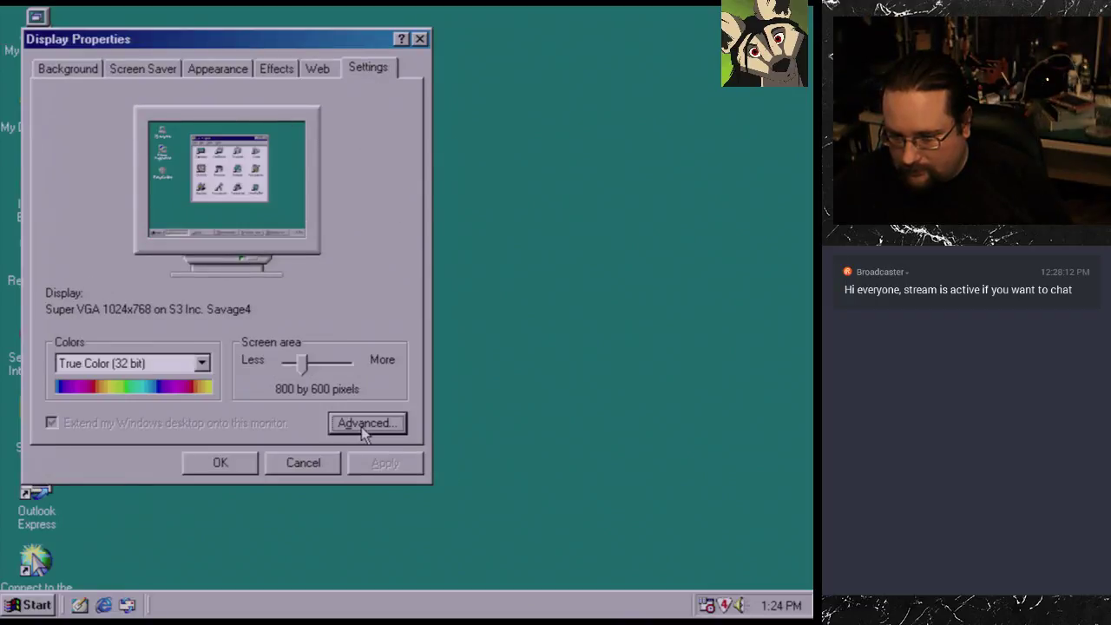
{"action": "left_click", "coordinate": [186, 106]}
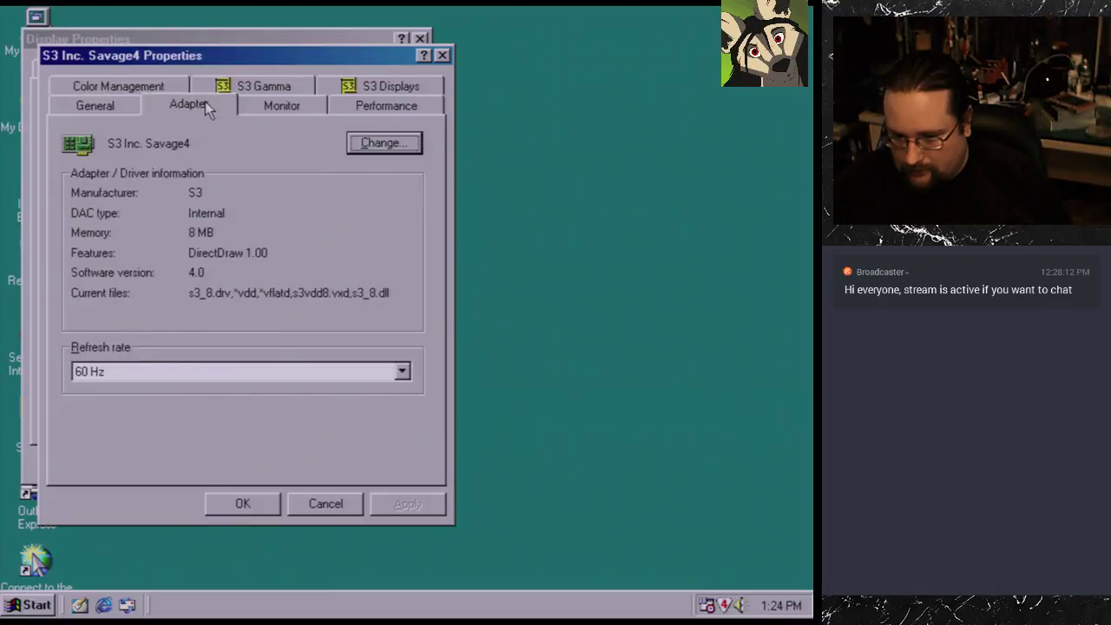
Step: Set the Savage4 adapter's refresh rate to Adapter default, apply and keep it, and close the display properties
{"action": "left_click", "coordinate": [259, 375]}
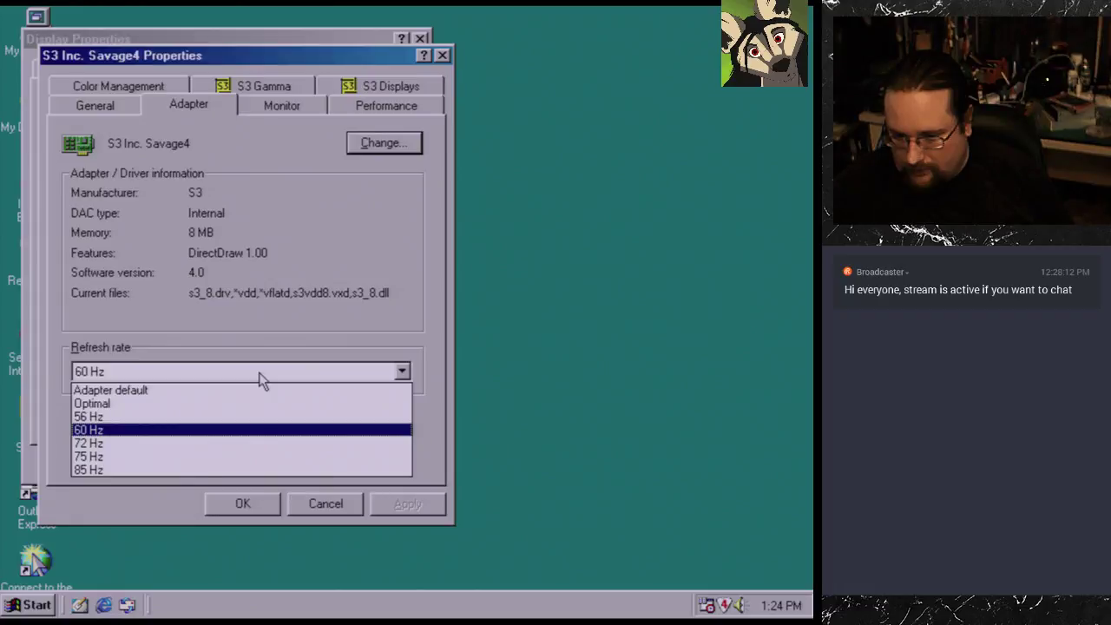
{"action": "left_click", "coordinate": [208, 397]}
{"action": "left_click", "coordinate": [407, 504]}
{"action": "left_click", "coordinate": [407, 375]}
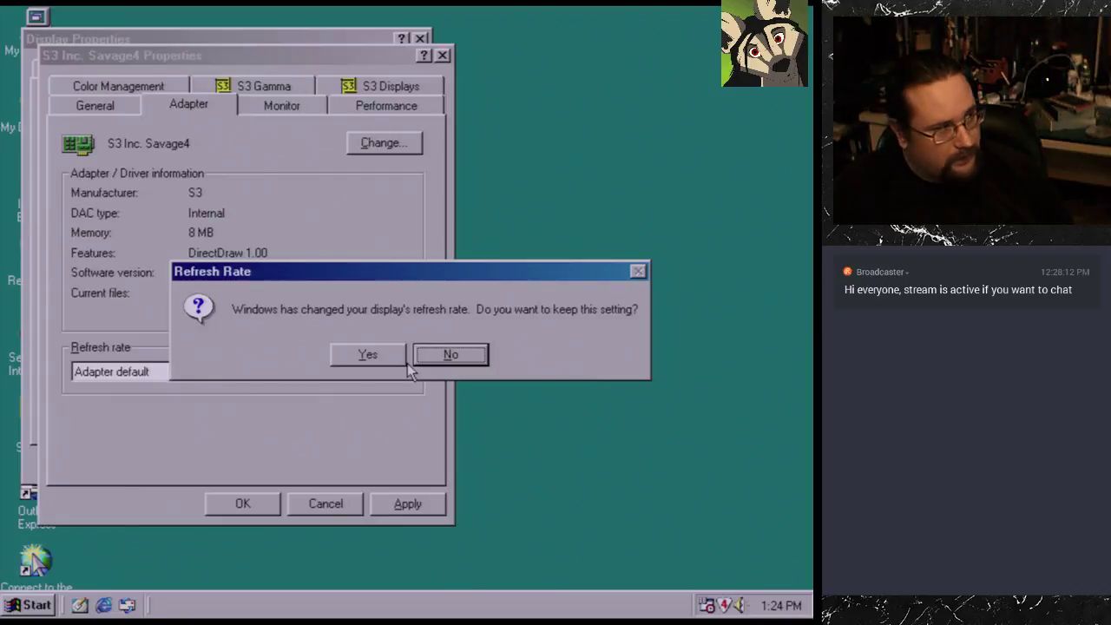
{"action": "left_click", "coordinate": [372, 354]}
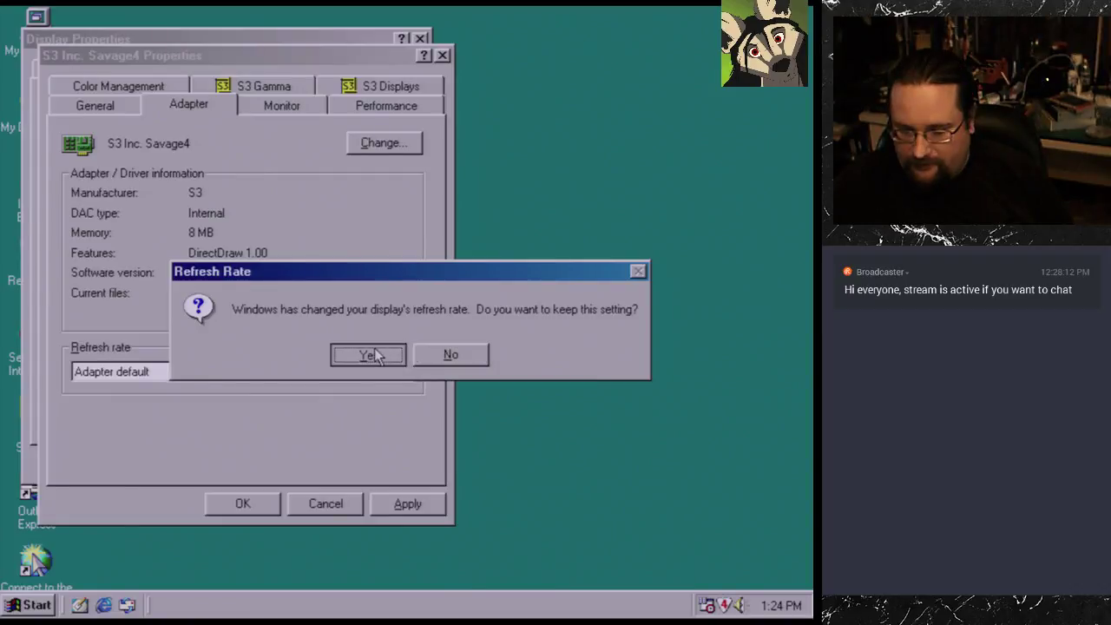
{"action": "left_click", "coordinate": [241, 505]}
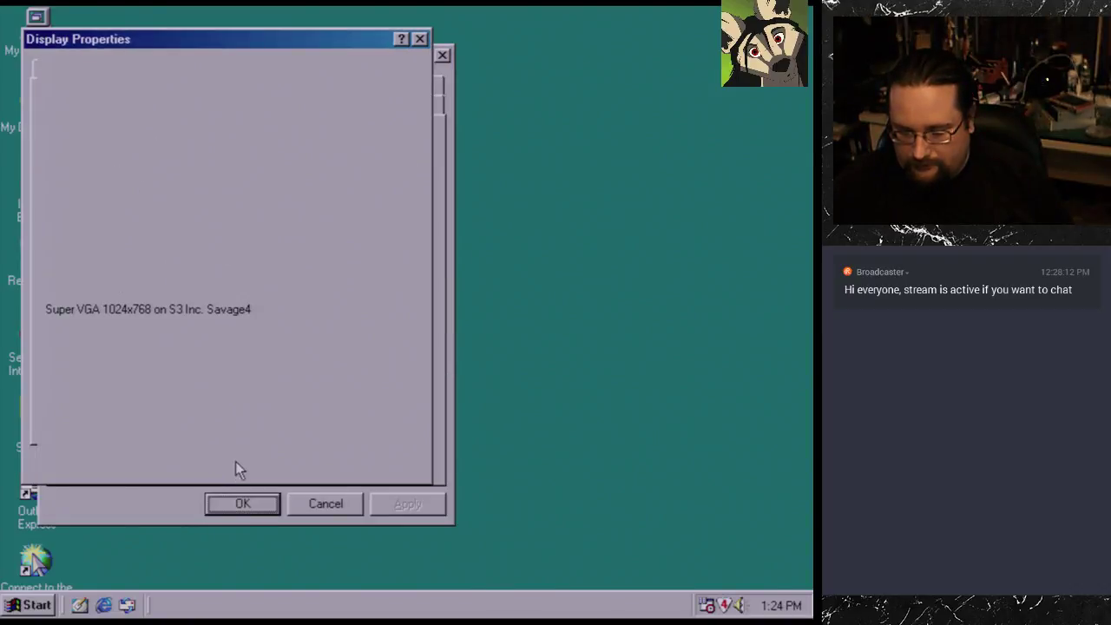
{"action": "left_click", "coordinate": [235, 460]}
Step: Relaunch 3DMark 99 Max, create a new 3DMark benchmark project, and run the full benchmark with its default settings
{"action": "left_click", "coordinate": [28, 606]}
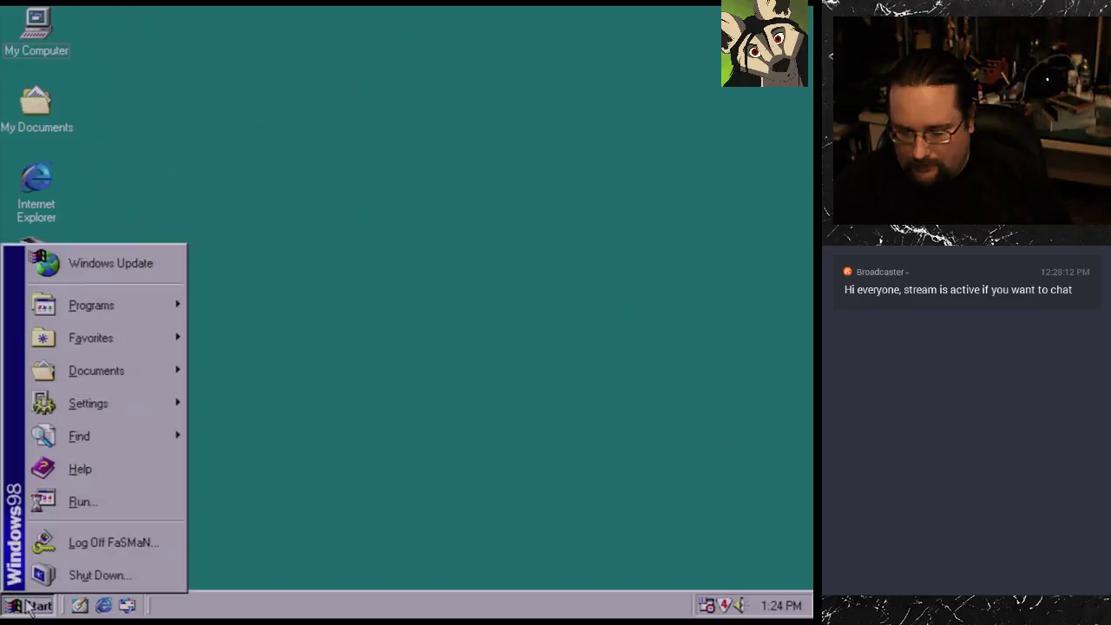
{"action": "mouse_move", "coordinate": [173, 305]}
{"action": "mouse_move", "coordinate": [260, 299]}
{"action": "left_click", "coordinate": [413, 303]}
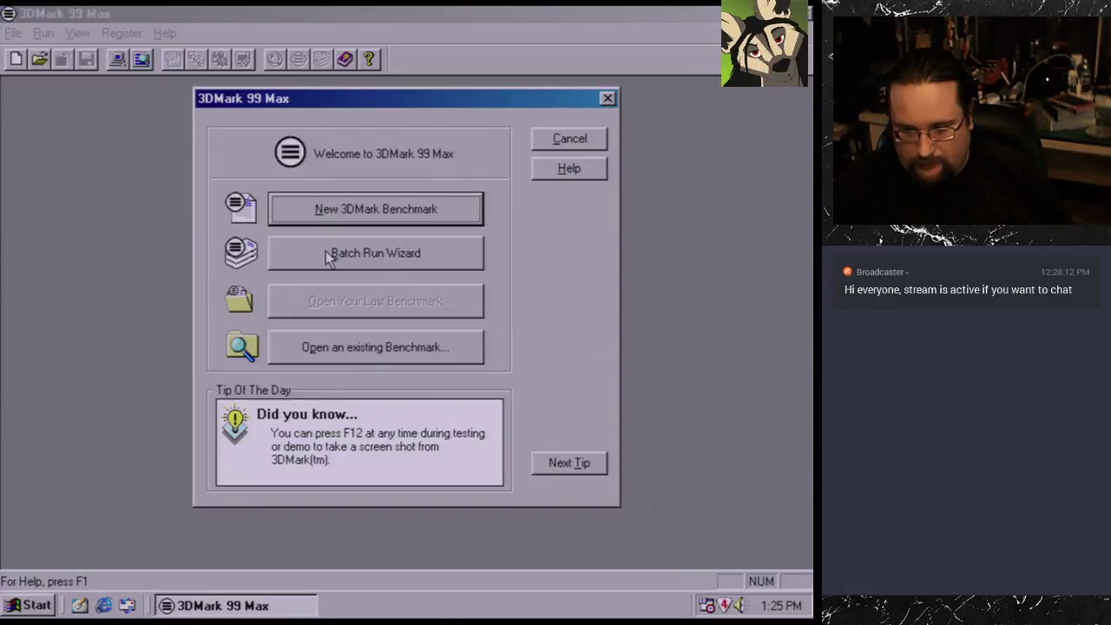
{"action": "left_click", "coordinate": [404, 217]}
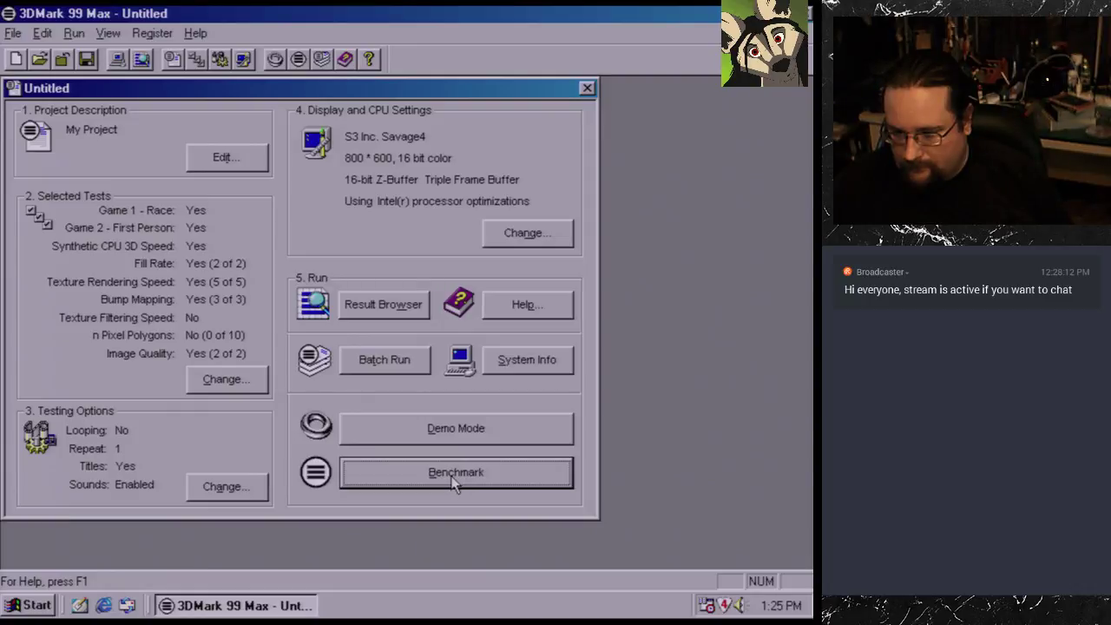
{"action": "left_click", "coordinate": [453, 484]}
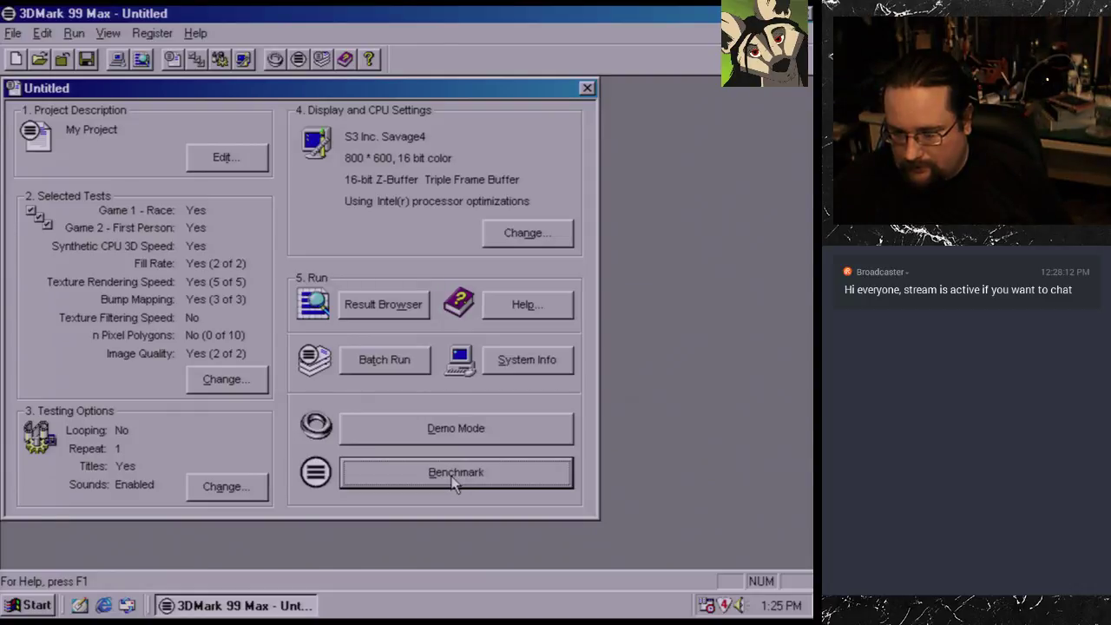
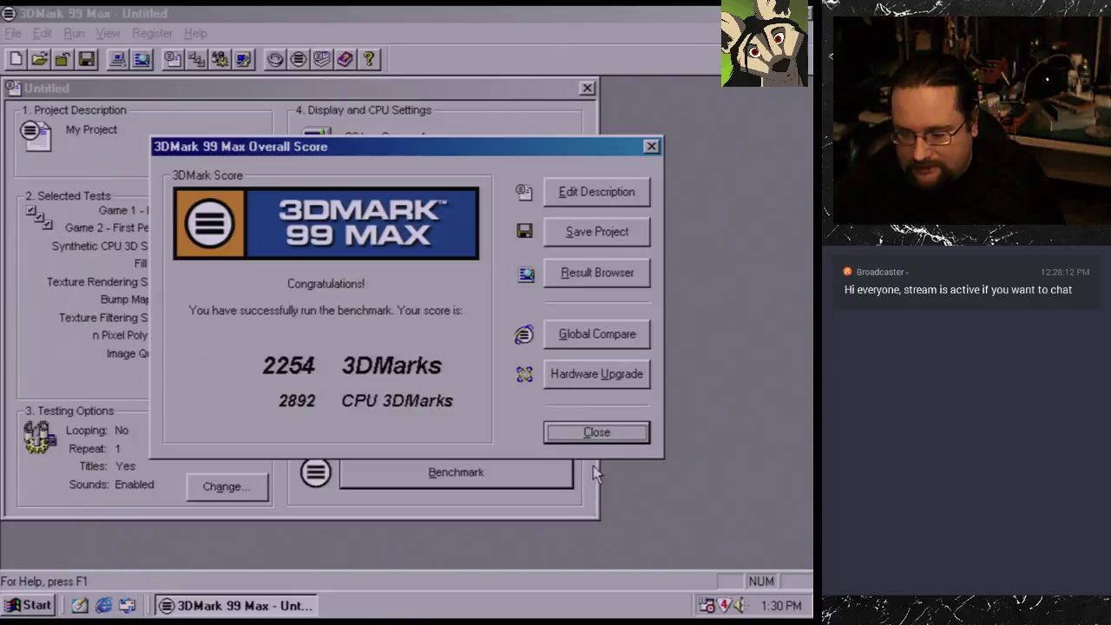
Step: Close the overall score and 3DMark 99 Max, and start the Quake II setup from the Quake2 (D:) disc
{"action": "left_click", "coordinate": [602, 432]}
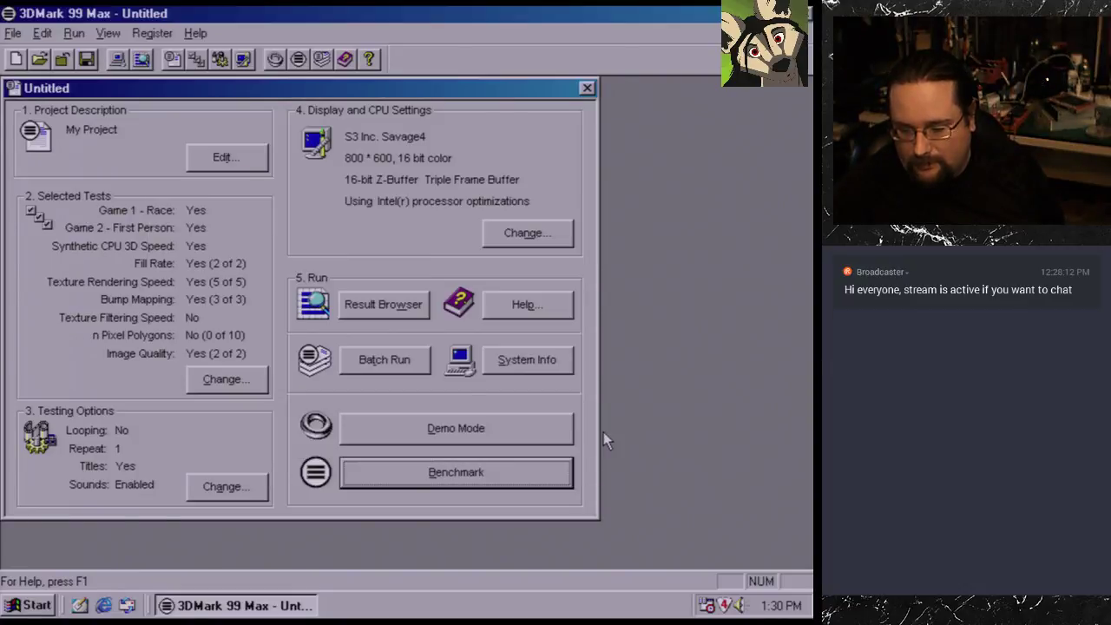
{"action": "left_click", "coordinate": [805, 13]}
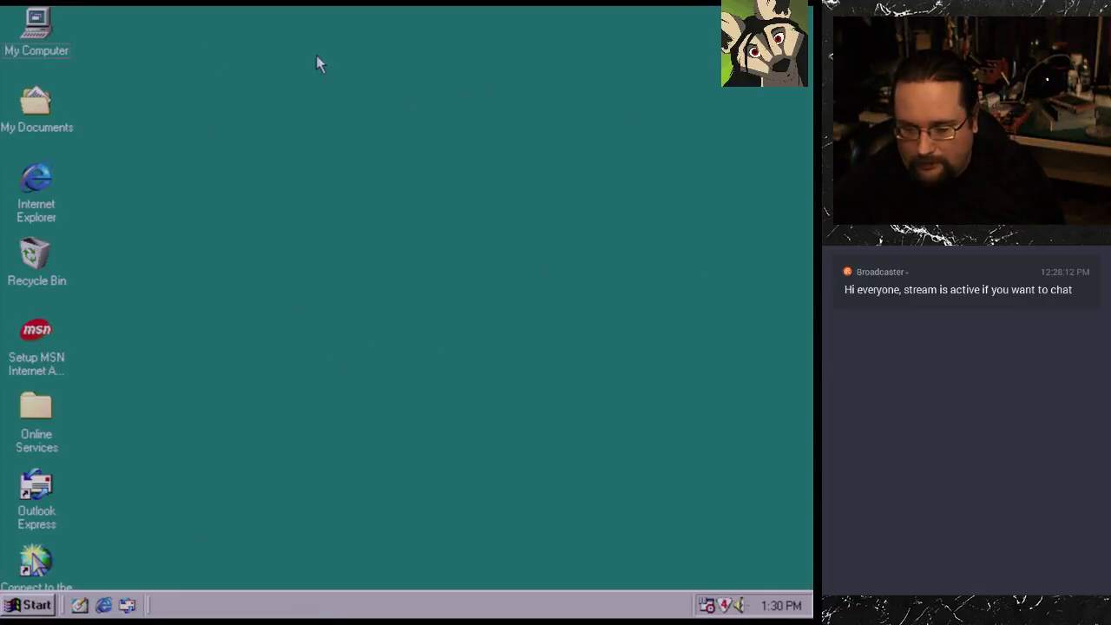
{"action": "double_click", "coordinate": [36, 27]}
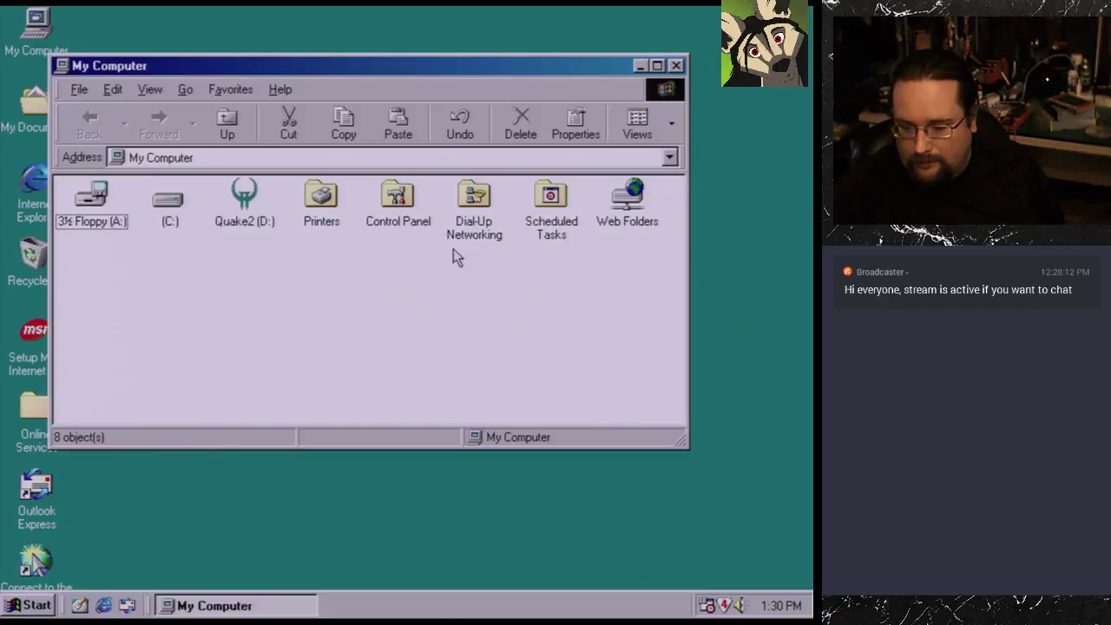
{"action": "double_click", "coordinate": [244, 198]}
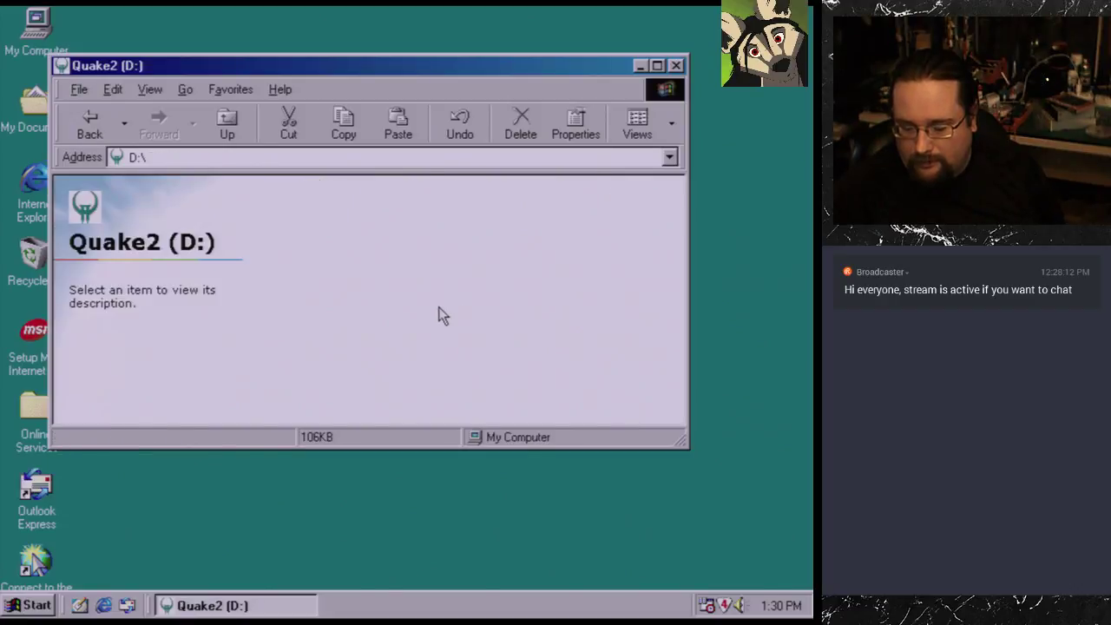
{"action": "double_click", "coordinate": [438, 278]}
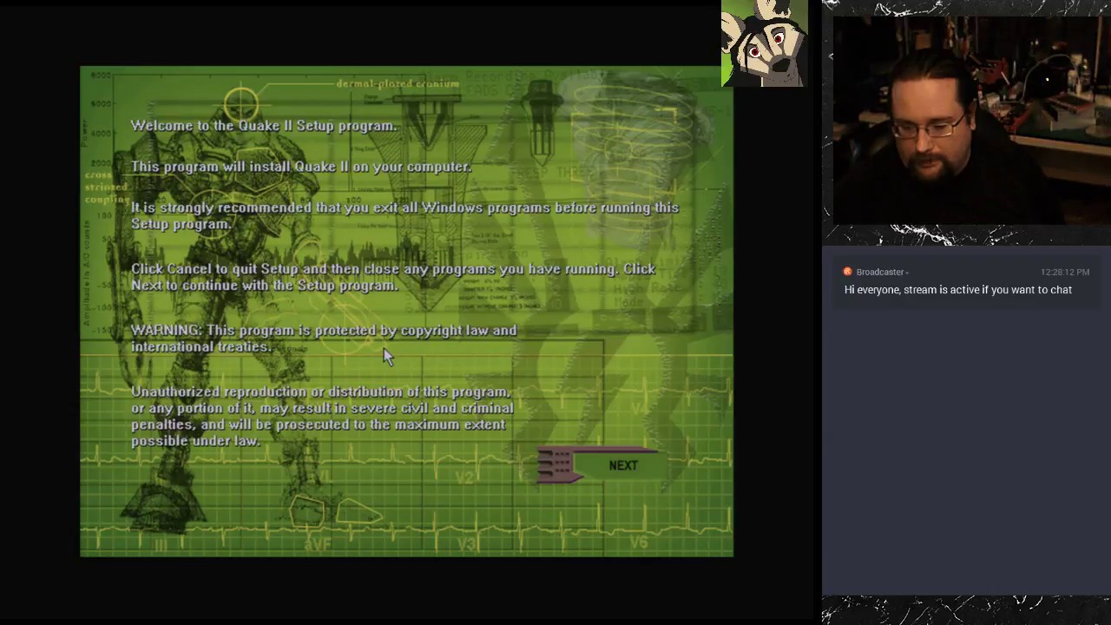
Step: Proceed through the Quake II setup pages, accepting the preselected install size
{"action": "left_click", "coordinate": [636, 473]}
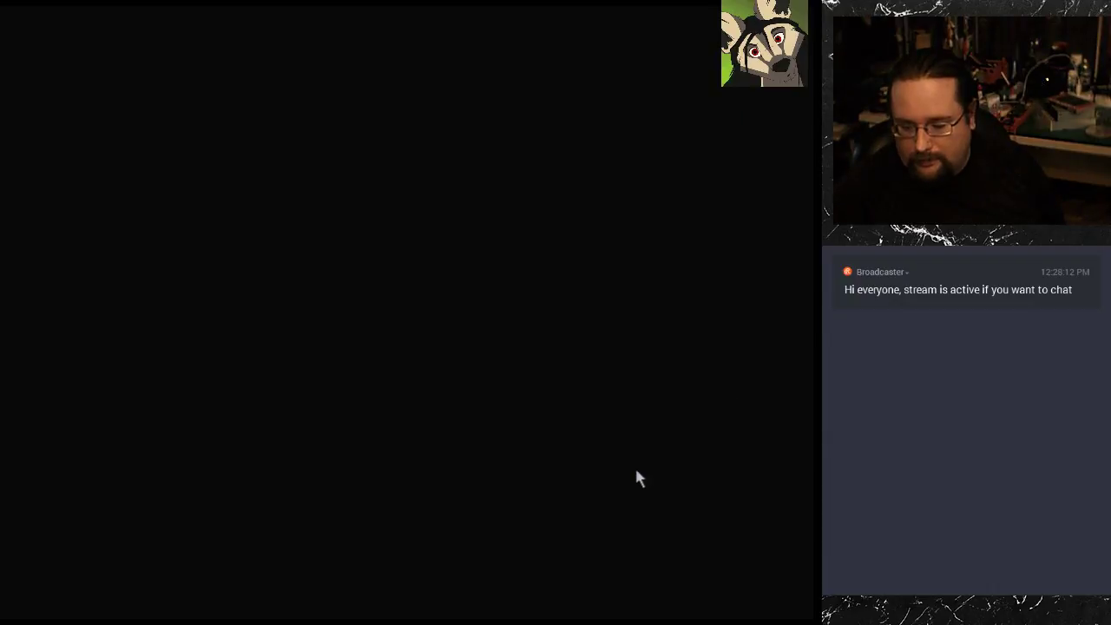
{"action": "left_click", "coordinate": [513, 466]}
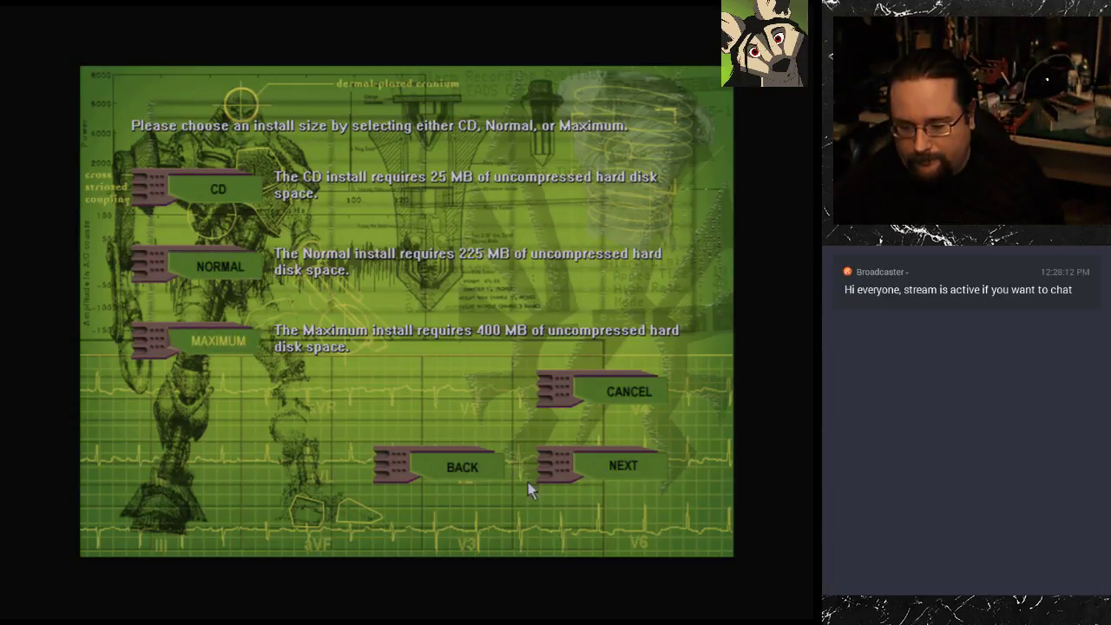
{"action": "left_click", "coordinate": [641, 469]}
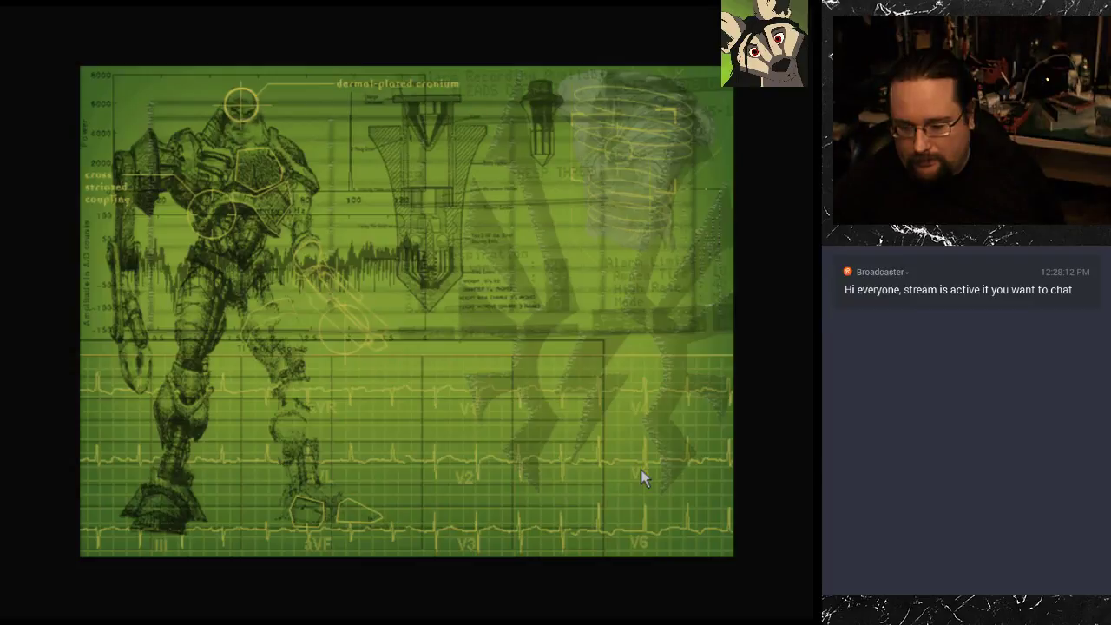
{"action": "left_click", "coordinate": [641, 470]}
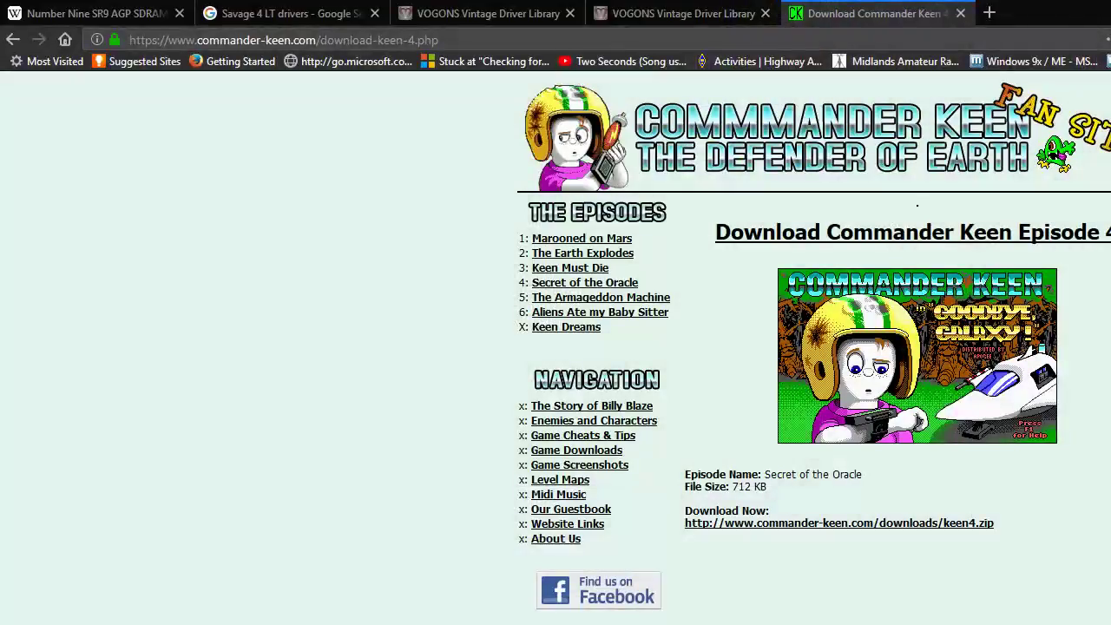
Step: Switch to the web browser and go to bidorbuy.co.za in the Commander Keen download tab
{"action": "left_click", "coordinate": [834, 35]}
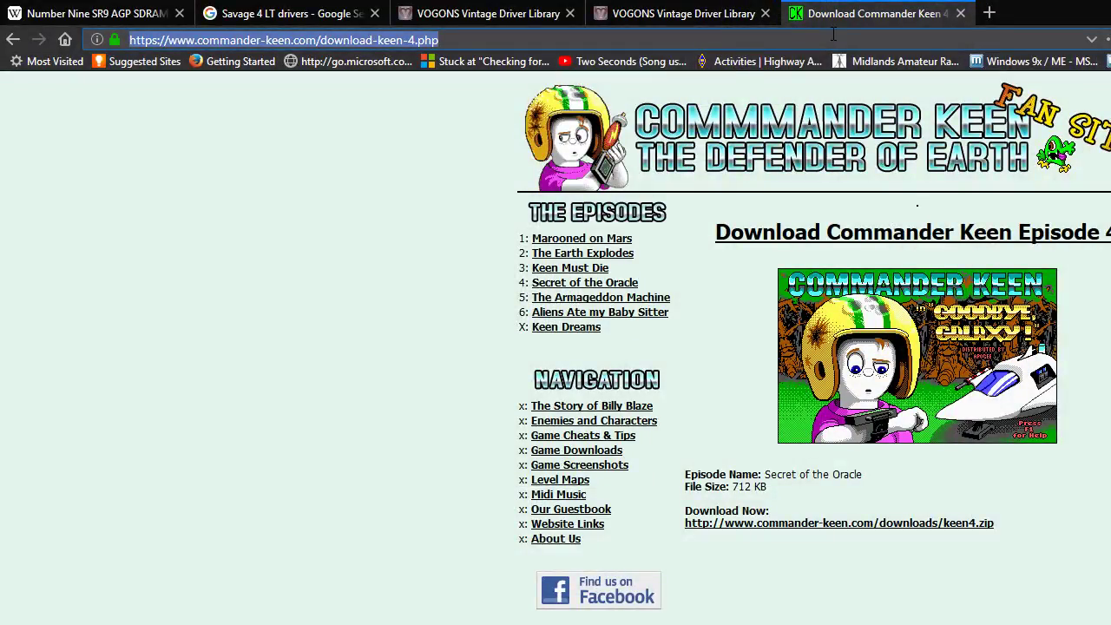
{"action": "type", "text": "bidor"}
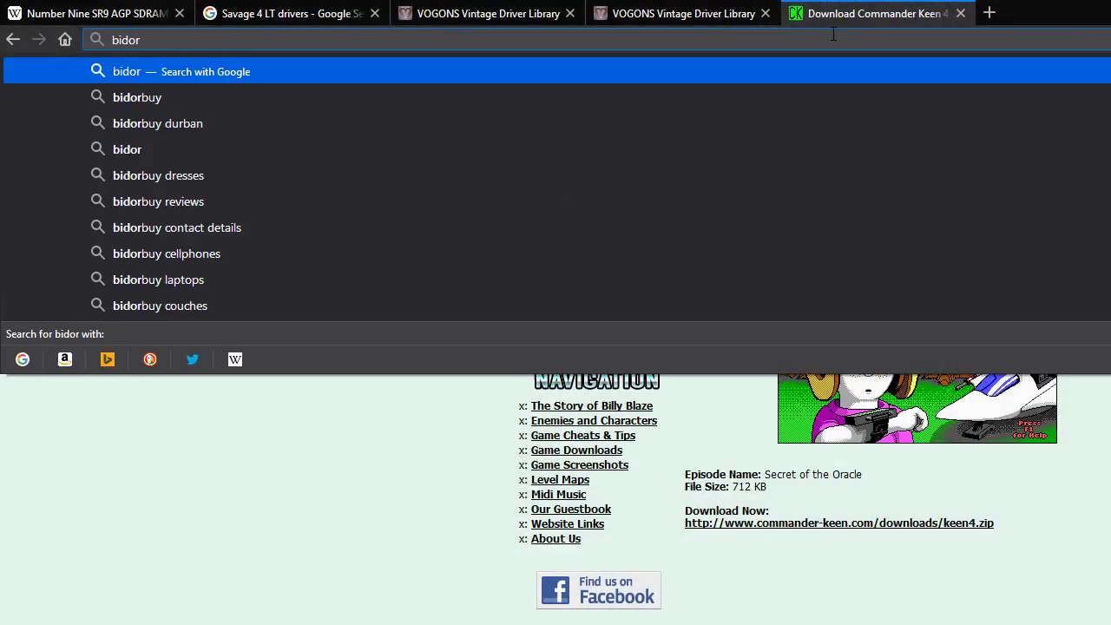
{"action": "type", "text": "buy.co"}
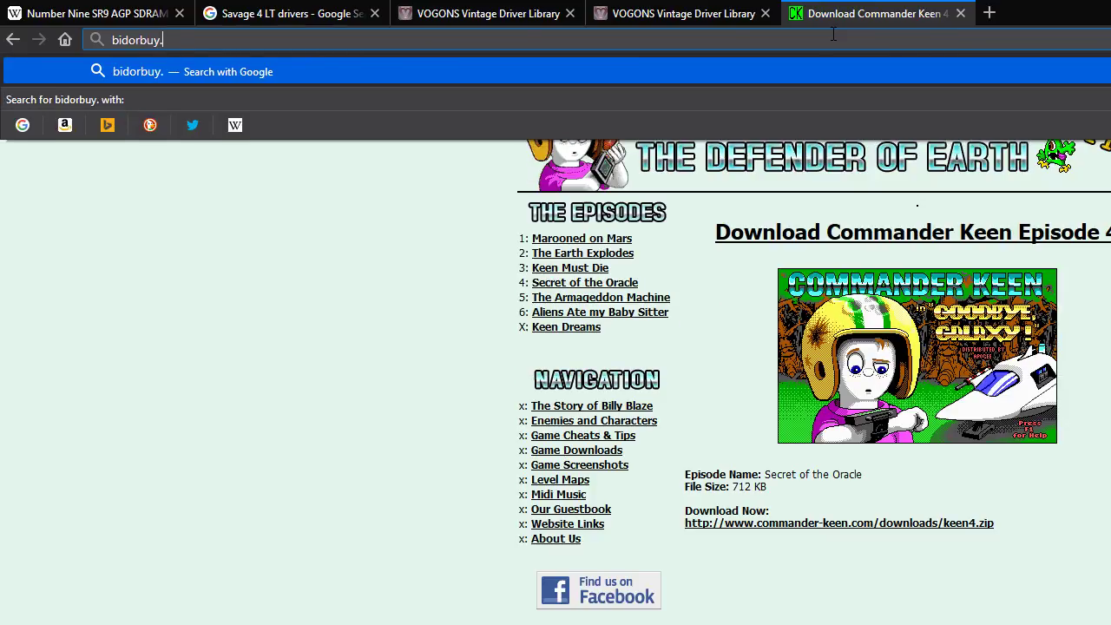
{"action": "type", "text": ".za"}
{"action": "key", "text": "Return"}
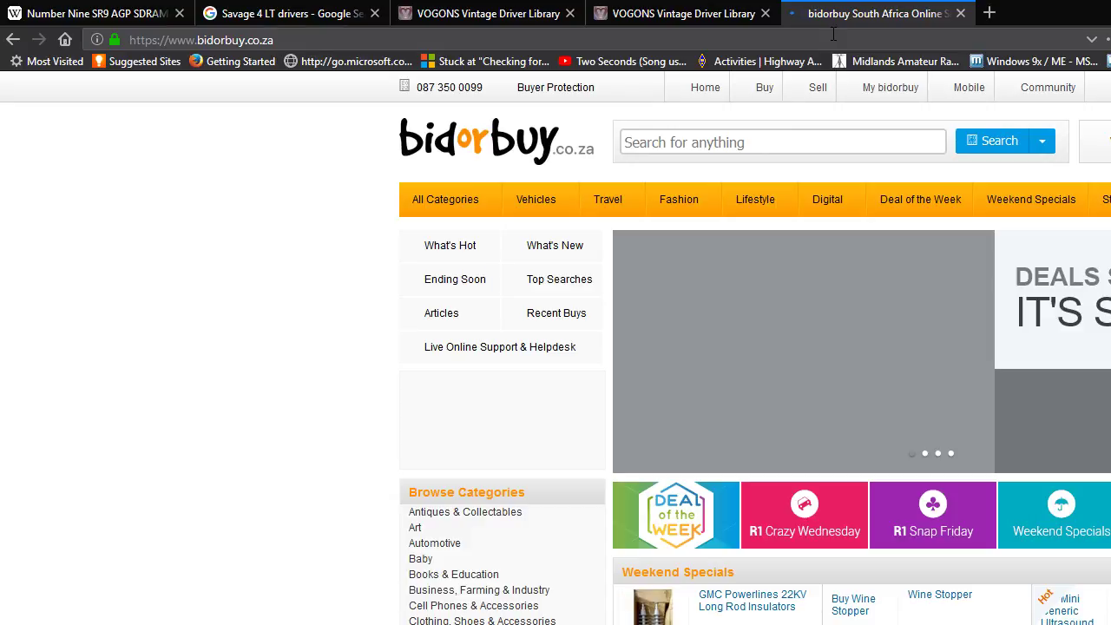
Step: Search the bidorbuy listings for "Quake 3"
{"action": "mouse_move", "coordinate": [818, 87]}
{"action": "left_click", "coordinate": [768, 147]}
{"action": "type", "text": "Q"}
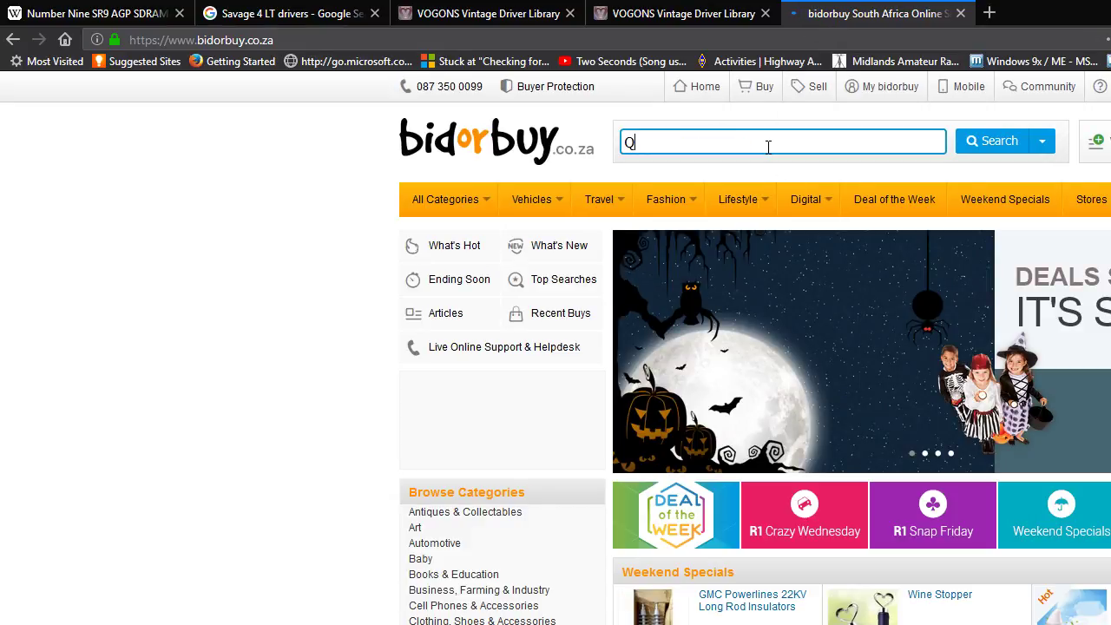
{"action": "type", "text": "uake 3"}
{"action": "key", "text": "Return"}
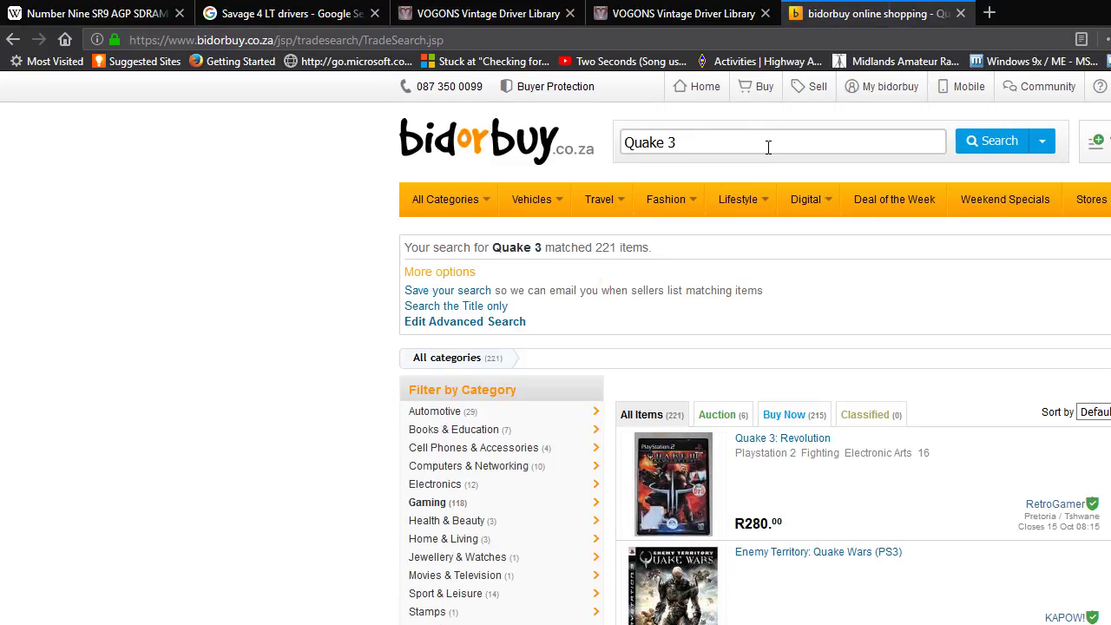
Step: Look through the first page of Quake 3 listings for PC editions and their prices
{"action": "scroll", "coordinate": [768, 147], "scroll_direction": "down", "scroll_amount": 10}
{"action": "scroll", "coordinate": [864, 347], "scroll_direction": "down", "scroll_amount": 5}
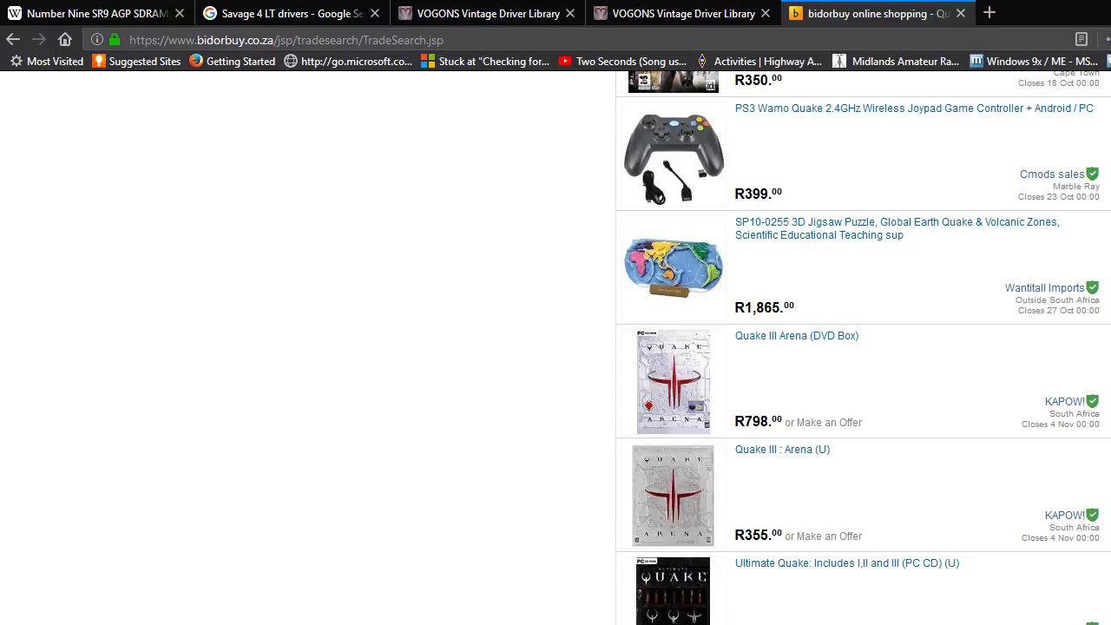
{"action": "scroll", "coordinate": [864, 347], "scroll_direction": "down", "scroll_amount": 6}
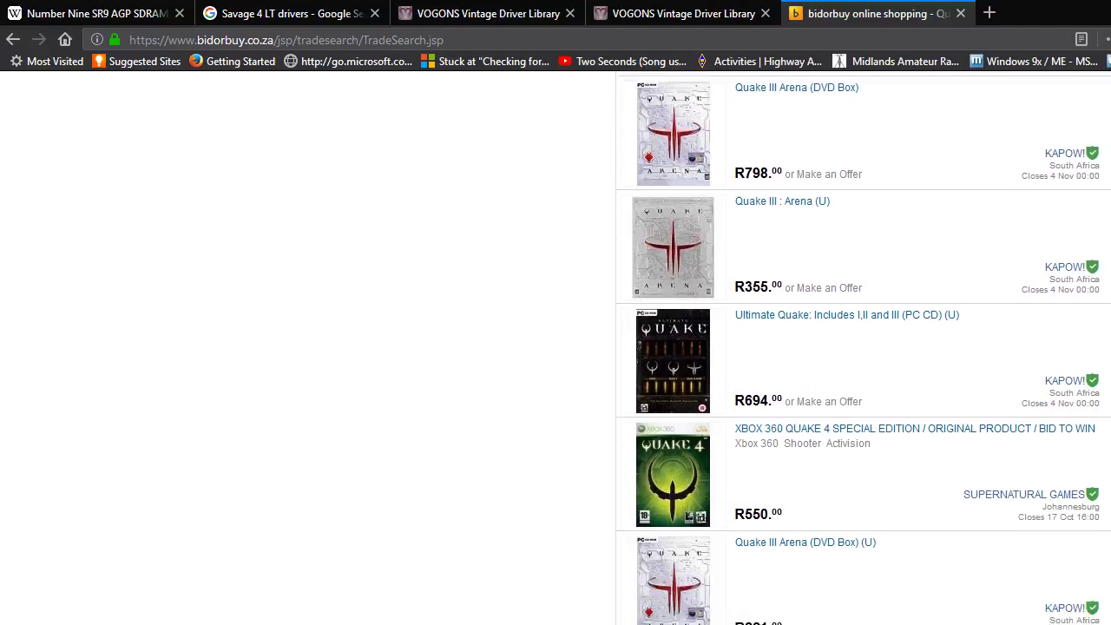
{"action": "scroll", "coordinate": [864, 347], "scroll_direction": "down", "scroll_amount": 14}
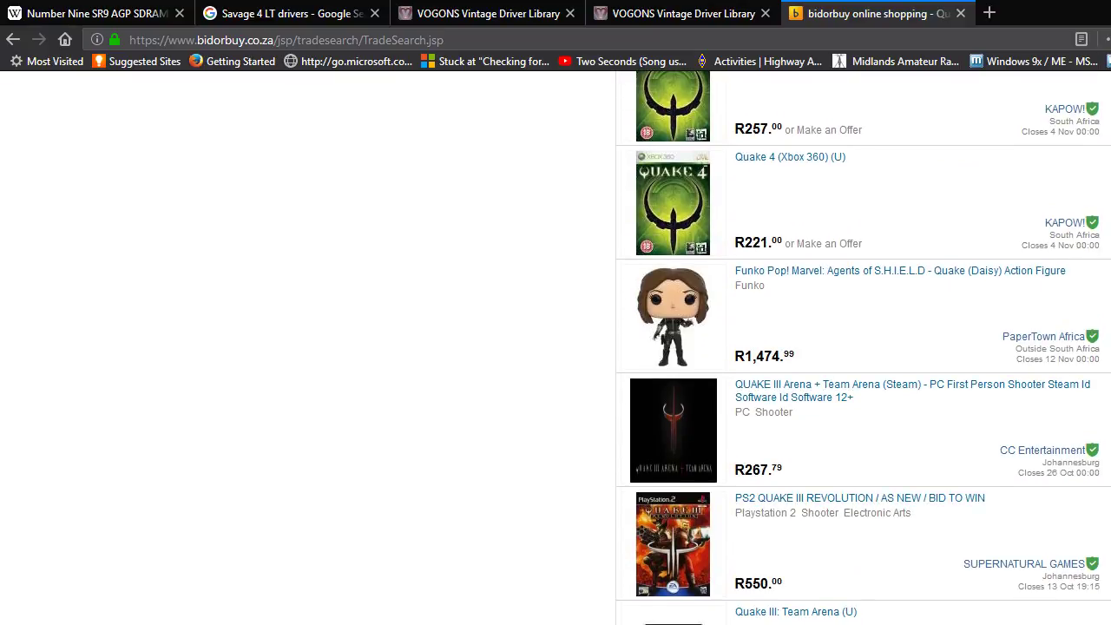
{"action": "scroll", "coordinate": [864, 347], "scroll_direction": "down", "scroll_amount": 2}
{"action": "scroll", "coordinate": [864, 347], "scroll_direction": "down", "scroll_amount": 2}
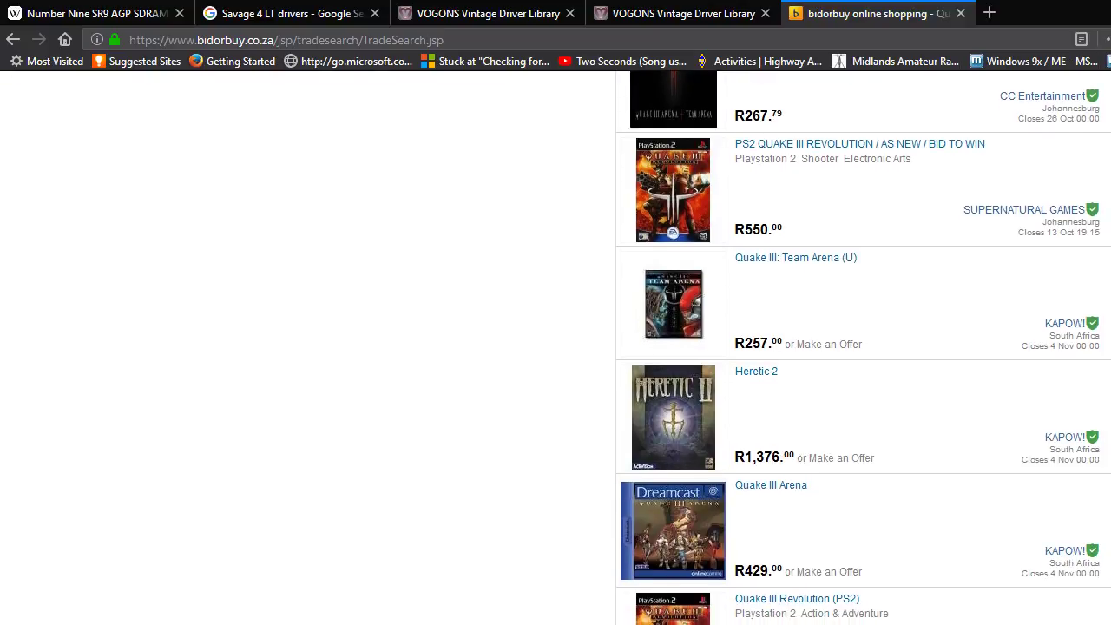
{"action": "scroll", "coordinate": [863, 348], "scroll_direction": "down", "scroll_amount": 2}
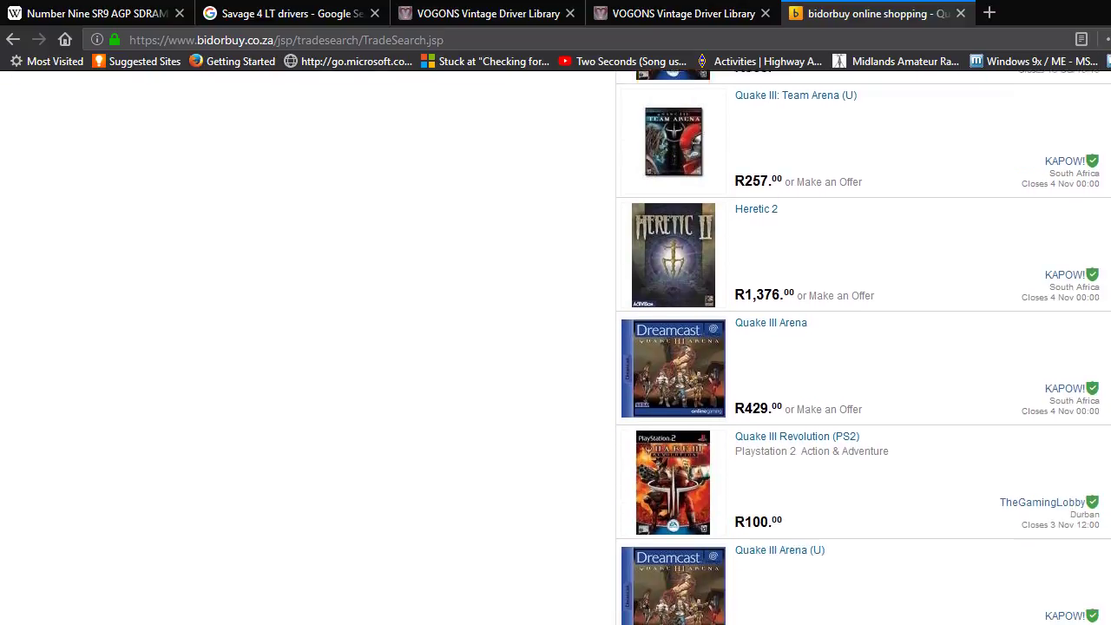
{"action": "scroll", "coordinate": [864, 347], "scroll_direction": "down", "scroll_amount": 2}
{"action": "scroll", "coordinate": [863, 348], "scroll_direction": "down", "scroll_amount": 6}
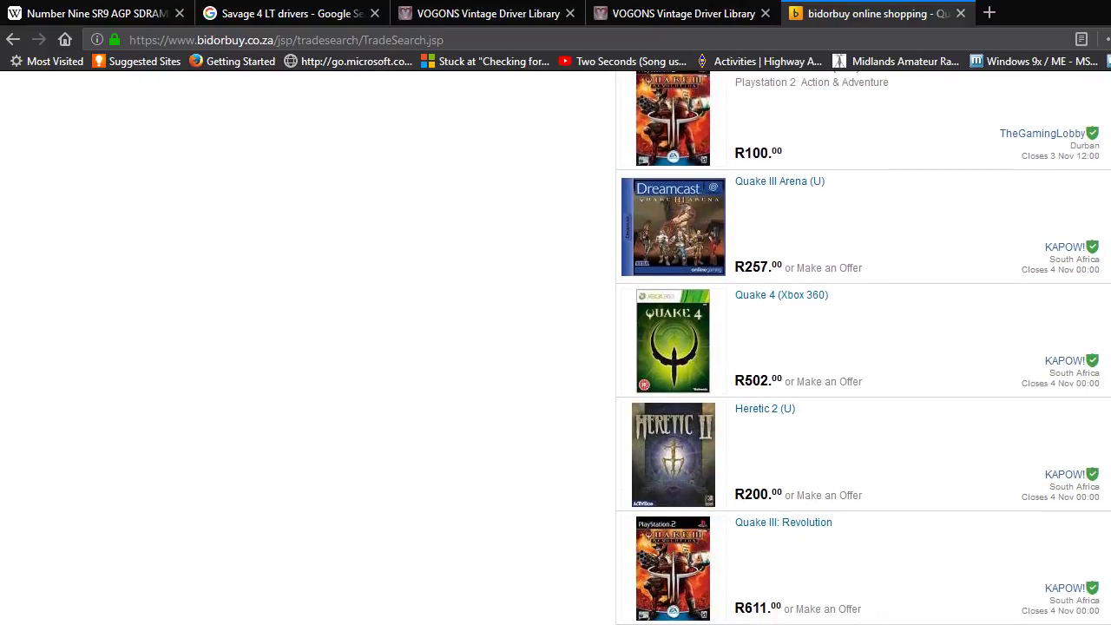
{"action": "scroll", "coordinate": [864, 347], "scroll_direction": "down", "scroll_amount": 3}
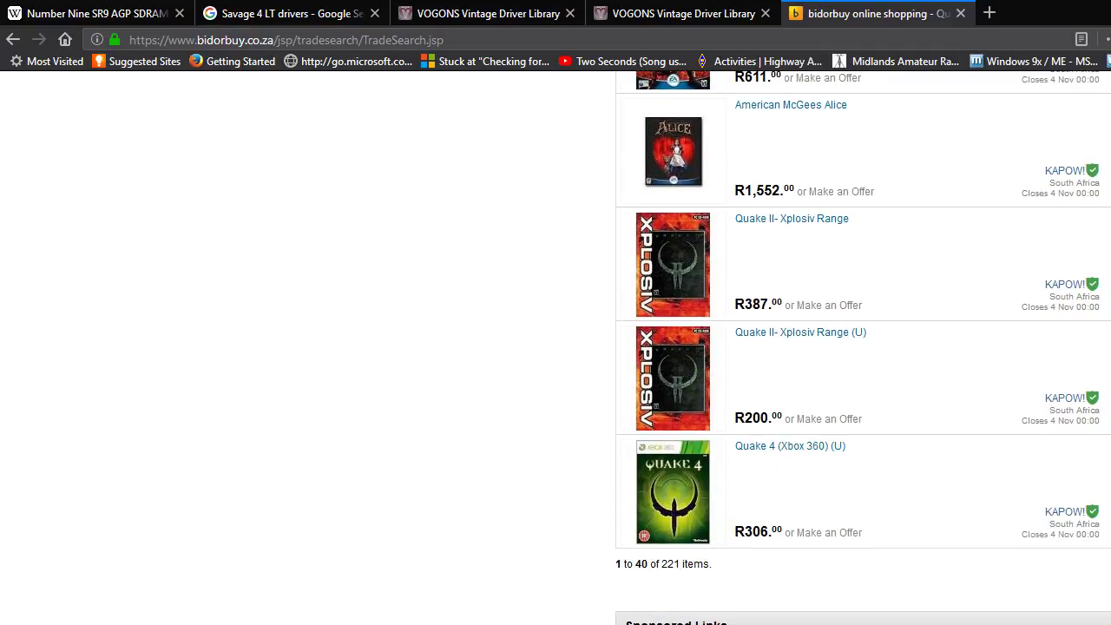
Step: Look through the further pages of Quake 3 results for a PC edition of Quake III Arena
{"action": "key", "text": "F5"}
{"action": "scroll", "coordinate": [864, 348], "scroll_direction": "down", "scroll_amount": 2}
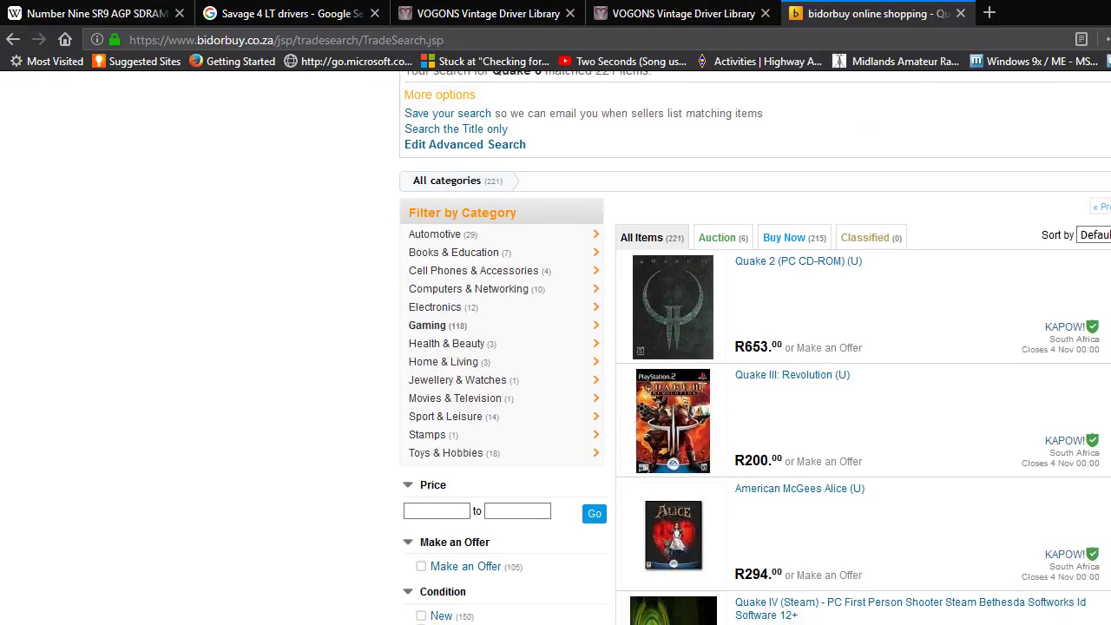
{"action": "scroll", "coordinate": [863, 347], "scroll_direction": "down", "scroll_amount": 10}
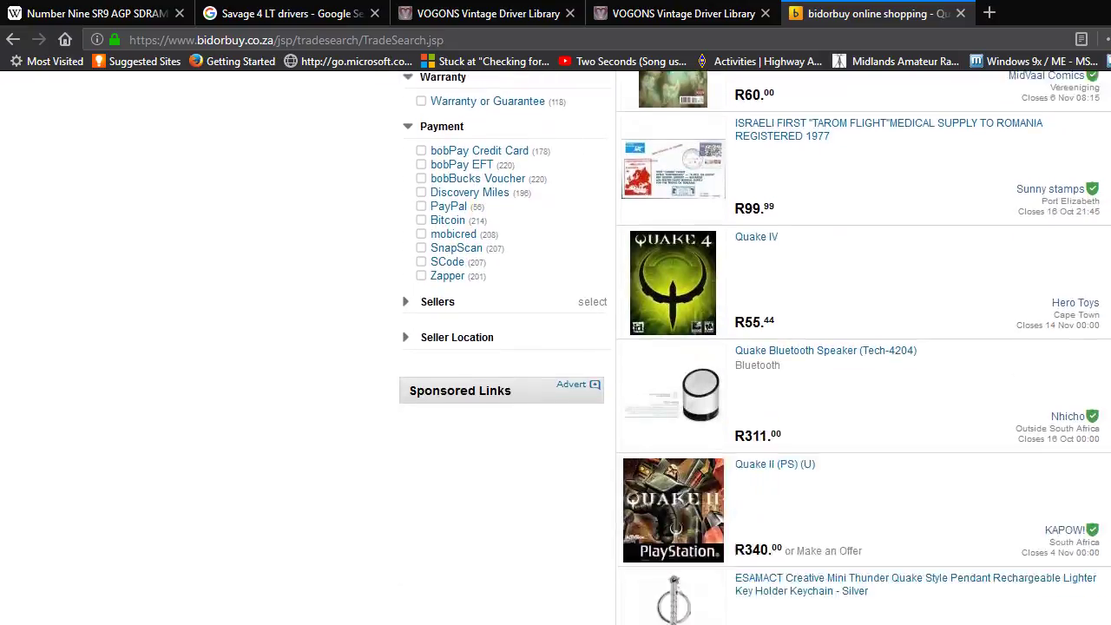
{"action": "scroll", "coordinate": [864, 348], "scroll_direction": "down", "scroll_amount": 11}
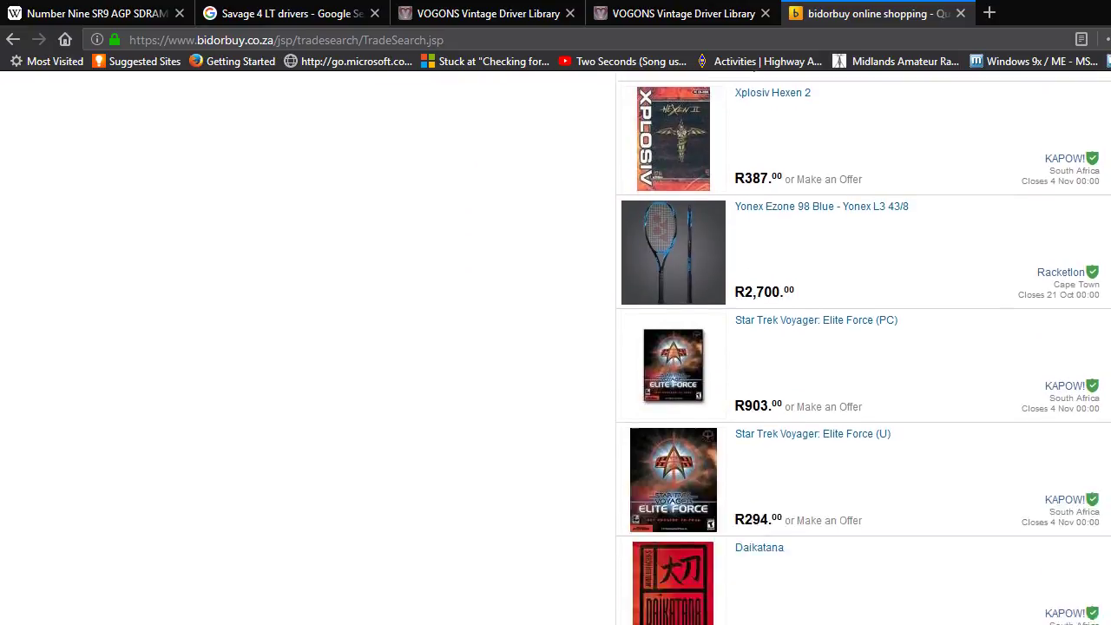
{"action": "scroll", "coordinate": [864, 348], "scroll_direction": "down", "scroll_amount": 10}
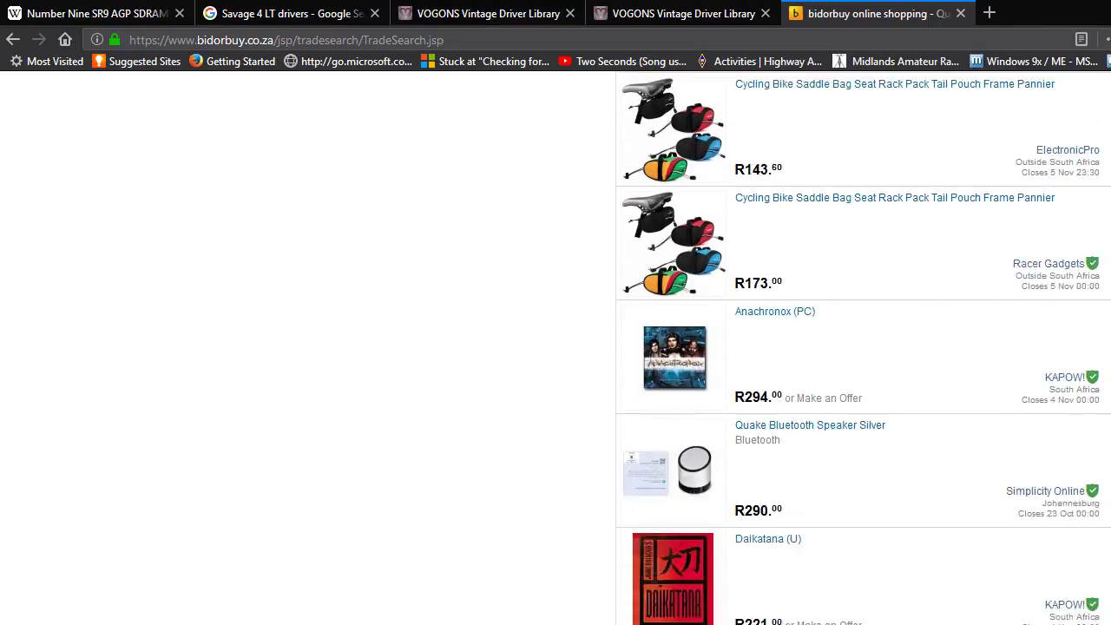
{"action": "scroll", "coordinate": [864, 348], "scroll_direction": "down", "scroll_amount": 7}
{"action": "key", "text": "alt+Left"}
{"action": "scroll", "coordinate": [784, 286], "scroll_direction": "down", "scroll_amount": 6}
{"action": "scroll", "coordinate": [880, 596], "scroll_direction": "down", "scroll_amount": 8}
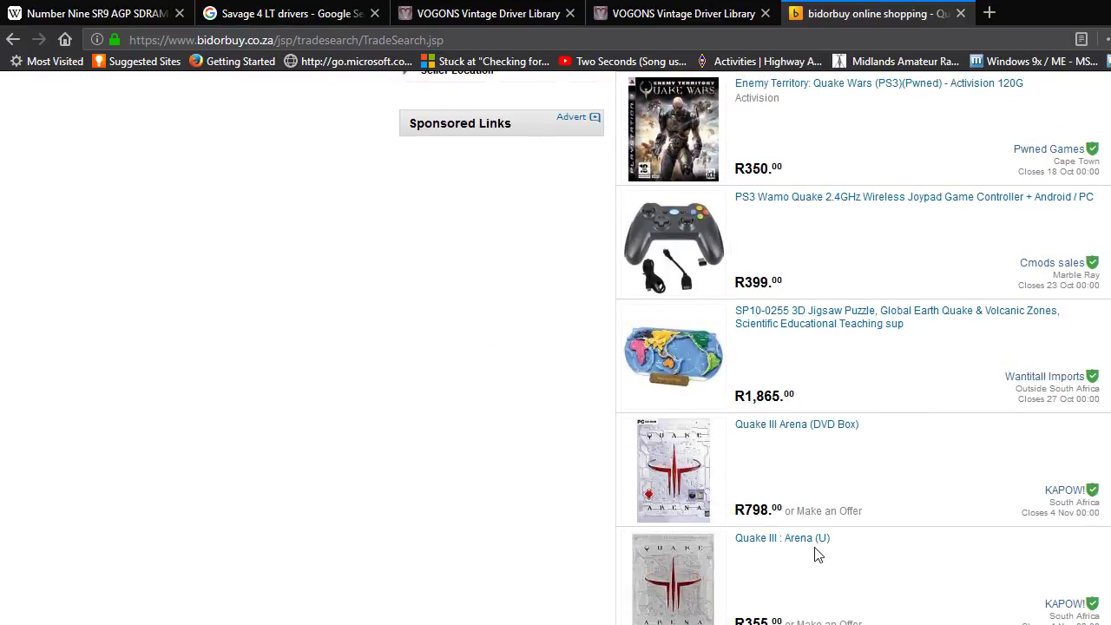
Step: Open the "Quake III : Arena (U)" listing and read its platform, condition, product description and review
{"action": "left_click", "coordinate": [812, 547]}
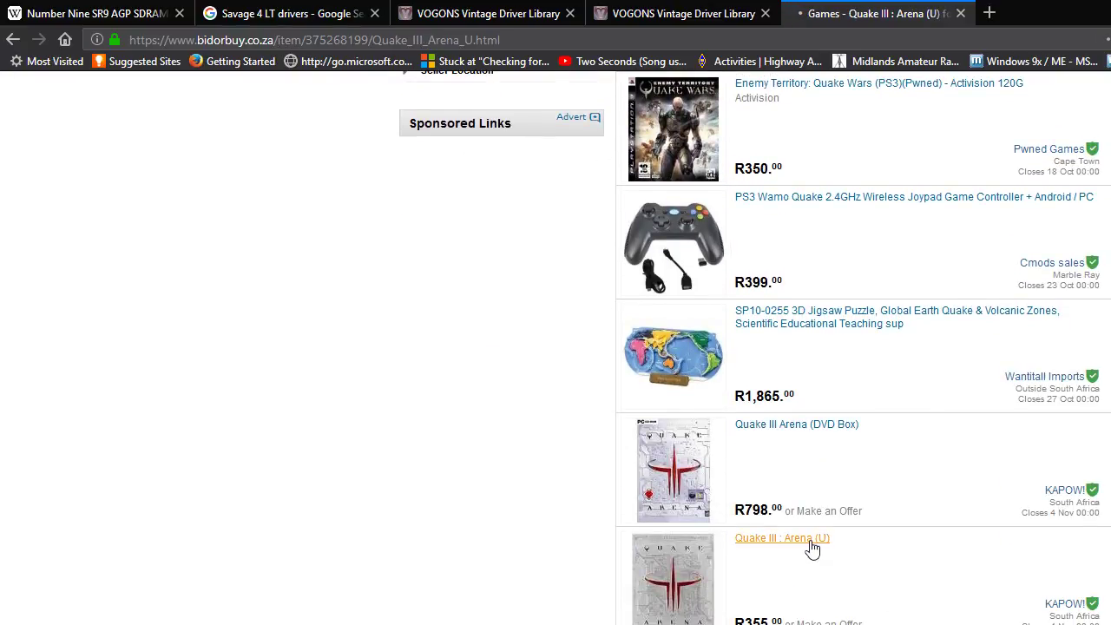
{"action": "scroll", "coordinate": [755, 347], "scroll_direction": "down", "scroll_amount": 4}
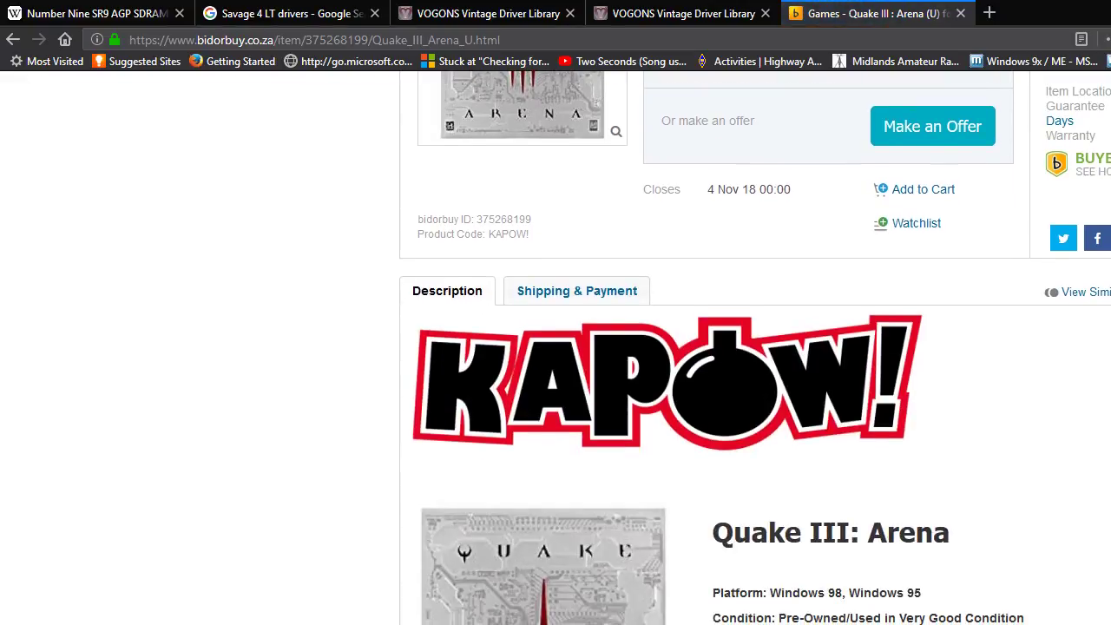
{"action": "scroll", "coordinate": [755, 347], "scroll_direction": "down", "scroll_amount": 2}
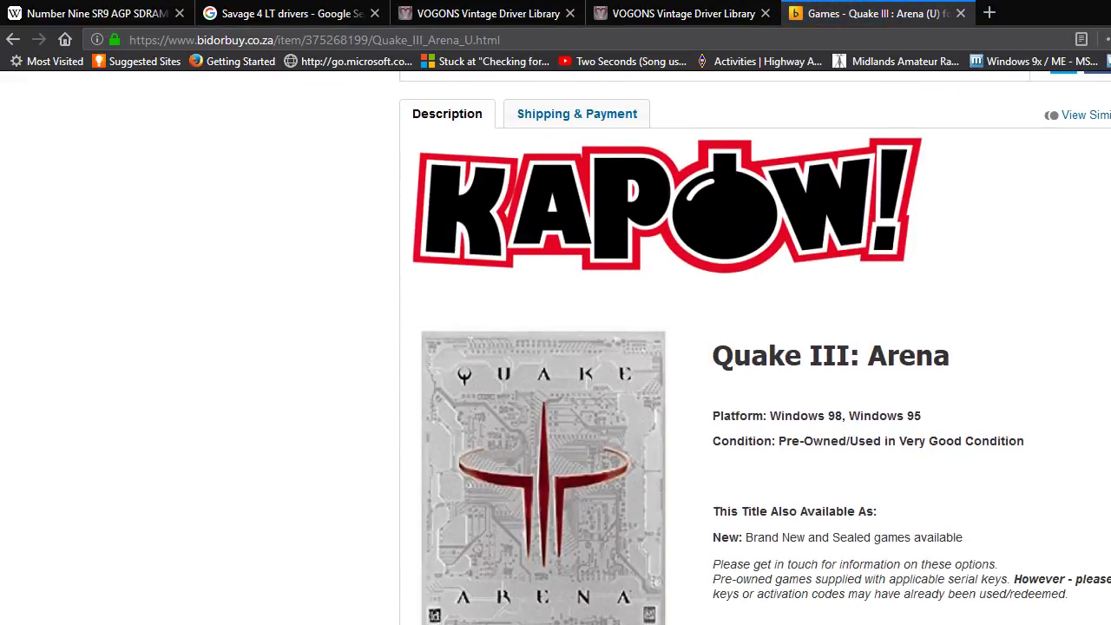
{"action": "scroll", "coordinate": [775, 490], "scroll_direction": "down", "scroll_amount": 1}
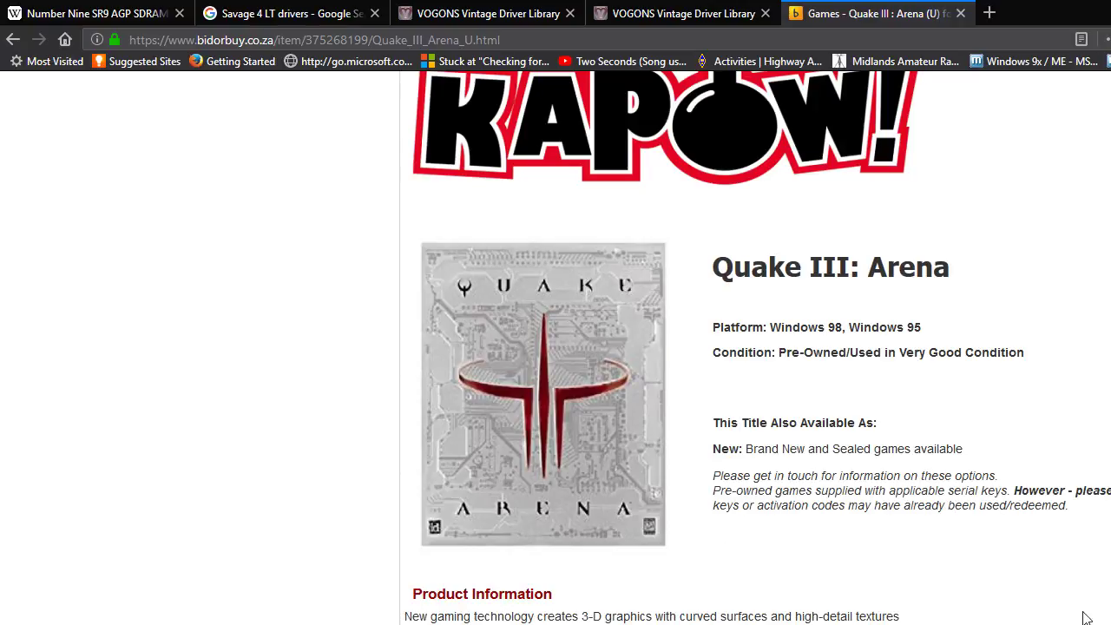
{"action": "scroll", "coordinate": [758, 347], "scroll_direction": "down", "scroll_amount": 5}
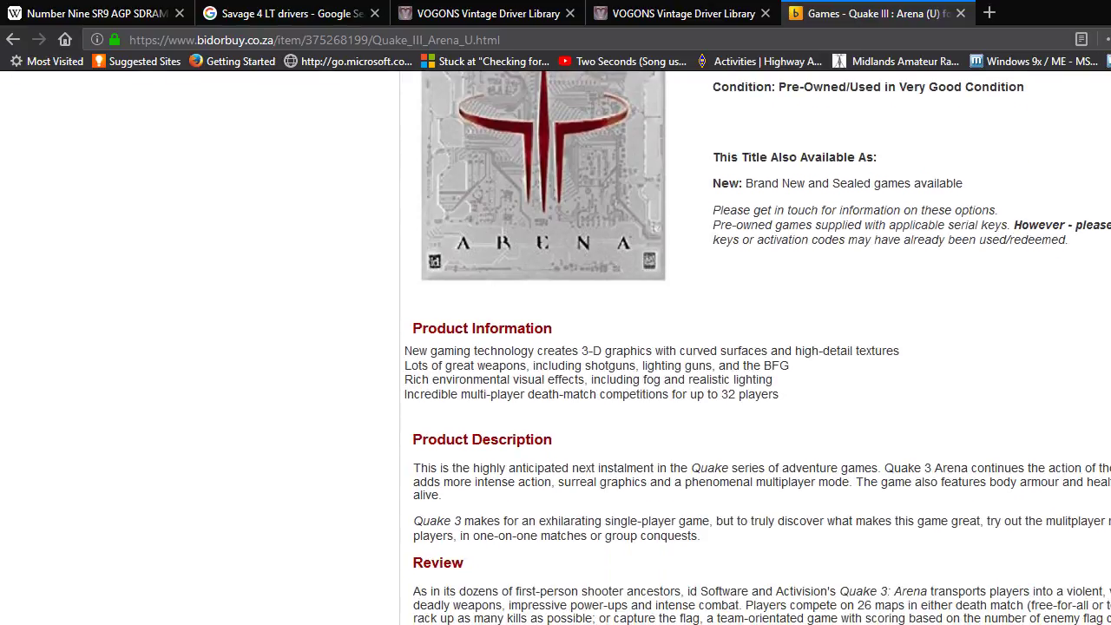
{"action": "scroll", "coordinate": [758, 348], "scroll_direction": "down", "scroll_amount": 2}
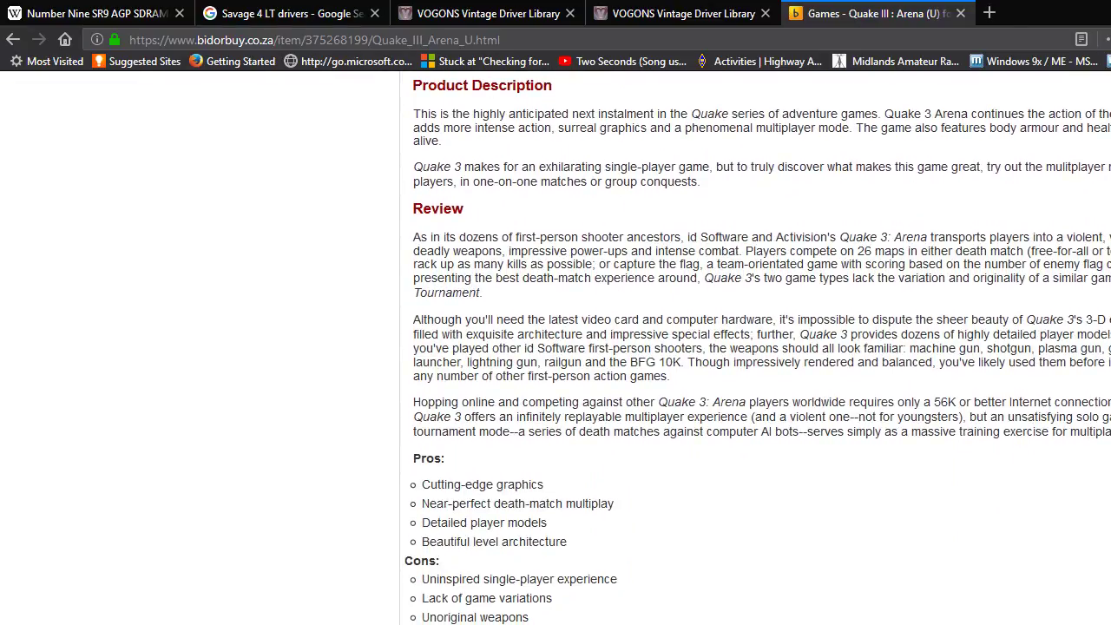
{"action": "scroll", "coordinate": [587, 598], "scroll_direction": "up", "scroll_amount": 9}
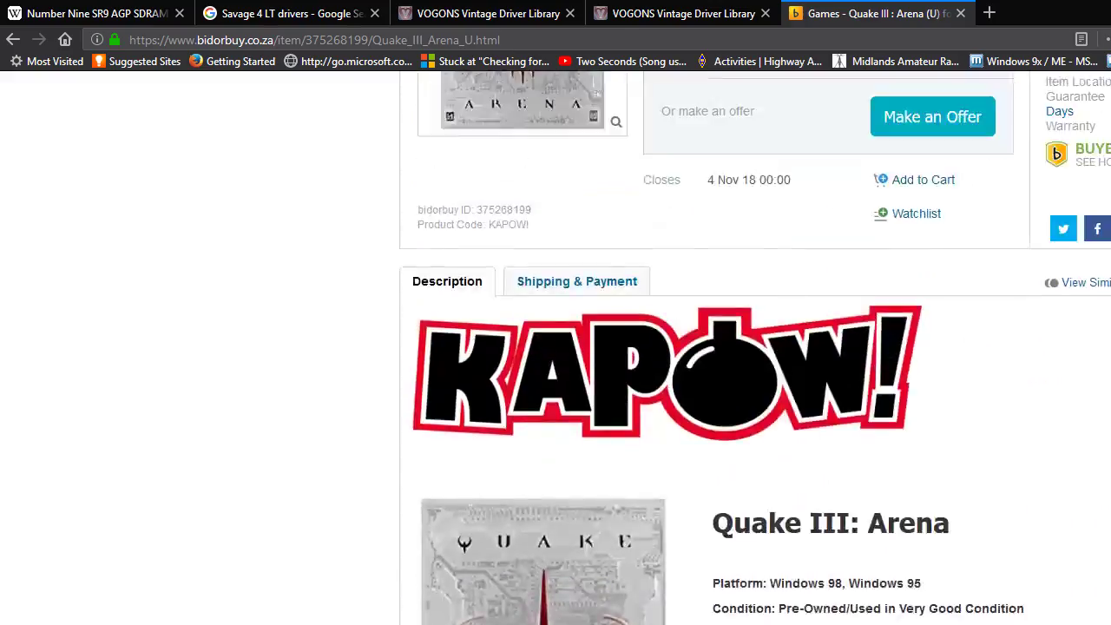
Step: Check the listing's shipping charges and payment options, and return to the search results
{"action": "scroll", "coordinate": [807, 623], "scroll_direction": "down", "scroll_amount": 4}
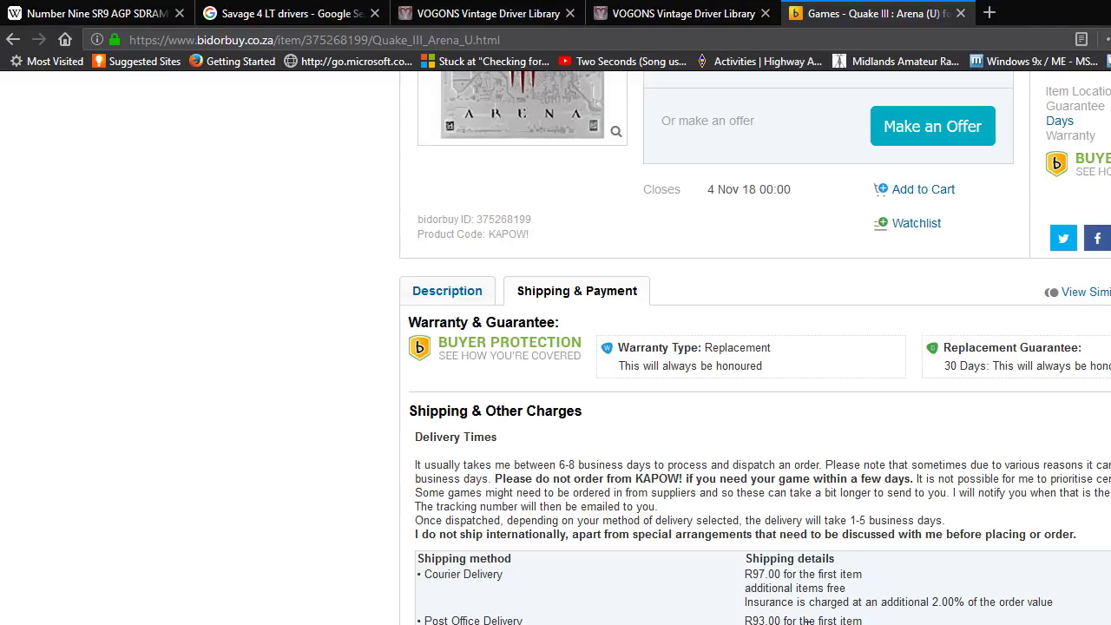
{"action": "scroll", "coordinate": [807, 621], "scroll_direction": "down", "scroll_amount": 5}
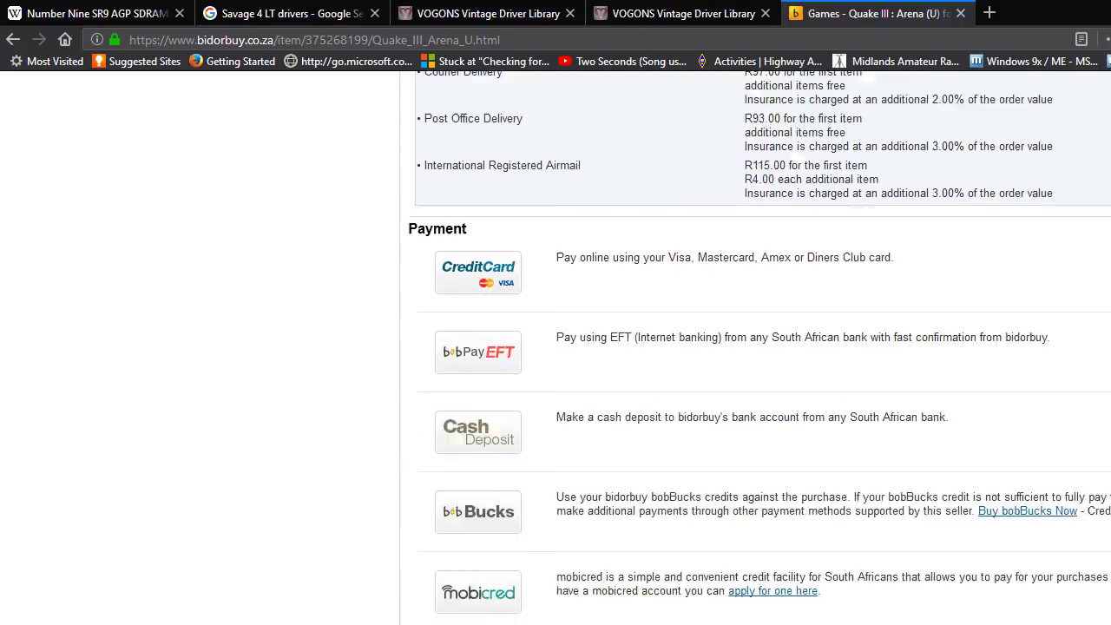
{"action": "scroll", "coordinate": [806, 621], "scroll_direction": "up", "scroll_amount": 10}
{"action": "key", "text": "alt+Left"}
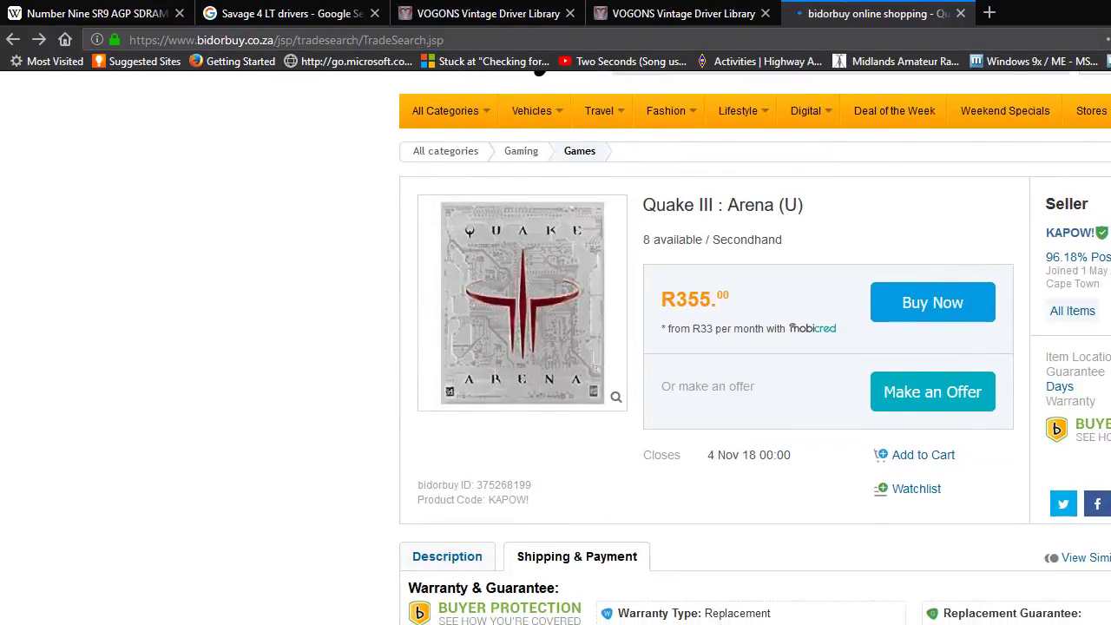
Step: Search the bidorbuy listings for "Quake III"
{"action": "scroll", "coordinate": [990, 521], "scroll_direction": "down", "scroll_amount": 9}
{"action": "scroll", "coordinate": [969, 546], "scroll_direction": "up", "scroll_amount": 10}
{"action": "scroll", "coordinate": [970, 547], "scroll_direction": "up", "scroll_amount": 8}
{"action": "left_click_drag", "start_coordinate": [668, 142], "coordinate": [690, 144]}
{"action": "key", "text": "Return"}
Step: Look through the first page of Quake III results, comparing the PC copies of Arena and Team Arena by price
{"action": "scroll", "coordinate": [1046, 560], "scroll_direction": "down", "scroll_amount": 1}
{"action": "scroll", "coordinate": [1046, 560], "scroll_direction": "down", "scroll_amount": 4}
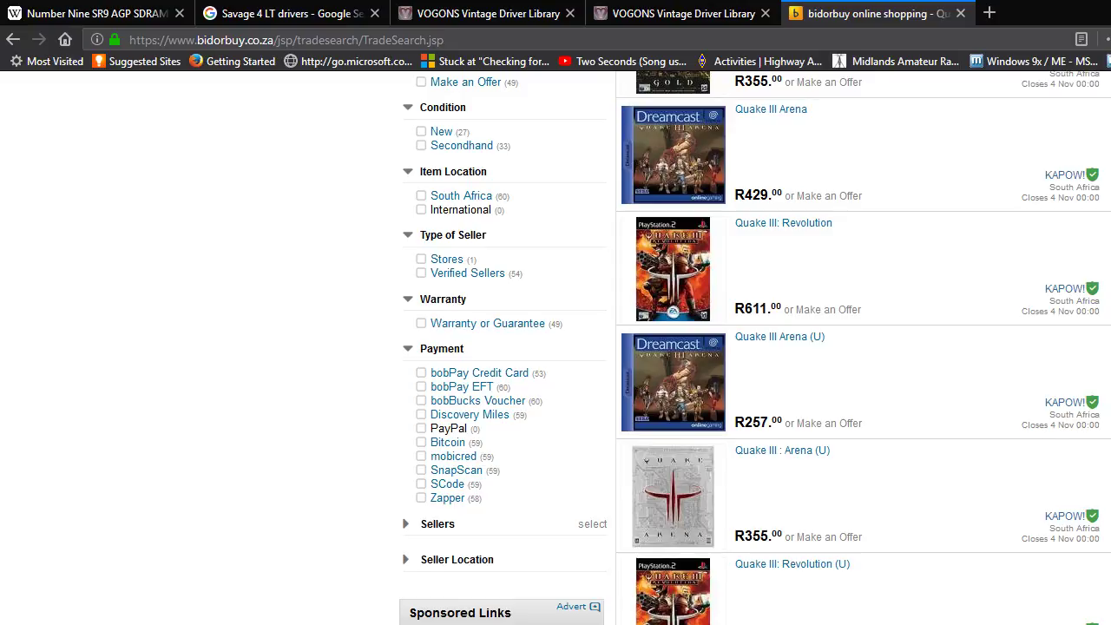
{"action": "scroll", "coordinate": [755, 348], "scroll_direction": "down", "scroll_amount": 5}
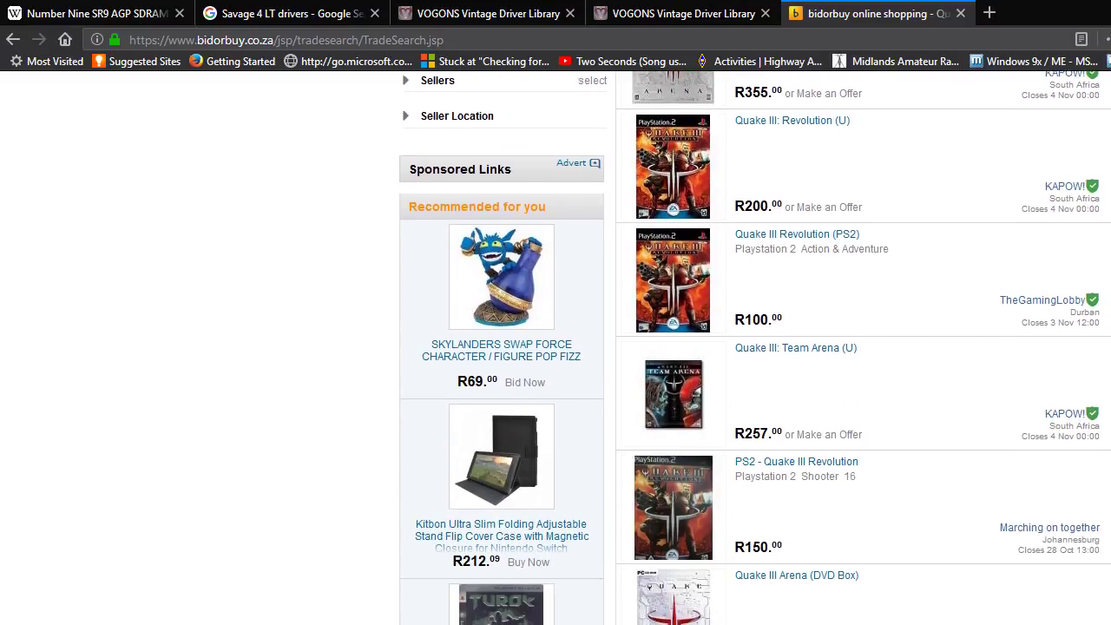
{"action": "scroll", "coordinate": [755, 347], "scroll_direction": "down", "scroll_amount": 4}
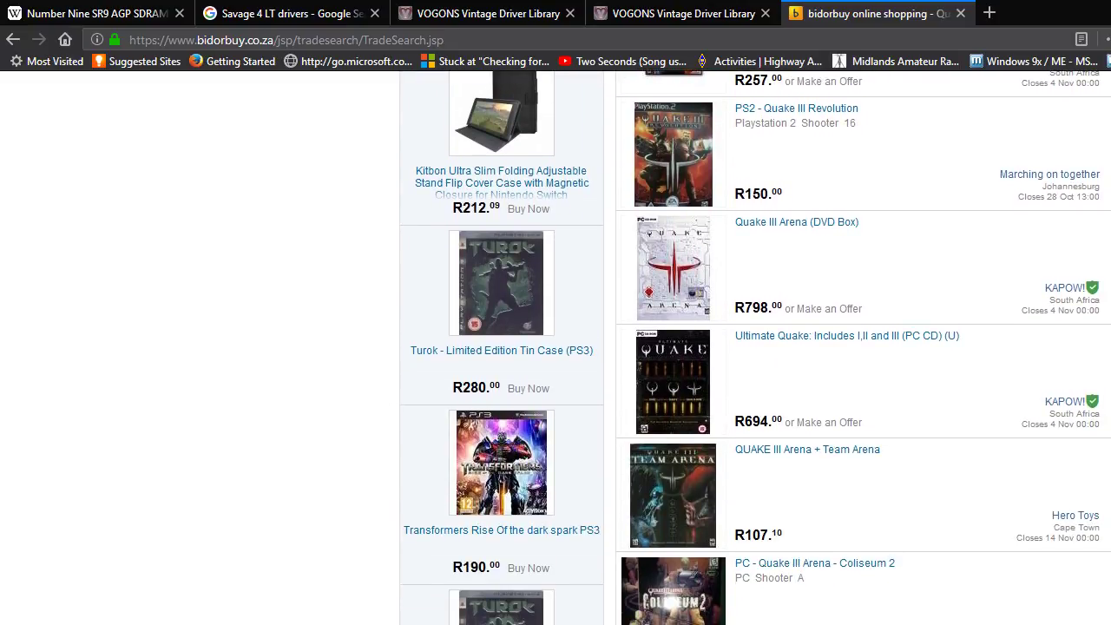
{"action": "scroll", "coordinate": [868, 592], "scroll_direction": "down", "scroll_amount": 5}
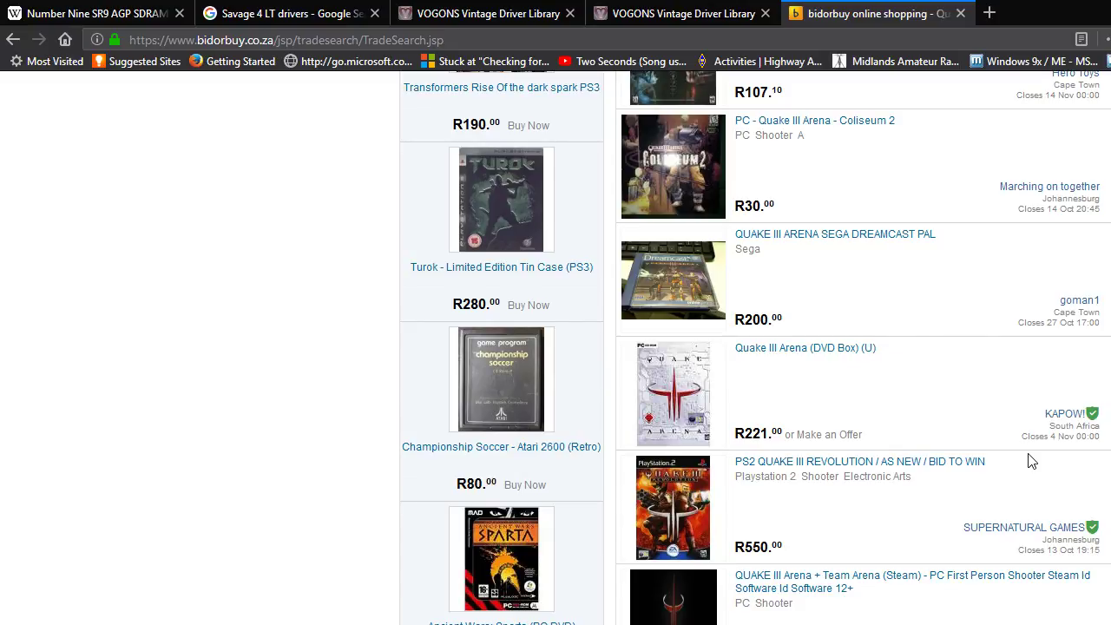
{"action": "scroll", "coordinate": [1038, 448], "scroll_direction": "down", "scroll_amount": 4}
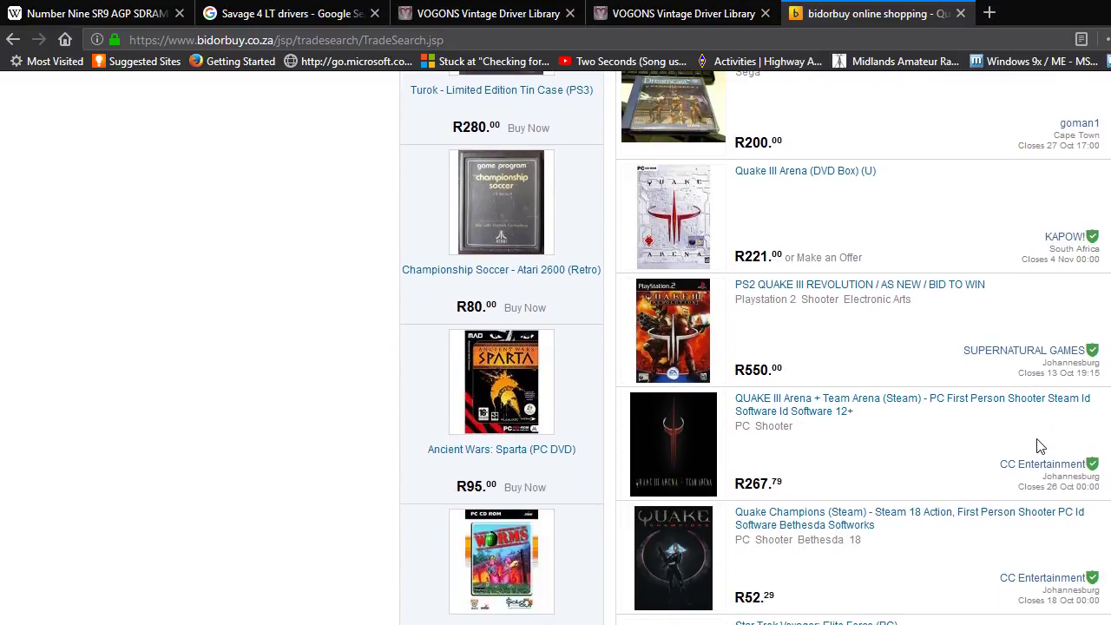
{"action": "scroll", "coordinate": [1038, 448], "scroll_direction": "down", "scroll_amount": 12}
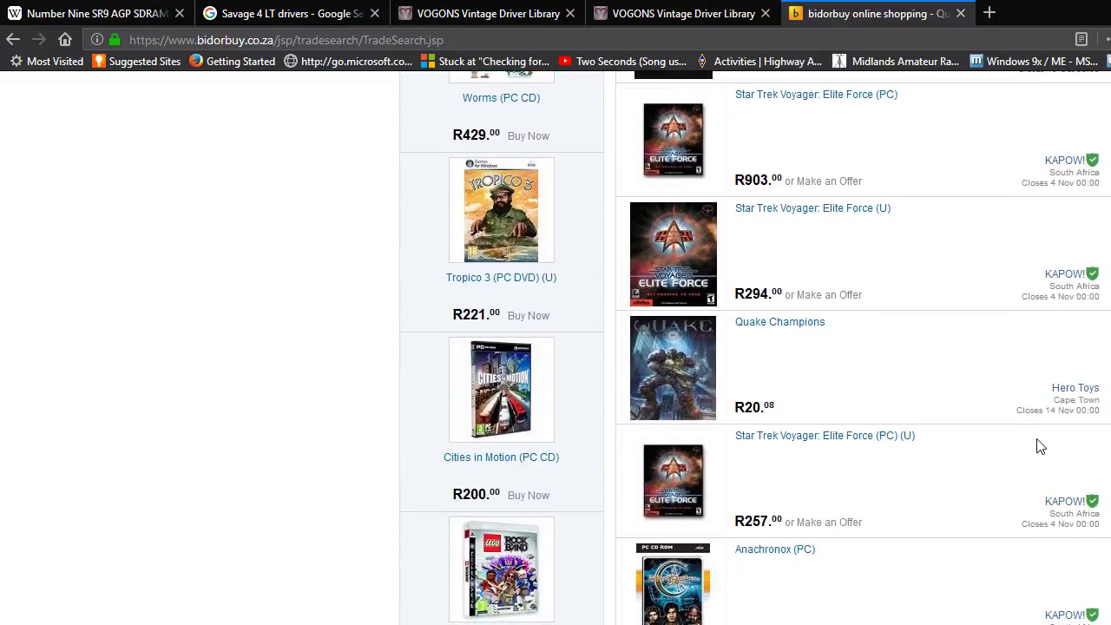
{"action": "scroll", "coordinate": [1038, 448], "scroll_direction": "down", "scroll_amount": 14}
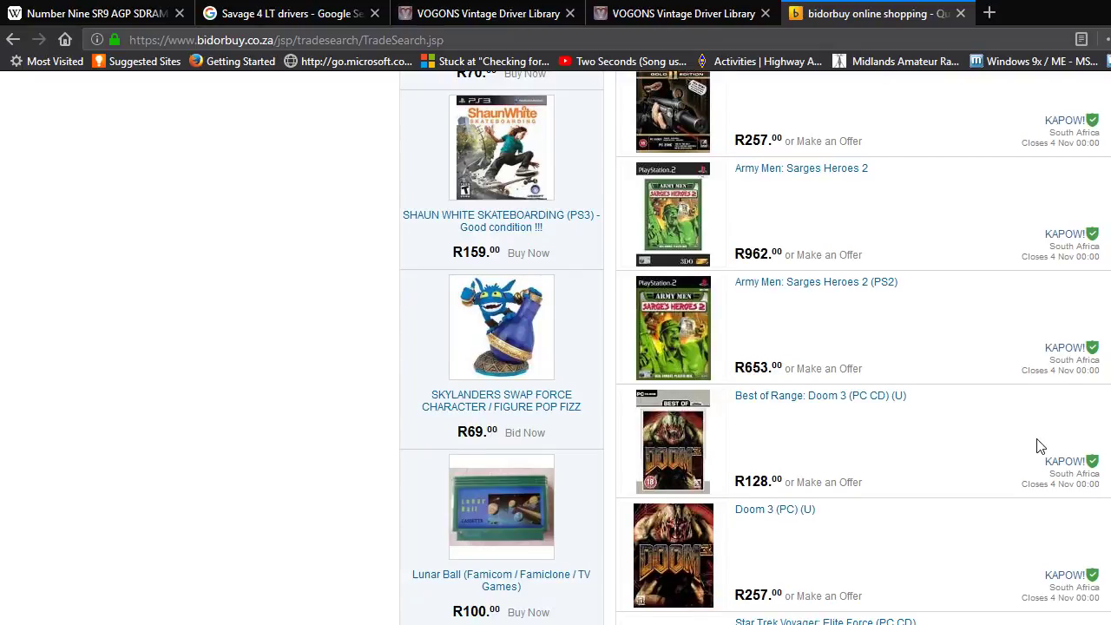
{"action": "scroll", "coordinate": [1040, 447], "scroll_direction": "down", "scroll_amount": 3}
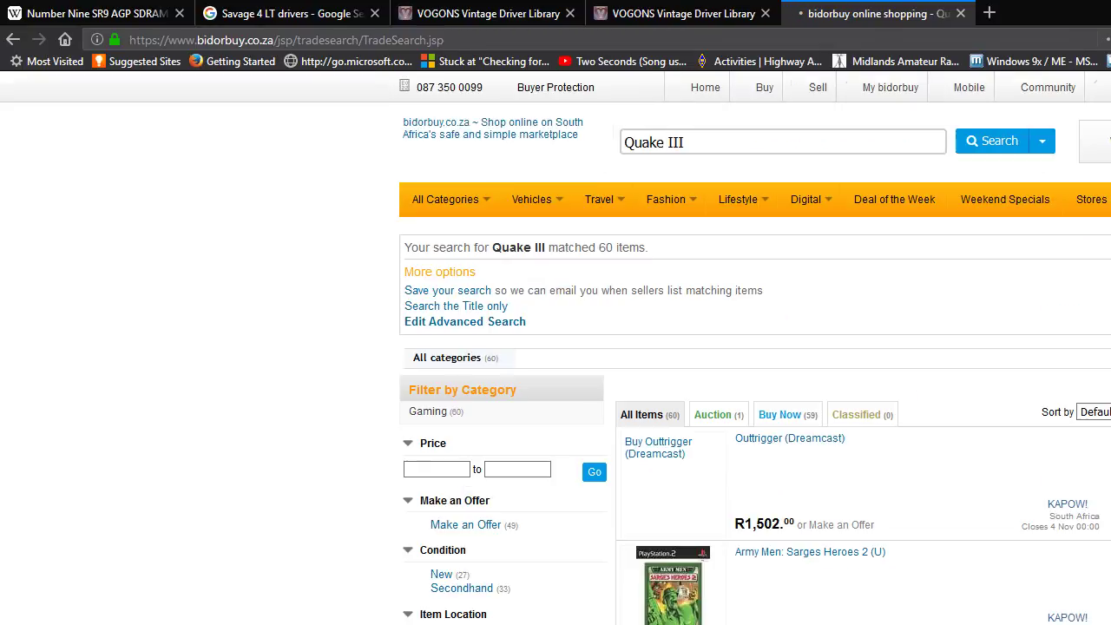
Step: Look through the remaining page of Quake III results for other PC copies
{"action": "scroll", "coordinate": [1093, 591], "scroll_direction": "down", "scroll_amount": 6}
{"action": "scroll", "coordinate": [1093, 591], "scroll_direction": "down", "scroll_amount": 10}
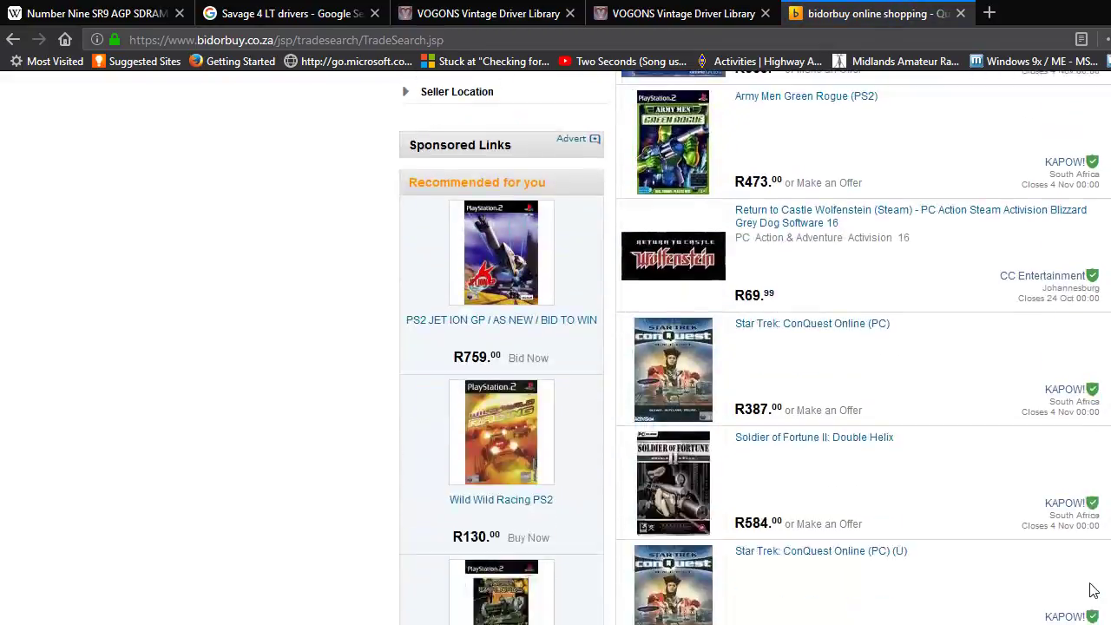
{"action": "scroll", "coordinate": [1094, 591], "scroll_direction": "down", "scroll_amount": 4}
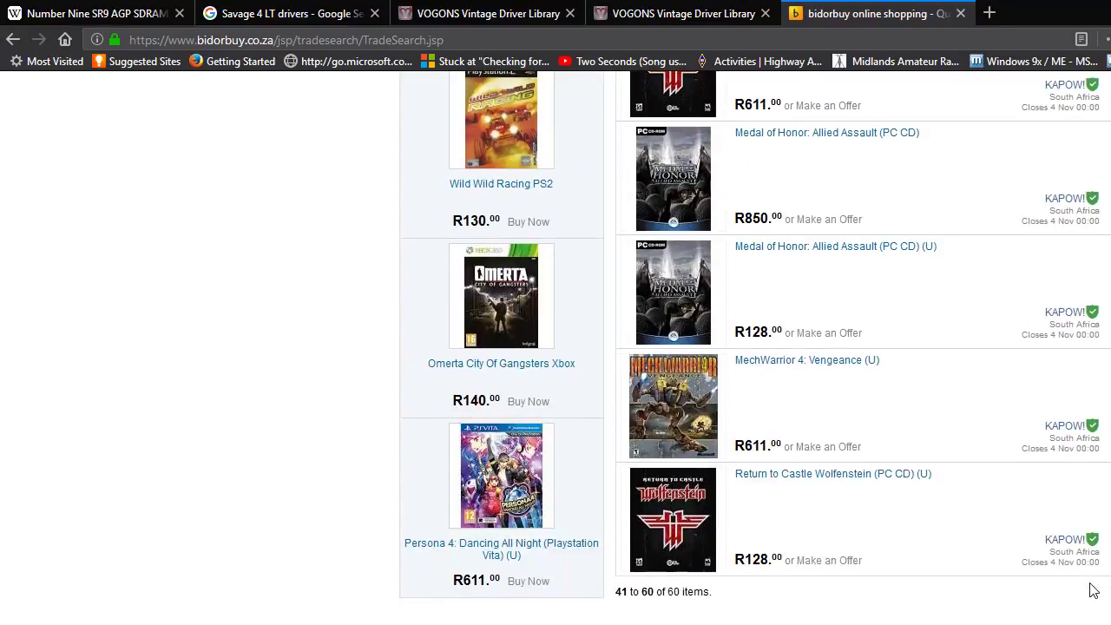
{"action": "scroll", "coordinate": [1094, 591], "scroll_direction": "up", "scroll_amount": 20}
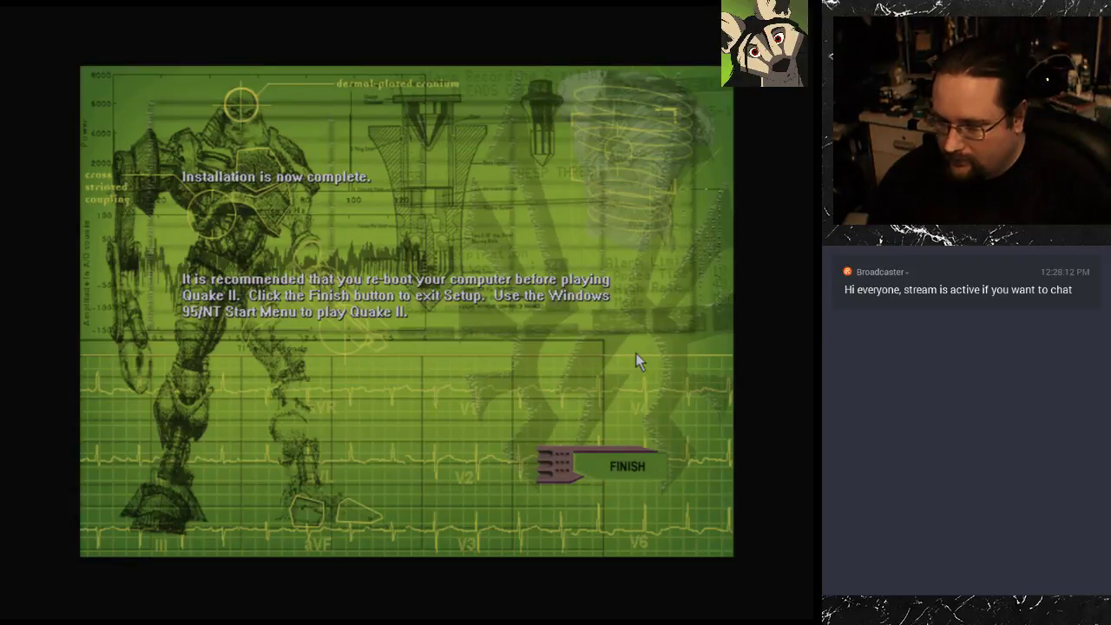
Step: Exit the completed Quake II setup and open the readme1st file from the disc's Install\patch folder
{"action": "left_click", "coordinate": [628, 465]}
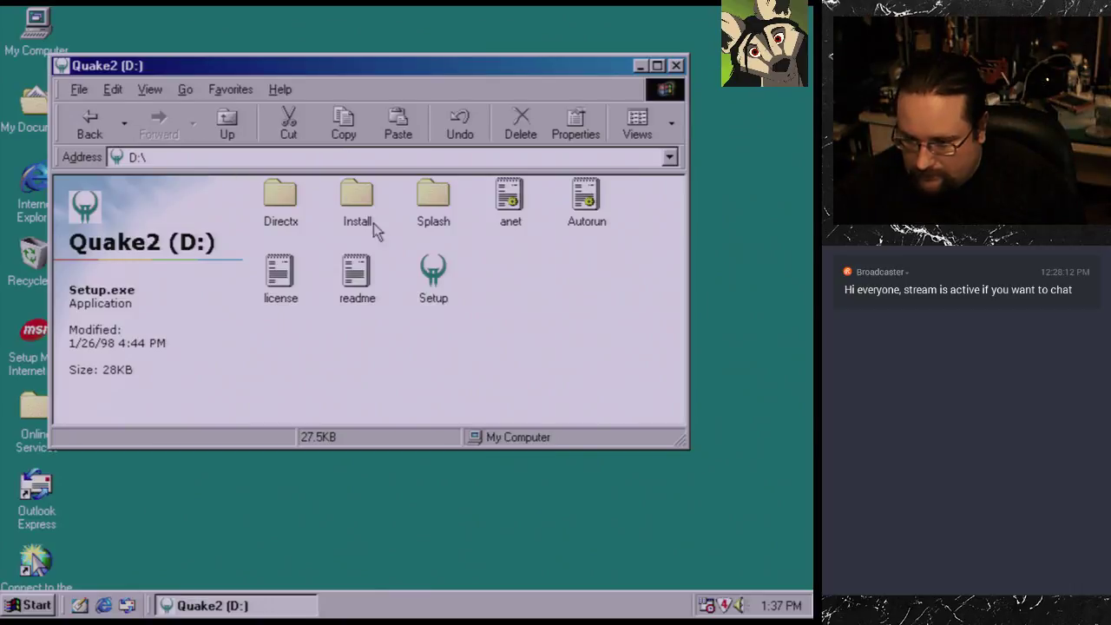
{"action": "double_click", "coordinate": [373, 223]}
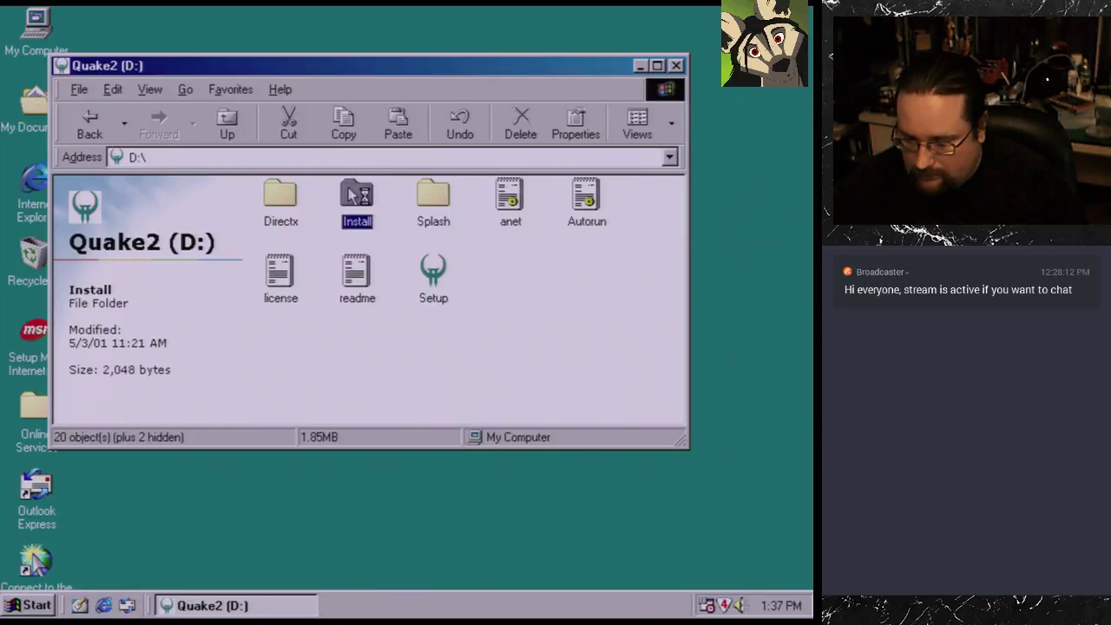
{"action": "double_click", "coordinate": [357, 204]}
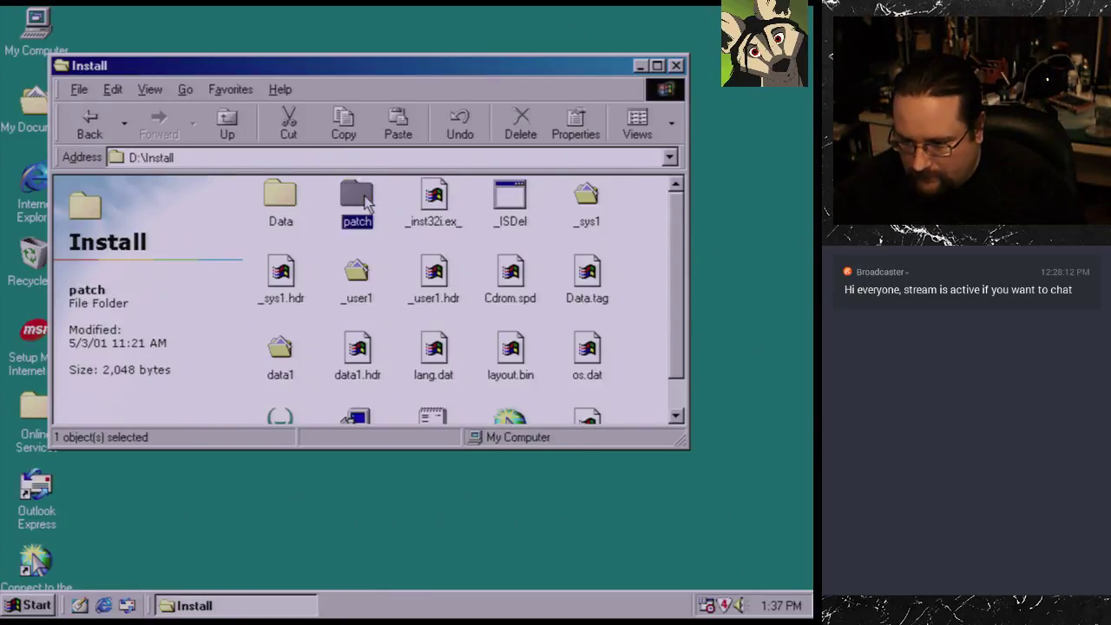
{"action": "double_click", "coordinate": [363, 200]}
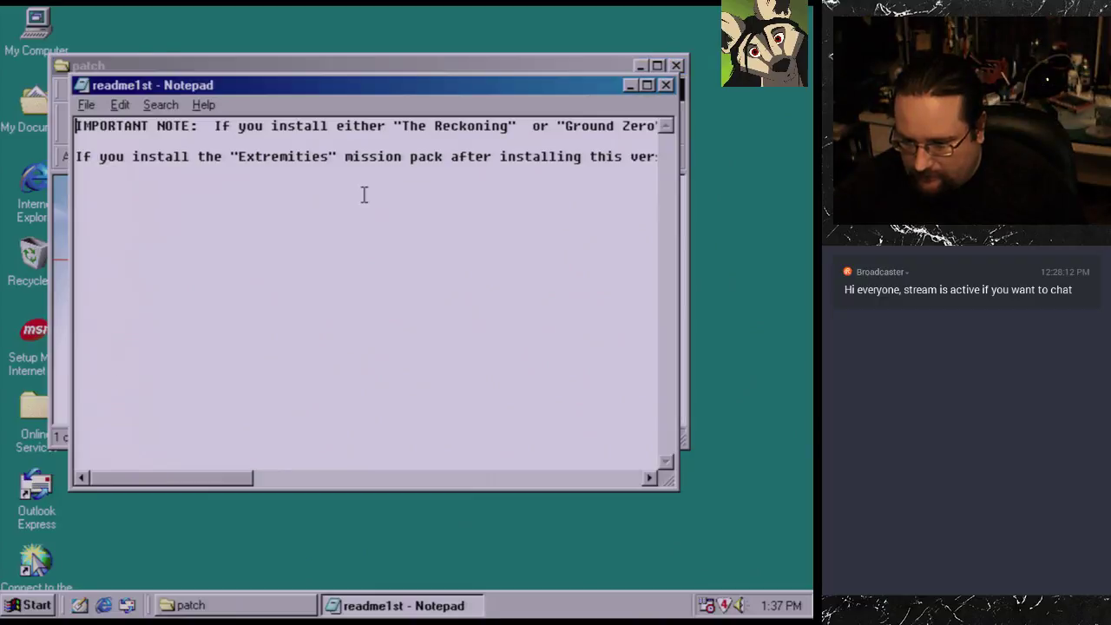
Step: Read the full lines of the readme1st note in a maximized window, and close the note and the patch folder
{"action": "double_click", "coordinate": [453, 91]}
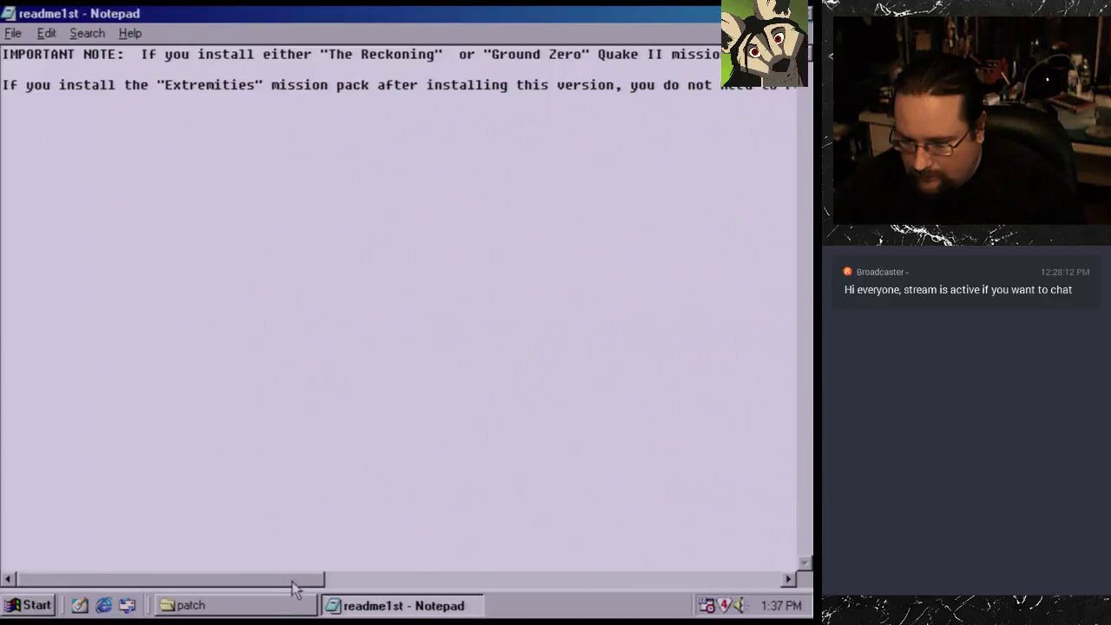
{"action": "left_click_drag", "start_coordinate": [294, 585], "coordinate": [737, 557]}
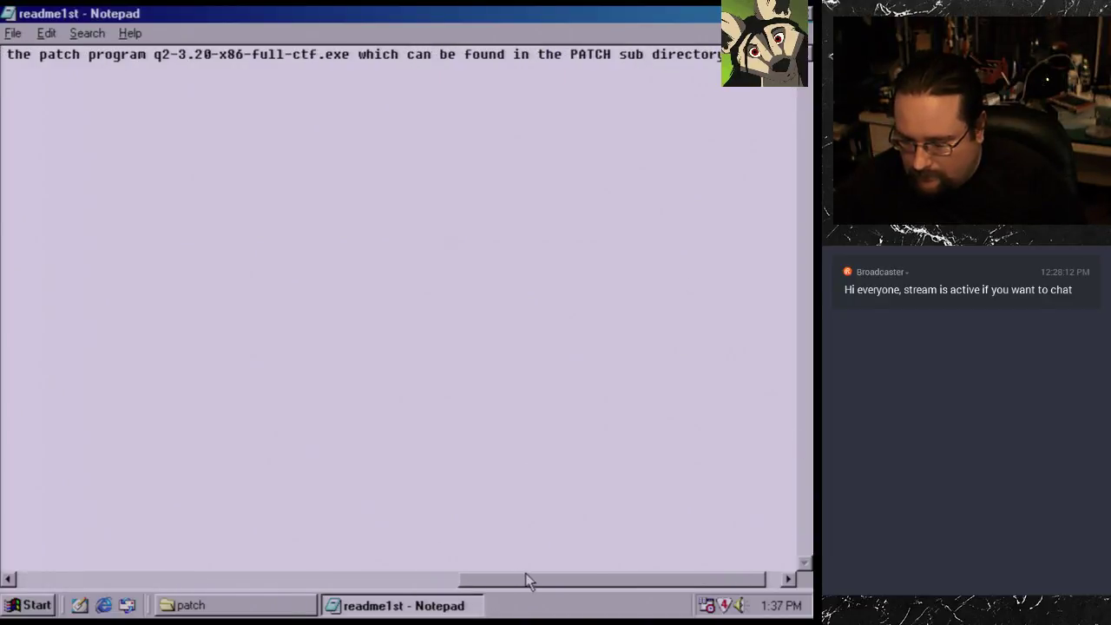
{"action": "left_click_drag", "start_coordinate": [529, 573], "coordinate": [74, 568]}
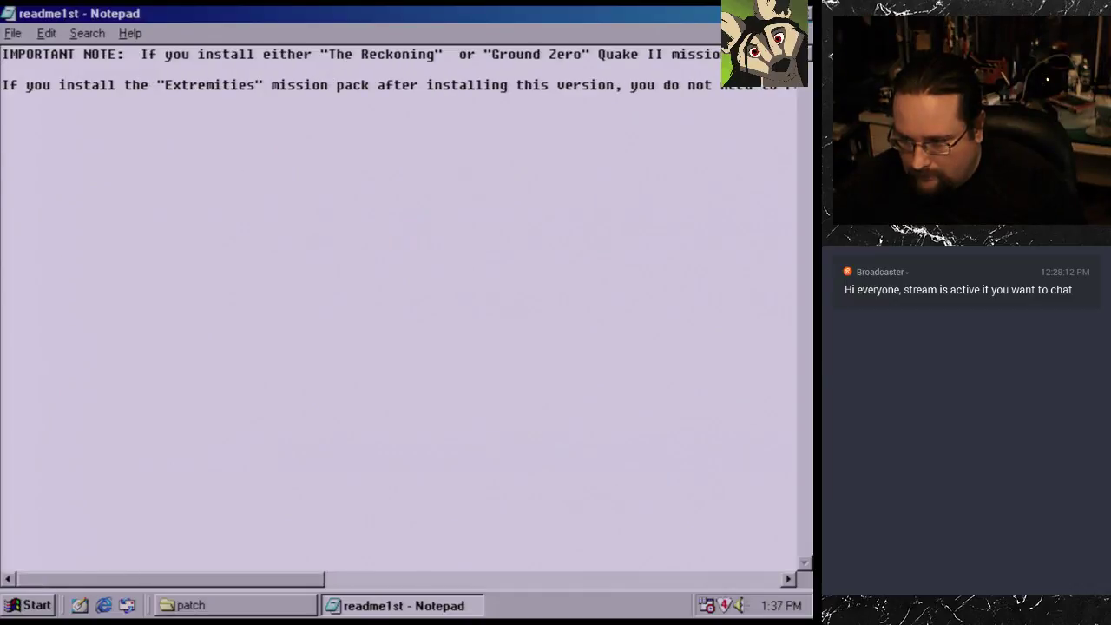
{"action": "left_click", "coordinate": [803, 14]}
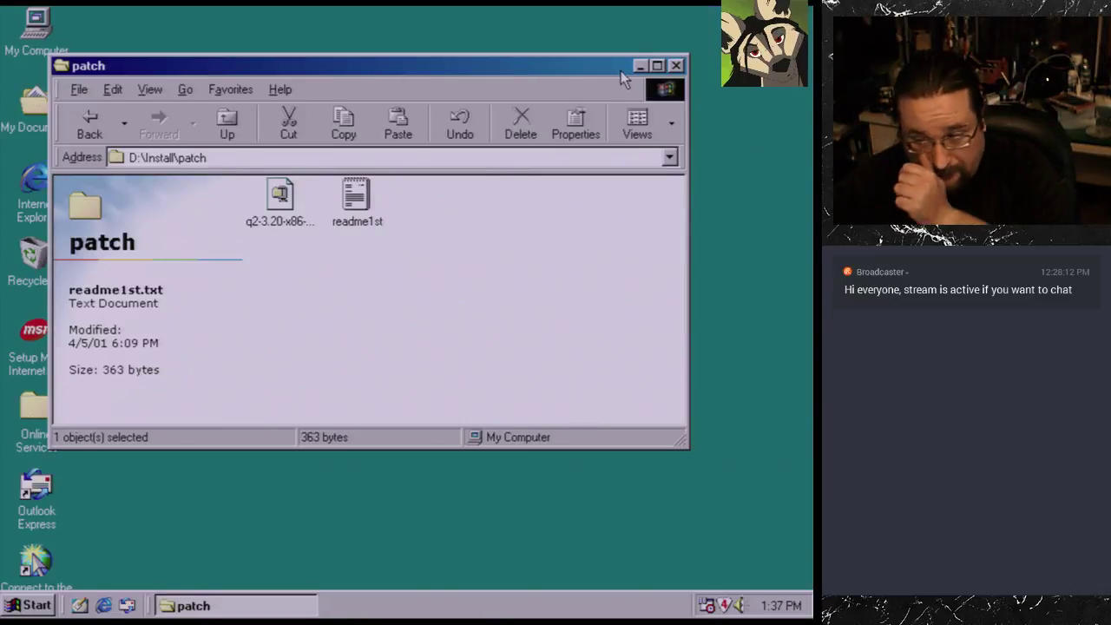
{"action": "left_click", "coordinate": [675, 65]}
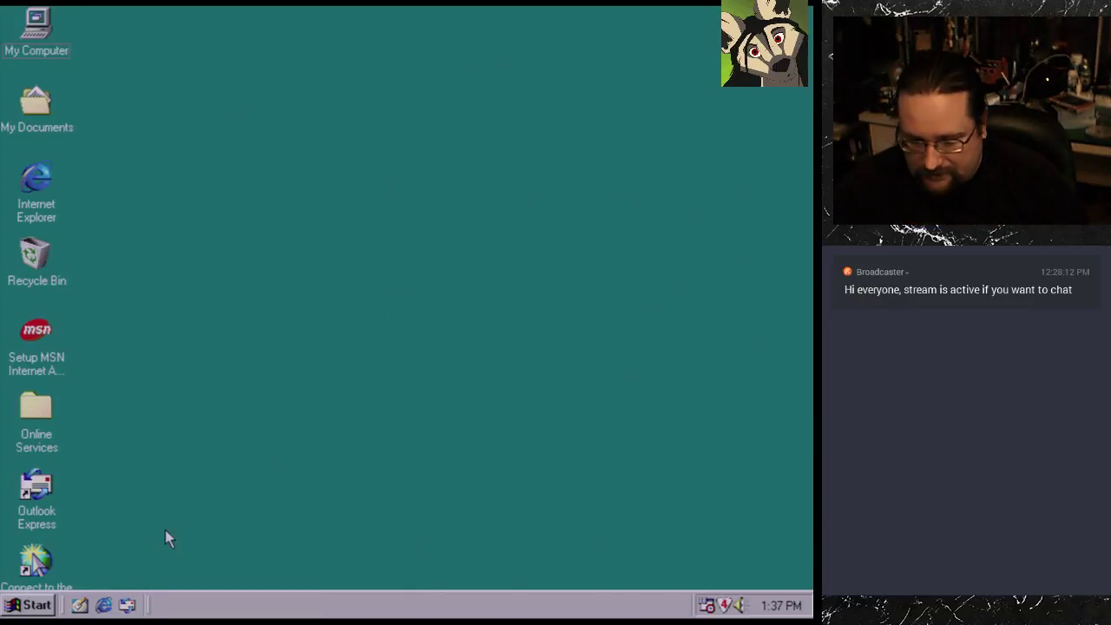
Step: Change the desktop resolution to 1024 by 768 pixels in the display properties and keep the new setting
{"action": "right_click", "coordinate": [299, 486]}
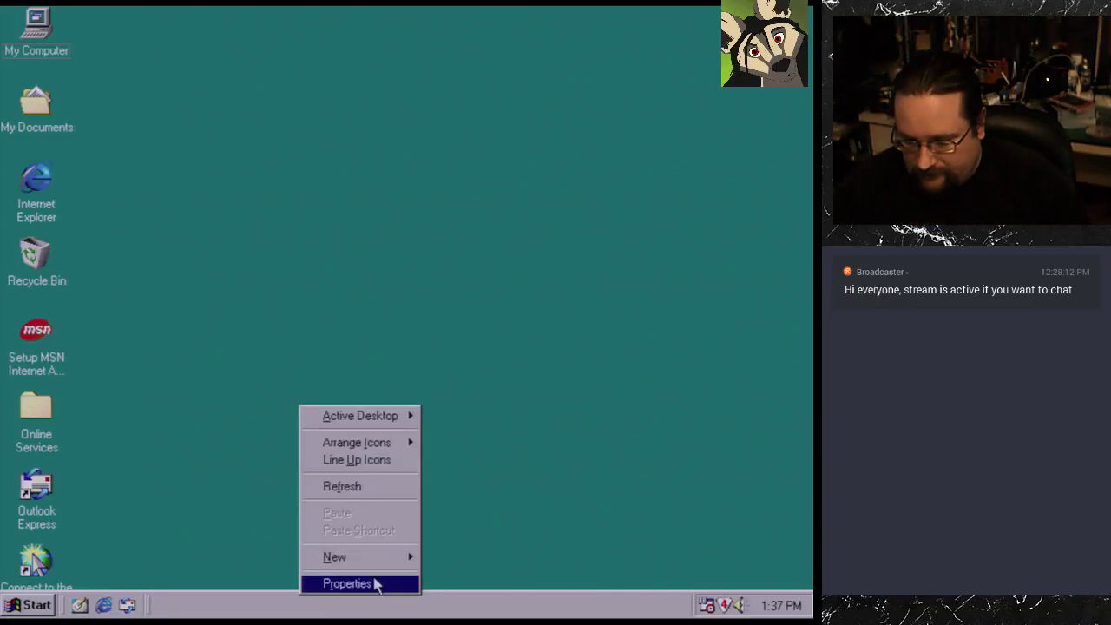
{"action": "left_click", "coordinate": [375, 582]}
{"action": "left_click", "coordinate": [435, 136]}
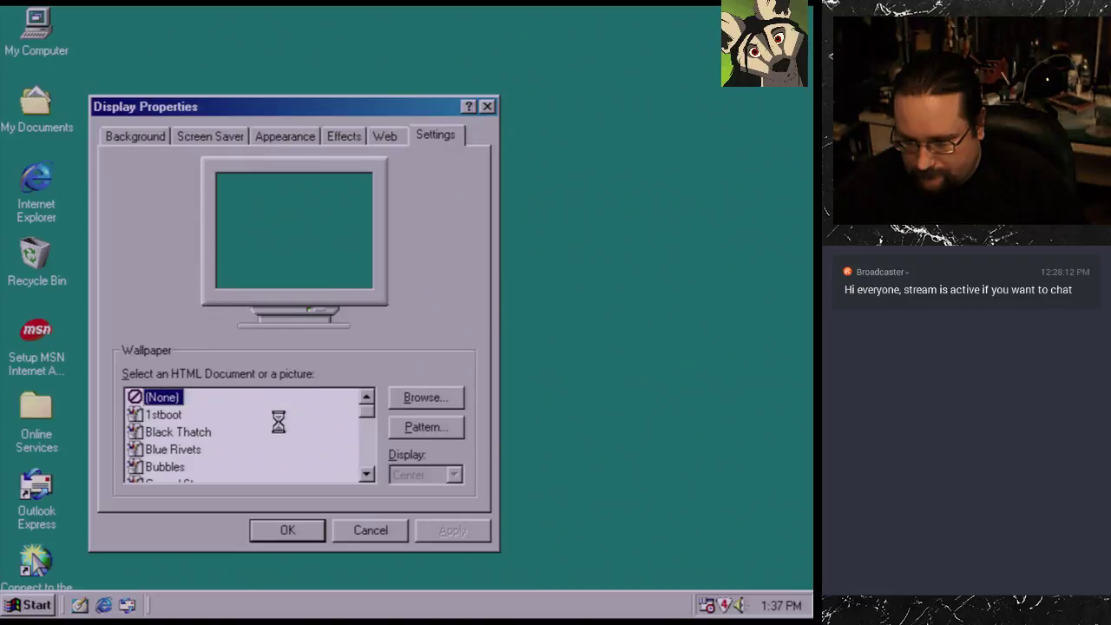
{"action": "left_click_drag", "start_coordinate": [366, 429], "coordinate": [385, 430]}
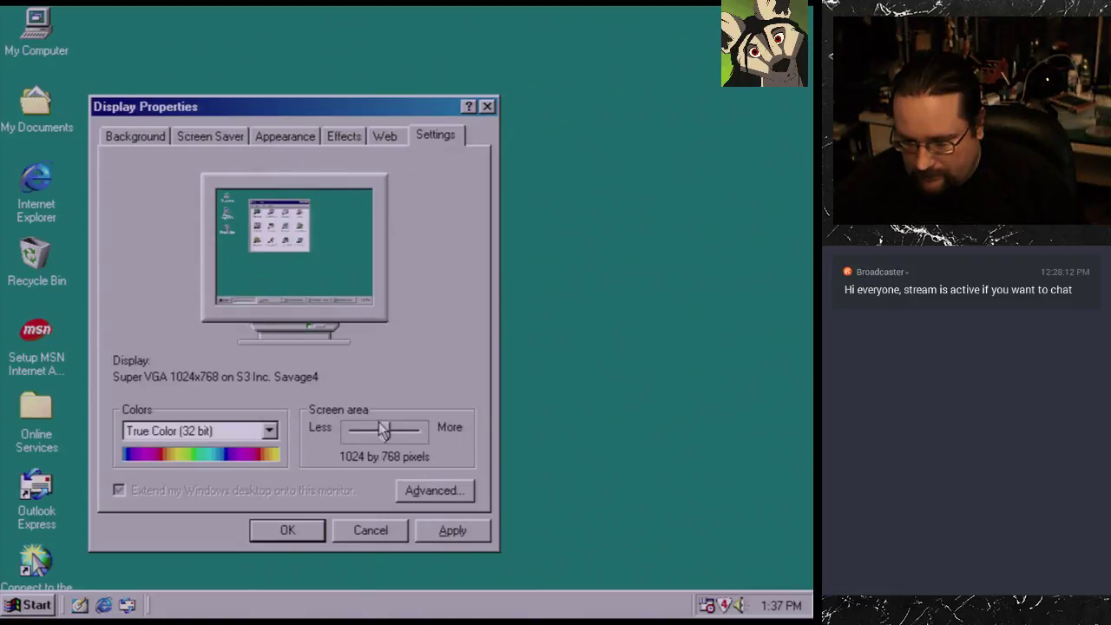
{"action": "left_click", "coordinate": [459, 520]}
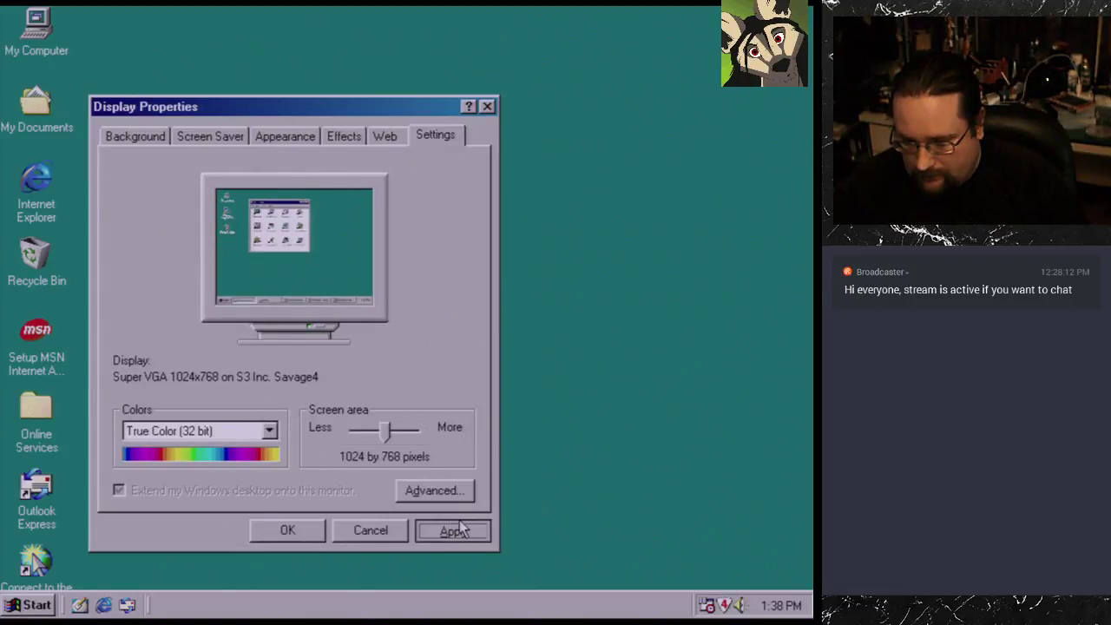
{"action": "left_click", "coordinate": [368, 356]}
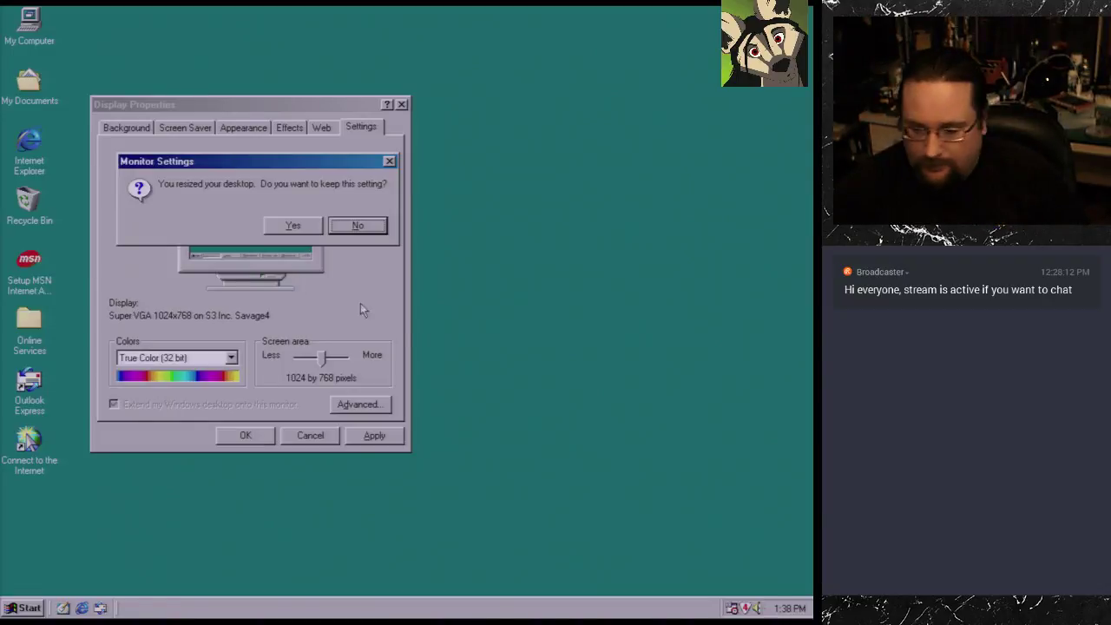
{"action": "left_click", "coordinate": [293, 225]}
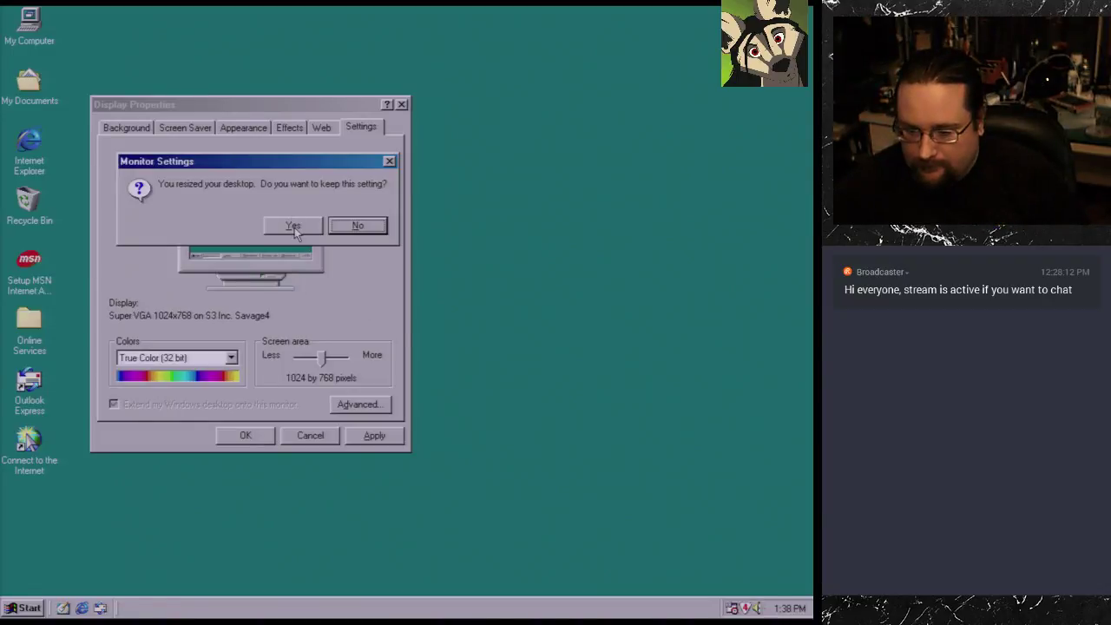
Step: Set the S3 Savage4 adapter's refresh rate to Adapter default, keep the change, and close the display properties
{"action": "left_click", "coordinate": [358, 408]}
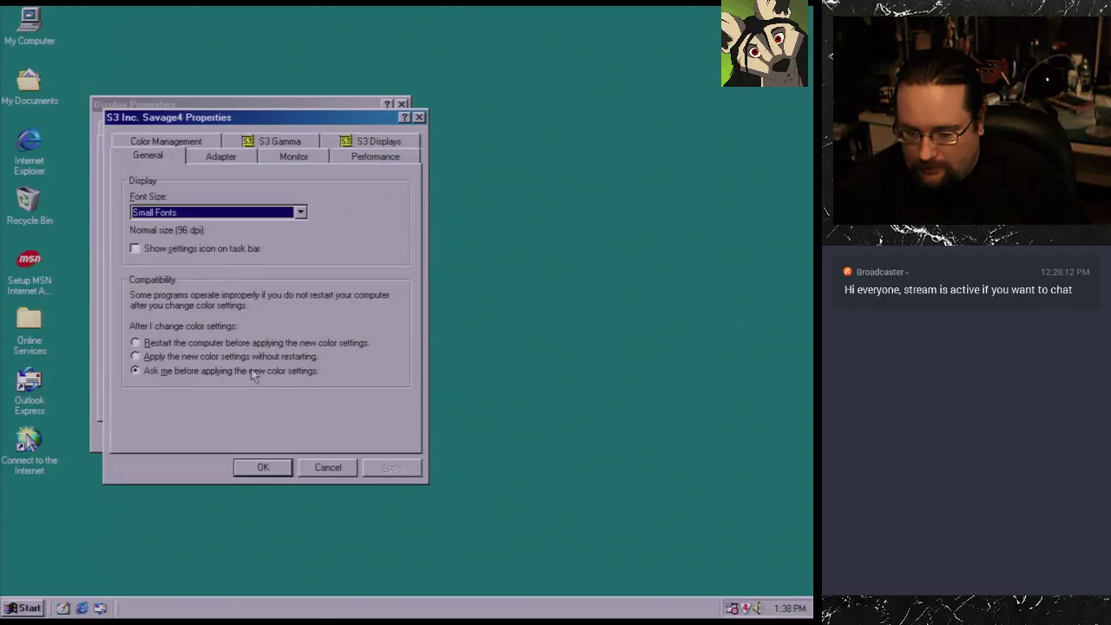
{"action": "left_click", "coordinate": [218, 161]}
{"action": "left_click", "coordinate": [209, 364]}
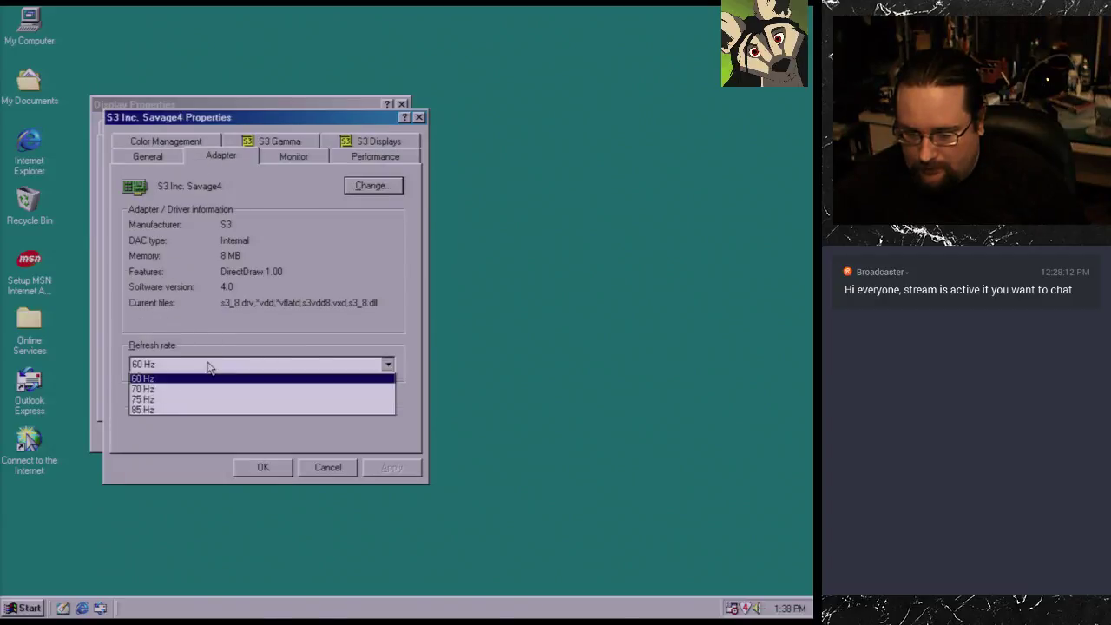
{"action": "left_click", "coordinate": [208, 377]}
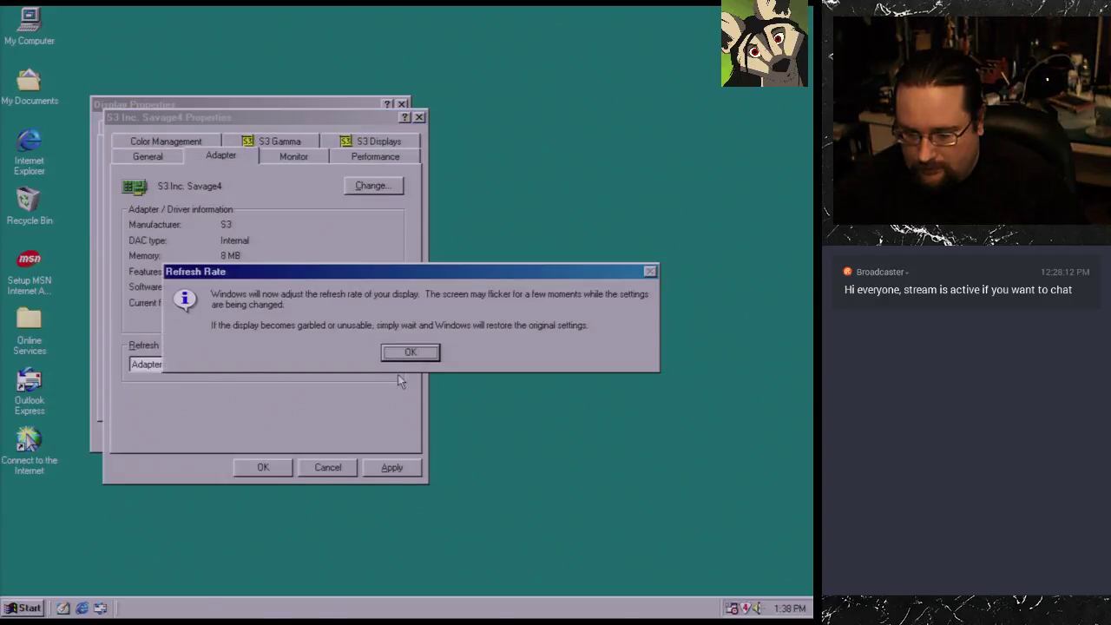
{"action": "left_click", "coordinate": [410, 350]}
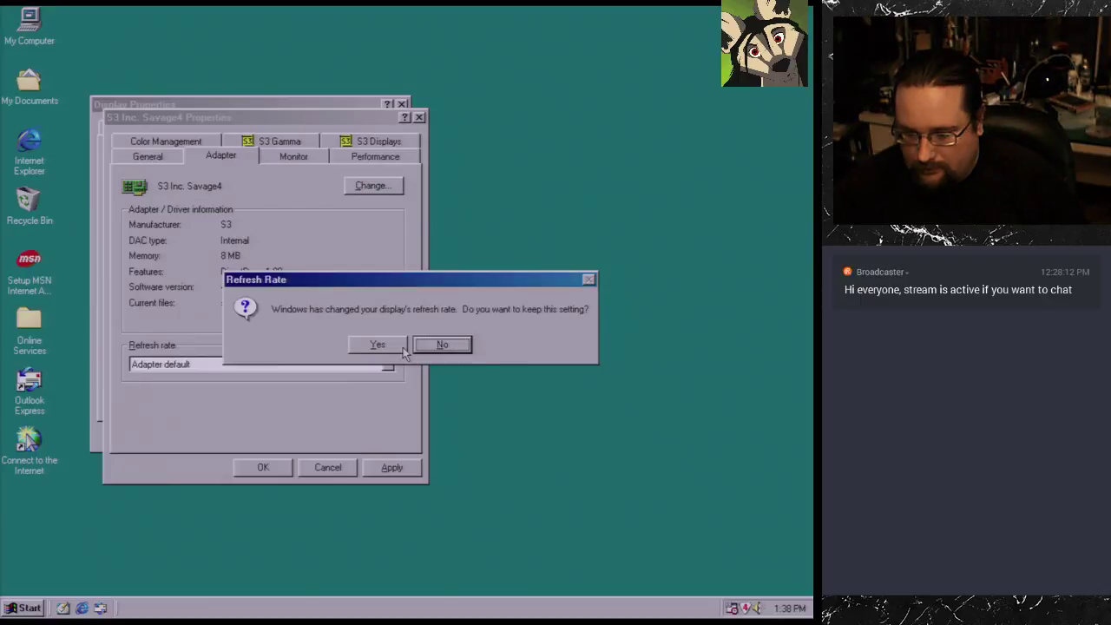
{"action": "left_click", "coordinate": [397, 345]}
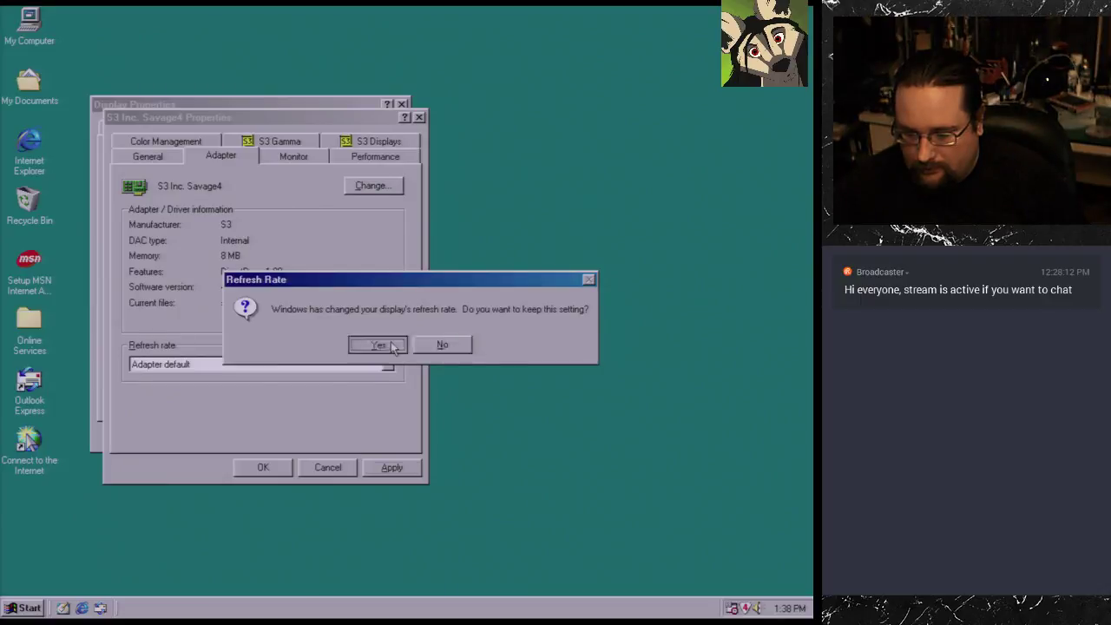
{"action": "left_click", "coordinate": [276, 473]}
{"action": "left_click", "coordinate": [243, 432]}
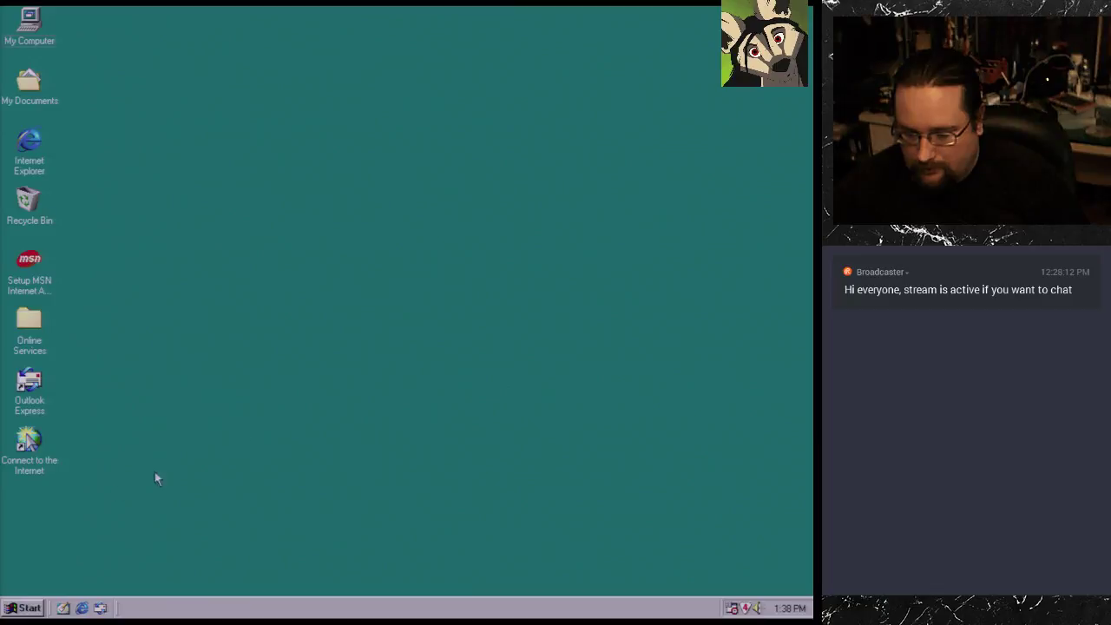
Step: Launch the regular version of Quake II from the installed programs
{"action": "left_click", "coordinate": [26, 611]}
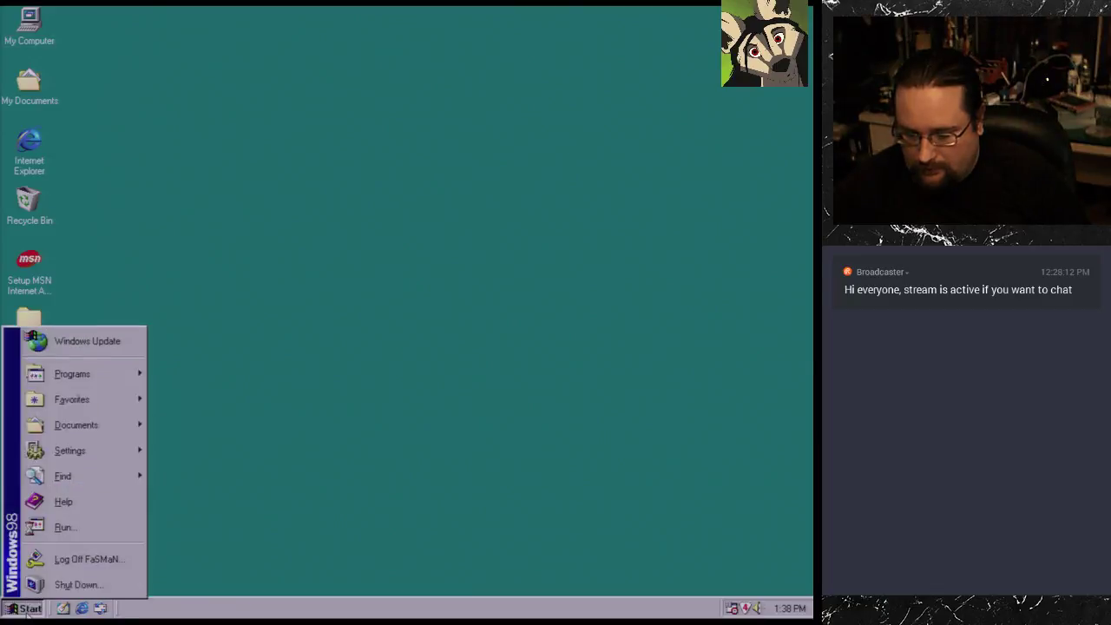
{"action": "mouse_move", "coordinate": [122, 373]}
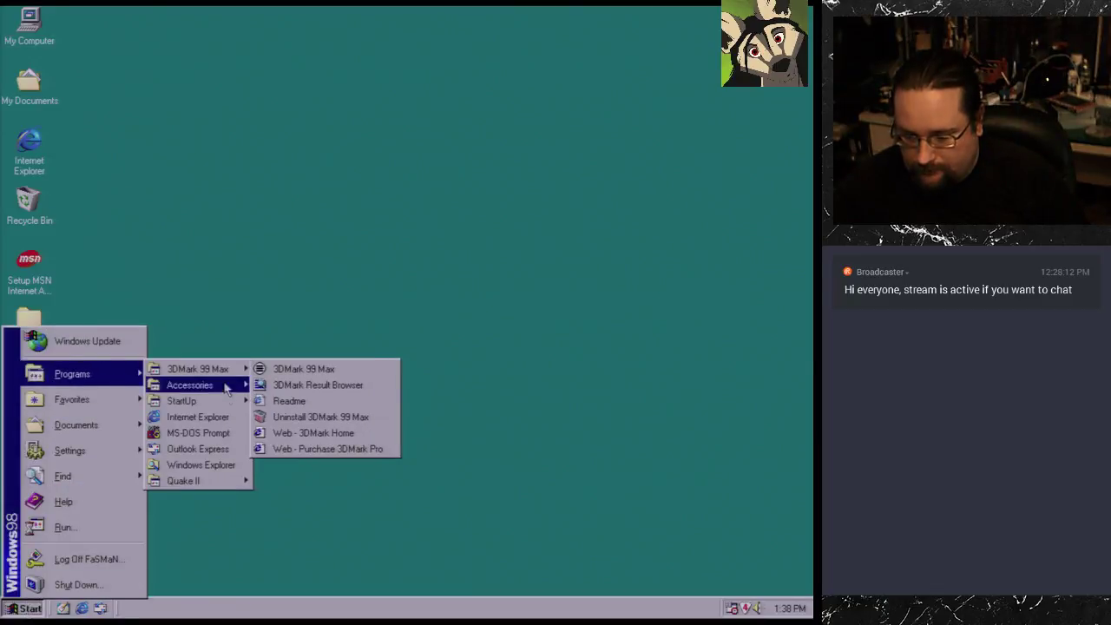
{"action": "mouse_move", "coordinate": [227, 484]}
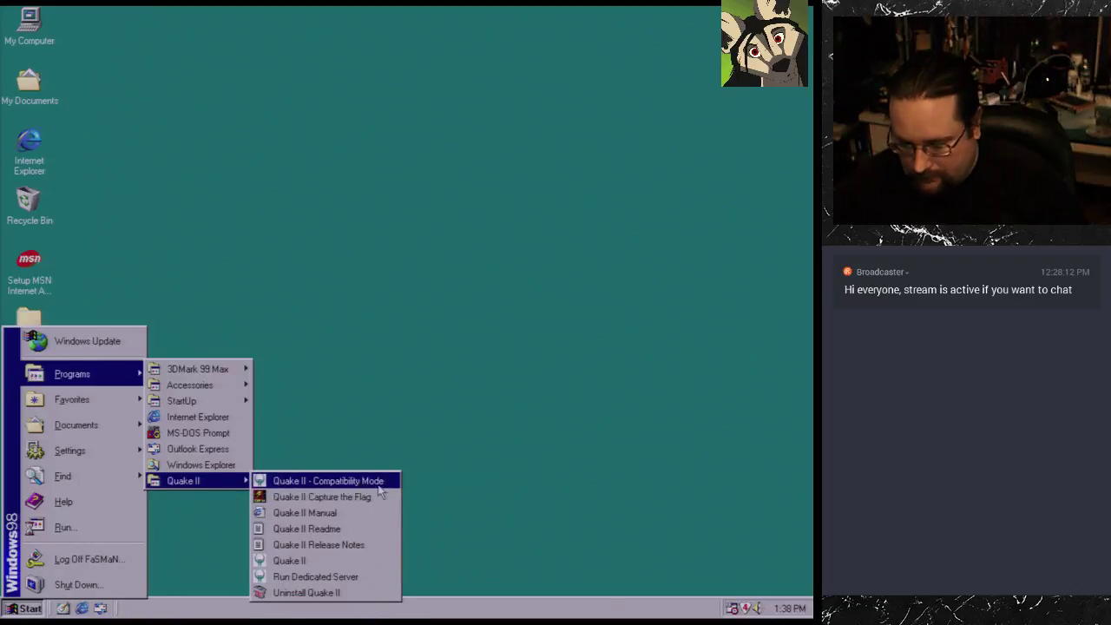
{"action": "left_click", "coordinate": [373, 562]}
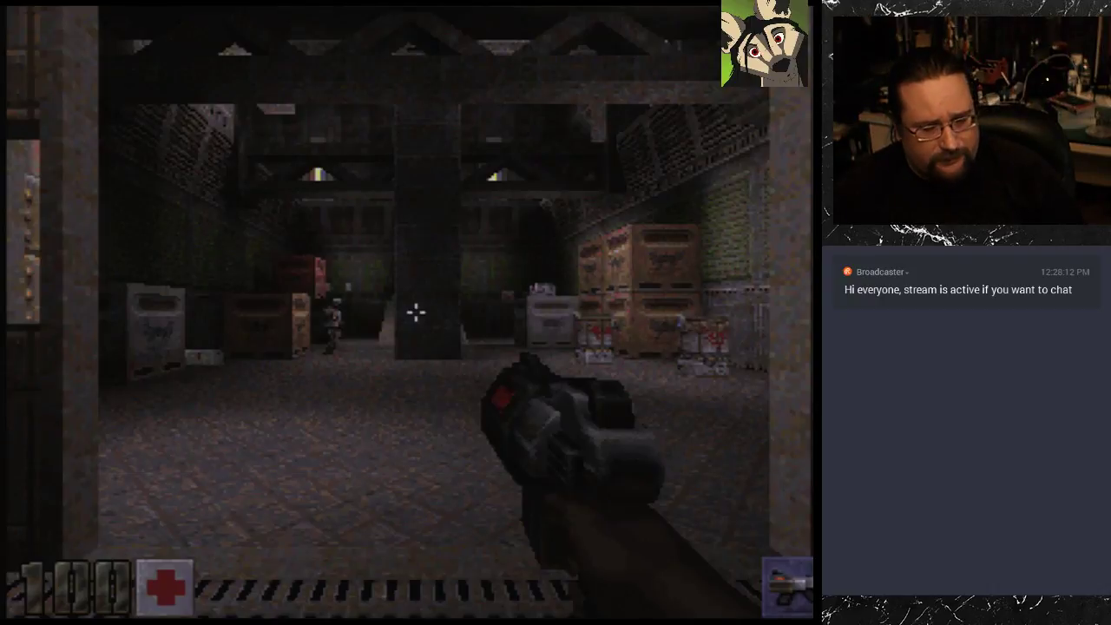
Step: Switch to the shotgun and shoot at the enemy soldiers in the crate-filled hall
{"action": "key", "text": "2"}
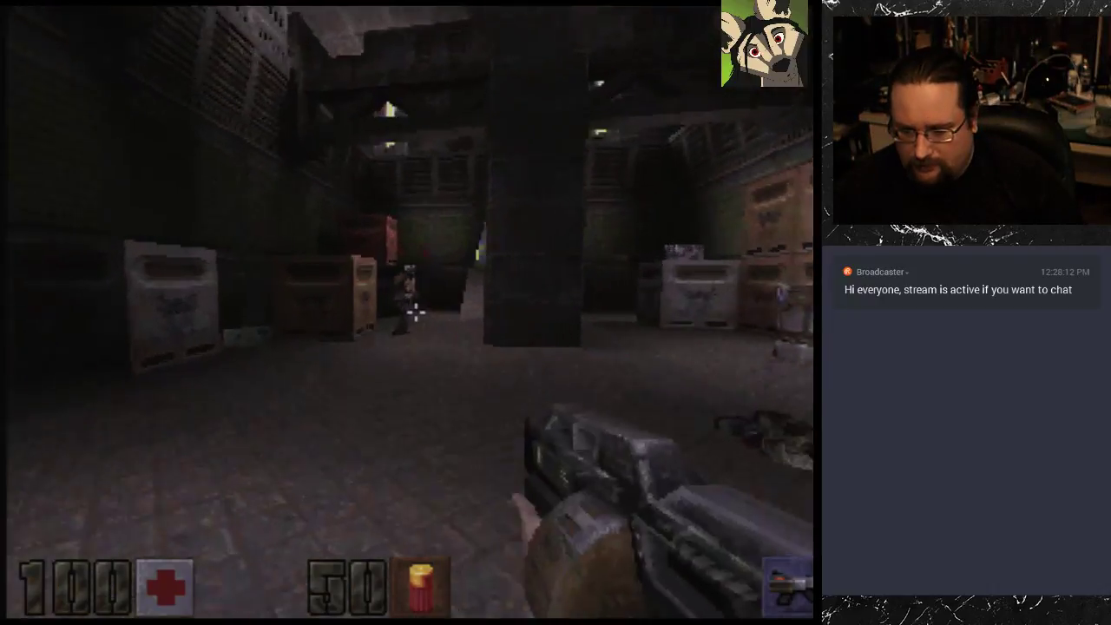
{"action": "left_click", "coordinate": [416, 312]}
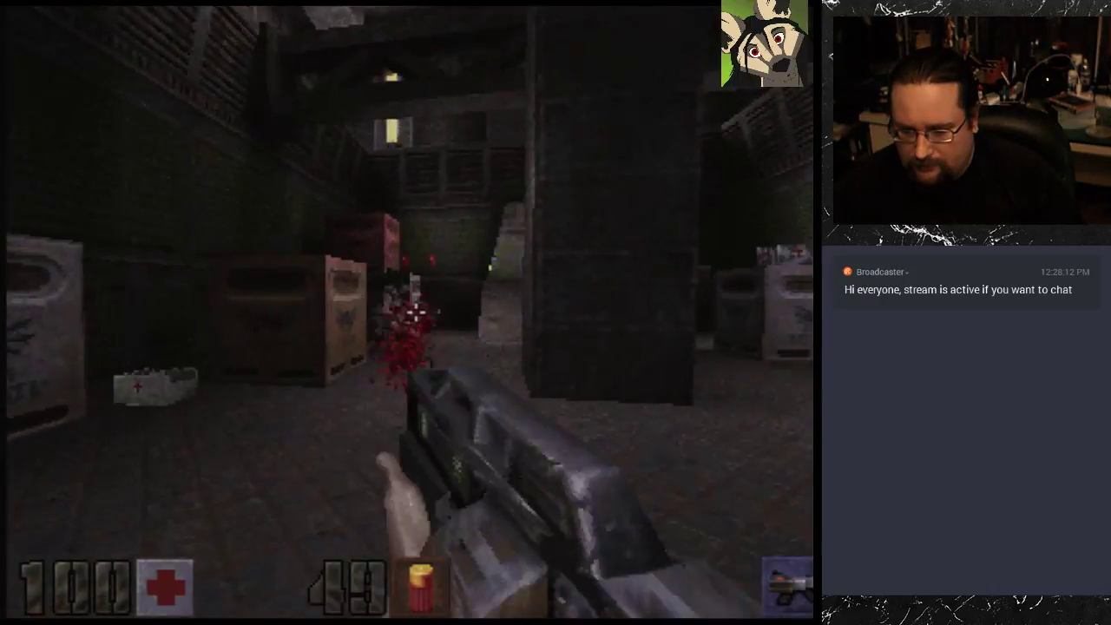
{"action": "left_click", "coordinate": [416, 312]}
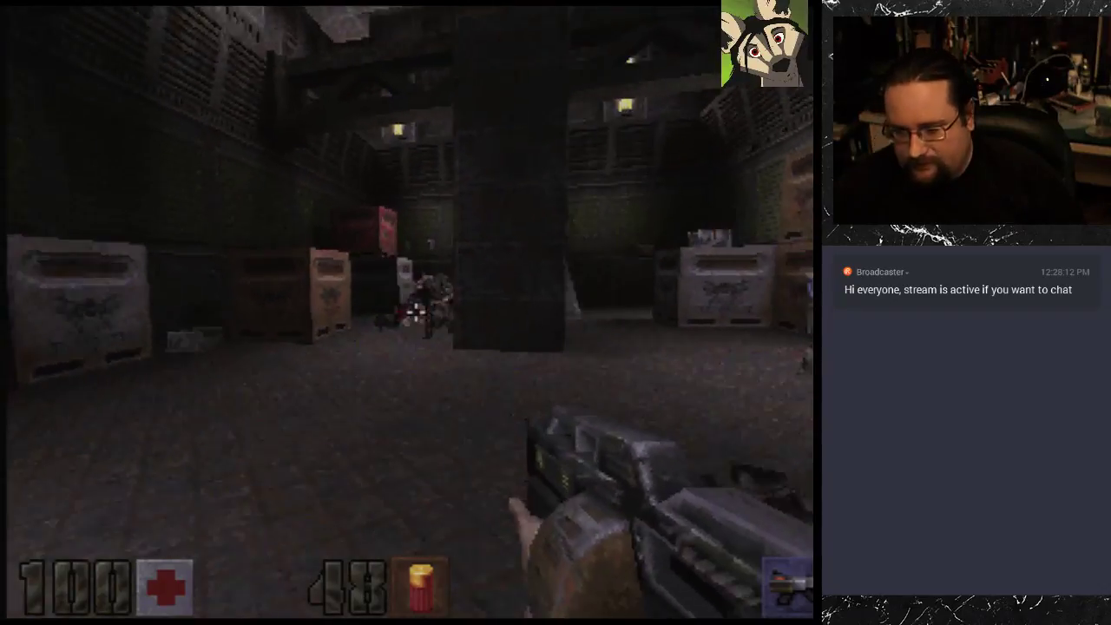
{"action": "left_click", "coordinate": [415, 312]}
{"action": "left_click", "coordinate": [416, 312]}
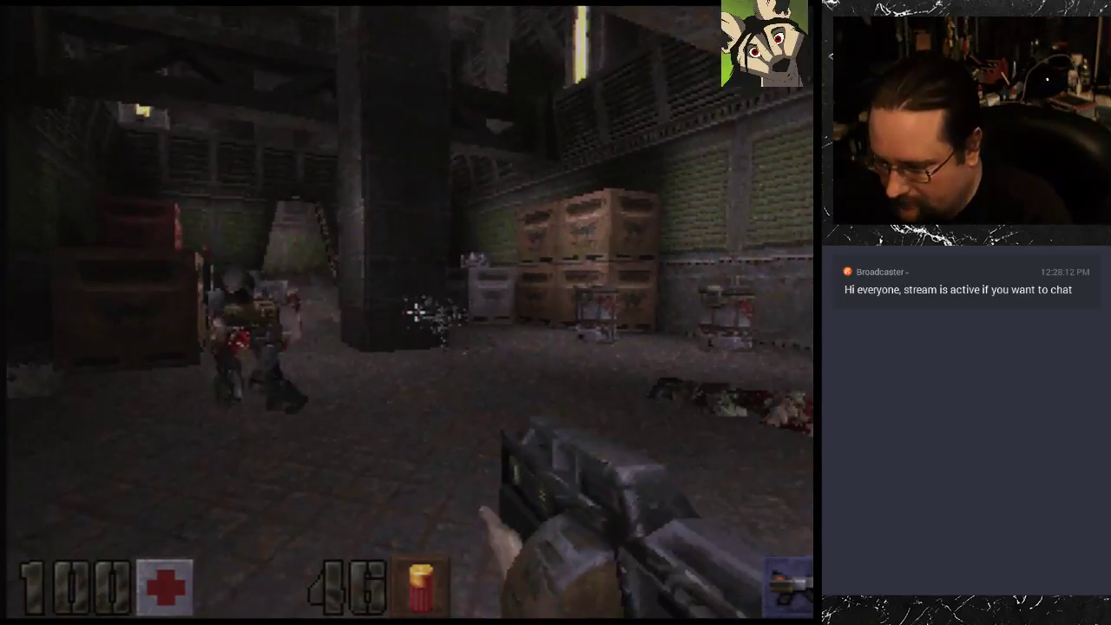
Step: Pause the game and examine the sound settings in its options
{"action": "key", "text": "Escape"}
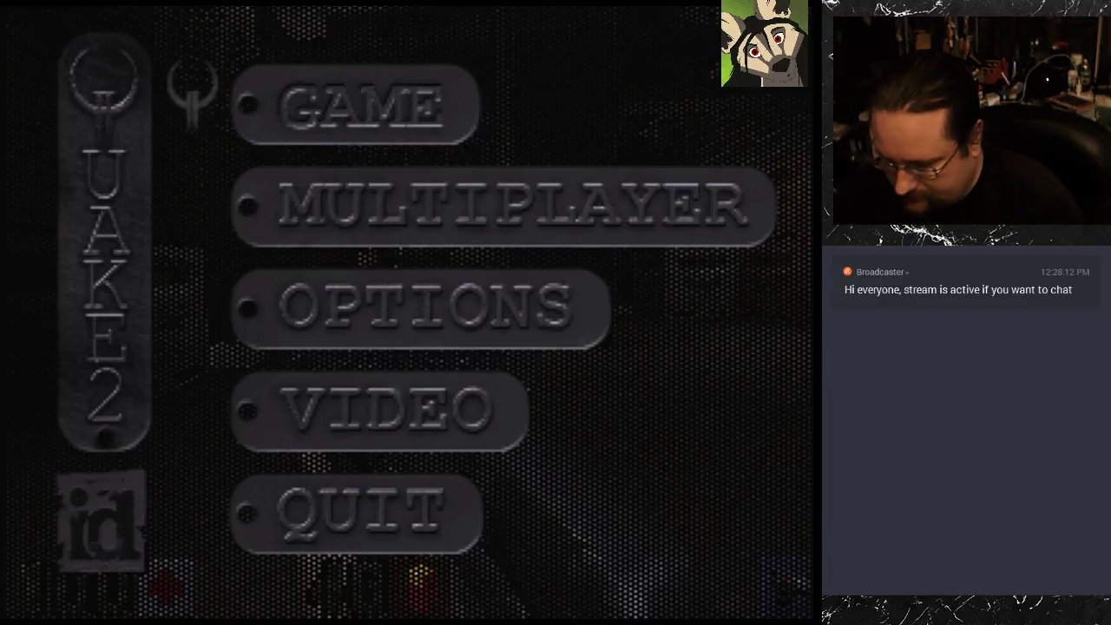
{"action": "key", "text": "Down"}
{"action": "key", "text": "Down"}
{"action": "key", "text": "Return"}
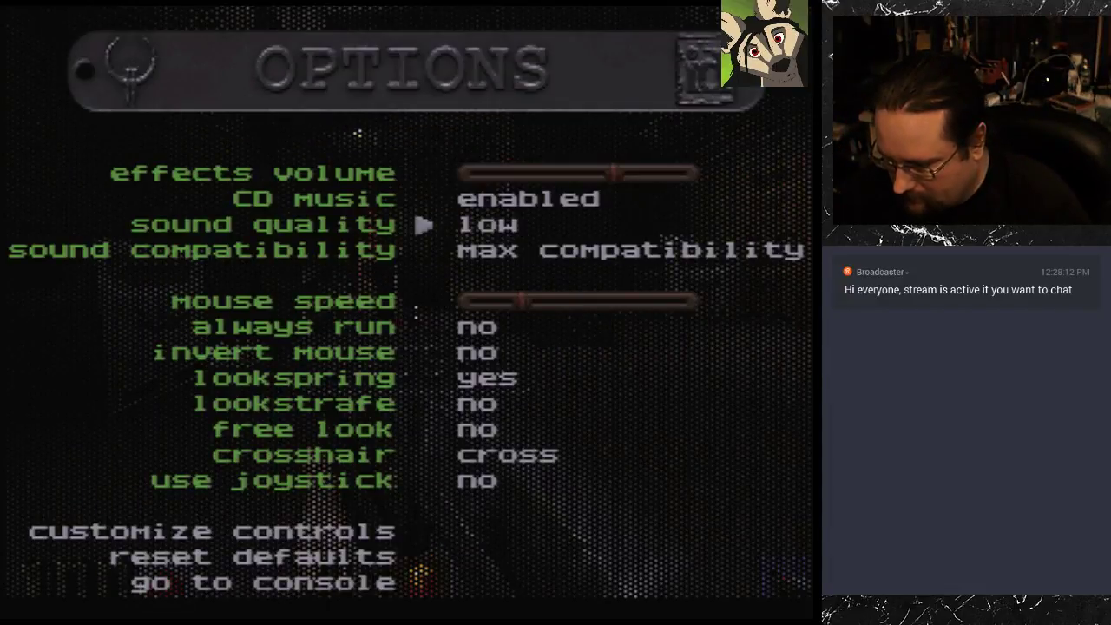
{"action": "key", "text": "Down"}
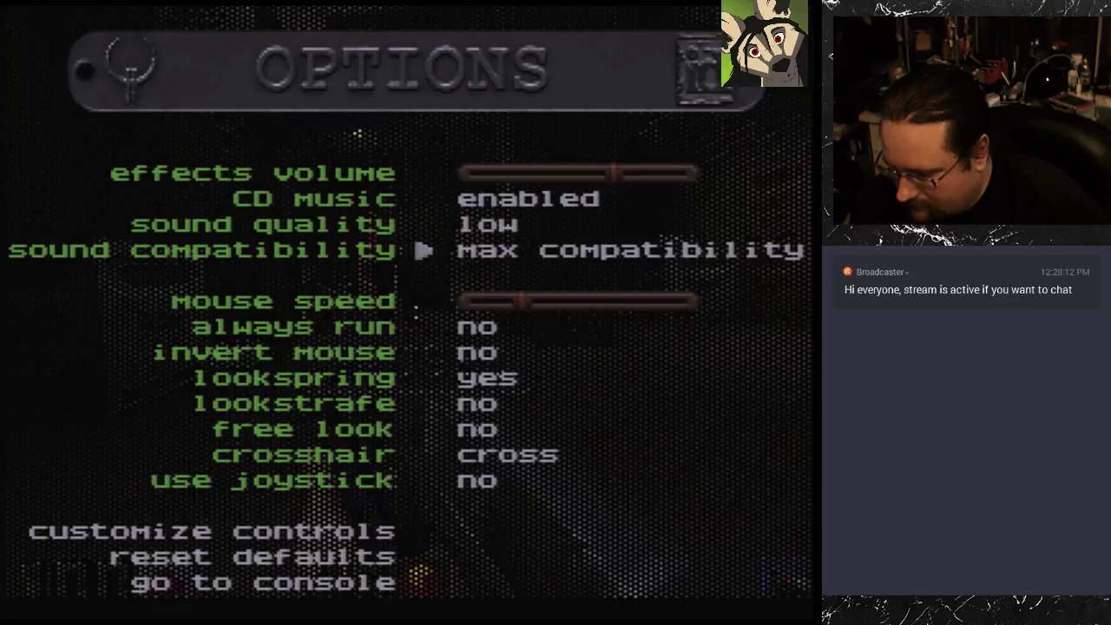
{"action": "key", "text": "Up"}
{"action": "key", "text": "Up"}
{"action": "key", "text": "Down"}
{"action": "key", "text": "Down"}
Step: Try to apply the default OpenGL driver with an 800 600 video mode in the game's video settings
{"action": "key", "text": "Escape"}
{"action": "key", "text": "Down"}
{"action": "key", "text": "Return"}
{"action": "key", "text": "Right"}
{"action": "key", "text": "Right"}
{"action": "key", "text": "Left"}
{"action": "key", "text": "Right"}
{"action": "key", "text": "Right"}
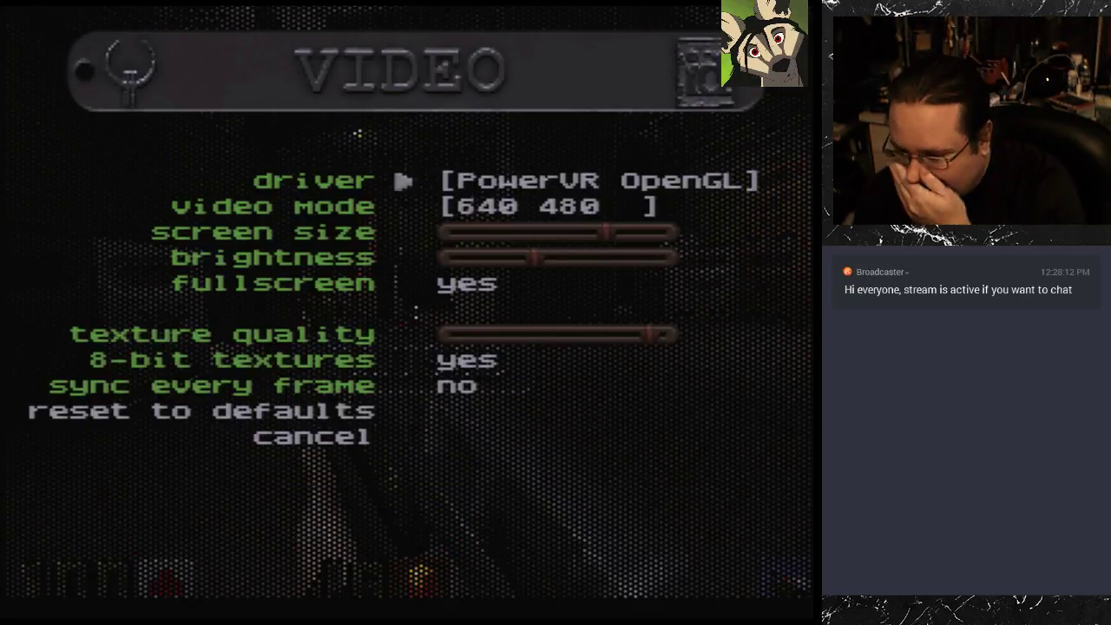
{"action": "key", "text": "Left"}
{"action": "key", "text": "Left"}
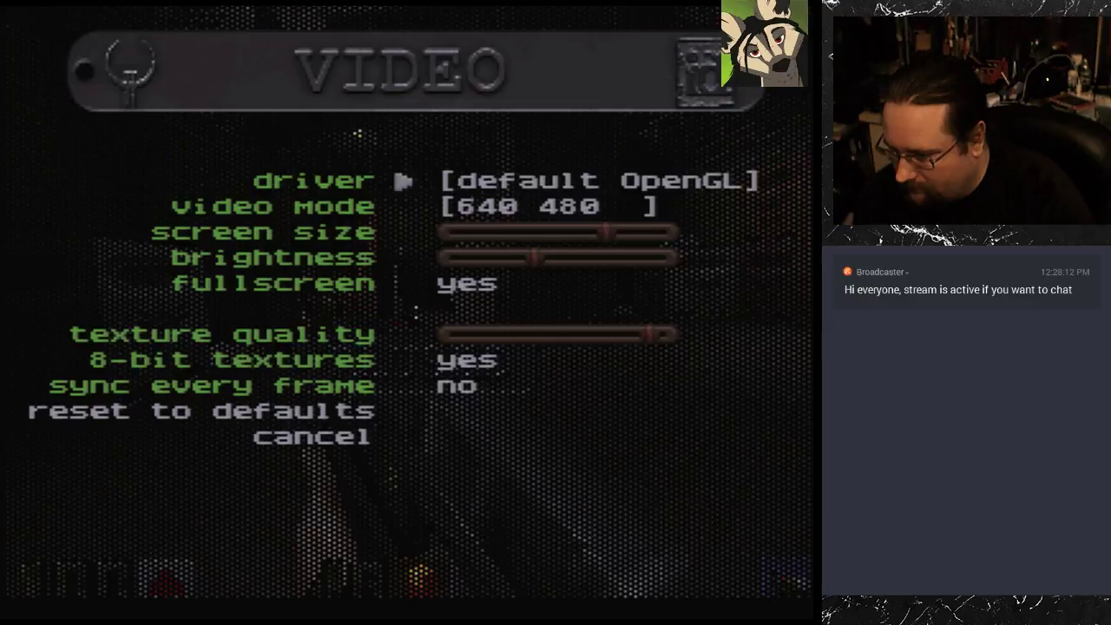
{"action": "key", "text": "Down"}
{"action": "key", "text": "Right"}
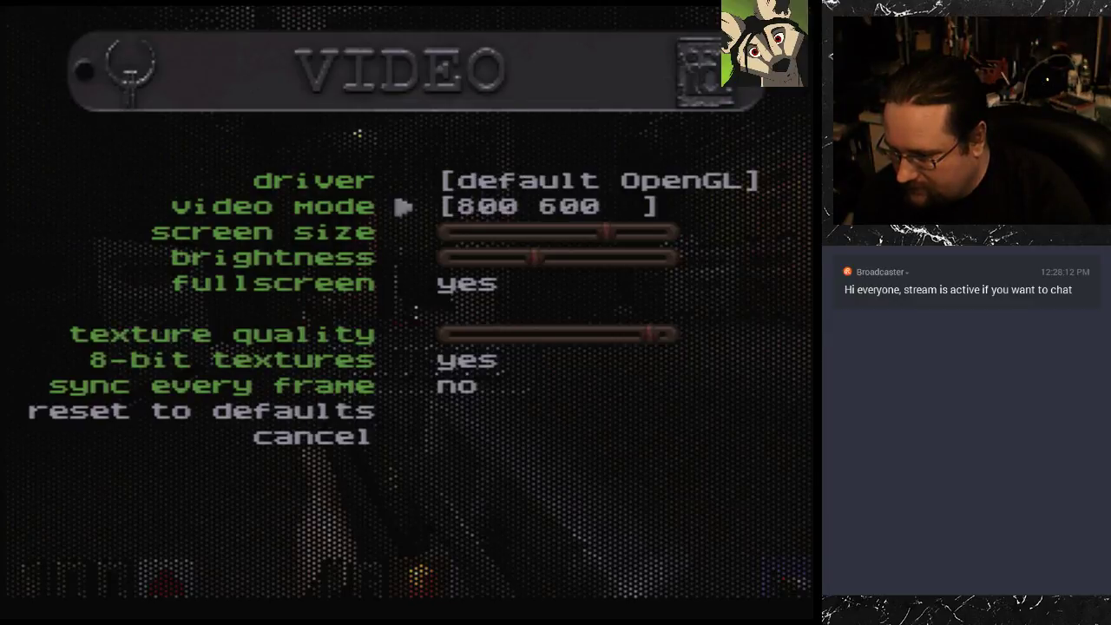
{"action": "key", "text": "Escape"}
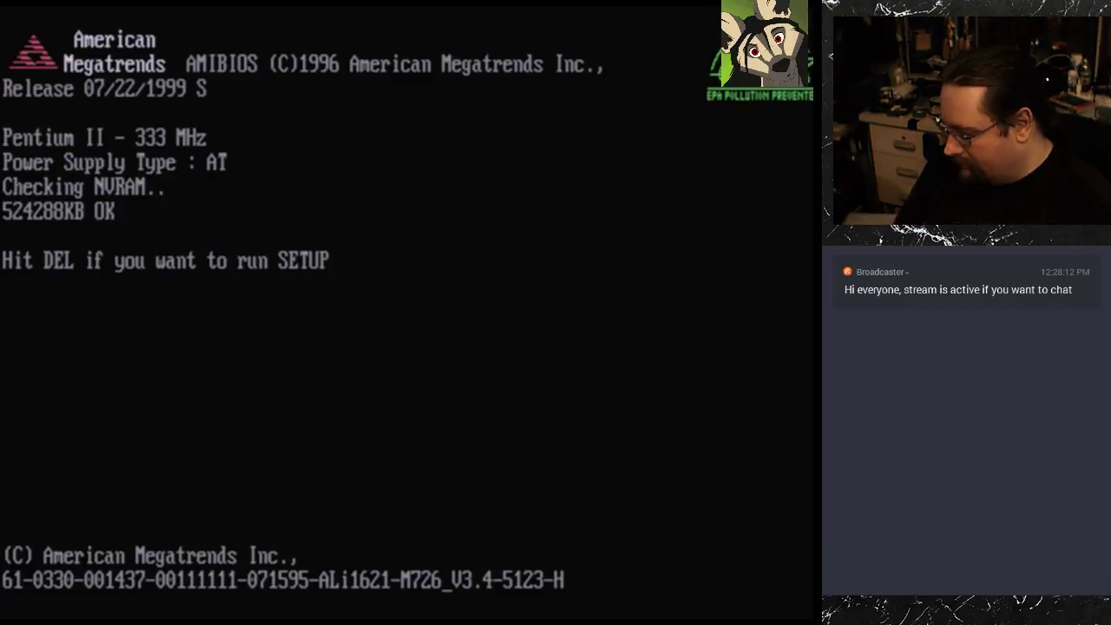
Step: Get the PC back to the desktop after the restart and launch Quake II in Compatibility Mode
{"action": "key", "text": "Delete"}
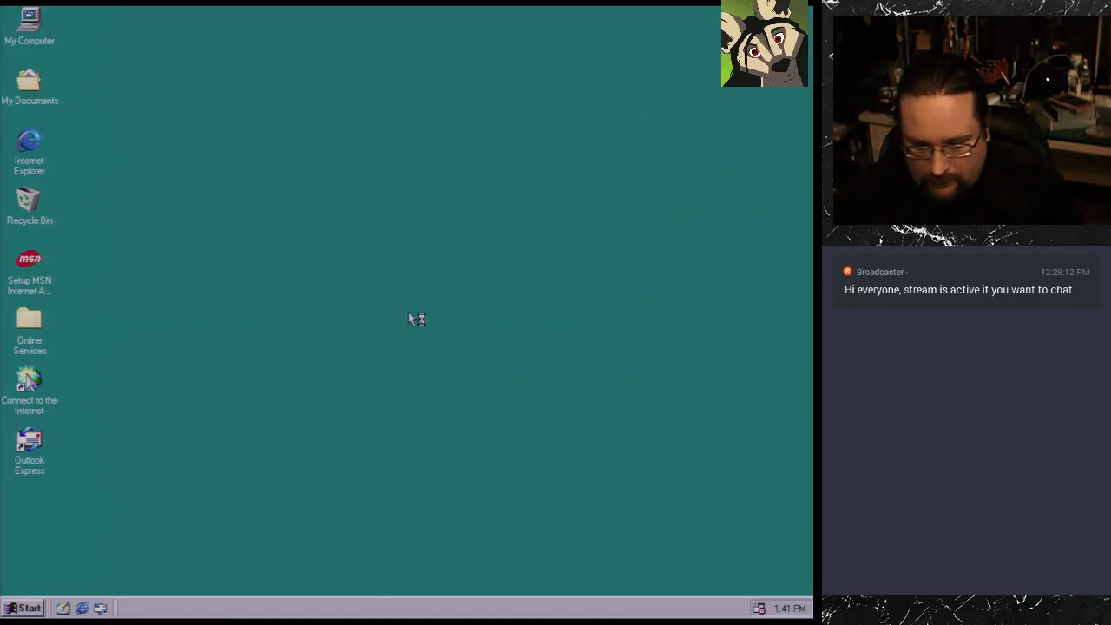
{"action": "left_click", "coordinate": [23, 607]}
{"action": "mouse_move", "coordinate": [124, 373]}
{"action": "mouse_move", "coordinate": [233, 480]}
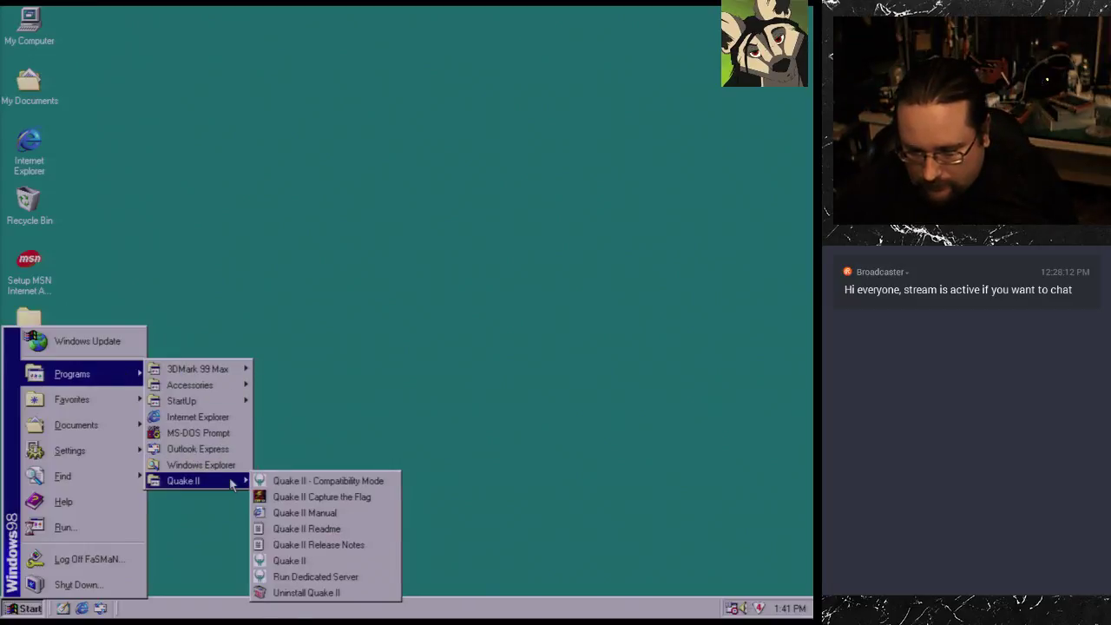
{"action": "left_click", "coordinate": [315, 483]}
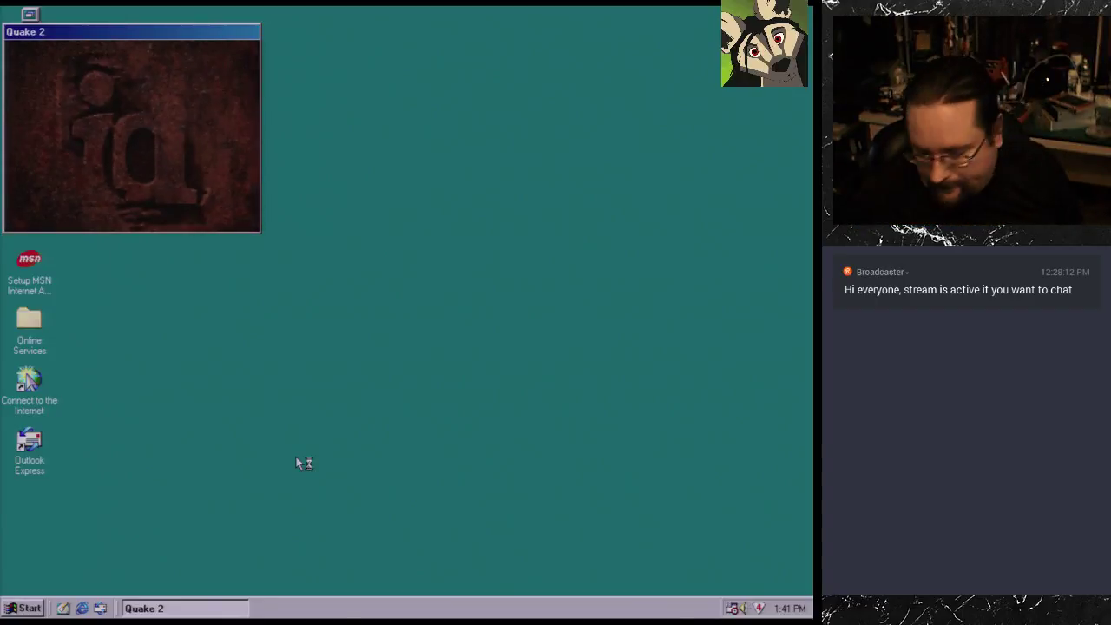
Step: Try to switch the windowed game's video driver from software to default OpenGL and apply it
{"action": "key", "text": "Down"}
{"action": "key", "text": "Down"}
{"action": "key", "text": "Return"}
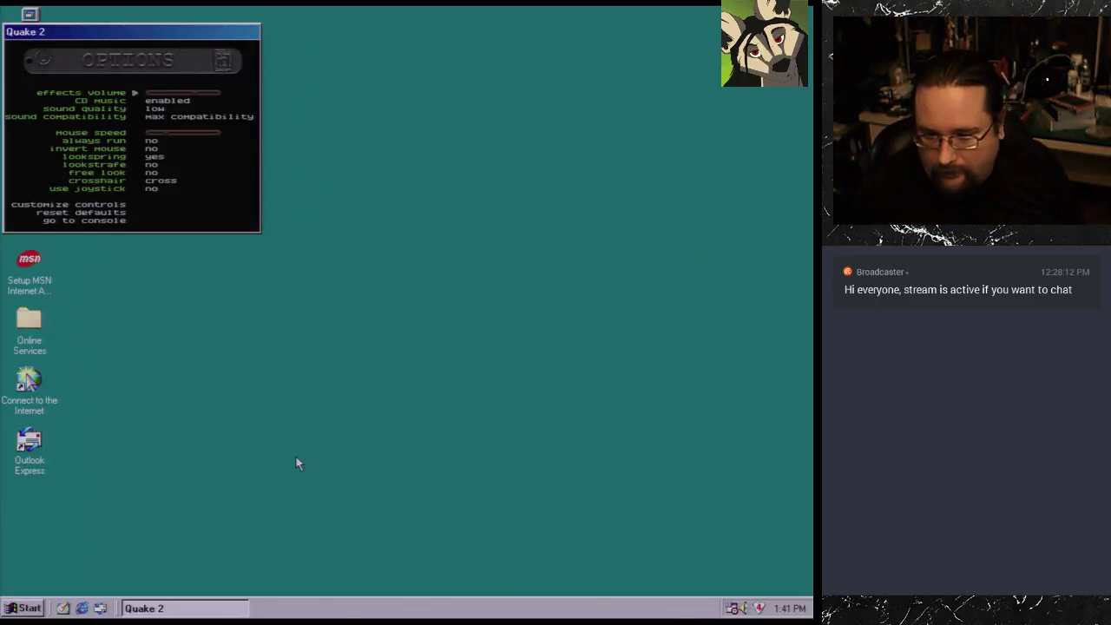
{"action": "key", "text": "Escape"}
{"action": "key", "text": "Down"}
{"action": "key", "text": "Return"}
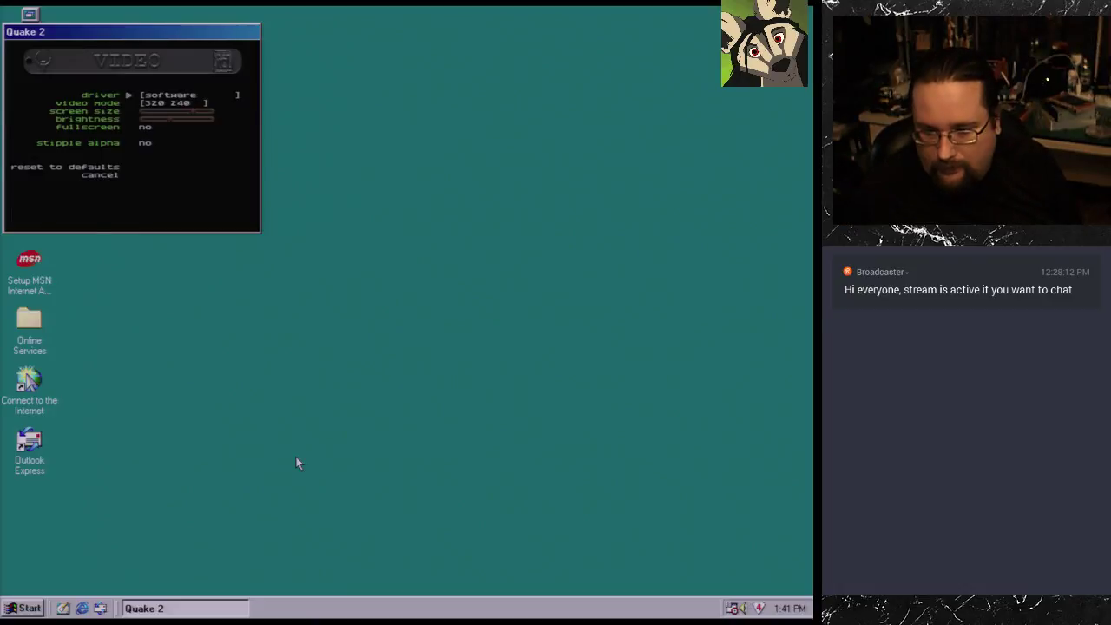
{"action": "key", "text": "Right"}
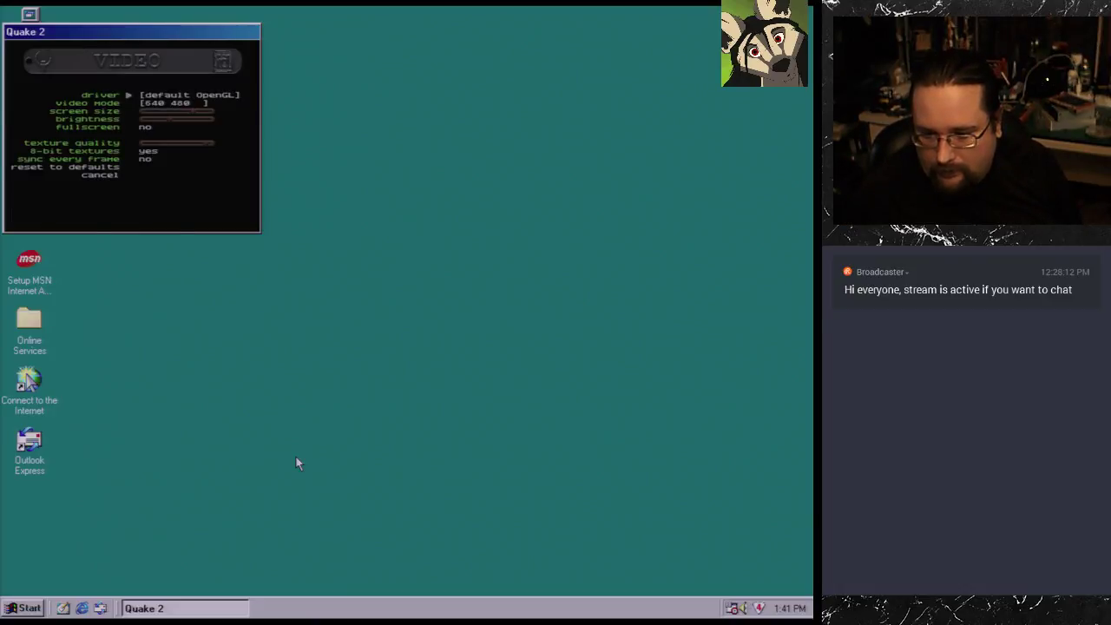
{"action": "key", "text": "Escape"}
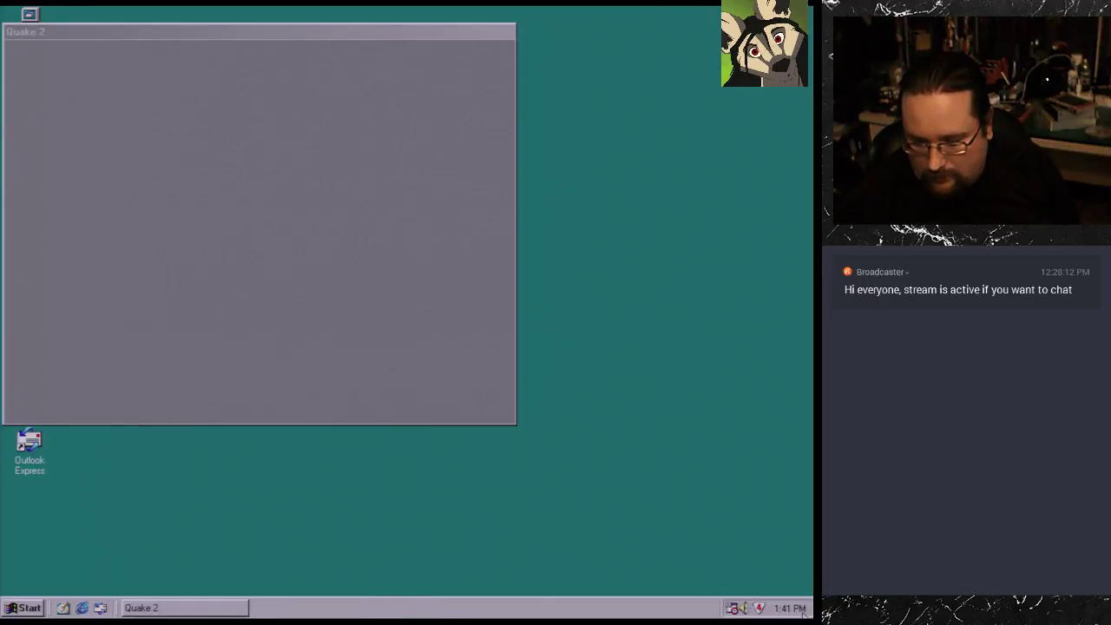
Step: Try to force the hung Quake 2 task to end, checking the MiniGL options in S3Tweak while waiting
{"action": "right_click", "coordinate": [804, 611]}
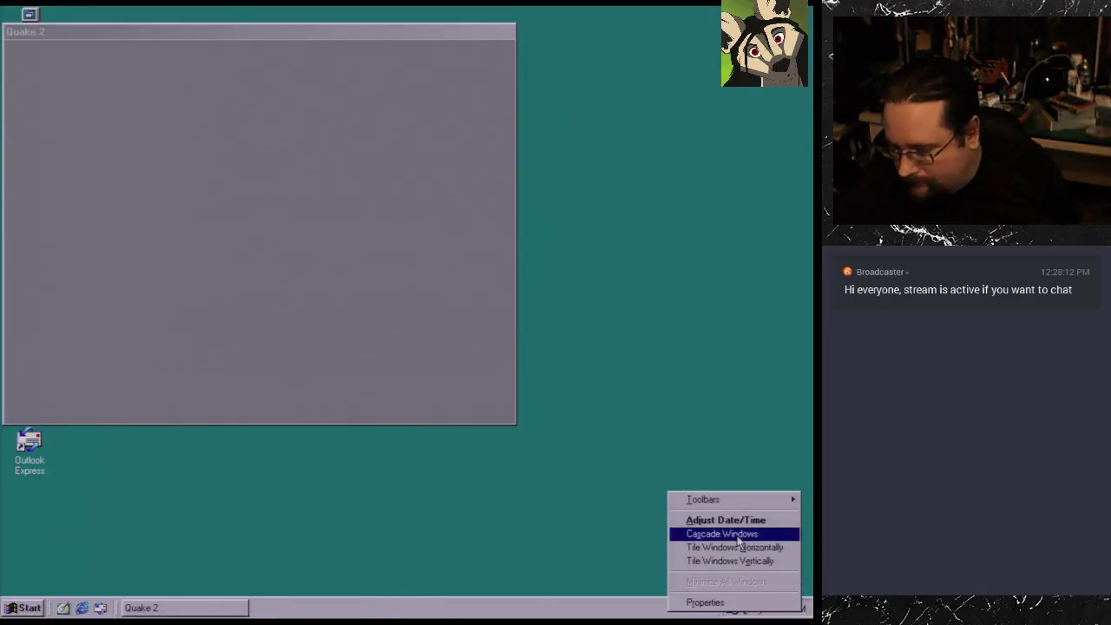
{"action": "left_click", "coordinate": [726, 452]}
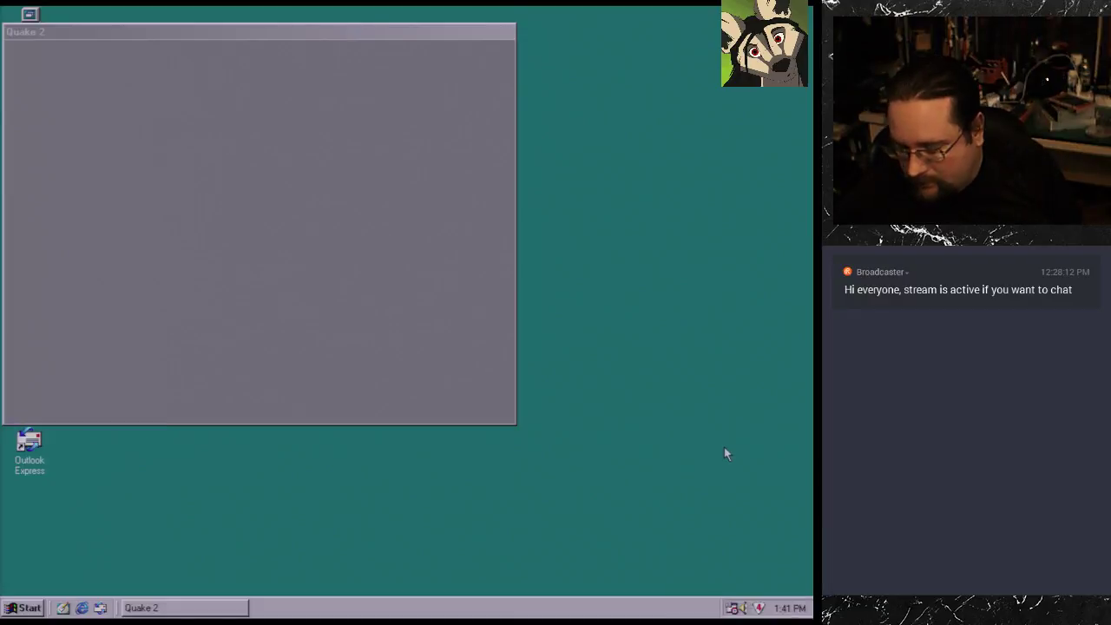
{"action": "key", "text": "ctrl+alt+Delete"}
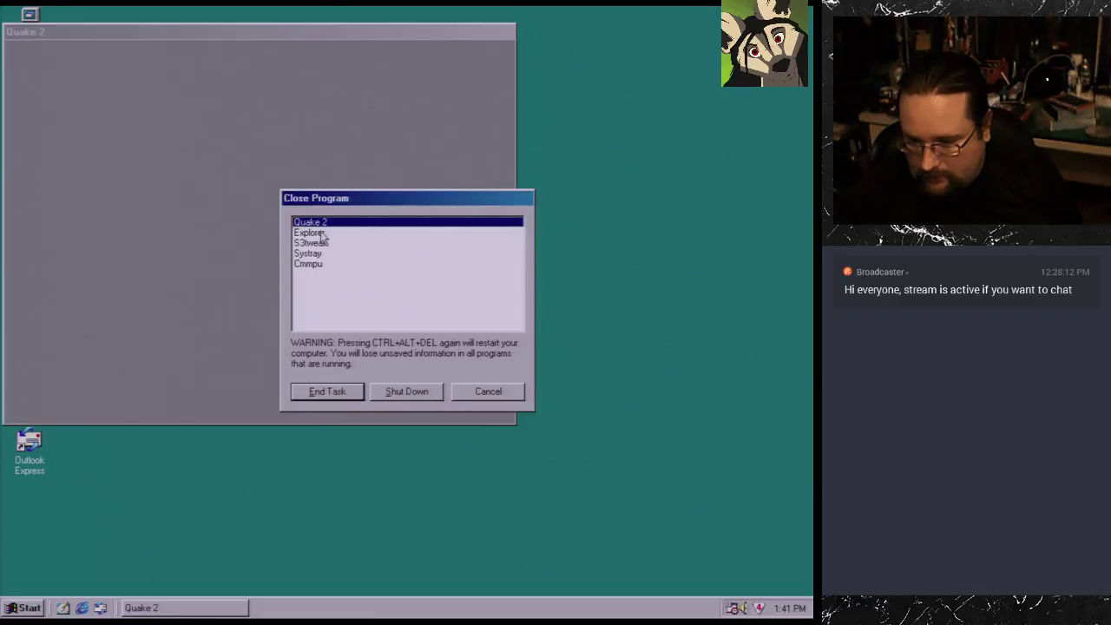
{"action": "left_click", "coordinate": [352, 391]}
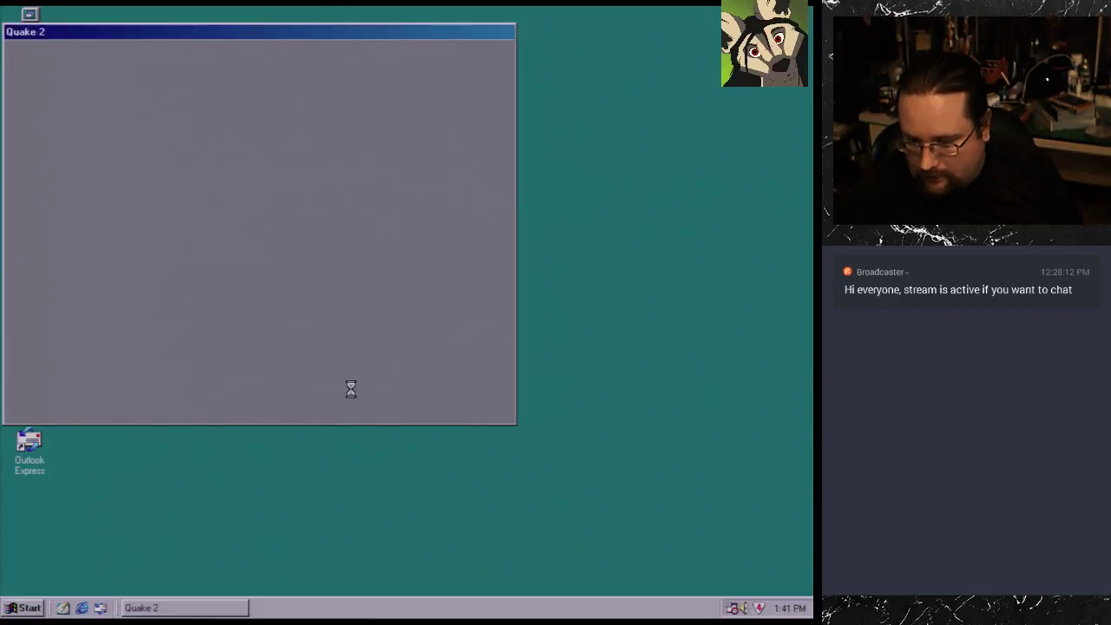
{"action": "left_click", "coordinate": [759, 609]}
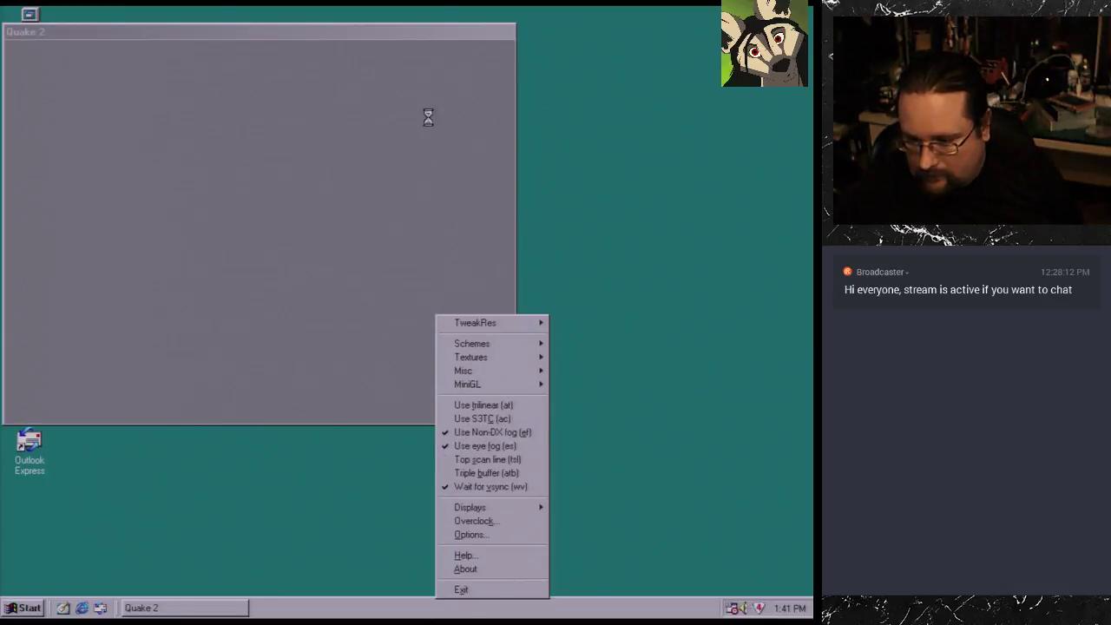
{"action": "mouse_move", "coordinate": [534, 389]}
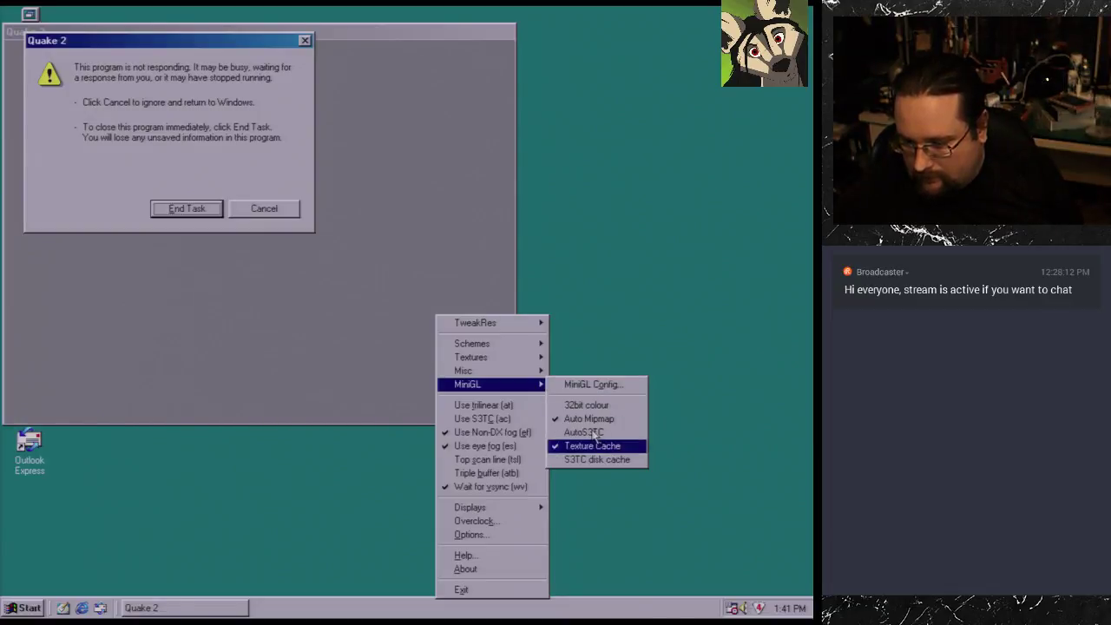
{"action": "left_click", "coordinate": [187, 212]}
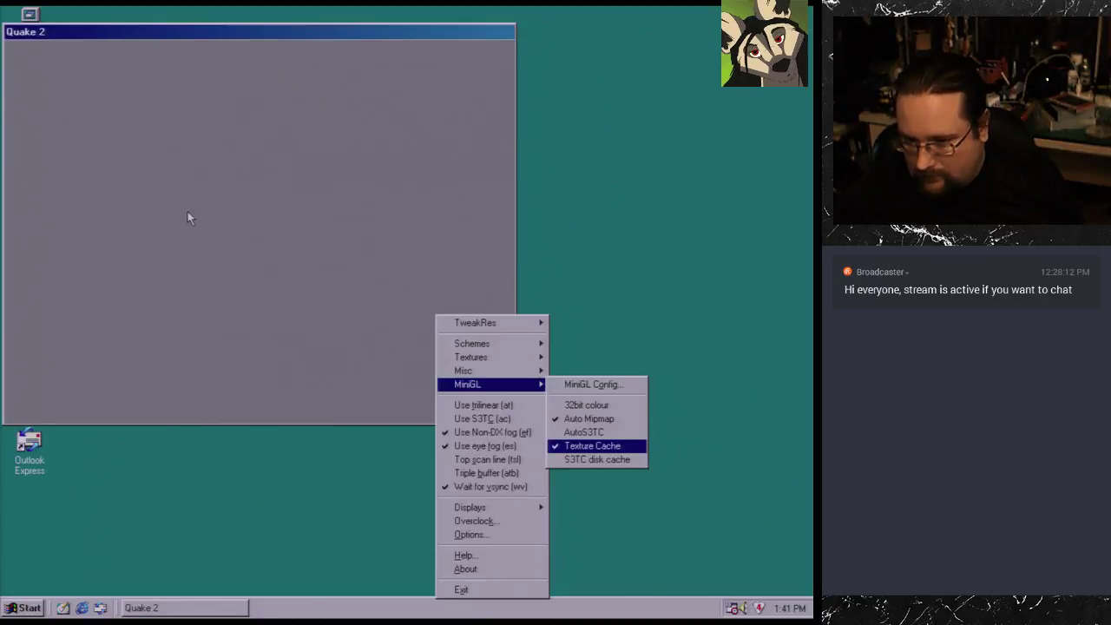